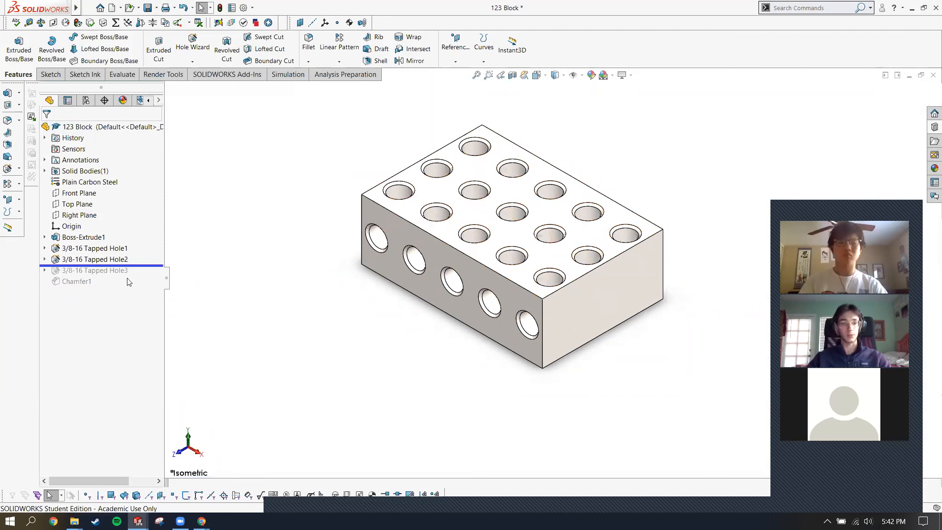
Roll the feature history back to Boss-Extrude1 and forward again past 3/8-16 Tapped Hole1.
drag(139, 260, 155, 247)
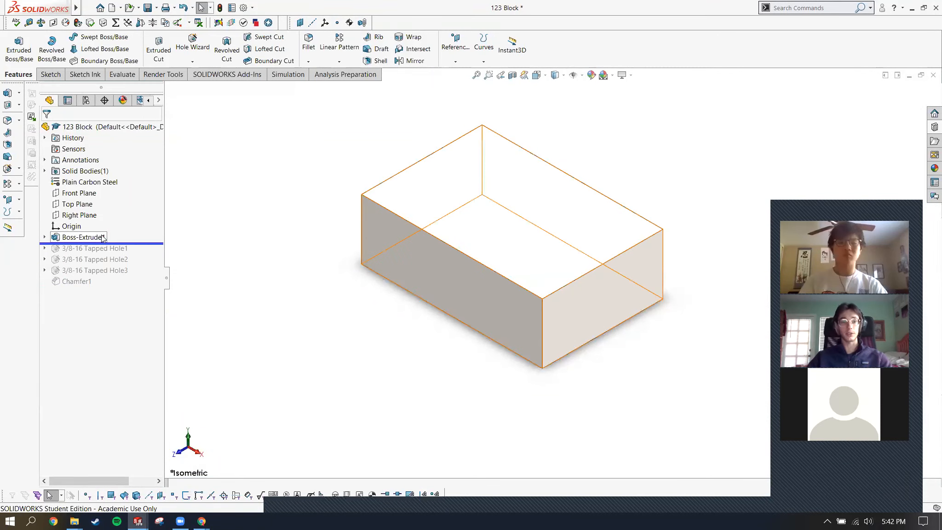
click(78, 237)
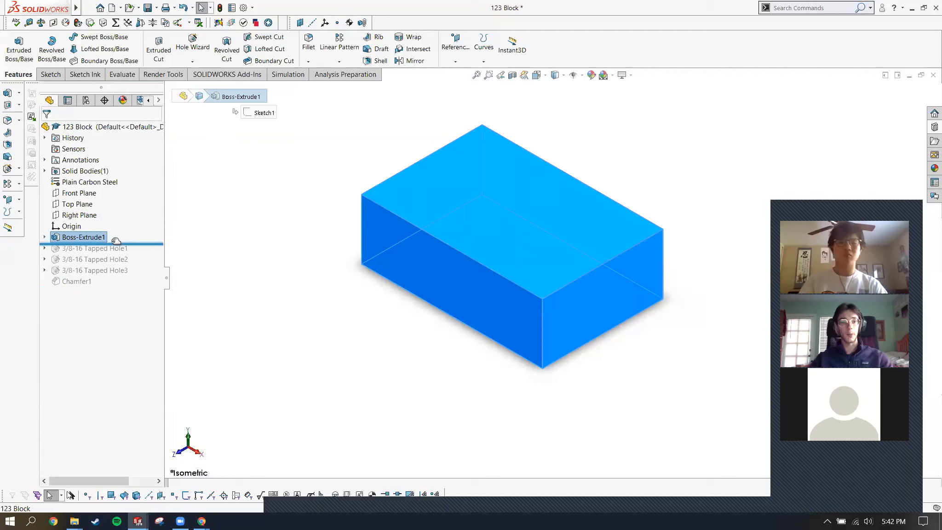
click(273, 248)
drag(135, 243, 138, 254)
middle_drag(533, 240, 365, 241)
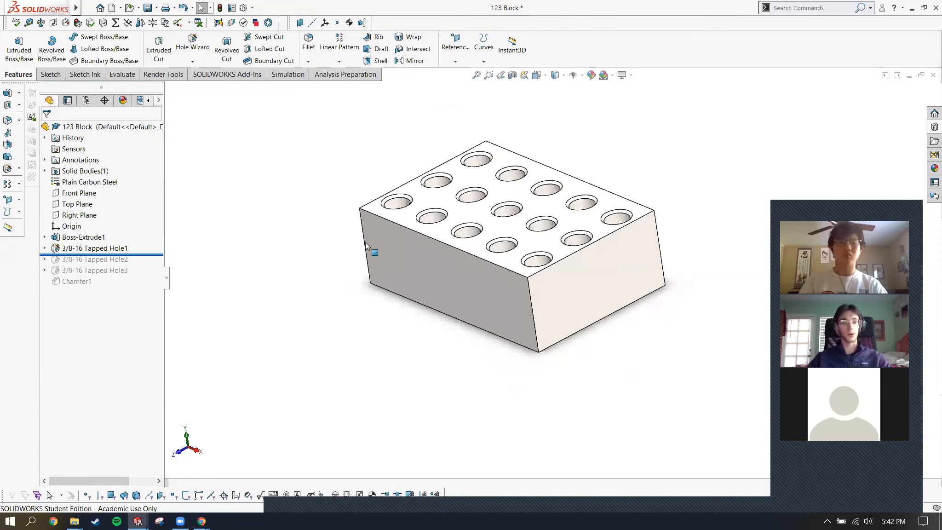
Advance the presentation to the Task Pane slide and switch back to SOLIDWORKS.
key(alt+Tab)
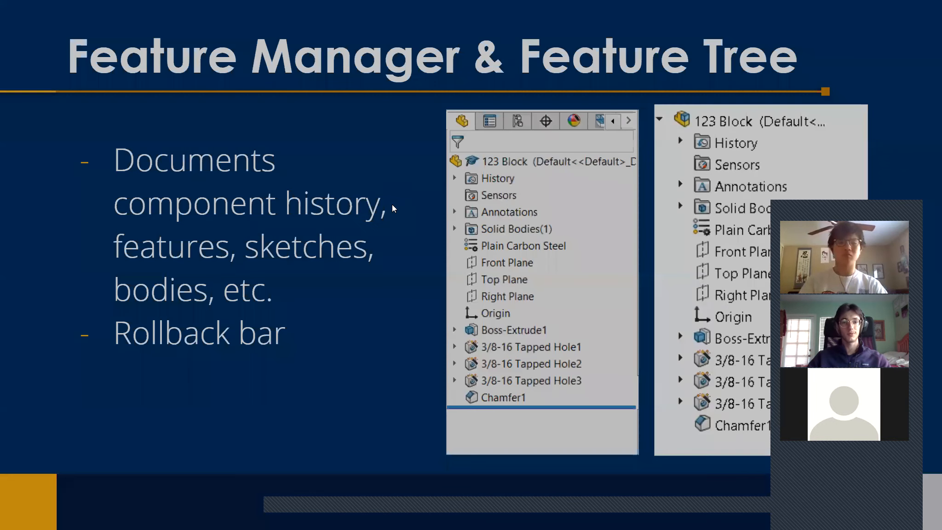
click(580, 200)
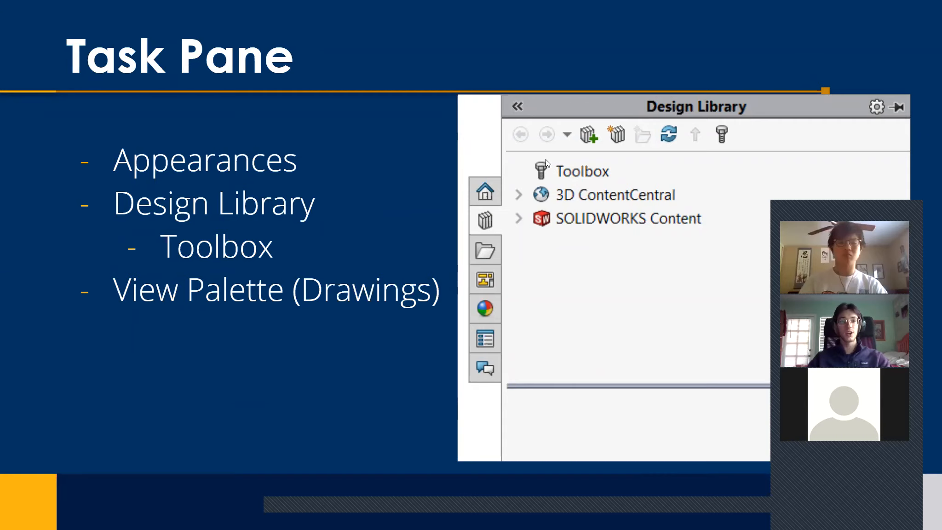
key(alt+Tab)
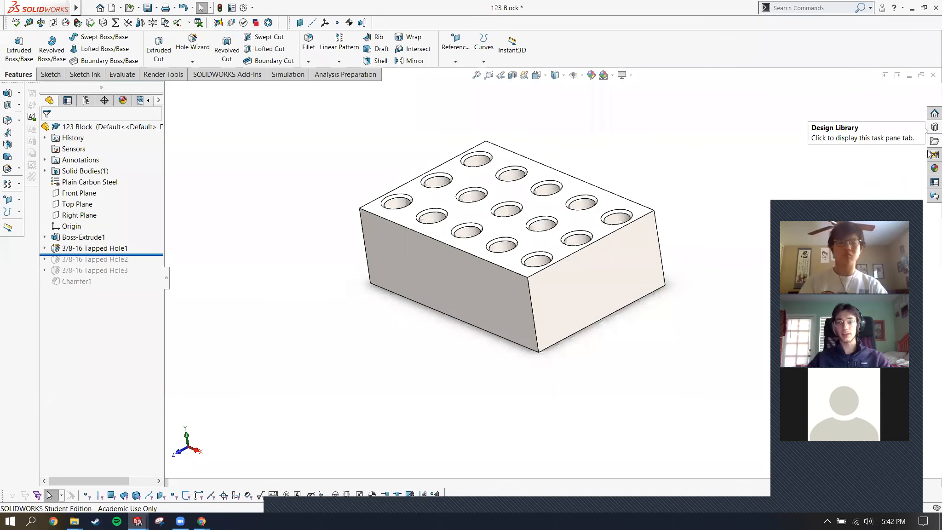
Look through the task pane's Design Library and its Appearances, Scenes, and Decals.
click(933, 168)
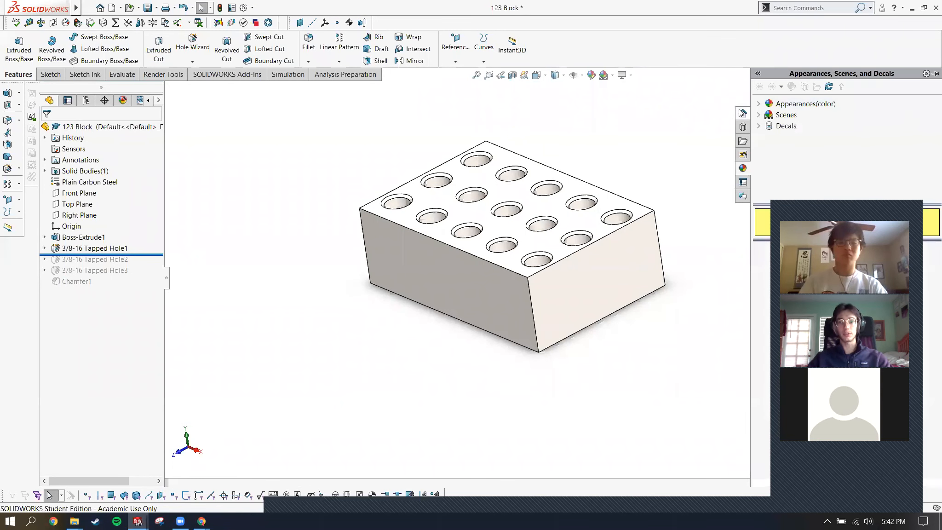
click(742, 112)
click(742, 126)
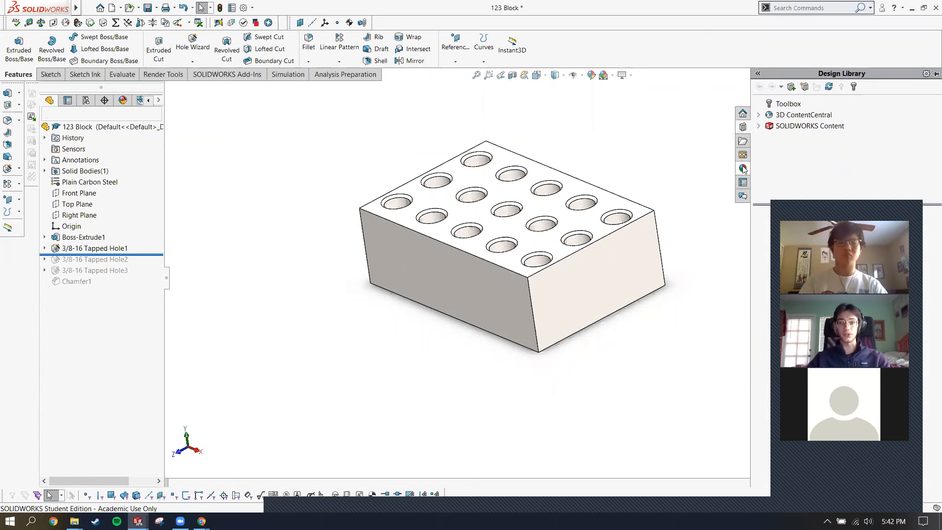
click(742, 168)
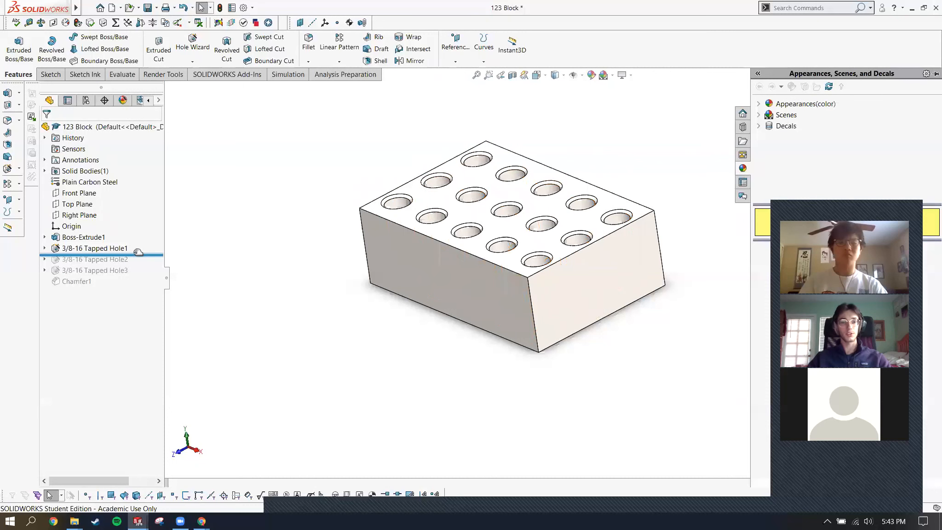
Roll the feature history forward past Chamfer1 and browse the Plastic category of the appearance library.
drag(136, 254, 125, 285)
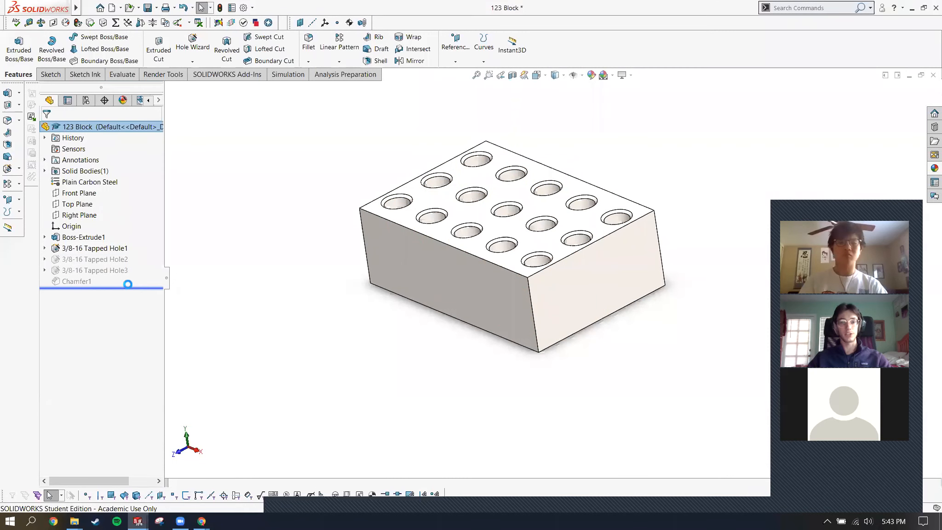
click(933, 168)
click(804, 104)
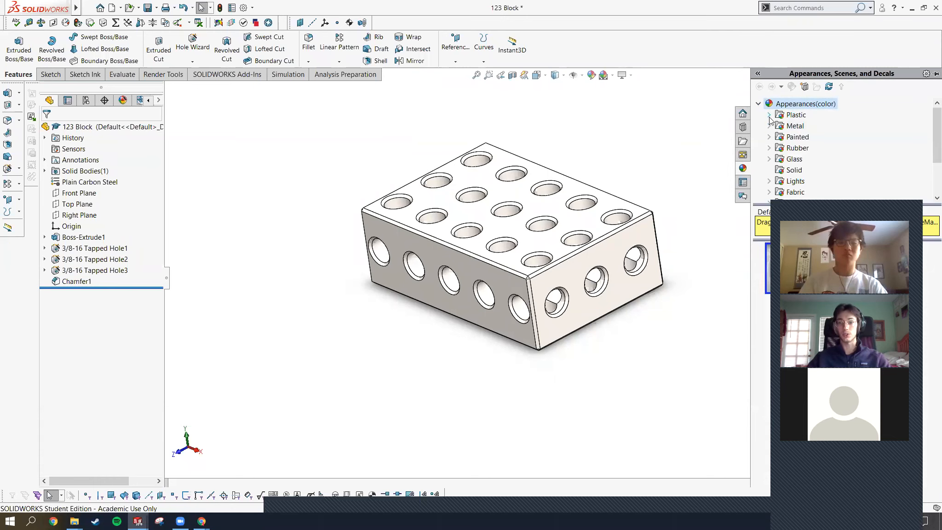
click(768, 115)
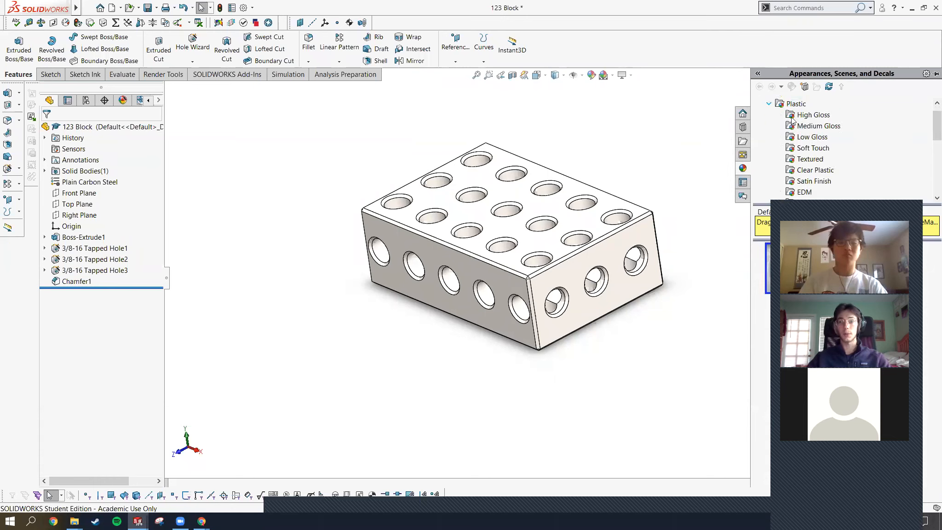
click(769, 104)
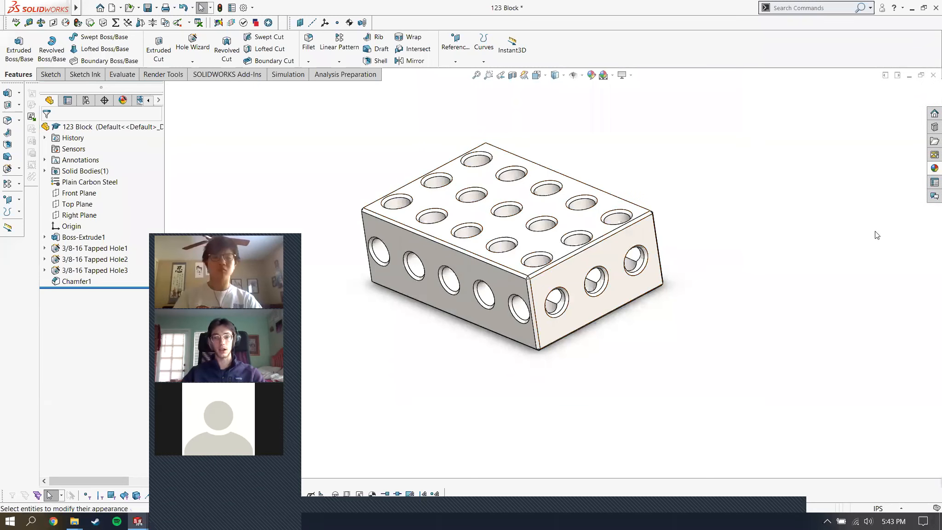
Open the part's carbon steel appearance for editing and close it without making changes.
click(123, 101)
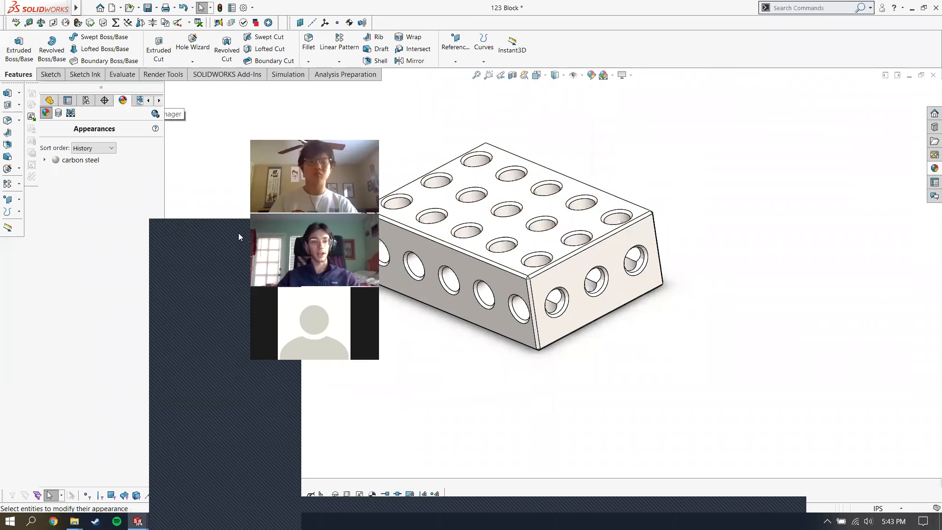
drag(238, 232, 329, 138)
right_click(85, 160)
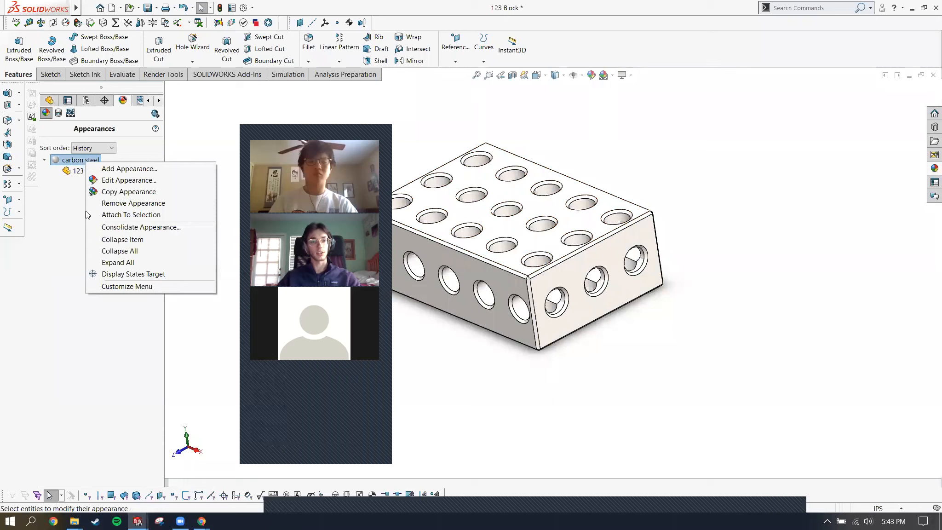
click(117, 180)
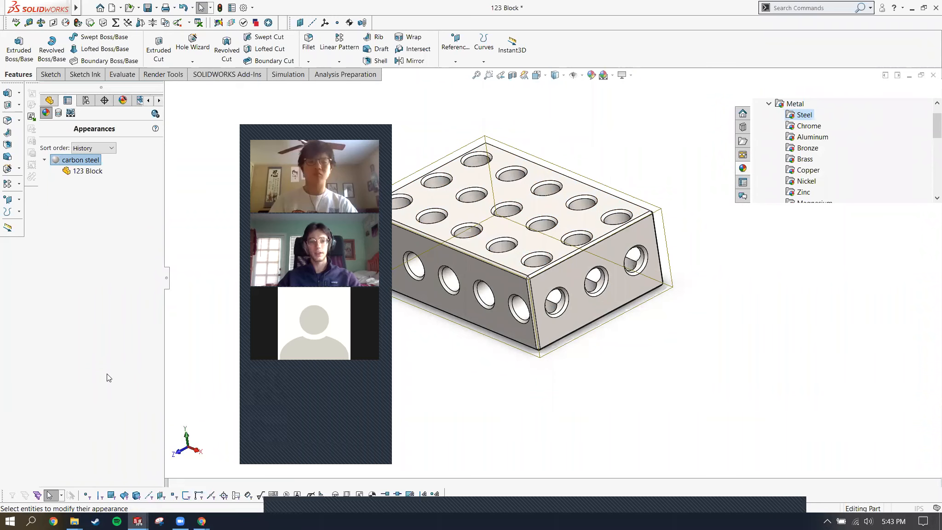
click(64, 132)
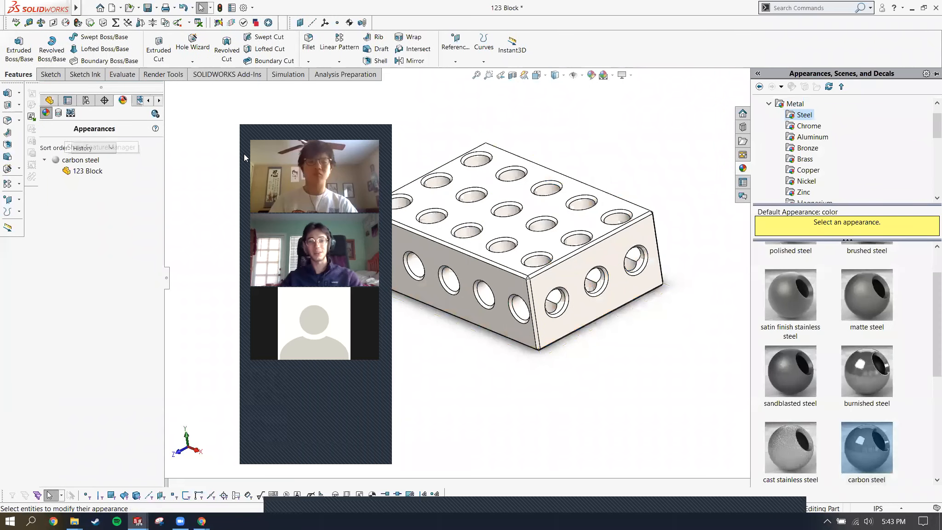
mouse_move(338, 130)
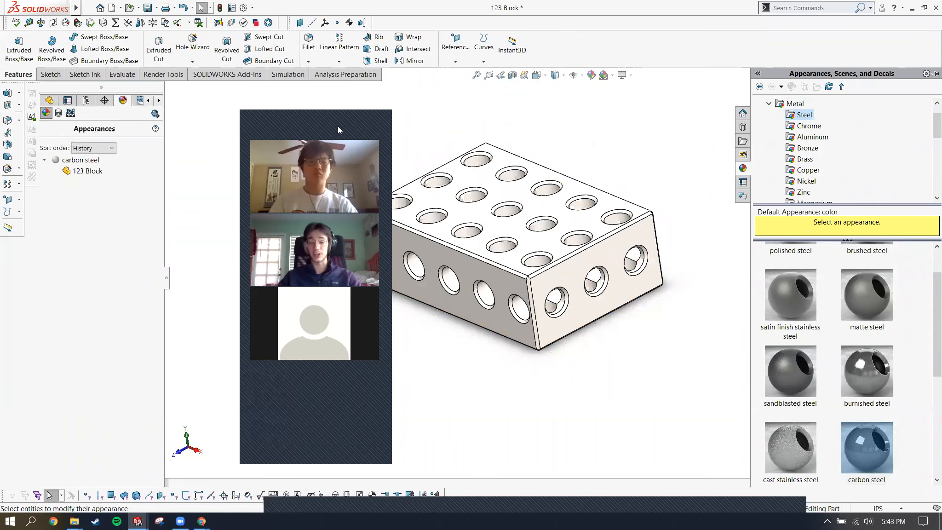
drag(337, 126, 851, 108)
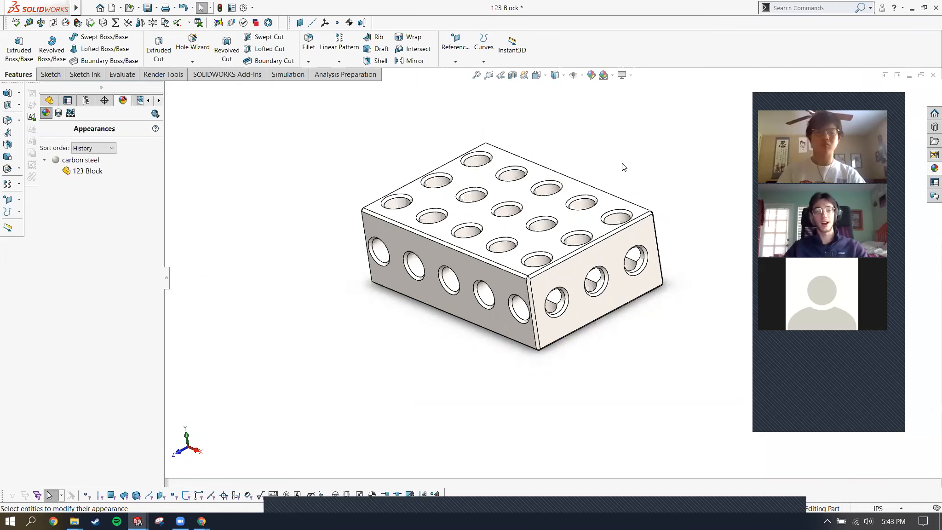
Advance the presentation to the Views slide and switch back to SOLIDWORKS.
key(alt+Tab)
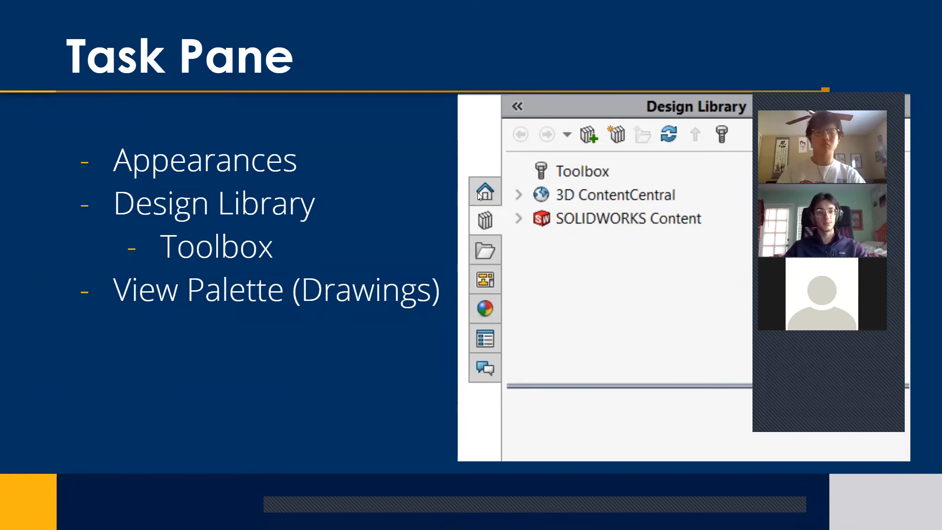
key(alt+Tab)
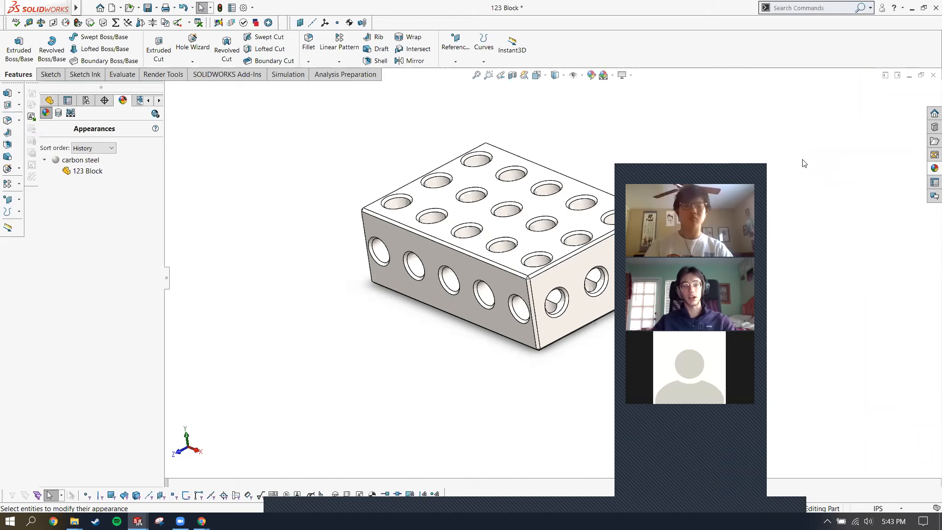
key(alt+Tab)
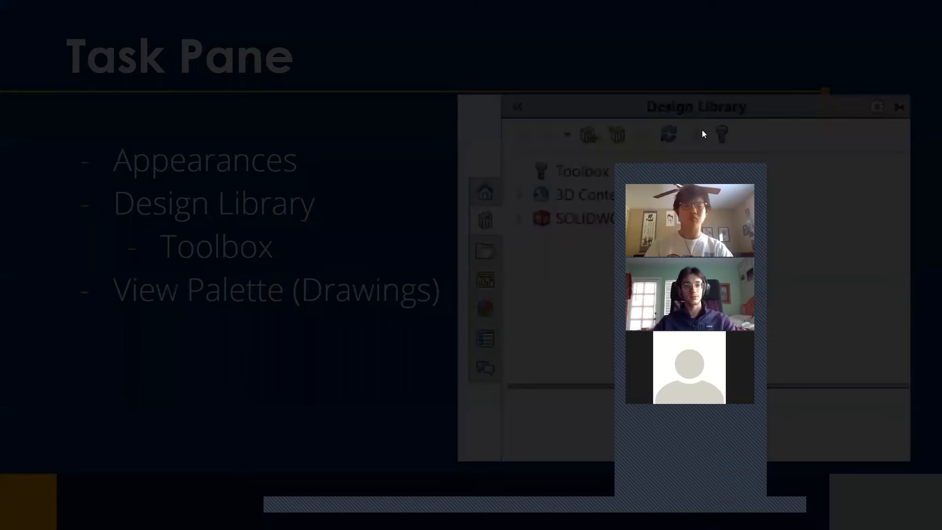
key(Right)
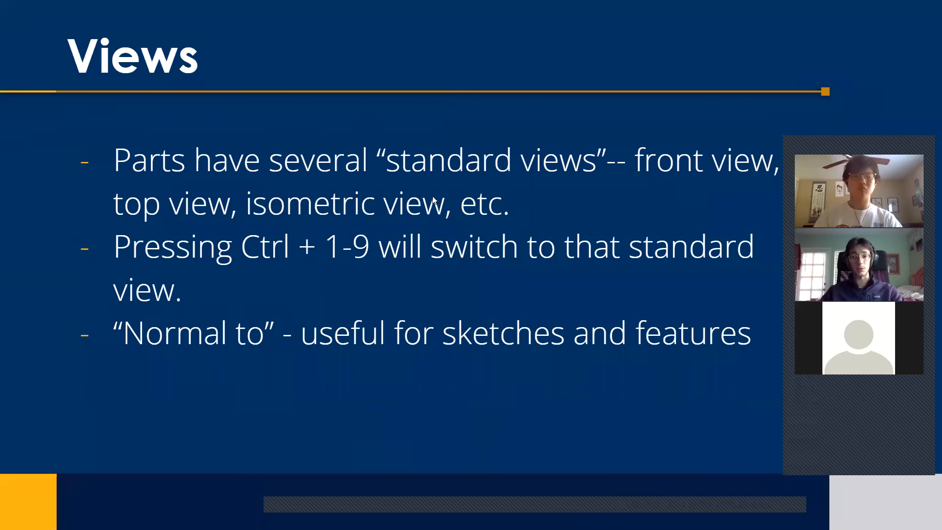
key(alt+Tab)
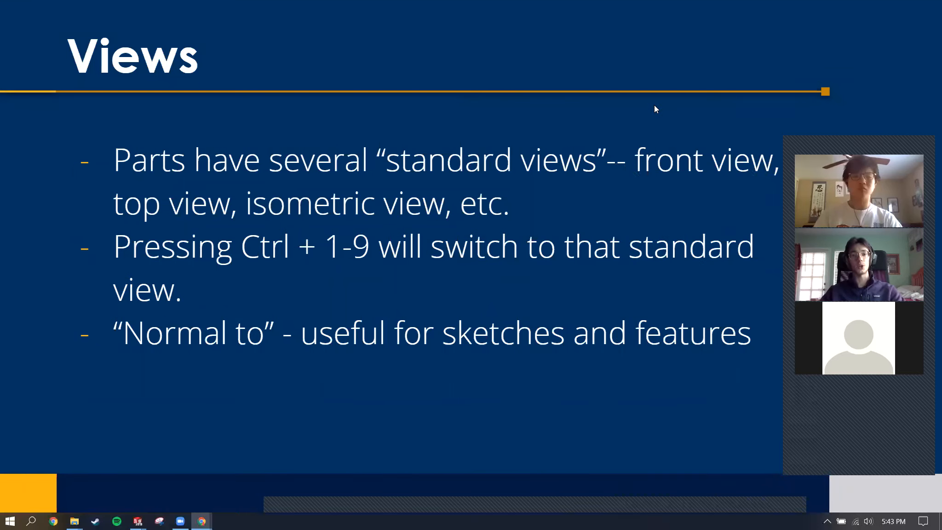
Cycle the block through the front, back, left, right, top, bottom and isometric standard views.
middle_drag(449, 281, 611, 220)
key(ctrl+1)
key(ctrl+2)
key(ctrl+3)
key(ctrl+4)
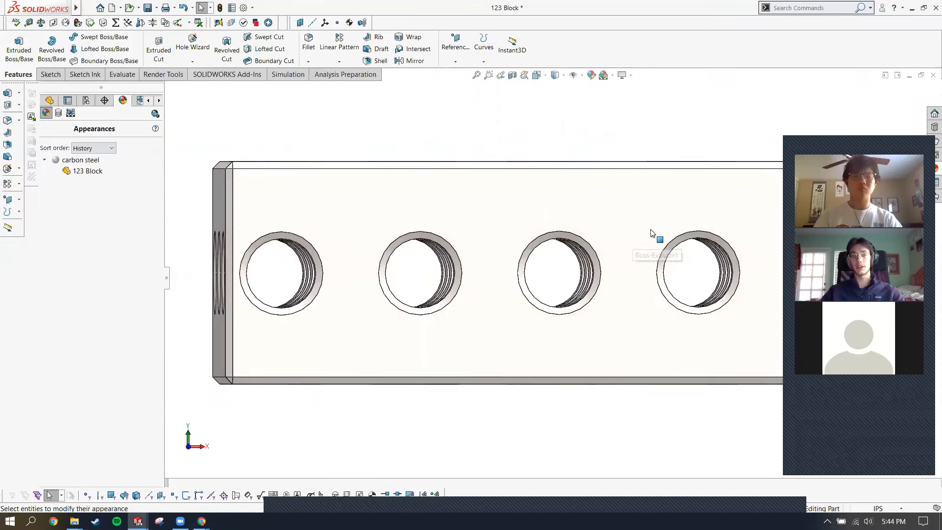
key(ctrl+5)
key(ctrl+6)
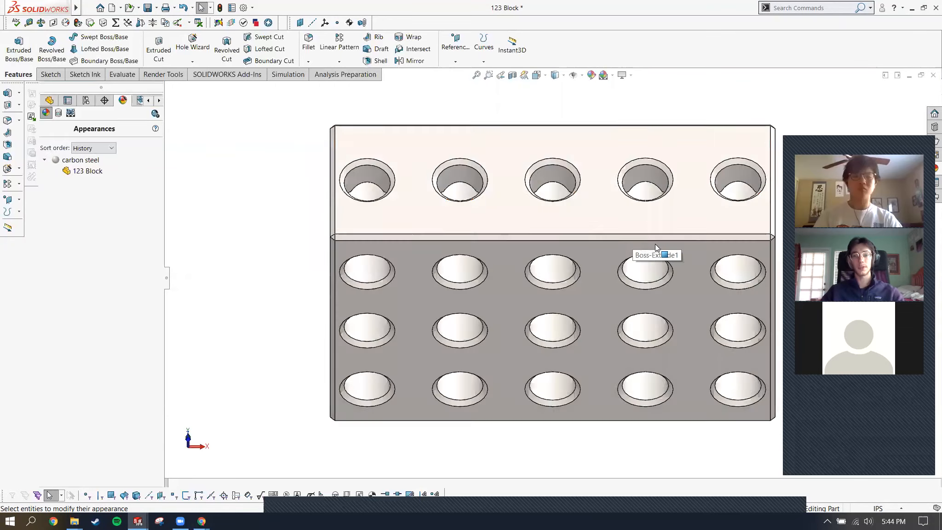
key(ctrl+7)
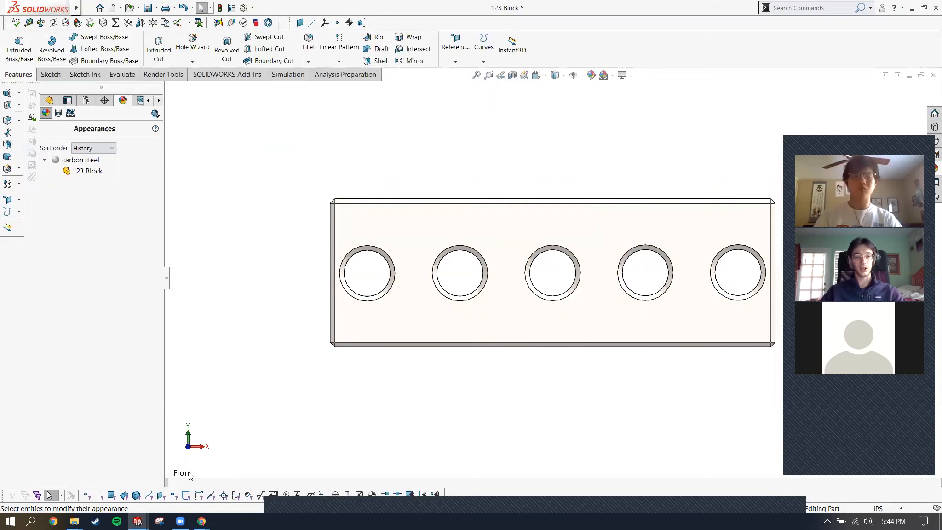
Show the block in the back, left, right and bottom standard views, followed by isometric and front.
key(ctrl+2)
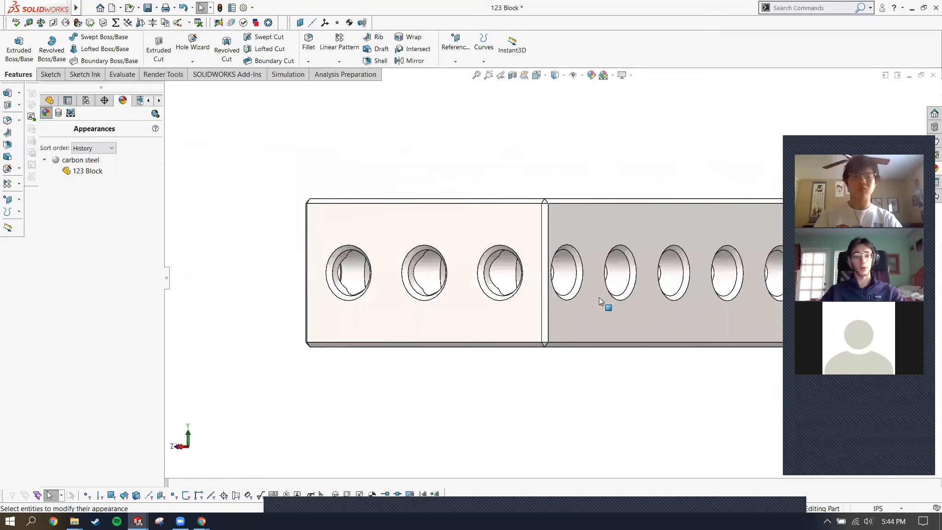
key(ctrl+3)
key(ctrl+4)
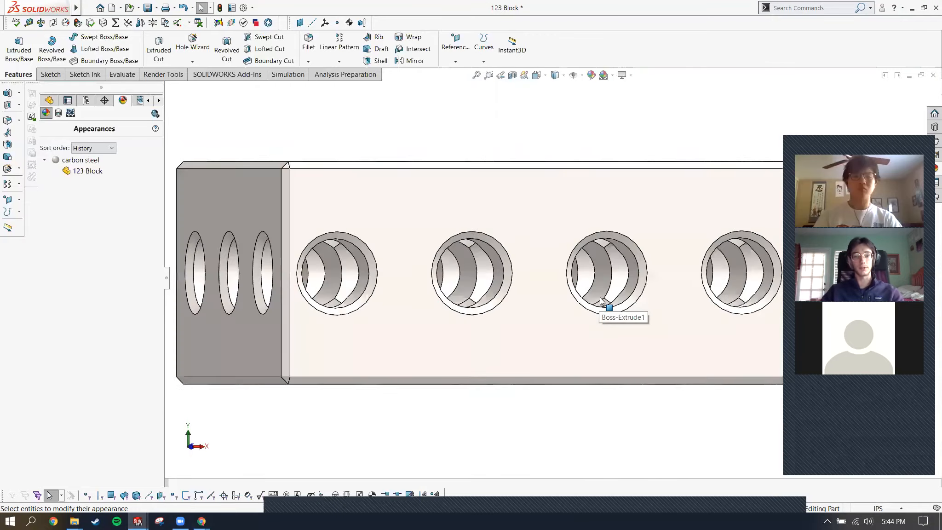
key(ctrl+6)
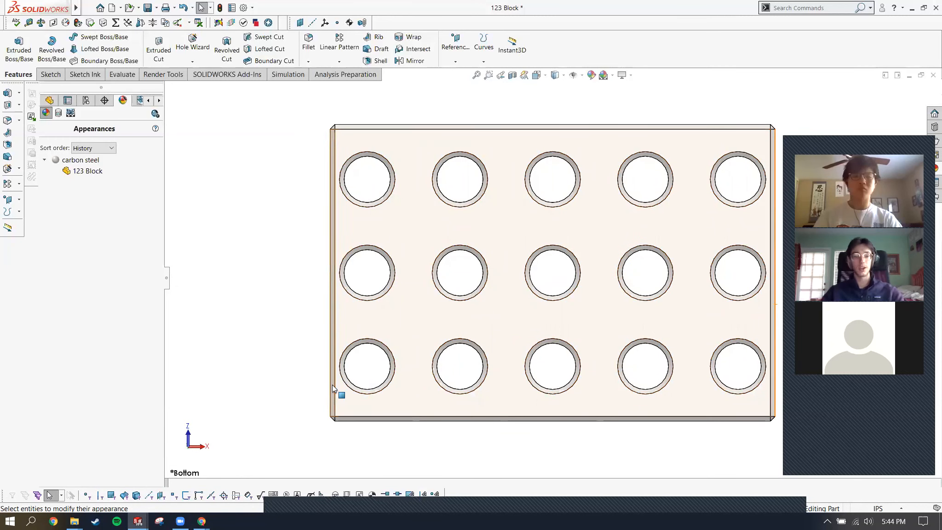
key(ctrl+7)
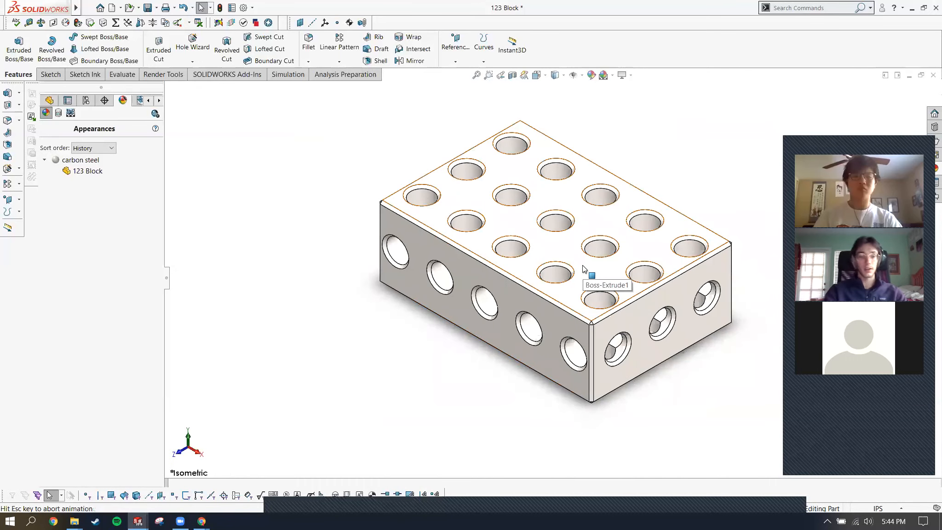
key(ctrl+1)
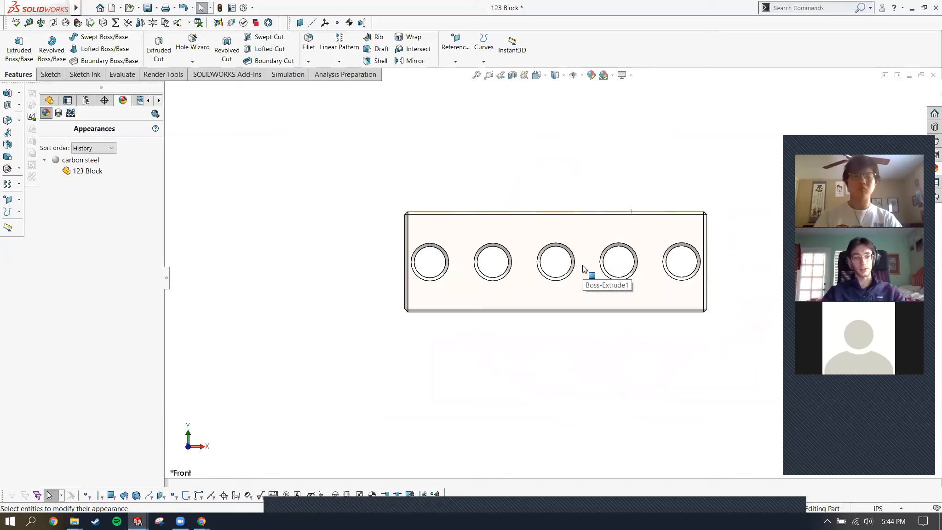
Orient the view normal to the block's large top face, and clear the selection.
click(579, 230)
key(ctrl+7)
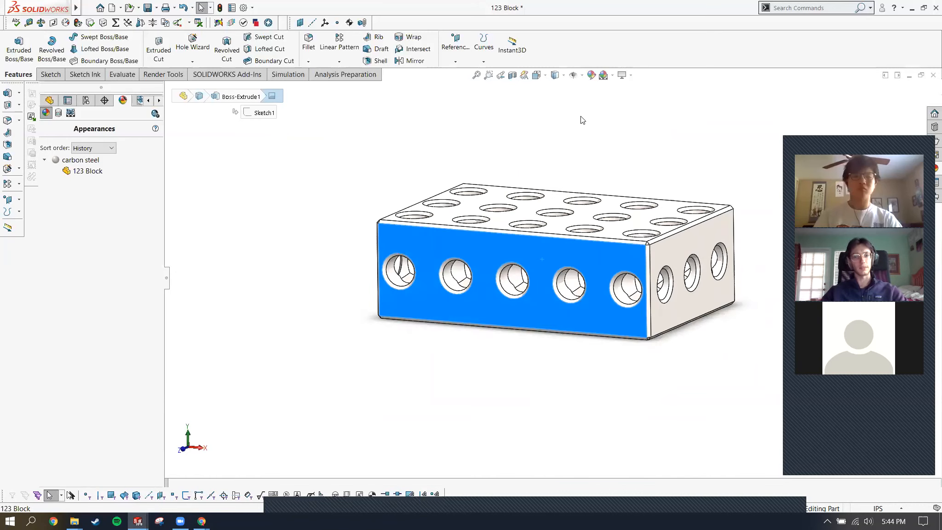
click(605, 150)
middle_drag(639, 156, 623, 177)
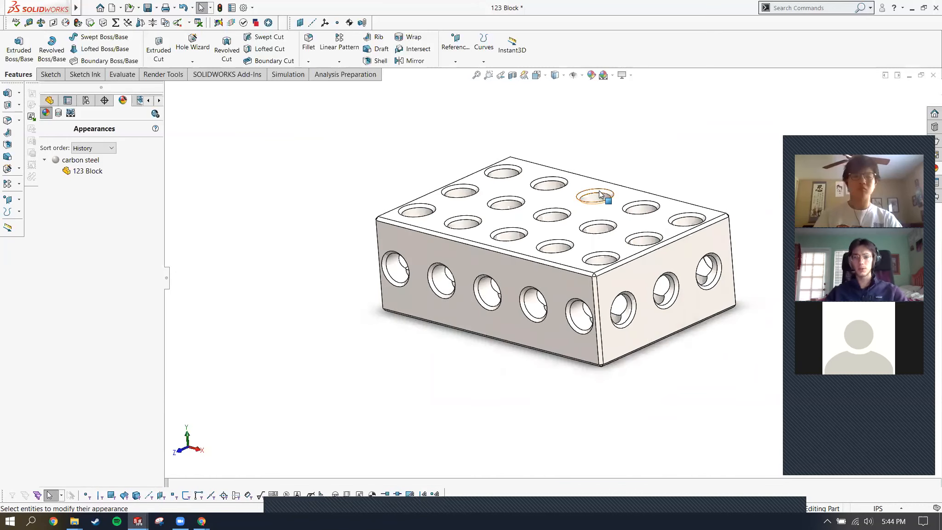
click(566, 198)
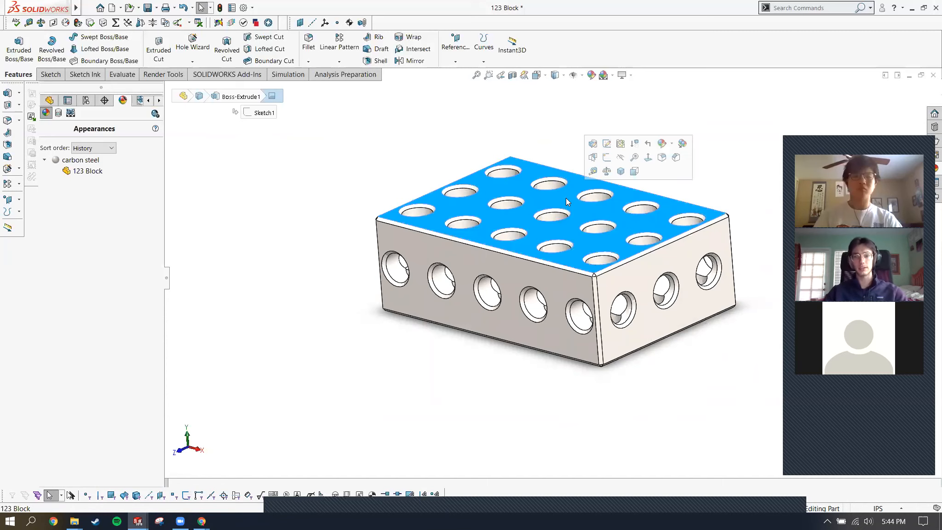
click(543, 75)
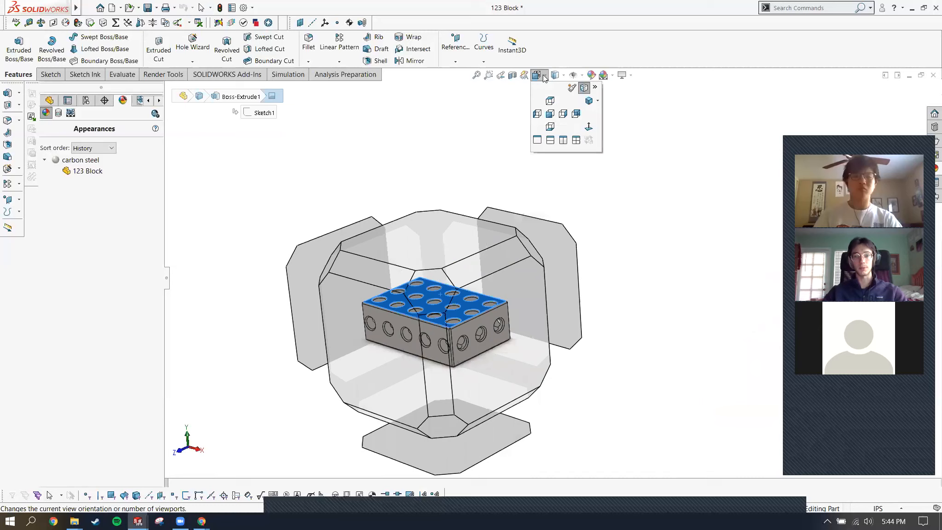
click(590, 127)
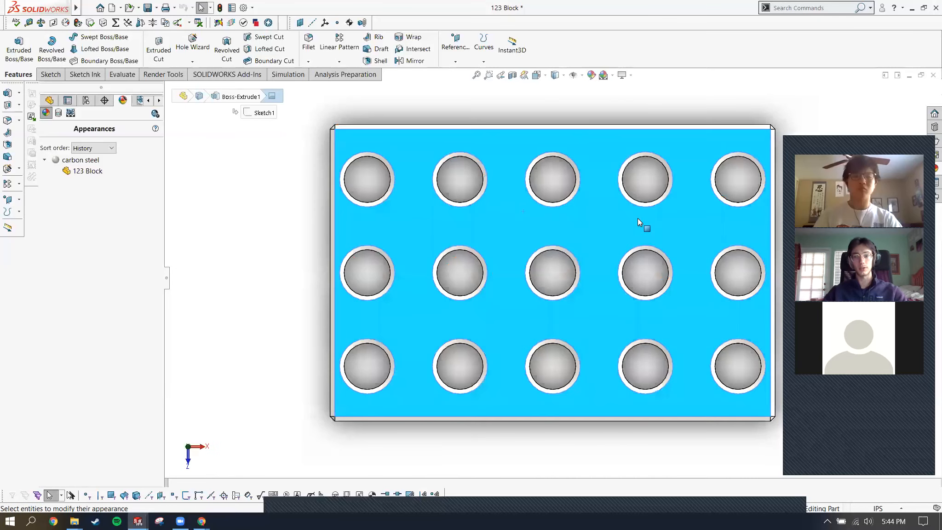
click(656, 106)
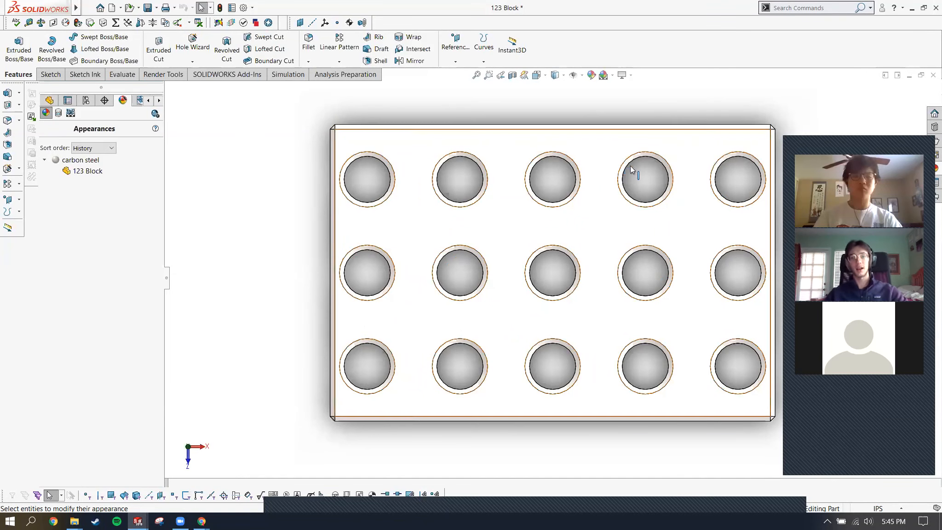
Orient the view normal to the chamfer face along the block's short top edge, and clear the selection.
scroll(625, 340, up, 3)
scroll(627, 368, down, 2)
scroll(518, 266, up, 2)
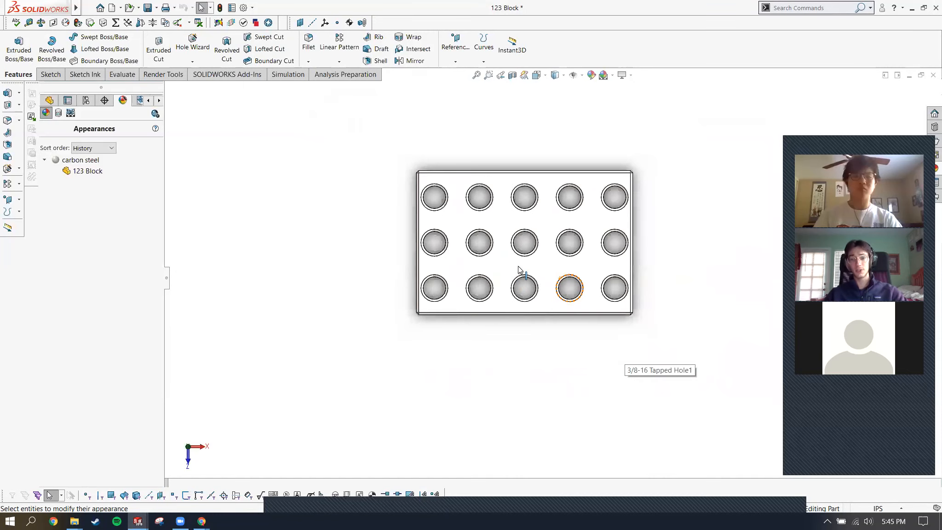
middle_drag(555, 269, 551, 228)
scroll(611, 244, down, 5)
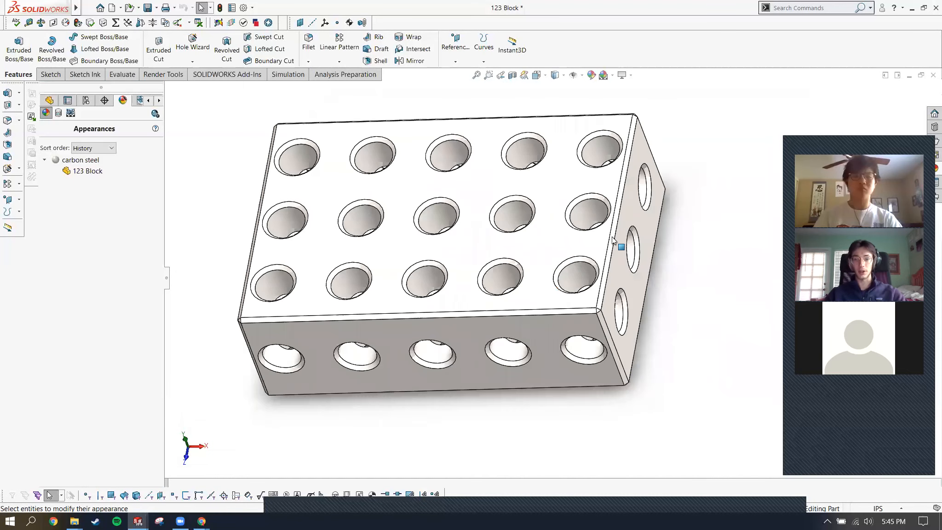
right_click(602, 240)
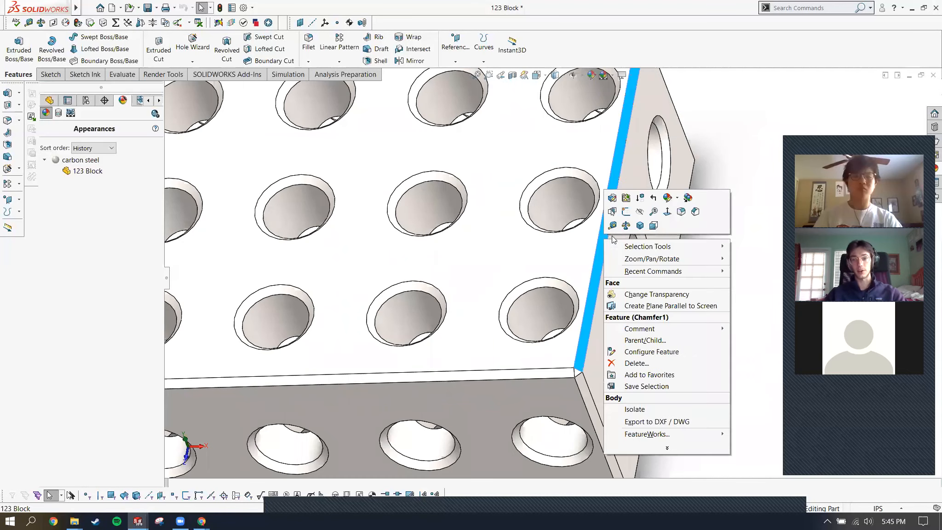
click(654, 224)
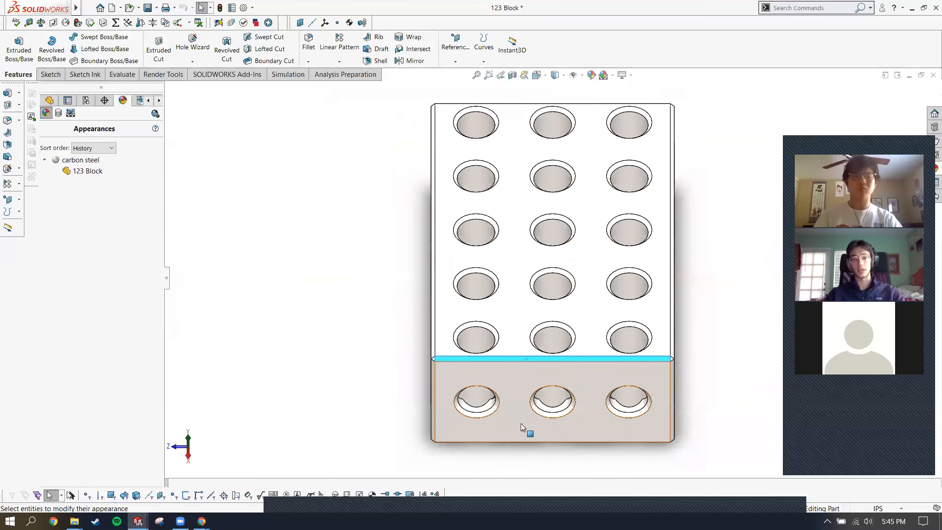
key(Escape)
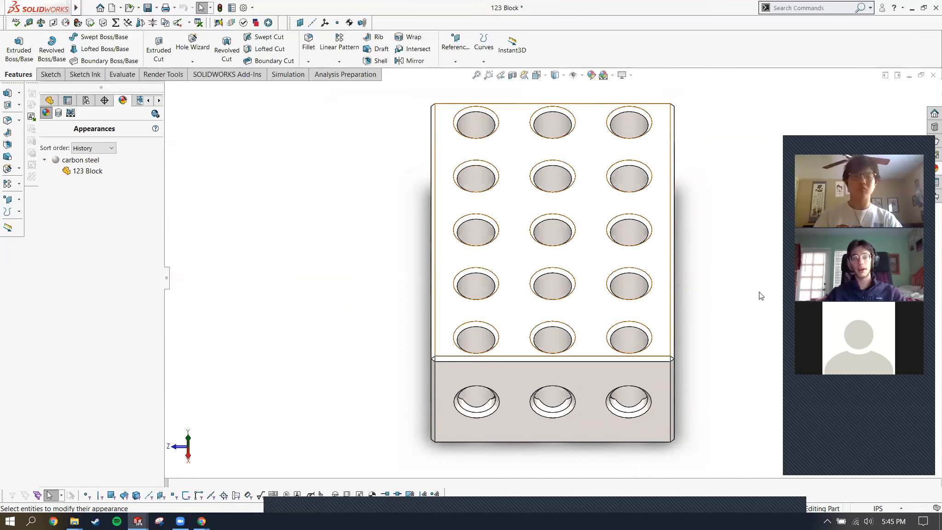
Show the context commands available for the chamfer face and dismiss them without choosing any.
click(516, 358)
right_click(526, 358)
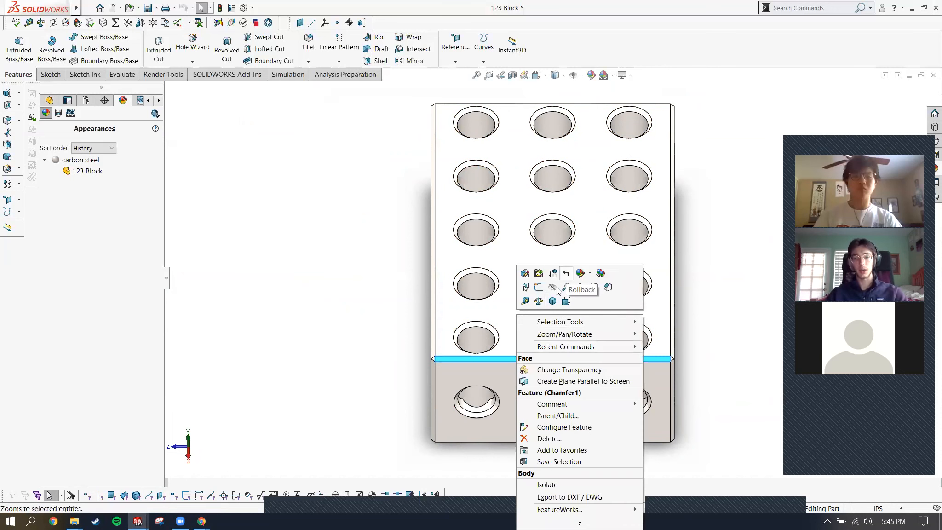
click(690, 258)
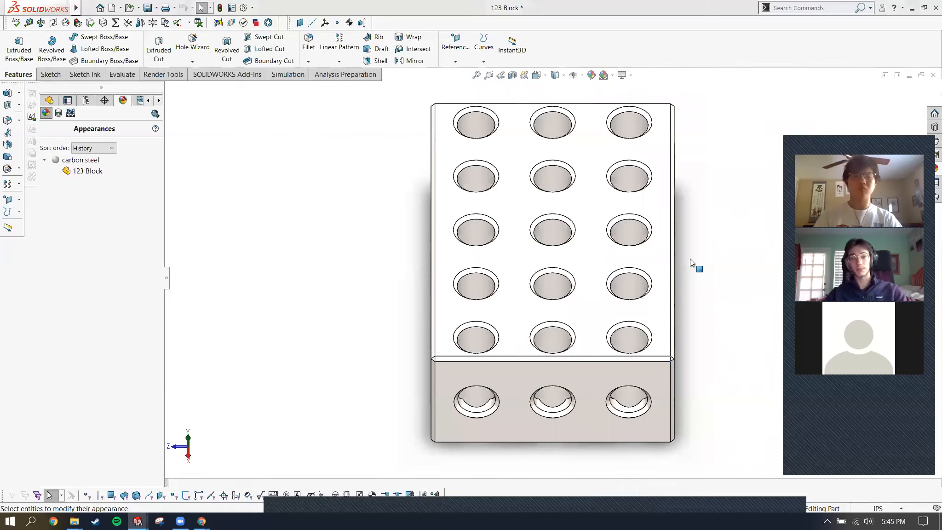
Advance the presentation to the Views slide on moving the model view and switch back to SOLIDWORKS.
key(alt+Tab)
click(608, 199)
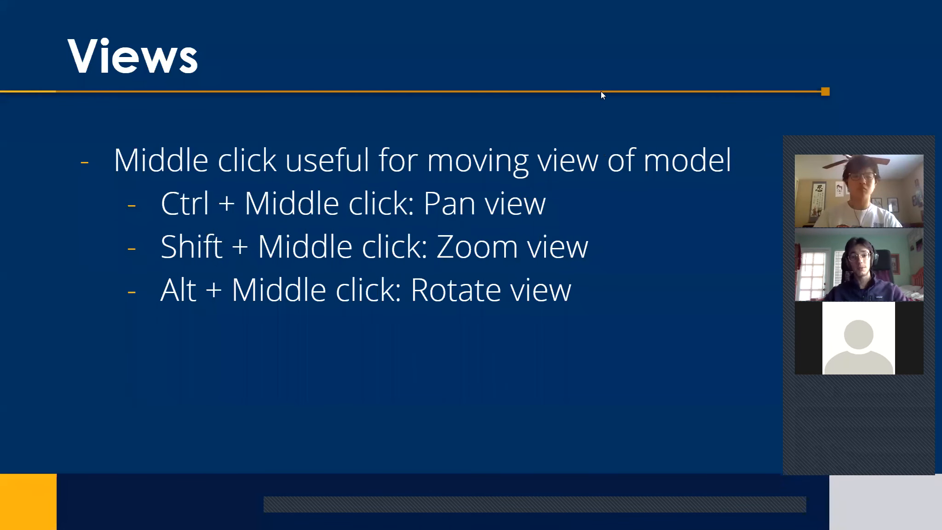
key(alt+Tab)
Examine the block from several angles by rotating the model and zooming in and out.
middle_drag(411, 323, 487, 226)
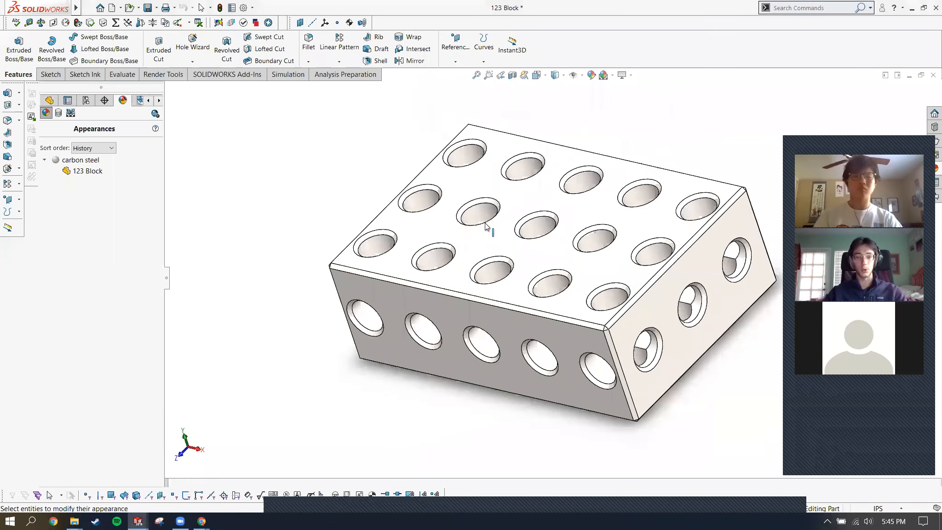
scroll(365, 253, up, 3)
scroll(397, 244, down, 2)
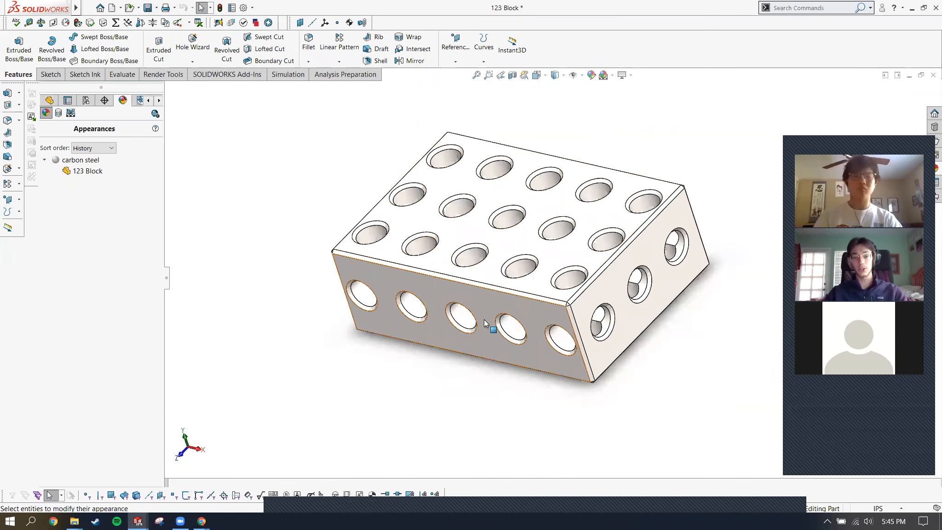
scroll(481, 280, down, 3)
scroll(487, 322, up, 5)
scroll(487, 331, down, 3)
scroll(478, 299, up, 5)
scroll(490, 317, down, 4)
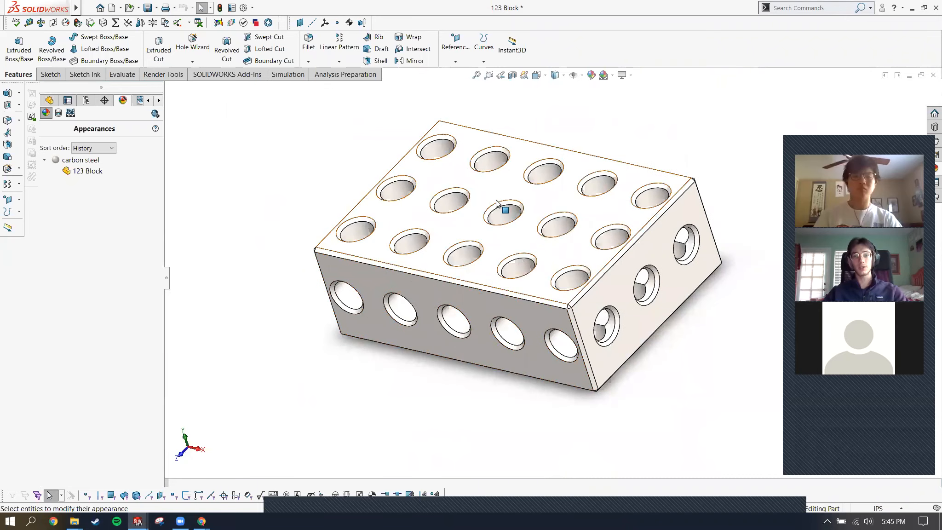
middle_drag(496, 202, 501, 229)
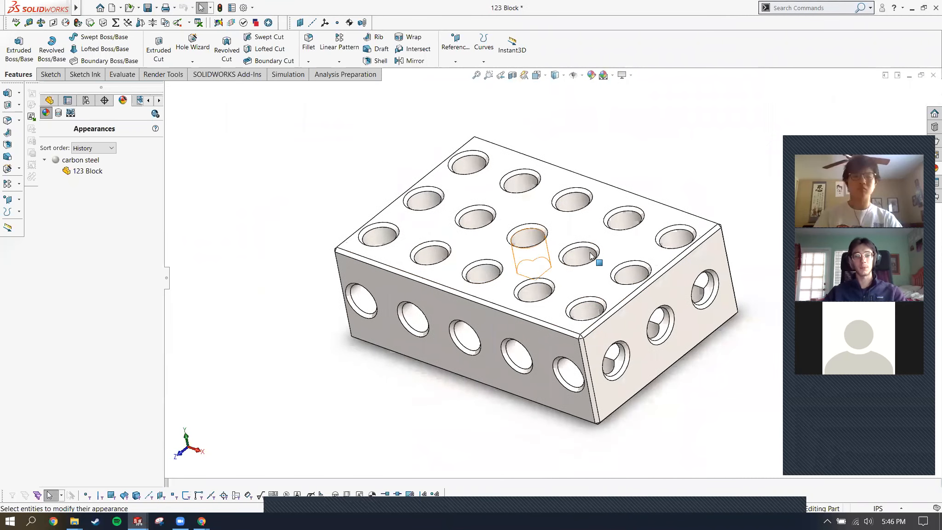
middle_drag(521, 262, 505, 231)
scroll(556, 198, down, 10)
scroll(556, 198, up, 10)
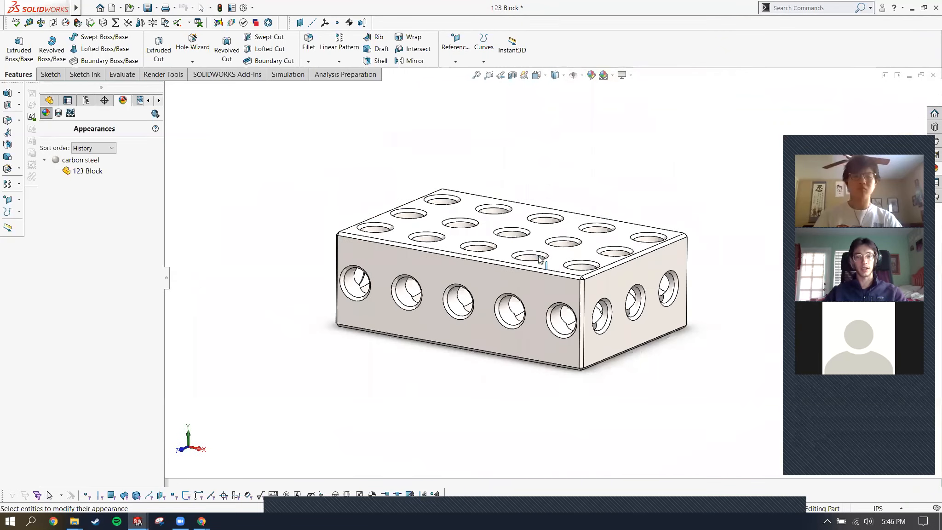
mouse_move(543, 260)
middle_down()
mouse_move(712, 261)
mouse_move(559, 255)
middle_up()
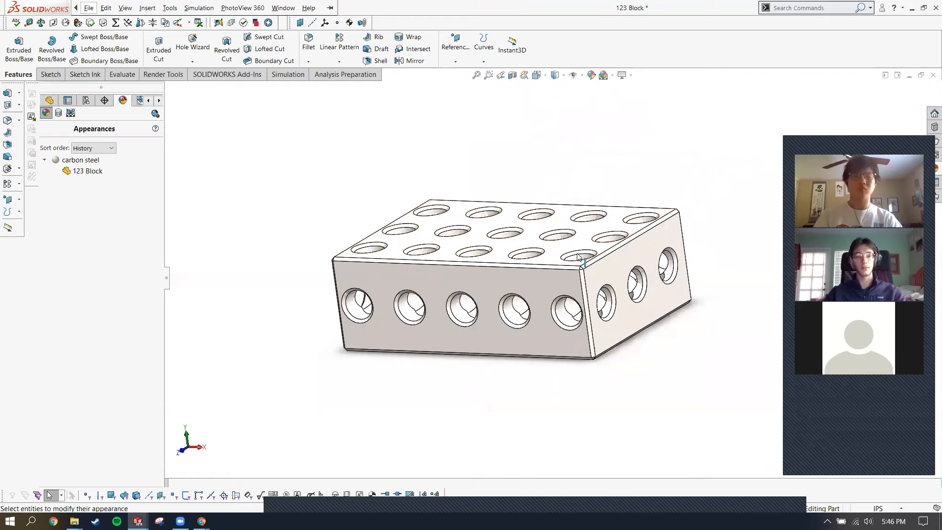
Check the pan, zoom and rotate shortcuts on the Views slide, and return to SOLIDWORKS to reorient the block.
key(alt+Tab)
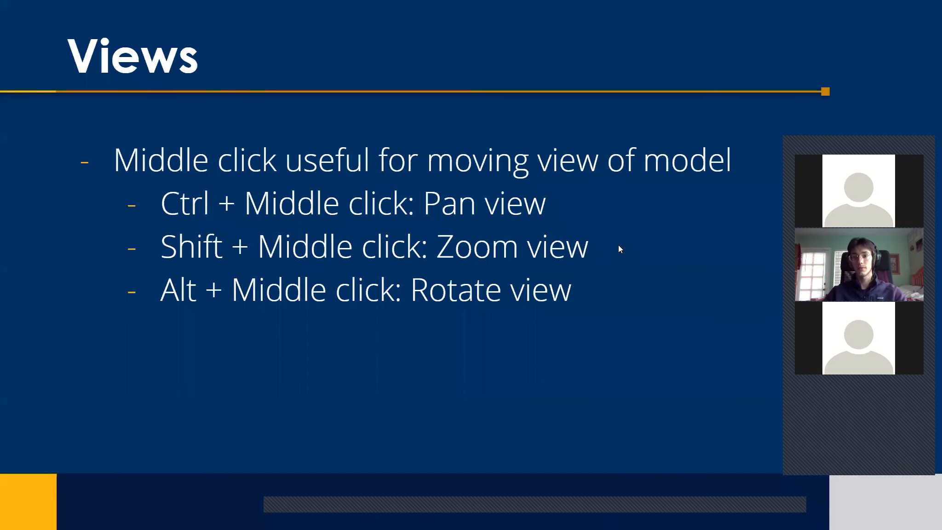
key(alt+Tab)
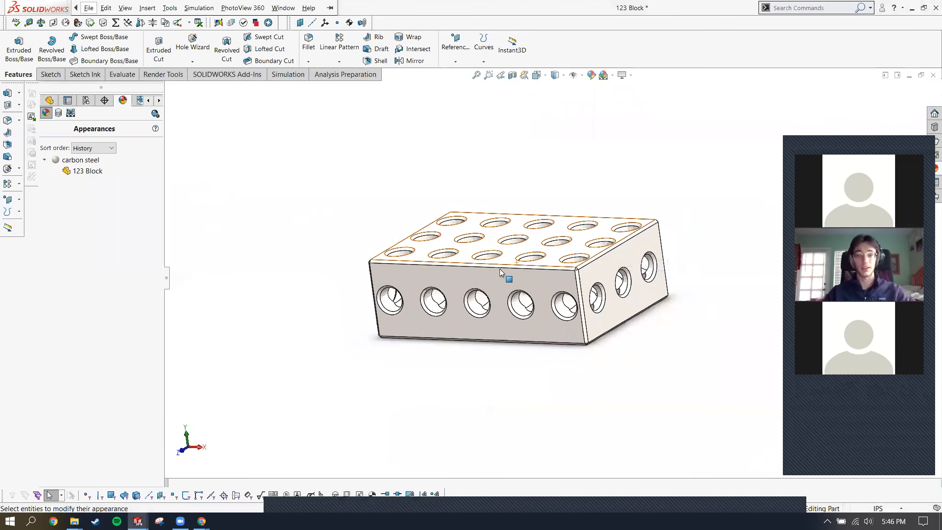
middle_drag(507, 291, 557, 269)
middle_drag(466, 244, 555, 272)
Zoom in and out on different areas of the block, including the holes at the top face's back corner.
scroll(647, 316, up, 5)
scroll(548, 267, down, 5)
scroll(548, 267, down, 2)
scroll(598, 294, up, 4)
scroll(655, 256, down, 6)
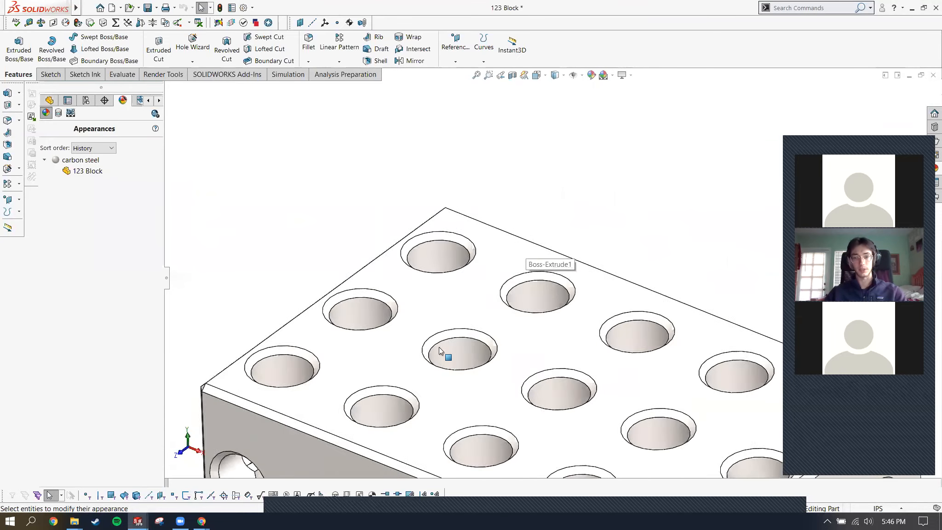
scroll(601, 233, down, 4)
scroll(525, 193, up, 2)
scroll(621, 261, down, 4)
scroll(602, 261, up, 5)
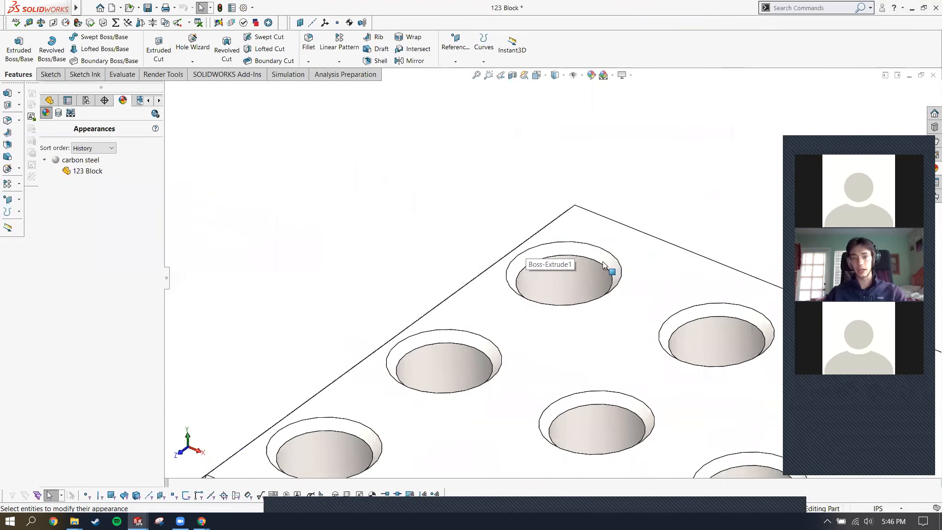
scroll(393, 199, up, 5)
scroll(479, 241, down, 4)
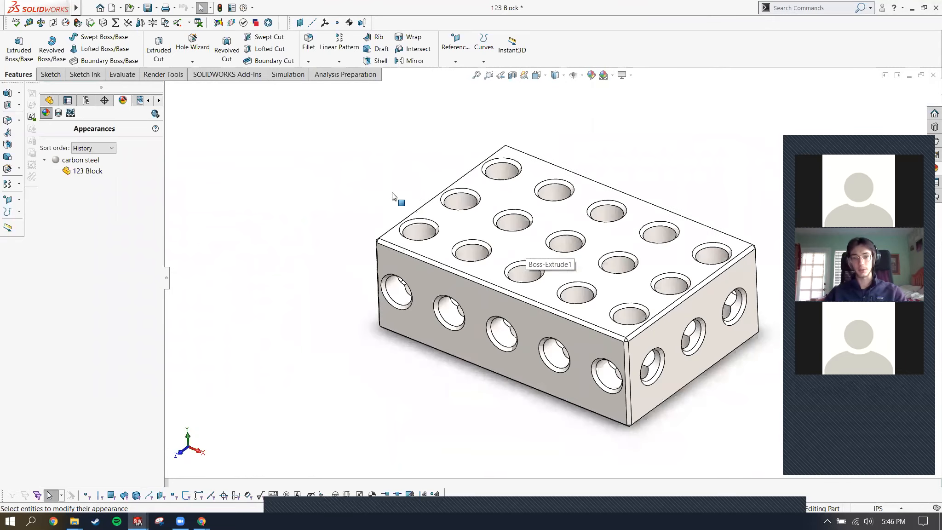
scroll(653, 322, up, 2)
scroll(632, 302, down, 2)
scroll(669, 324, up, 4)
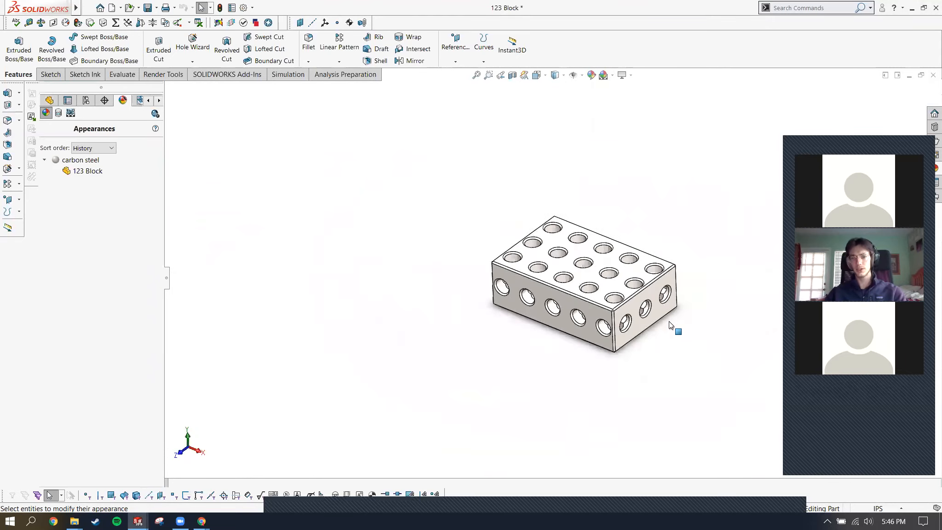
scroll(713, 338, down, 3)
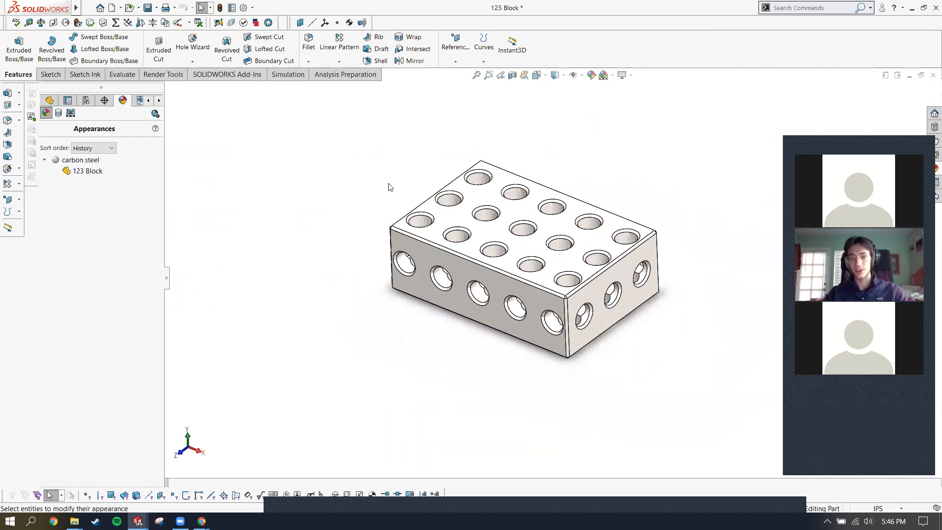
Advance the presentation to the Toolbars slide and switch back to SOLIDWORKS.
key(alt+Tab)
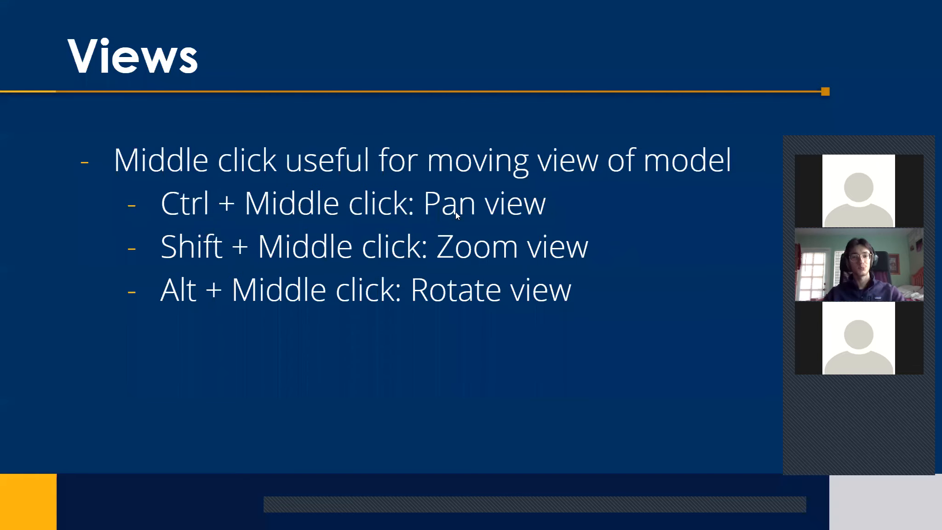
click(504, 213)
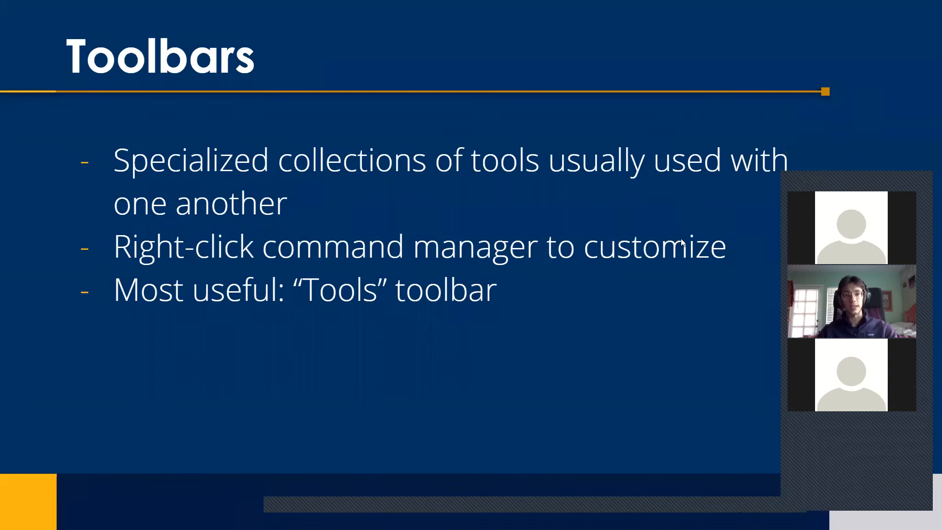
key(alt+Tab)
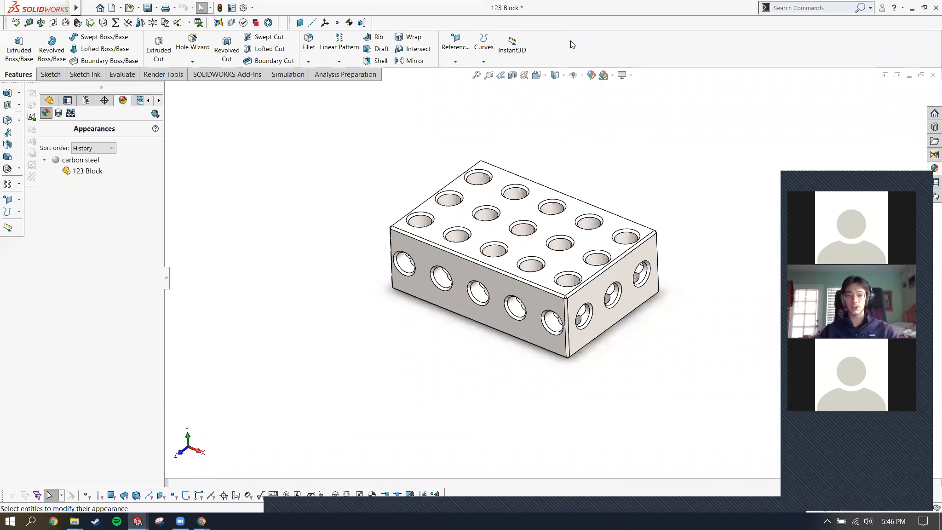
Hide the Tools toolbar and turn it back on.
right_click(570, 40)
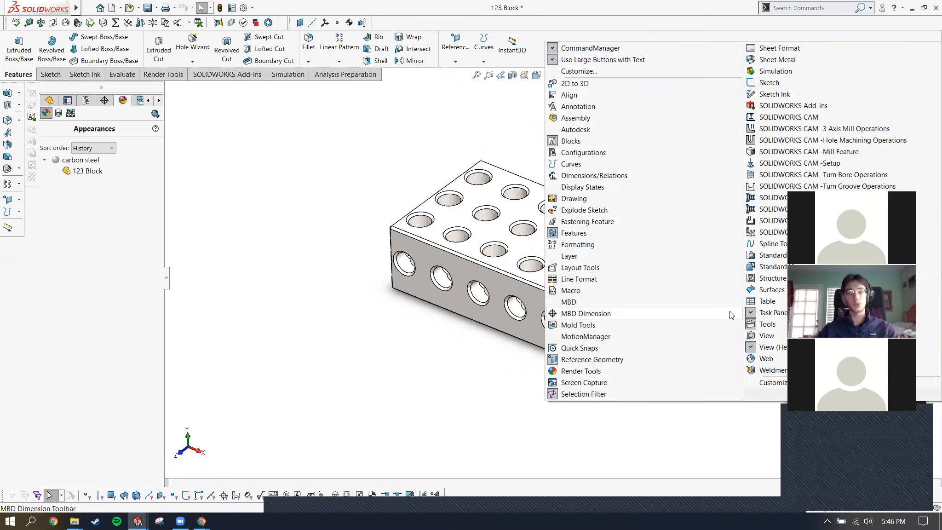
click(767, 324)
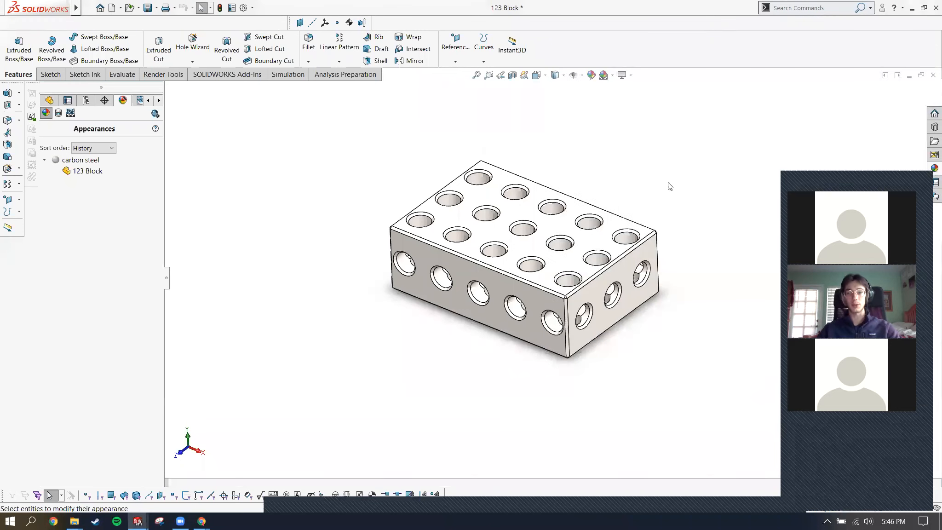
right_click(584, 48)
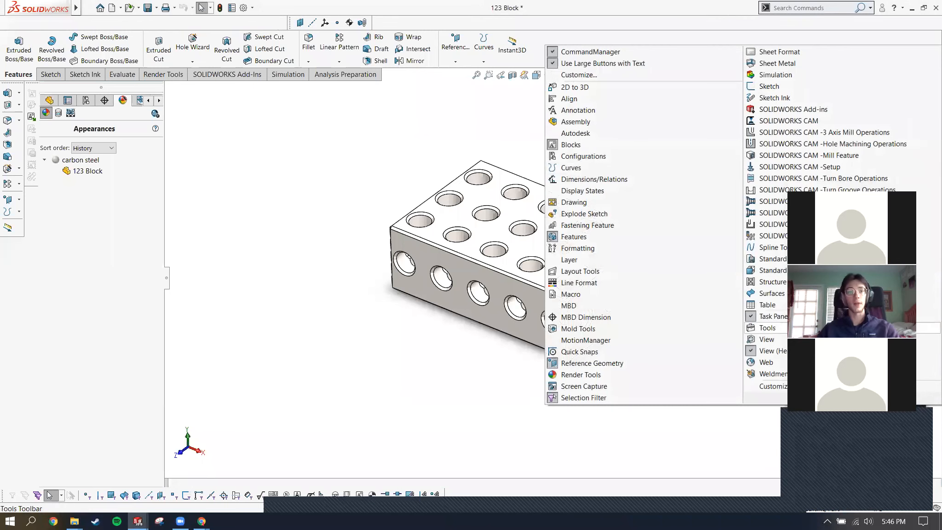
click(767, 328)
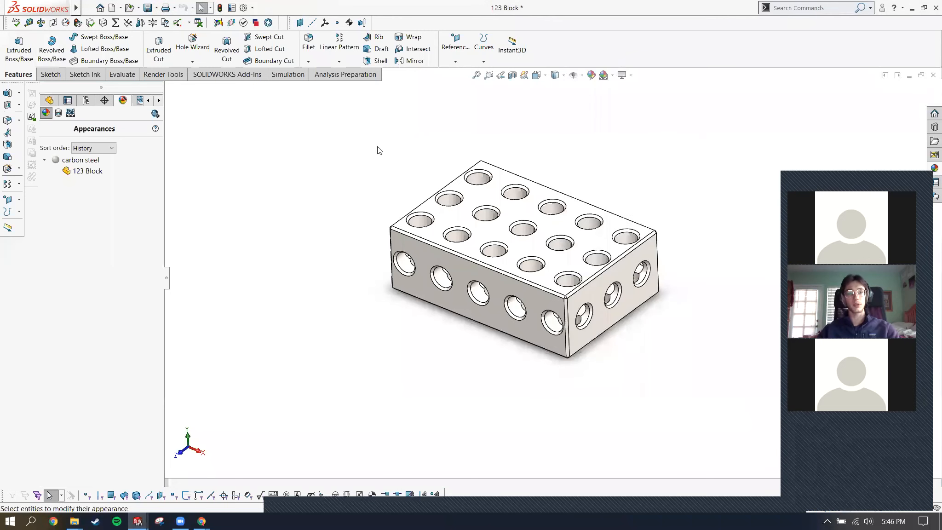
Display the Sketch command set, followed by the Evaluate command set.
click(51, 74)
click(125, 75)
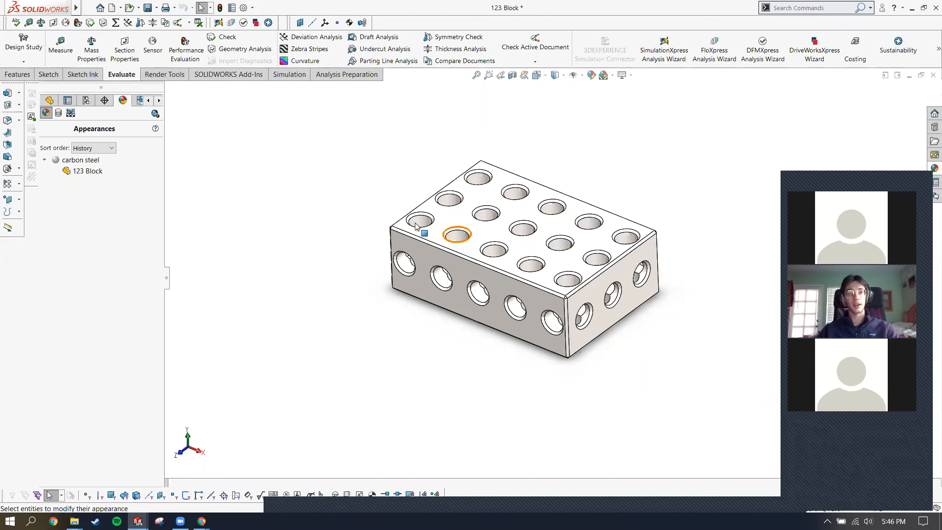
Measure the length of the back edge of the block's top face.
key(alt+v)
click(60, 46)
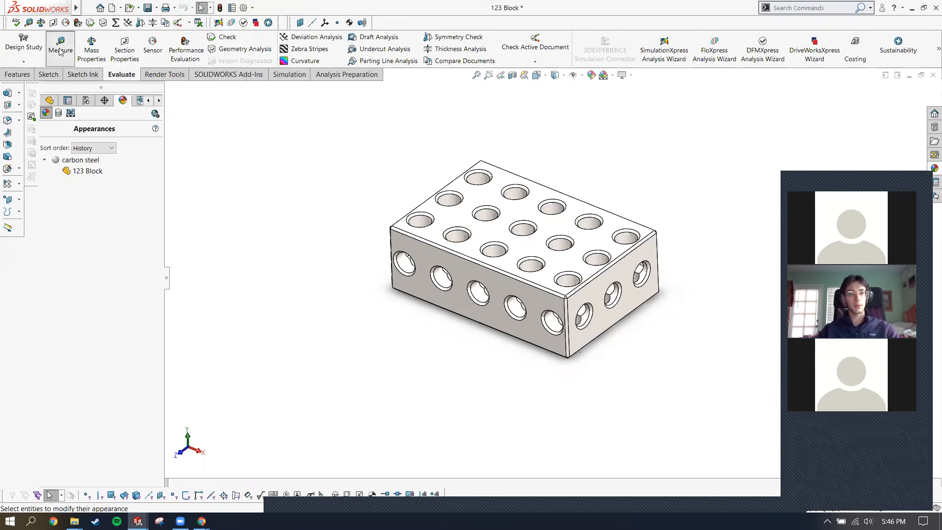
click(314, 156)
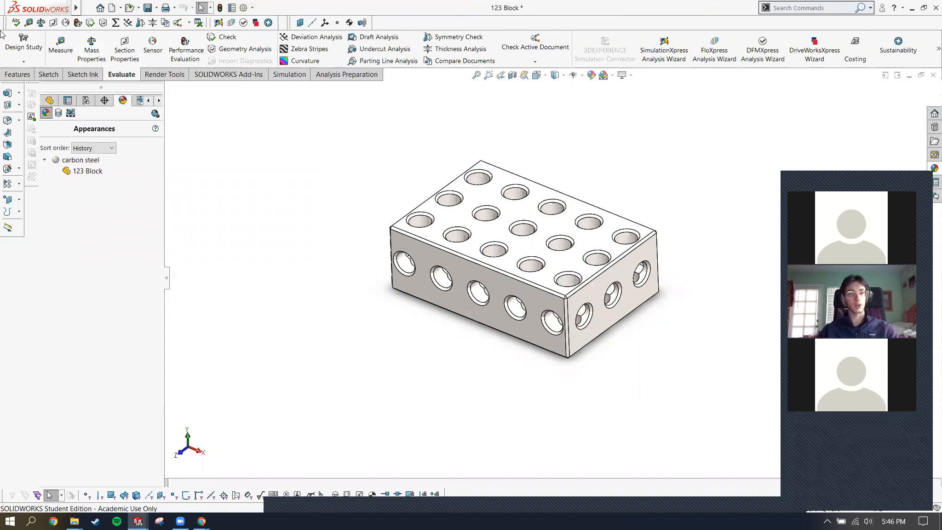
click(28, 21)
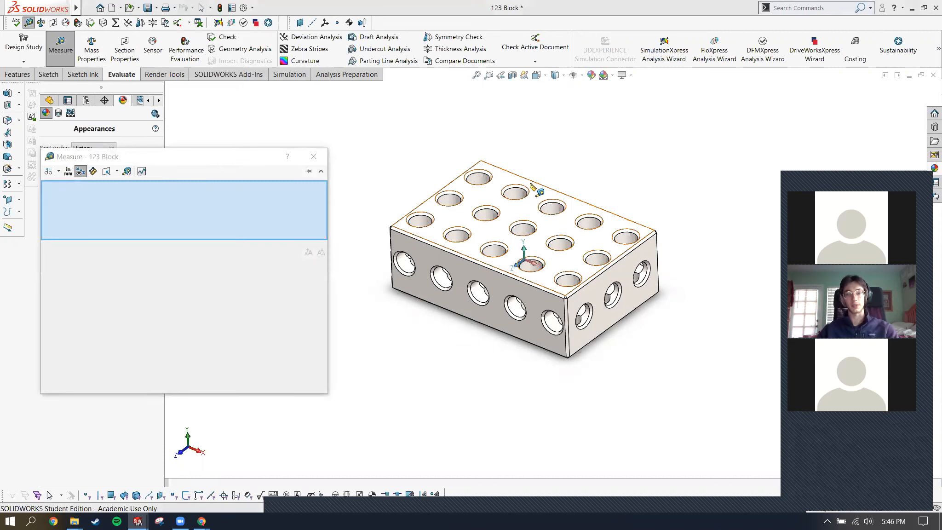
click(541, 185)
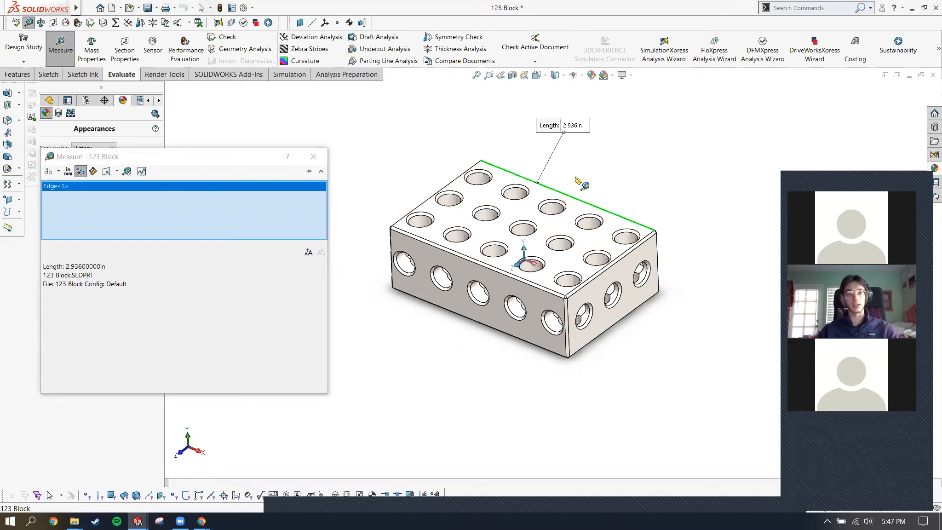
scroll(680, 184, down, 5)
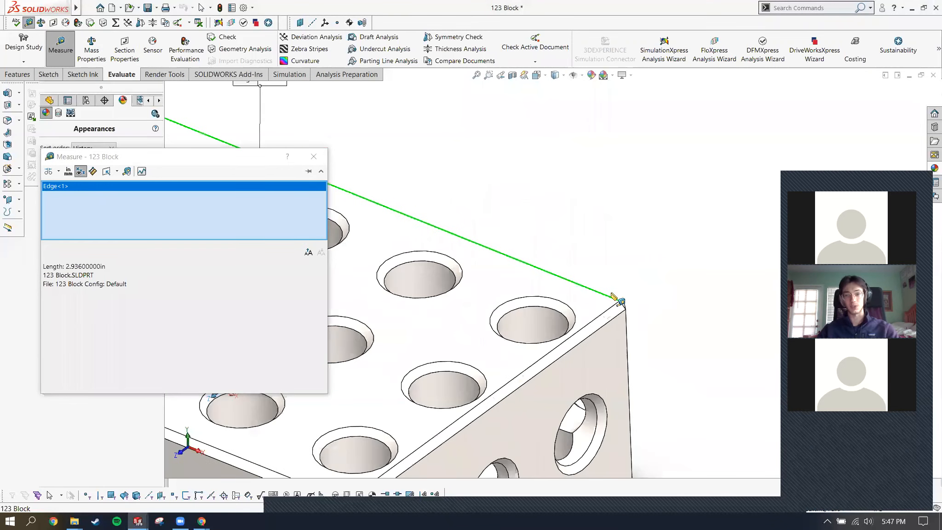
scroll(536, 275, up, 3)
Clear the measured edge and measure the distance between the block's two opposite end faces.
right_click(290, 222)
click(321, 227)
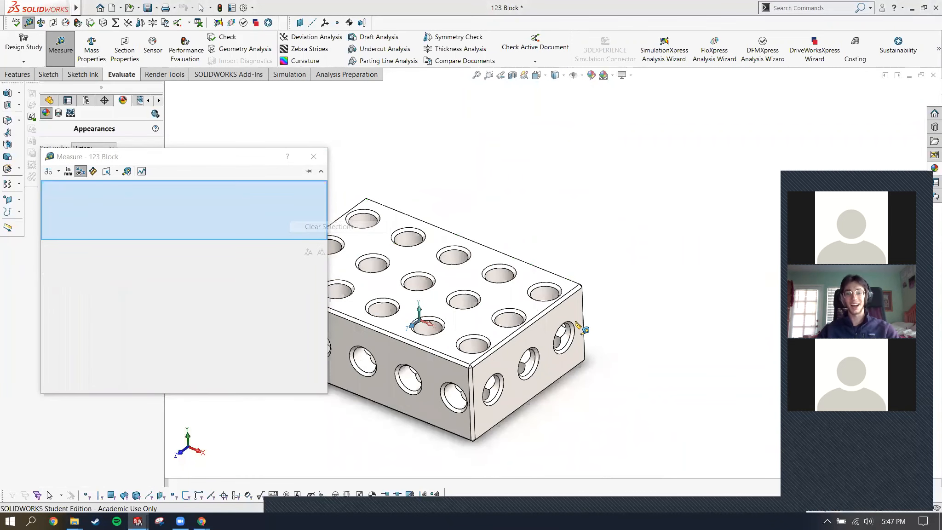
click(550, 330)
middle_drag(550, 330, 515, 273)
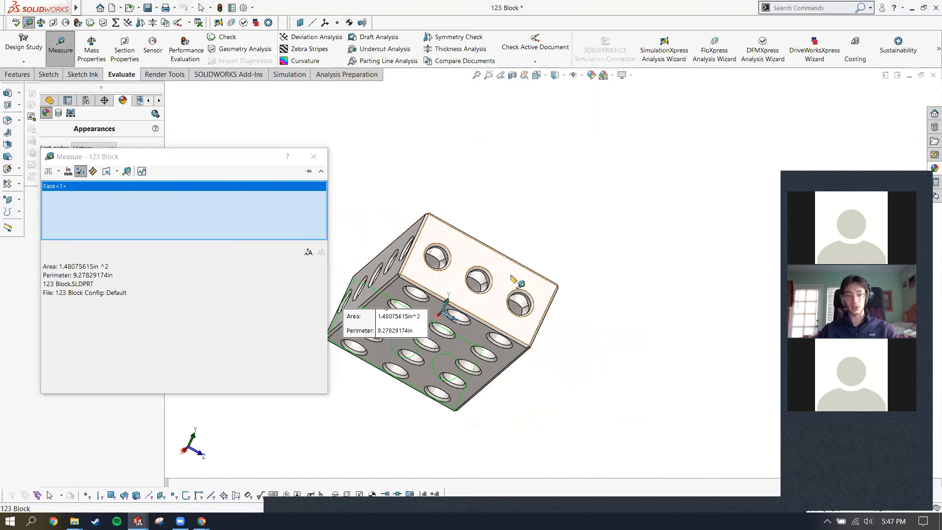
click(515, 273)
key(ctrl+7)
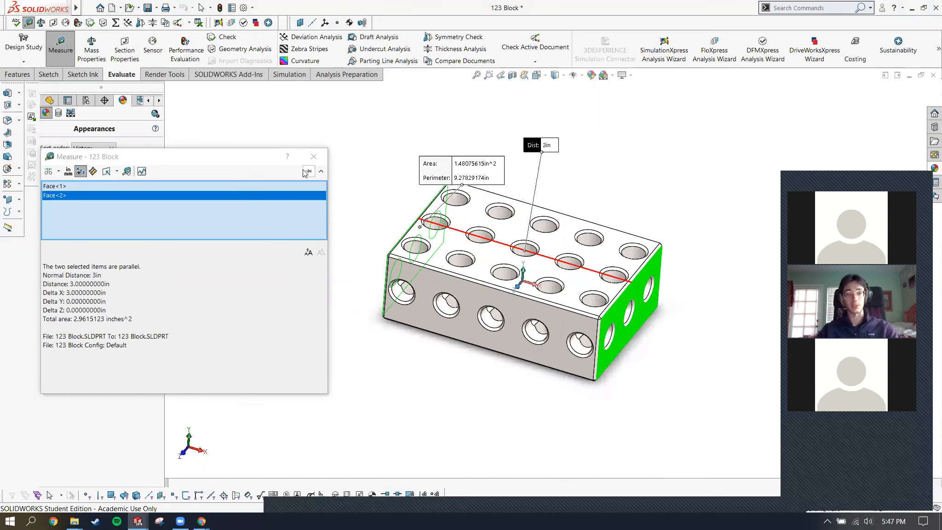
click(313, 157)
Review the 123 Block's mass properties, highlighting the mass entry in the report.
click(91, 51)
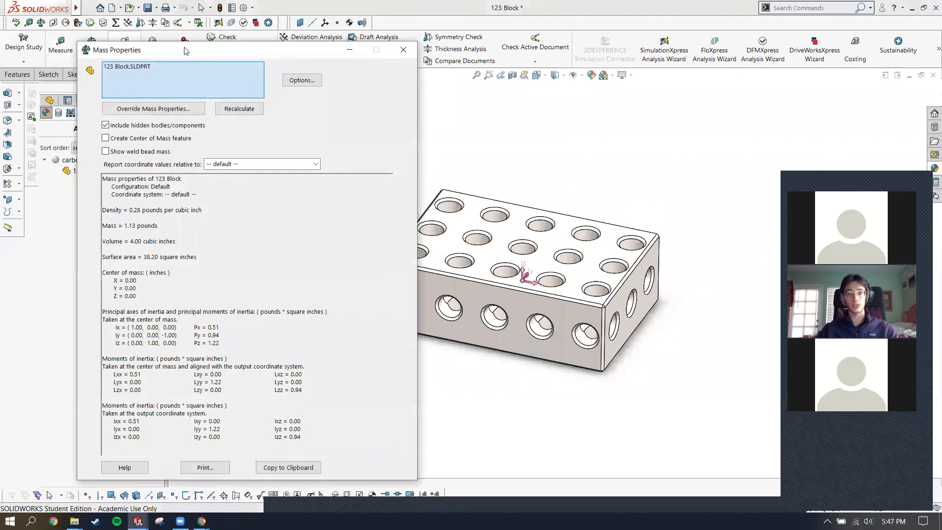
drag(283, 56, 245, 41)
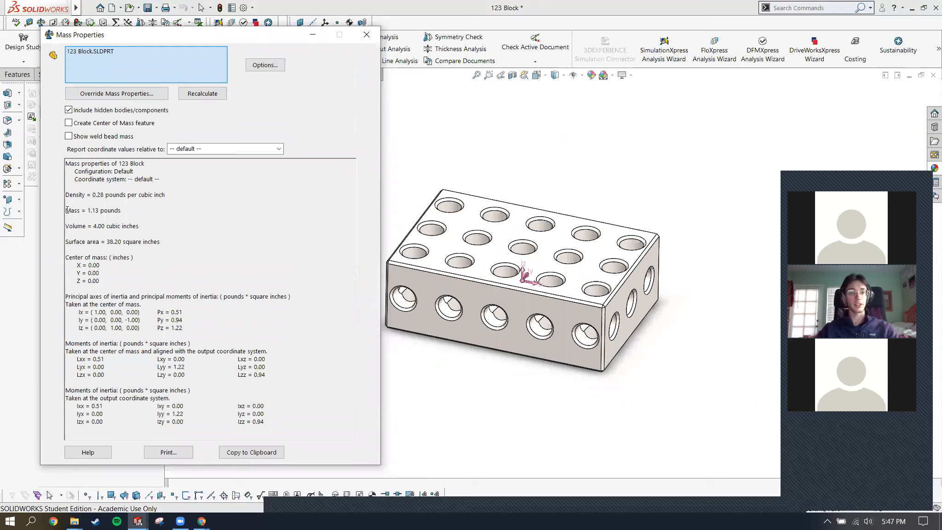
drag(67, 210, 168, 212)
click(171, 211)
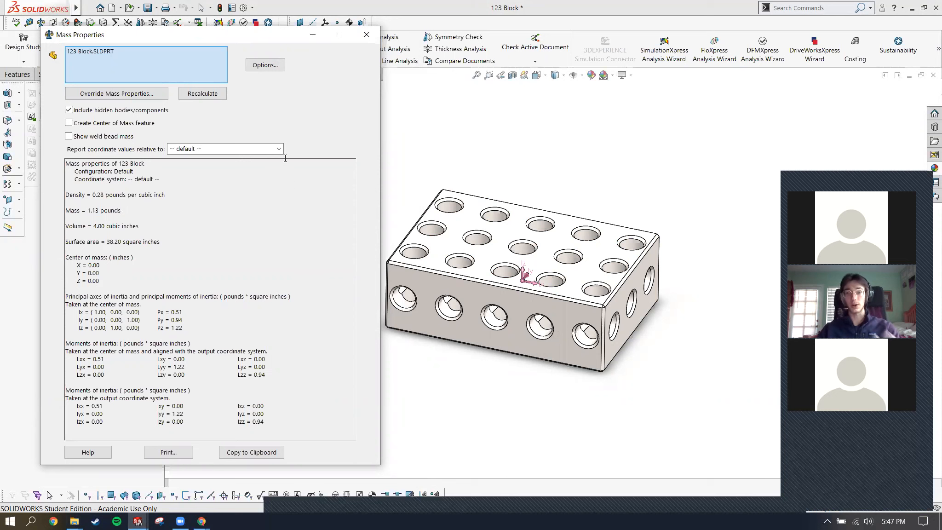
click(363, 36)
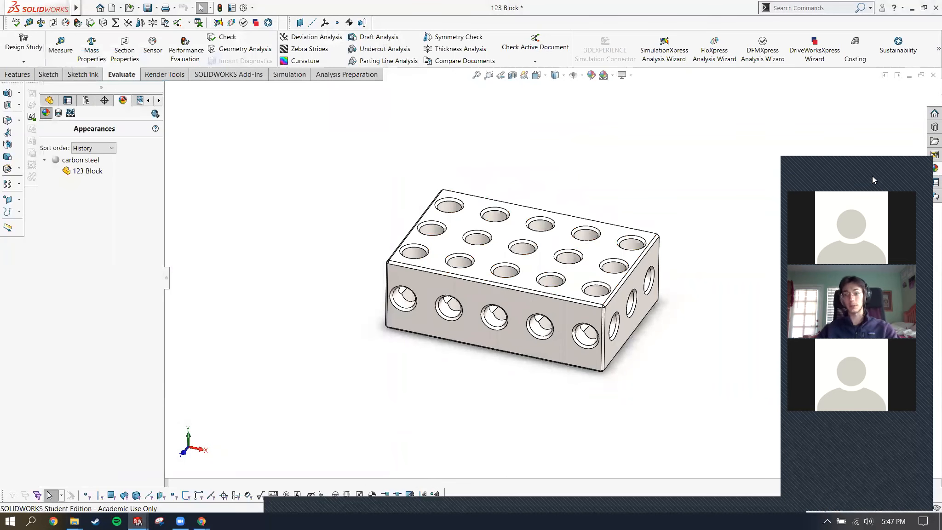
Review the block's mass properties in MMGS (millimeter, gram, second) units and return the document to IPS (inch, pound, second).
drag(872, 176, 857, 117)
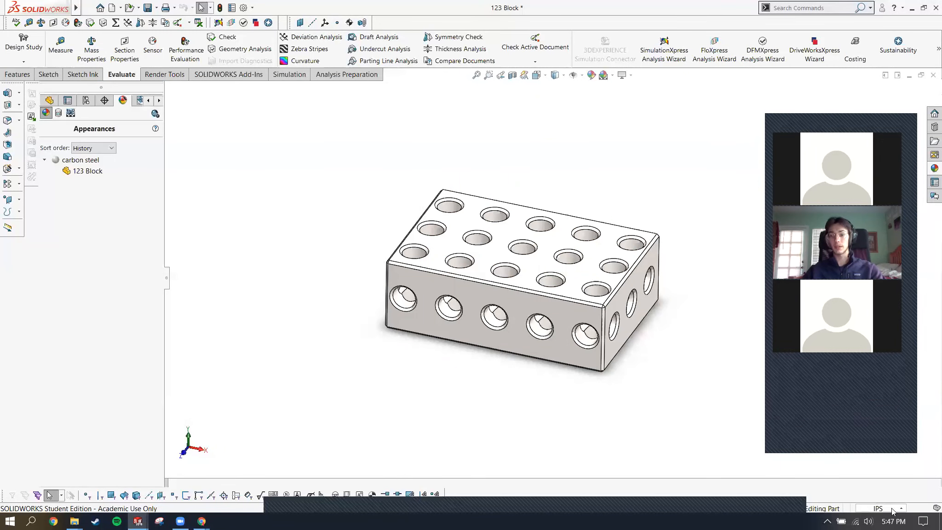
click(891, 508)
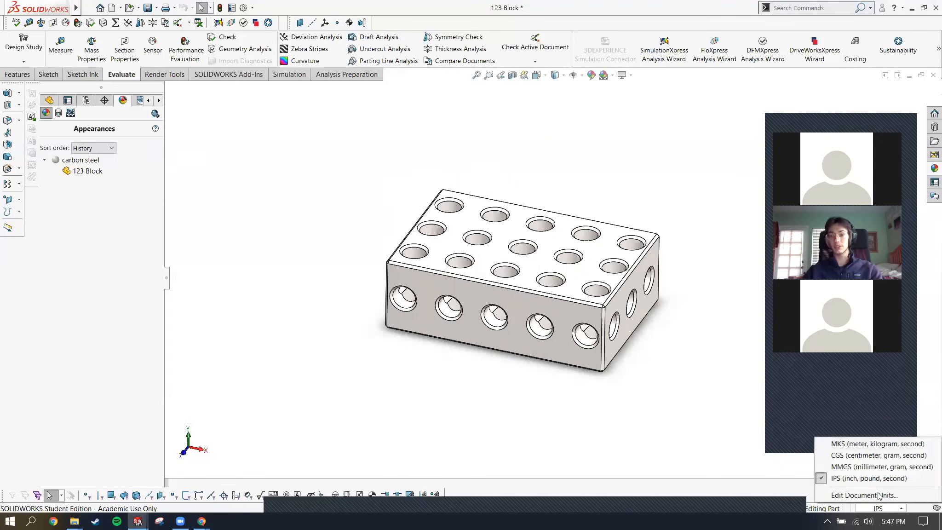
click(868, 467)
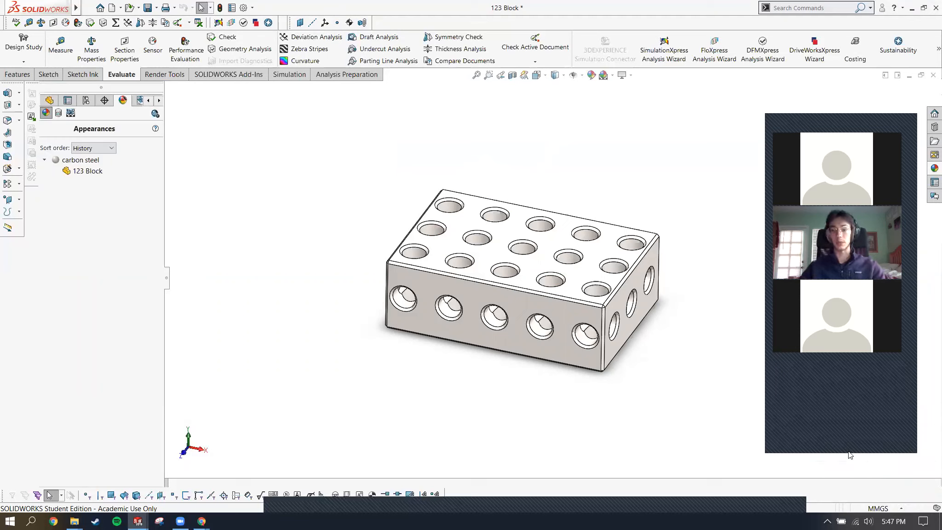
click(91, 48)
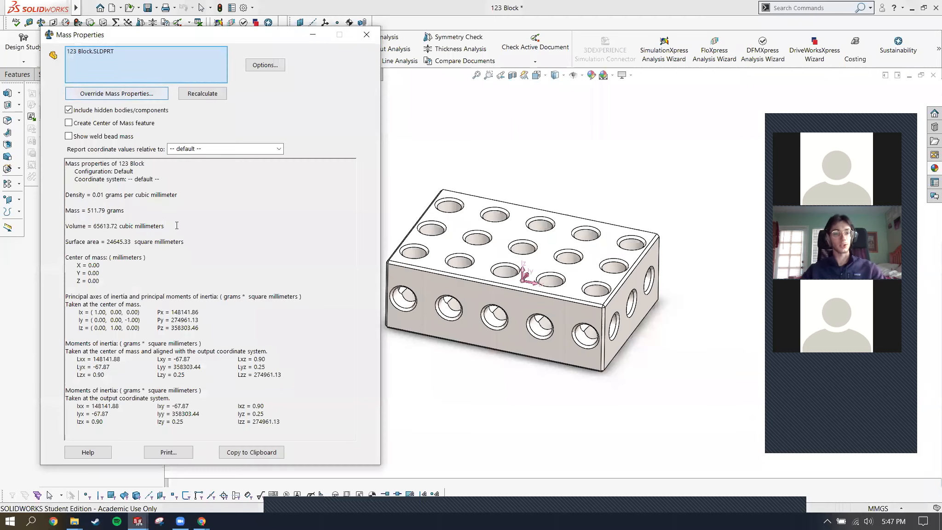
click(367, 34)
click(894, 508)
click(859, 478)
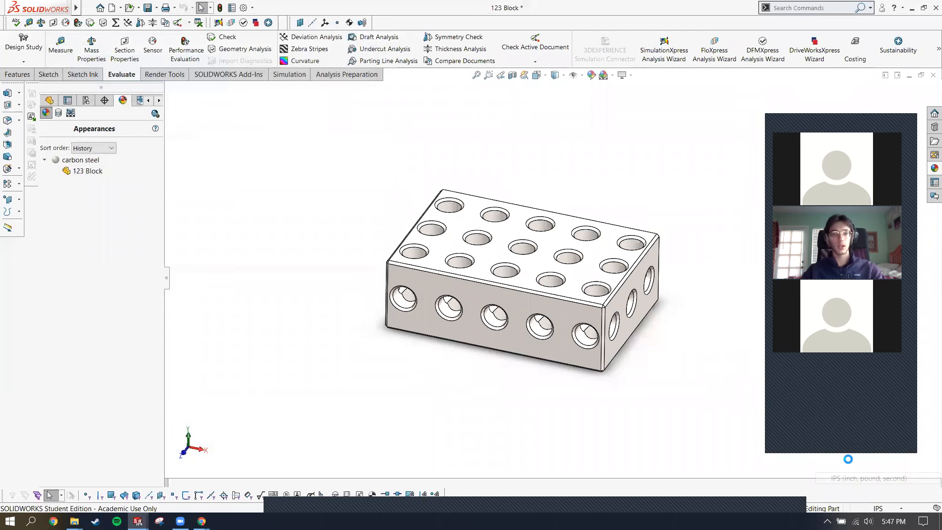
Advance the presentation to the Shortcuts slide and switch back to SOLIDWORKS.
key(alt+Tab)
key(Right)
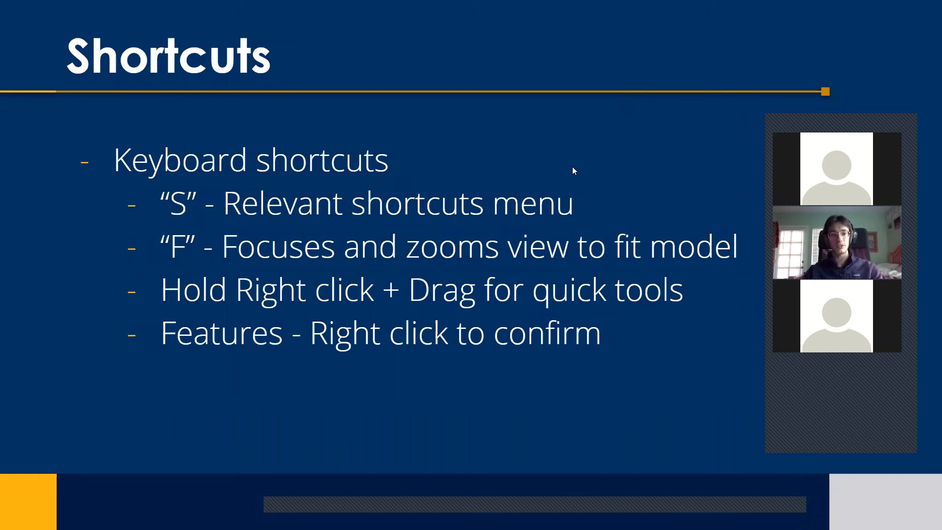
key(alt+Tab)
ctrl+middle_drag(687, 270, 624, 304)
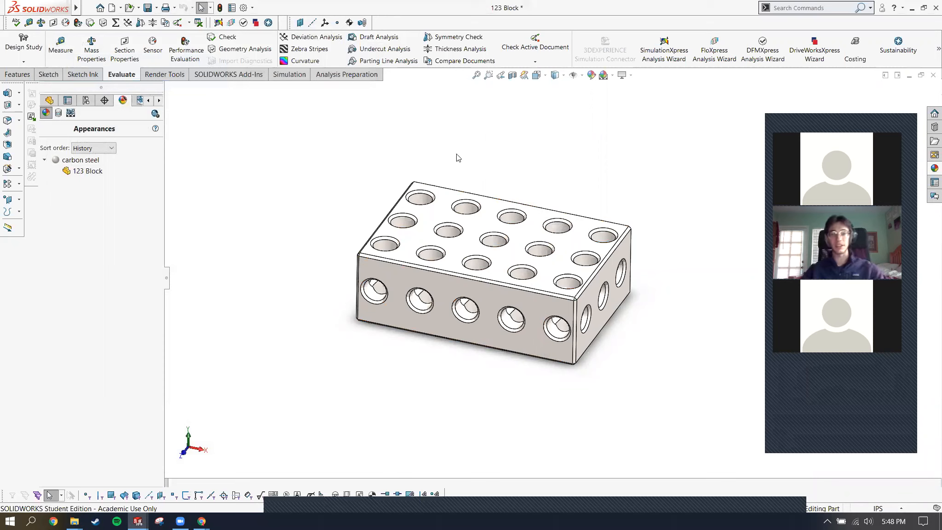
Display and dismiss the part's context shortcut menu, and bring back the FeatureManager design tree.
key(s)
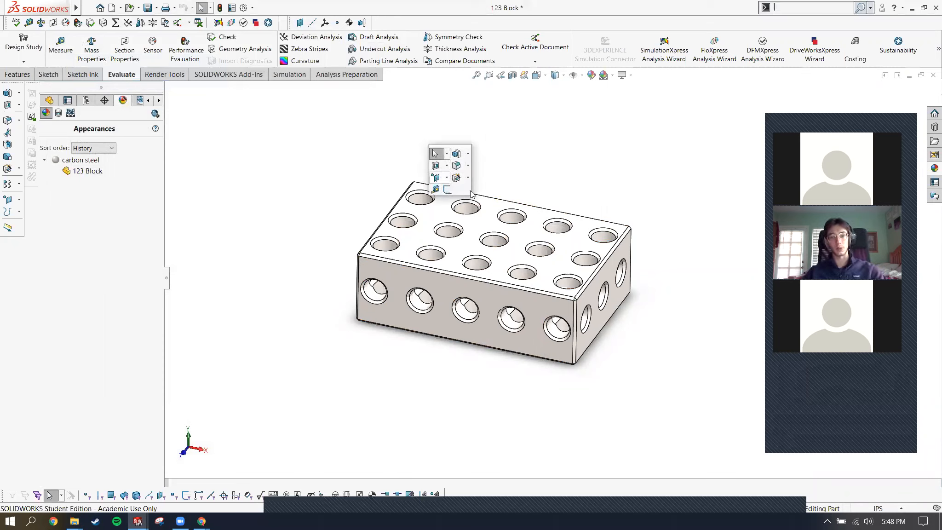
key(Escape)
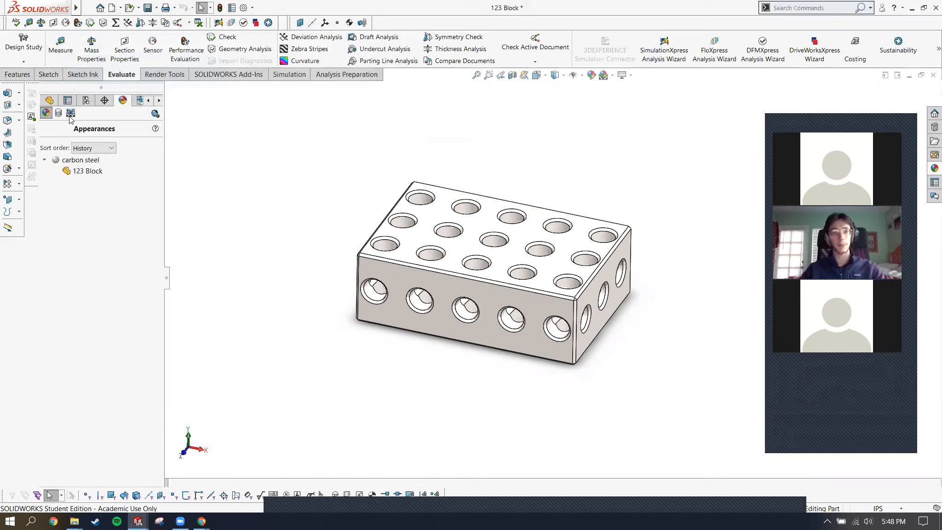
click(45, 99)
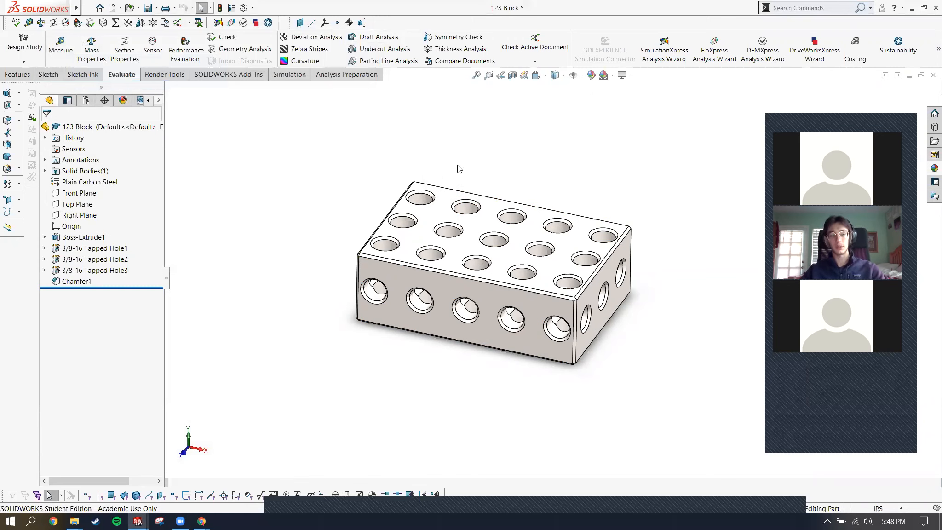
Start an Extruded Boss/Base from the shortcut menu with its sketch on the block's top face.
key(s)
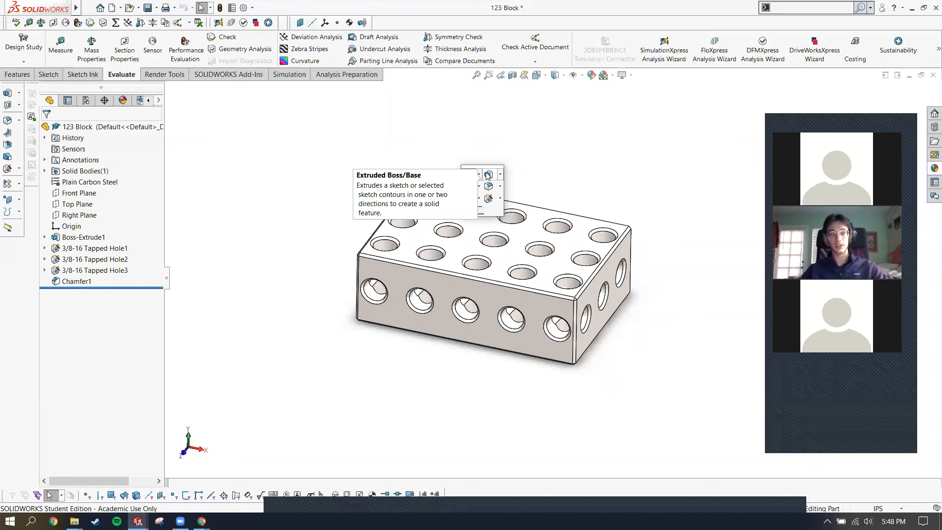
click(488, 175)
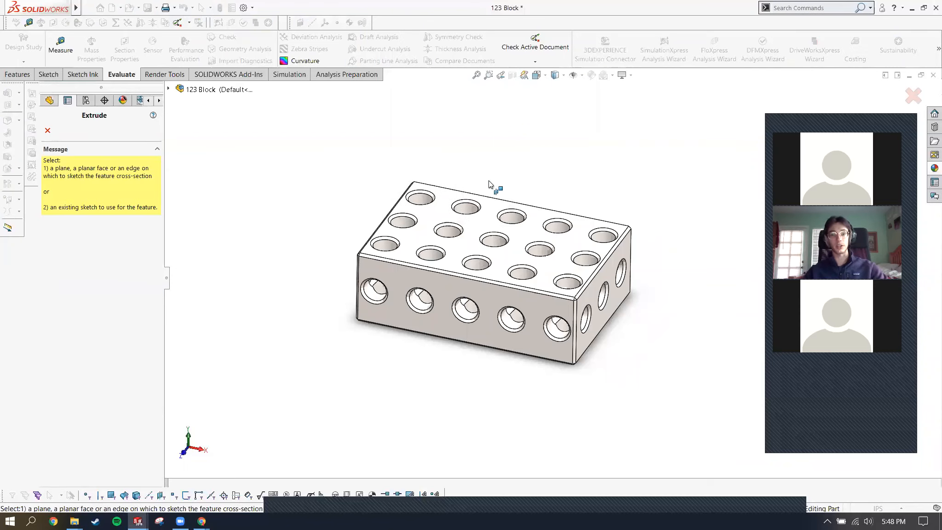
click(485, 227)
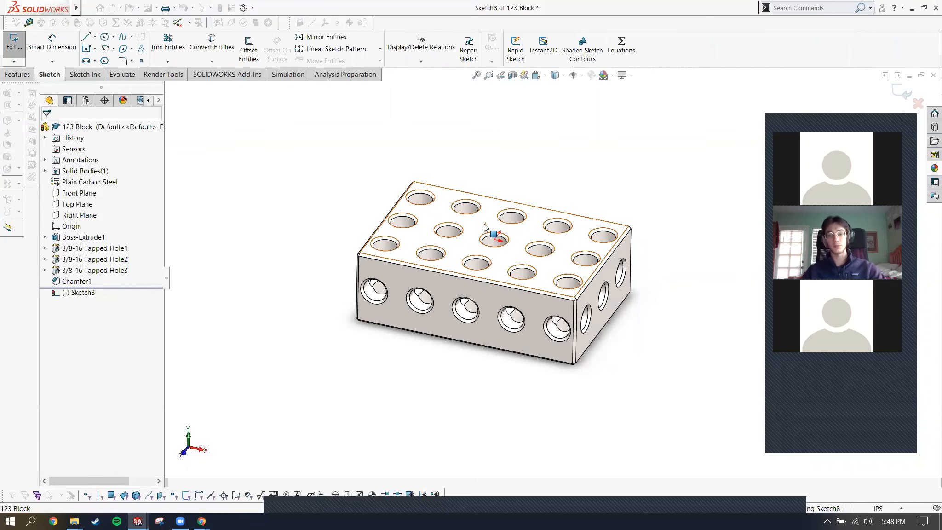
mouse_move(552, 204)
middle_down()
mouse_move(553, 250)
mouse_move(581, 234)
mouse_move(555, 261)
middle_up()
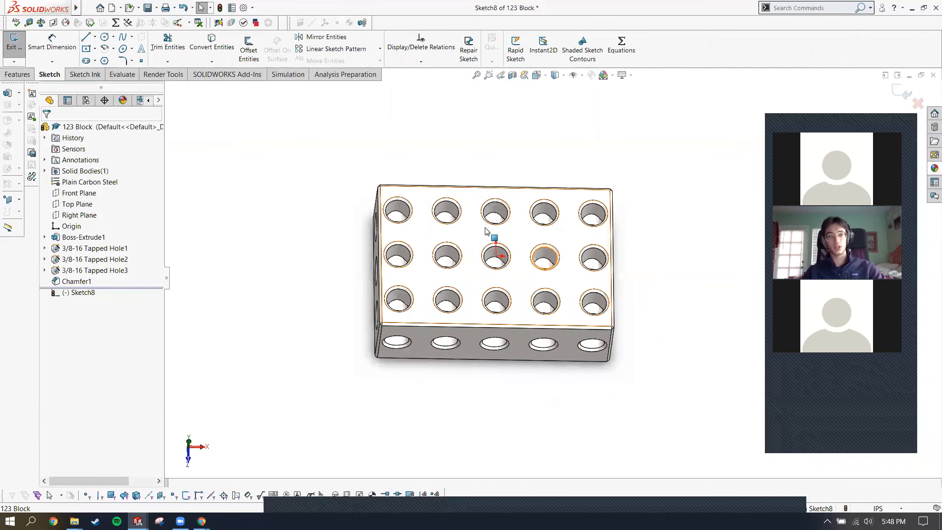
Sketch a circle about 0.33 in in diameter on the top face, between the holes near the origin.
key(s)
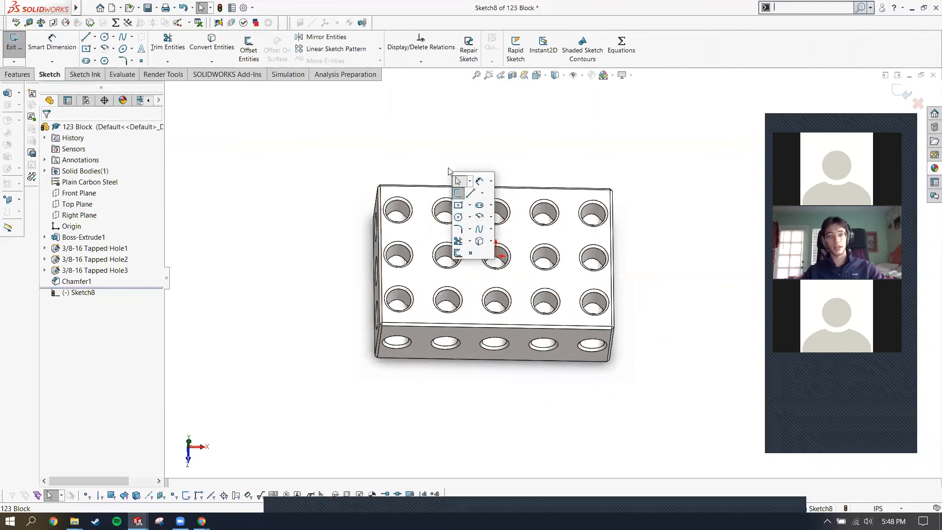
click(458, 218)
drag(519, 233, 532, 233)
mouse_move(549, 202)
middle_down()
mouse_move(538, 248)
mouse_move(545, 265)
middle_up()
middle_drag(542, 226, 554, 244)
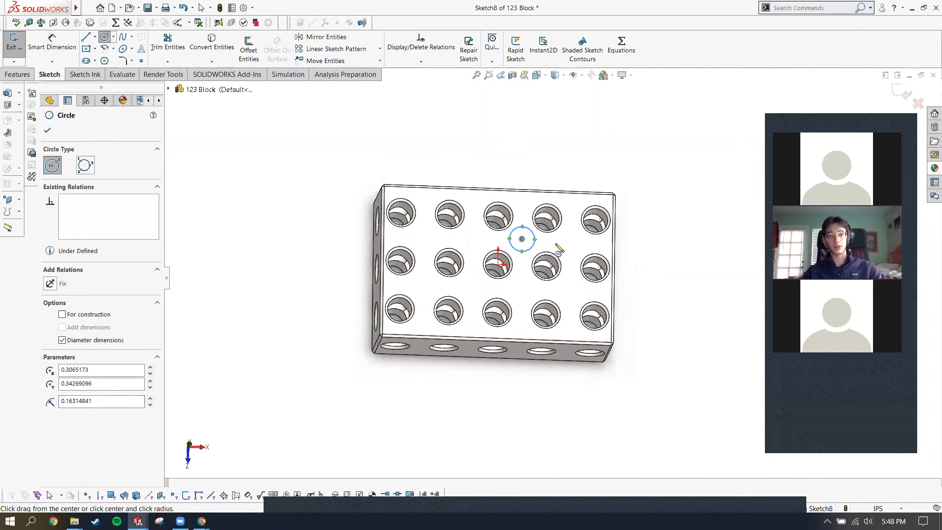
Dimension the circle's diameter from the sketch shortcut menu and undo the dimension.
key(s)
click(578, 249)
click(529, 230)
click(572, 152)
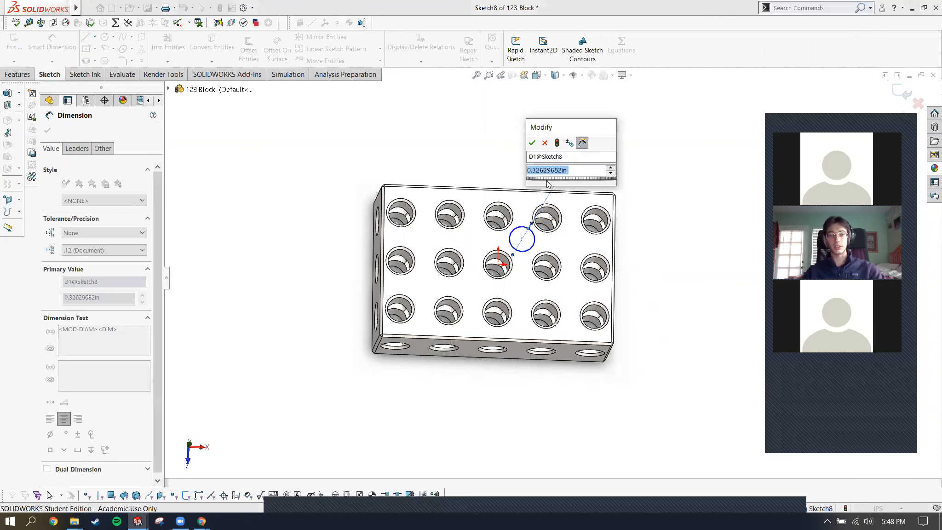
click(532, 140)
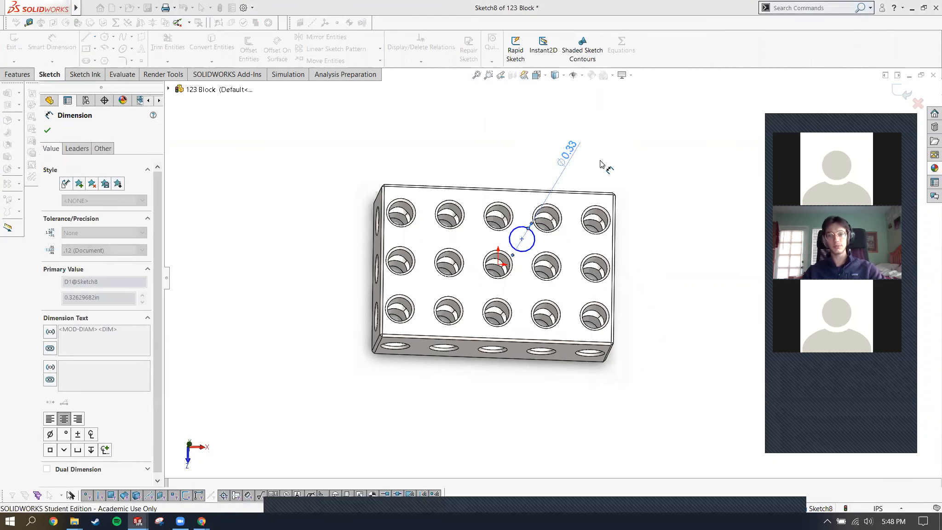
drag(568, 152, 589, 156)
key(ctrl+z)
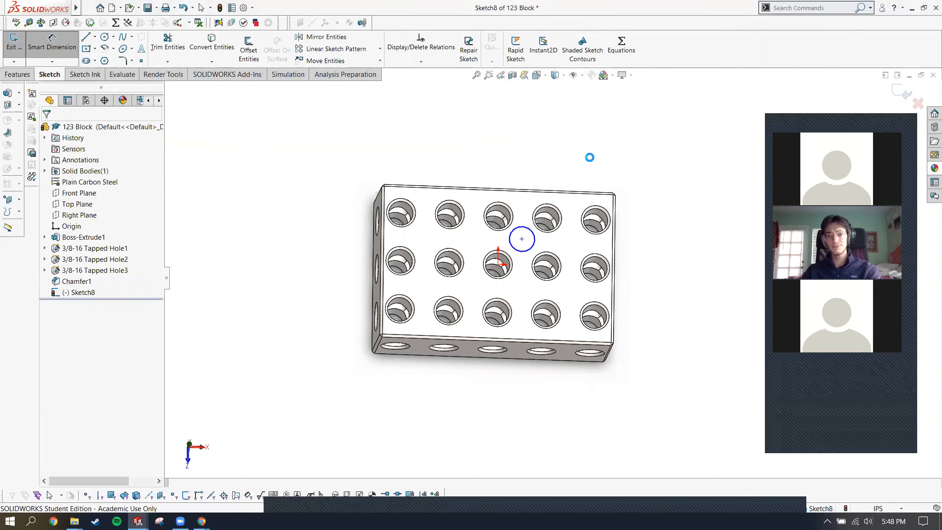
click(531, 230)
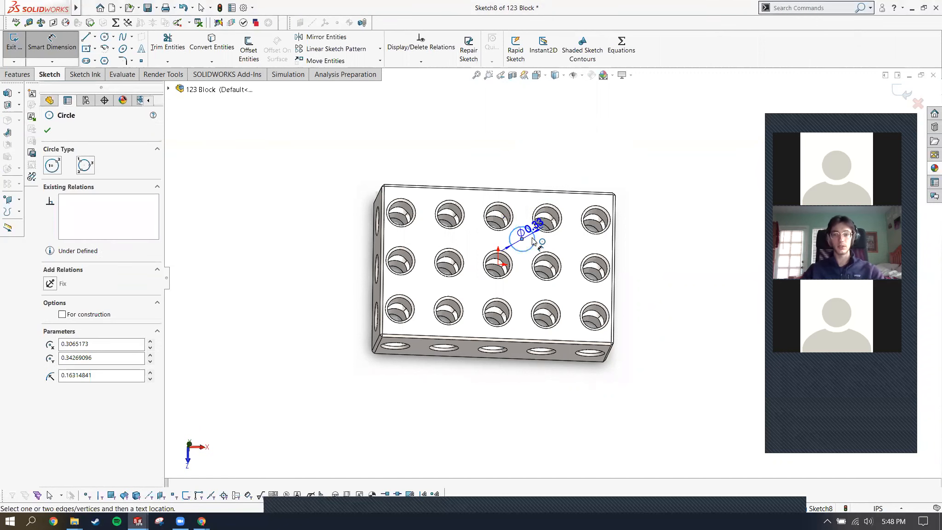
key(Escape)
key(Escape)
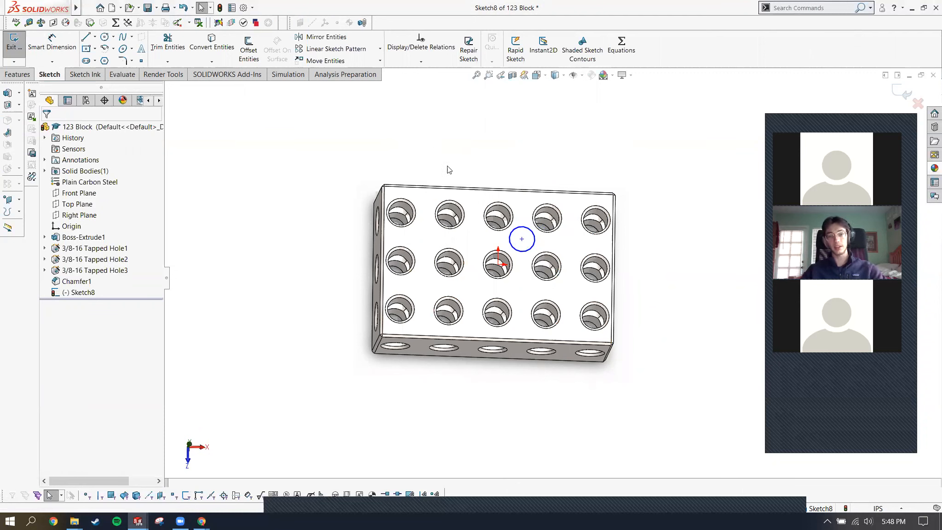
Start and cancel the Line, Corner Rectangle and Smart Dimension tools in turn using the sketch mouse gestures.
right_drag(439, 171, 311, 156)
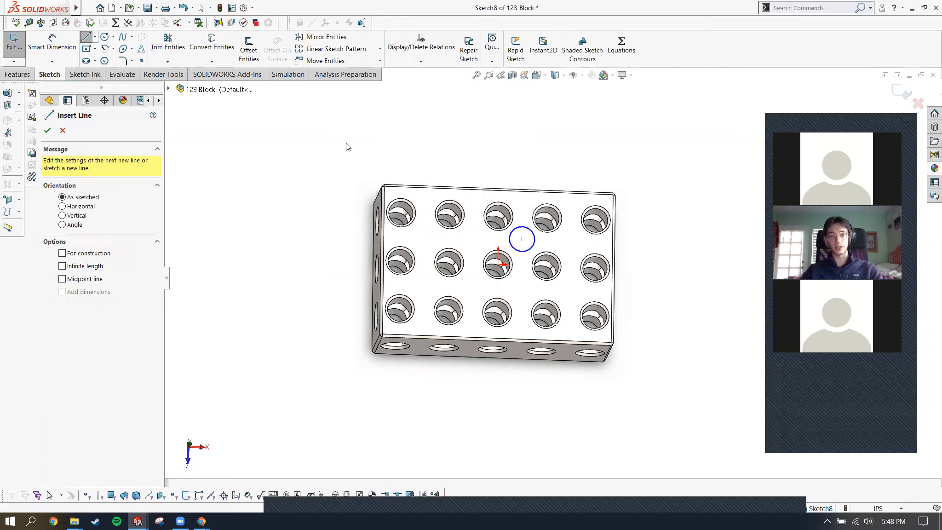
key(Escape)
right_drag(504, 140, 504, 194)
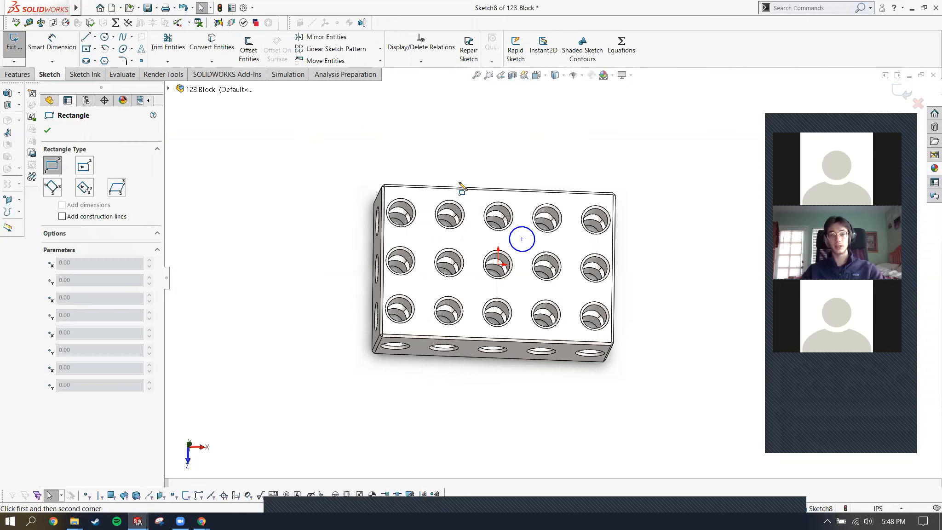
key(Escape)
right_drag(482, 152, 564, 104)
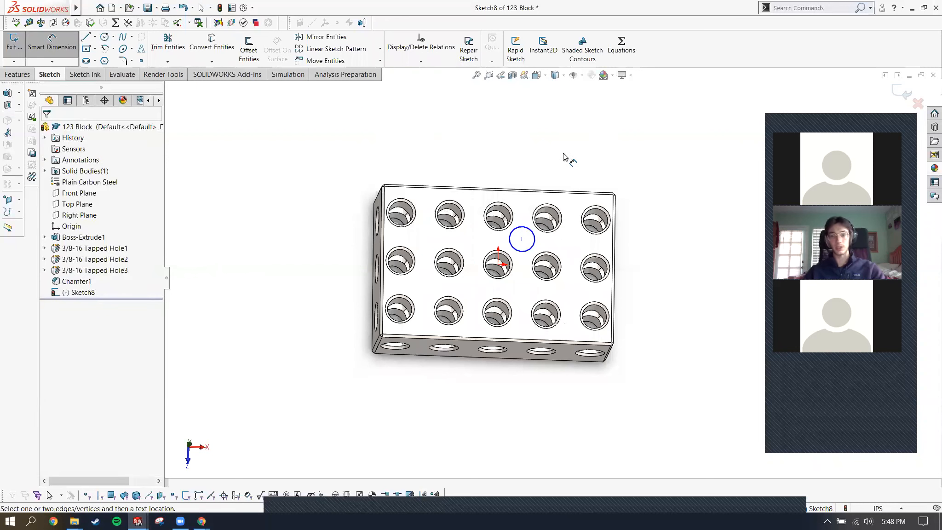
key(Escape)
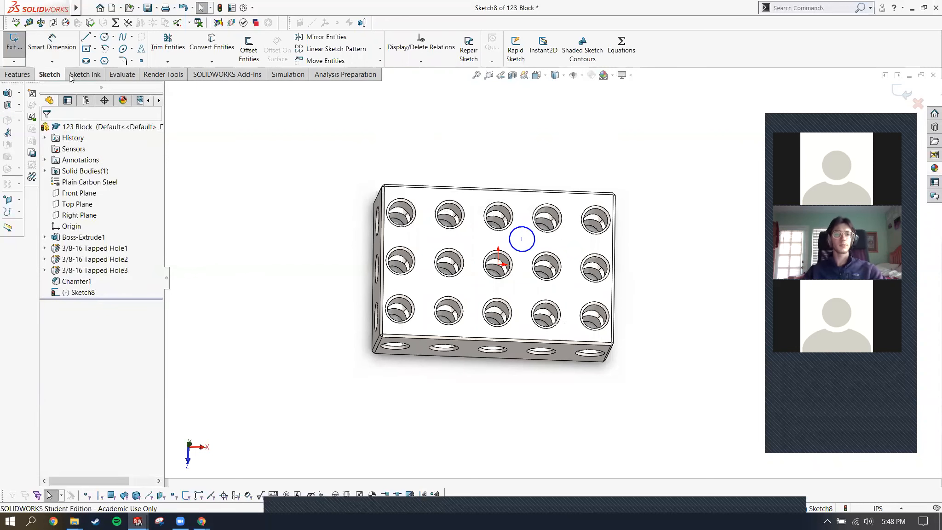
Add a horizontal dimension between the block's left edge and the circle's centre, and place its text above the block.
click(67, 61)
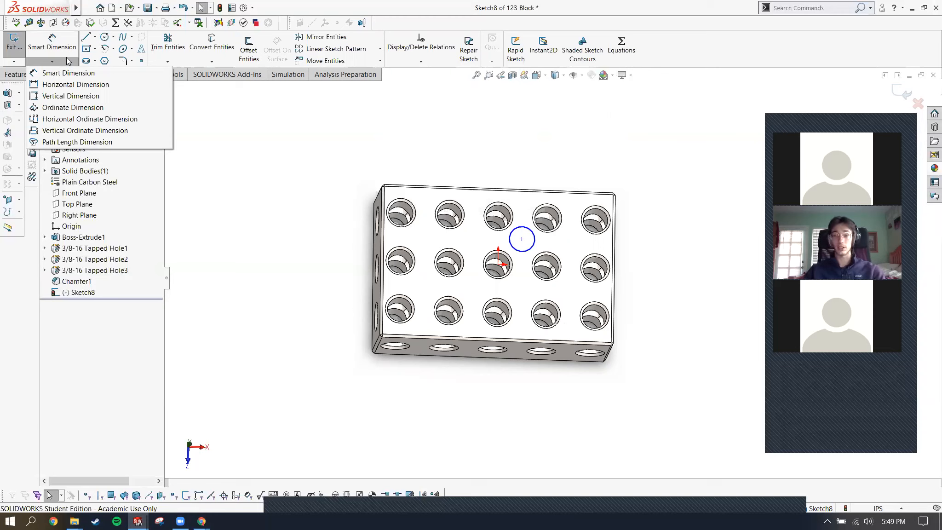
click(63, 84)
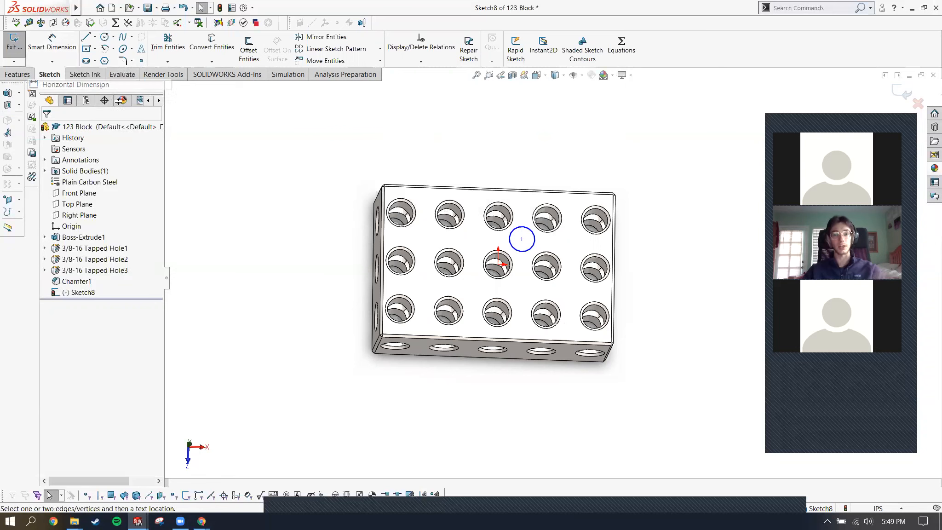
click(521, 238)
click(384, 237)
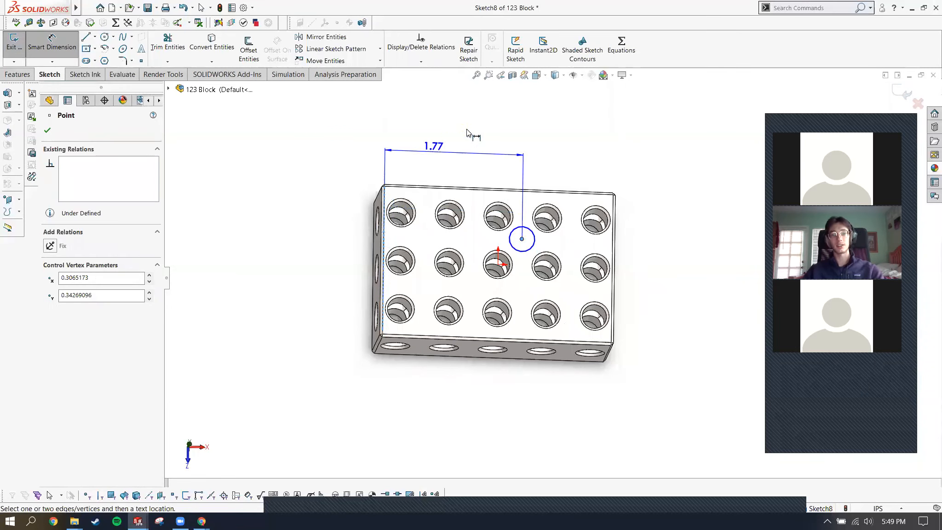
click(468, 132)
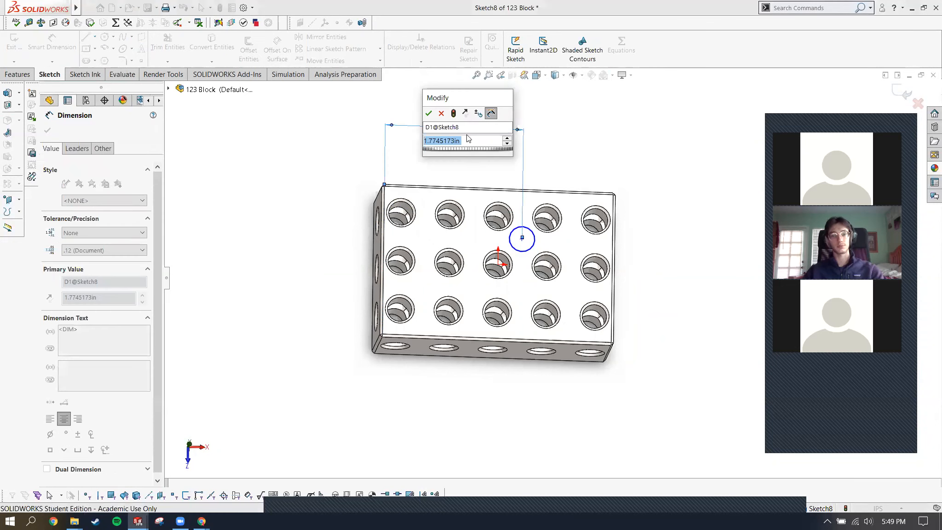
key(Return)
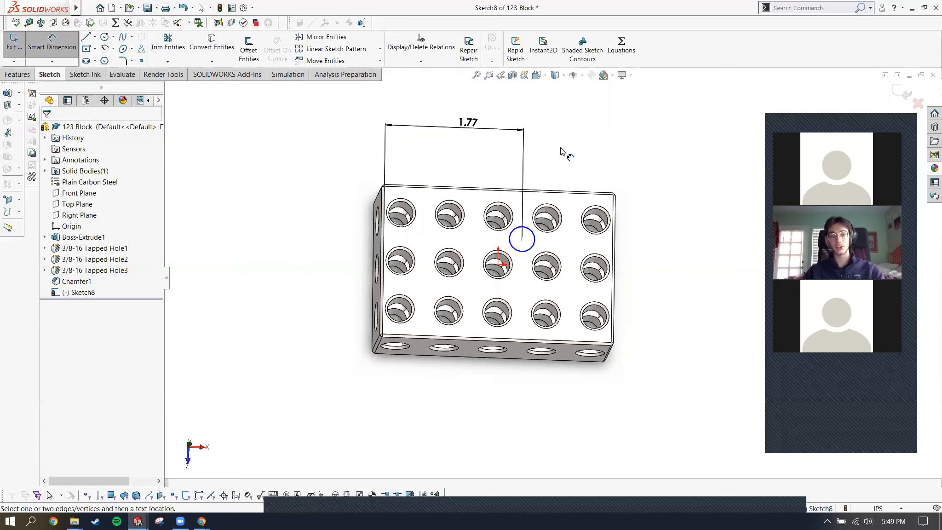
key(Escape)
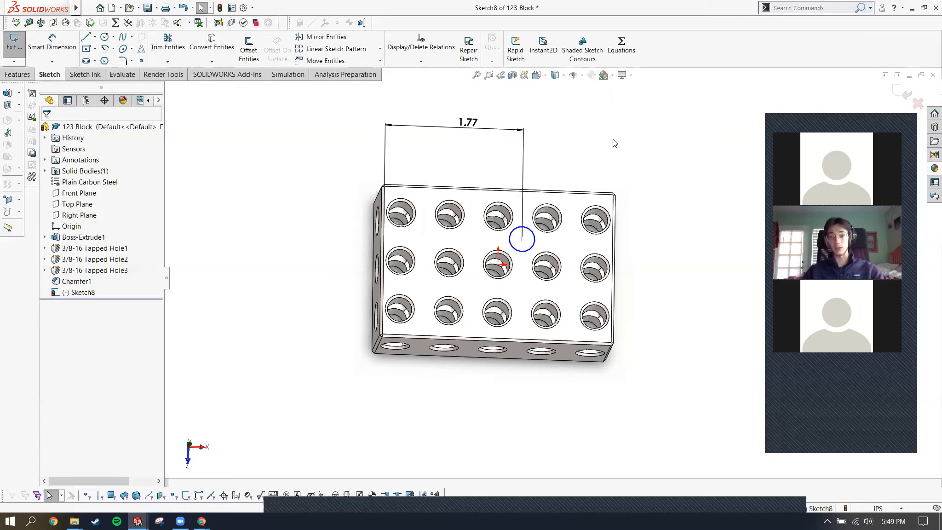
drag(481, 132, 487, 128)
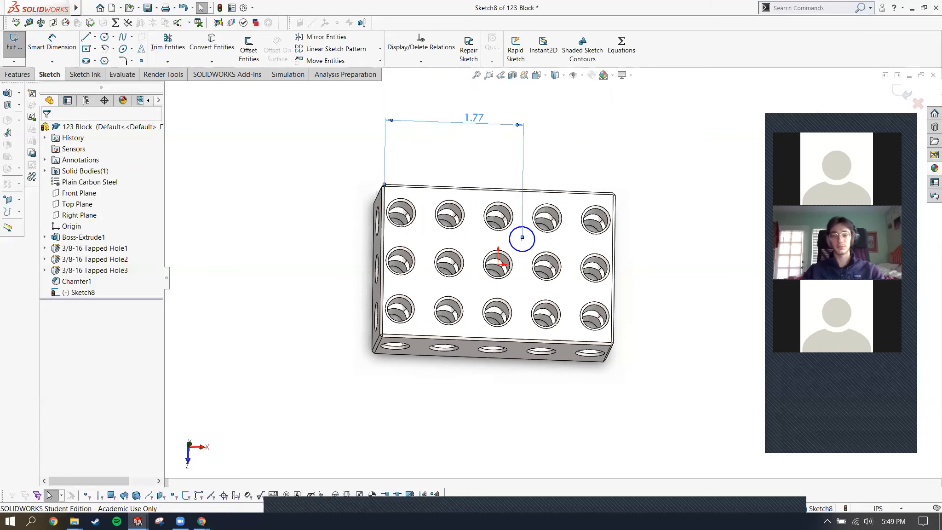
key(alt+s)
double_click(502, 162)
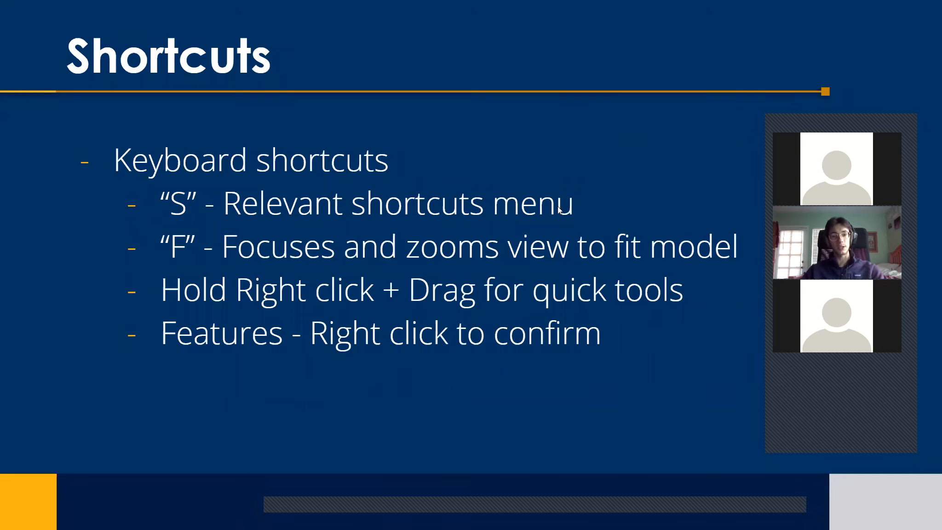
Return to SOLIDWORKS and demonstrate zooming the block in and out and fitting the model to the view.
key(alt+Tab)
scroll(464, 271, up, 6)
scroll(630, 292, down, 4)
scroll(356, 253, down, 4)
key(f)
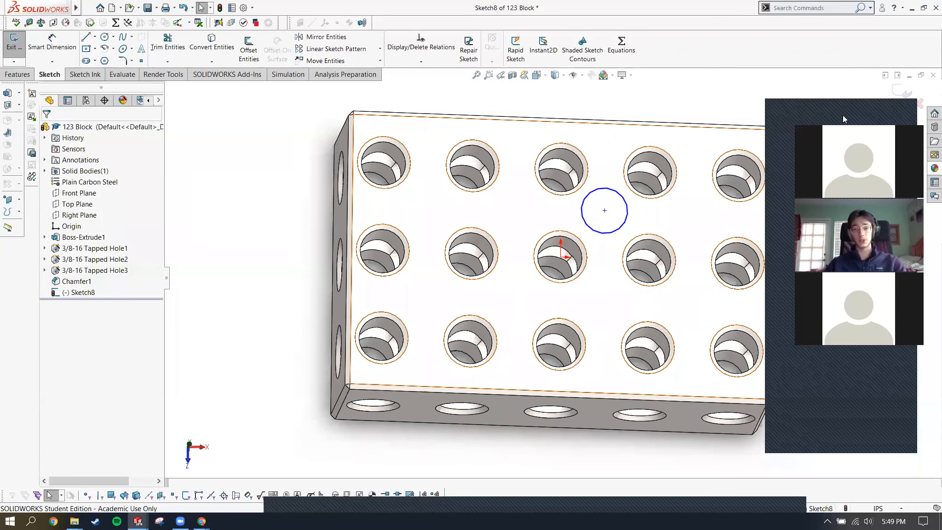
Undo the circle sketched on the block's top face.
click(615, 190)
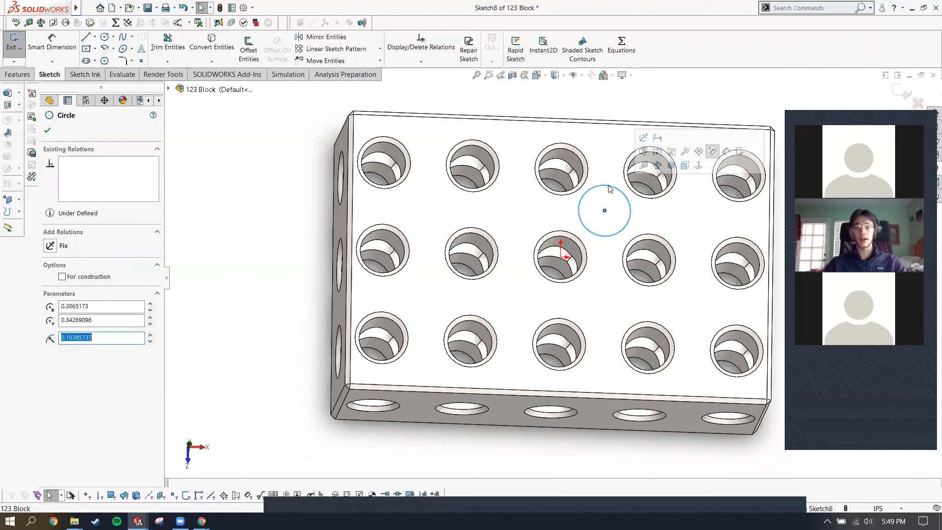
key(ctrl+z)
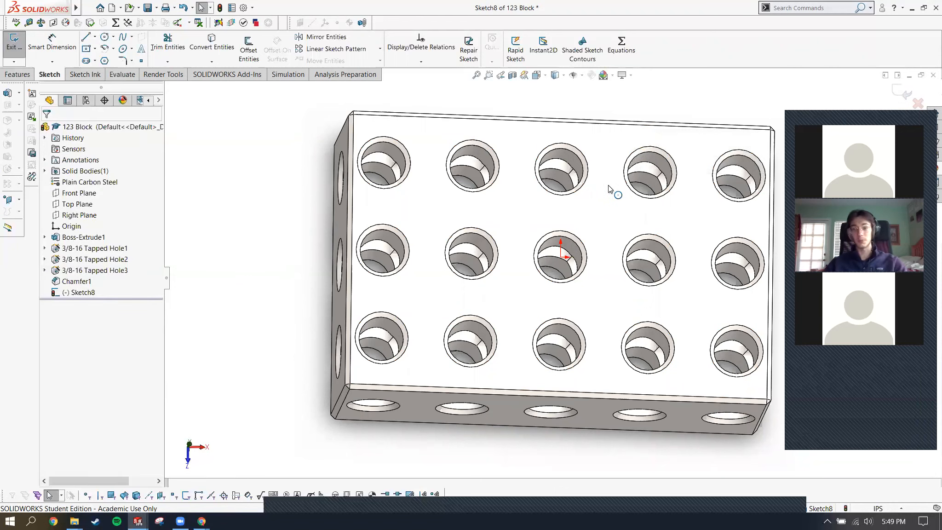
scroll(480, 215, up, 5)
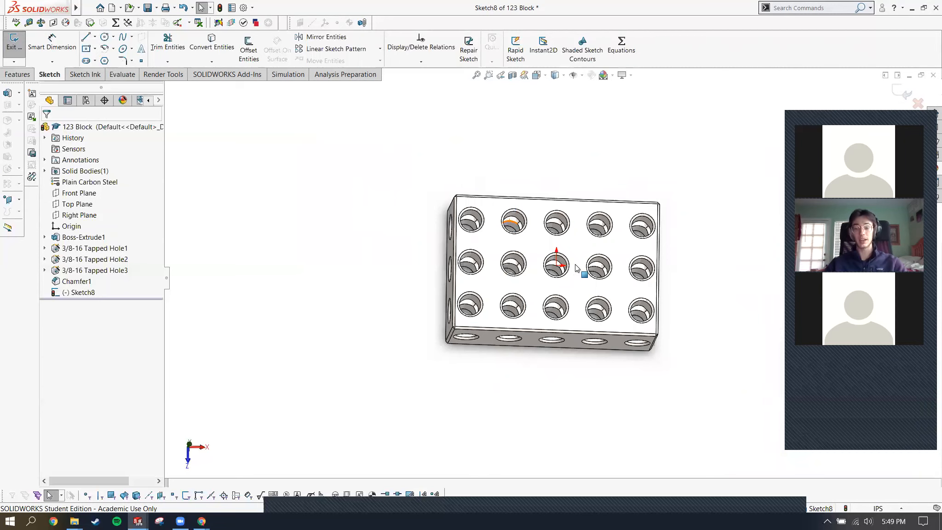
mouse_move(596, 203)
middle_down()
mouse_move(645, 215)
mouse_move(621, 248)
middle_up()
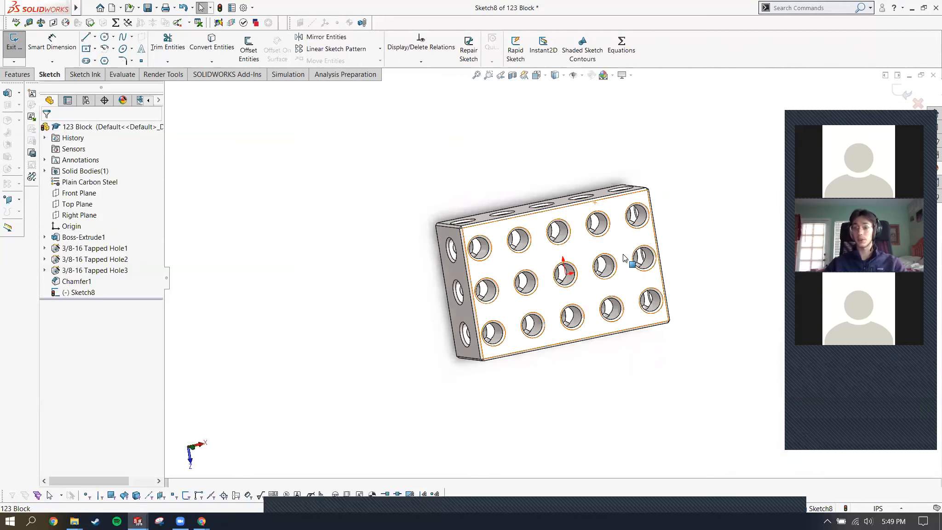
scroll(504, 224, down, 4)
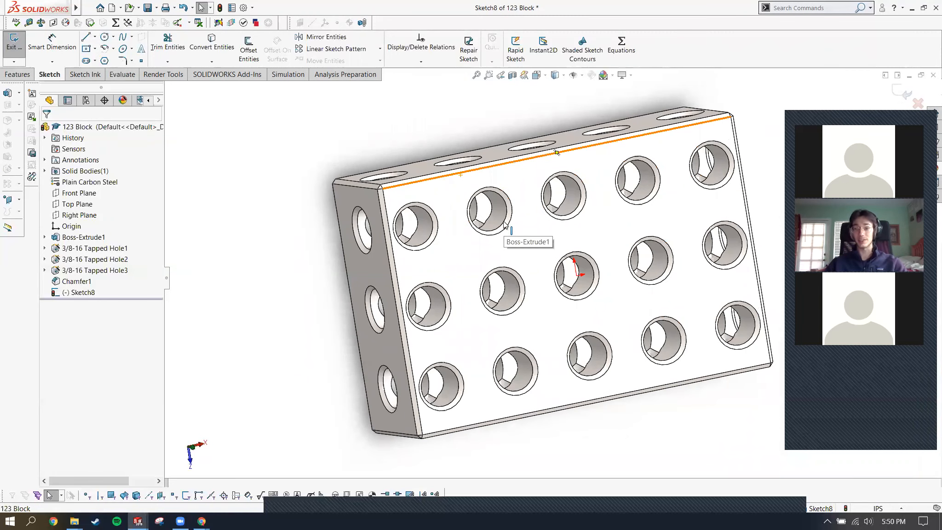
Sketch a circle about 0.38 in in diameter on the top face, between the holes near the origin.
key(alt+Tab)
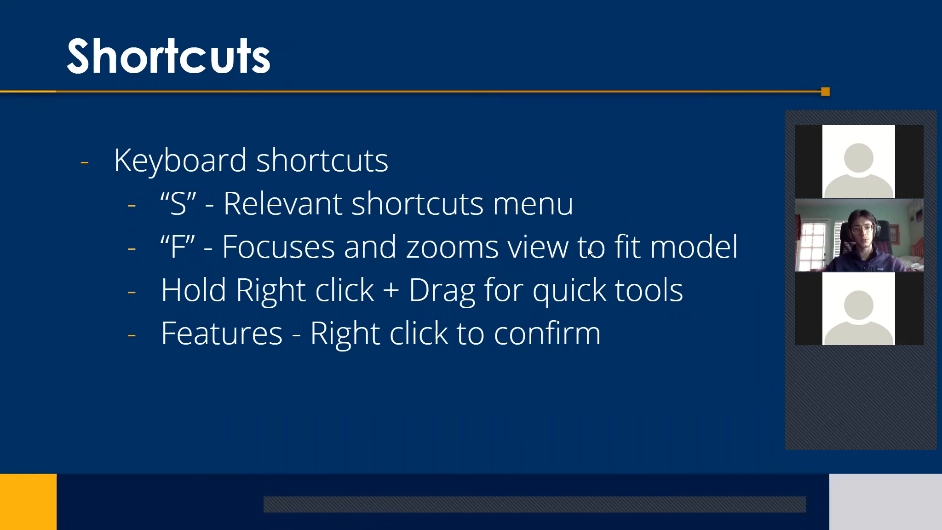
key(alt+Tab)
middle_drag(590, 229, 555, 249)
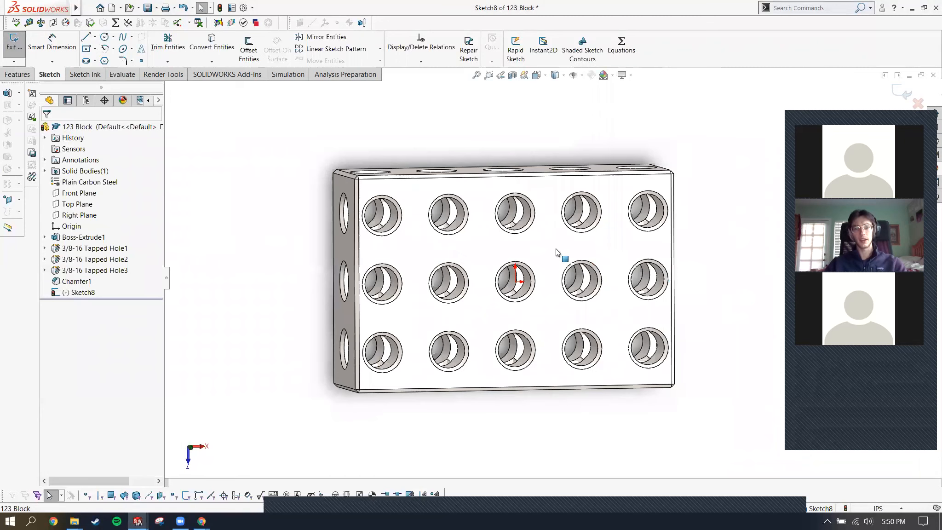
click(19, 75)
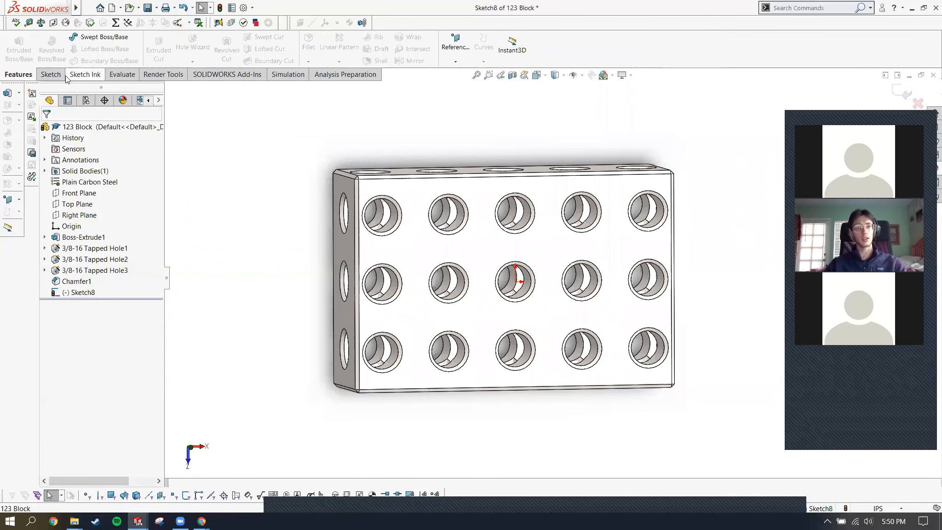
click(51, 74)
click(105, 37)
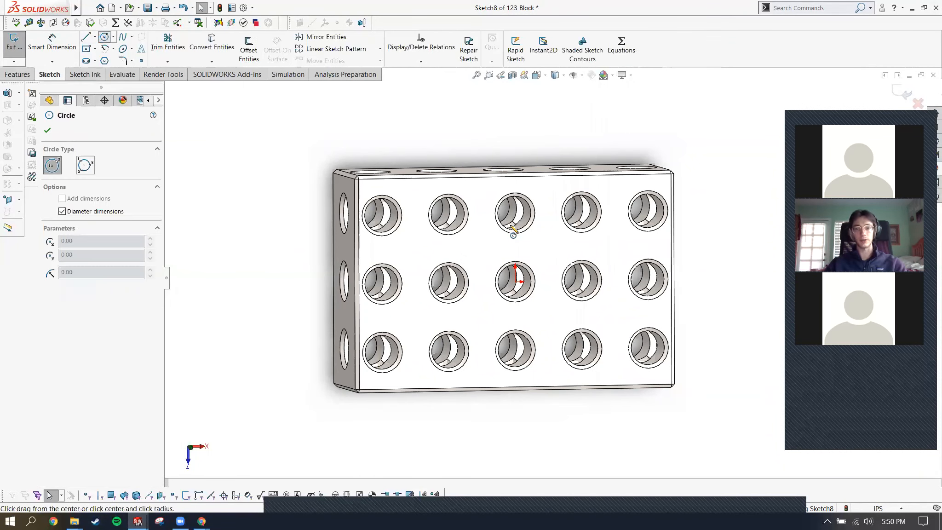
click(551, 248)
click(551, 227)
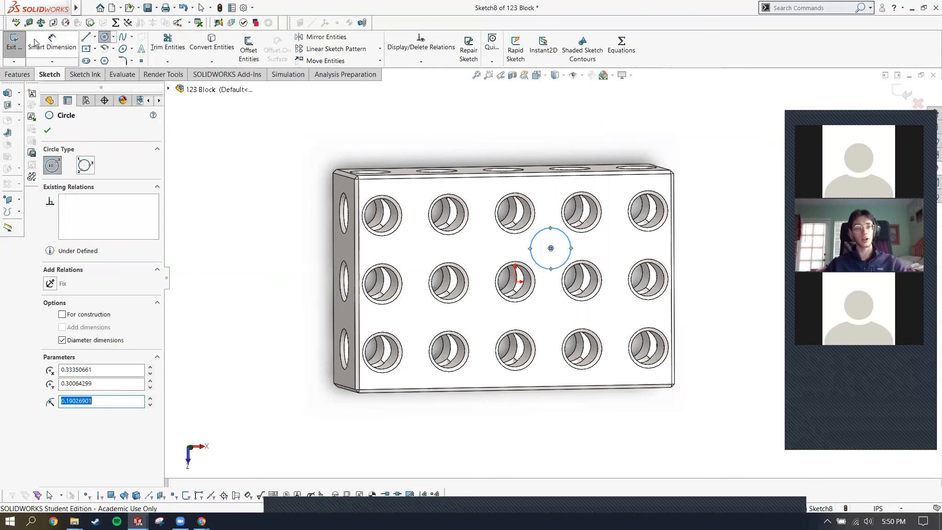
Extrude the circle as a blind boss 0.78 in upward from the block's top face, with the result merged.
click(16, 37)
key(e)
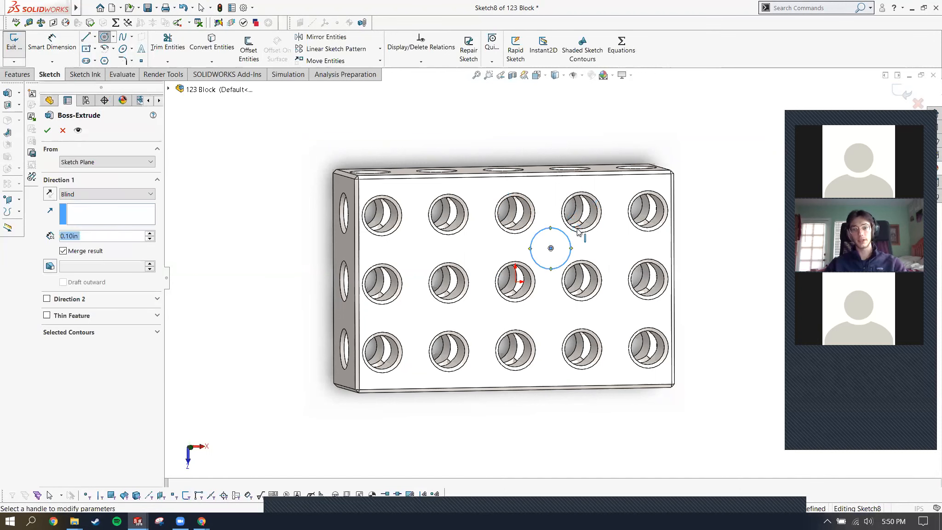
middle_drag(578, 231, 590, 191)
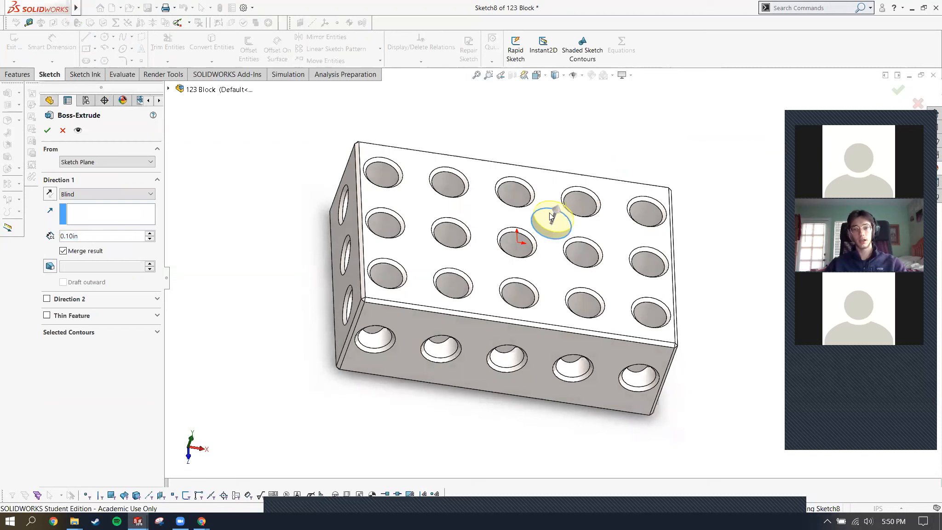
drag(558, 197, 668, 153)
right_click(668, 154)
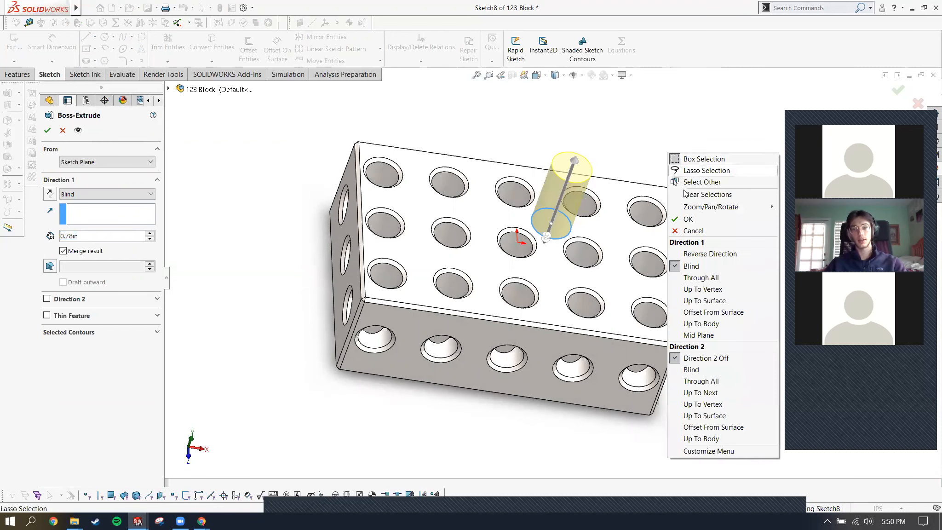
click(693, 220)
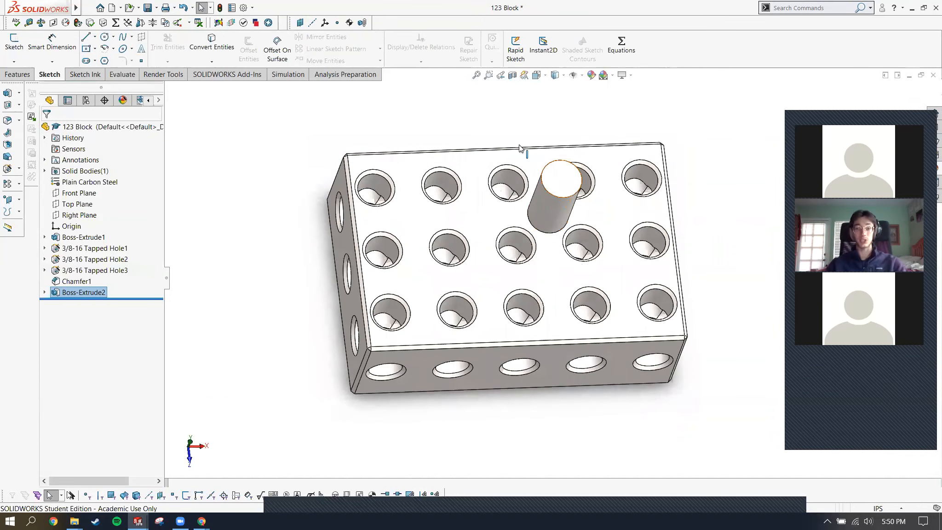
Delete the extruded cylinder Boss-Extrude2 from the block without deleting its absorbed sketch.
right_click(591, 122)
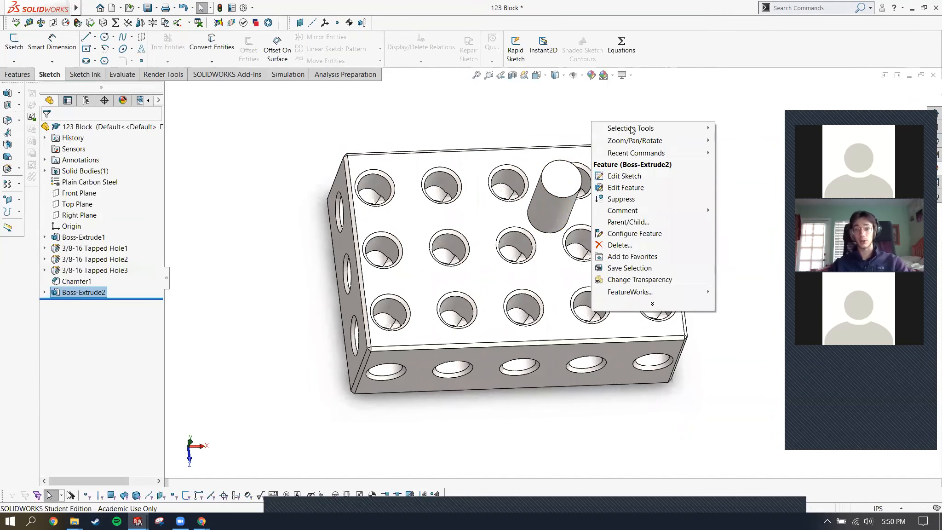
click(509, 120)
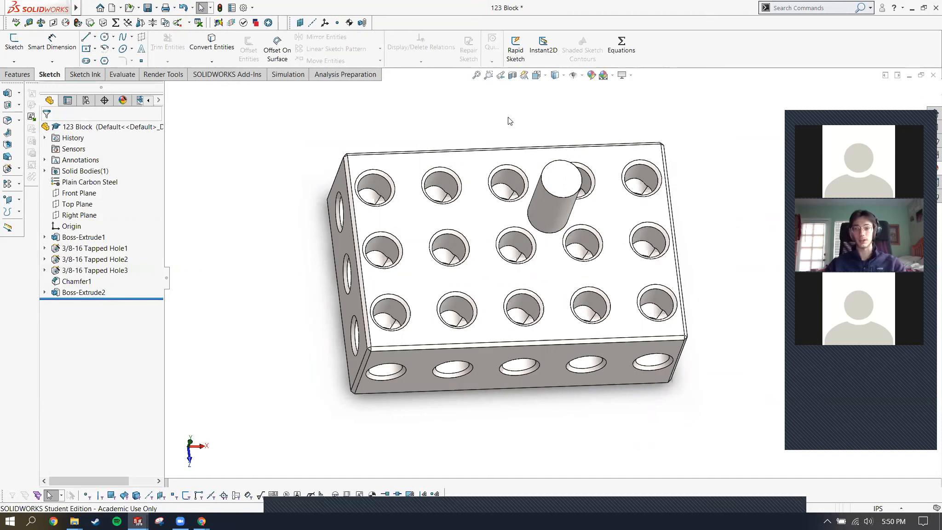
click(83, 293)
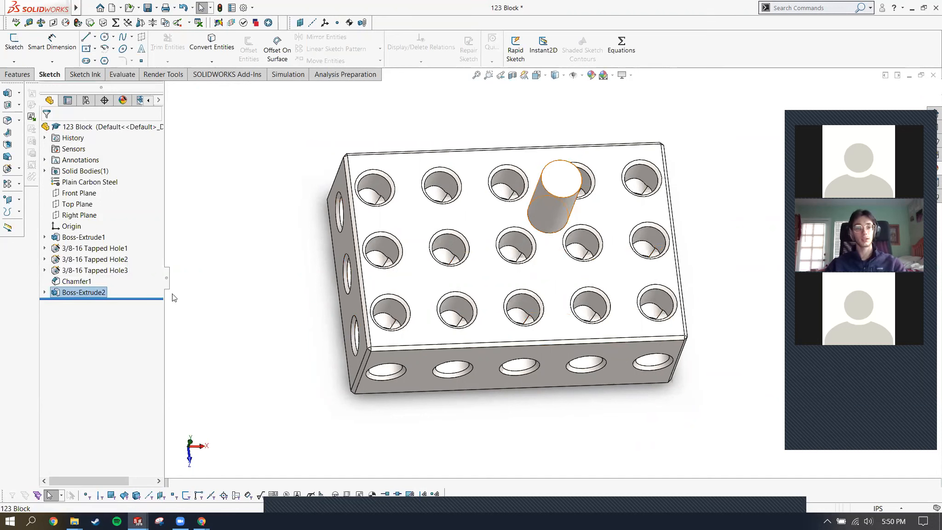
key(Delete)
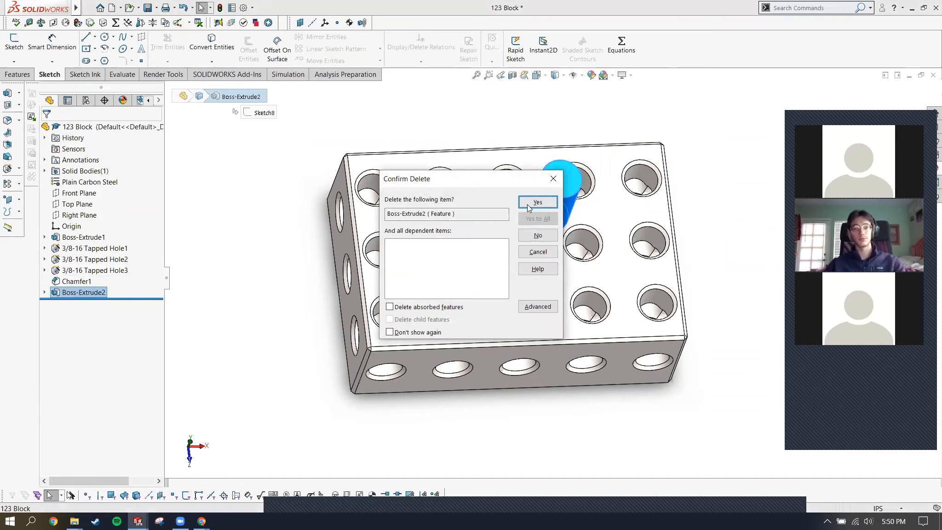
click(537, 203)
key(alt+Tab)
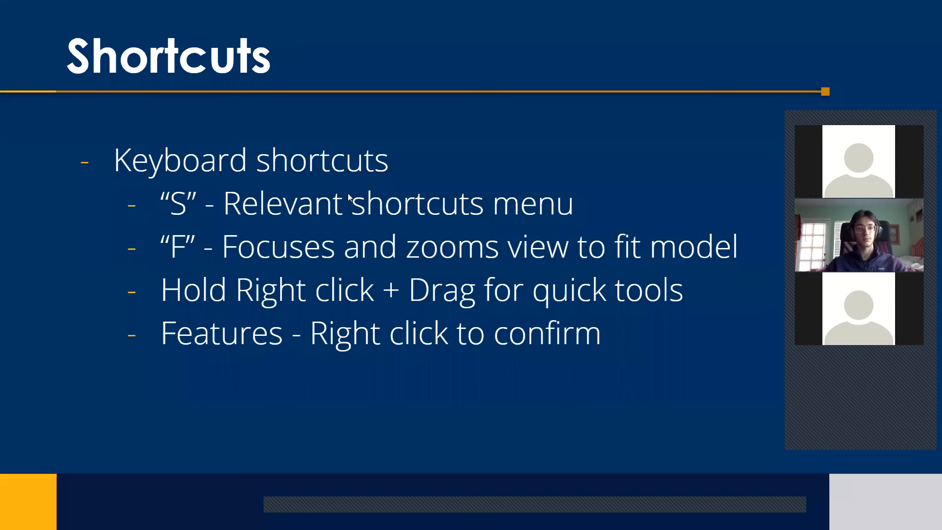
key(Right)
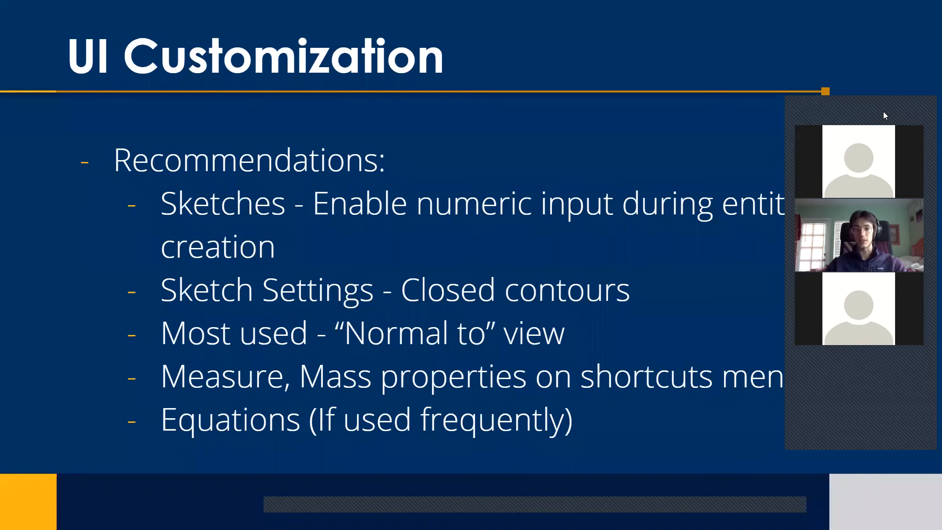
drag(883, 111, 875, 23)
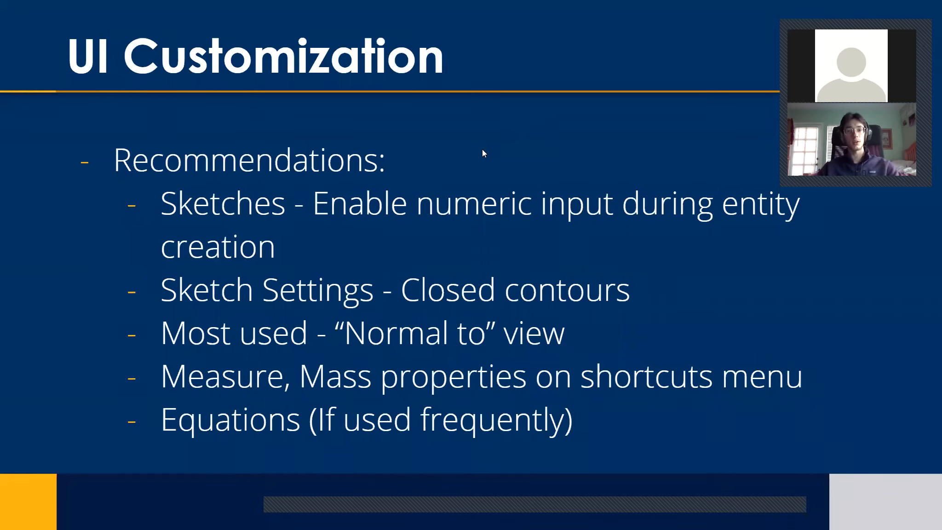
key(alt+Tab)
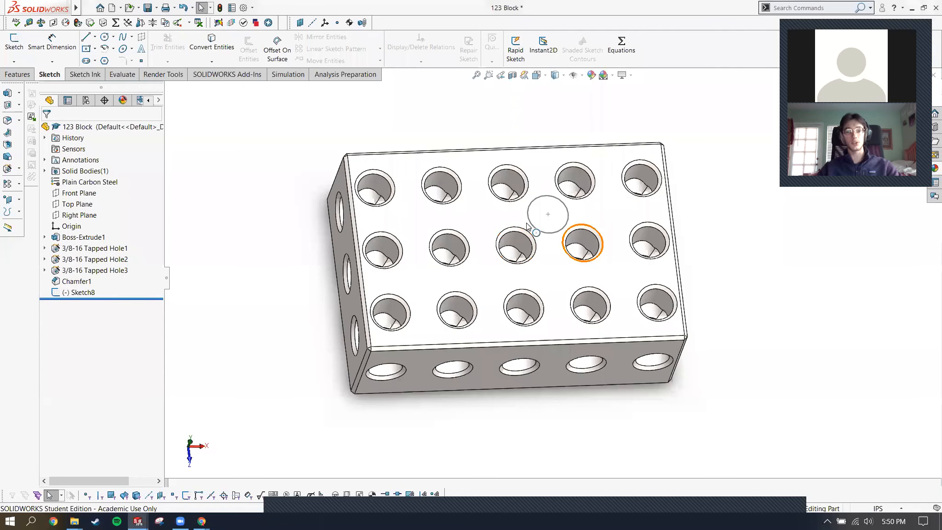
Open the leftover Sketch8 for editing and delete the circle in it.
right_click(66, 294)
click(82, 269)
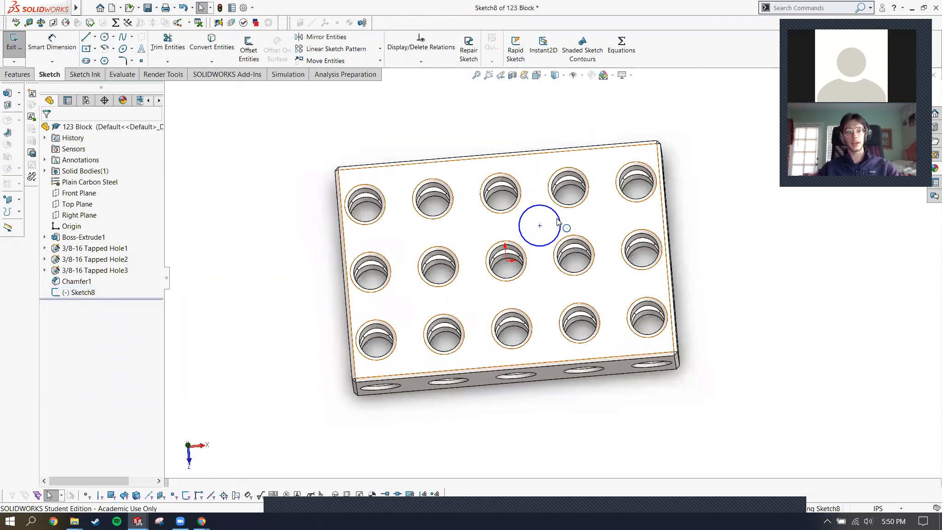
click(558, 221)
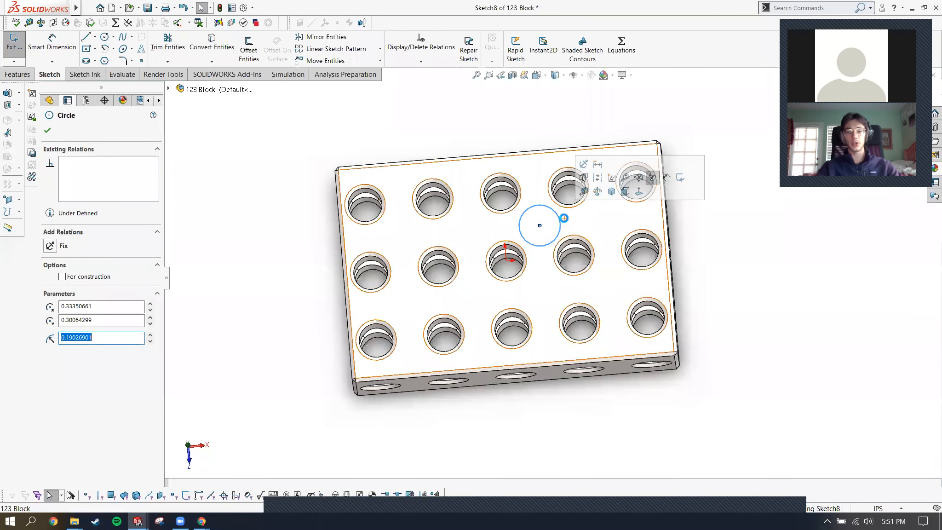
key(Delete)
Sketch a 0.50 in diameter circle on the block's top face between the holes near the origin, viewing normal to the sketch plane.
key(s)
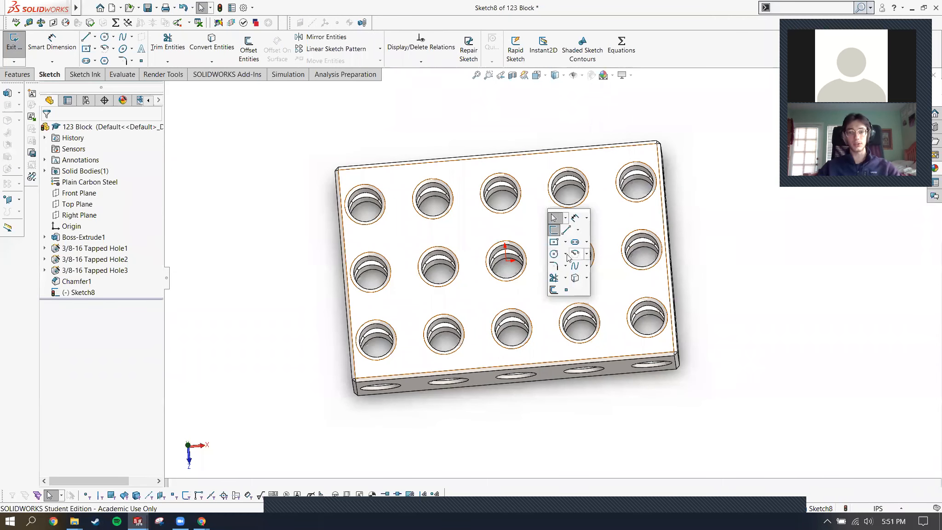
click(553, 253)
right_click(724, 256)
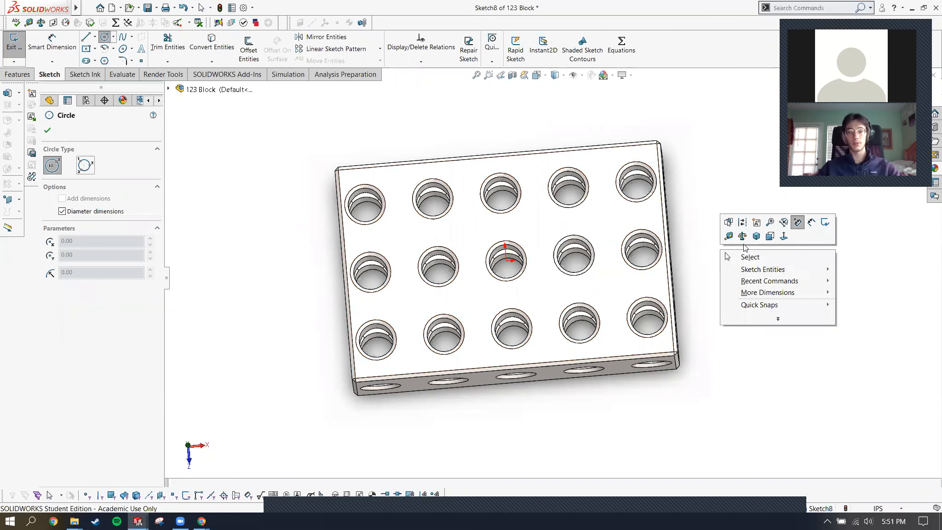
click(783, 236)
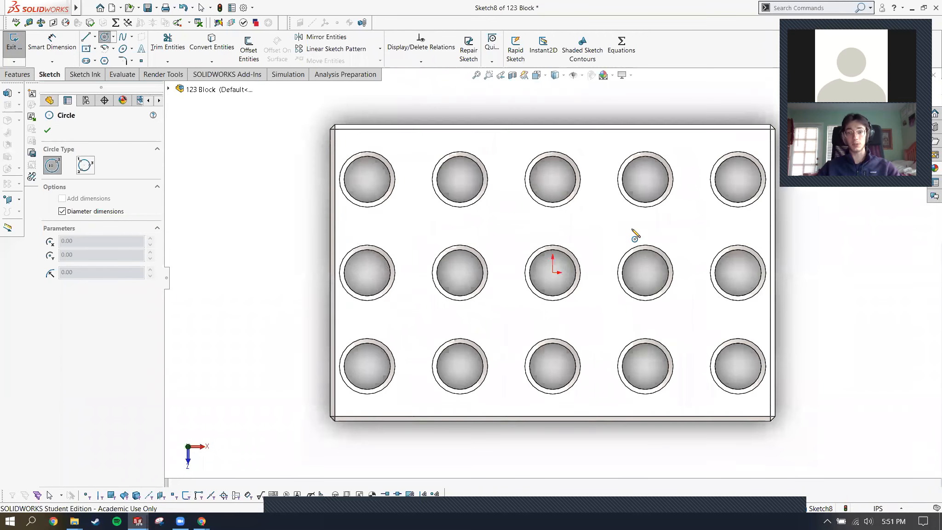
click(578, 218)
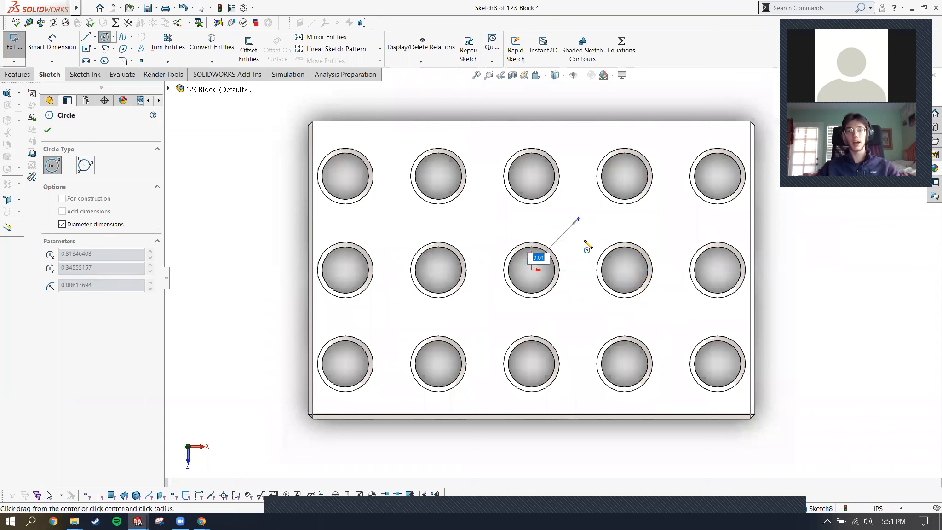
click(615, 232)
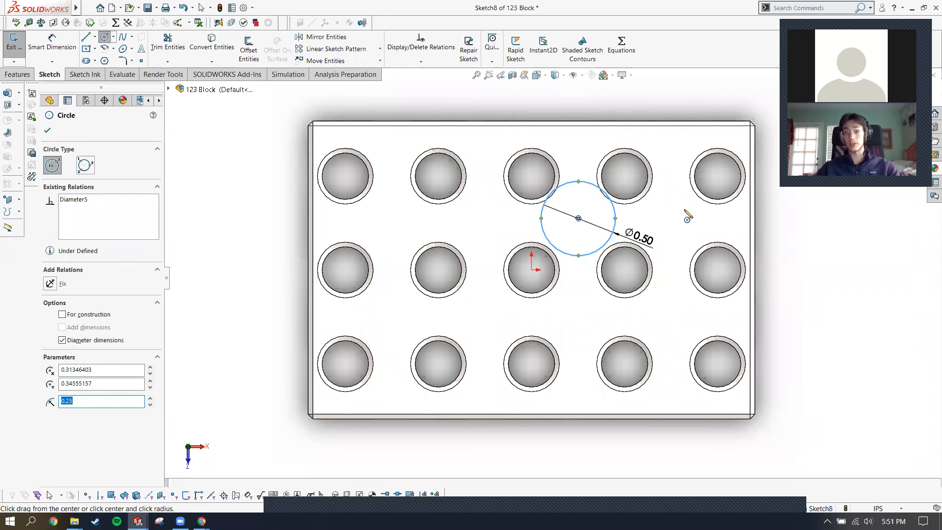
key(Escape)
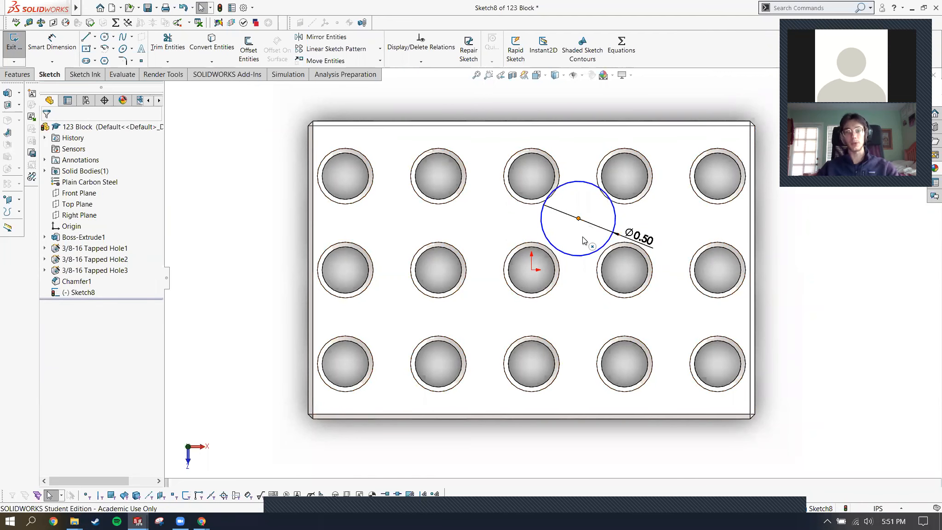
Delete the 0.50 in circle together with its associated diameter dimension.
drag(577, 219, 583, 236)
key(Delete)
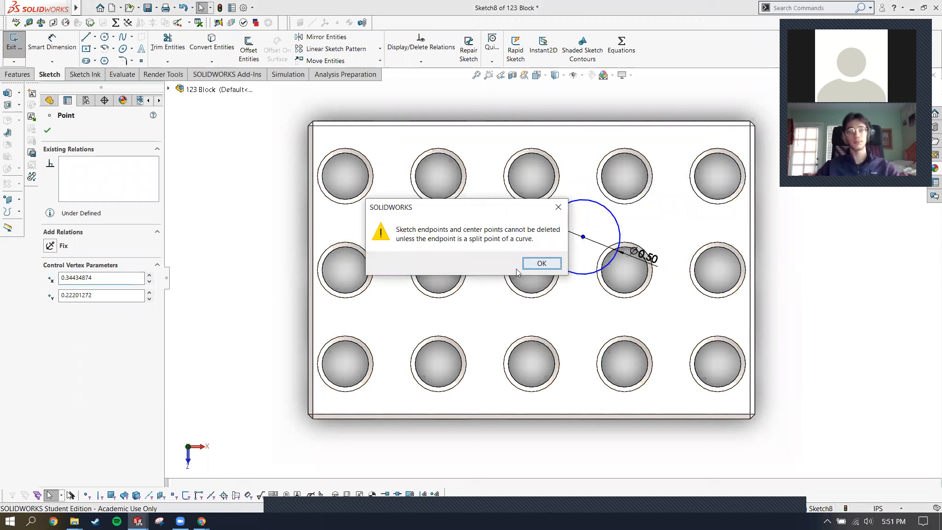
key(Return)
key(Escape)
click(619, 232)
key(Delete)
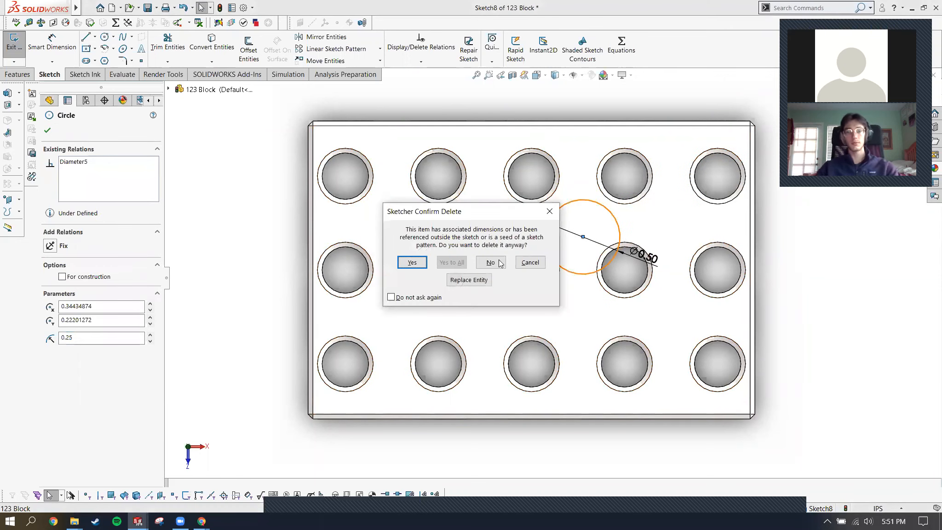
click(406, 262)
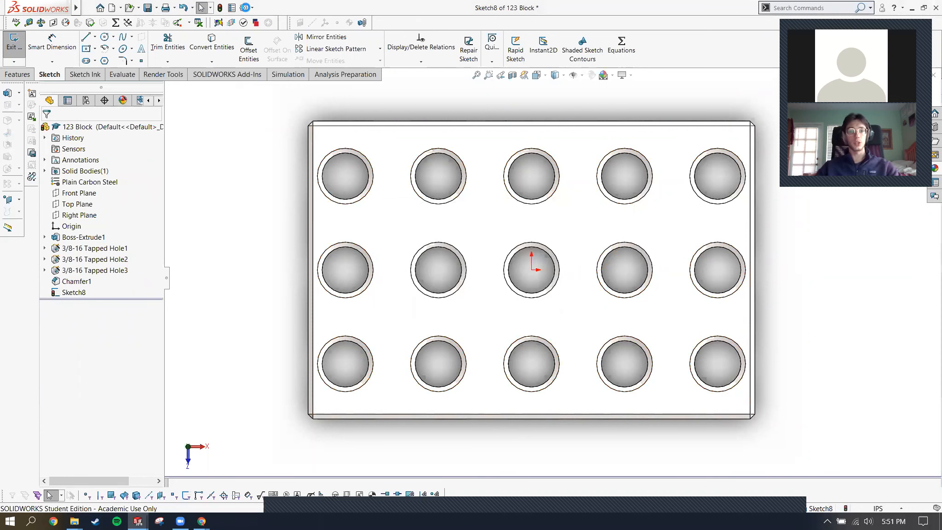
Examine the on-screen numeric input setting for entity creation in the Sketch system options, discarding any changes.
click(244, 7)
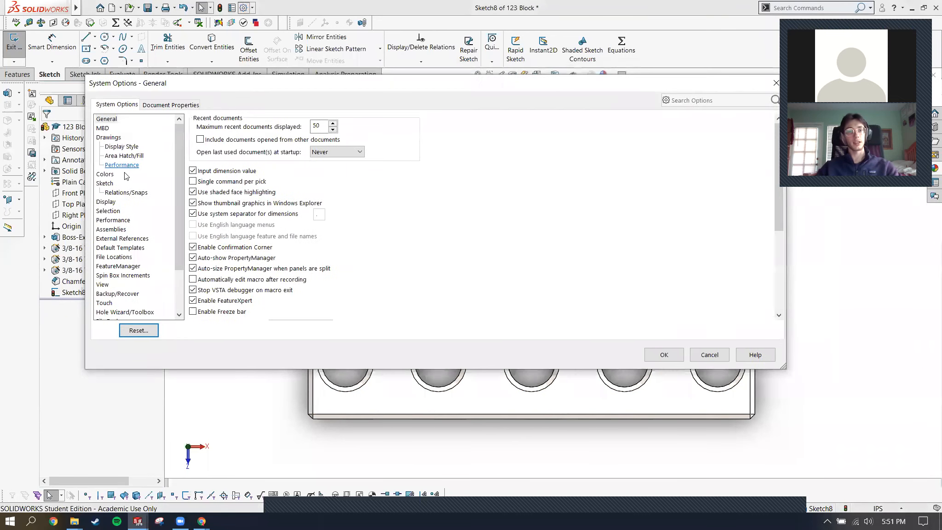
click(105, 184)
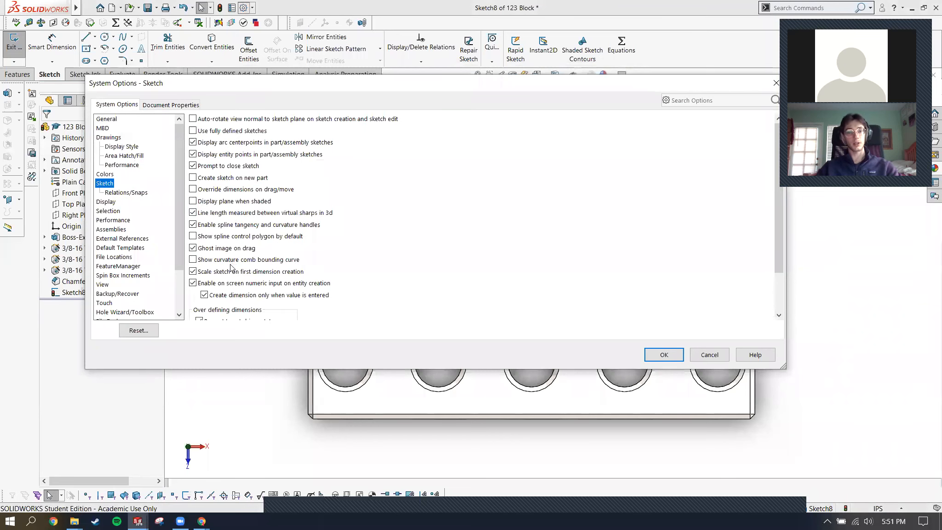
scroll(231, 267, down, 3)
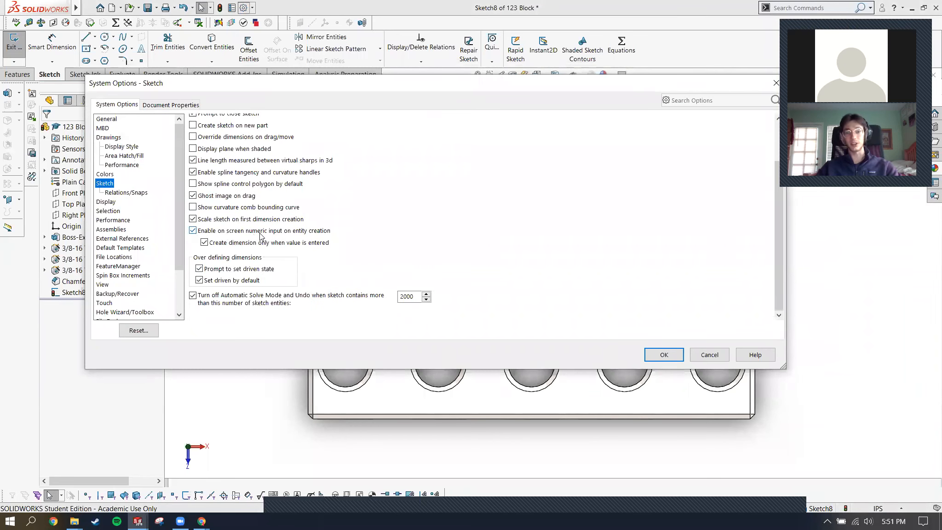
click(319, 231)
click(319, 231)
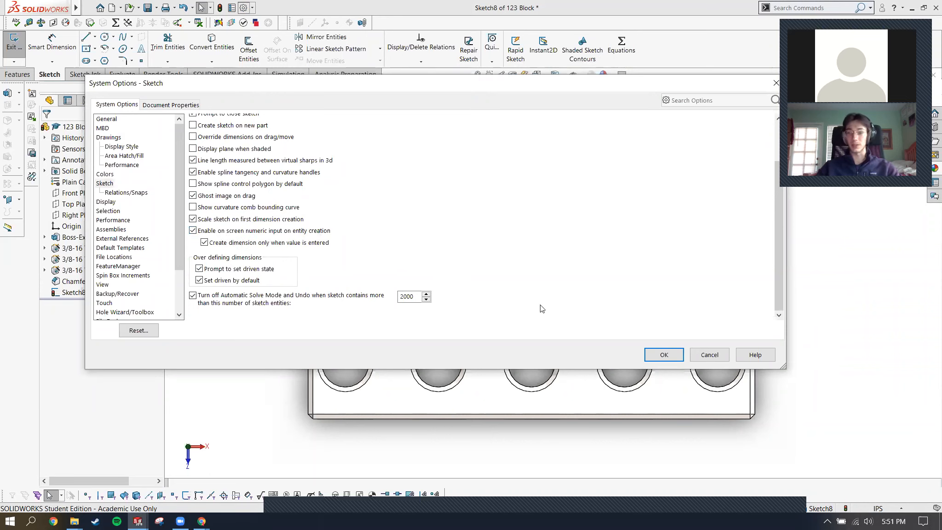
click(699, 357)
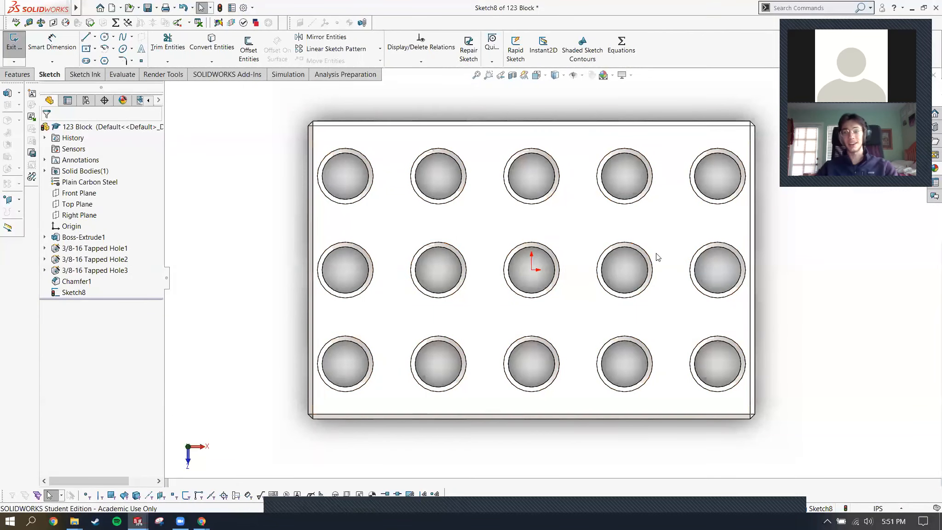
Review the UI Customization recommendations slide in the presentation and return to SOLIDWORKS.
key(alt+Tab)
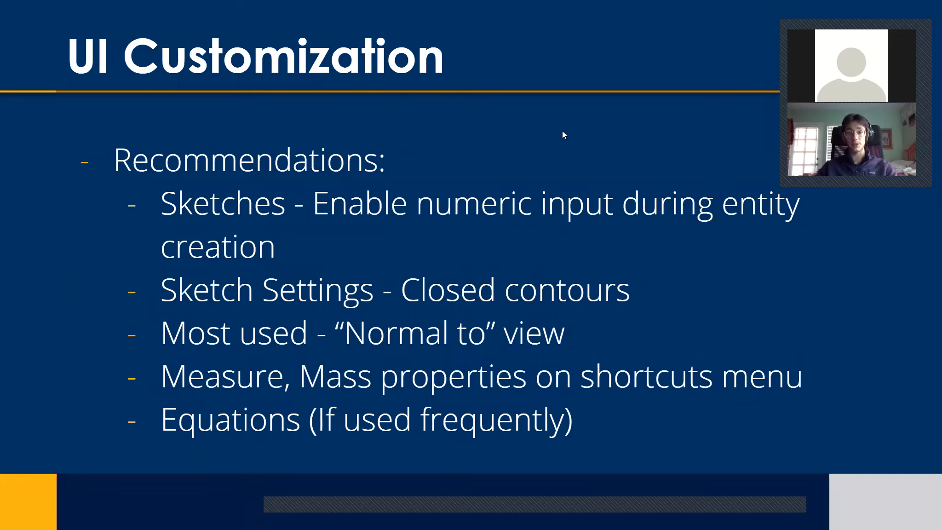
key(alt+Tab)
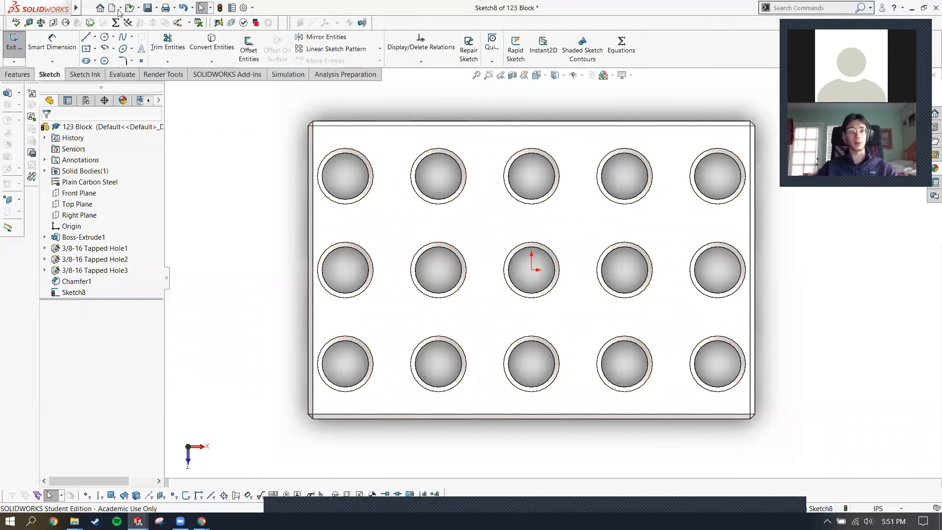
Create a new part from the High Precision Part template and start a sketch on the Top Plane.
click(112, 8)
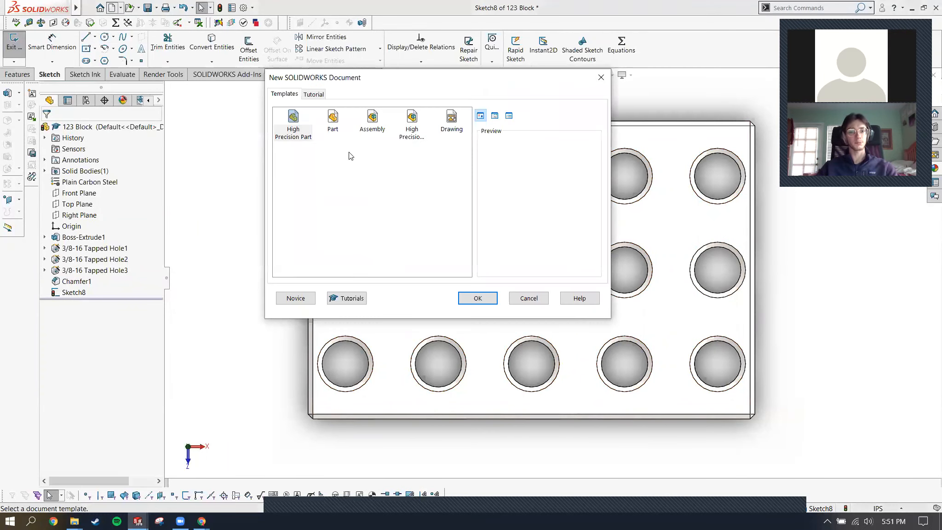
click(290, 116)
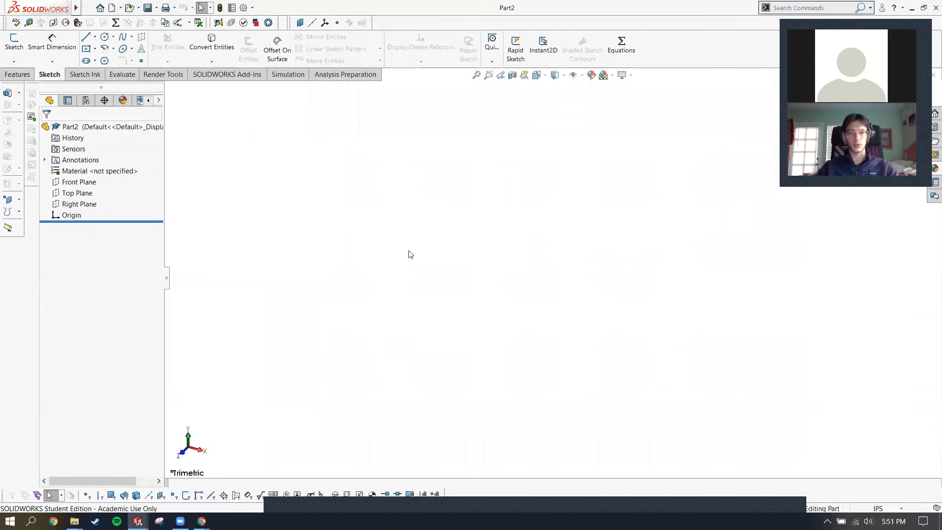
click(14, 42)
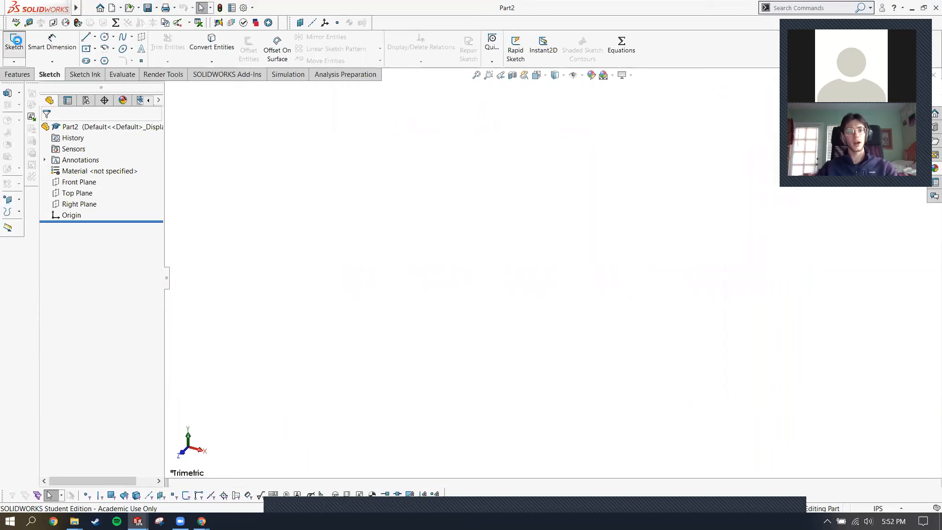
click(428, 258)
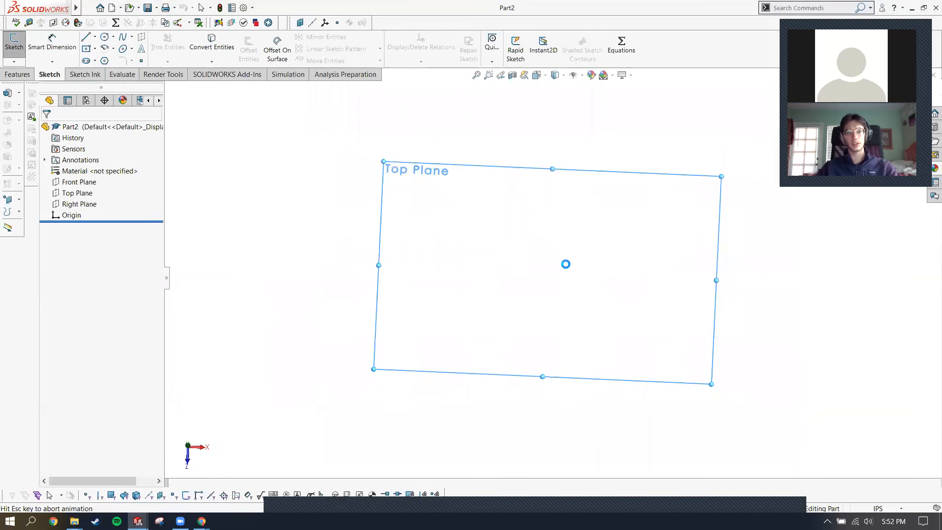
Sketch a large center rectangle centred on the origin.
key(s)
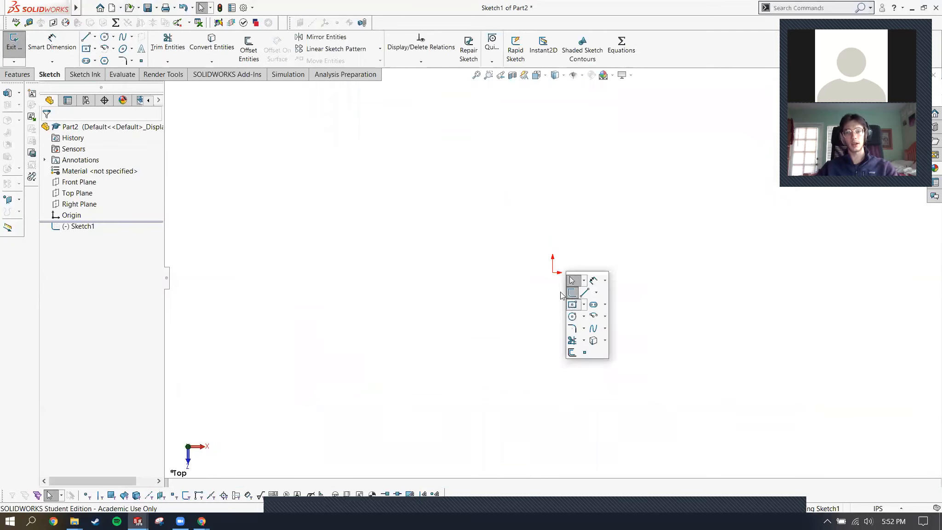
click(572, 304)
click(553, 273)
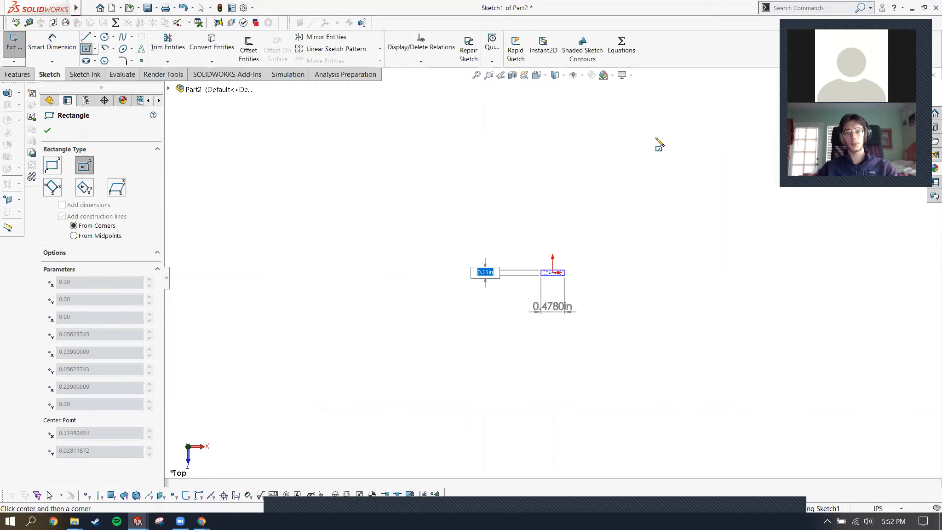
click(708, 135)
Sketch three separate circles inside the rectangle: a medium one beside the origin, a large one above it and a small one to its lower left.
right_drag(622, 283, 688, 281)
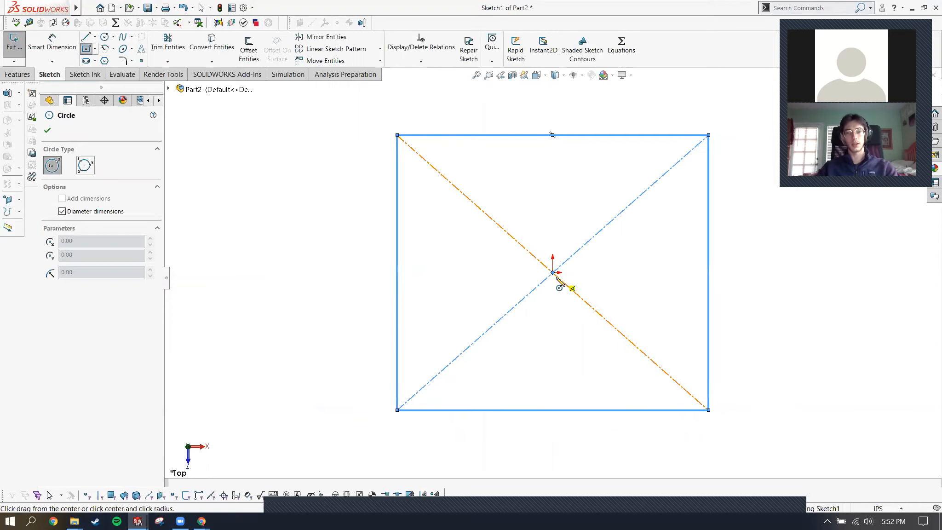
click(607, 273)
click(633, 286)
click(525, 188)
click(565, 185)
click(467, 314)
click(474, 317)
key(Escape)
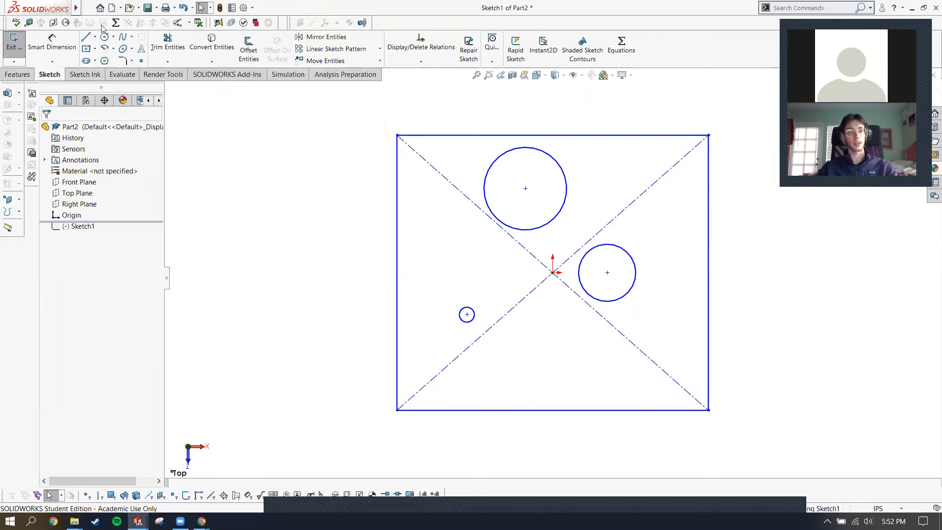
Enable Shaded Sketch Contours in the sketch settings.
mouse_move(75, 7)
click(169, 8)
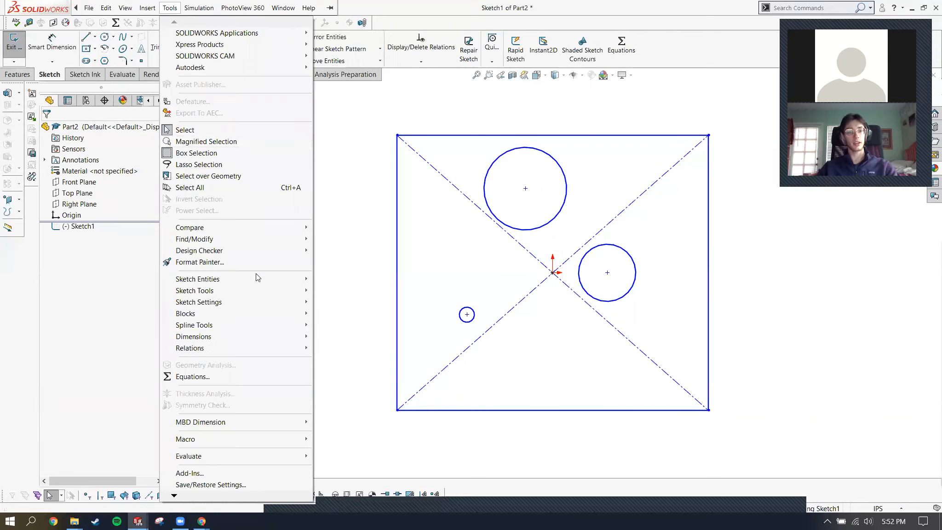
mouse_move(259, 300)
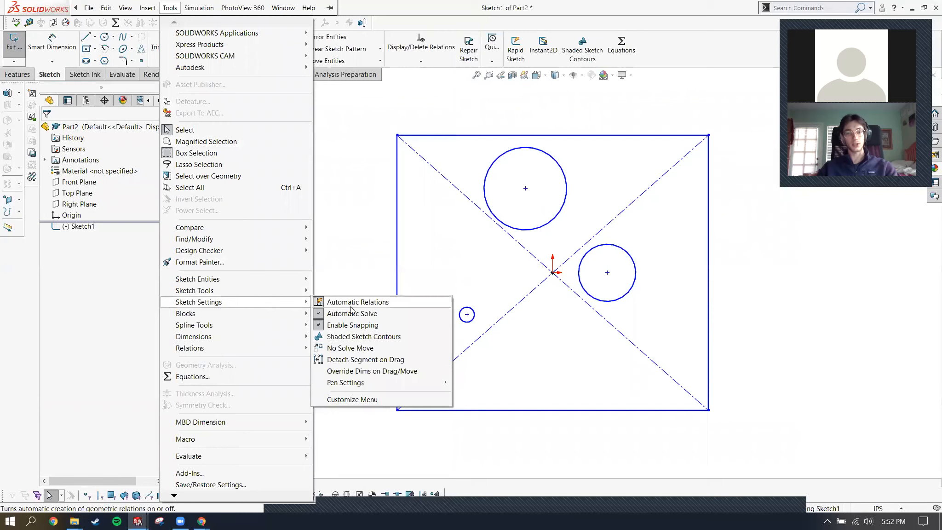
click(388, 336)
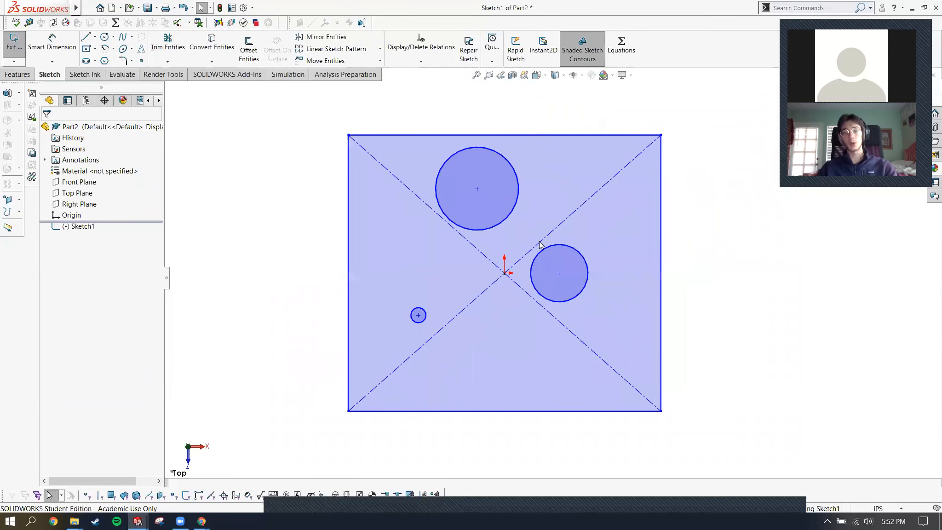
Sketch an open outline of five connected lines outside the rectangle, leaving a small gap between its first and last endpoints.
key(l)
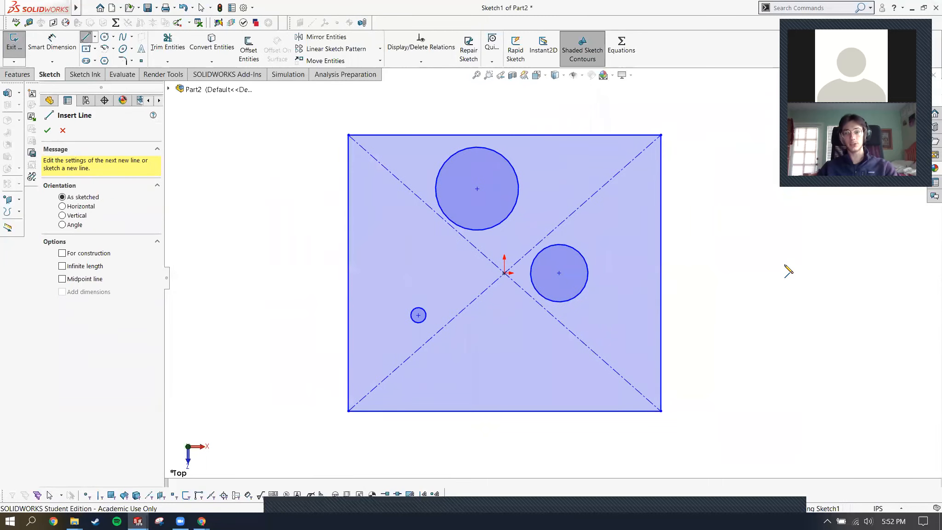
drag(784, 265, 749, 293)
click(874, 321)
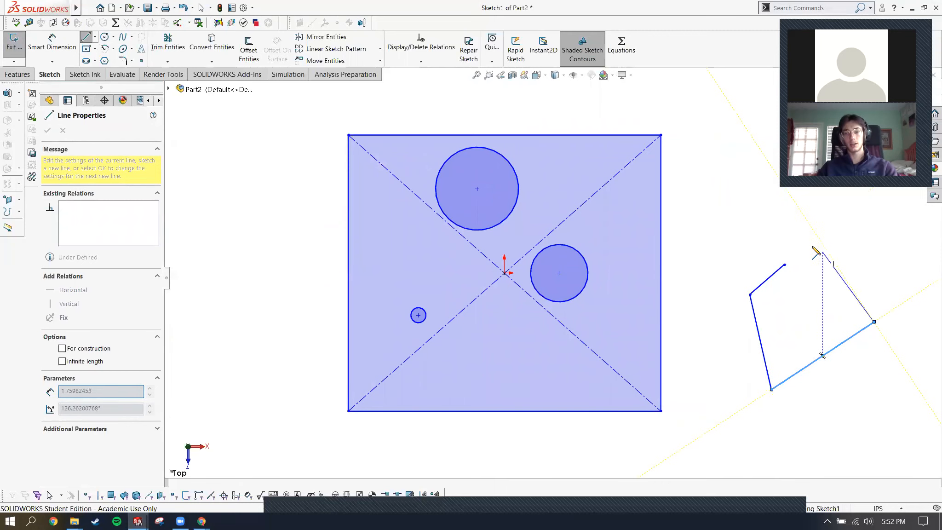
click(806, 233)
click(778, 257)
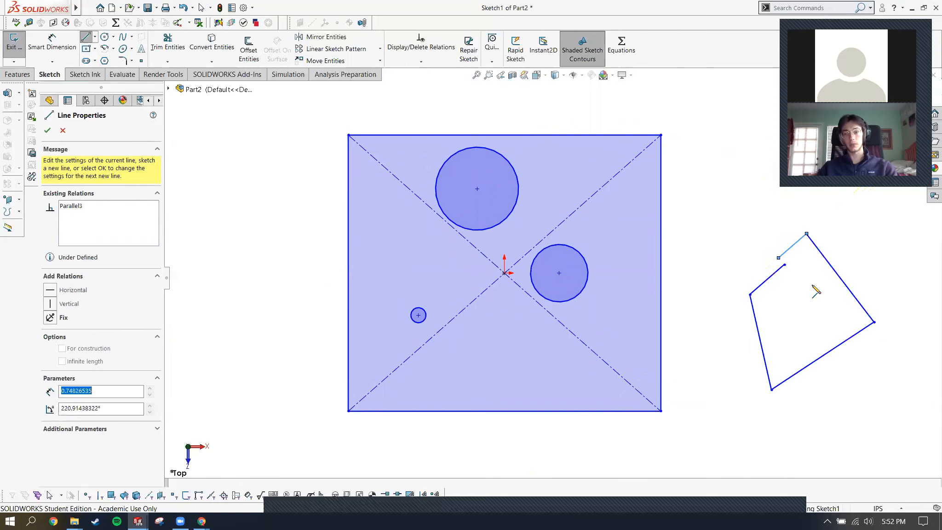
right_click(805, 236)
click(845, 294)
Close the gap in the outline with a short line joining its two open endpoints.
scroll(865, 317, up, 3)
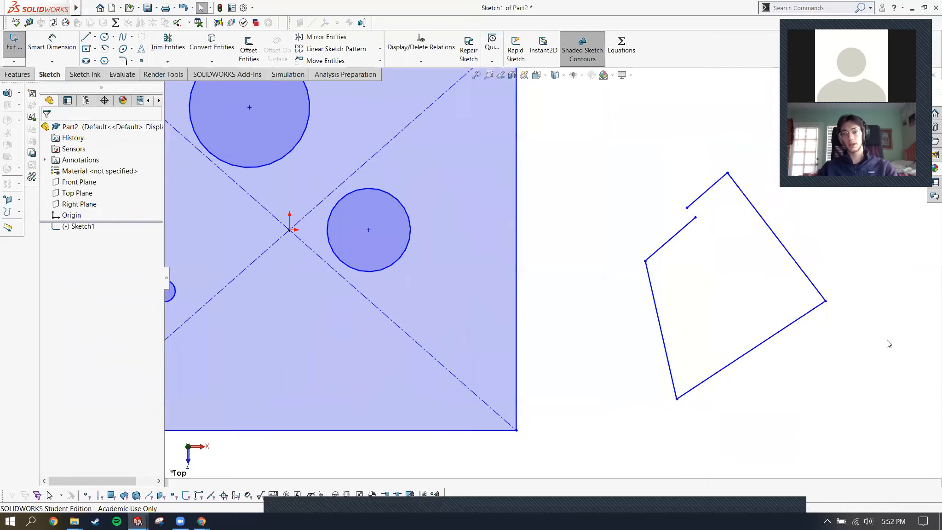
scroll(827, 317, down, 3)
scroll(773, 292, up, 2)
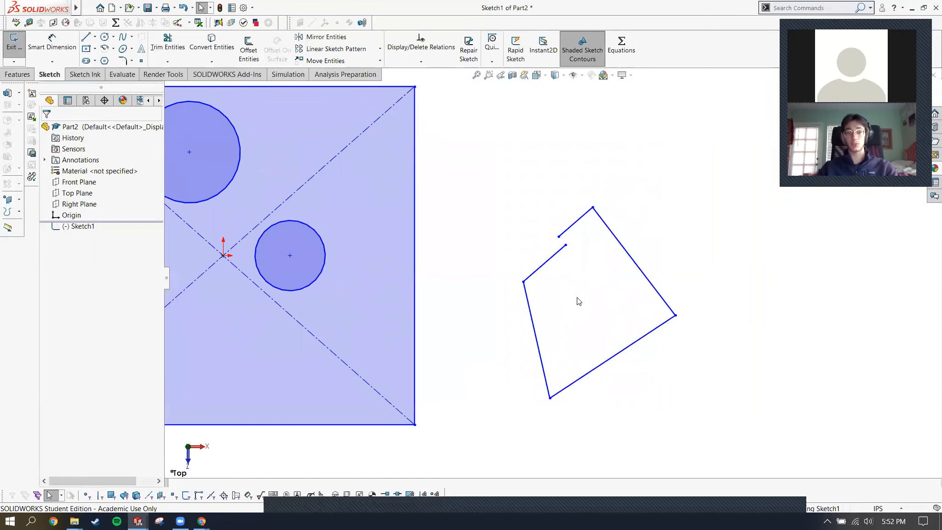
right_drag(596, 282, 487, 268)
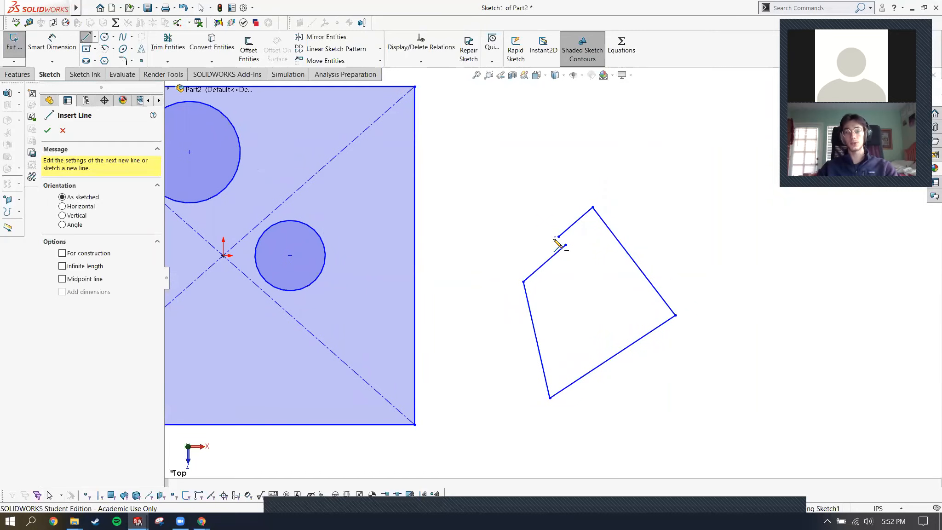
click(558, 237)
click(565, 245)
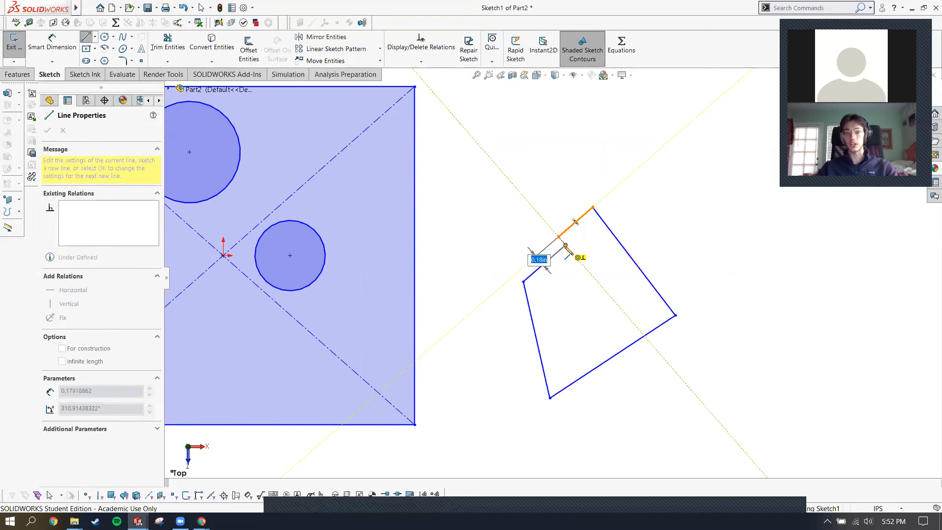
key(Escape)
scroll(717, 299, down, 3)
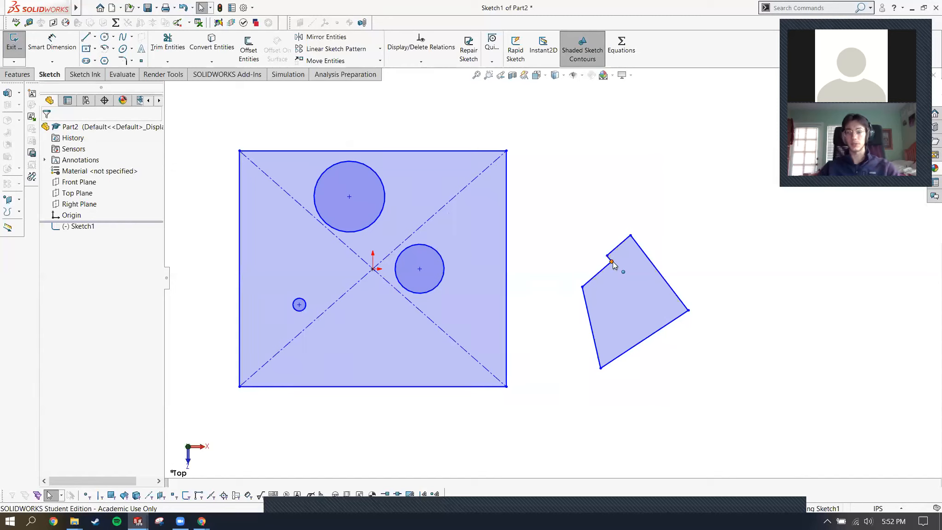
Delete the center rectangle with its three circles, and stretch the remaining outline by moving its leftmost corner close to the origin.
drag(613, 261, 615, 265)
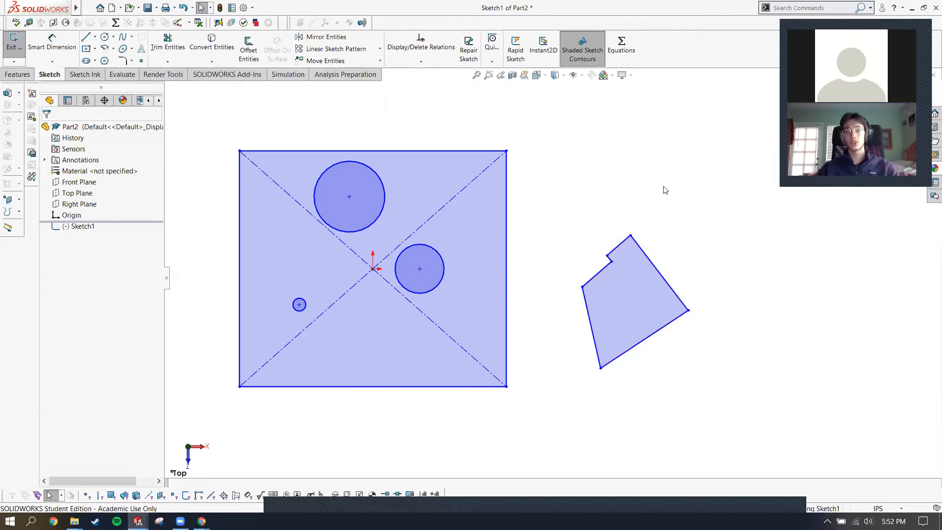
click(655, 267)
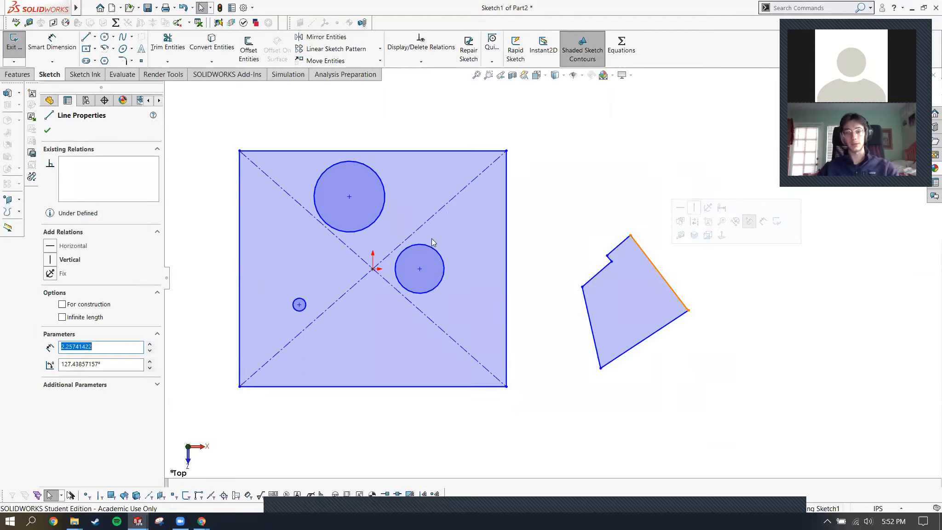
mouse_move(530, 428)
mouse_down()
mouse_move(235, 206)
mouse_move(204, 119)
mouse_move(225, 117)
mouse_up()
key(Delete)
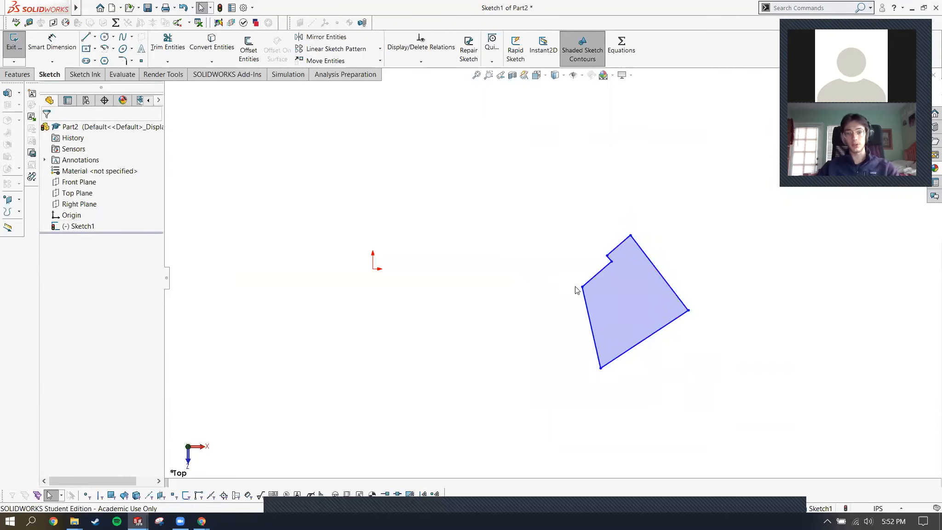
drag(424, 273, 405, 242)
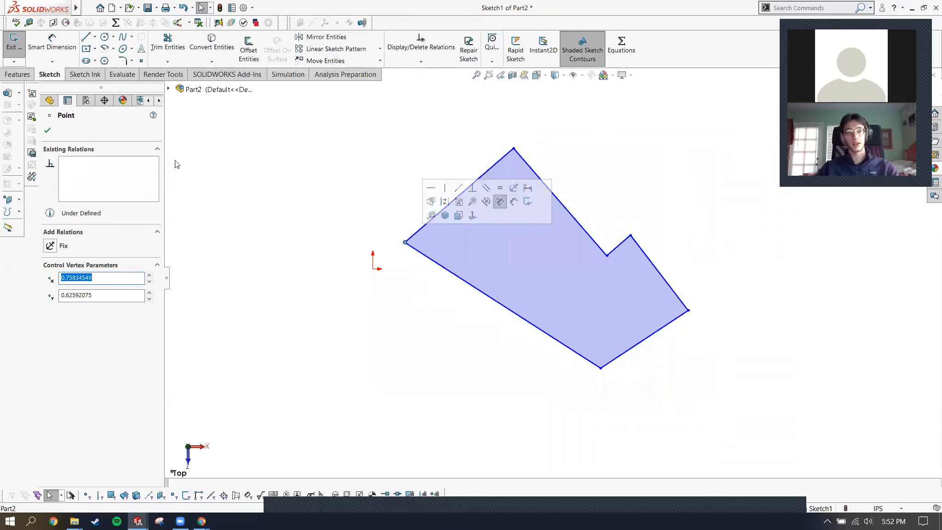
key(Escape)
Extrude the closed outline as a one-direction thin feature, 1.60 in deep with a wall thickness of 0.10 in.
click(17, 75)
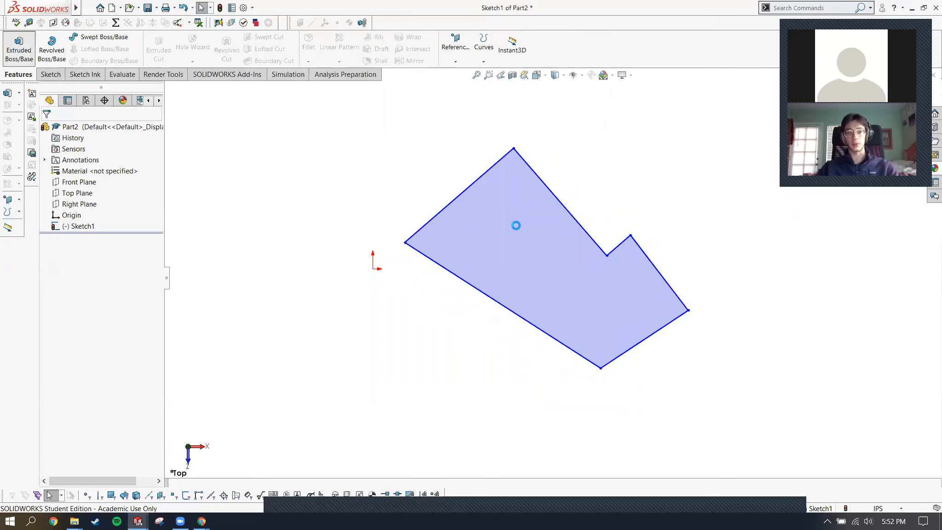
click(46, 302)
middle_drag(643, 225, 558, 253)
drag(558, 258, 408, 153)
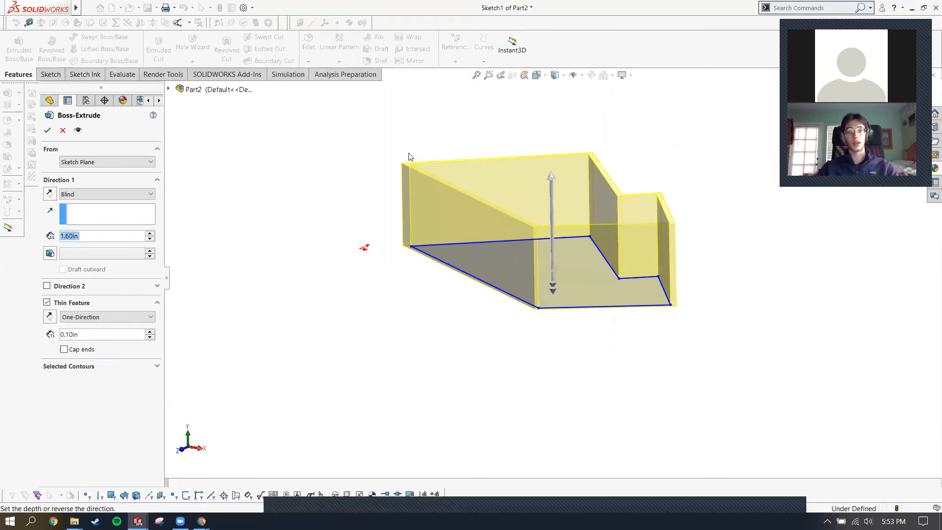
click(48, 129)
middle_drag(543, 216, 620, 405)
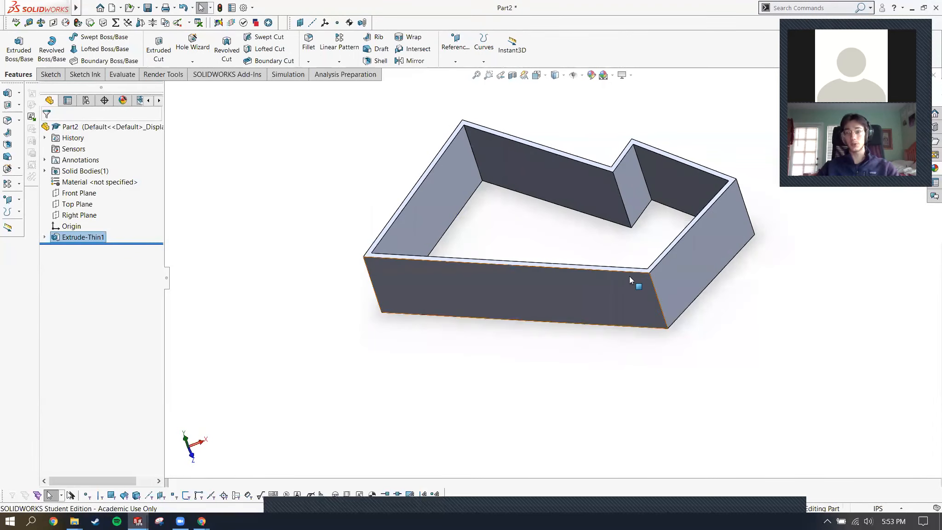
scroll(664, 267, up, 1)
scroll(650, 229, down, 2)
scroll(515, 249, up, 2)
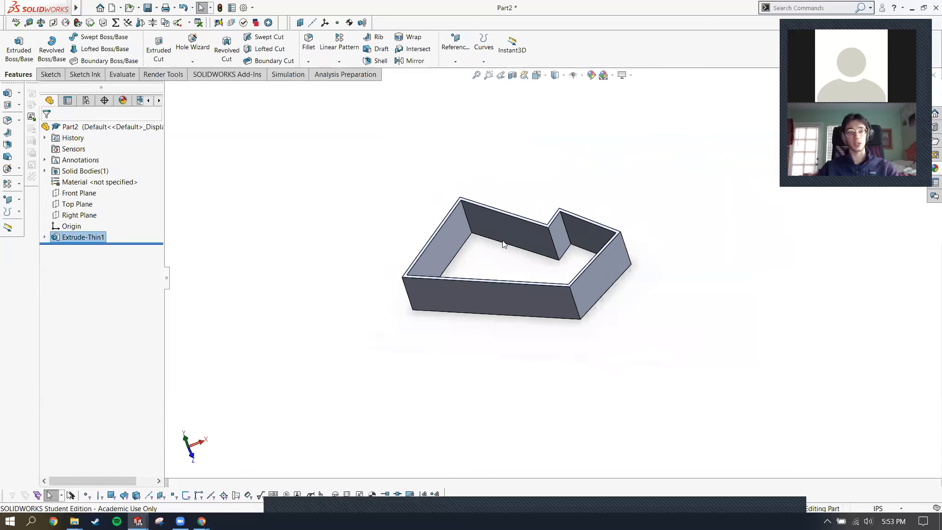
key(alt+Tab)
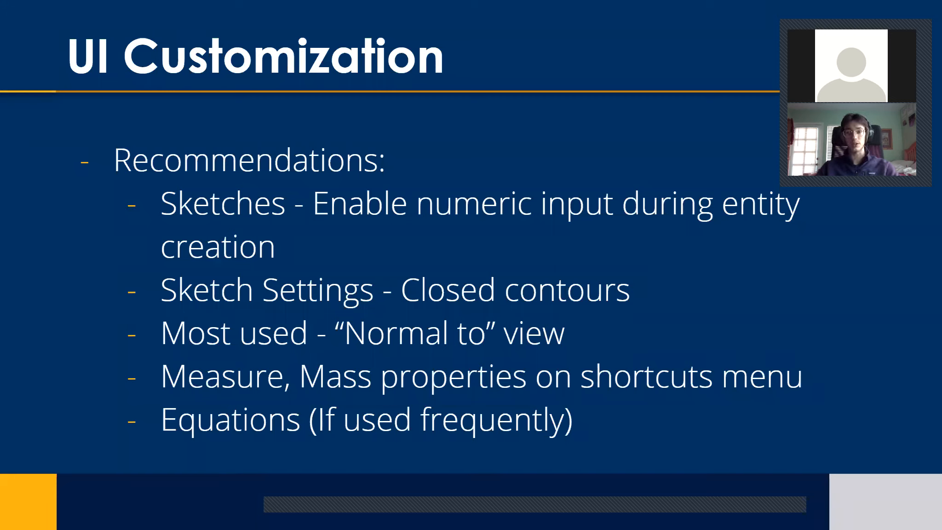
key(alt+Tab)
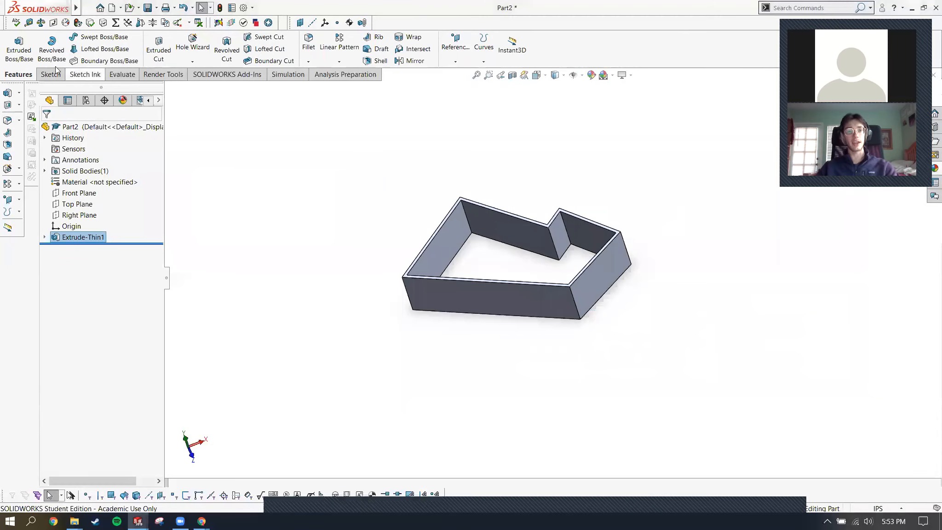
mouse_move(39, 8)
click(89, 7)
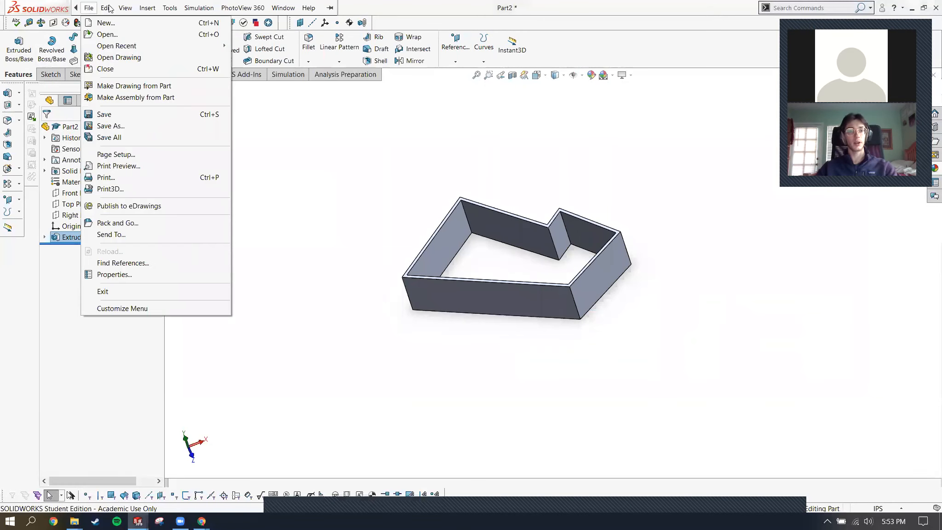
click(170, 7)
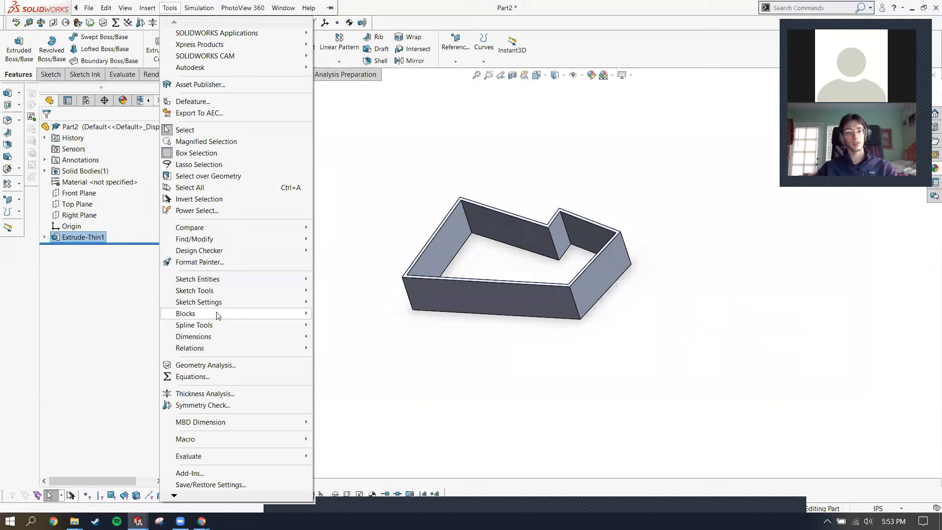
mouse_move(225, 304)
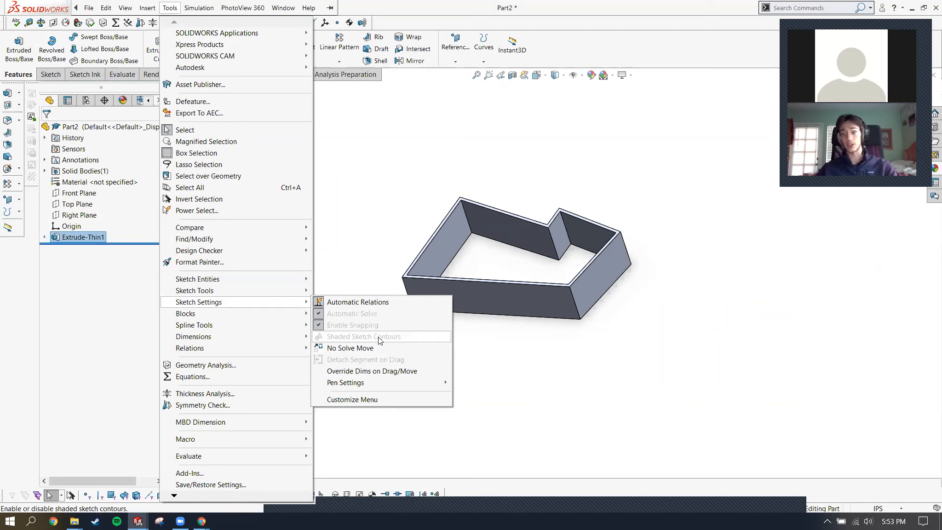
click(130, 260)
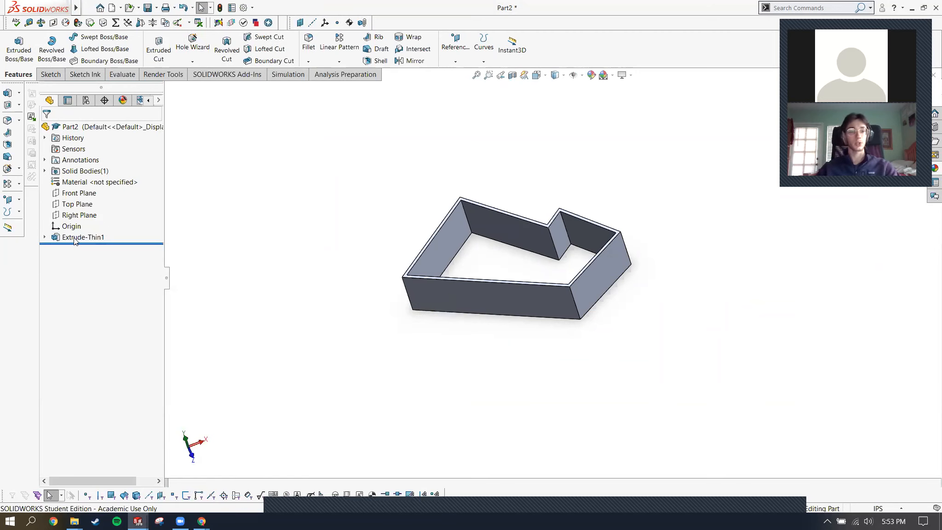
Edit the thin extrusion's sketch and turn off Shaded Sketch Contours.
right_click(95, 237)
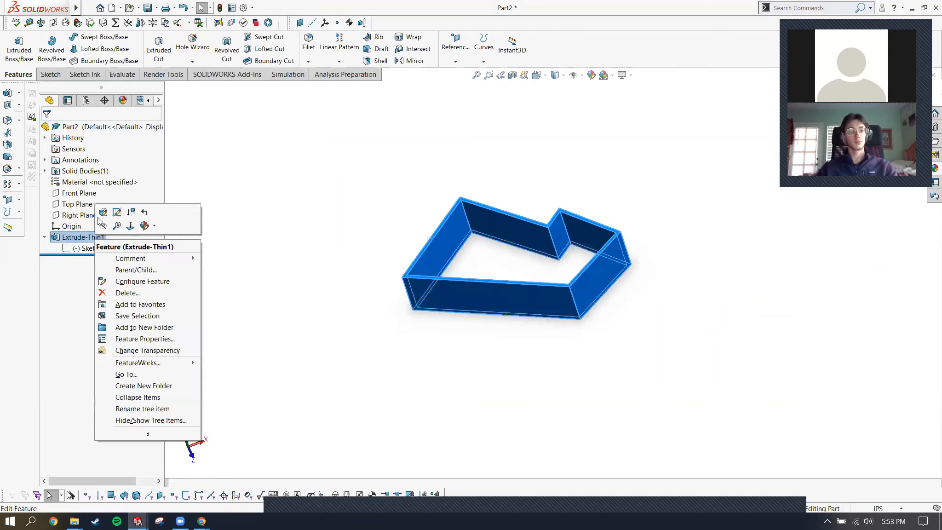
click(117, 211)
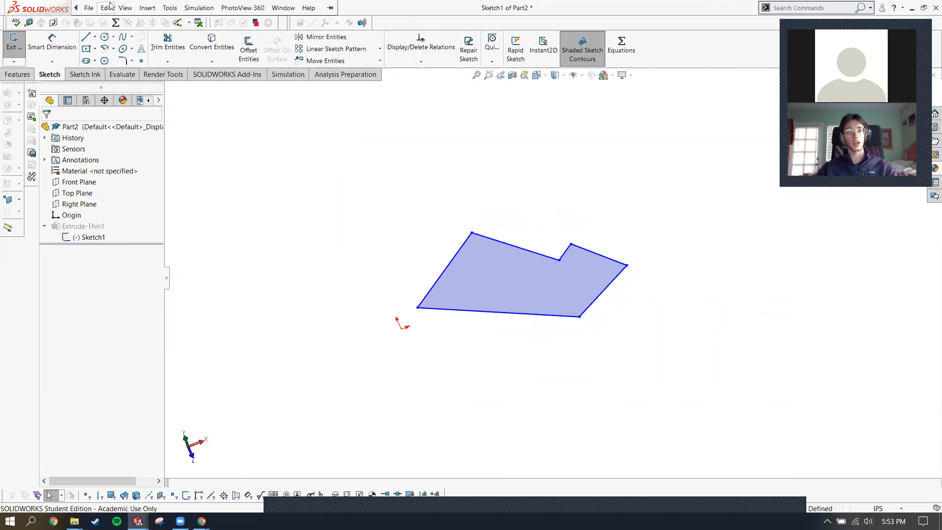
click(169, 7)
mouse_move(262, 302)
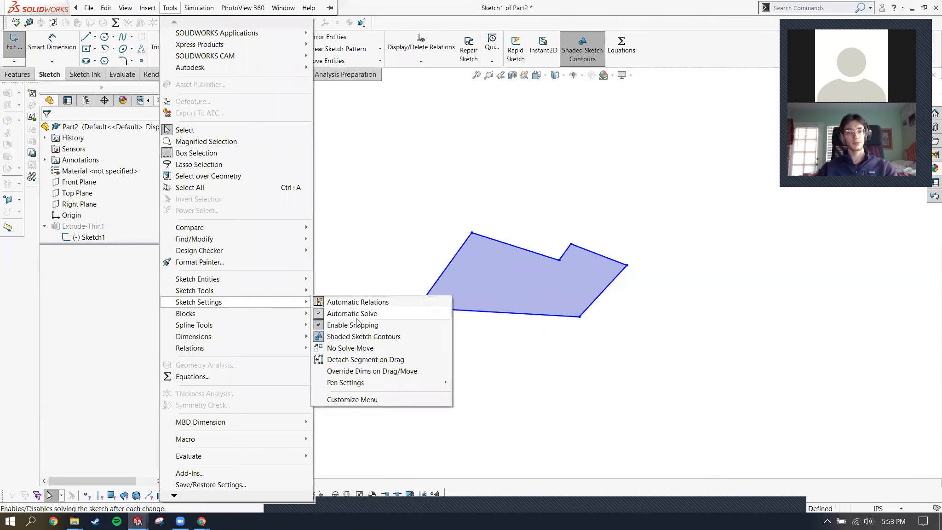
click(364, 337)
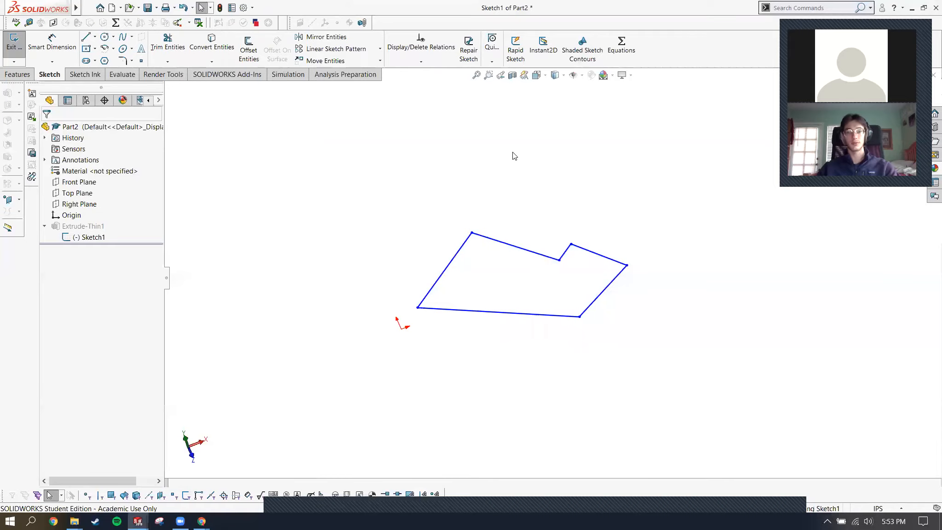
Delete all the lines of the outline from the open sketch.
key(alt+Tab)
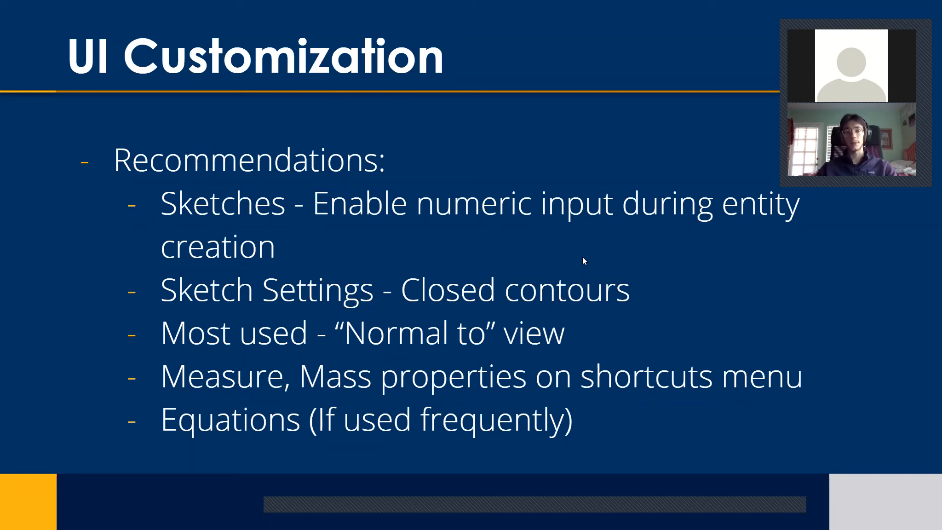
key(alt+Tab)
drag(655, 348, 414, 252)
key(Delete)
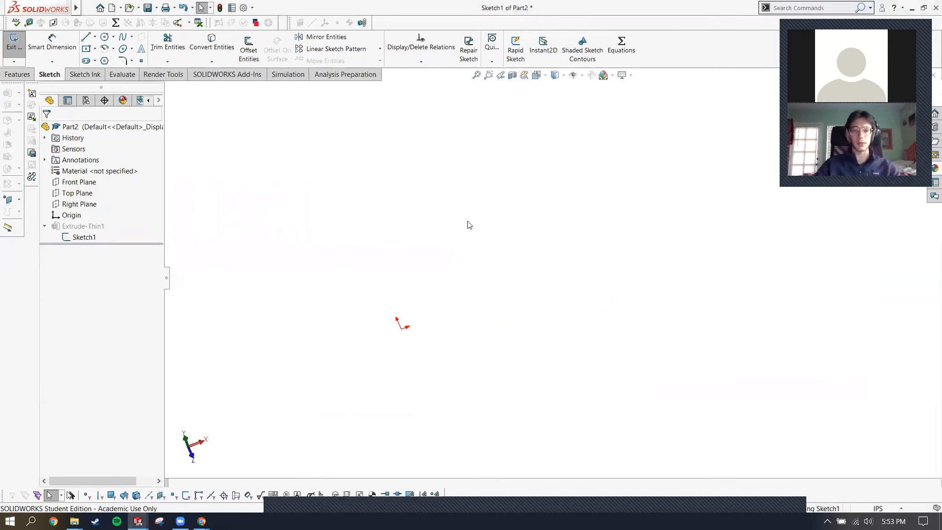
key(ctrl+7)
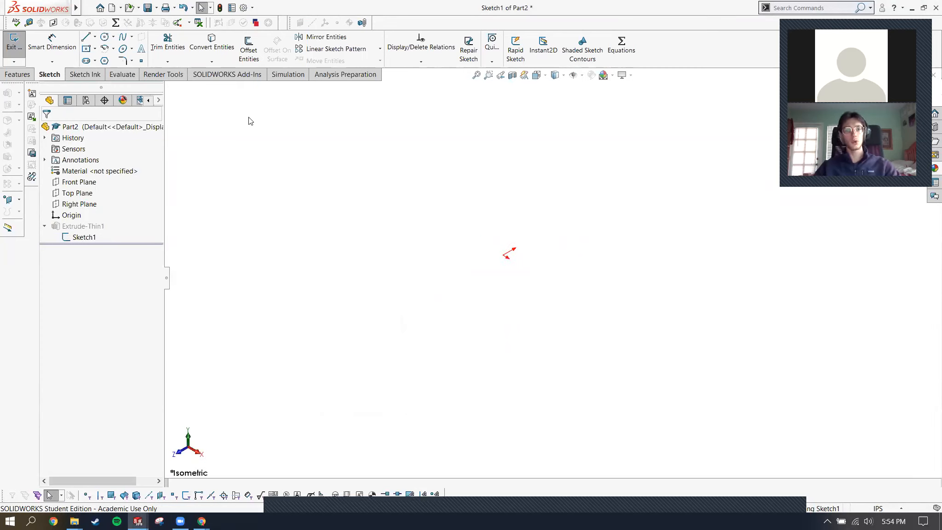
click(9, 76)
click(41, 78)
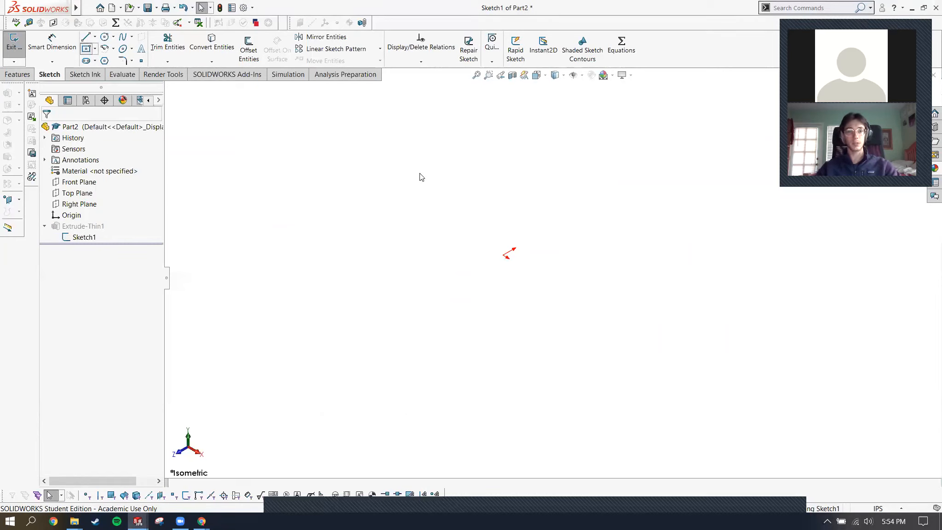
Orient the view normal to the sketch plane and sketch a center rectangle about 3.25 by 2.31 in, centred on the origin.
right_click(649, 243)
click(705, 232)
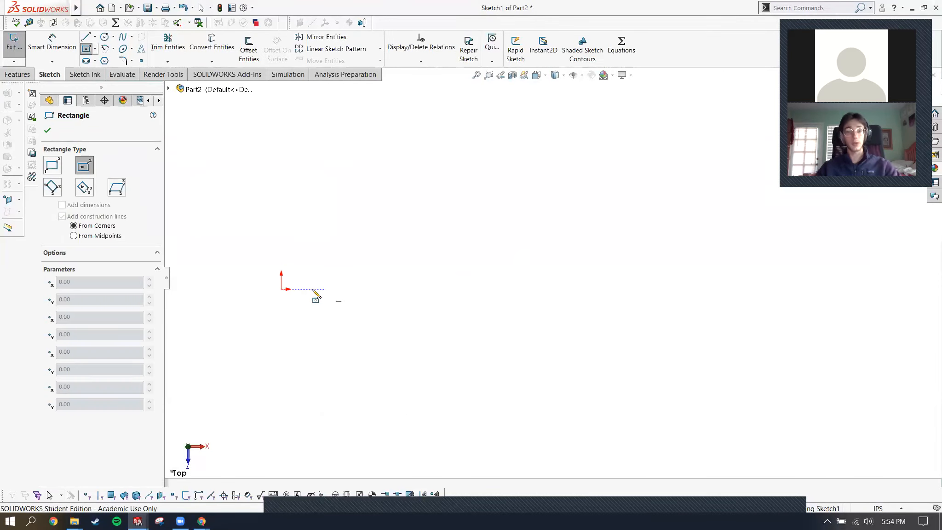
click(466, 278)
click(596, 184)
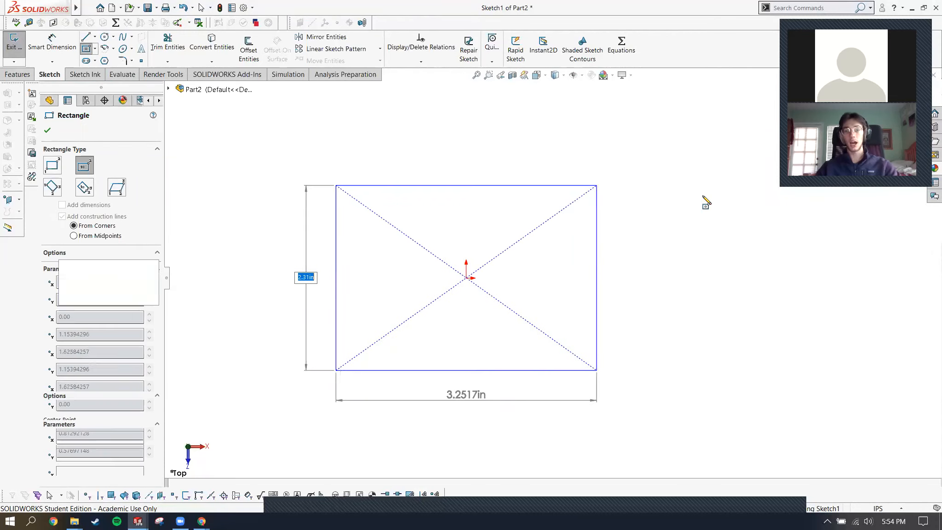
Add a global variable named WIDTH with the value 10 to the part's equations.
right_drag(731, 311, 694, 279)
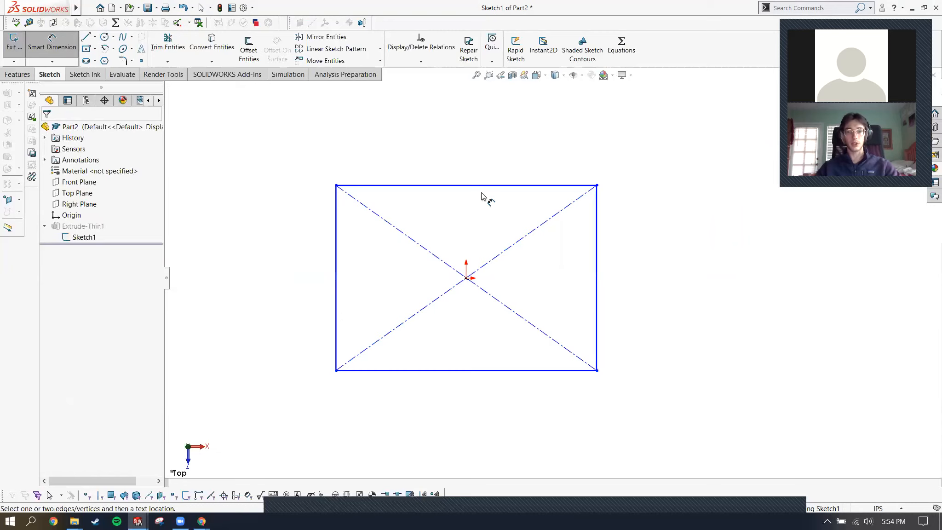
click(114, 22)
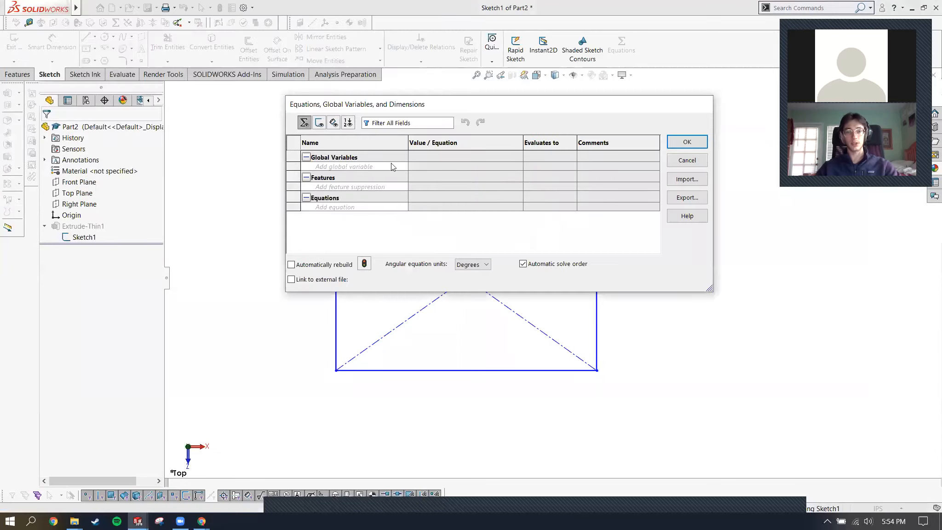
click(366, 167)
text(WIDTH")
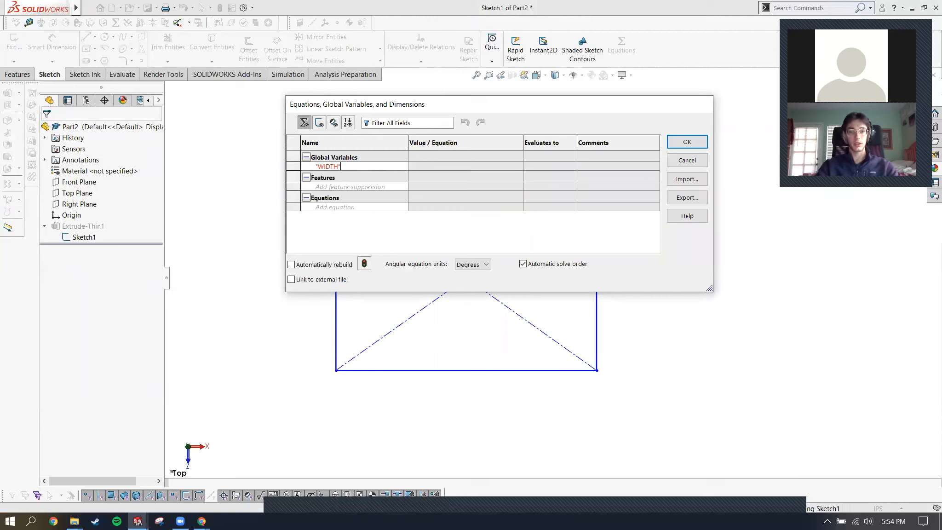
click(425, 169)
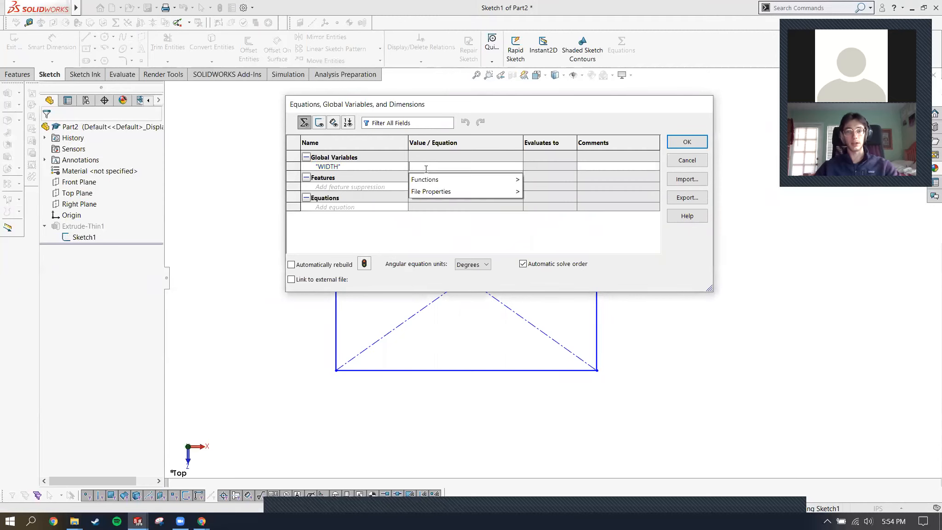
text(=10)
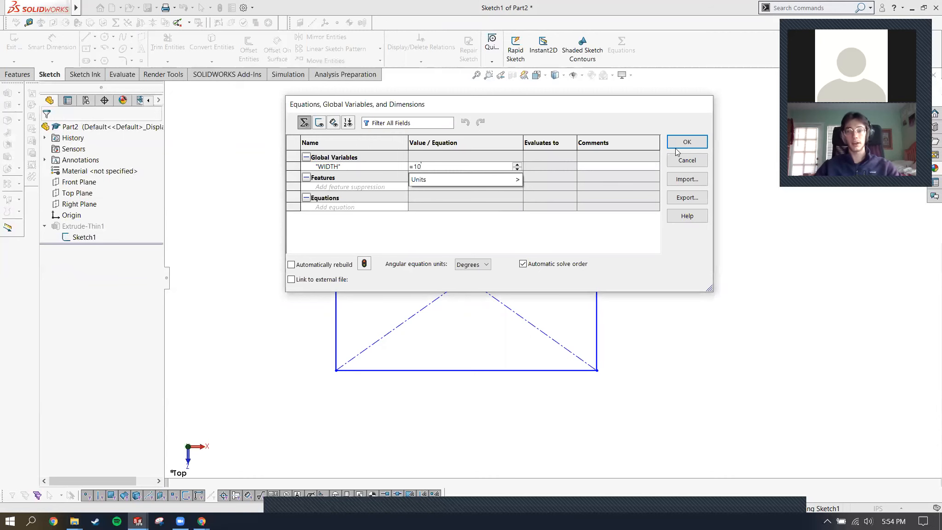
click(680, 143)
Dimension the top edge of the center rectangle and drive its length with the global variable "WIDTH".
right_drag(459, 164, 460, 115)
click(441, 186)
click(491, 134)
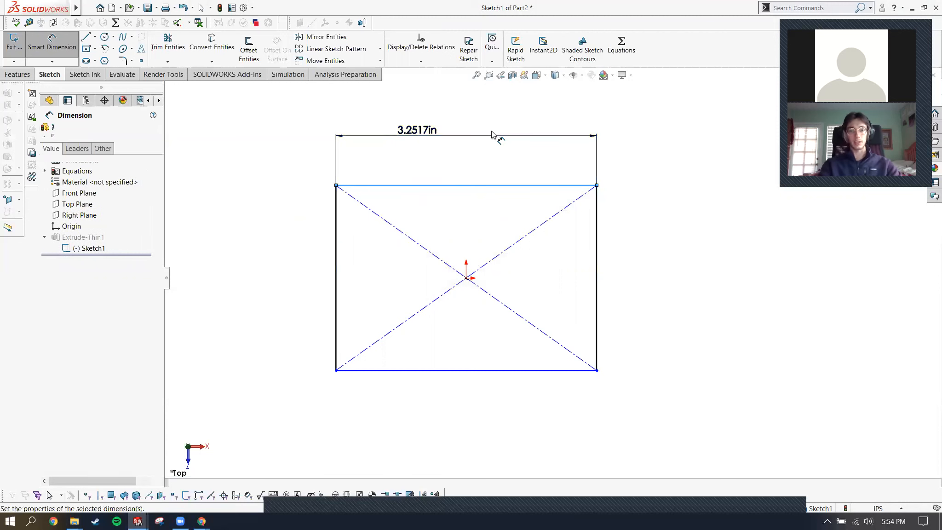
text(="WIDTH")
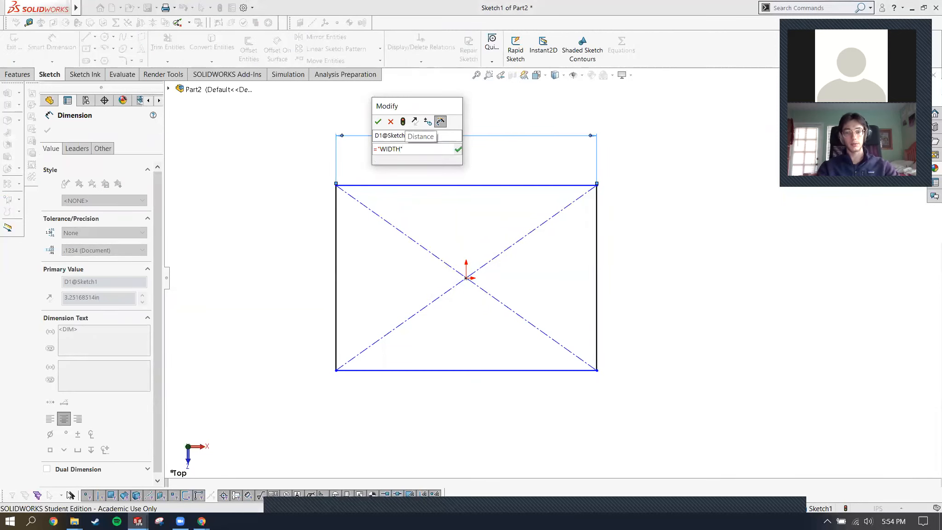
key(Return)
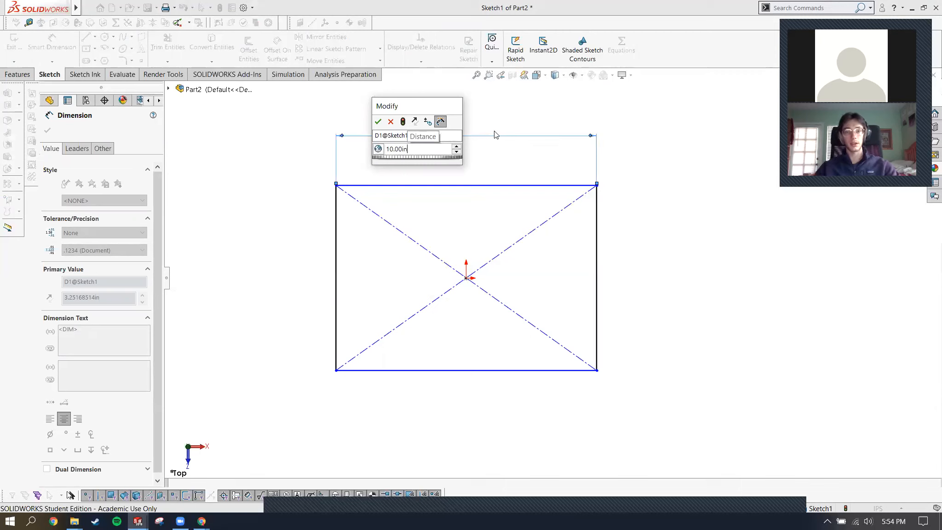
key(Return)
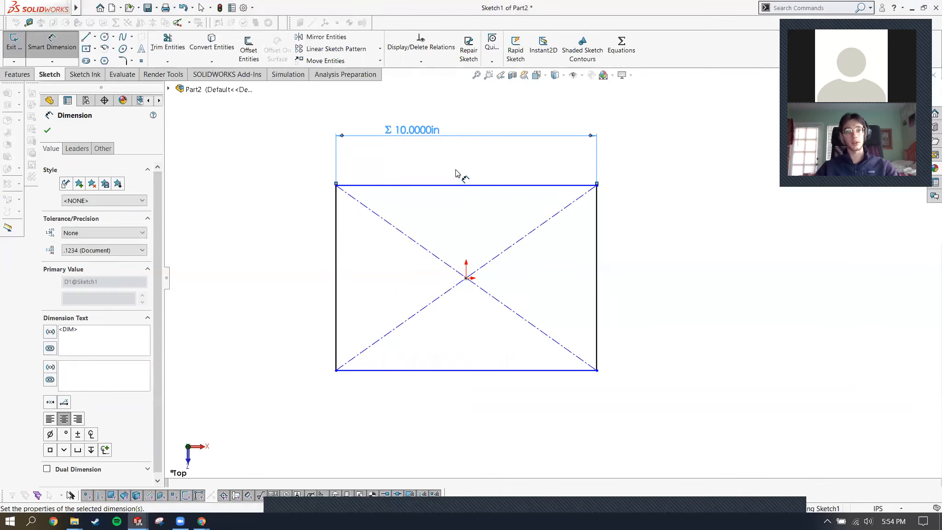
click(401, 128)
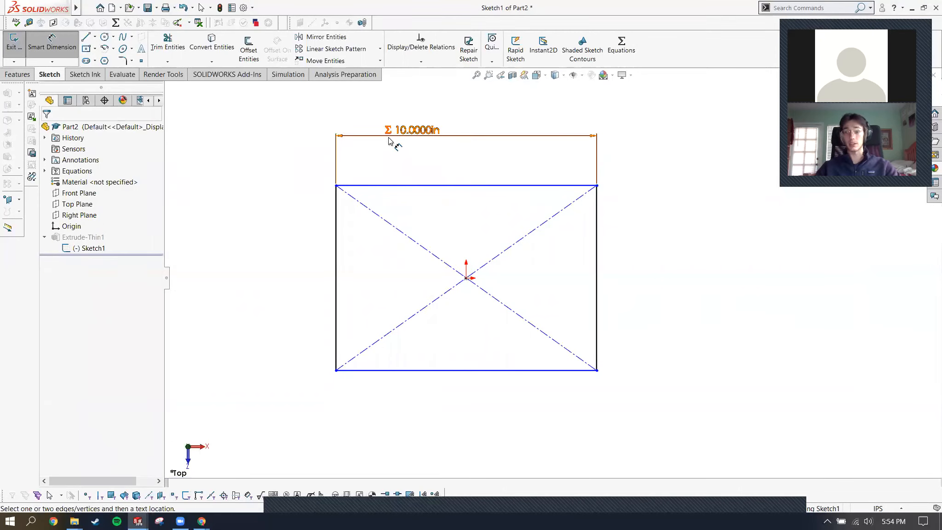
Set the global variable WIDTH to 11 in the equations and keep the sketch open without discarding its changes.
click(115, 23)
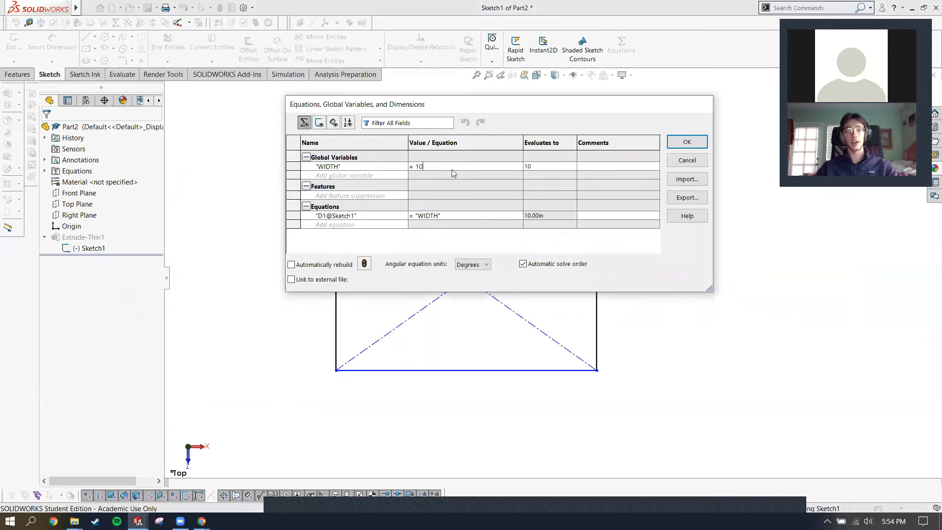
key(BackSpace)
text(1)
click(700, 145)
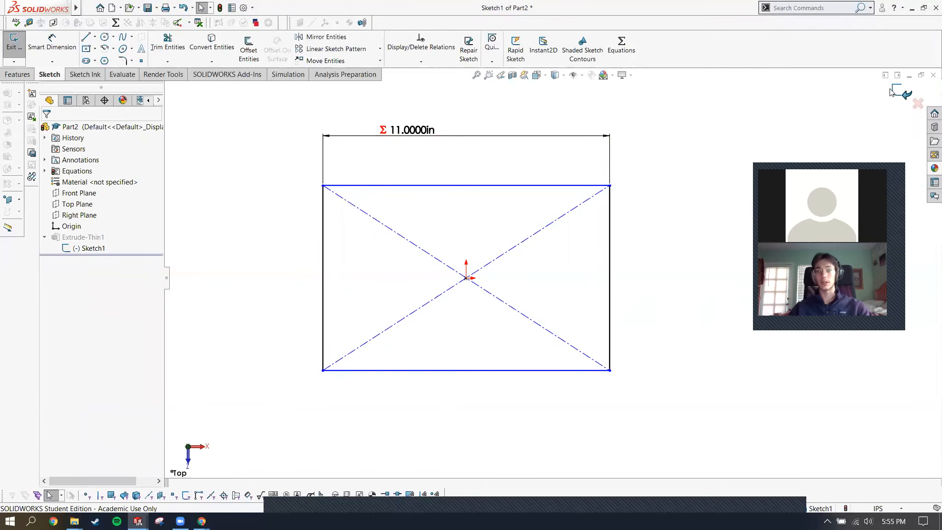
click(918, 103)
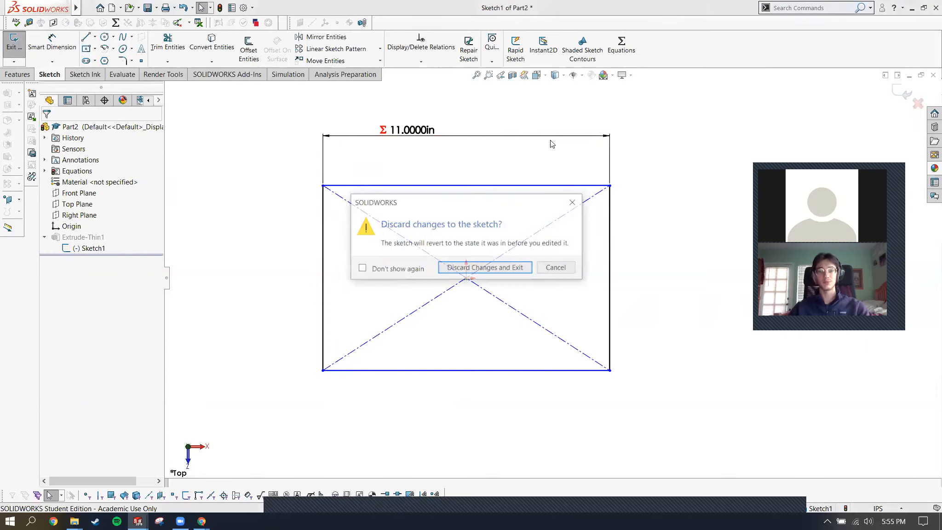
click(557, 268)
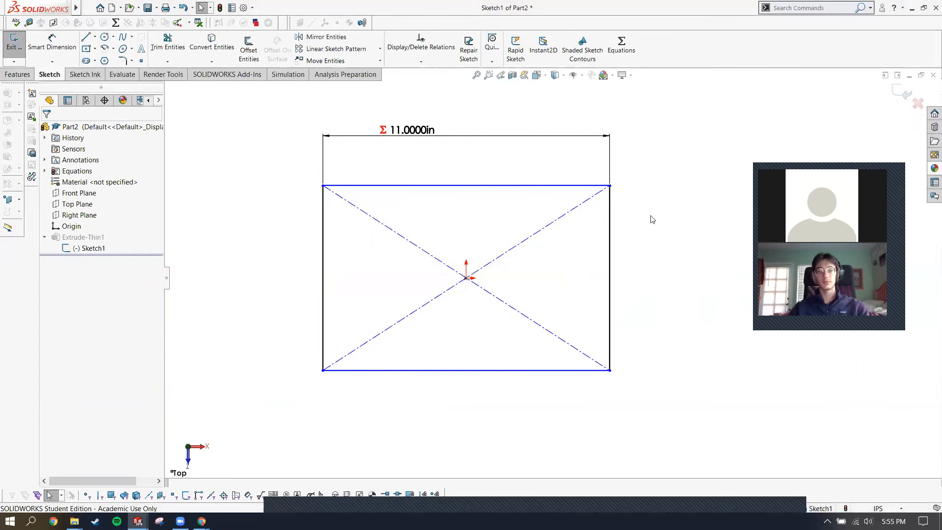
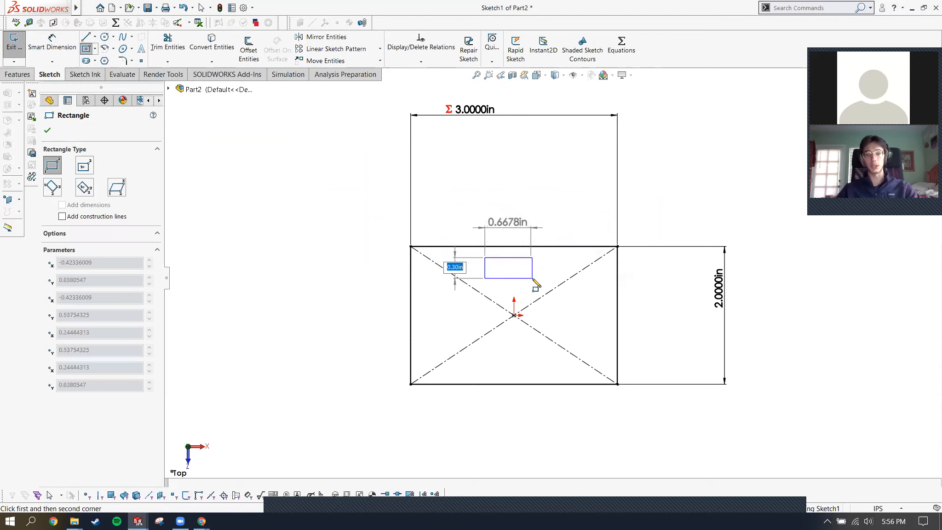
Finish a small corner rectangle inside the outer rectangle, about 0.30 in high, and stretch its left side to about 1.44 in wide.
scroll(487, 308, down, 3)
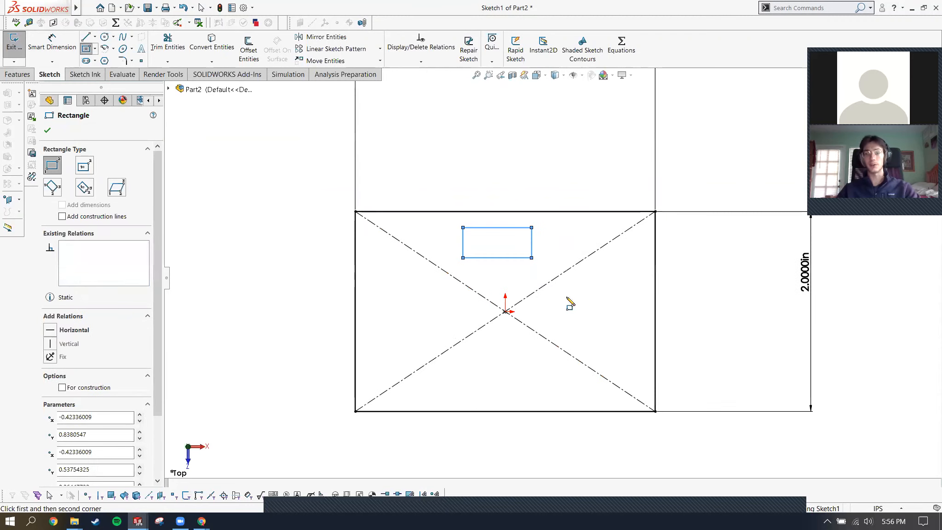
key(Escape)
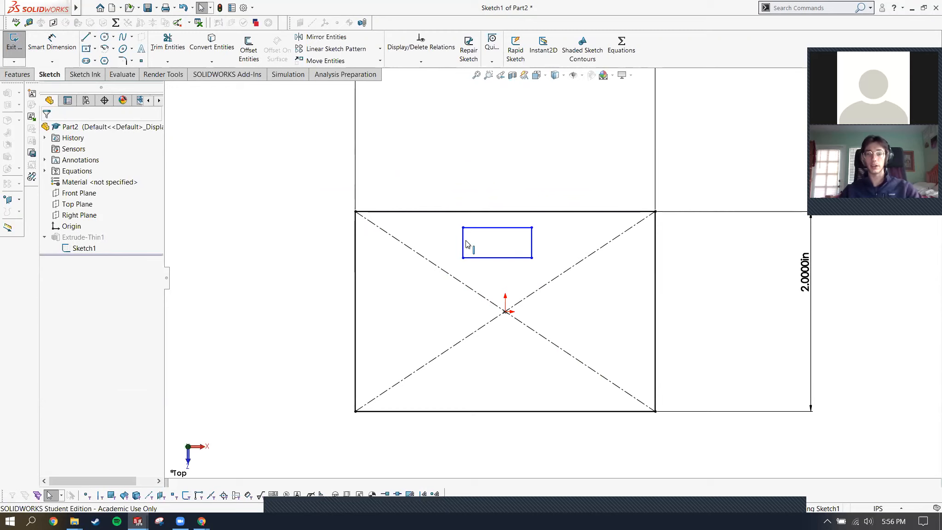
drag(465, 242, 391, 257)
click(518, 281)
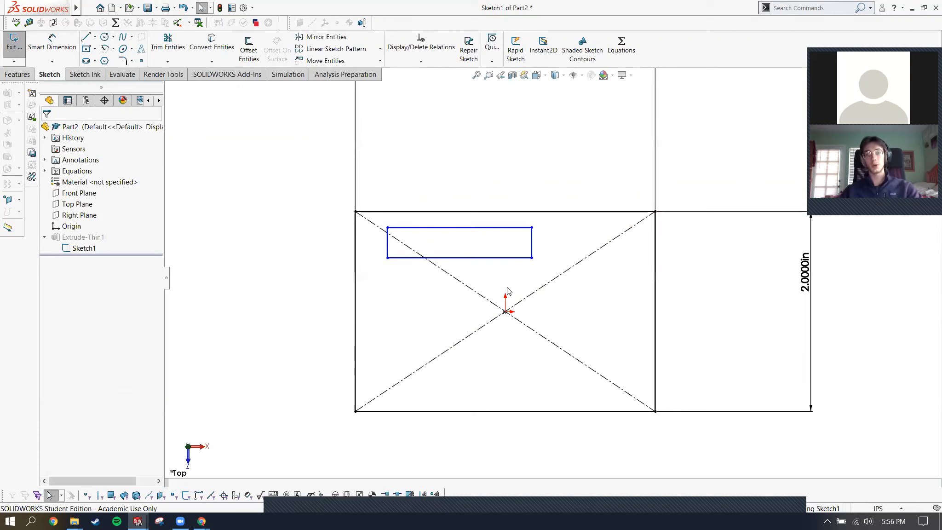
Make the inner rectangle's top edge collinear with the outer rectangle's top edge.
click(409, 228)
click(570, 212)
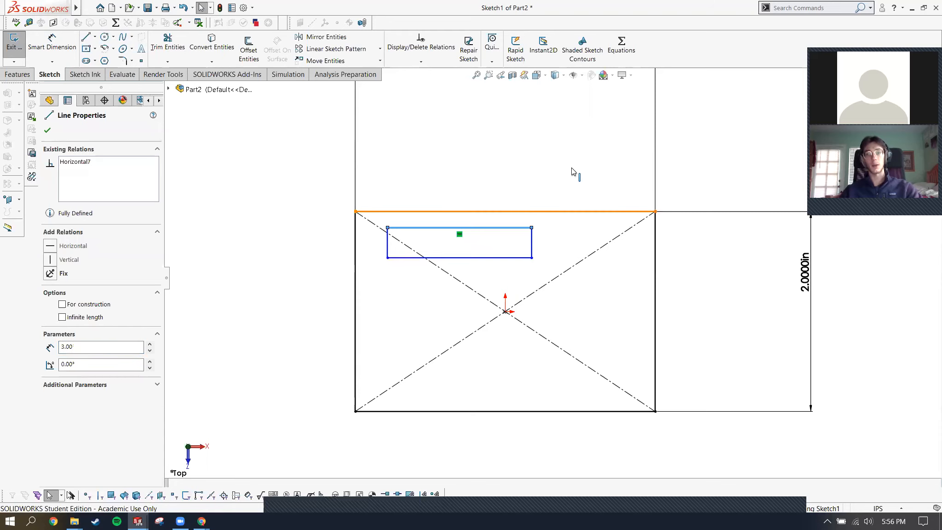
ctrl+click(571, 170)
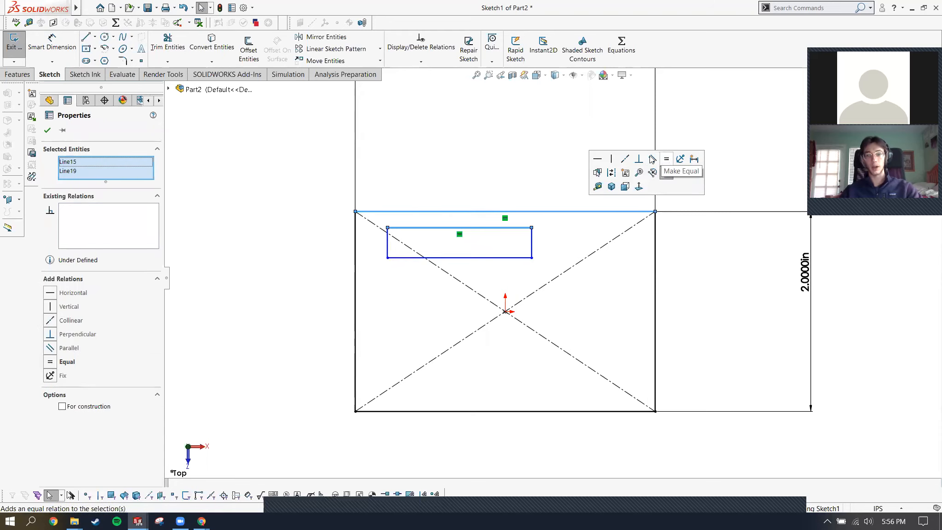
click(625, 159)
key(Escape)
Dimension the gap between the left edges of the inner and outer rectangles as 0.125 in.
right_drag(419, 165, 420, 108)
click(389, 224)
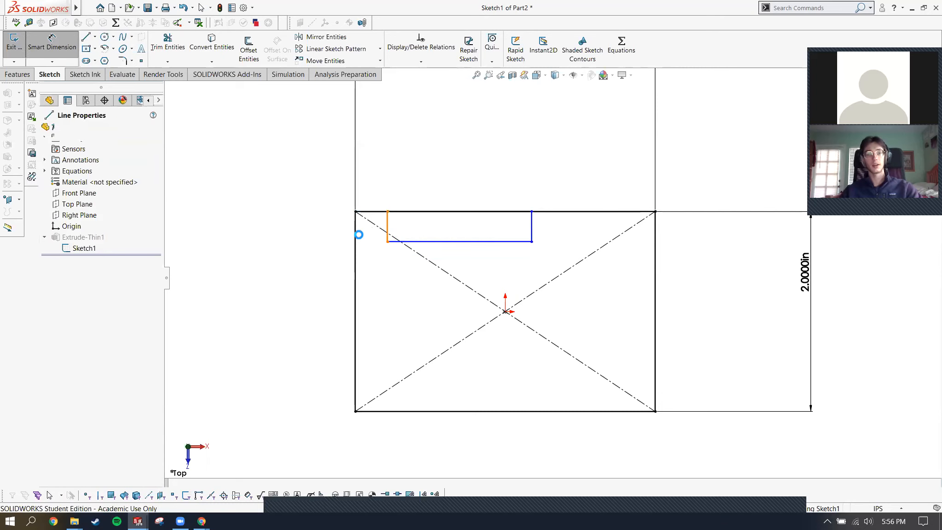
click(355, 233)
click(435, 152)
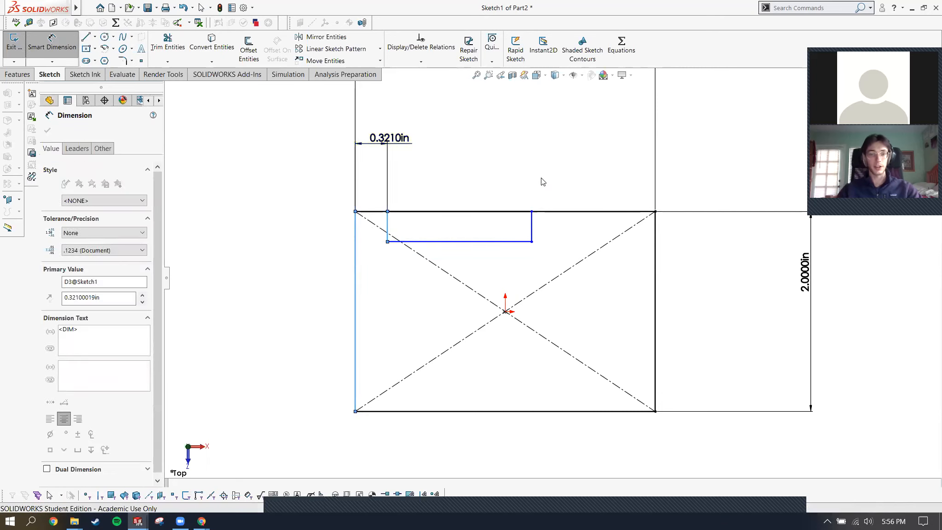
text(.125)
key(Return)
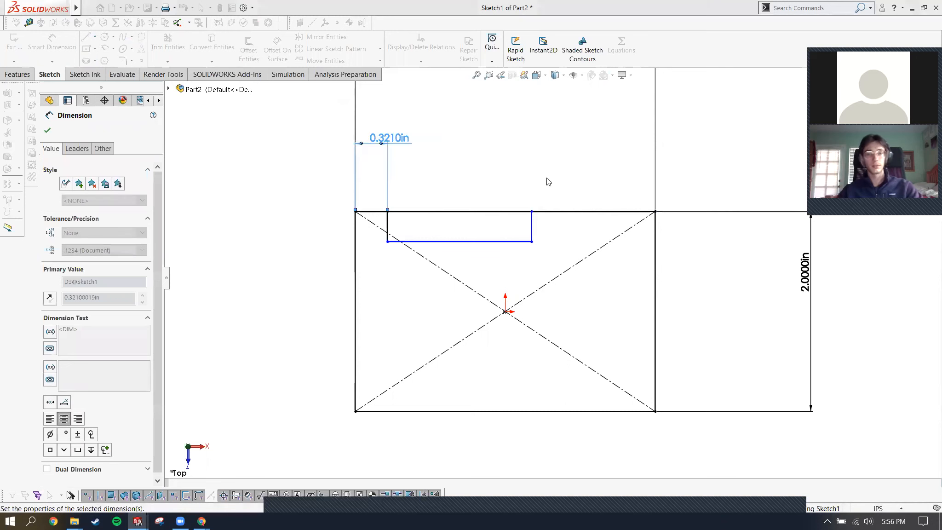
Dimension the inner rectangle's lower edge with a width of 2 in.
click(452, 241)
click(437, 163)
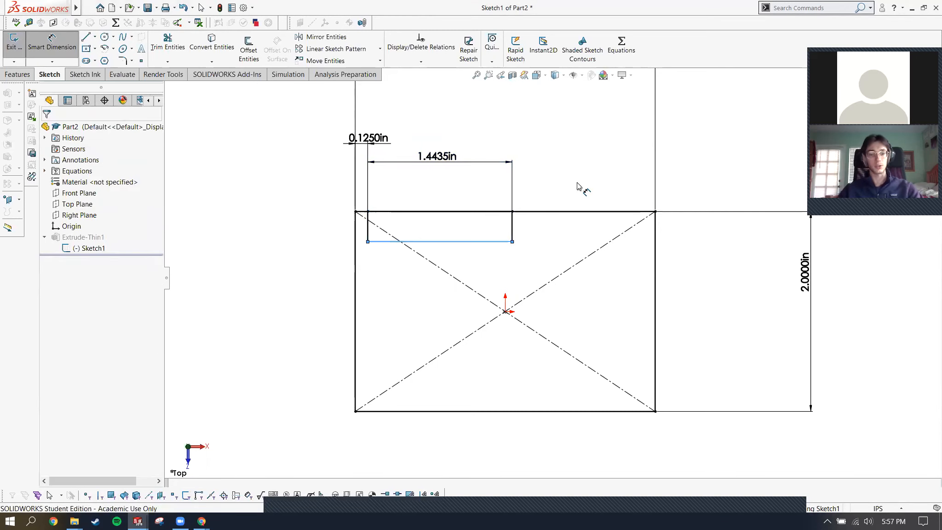
text(2)
key(Return)
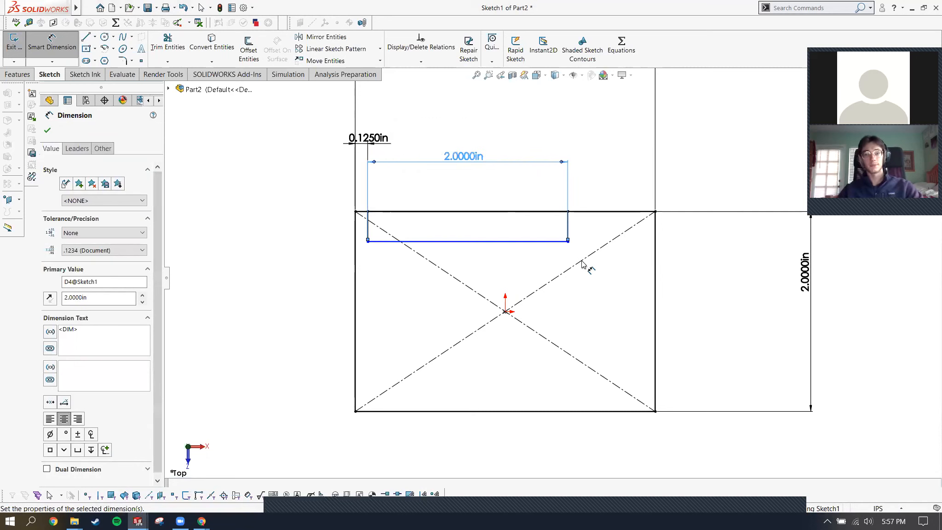
key(Escape)
Make the inner rectangle's lower edge collinear with the outer rectangle's bottom edge and move its width dimension below the rectangles.
drag(479, 240, 487, 412)
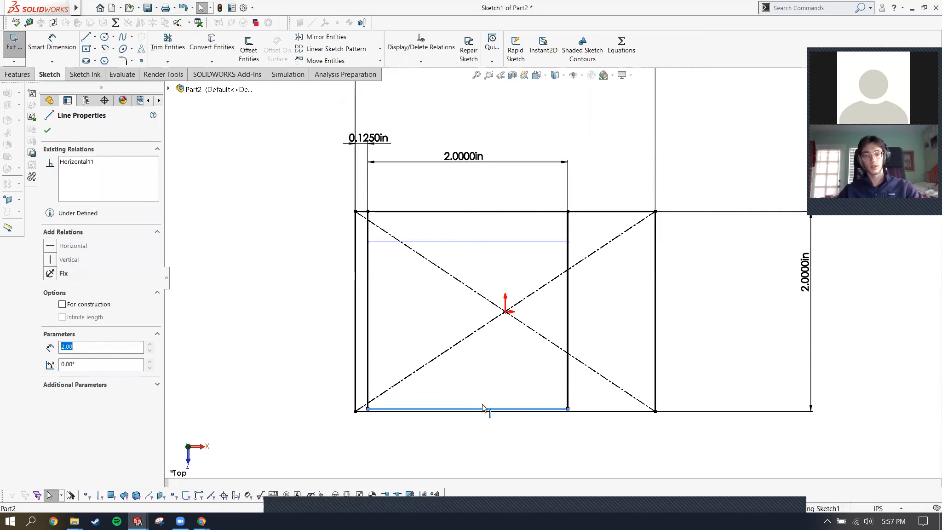
ctrl+click(592, 411)
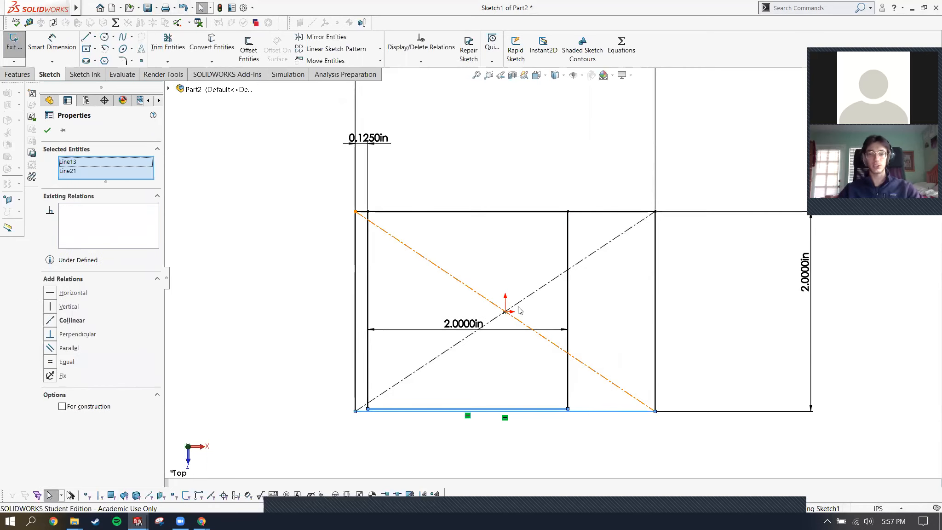
click(55, 320)
click(213, 269)
drag(459, 330, 483, 436)
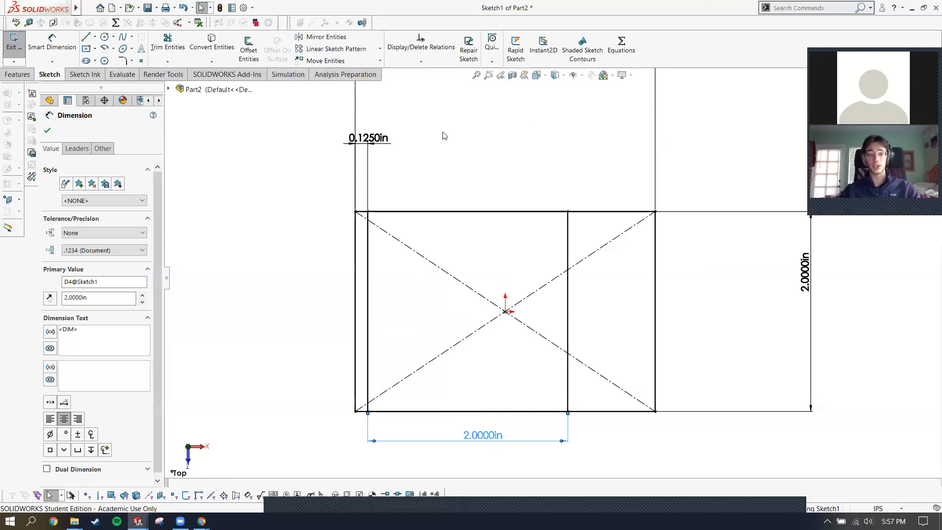
click(584, 160)
ctrl+middle_drag(618, 406, 606, 379)
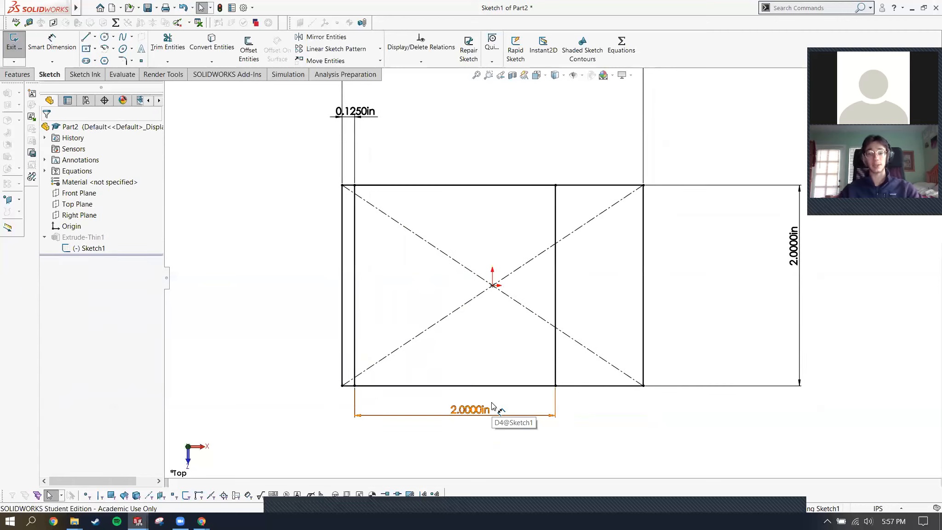
click(483, 412)
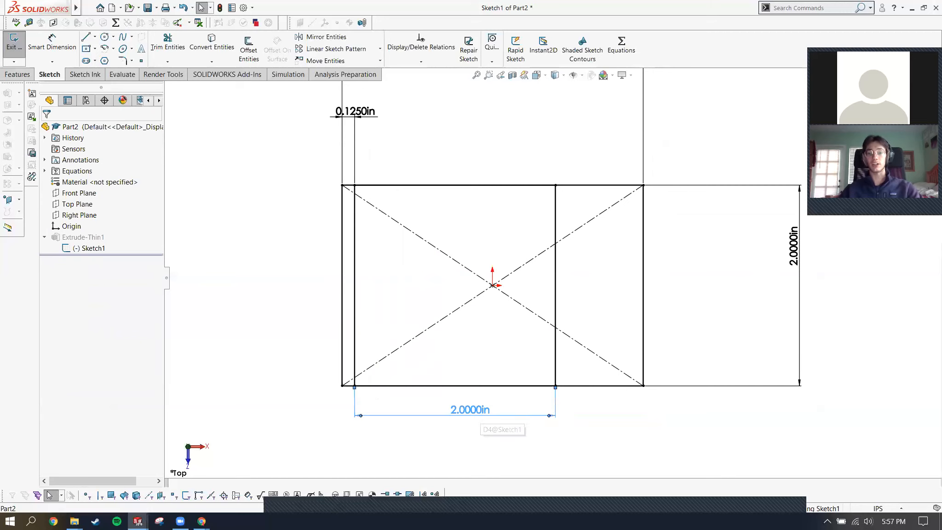
double_click(483, 412)
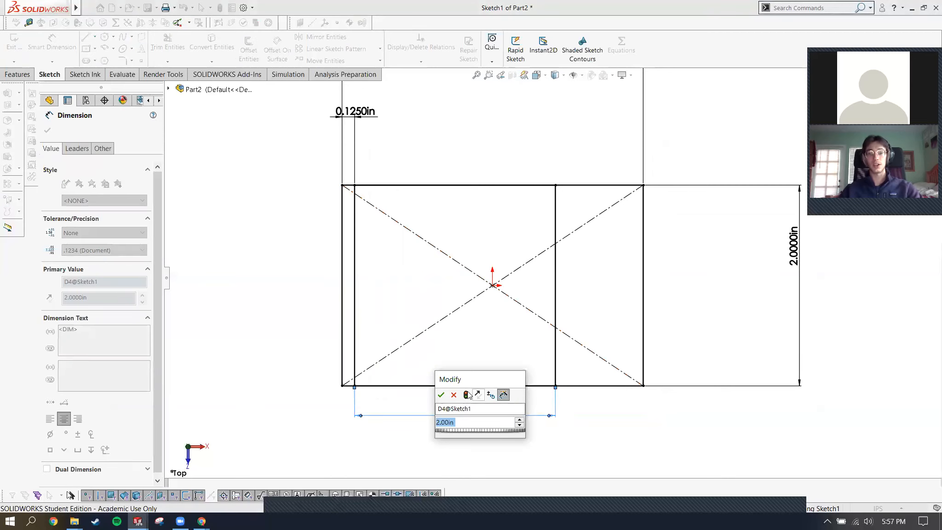
click(454, 395)
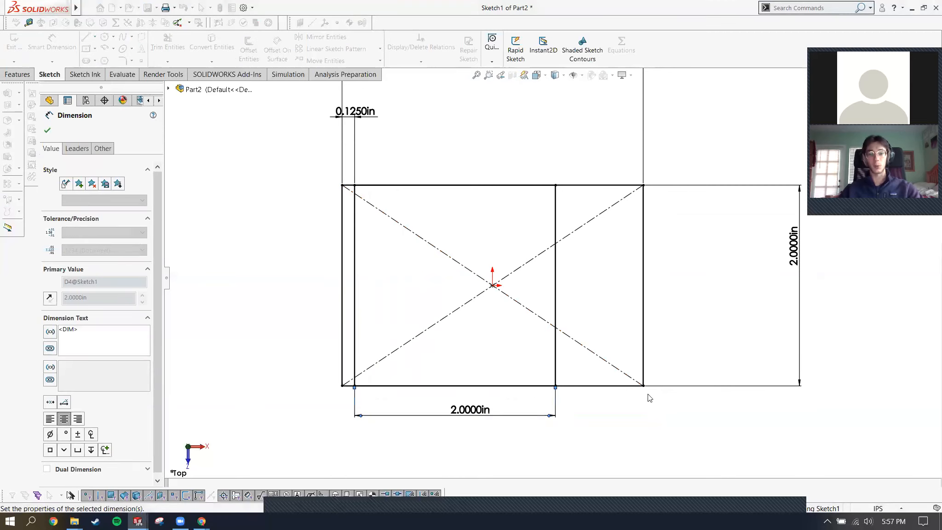
Examine the overlapping bottom lines of the two rectangles using Select Other and a window selection.
click(531, 386)
right_click(563, 357)
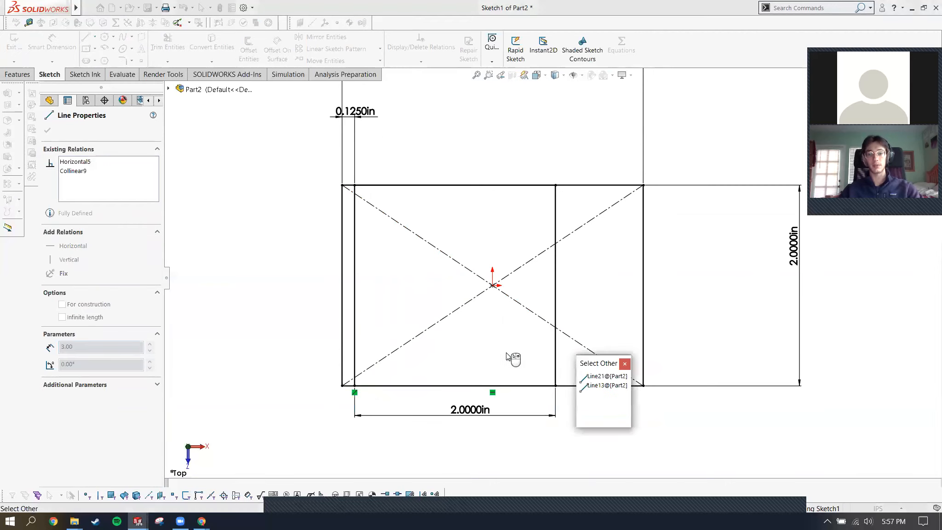
key(Escape)
drag(348, 360, 589, 422)
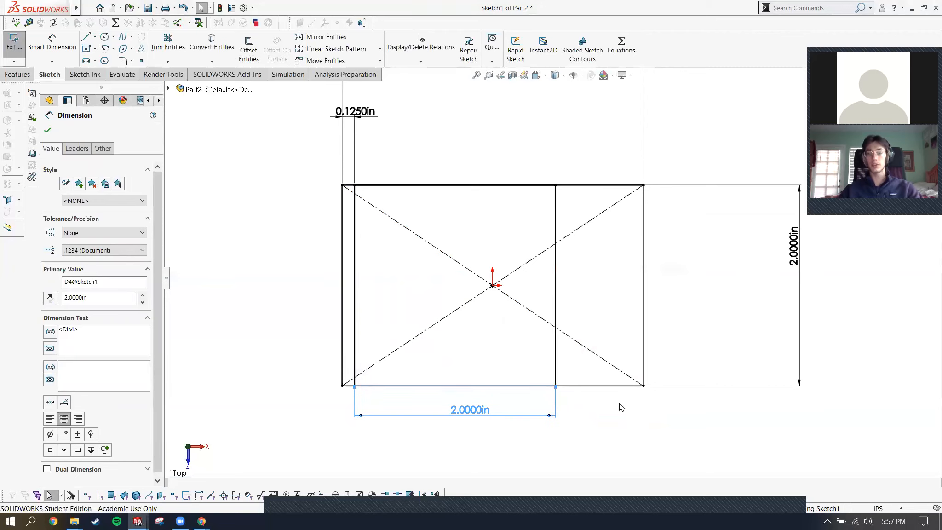
click(617, 386)
click(782, 339)
Set the outer rectangle's height to 3 in and move its height dimension closer to the right edge.
click(793, 246)
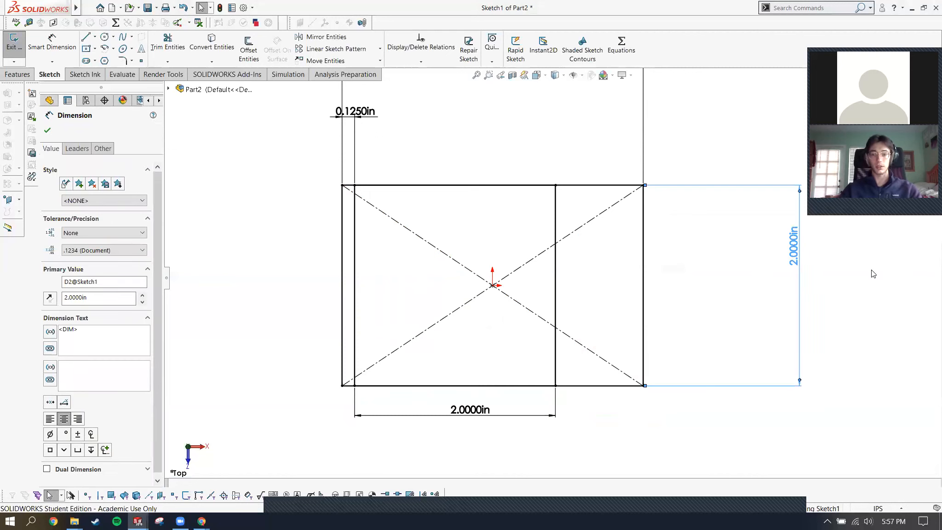
double_click(795, 261)
key(Return)
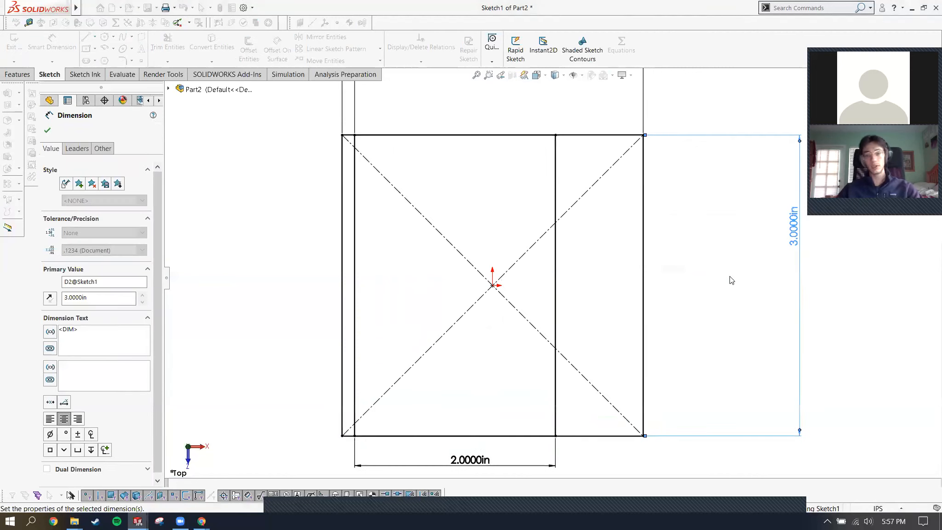
click(732, 282)
drag(795, 227, 725, 278)
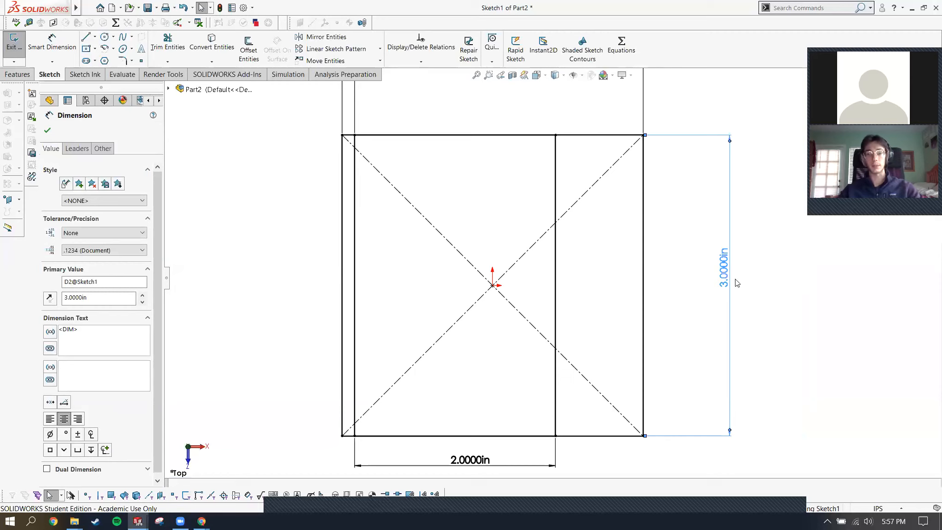
key(Escape)
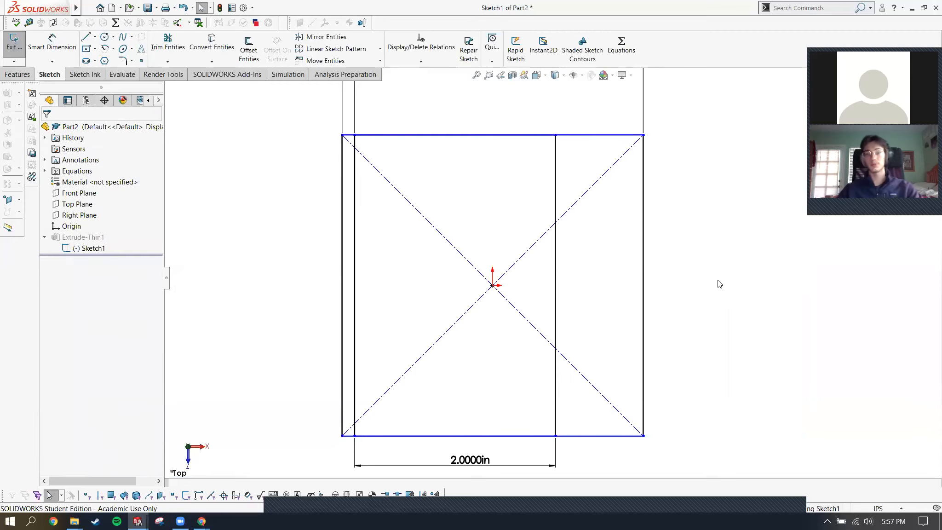
key(ctrl+z)
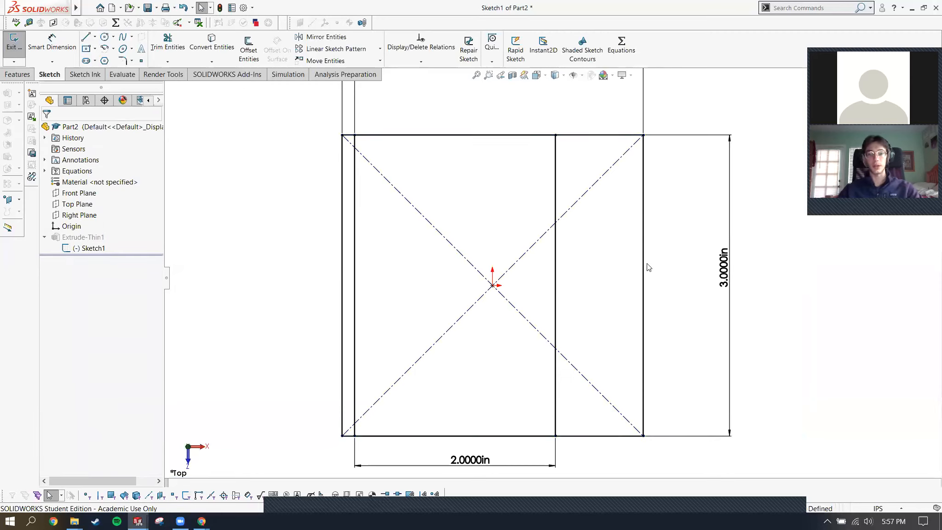
key(s)
click(521, 271)
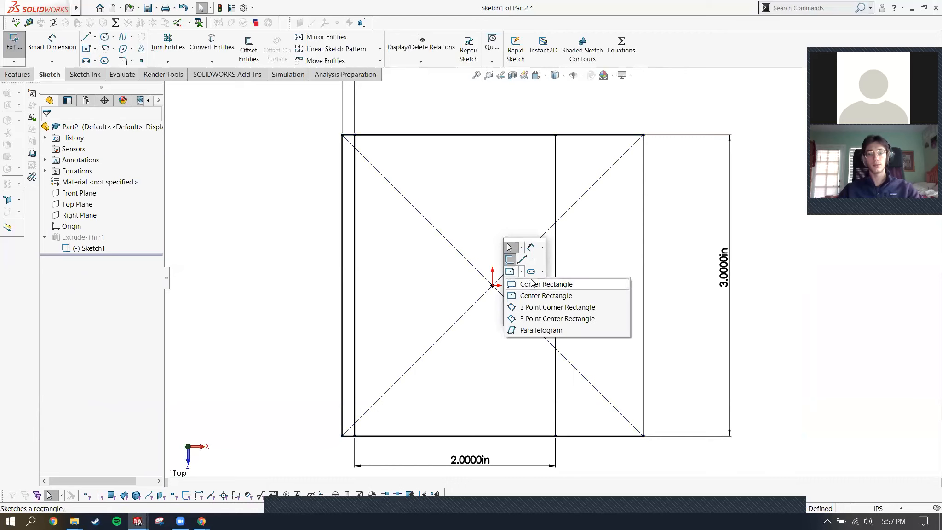
click(534, 285)
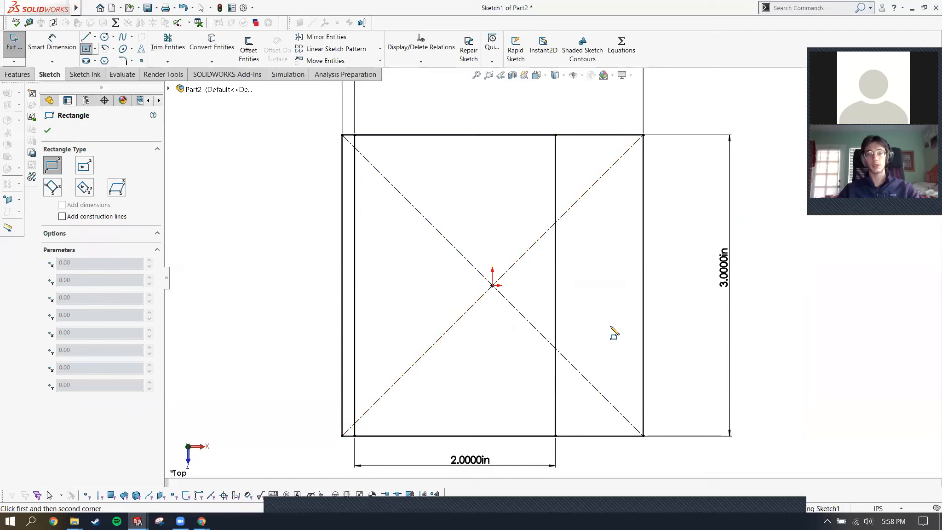
key(Escape)
Delete the collinear relation from the inner rectangle's bottom edge.
scroll(611, 334, up, 4)
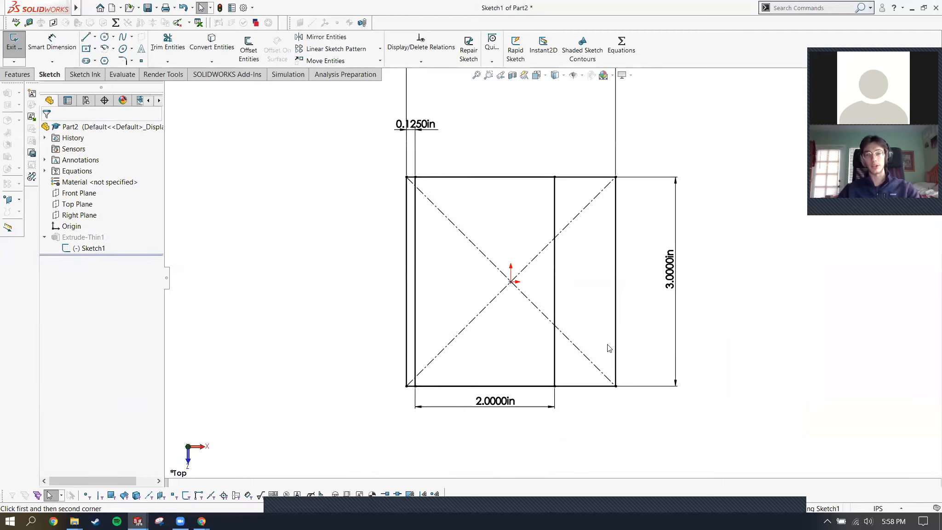
scroll(545, 248, down, 1)
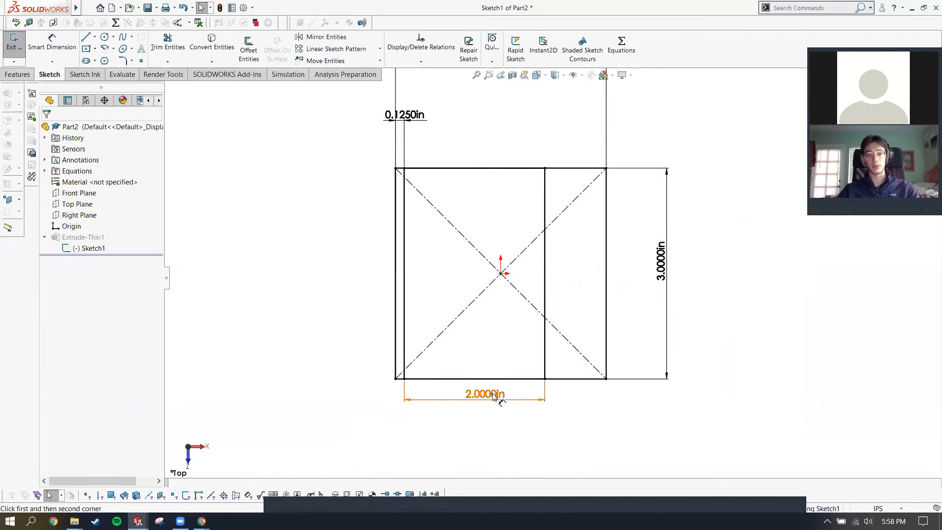
click(487, 397)
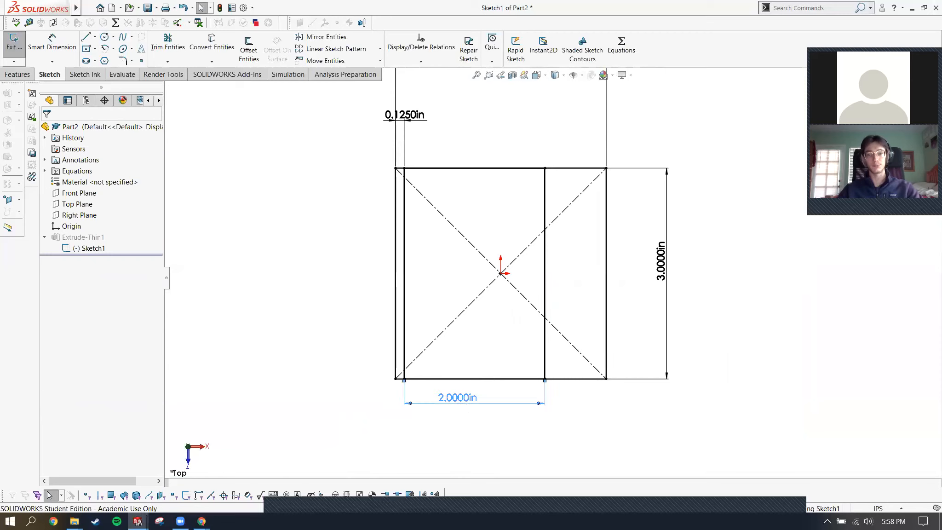
click(425, 365)
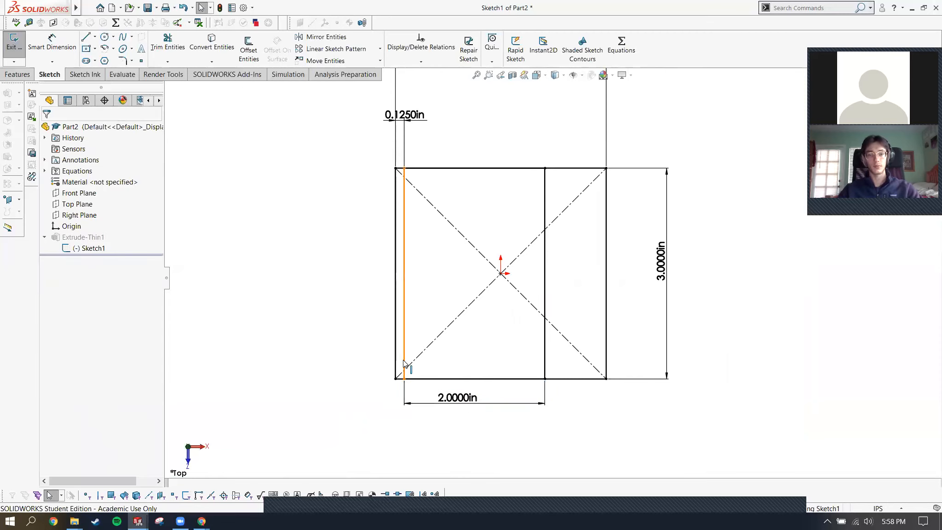
drag(398, 363, 554, 395)
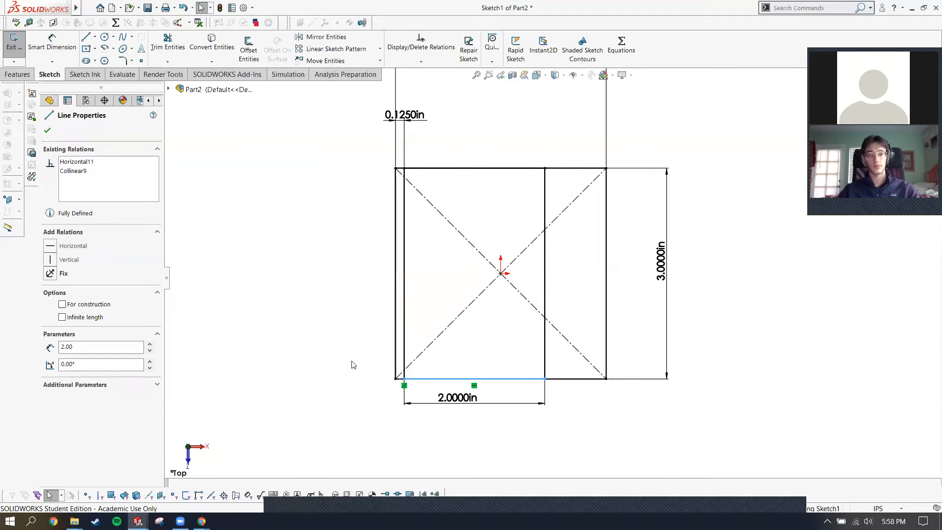
click(73, 171)
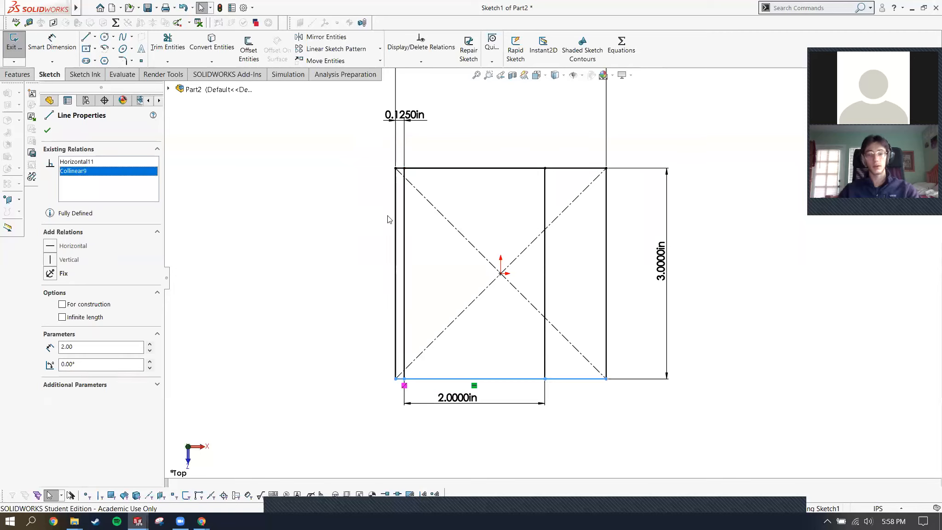
key(Delete)
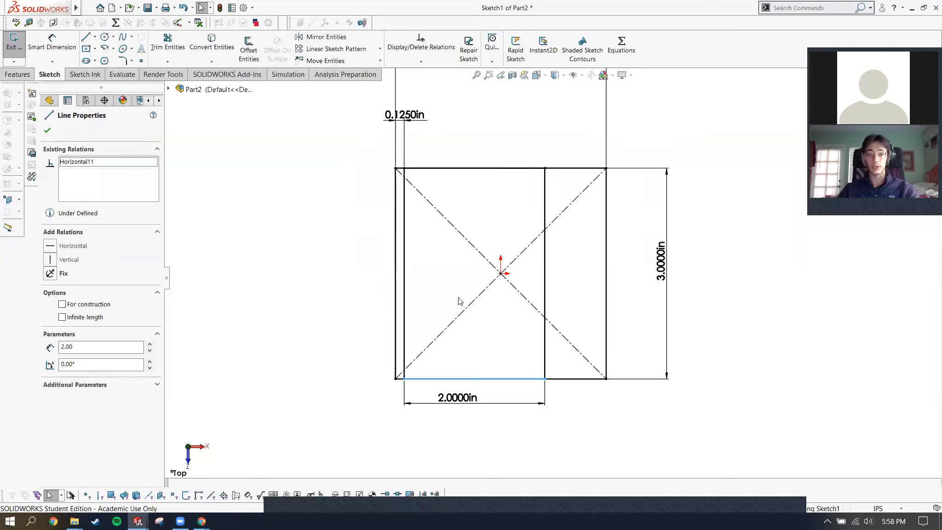
Move the inner rectangle's bottom edge up to about 0.59 in above the outer rectangle's bottom edge.
click(487, 360)
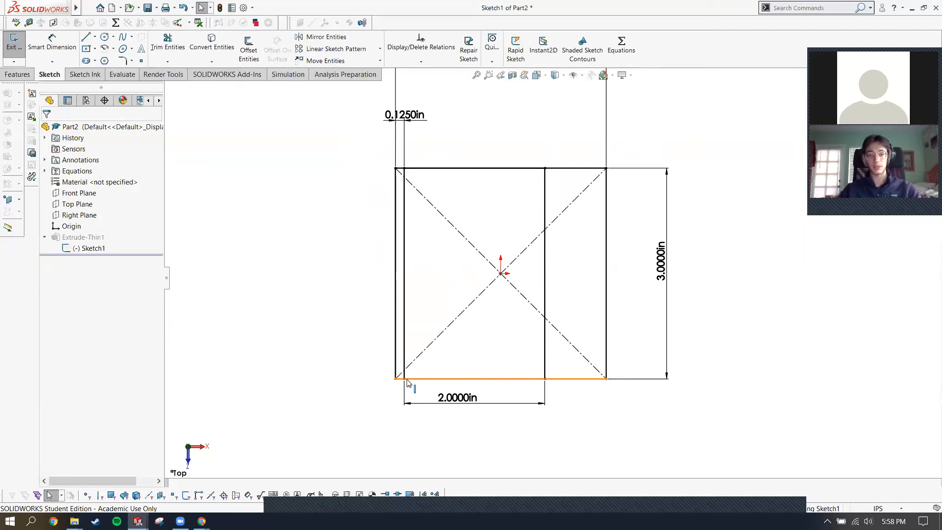
drag(407, 376, 410, 340)
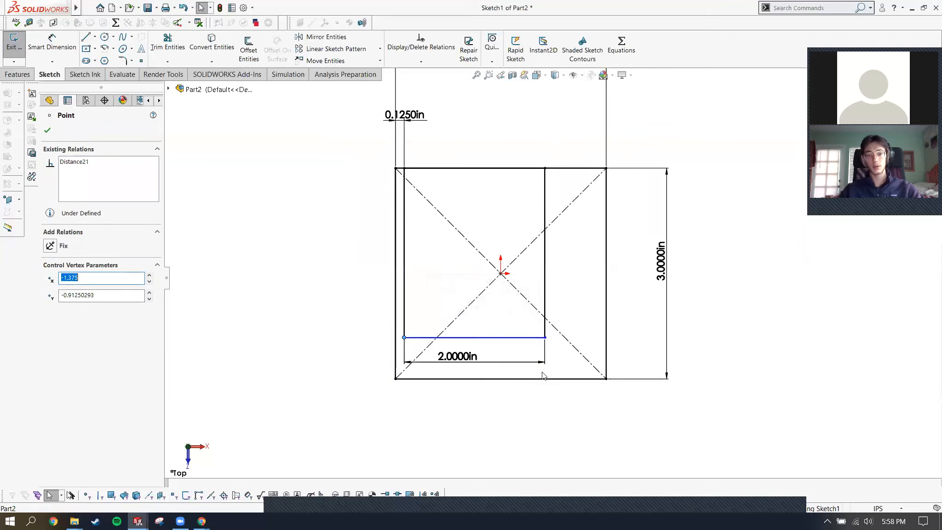
click(559, 372)
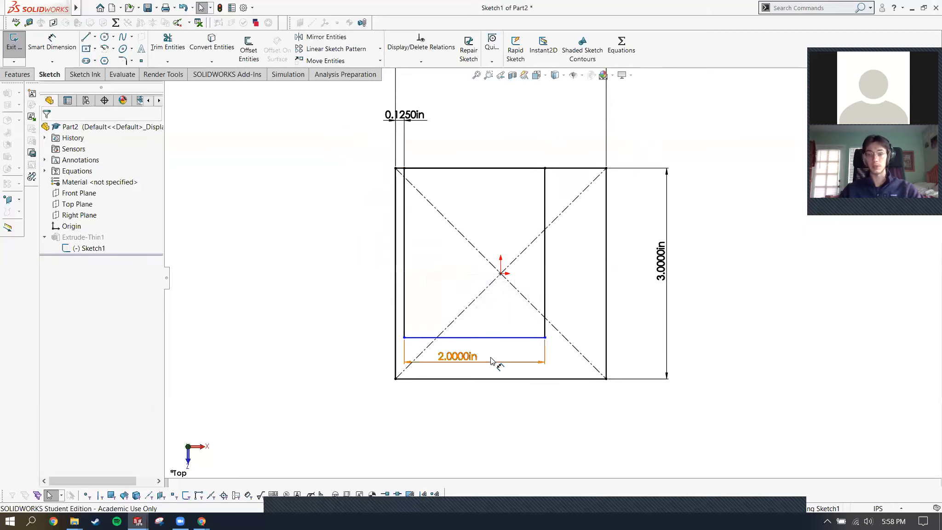
Dimension the gap between the bottom edges of the inner and outer rectangles as 0.125 in.
click(471, 339)
key(d)
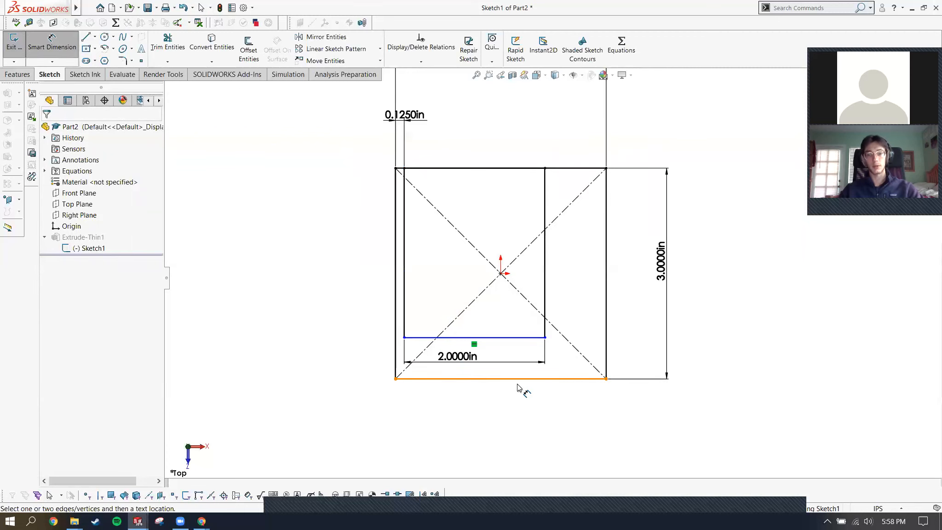
click(522, 381)
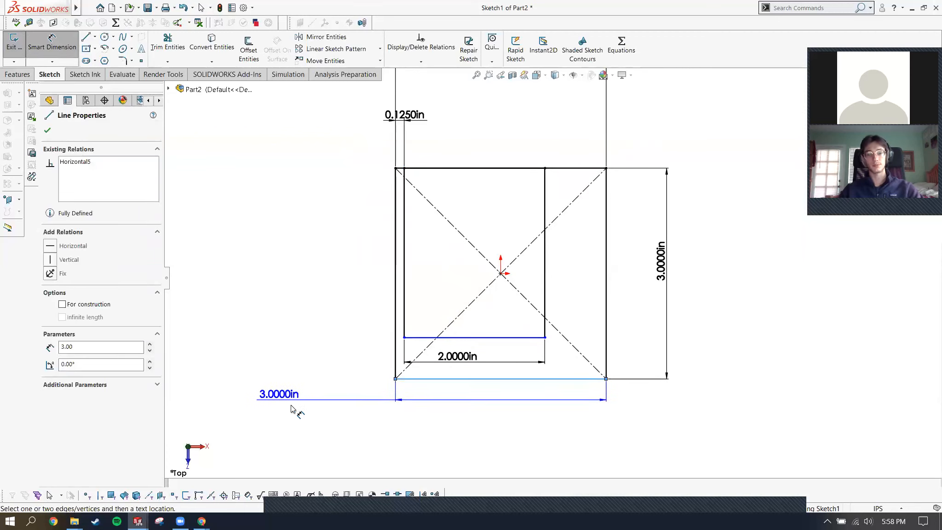
click(413, 337)
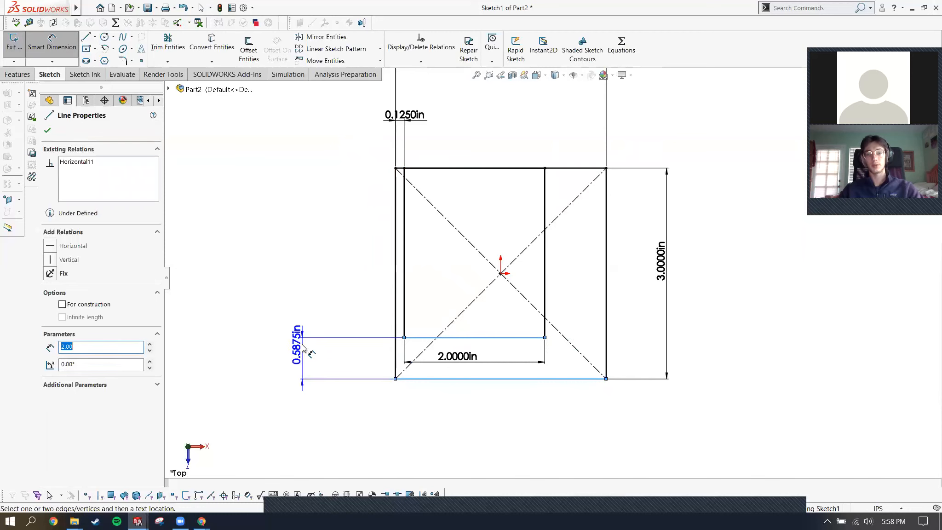
click(311, 357)
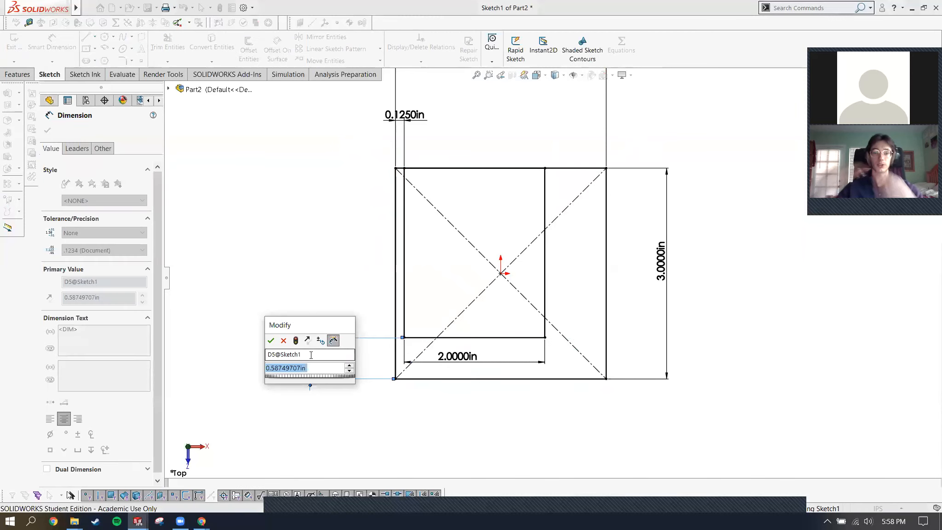
text(.125)
key(Return)
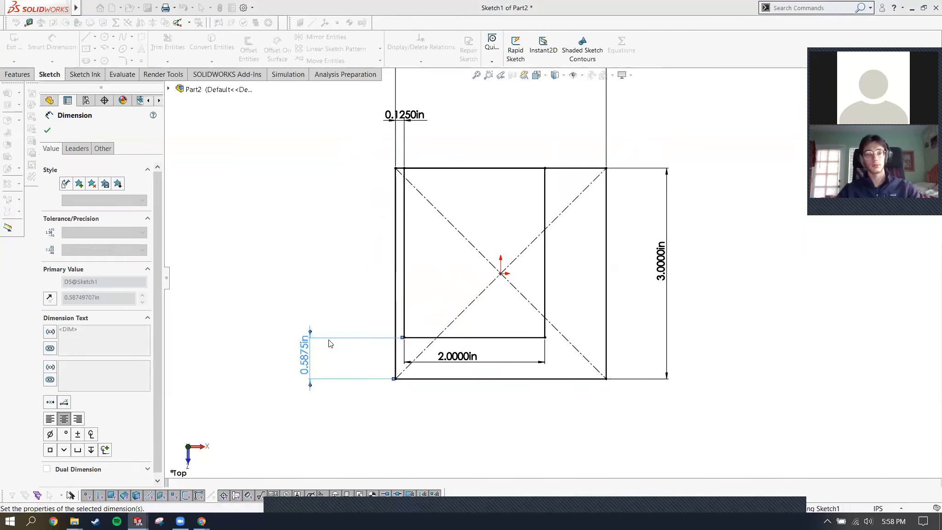
key(Escape)
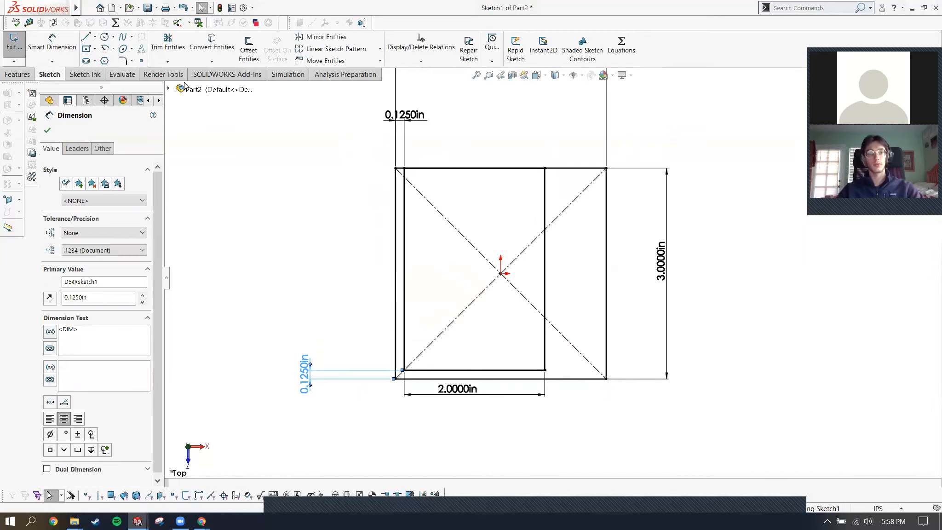
Sketch two horizontal lines from the inner rectangle's right side to the outer right edge, one near mid-height and one extending the inner bottom edge.
click(86, 36)
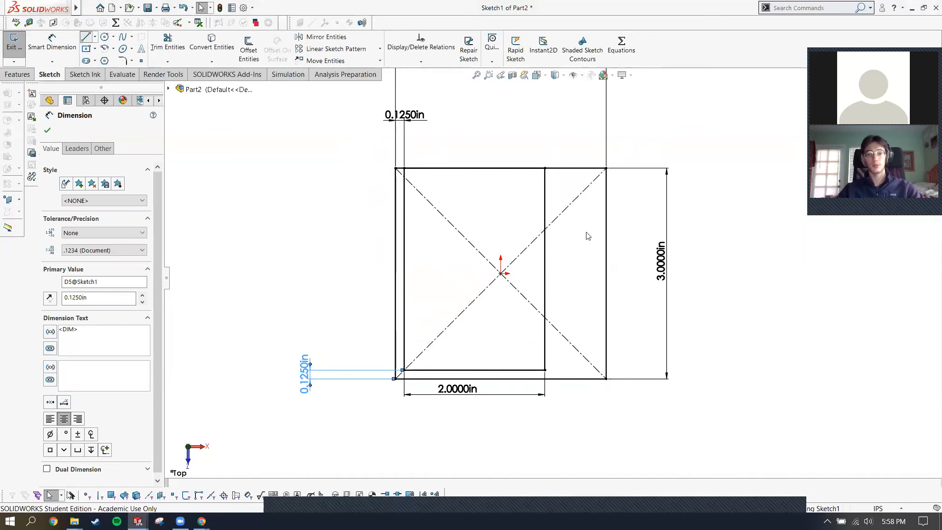
click(544, 264)
click(606, 264)
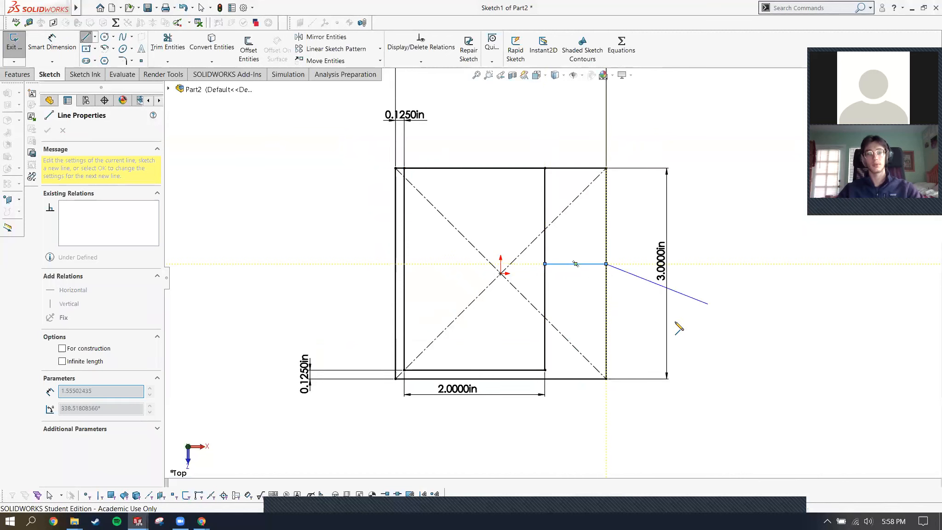
key(Escape)
key(l)
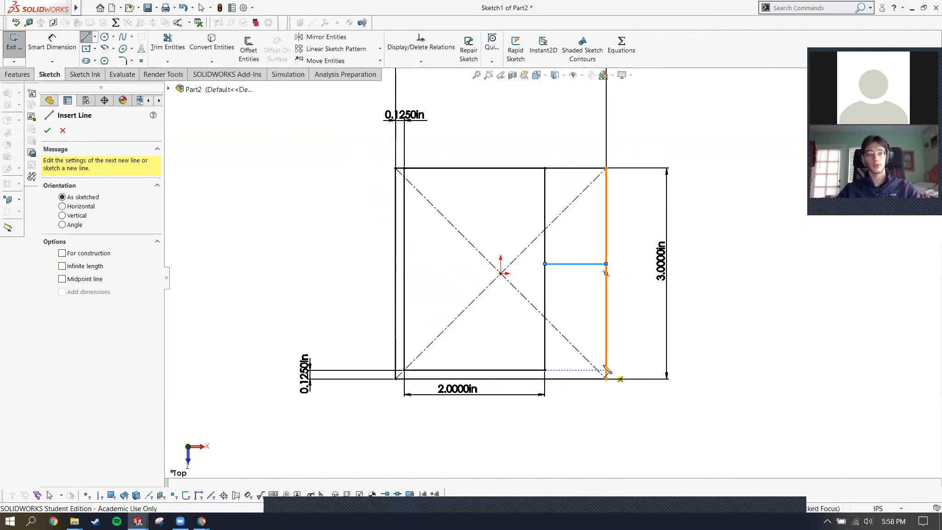
drag(606, 370, 544, 369)
key(Escape)
Trim the inner rectangle's right edge below the mid-height horizontal line.
key(t)
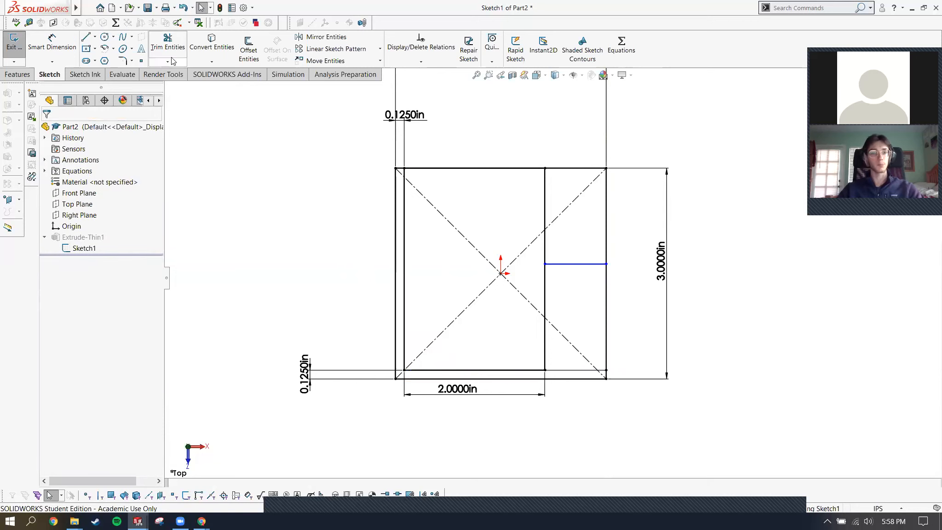
drag(552, 291, 534, 316)
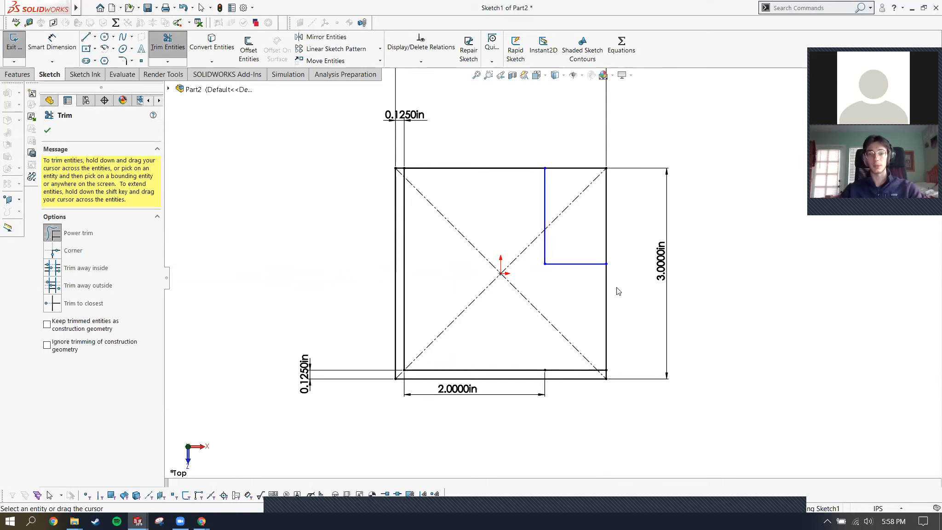
key(Escape)
Sketch a vertical line along the outer rectangle's right edge, joining the ends of the two short horizontal lines.
key(s)
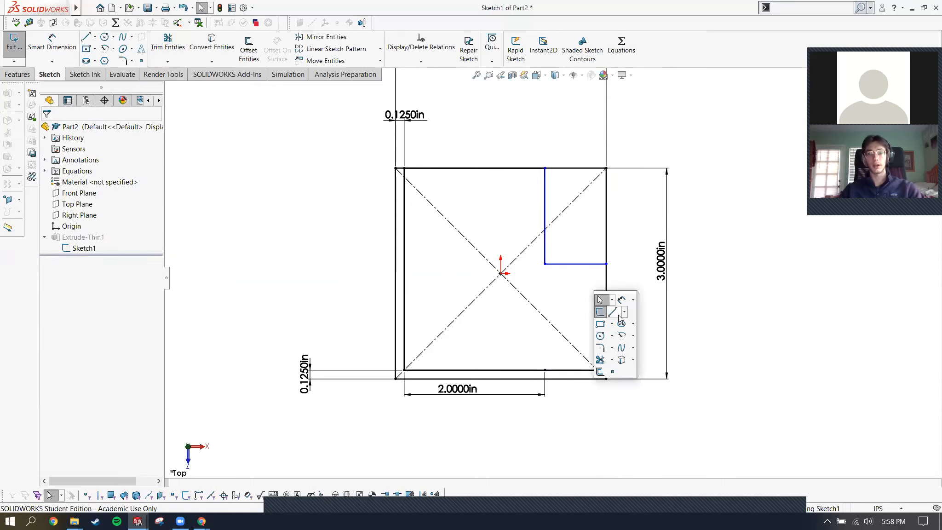
click(613, 312)
drag(606, 264, 606, 369)
key(Escape)
key(Escape)
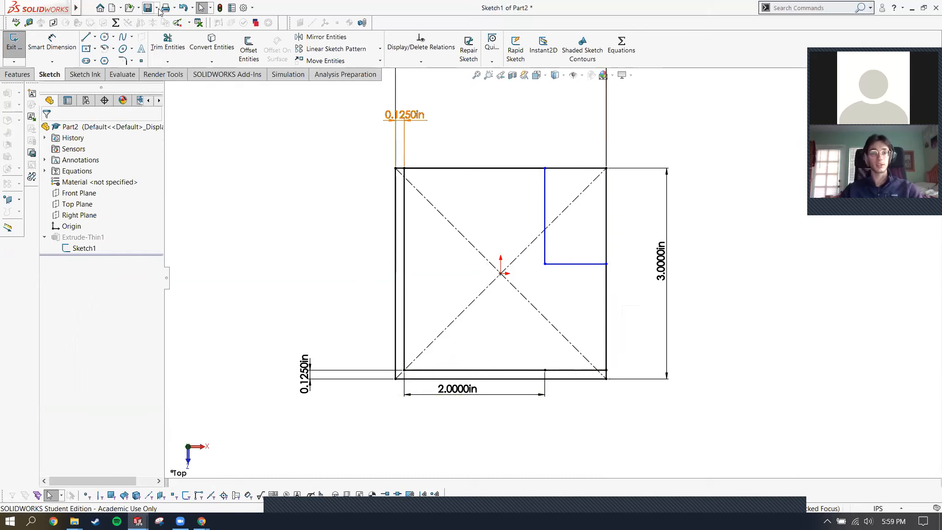
Turn on Shaded Sketch Contours to examine the closed regions of the sketch, and turn it off again.
click(106, 8)
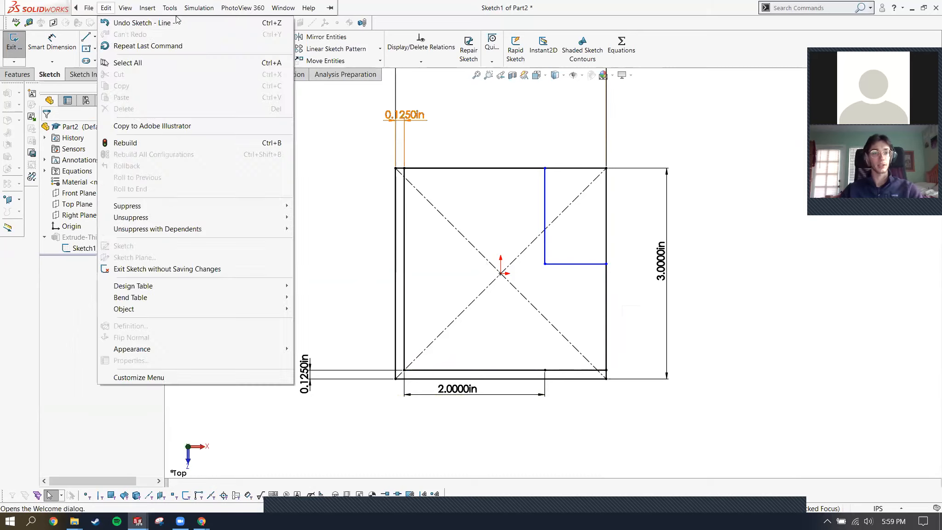
mouse_move(170, 8)
mouse_move(230, 302)
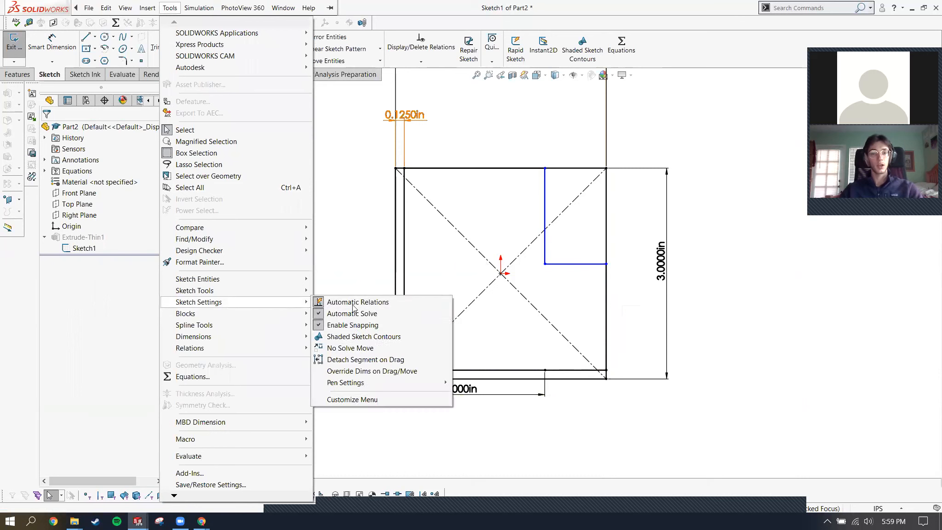
click(379, 340)
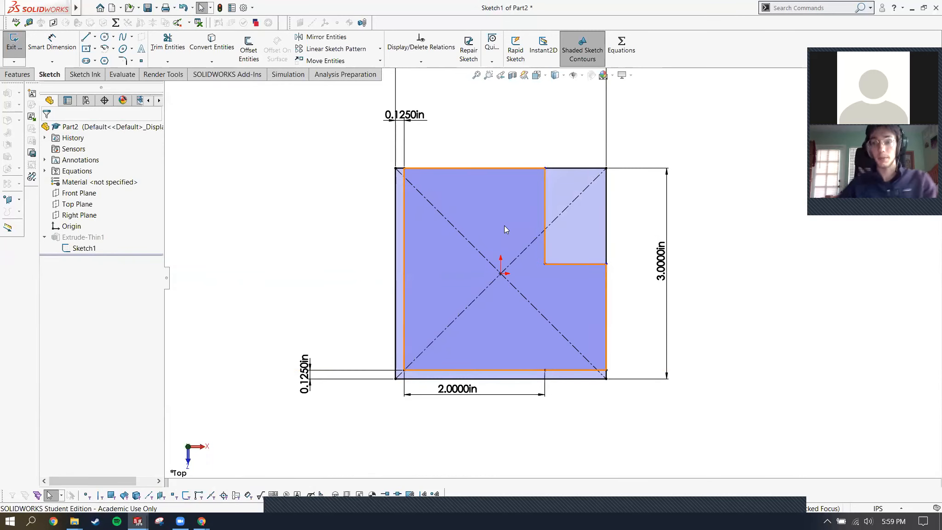
click(88, 7)
mouse_move(170, 8)
mouse_move(276, 301)
click(363, 336)
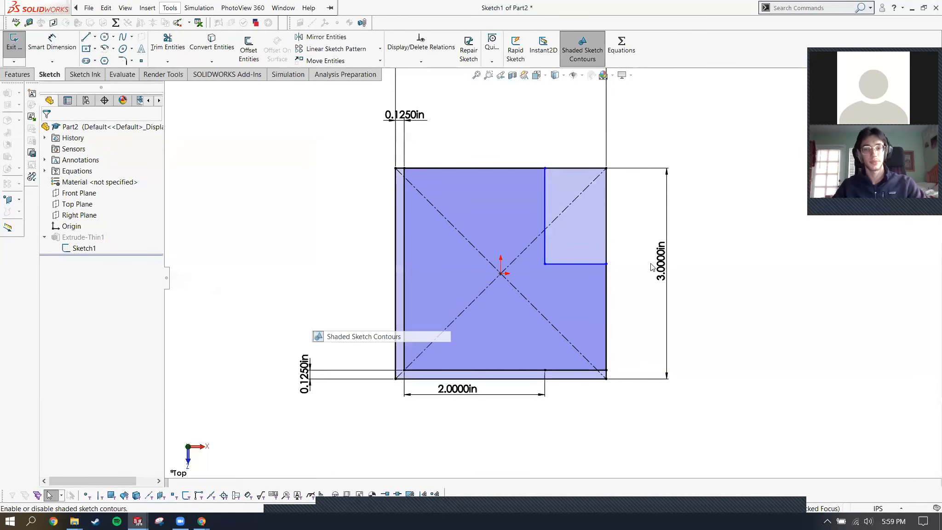
Dimension the distance between the mid-height horizontal line and the inner bottom line as 1 in.
click(577, 264)
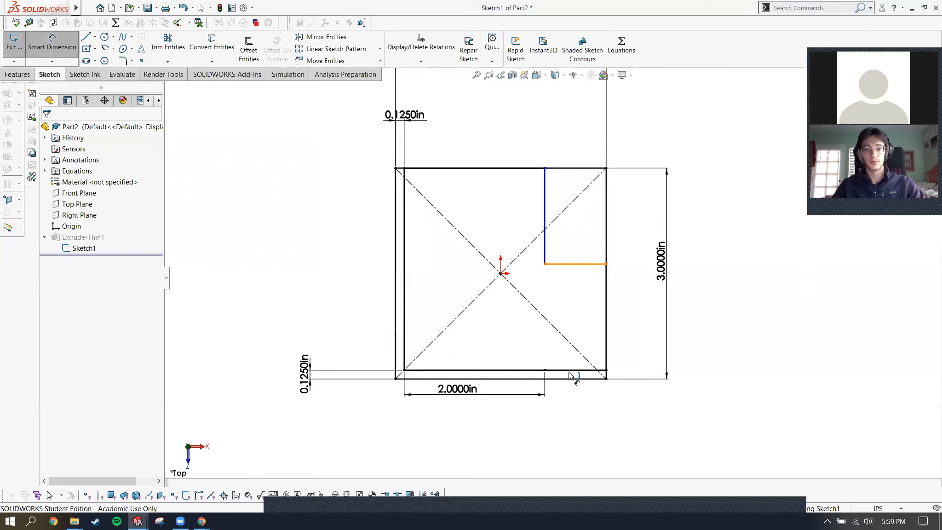
click(575, 370)
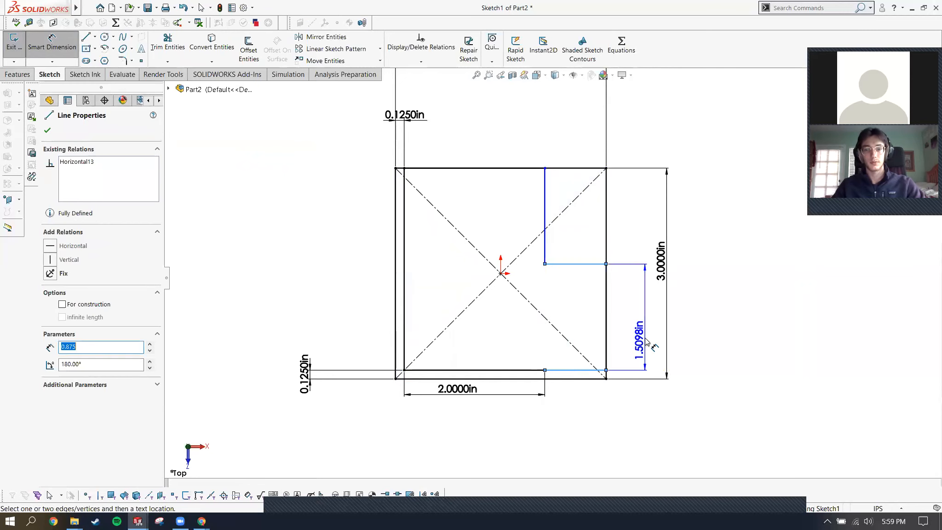
click(663, 309)
text(1)
key(Return)
click(545, 190)
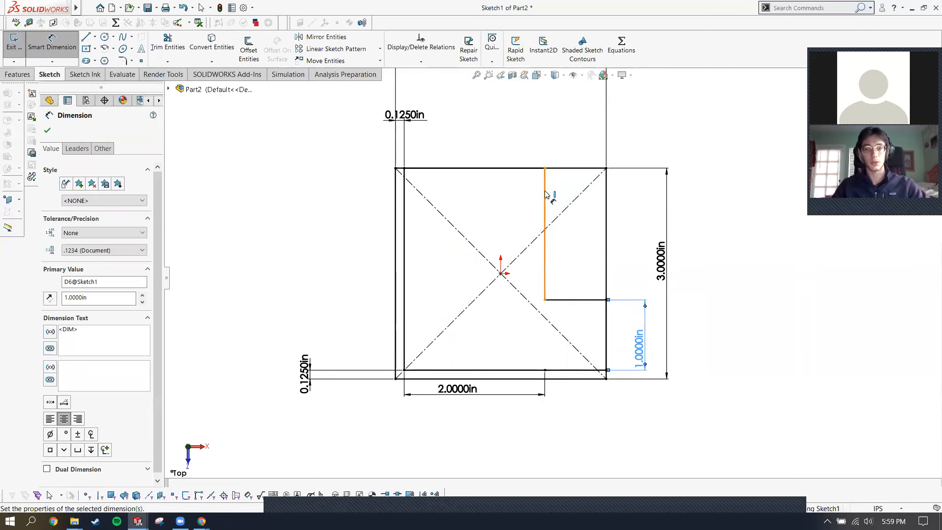
click(406, 212)
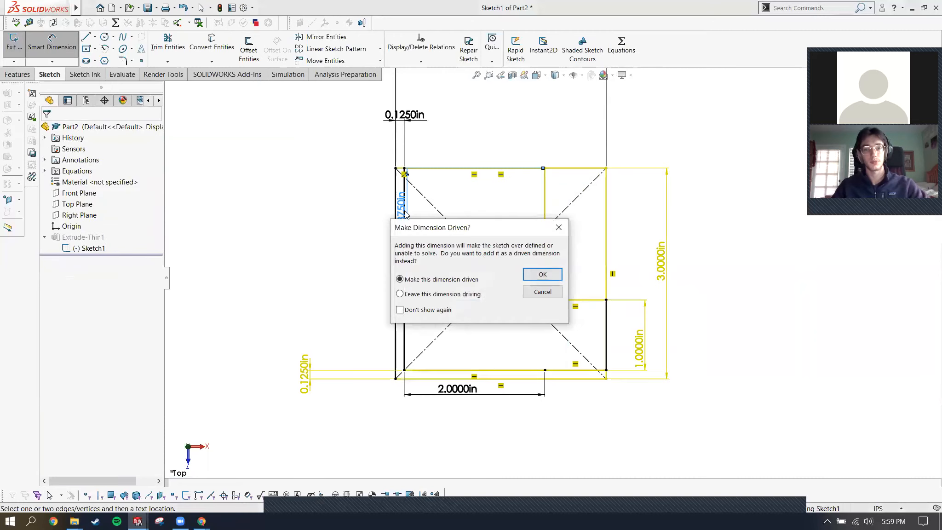
click(544, 292)
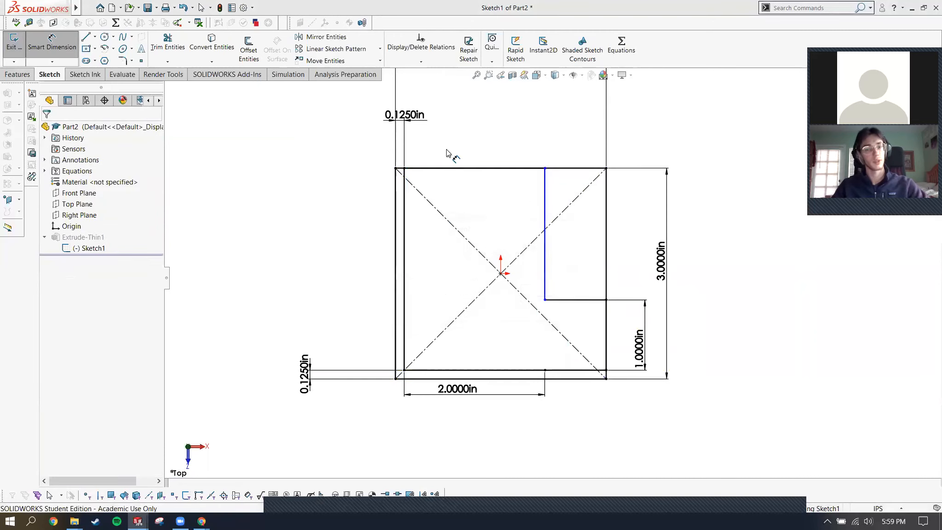
Dimension the distance between the inner left edge and the short inner vertical line as 1 in.
click(544, 197)
click(404, 184)
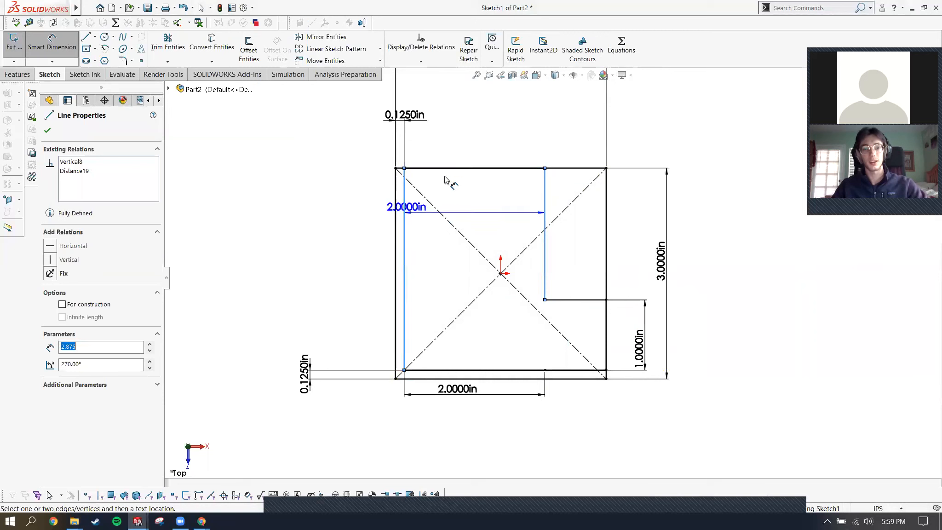
click(540, 121)
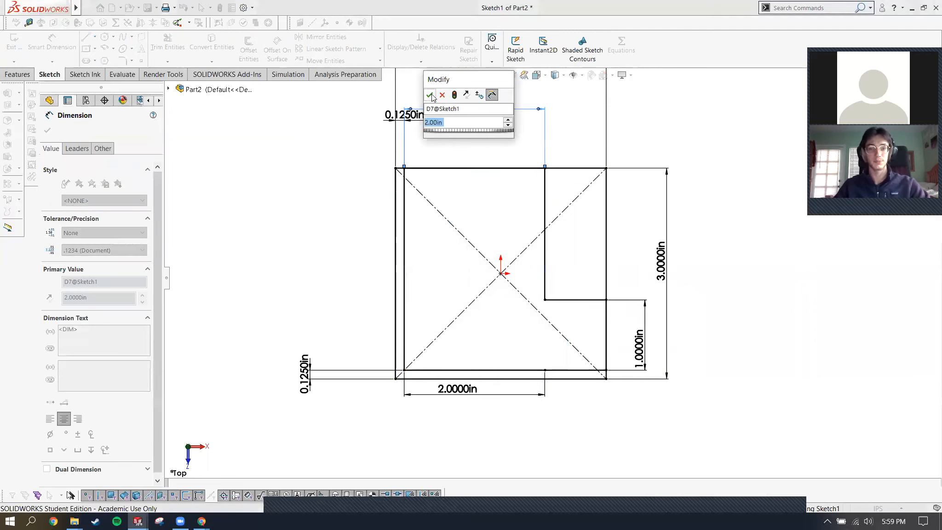
text(1)
click(430, 95)
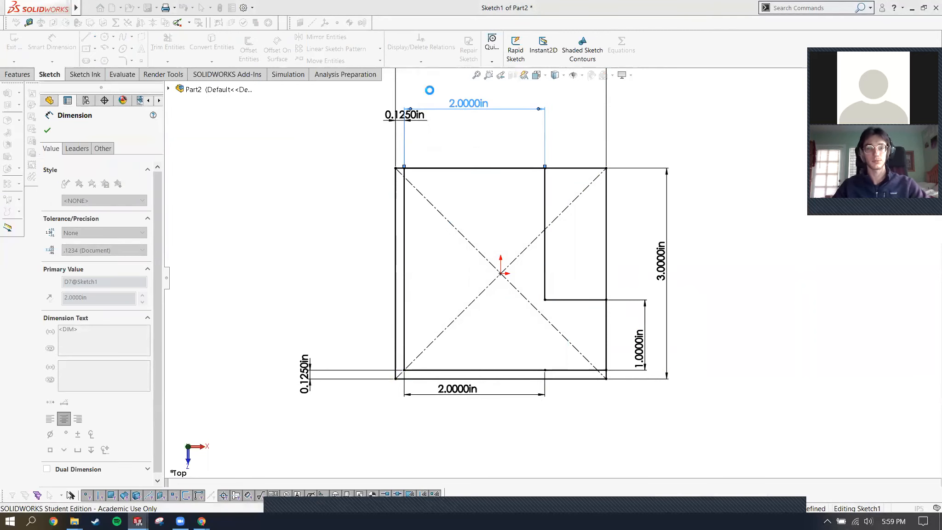
key(Escape)
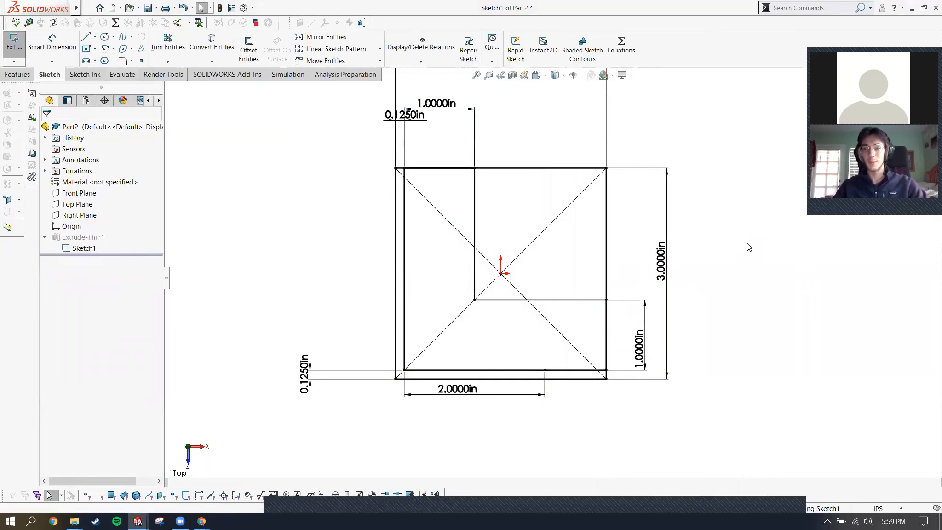
Exit the sketch and dismiss the rebuild error report.
scroll(615, 294, up, 2)
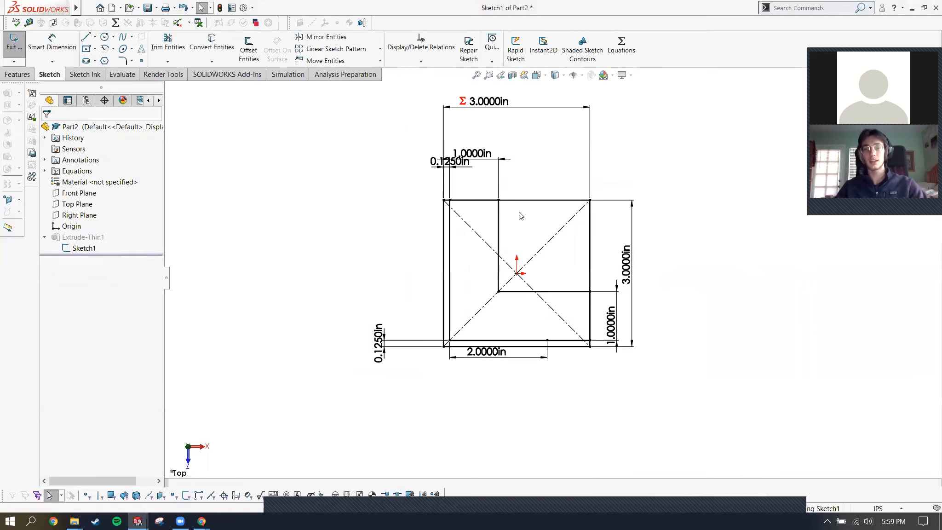
scroll(519, 212, down, 1)
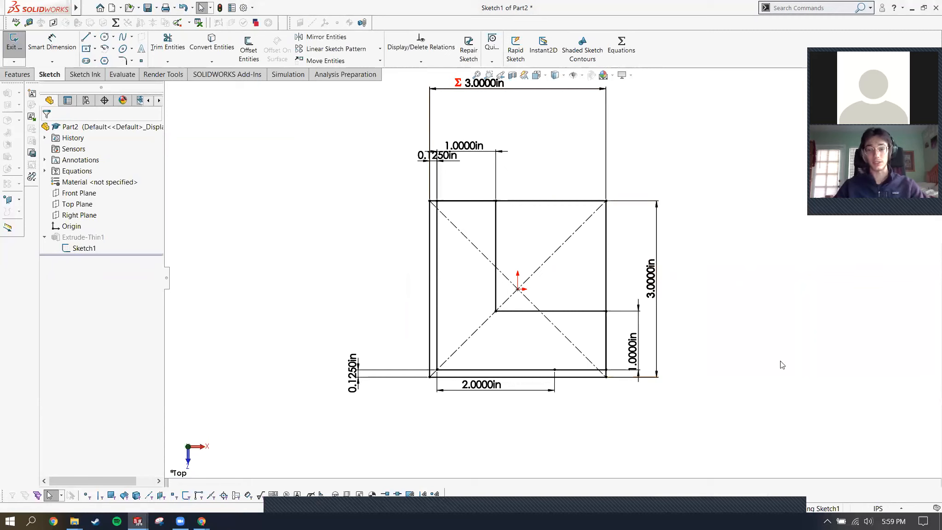
scroll(533, 206, up, 1)
scroll(534, 206, down, 1)
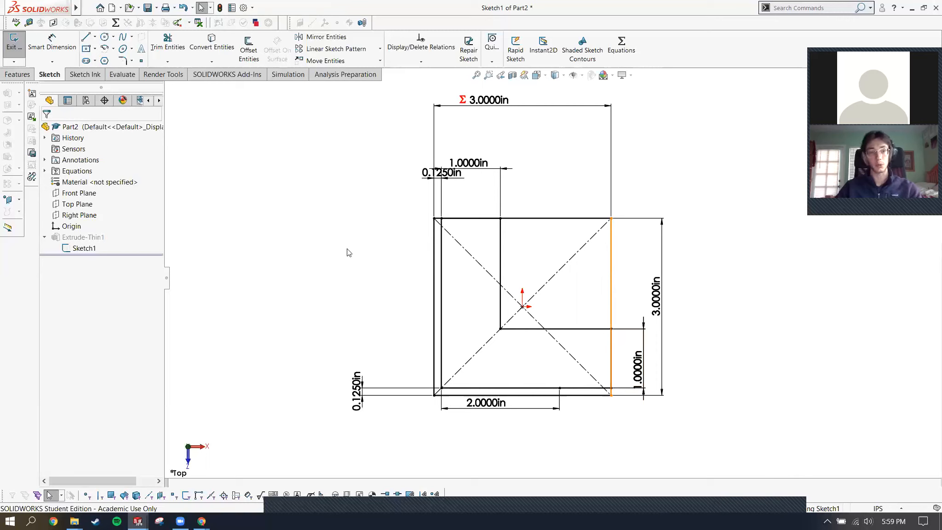
click(18, 74)
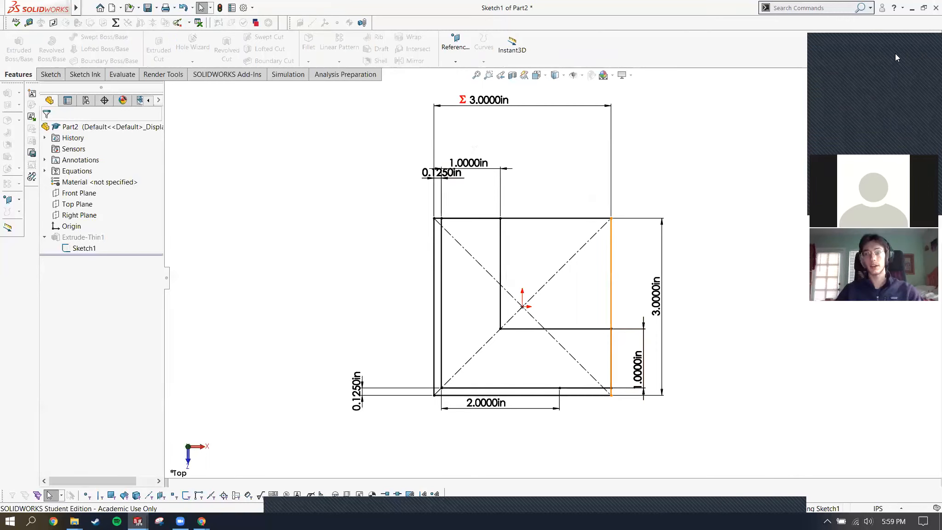
click(900, 92)
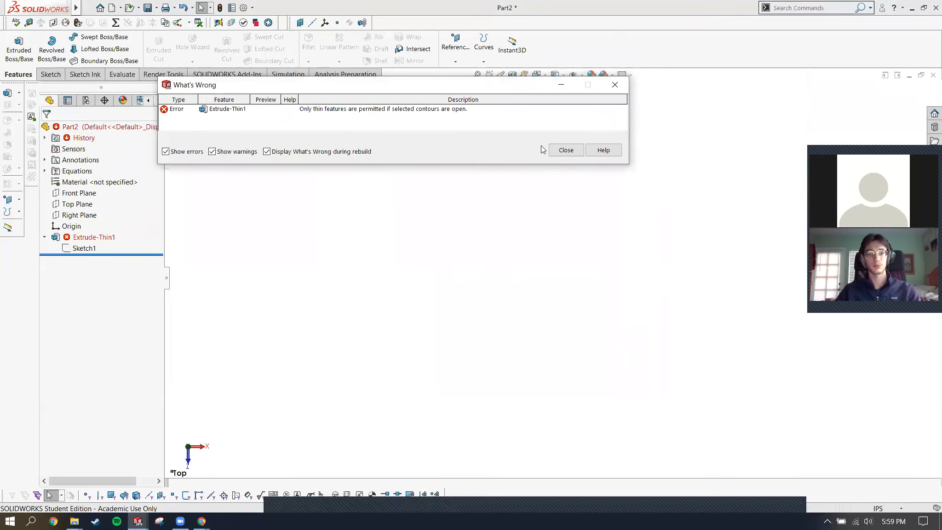
click(577, 153)
Delete the failed Extrude-Thin1 feature while keeping its sketch.
right_click(97, 237)
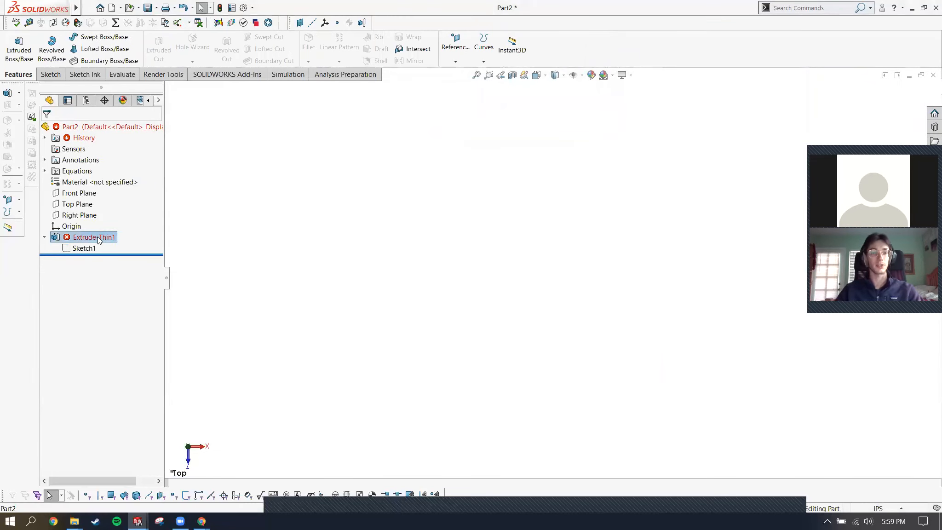
click(150, 302)
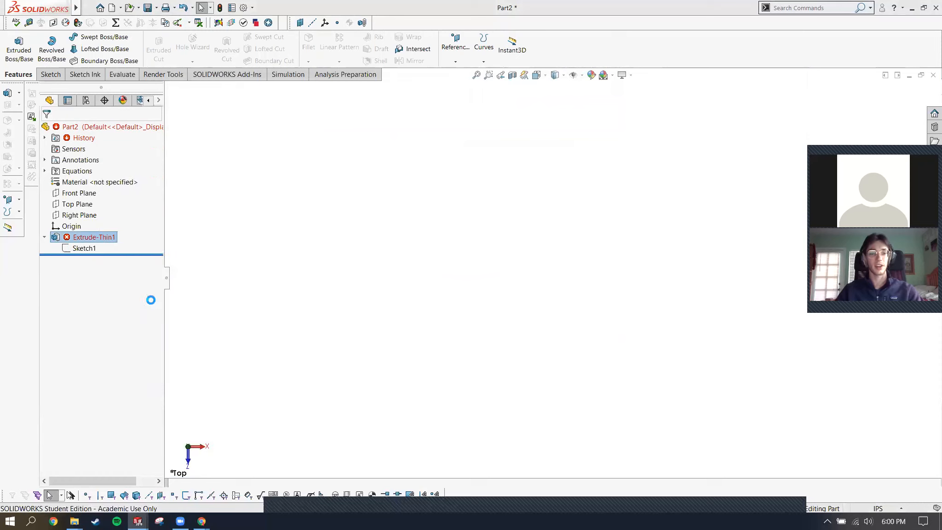
click(538, 203)
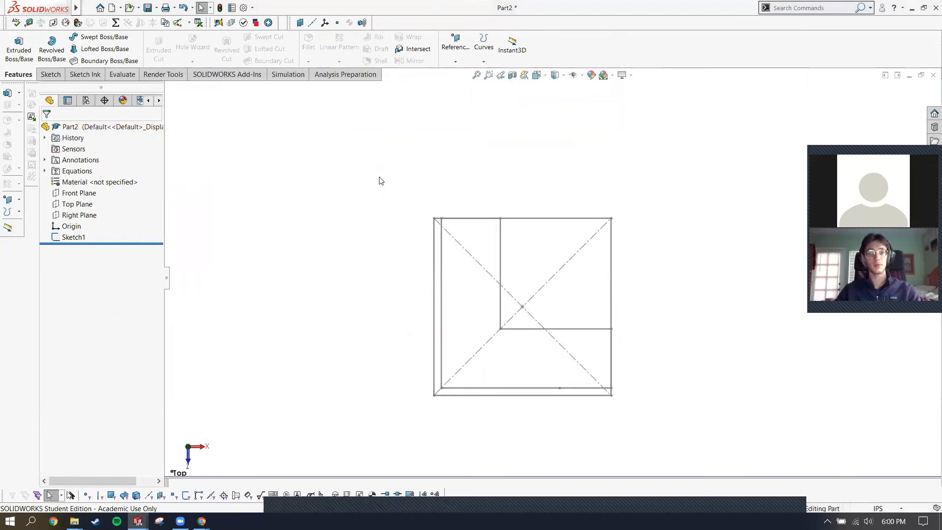
Start an Extruded Boss from Sketch1 and select its border, L-shaped and square regions as contours.
click(63, 236)
click(187, 182)
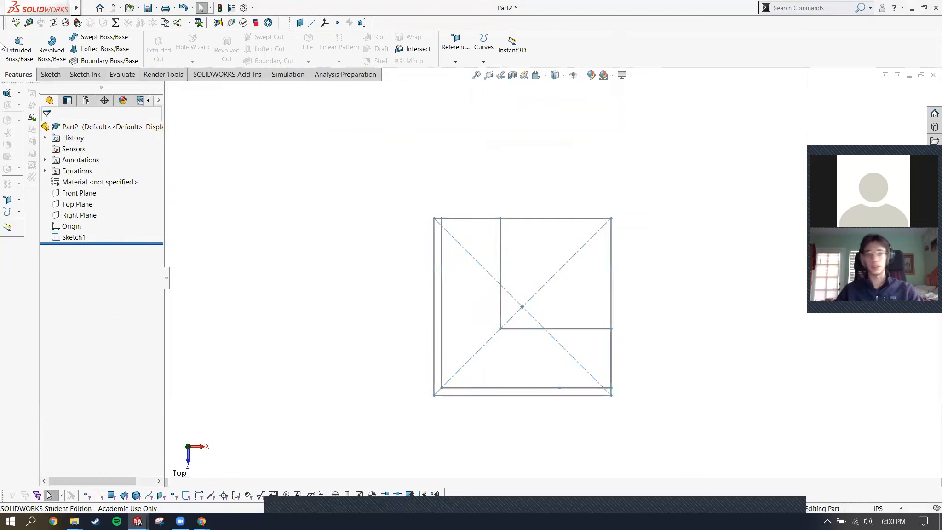
click(9, 41)
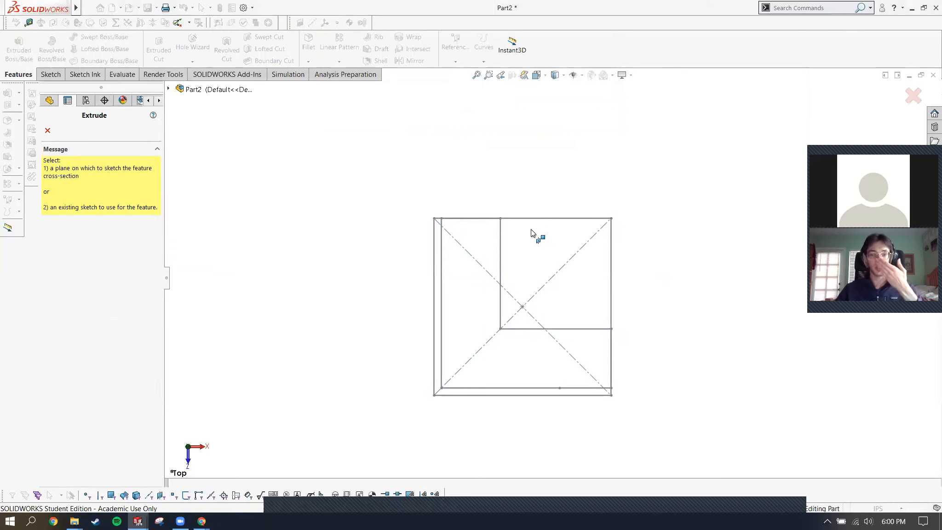
click(169, 89)
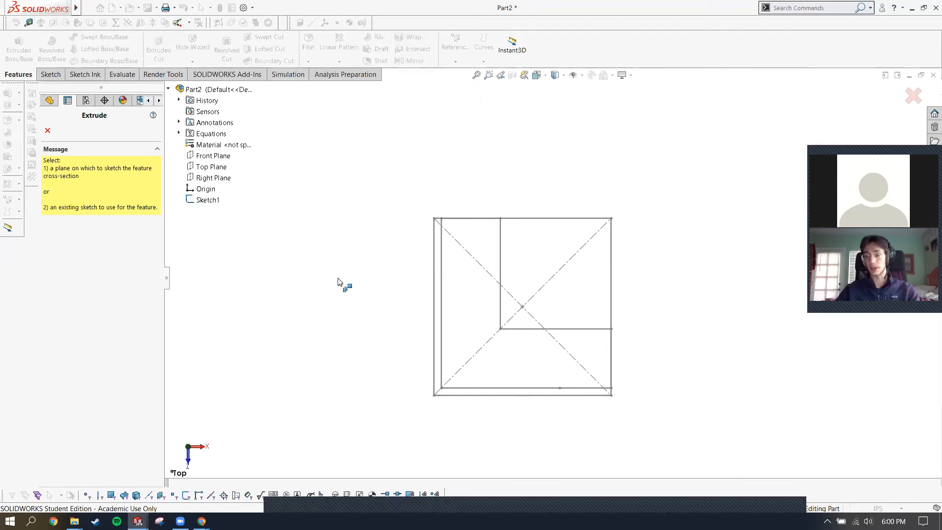
click(205, 201)
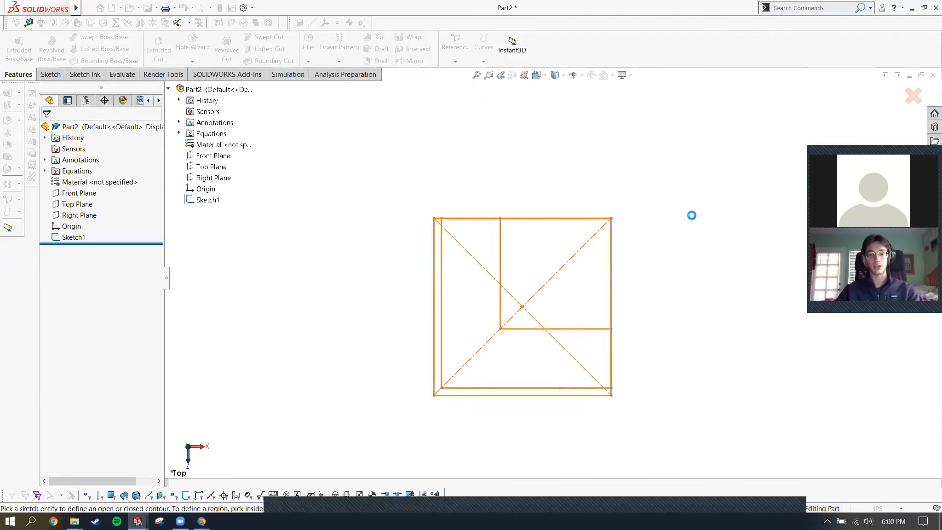
click(92, 339)
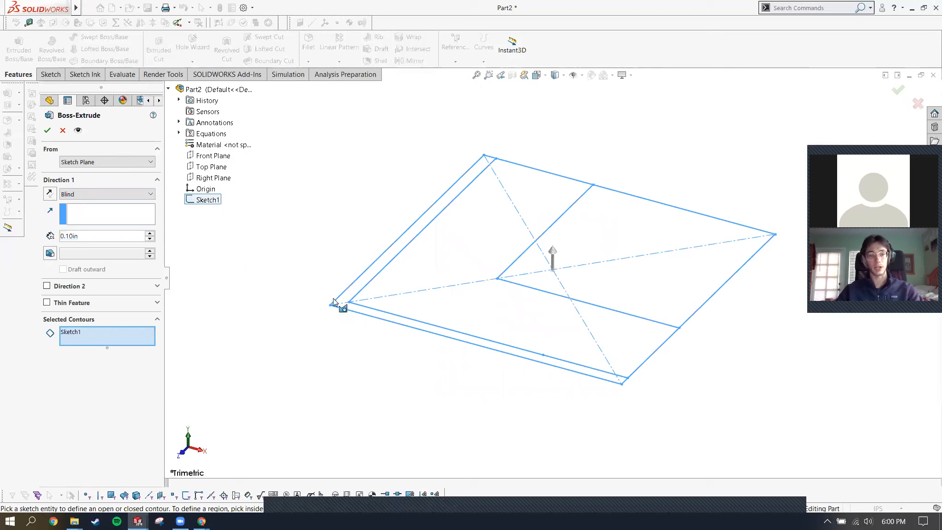
click(447, 204)
click(487, 234)
click(631, 220)
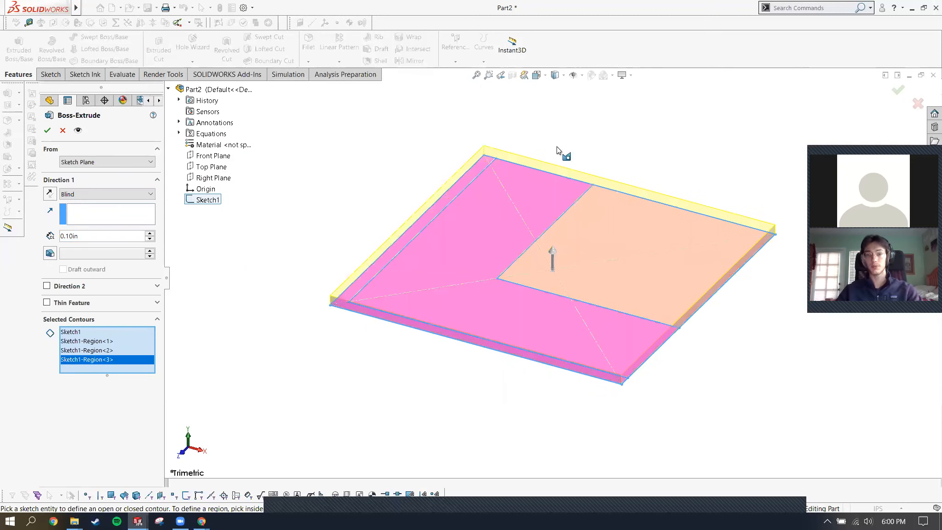
Set the blind extrusion depth to 0.25 in and create the solid plate.
text(0.125)
key(Return)
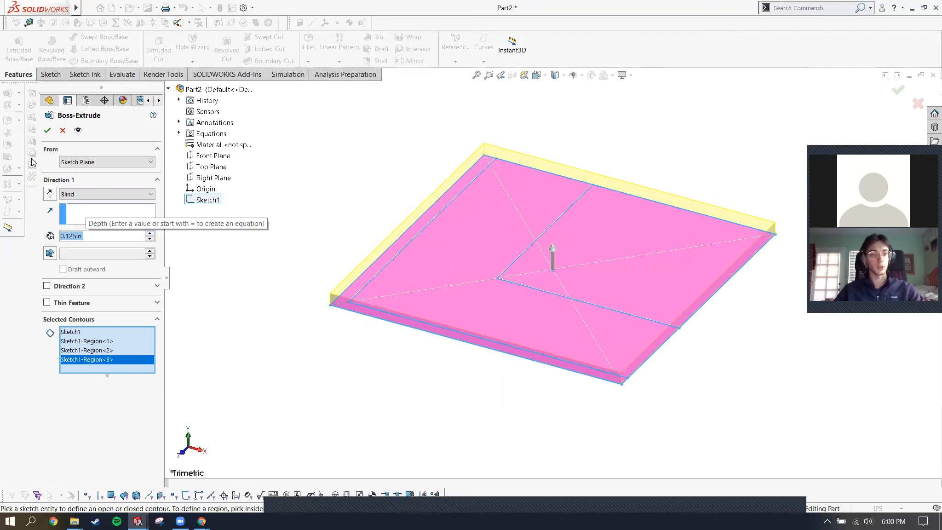
text(0.25)
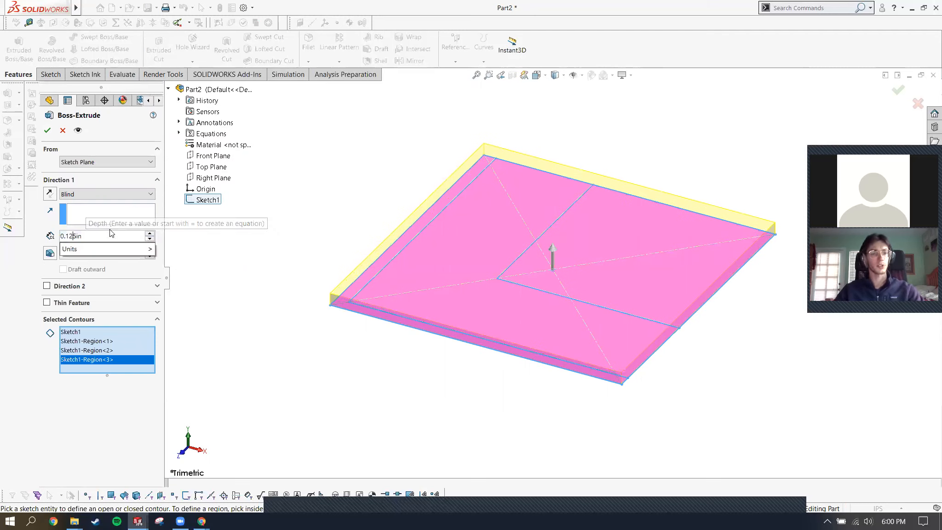
key(Return)
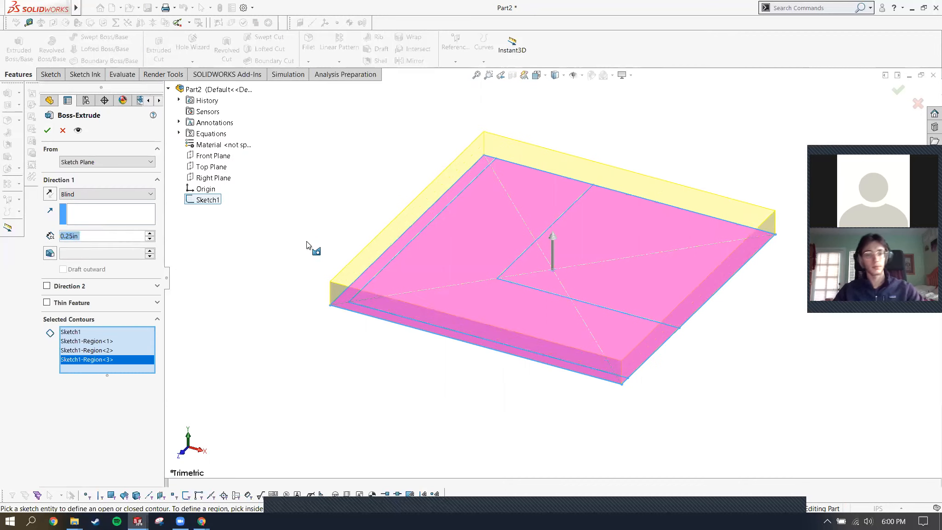
click(46, 131)
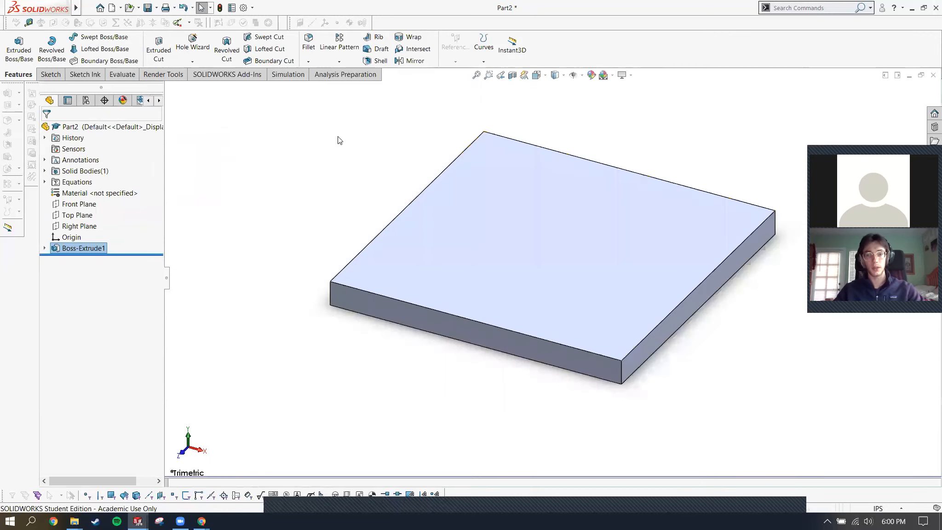
Show Sketch1, used by the plate's extrusion, in the model view.
click(44, 249)
click(91, 259)
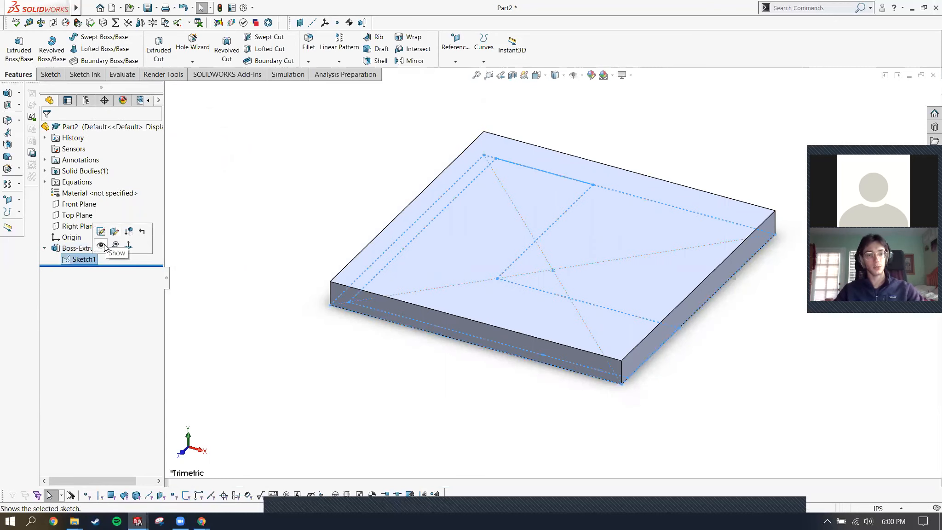
click(101, 245)
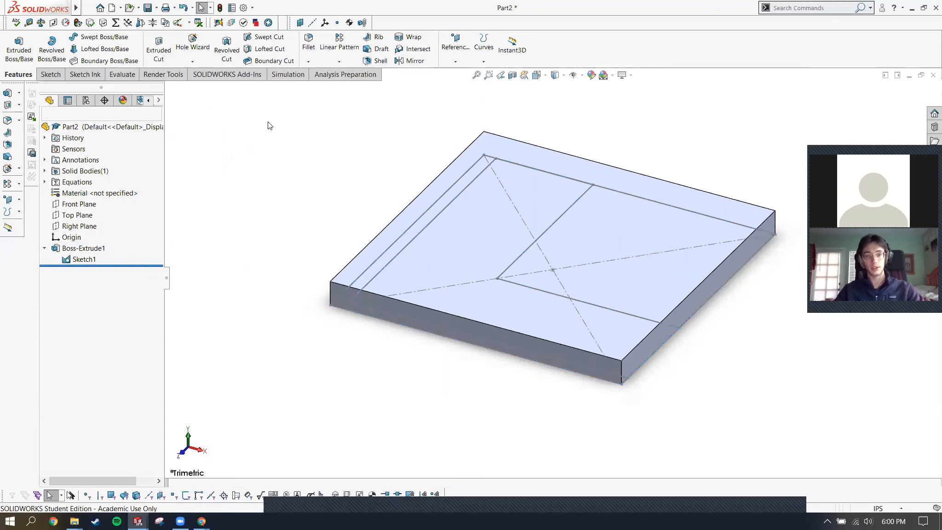
Start an Extruded Cut from Sketch1 and select the L-shaped region as its contour.
click(158, 48)
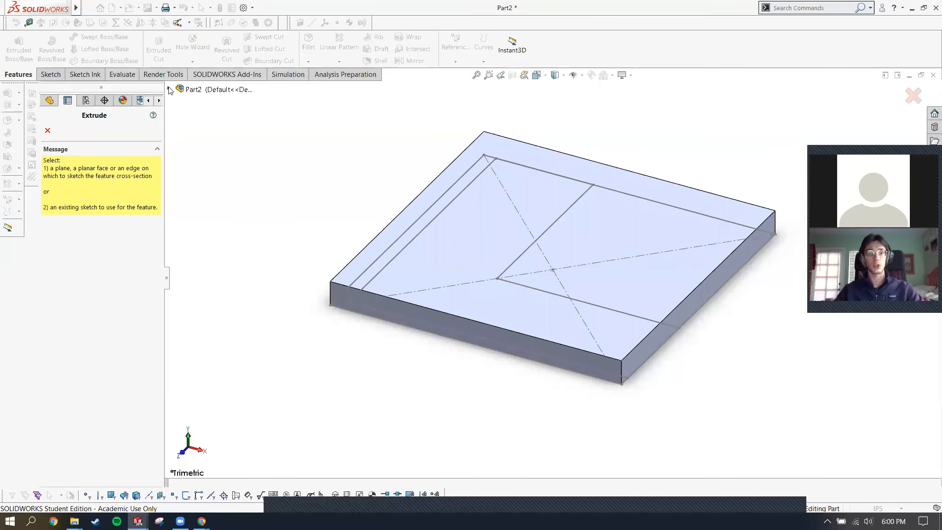
click(168, 89)
click(179, 210)
click(206, 223)
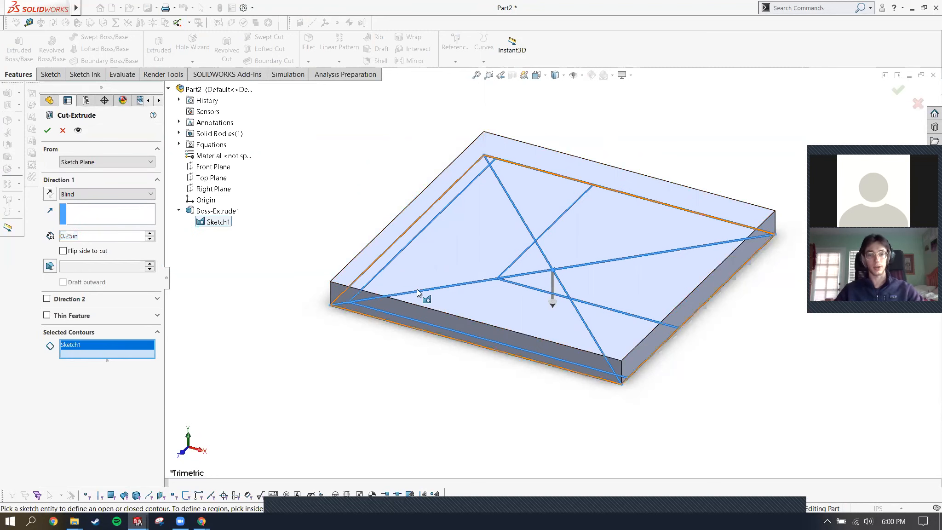
click(459, 253)
Set the cut to start from Surface/Face/Plane, using the plate's top face.
mouse_move(472, 280)
middle_down()
mouse_move(500, 195)
mouse_move(467, 271)
middle_up()
click(128, 163)
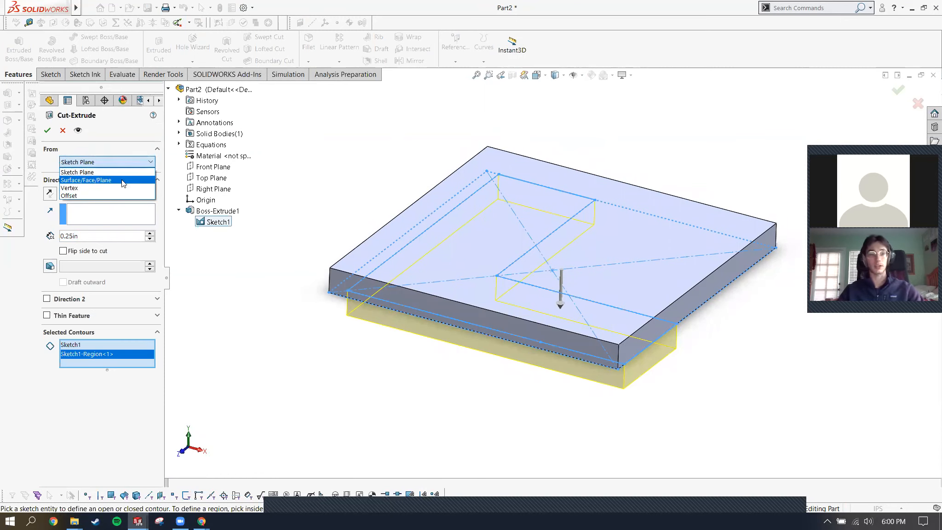
click(123, 180)
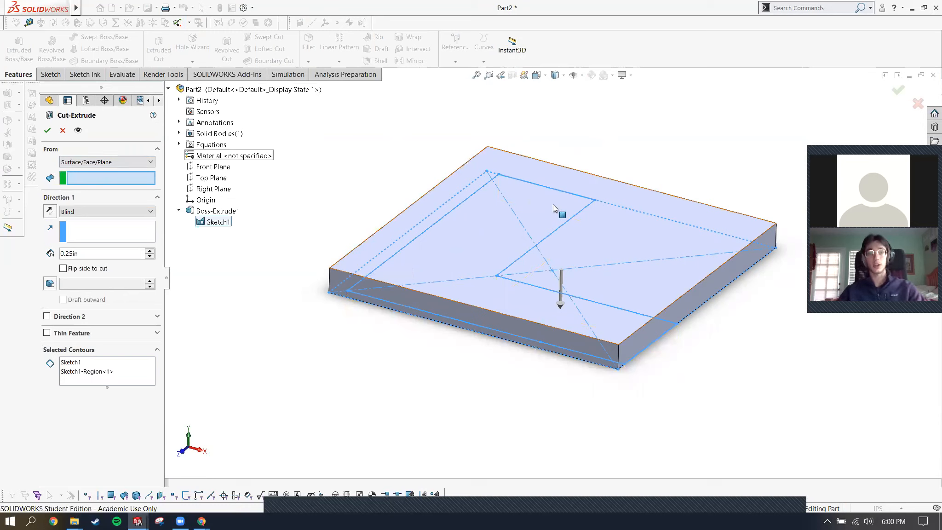
middle_drag(533, 282, 452, 259)
click(454, 259)
middle_drag(423, 199, 386, 238)
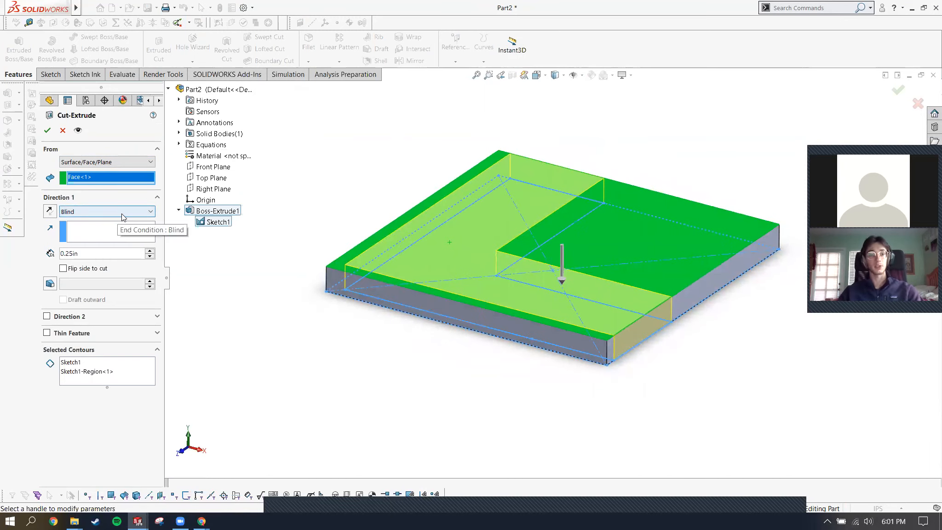
Set the blind cut depth to 0.125 in and create the L-shaped recess.
double_click(68, 252)
text(0.125)
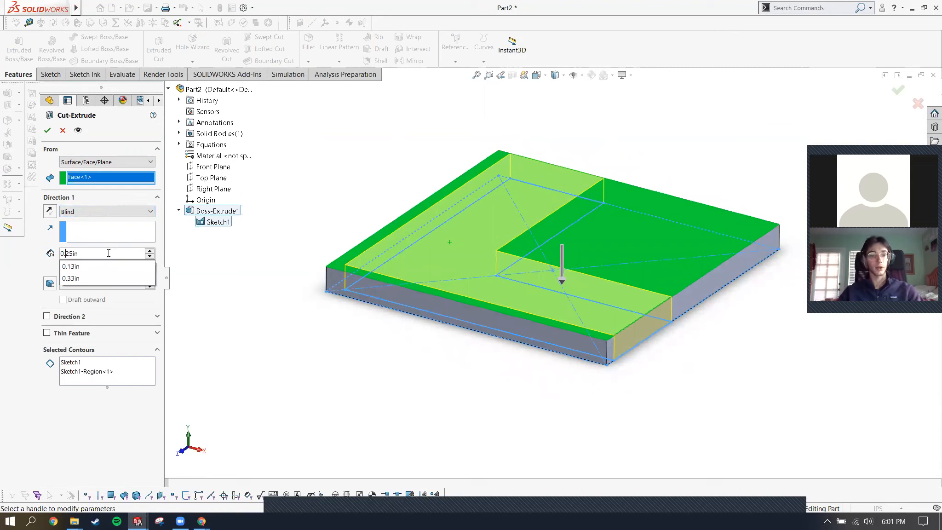
key(Return)
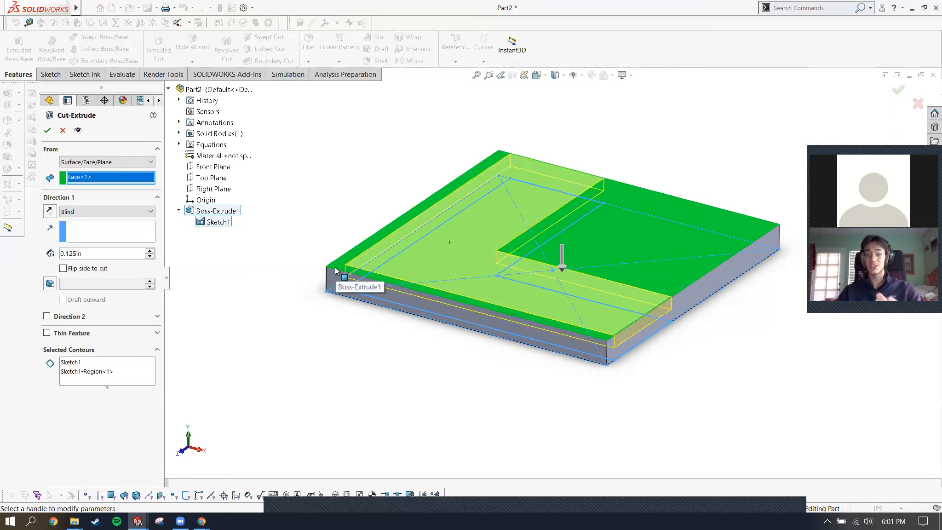
right_click(374, 193)
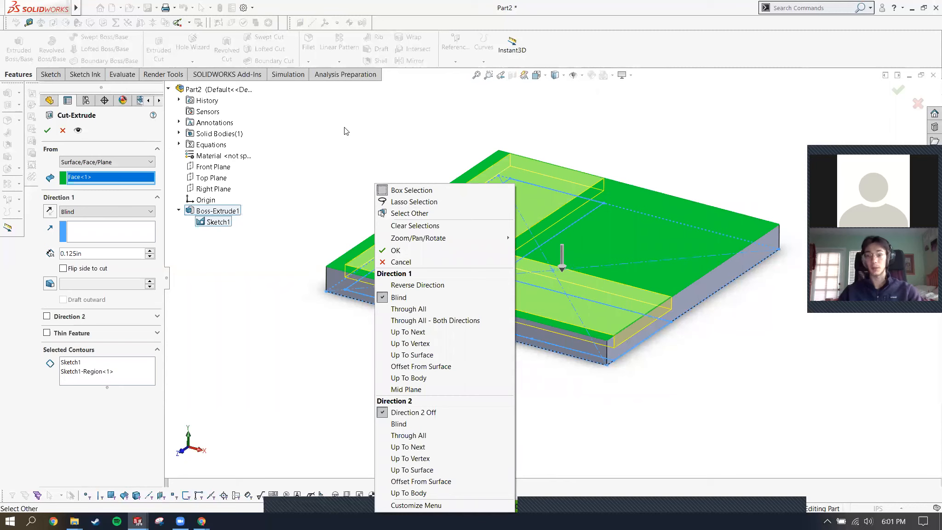
click(407, 251)
middle_drag(620, 271, 593, 248)
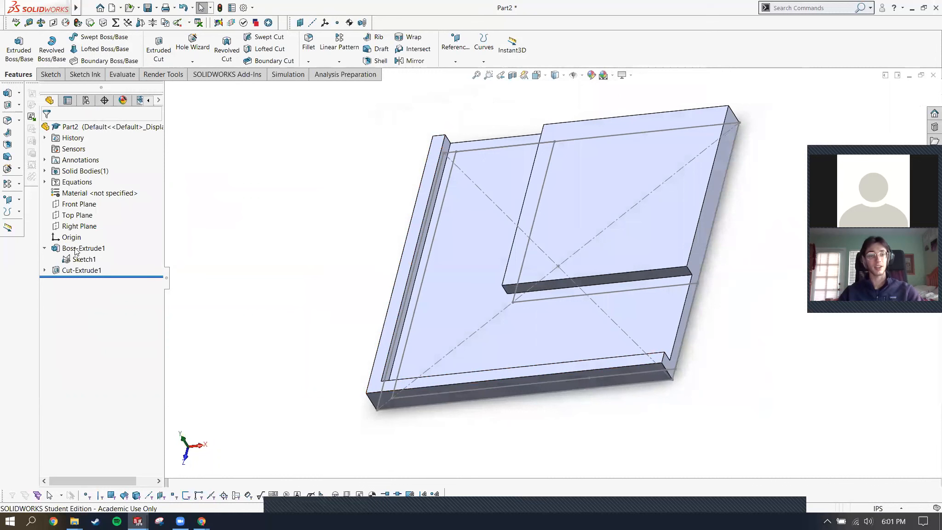
Edit Sketch1 of the base extrusion and open the outer square's 3 in height dimension for modification.
click(84, 259)
click(90, 229)
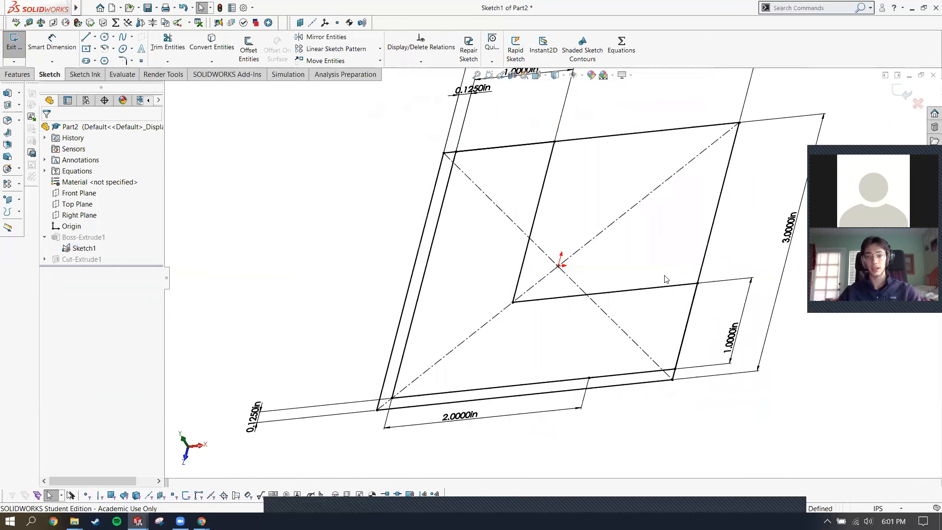
double_click(718, 252)
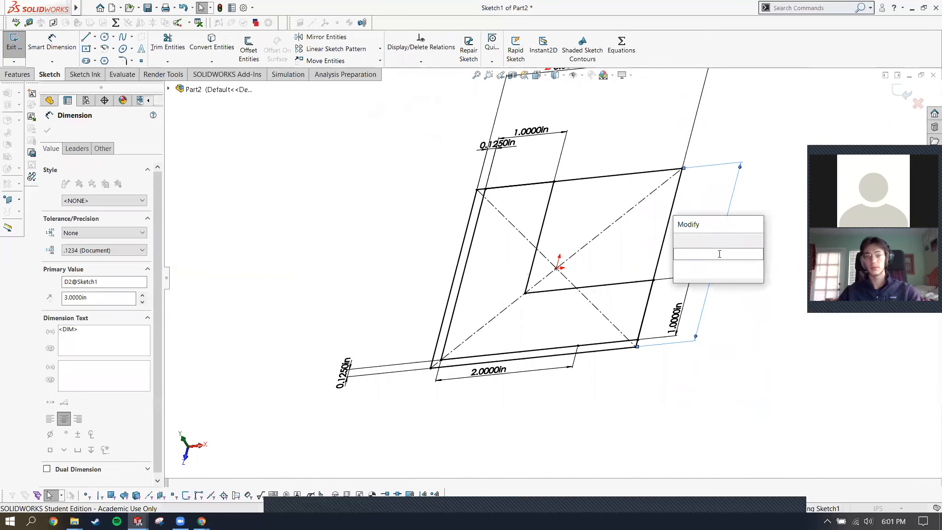
Set the height dimension of the gusset's outer rectangle to 2 in and exit the sketch.
text(2)
key(Return)
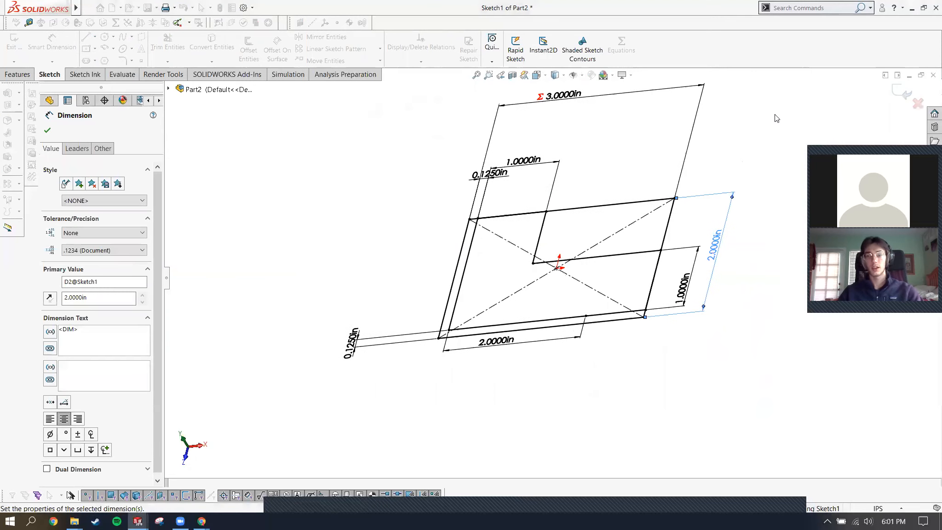
click(777, 118)
click(903, 93)
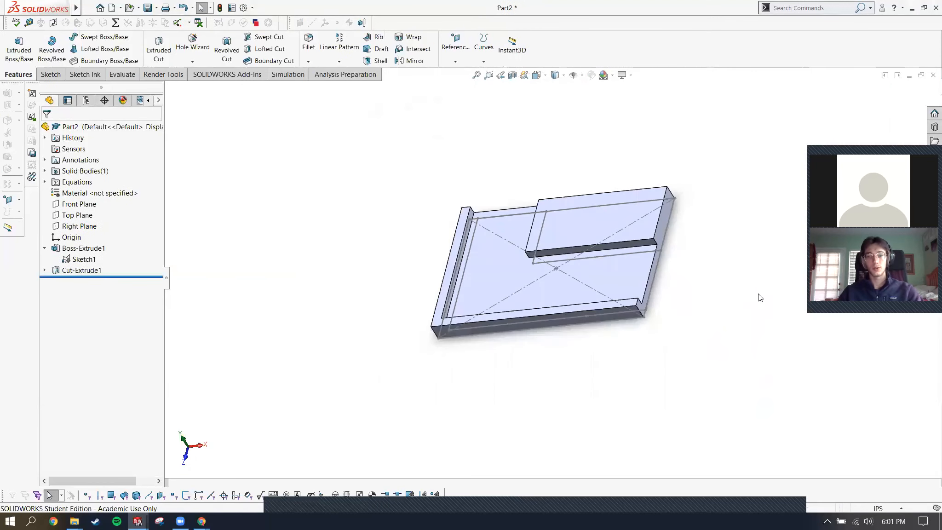
Hide Sketch1 so only the solid gusset is displayed.
middle_drag(651, 292, 565, 298)
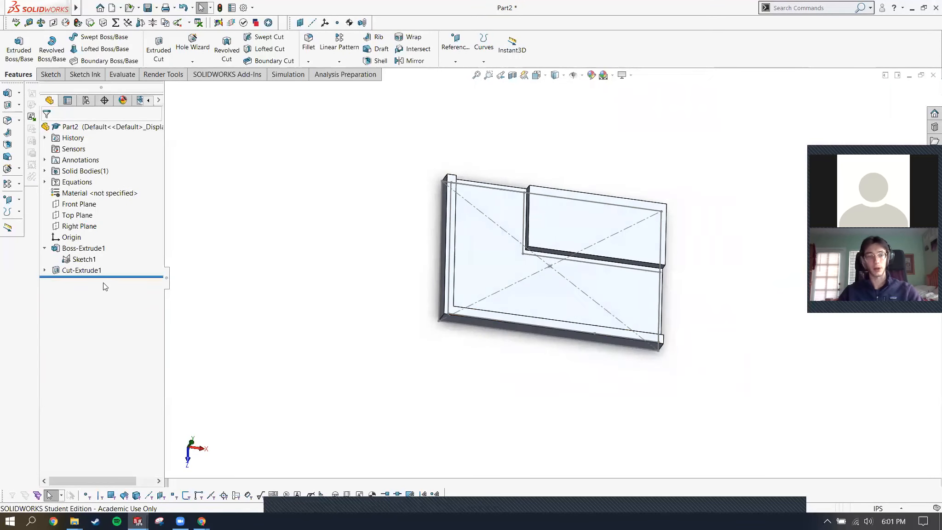
right_click(80, 259)
click(212, 231)
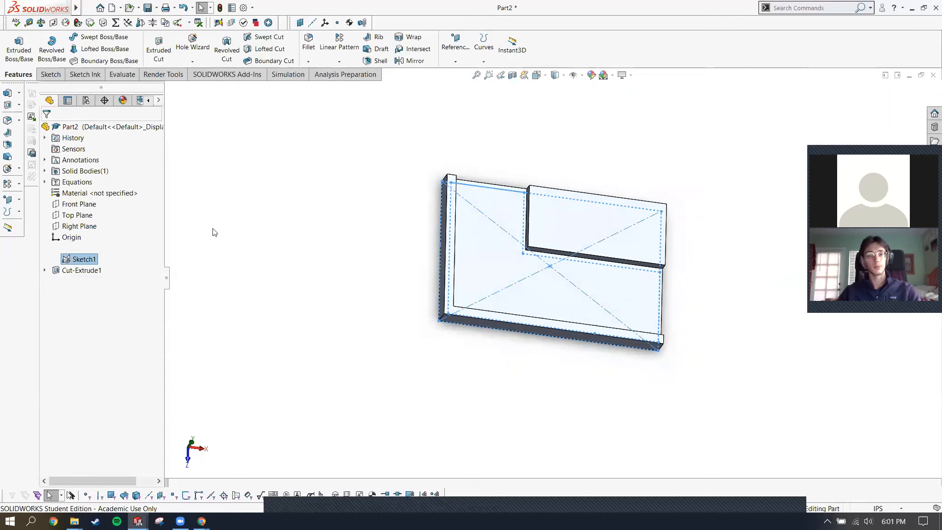
middle_drag(594, 212, 637, 238)
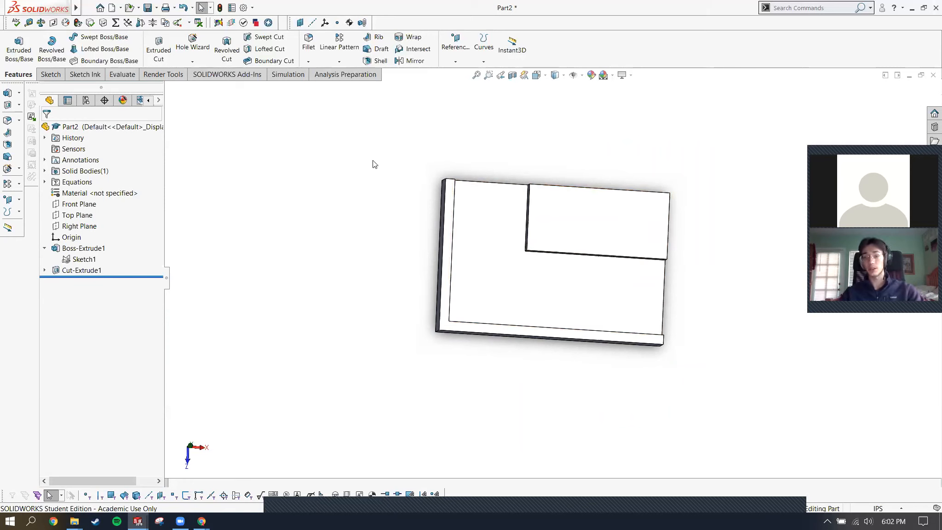
Save the part as Gusset-L in the Solidworks Fluency Webinar folder.
click(314, 63)
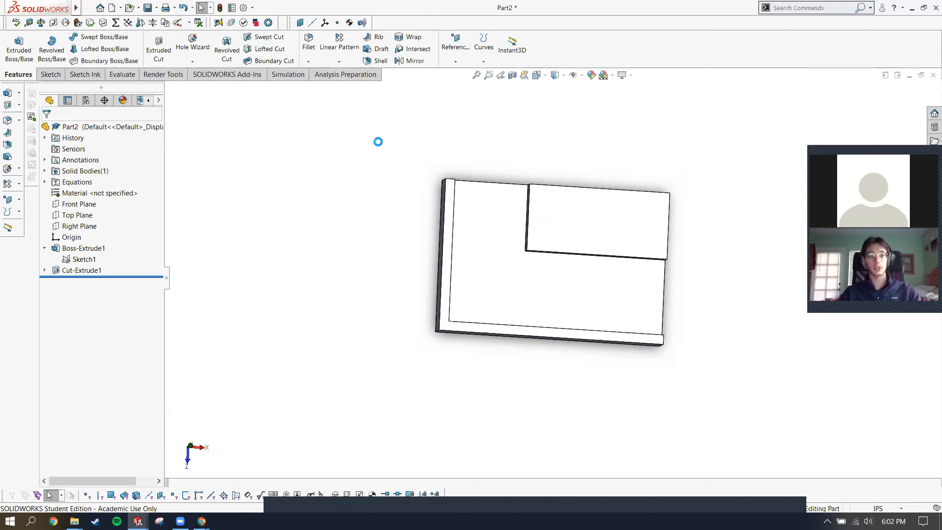
text(Gusst)
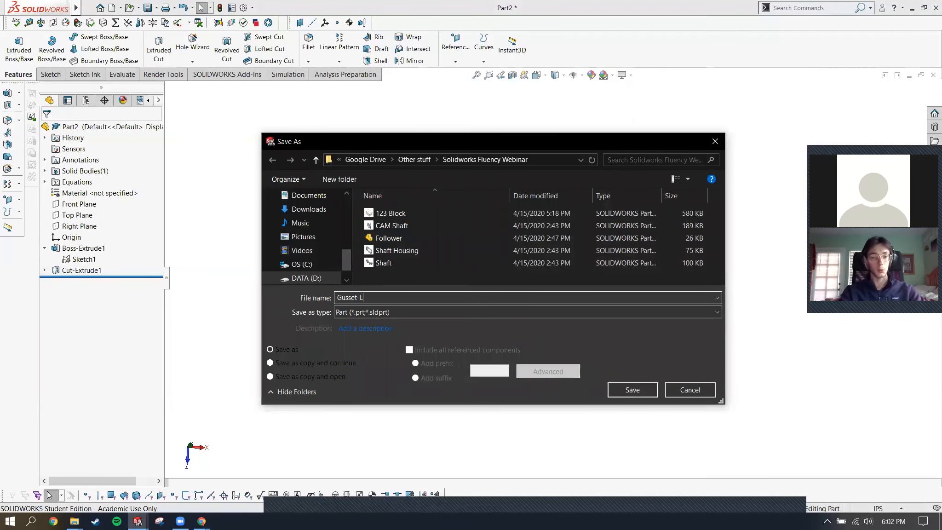
key(Return)
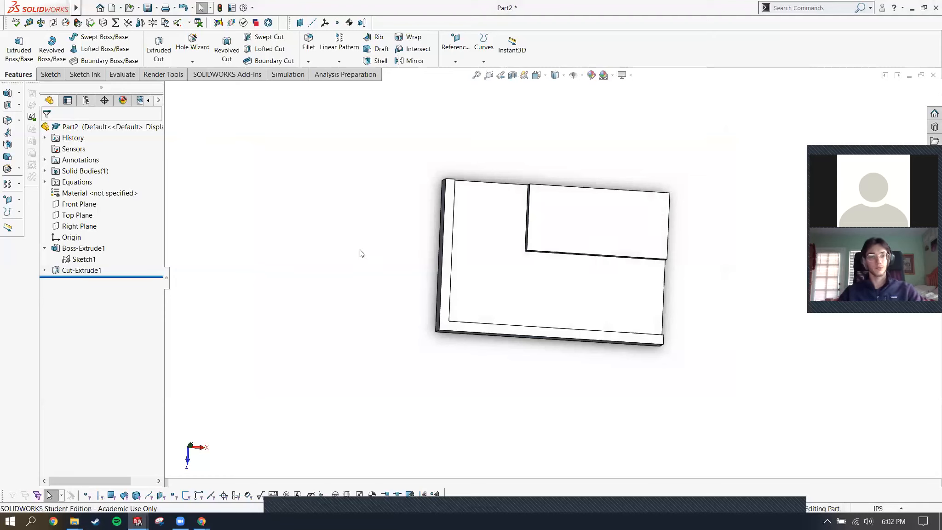
Mirror the gusset's solid body about the Right Plane with Merge solids turned off.
middle_drag(631, 267, 592, 268)
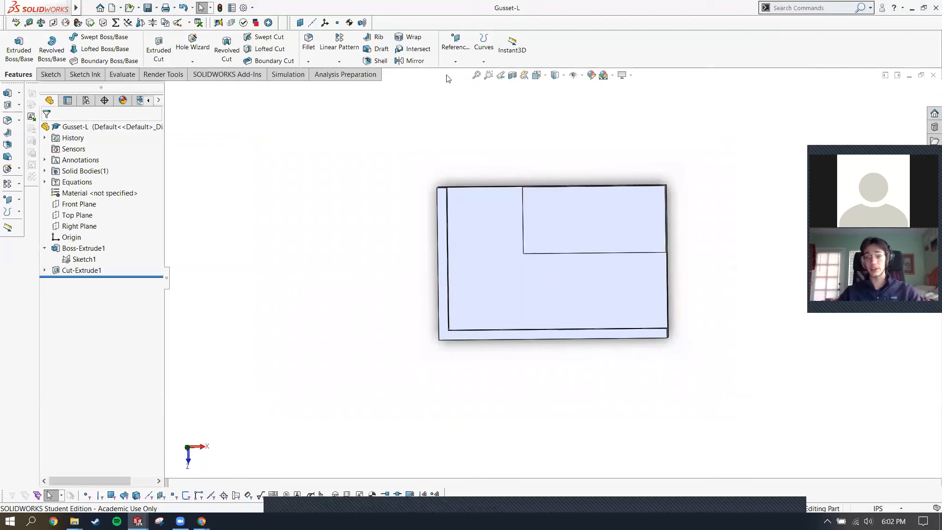
click(425, 63)
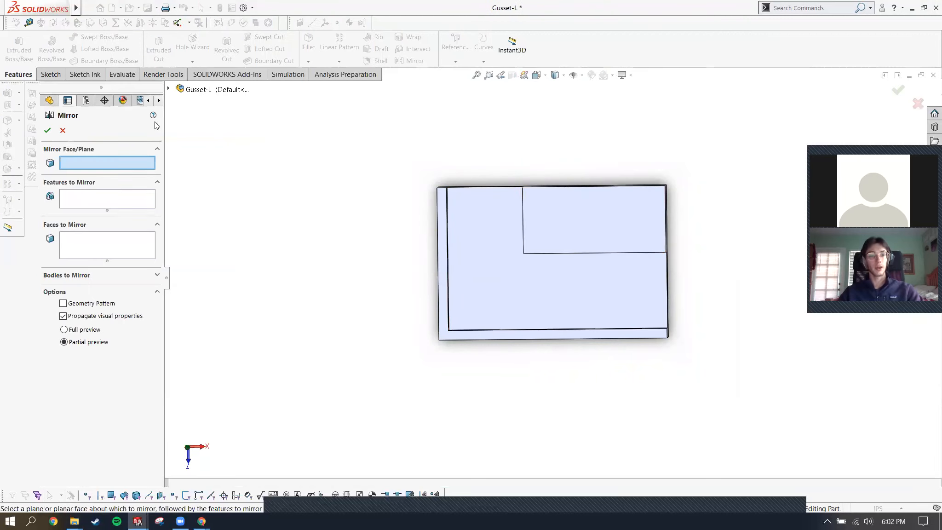
click(168, 90)
middle_drag(538, 254, 459, 203)
click(216, 188)
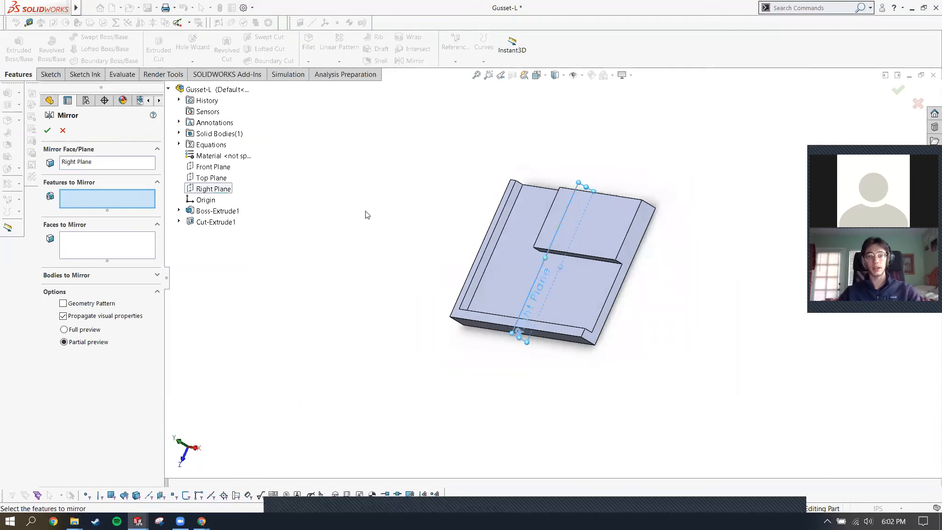
click(72, 277)
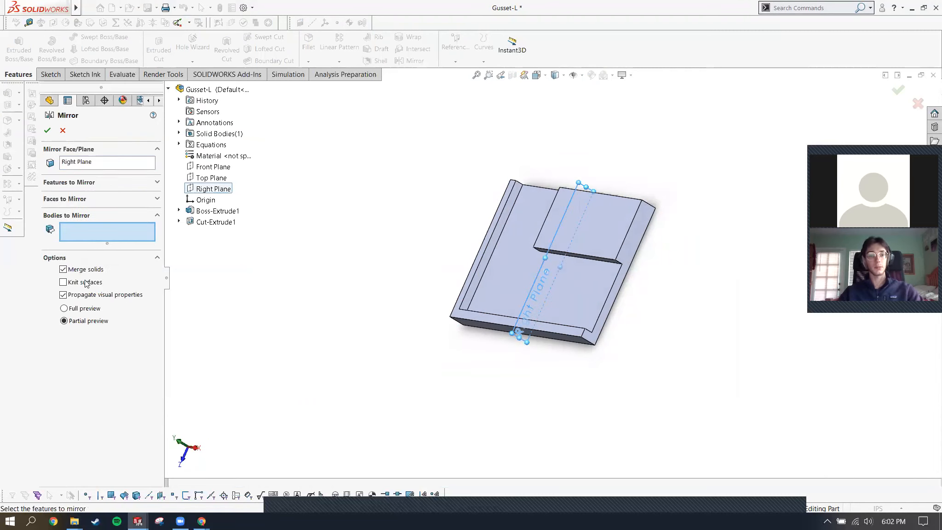
click(178, 133)
click(222, 146)
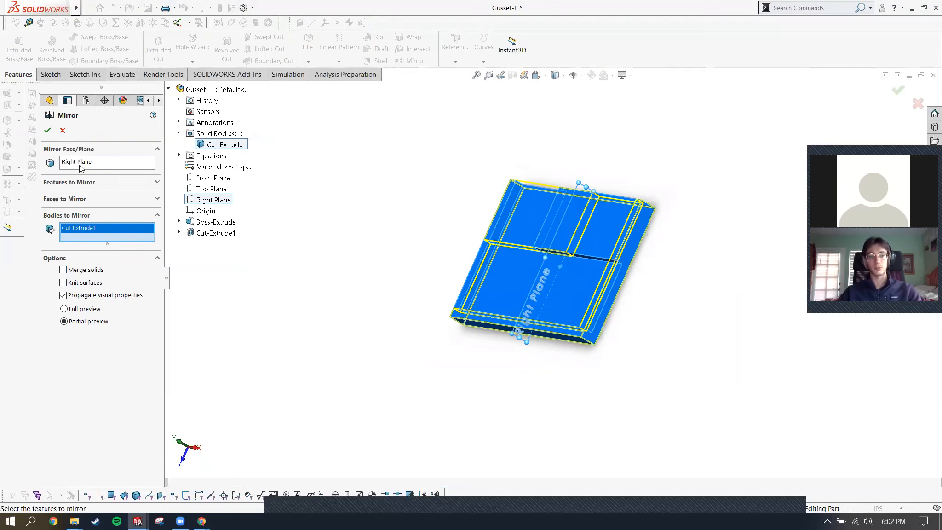
click(47, 131)
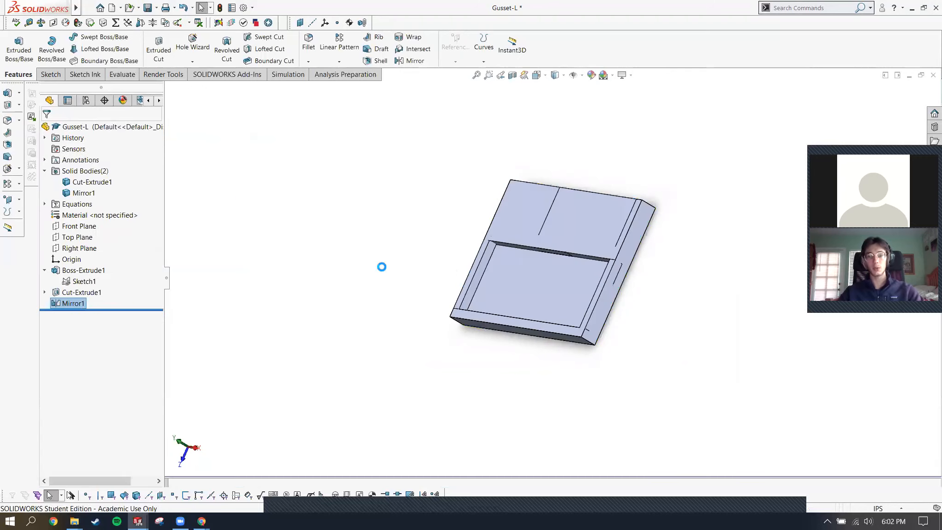
Hide the original Cut-Extrude1 solid body, leaving the mirrored body displayed.
middle_drag(594, 288, 606, 293)
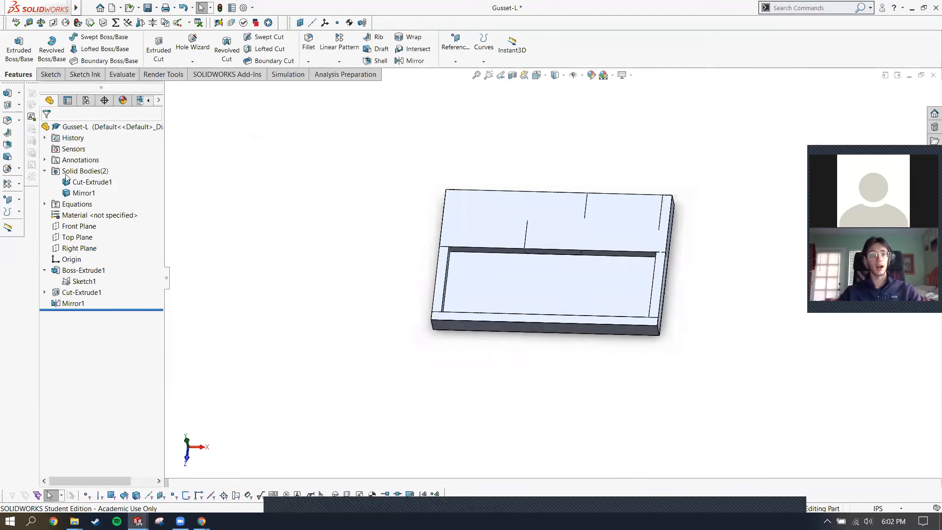
click(92, 184)
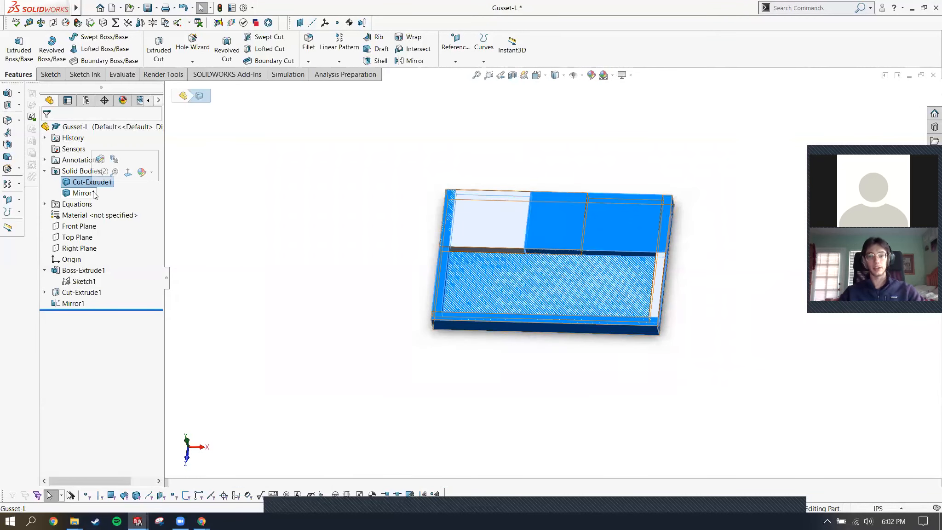
click(102, 174)
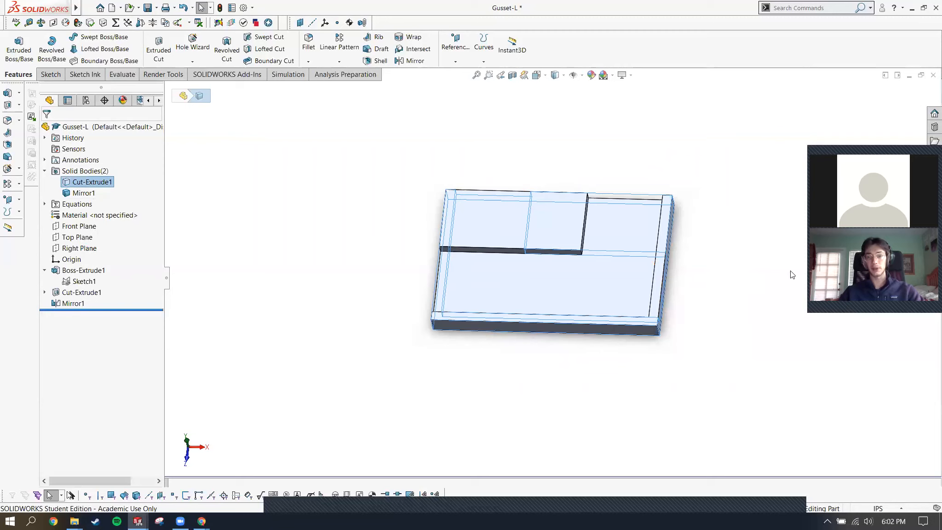
scroll(590, 231, down, 5)
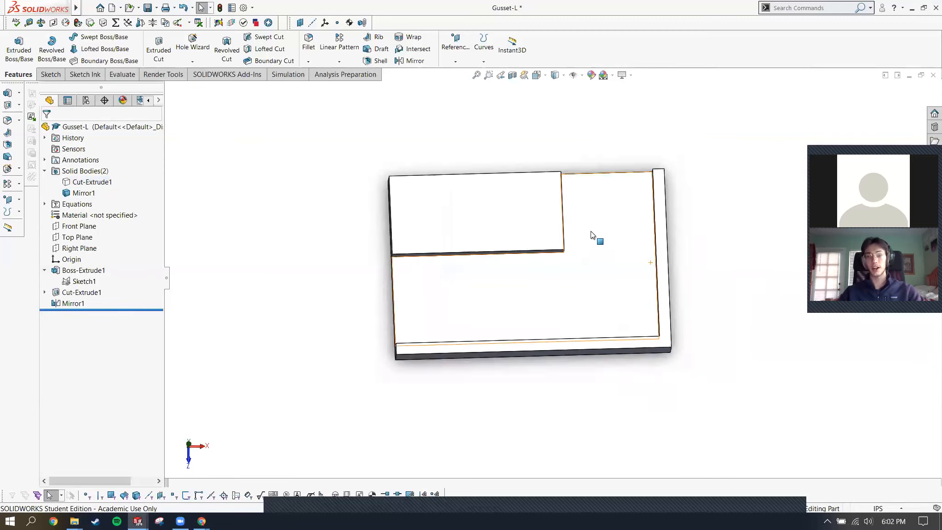
scroll(479, 306, up, 1)
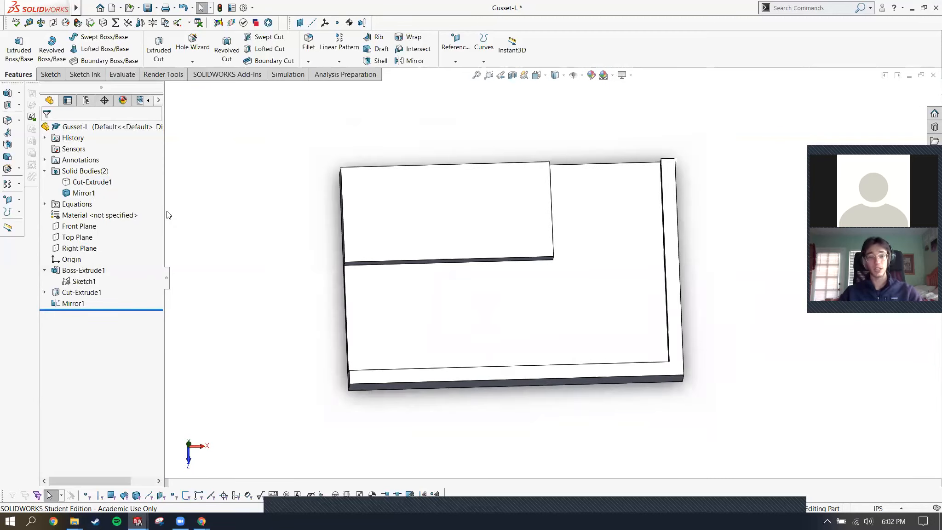
Reopen the Mirror1 feature to review its mirror plane, mirrored body and merge options, and close it.
right_click(87, 193)
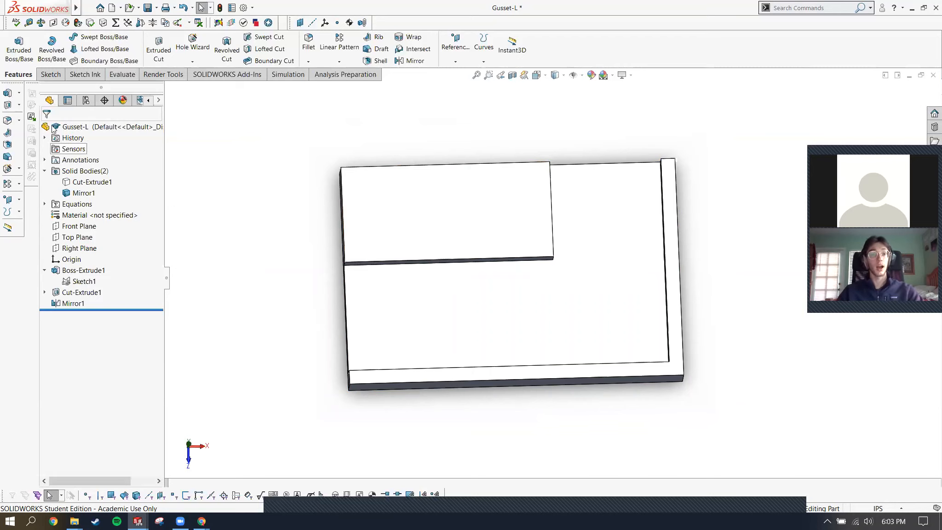
drag(101, 310, 80, 297)
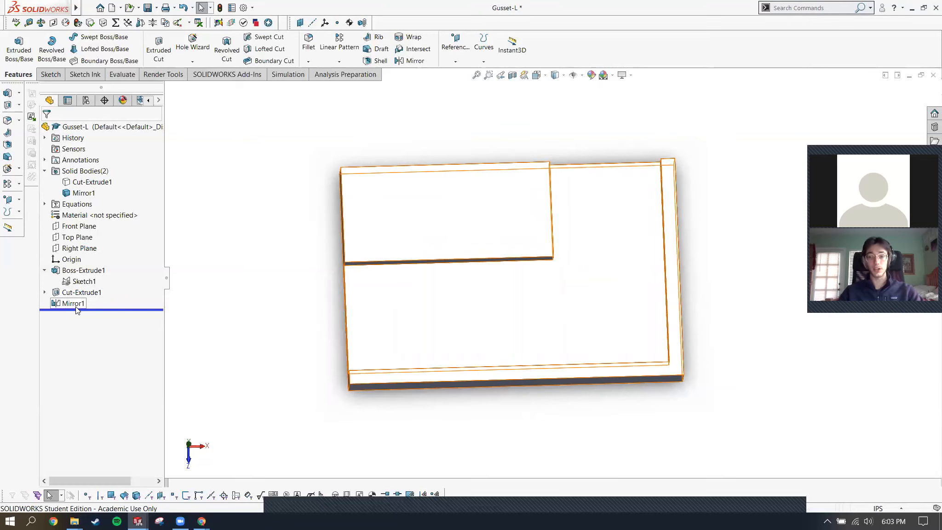
click(74, 304)
click(67, 275)
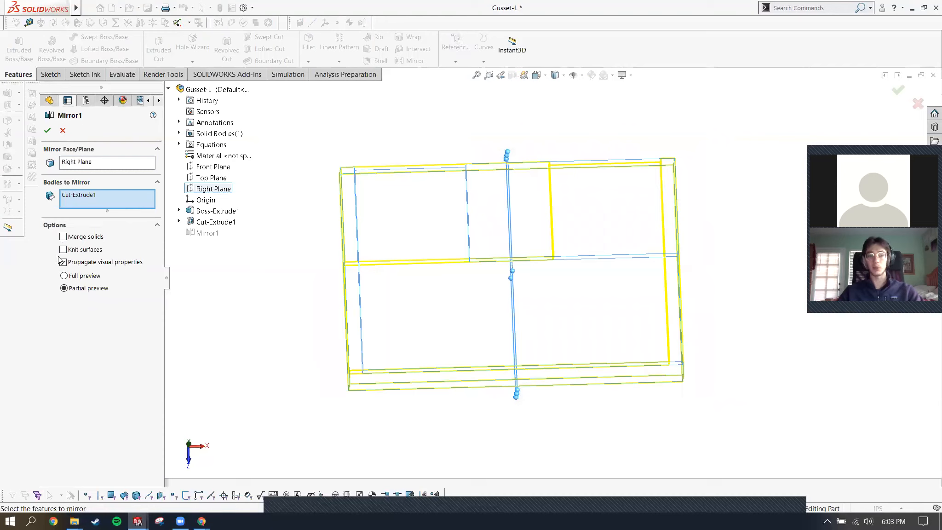
click(89, 238)
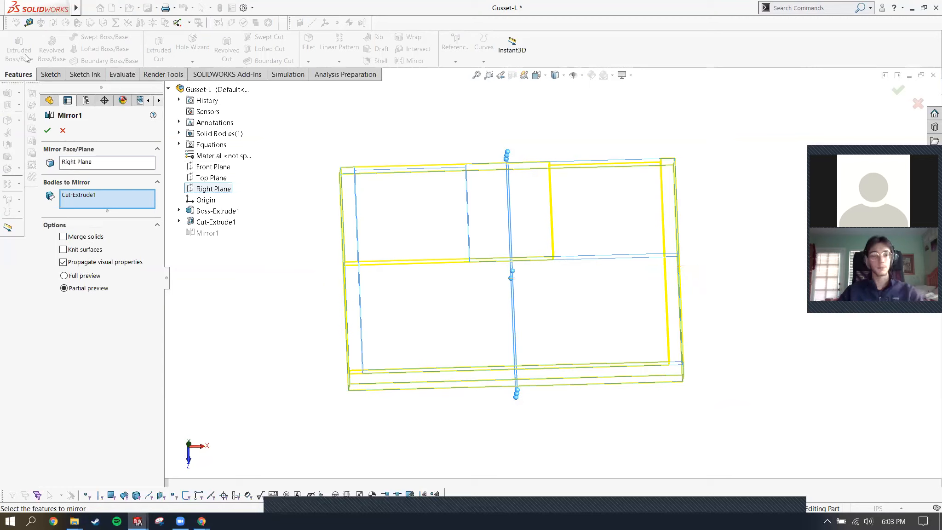
click(51, 134)
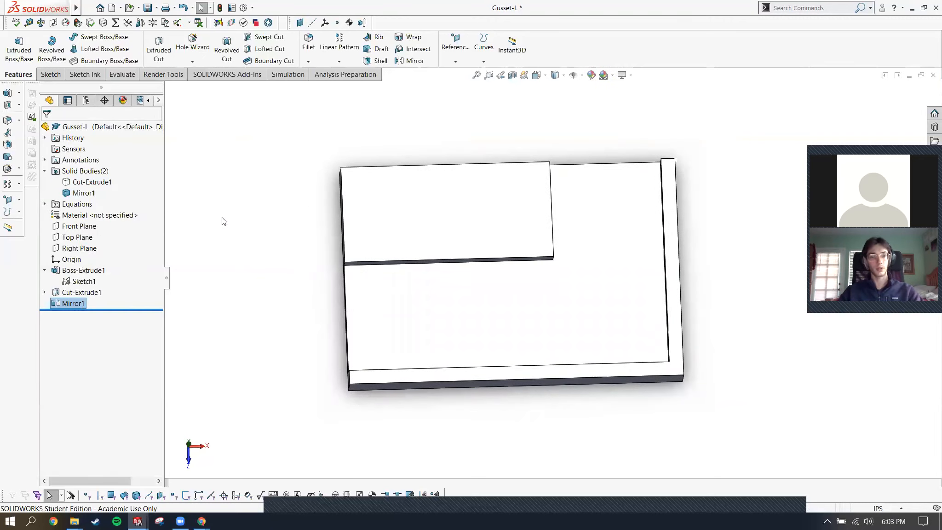
Switch to the slide presentation and advance to the Parts slide.
click(222, 218)
key(alt+Tab)
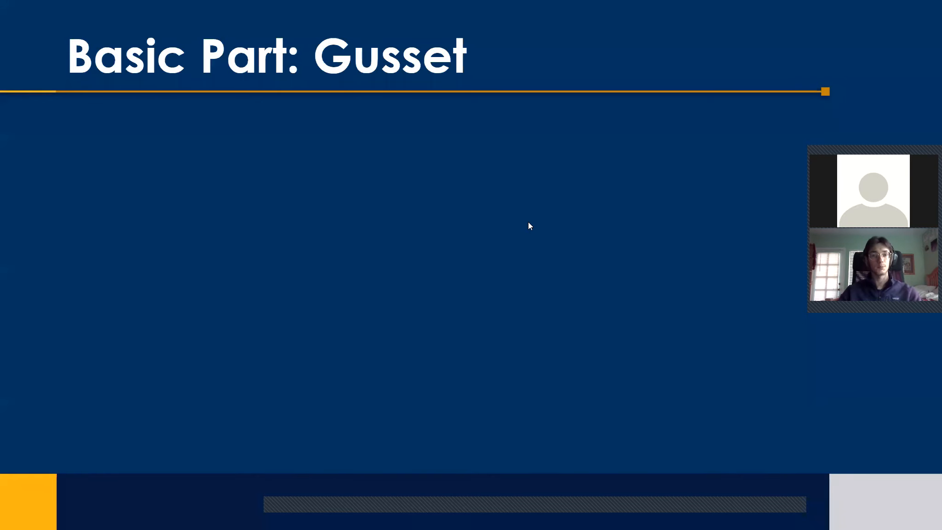
click(529, 221)
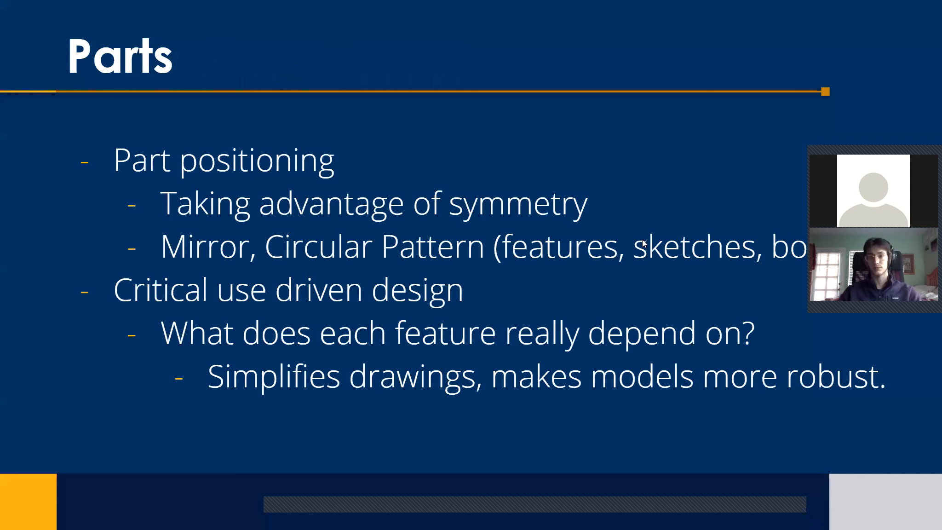
drag(898, 154, 876, 54)
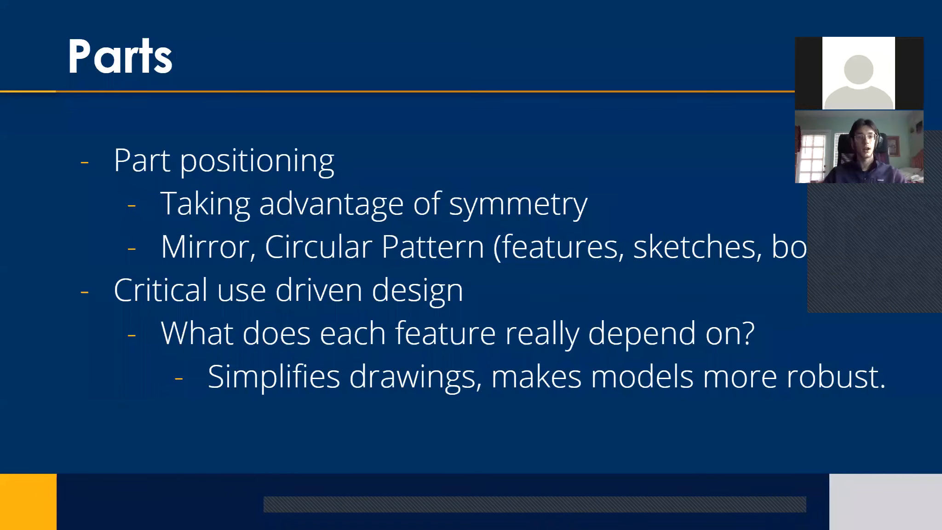
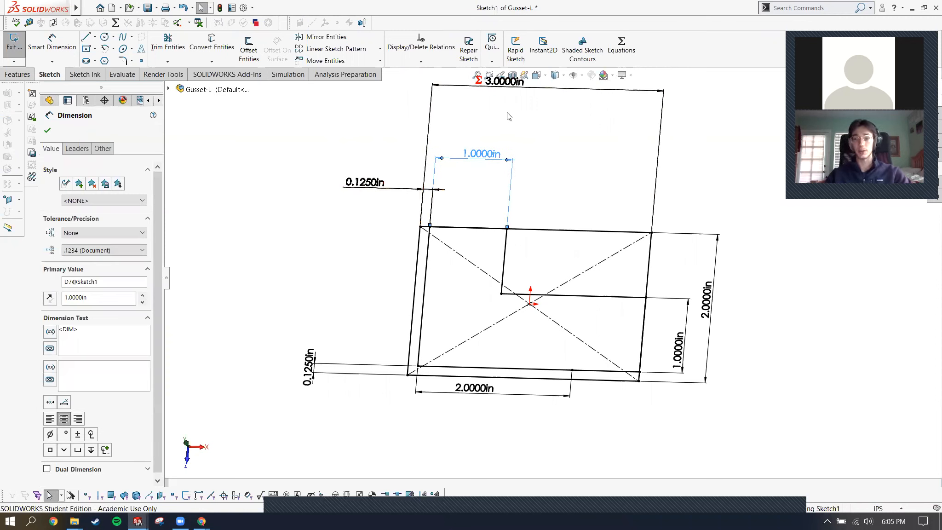
Replace the 1 in dimension above the pocket with one from the inner vertical line to the rectangle's right edge.
drag(492, 147, 491, 158)
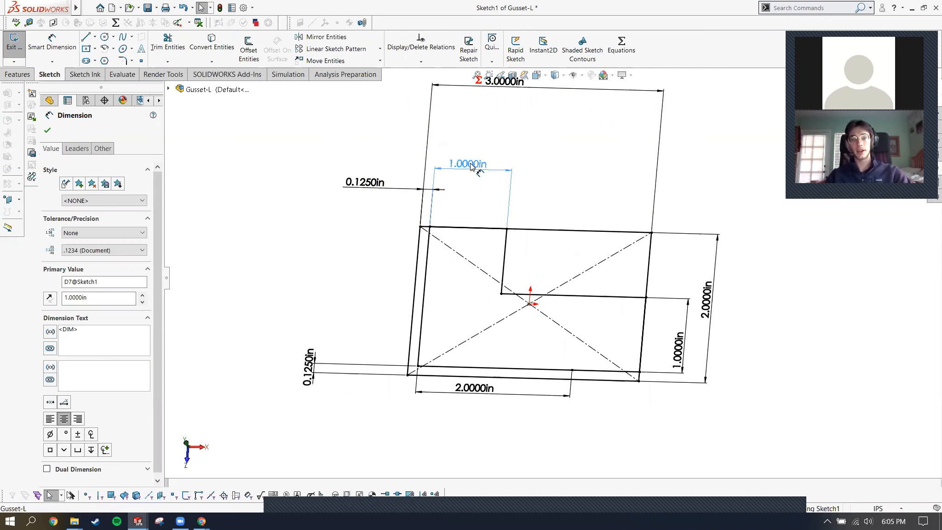
key(Delete)
key(d)
click(504, 249)
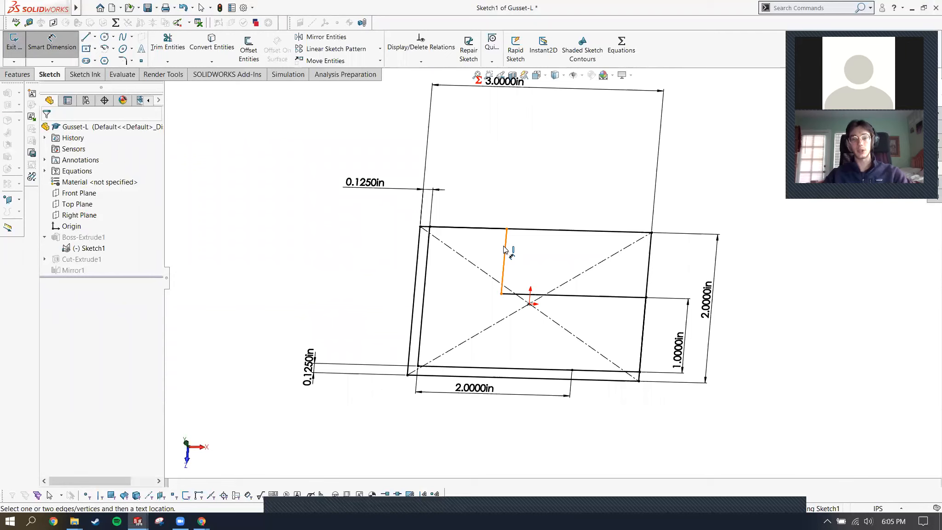
click(647, 280)
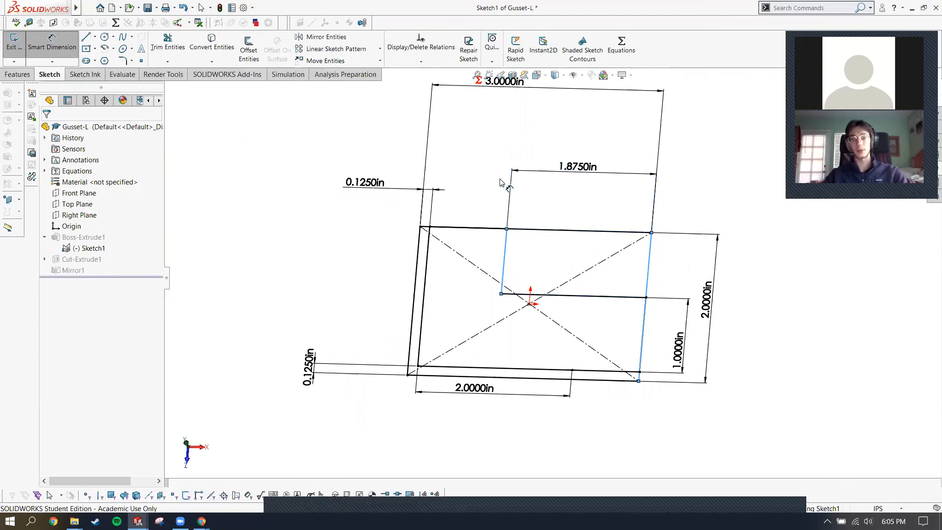
click(567, 146)
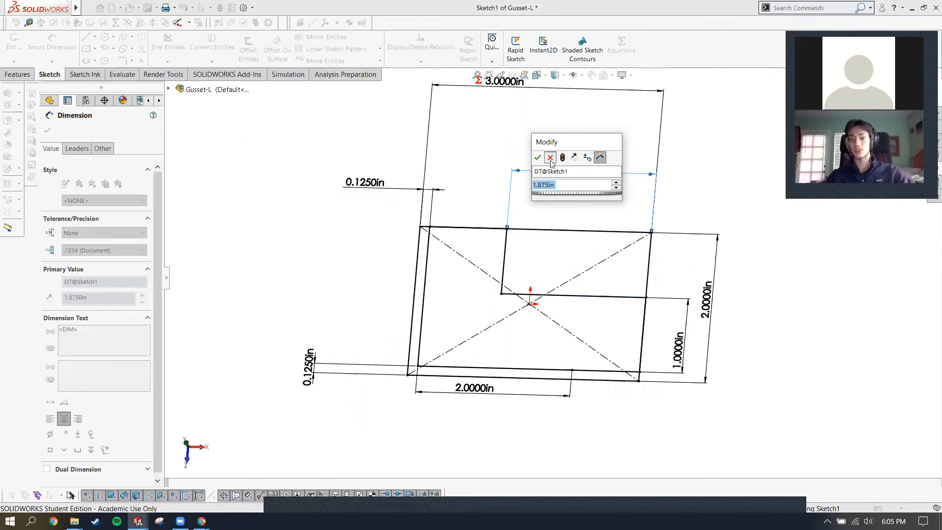
click(550, 159)
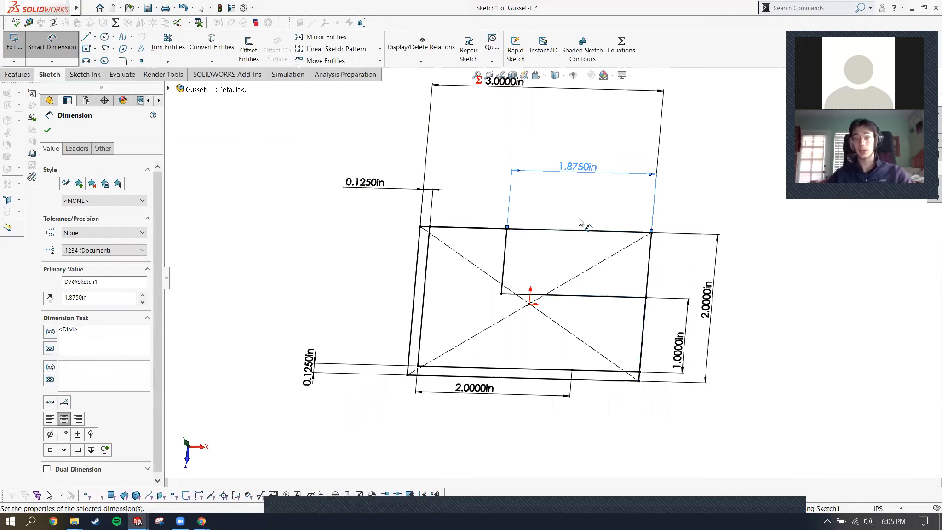
Delete the 1.875 in dimension above the pocket and exit the gusset's base sketch, discarding its changes.
key(Delete)
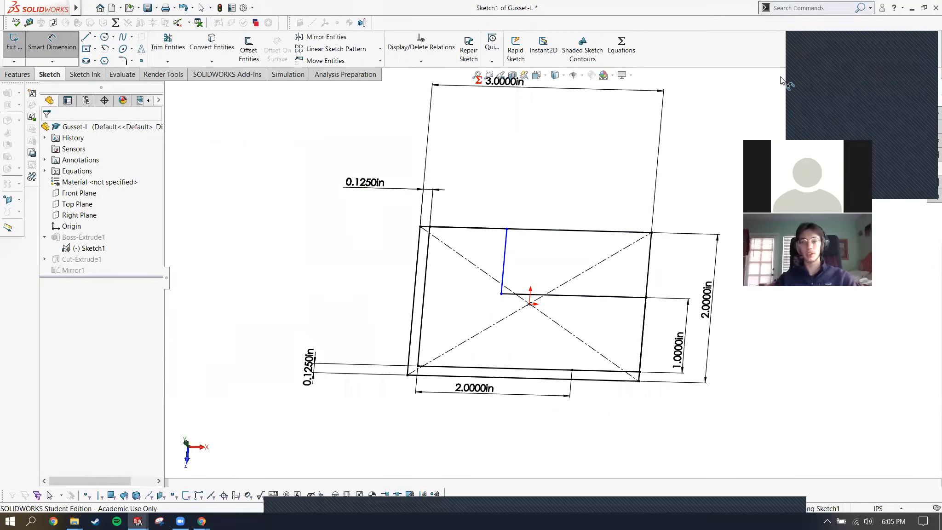
click(917, 104)
click(460, 268)
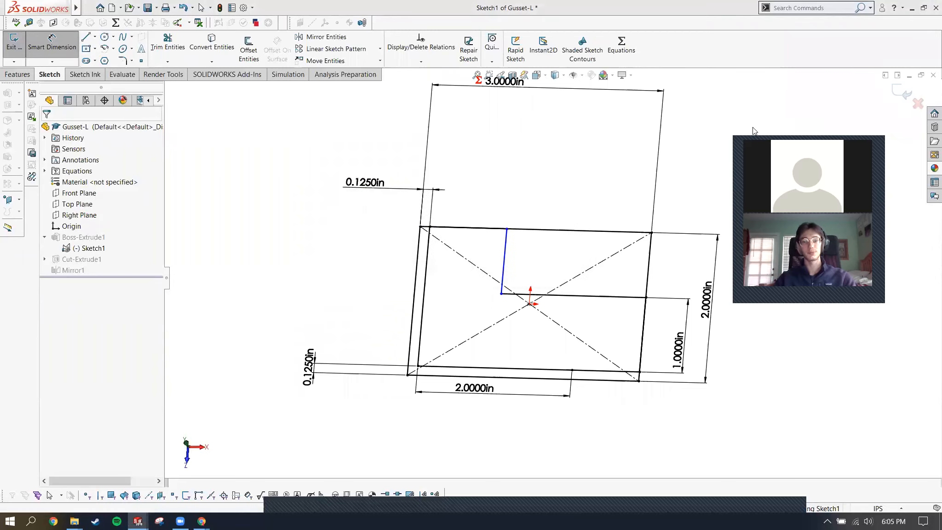
Switch to the slide presentation and advance to the Parts - Sketches slide.
key(alt+Tab)
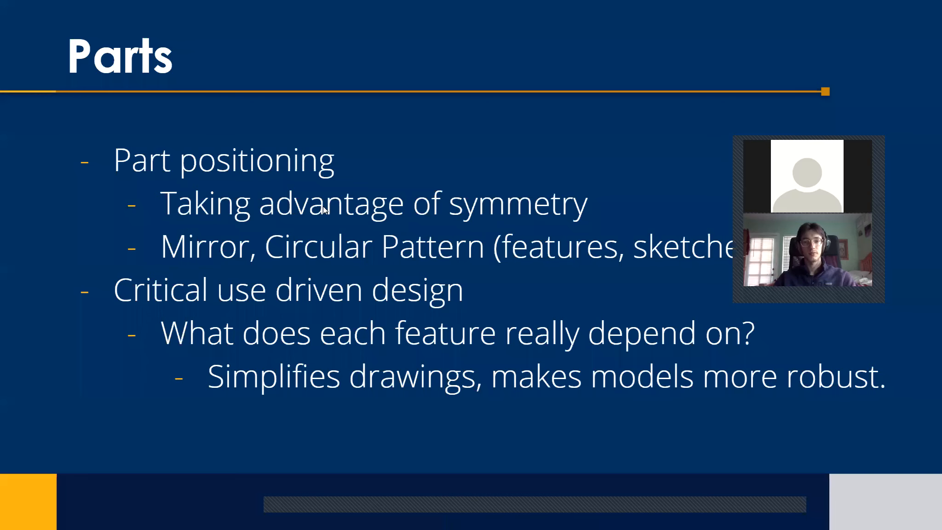
key(Right)
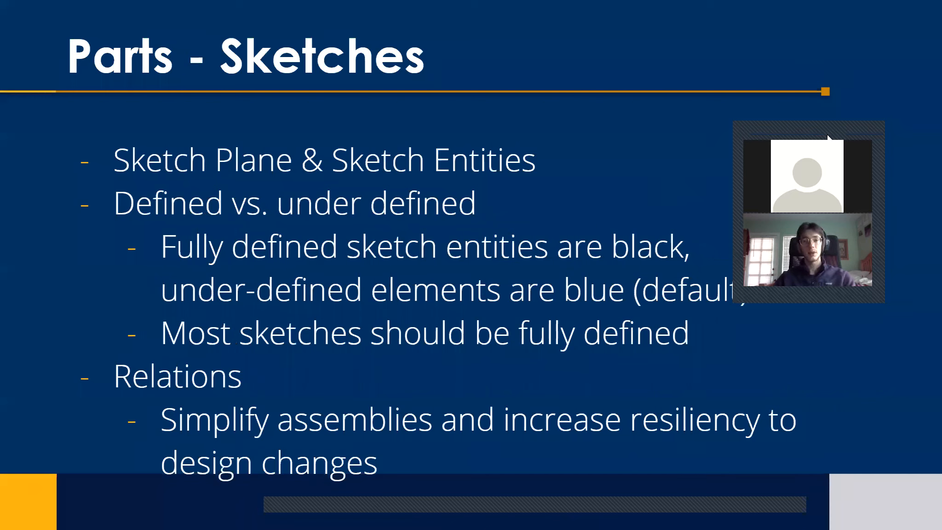
drag(827, 136, 835, 69)
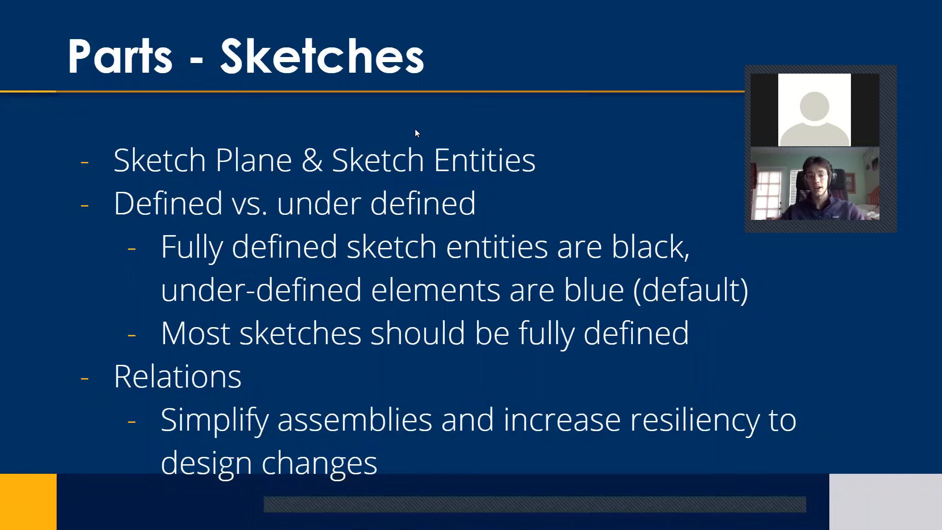
Switch back to SolidWorks and create a new part document.
key(alt+Tab)
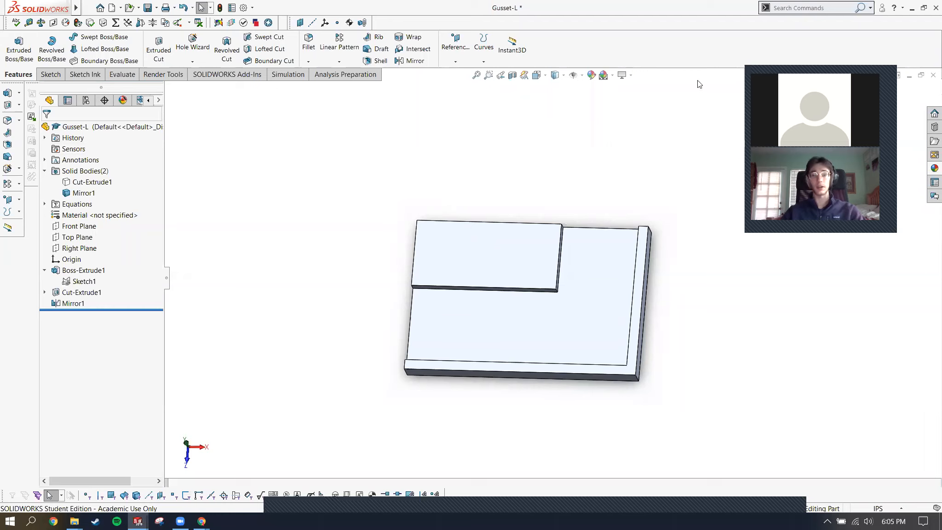
click(905, 77)
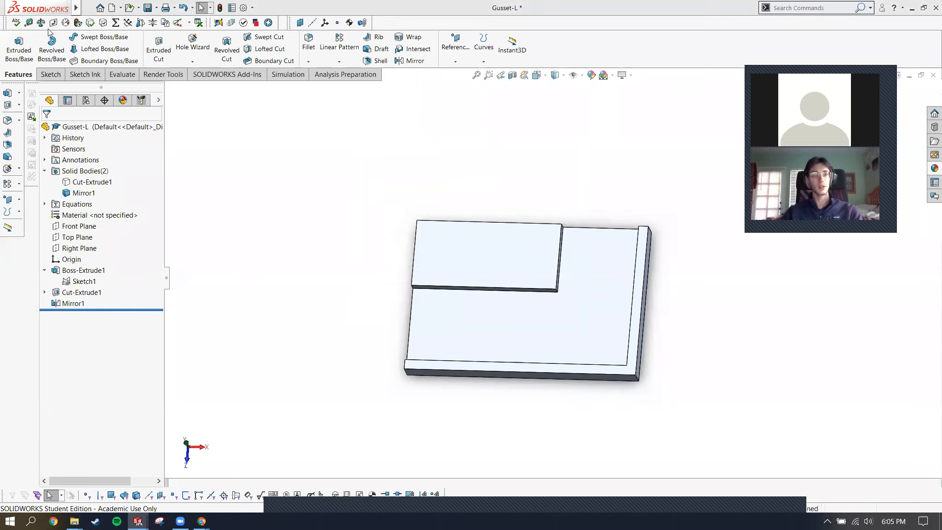
click(112, 7)
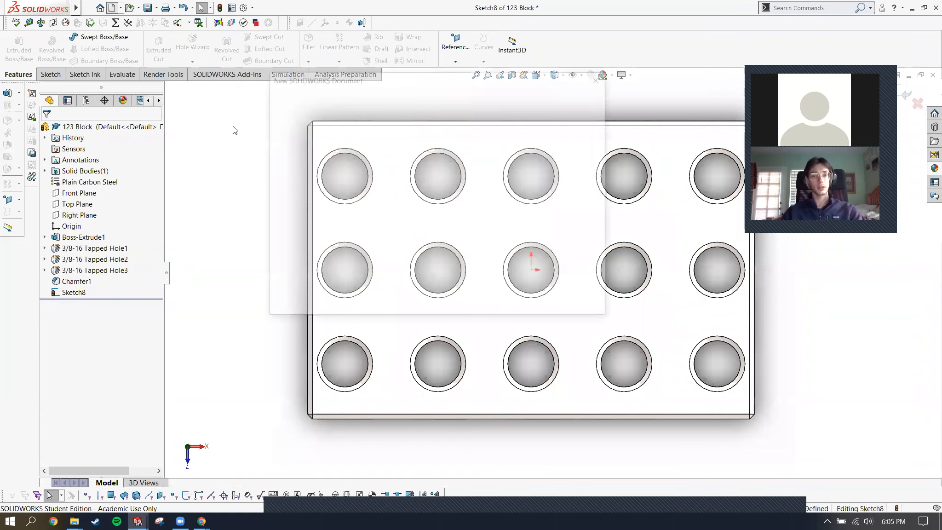
click(300, 110)
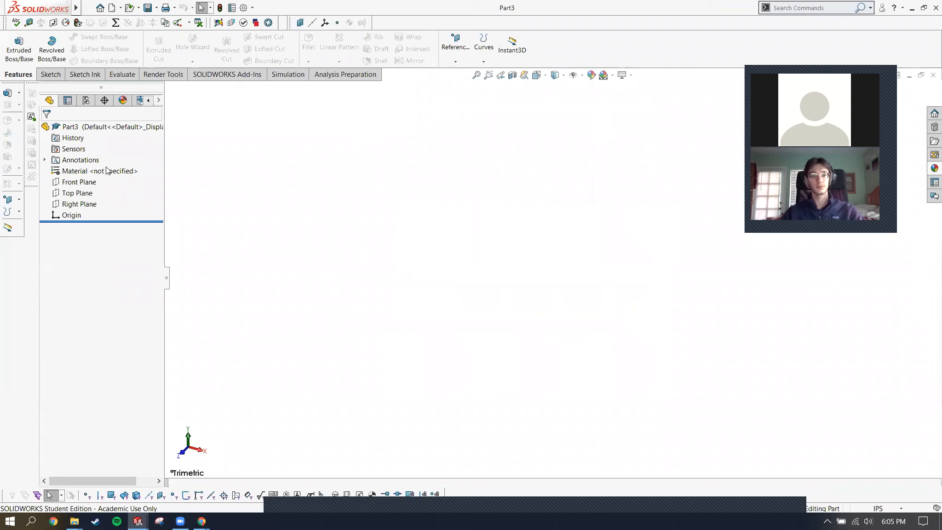
Sketch a 5 in diameter circle centred on the origin on the Right Plane and exit the sketch.
click(44, 75)
click(14, 45)
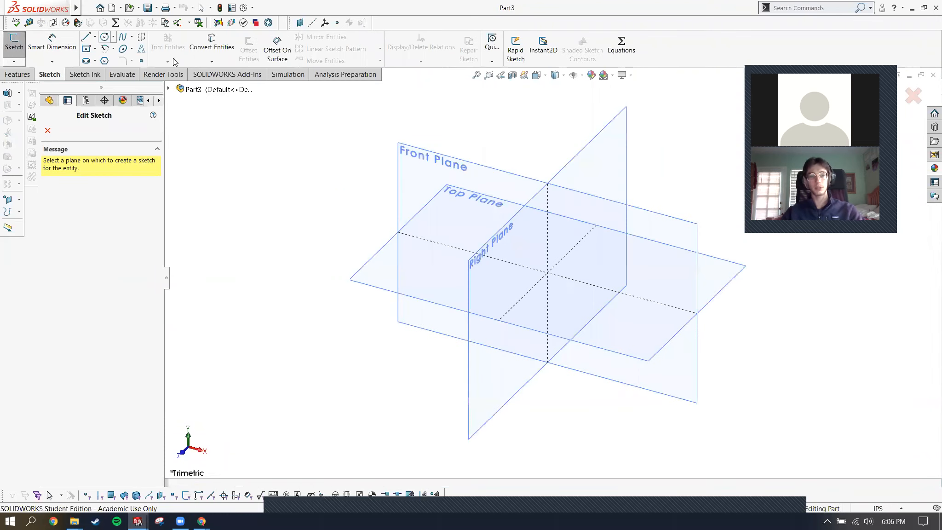
click(510, 262)
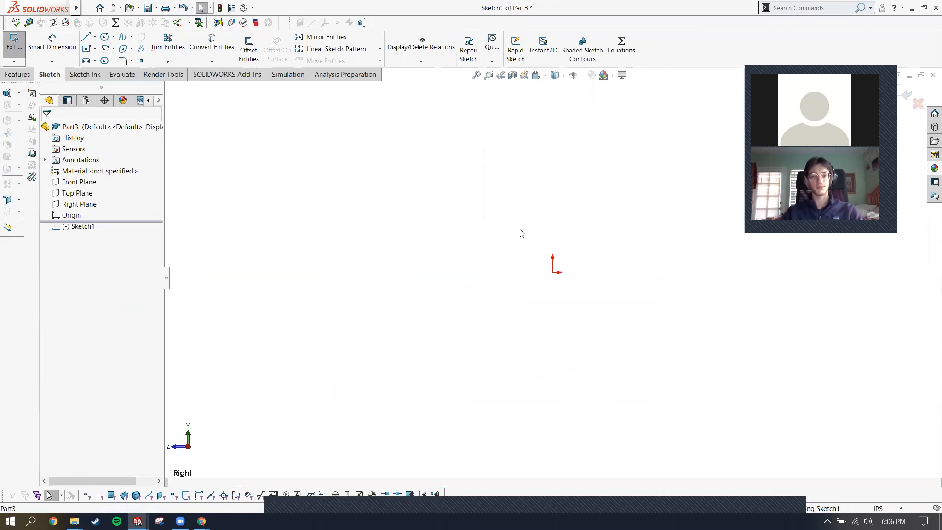
click(89, 49)
click(104, 37)
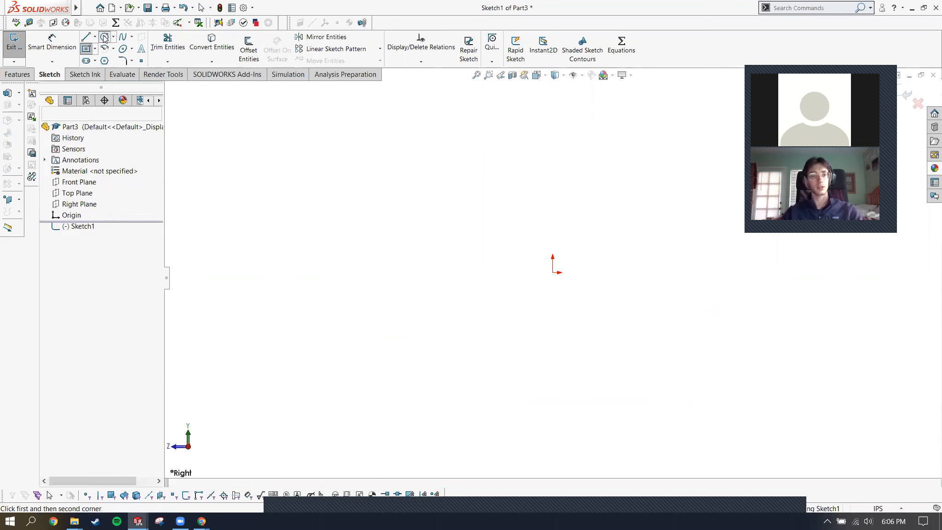
click(554, 272)
text(5)
key(Return)
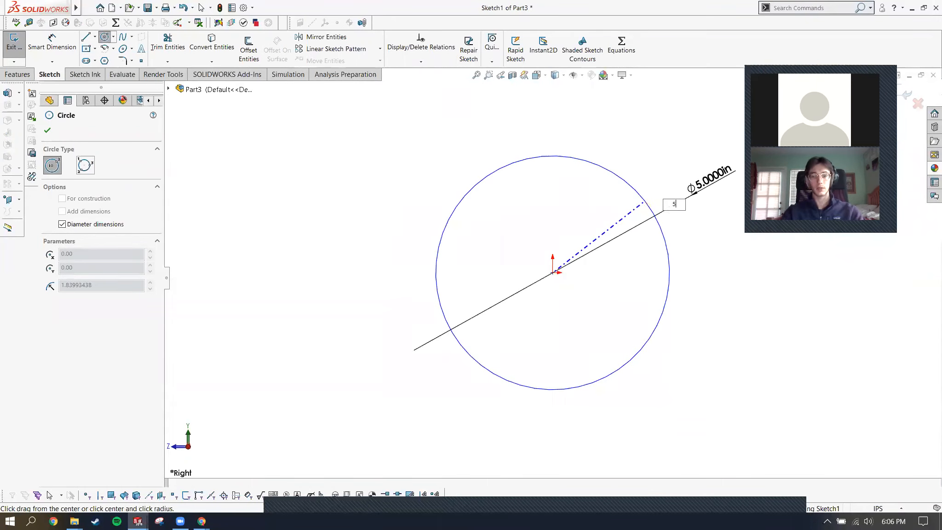
right_drag(605, 301, 580, 206)
click(14, 46)
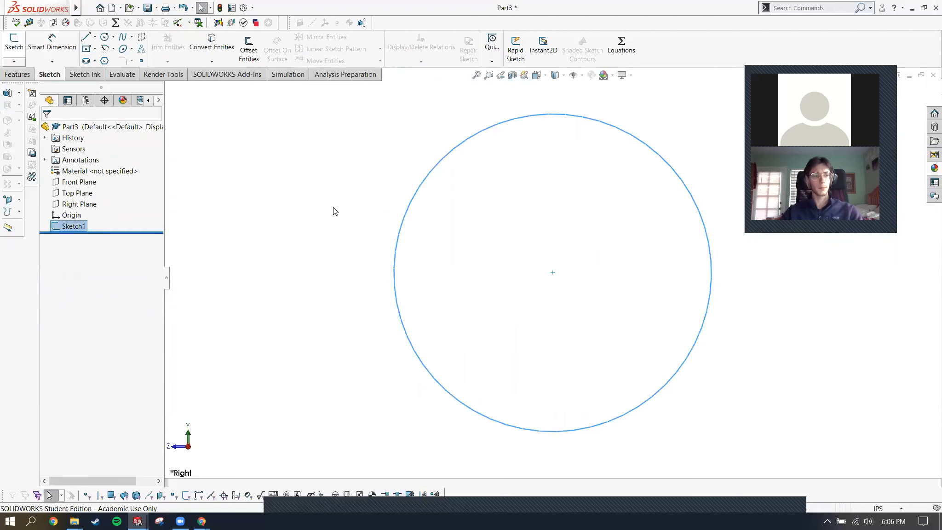
Change the sketch plane of the circle sketch to the Top Plane.
scroll(557, 259, up, 5)
middle_drag(592, 270, 633, 269)
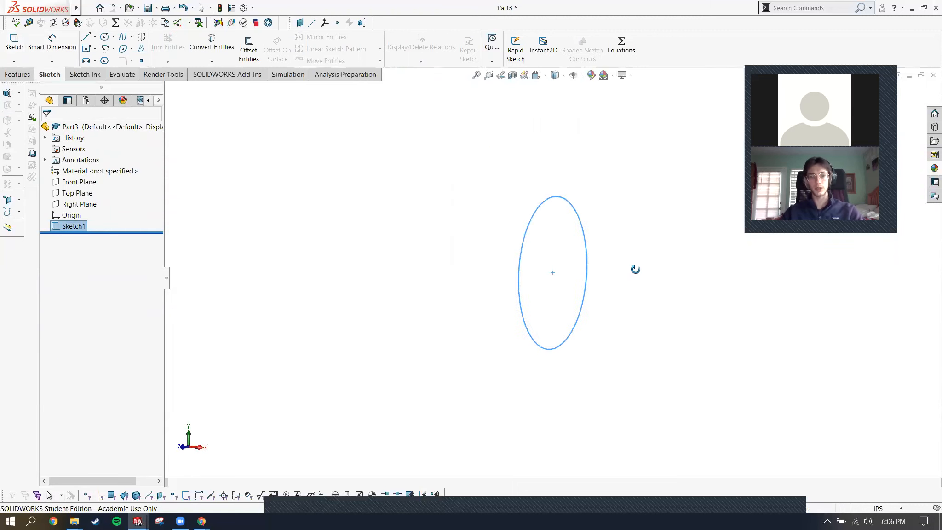
right_click(79, 229)
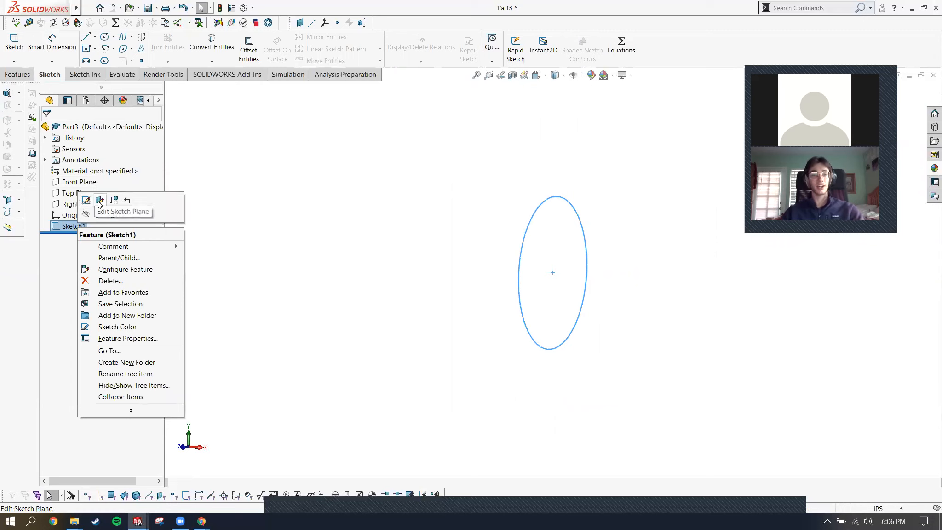
click(100, 200)
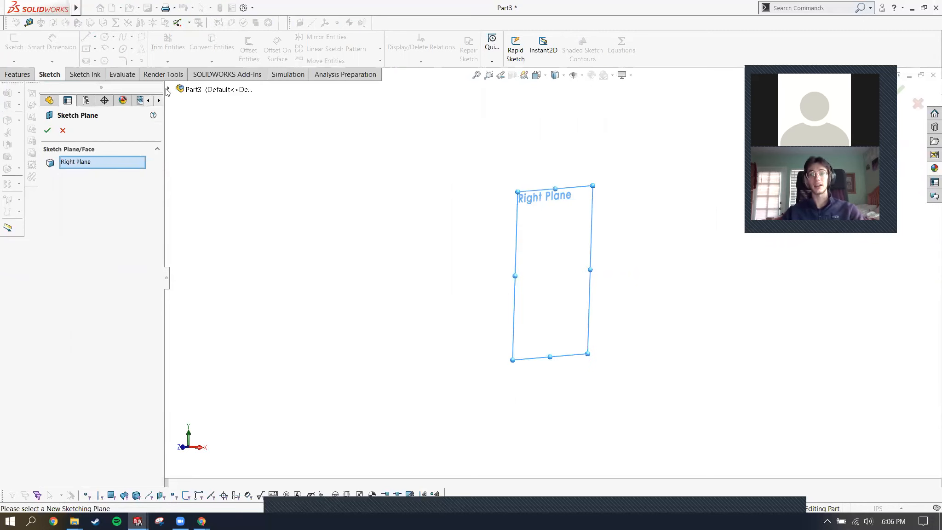
click(168, 89)
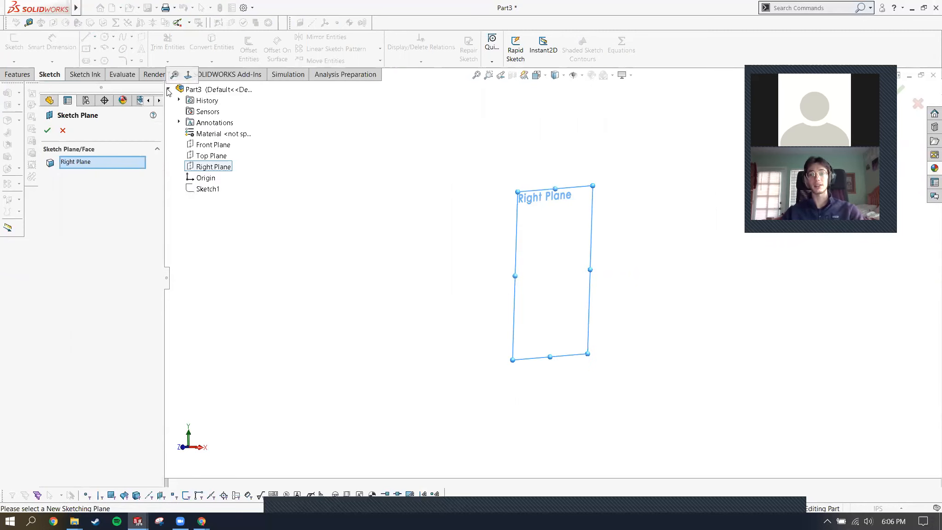
click(212, 156)
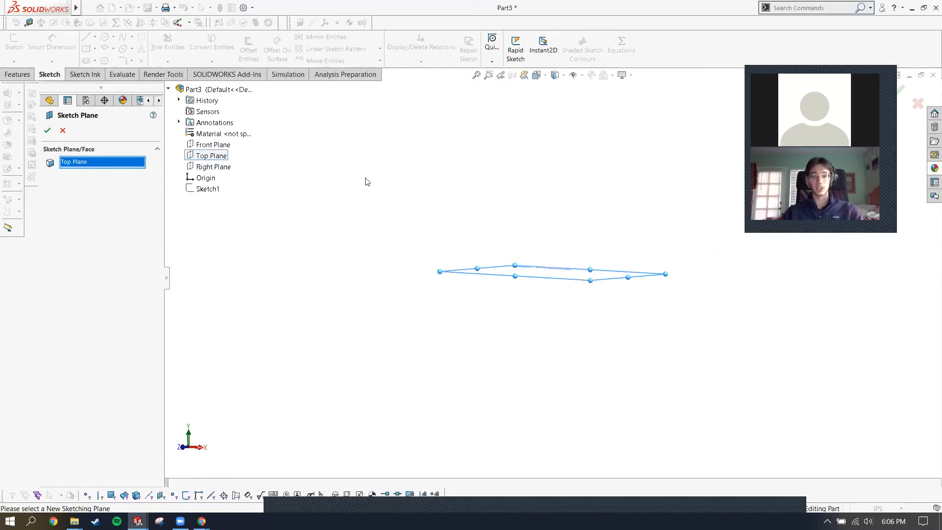
click(47, 131)
mouse_move(496, 214)
middle_down()
mouse_move(525, 330)
mouse_move(553, 292)
mouse_move(530, 286)
middle_up()
key(Escape)
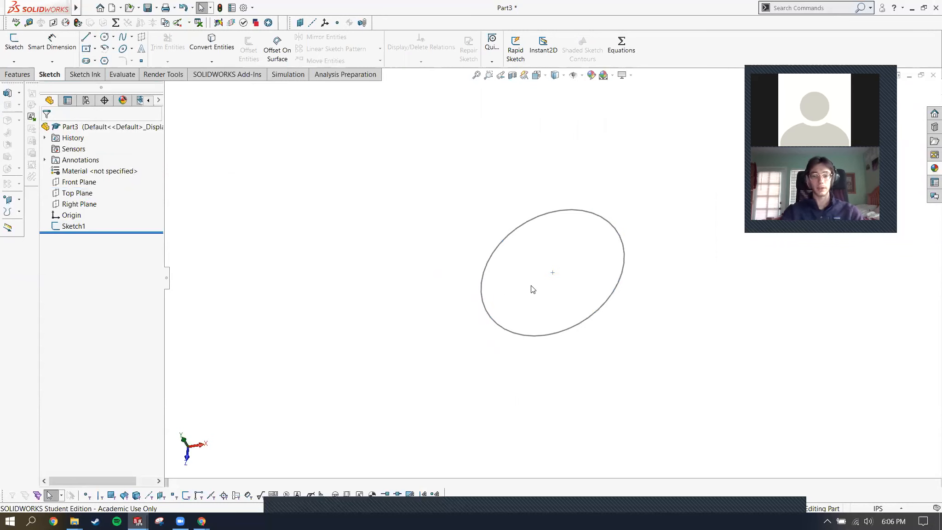
Show the isometric view and reassign the circle sketch to the Right Plane.
key(ctrl+7)
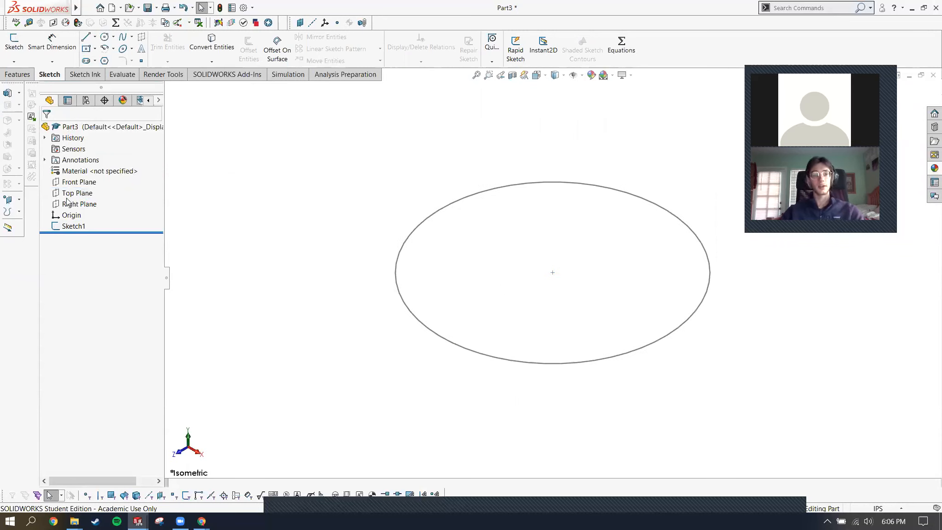
right_click(73, 226)
click(93, 199)
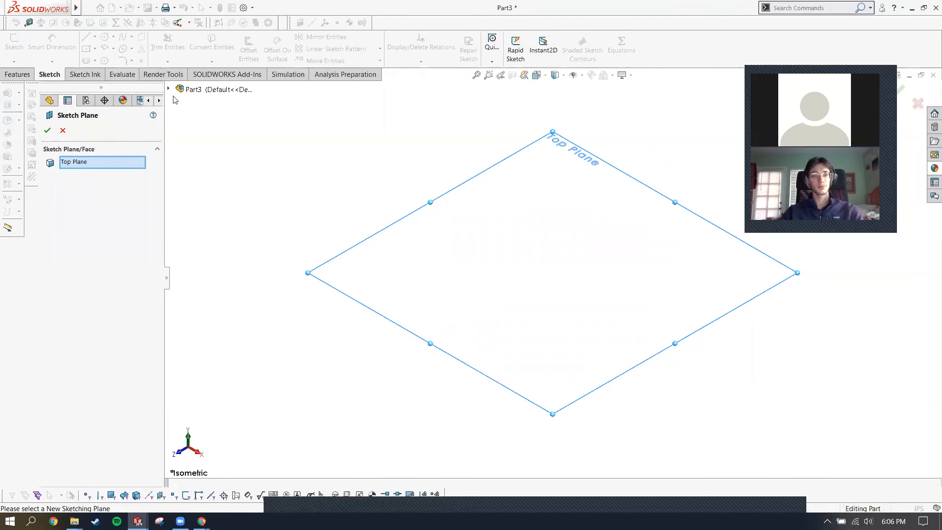
click(168, 89)
click(213, 166)
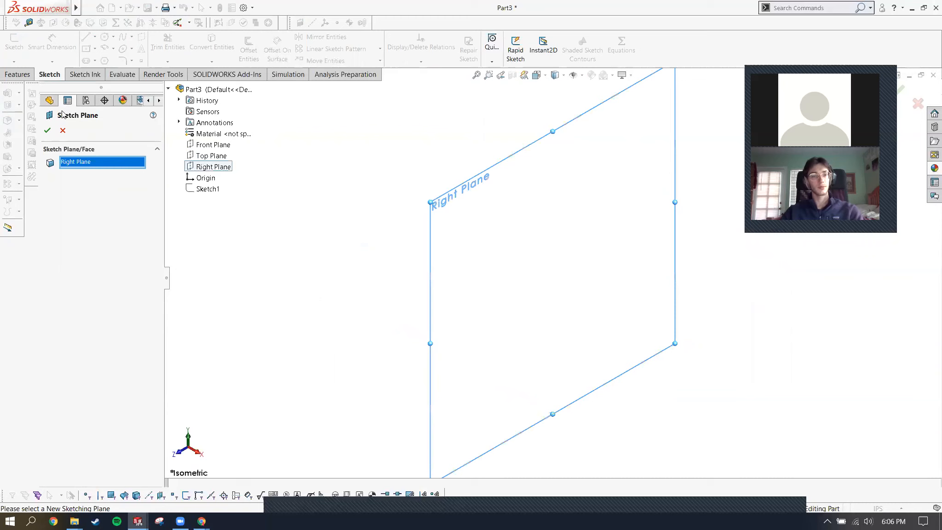
click(47, 131)
click(363, 183)
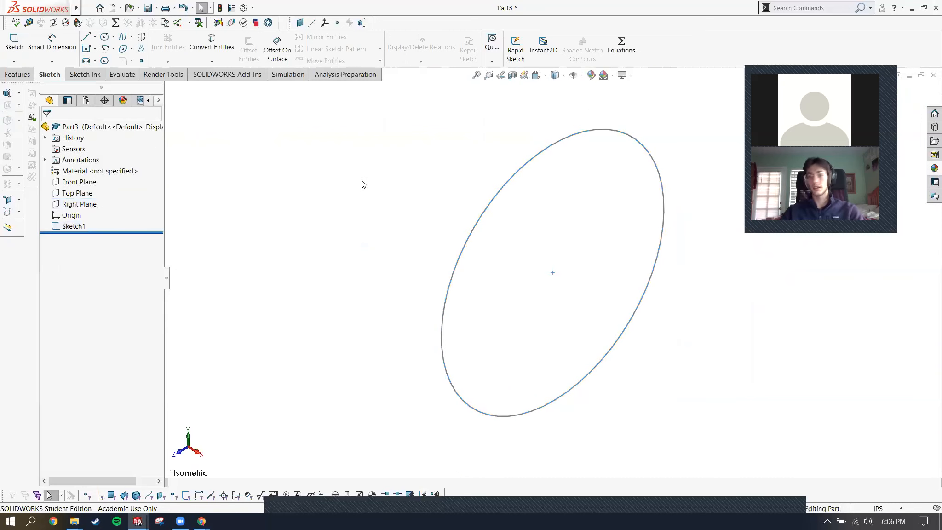
mouse_move(527, 230)
middle_down()
mouse_move(549, 221)
mouse_move(488, 209)
mouse_move(577, 206)
mouse_move(540, 219)
middle_up()
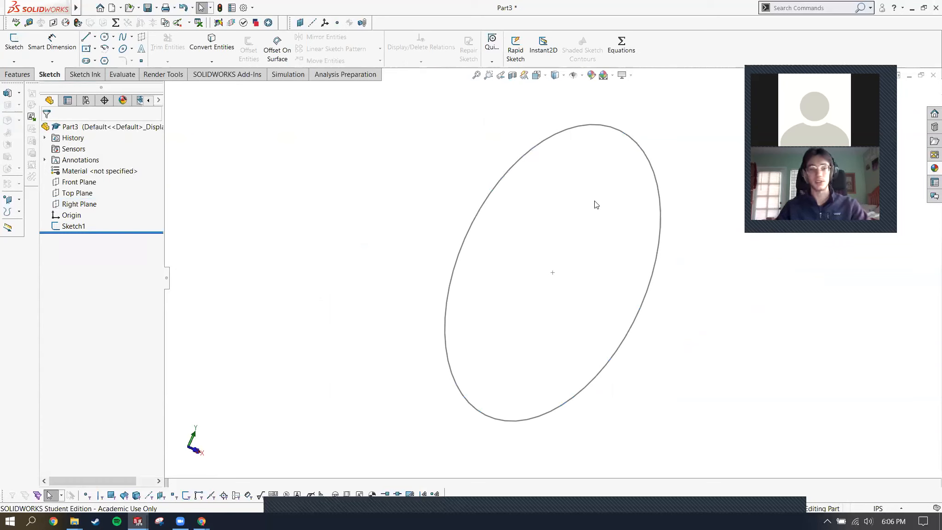
Open the circle sketch for editing, viewed normal to its plane, and reposition the diameter dimension inside the circle.
key(alt+Tab)
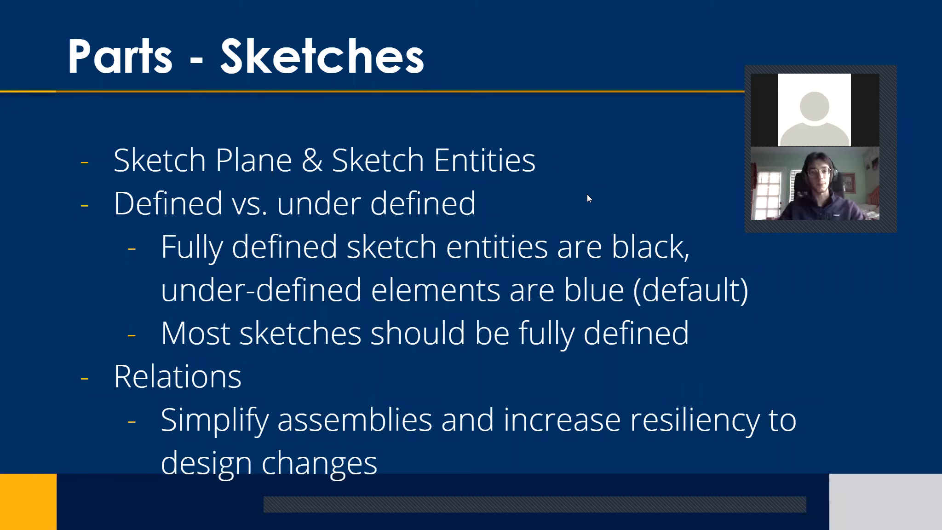
key(alt+Tab)
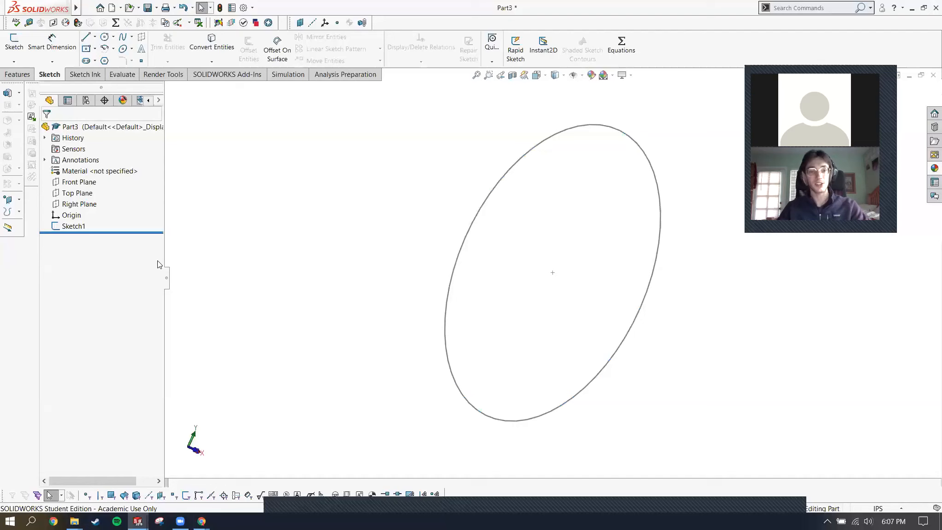
right_click(80, 227)
click(90, 199)
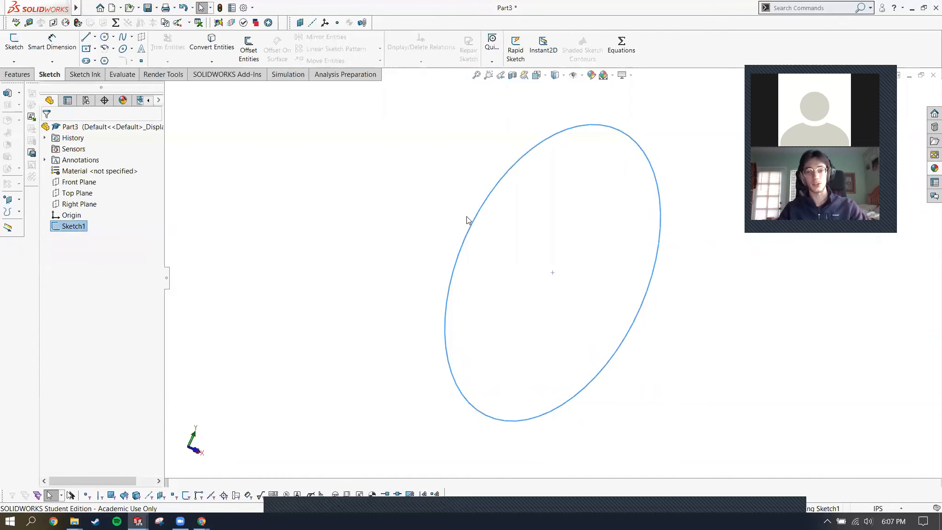
right_click(596, 229)
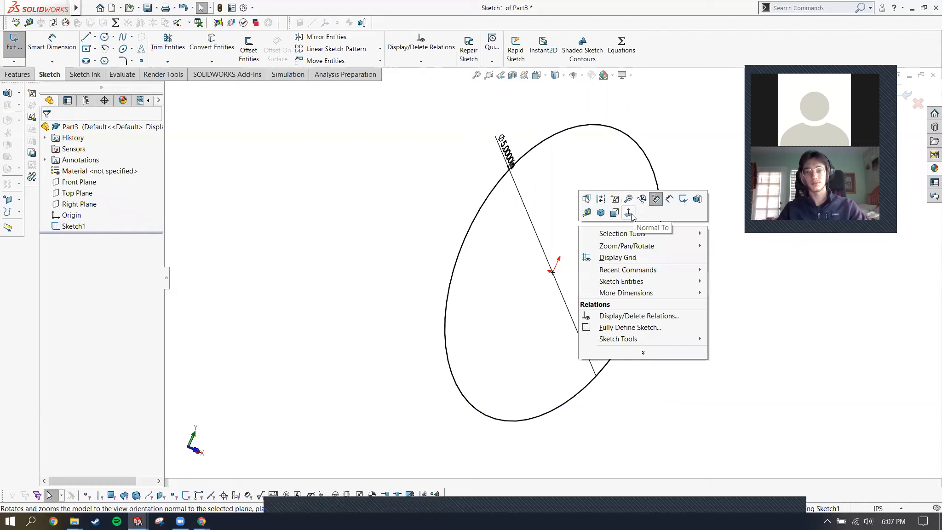
click(631, 213)
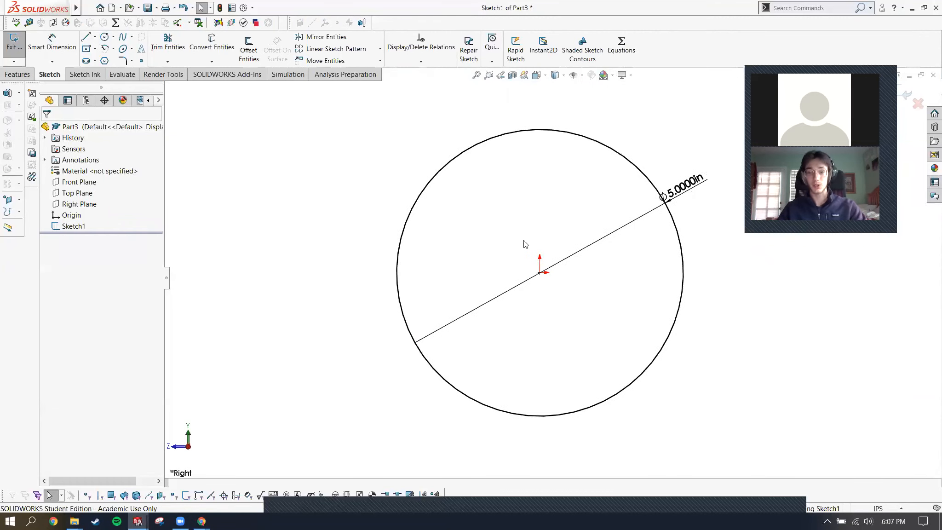
click(686, 182)
drag(688, 181, 634, 263)
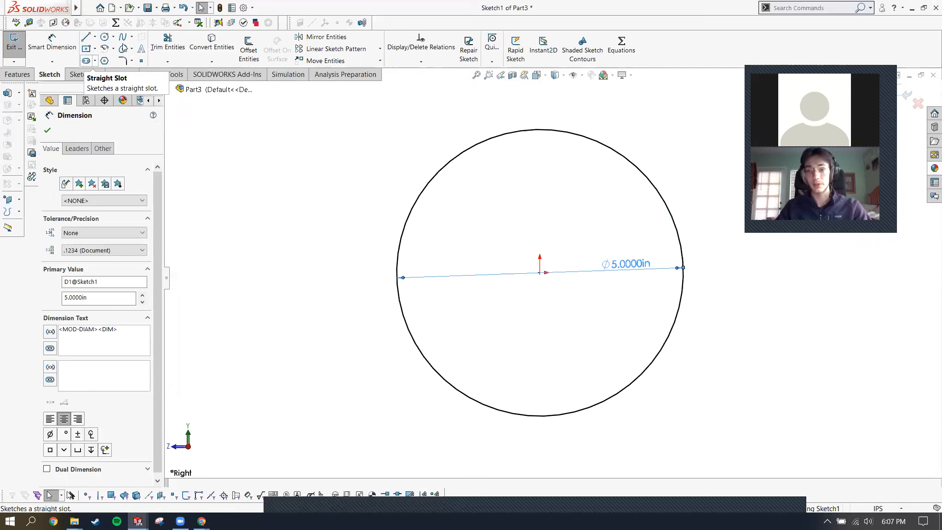
click(95, 61)
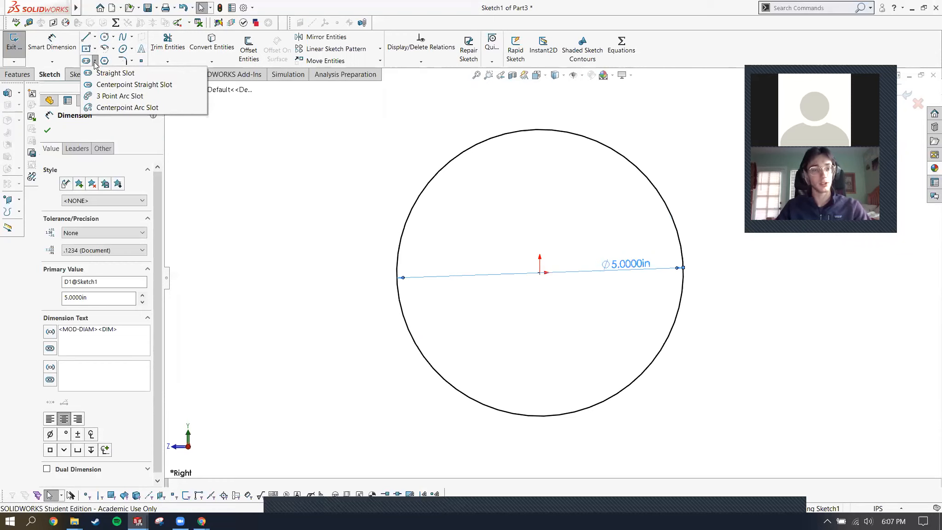
click(94, 62)
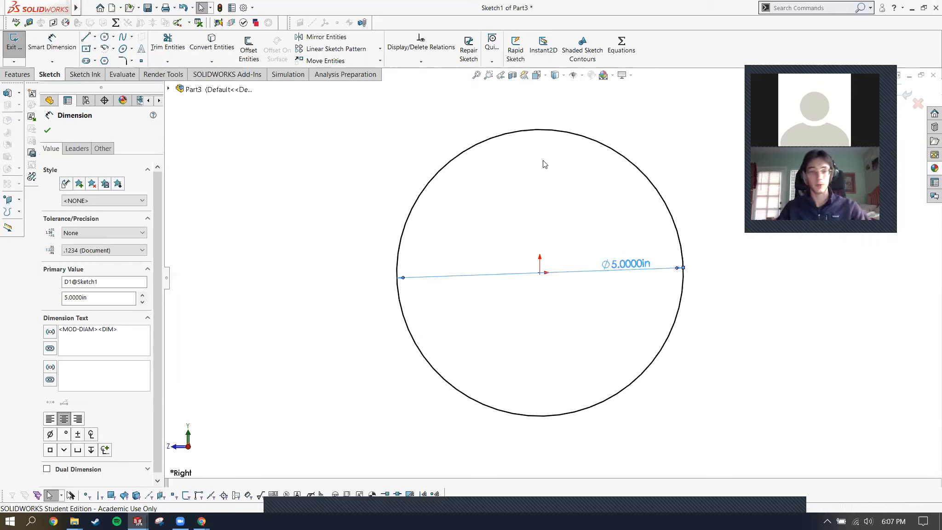
Add the sketch text "This is a circle" along the 5 in circle using the document font.
click(142, 48)
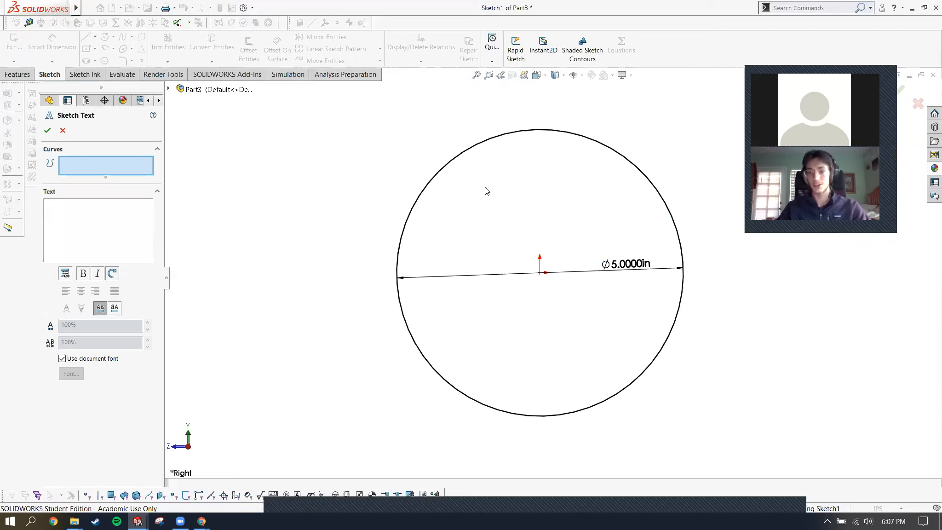
click(426, 183)
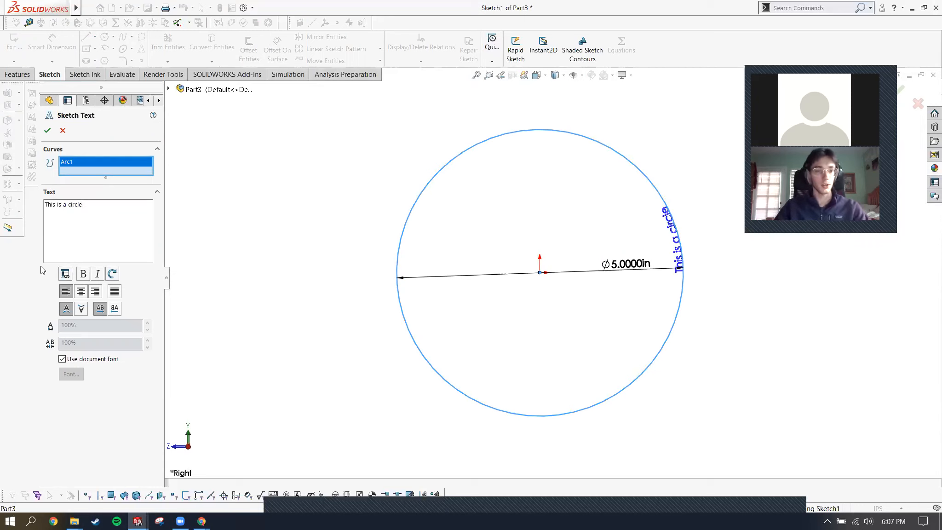
scroll(602, 204, down, 5)
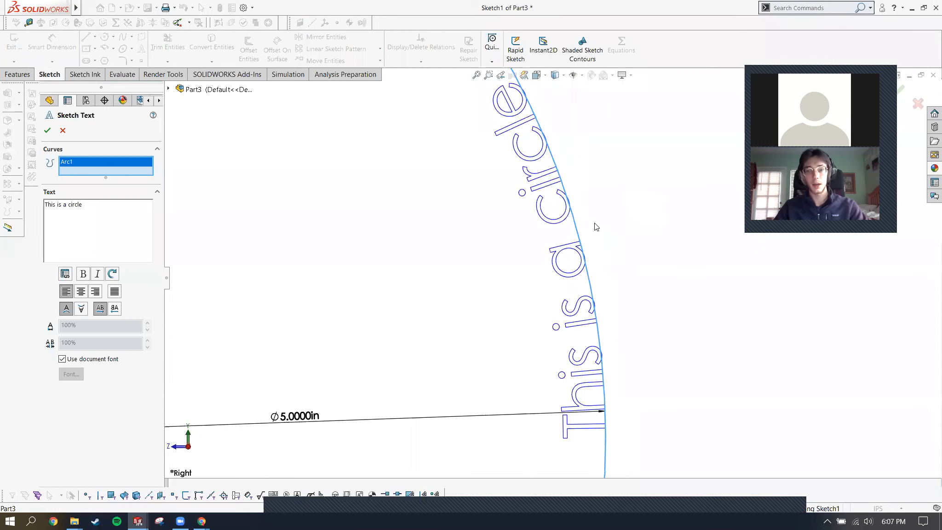
click(47, 130)
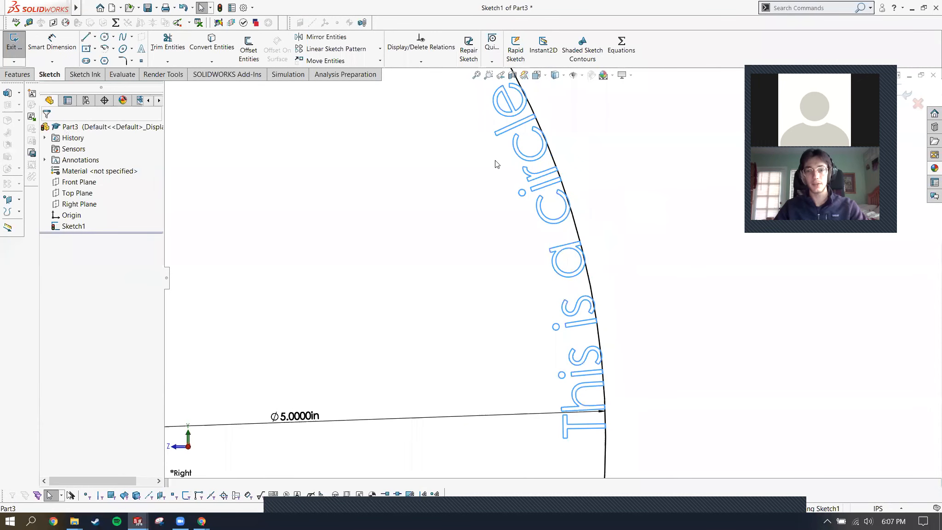
click(587, 196)
click(515, 205)
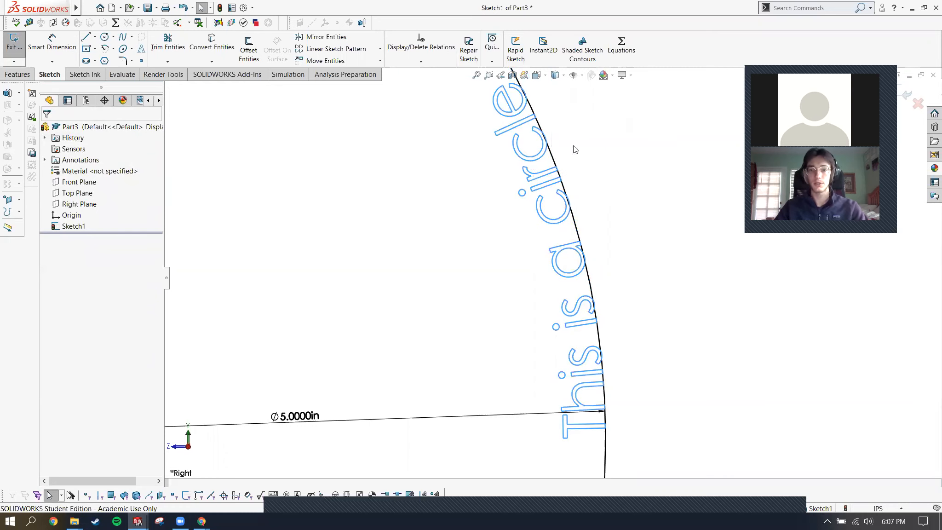
Dissolve the curved "This is a circle" sketch text into individual sketch entities.
scroll(509, 249, up, 3)
scroll(529, 248, up, 1)
scroll(541, 232, down, 3)
scroll(541, 233, up, 2)
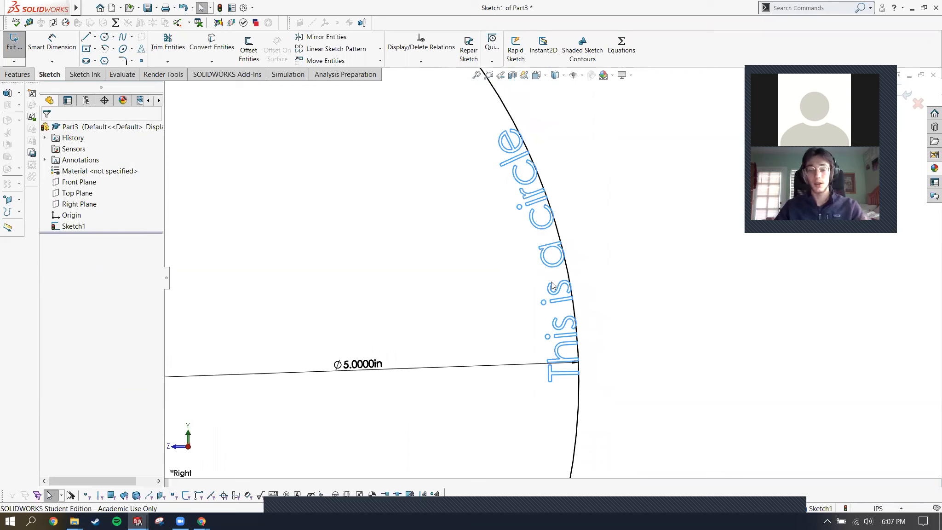
right_click(535, 203)
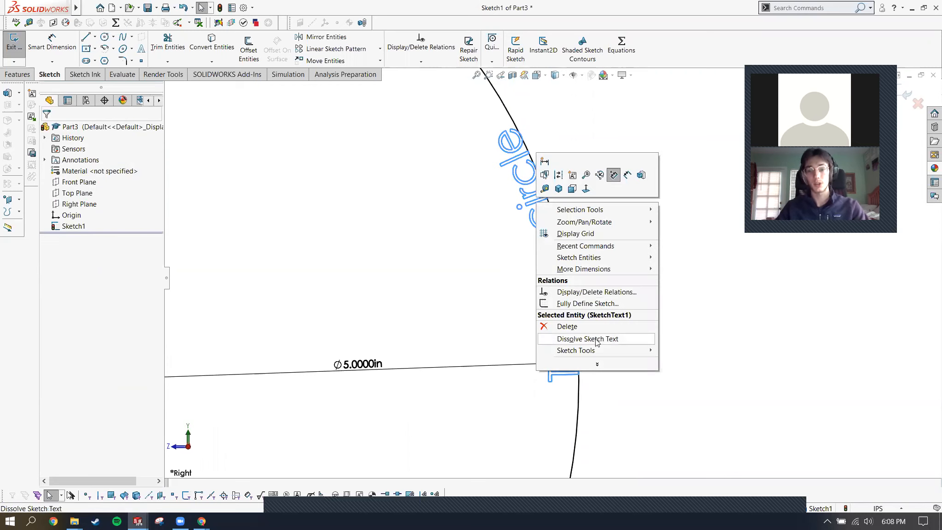
click(597, 340)
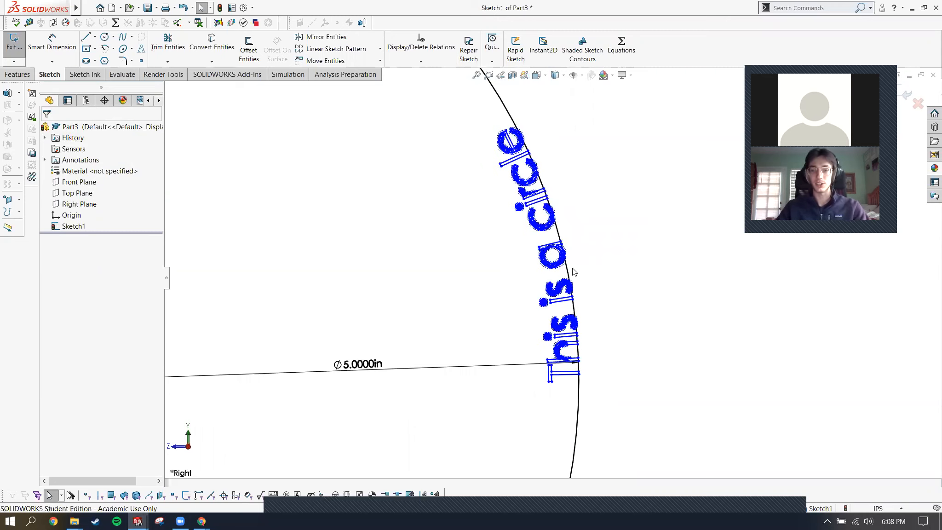
Examine the outlines of the dissolved letters along the circle, check the Parts - Sketches slide and return to the sketch.
scroll(556, 266, down, 6)
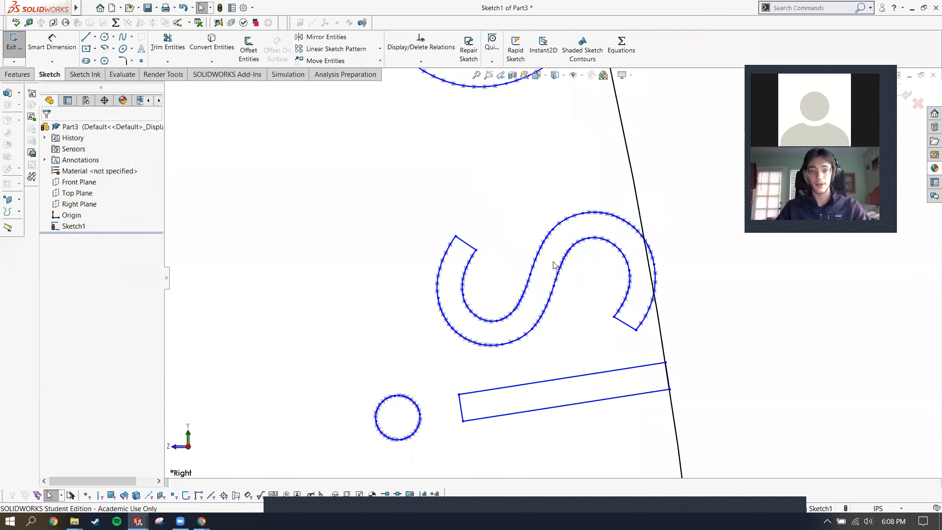
scroll(554, 264, down, 5)
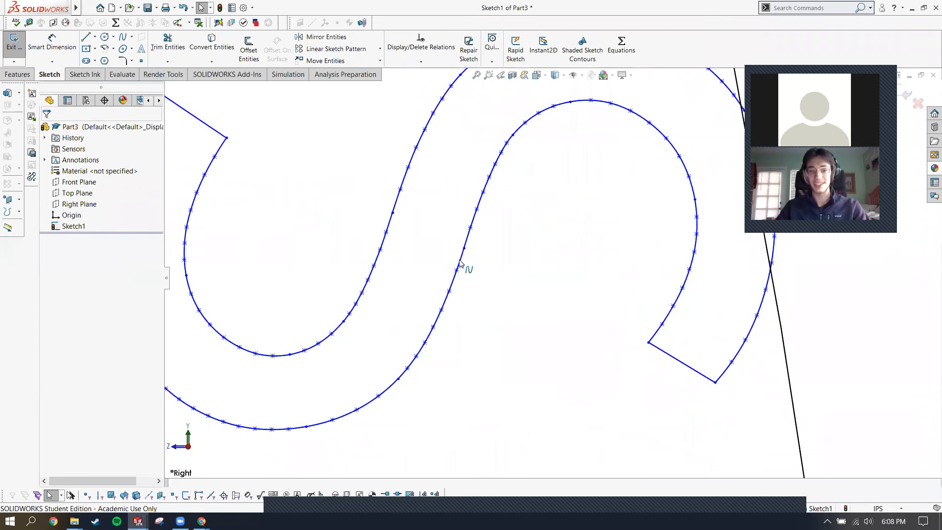
scroll(550, 291, up, 7)
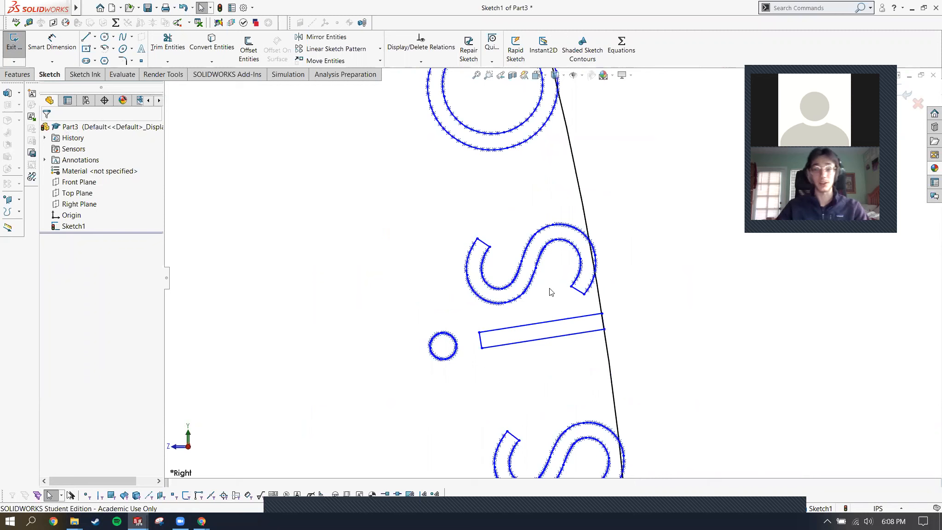
scroll(551, 292, up, 4)
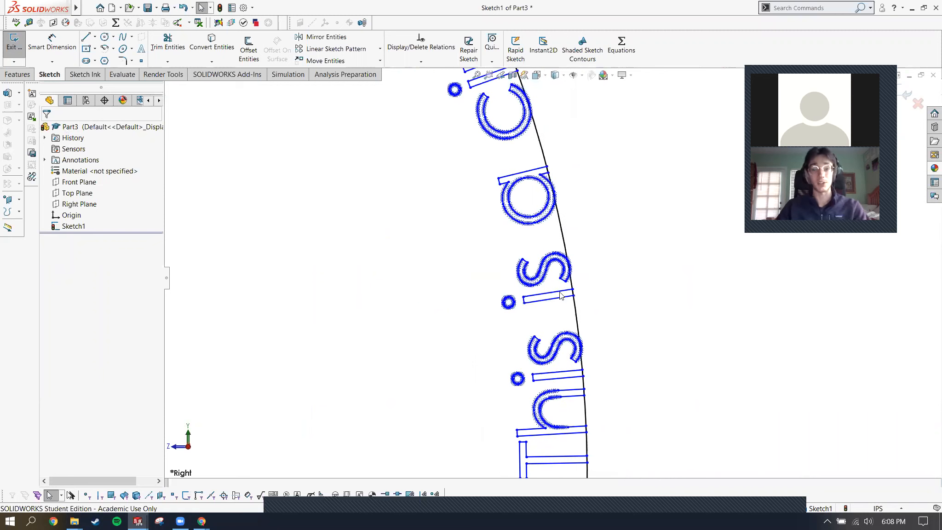
scroll(560, 295, up, 10)
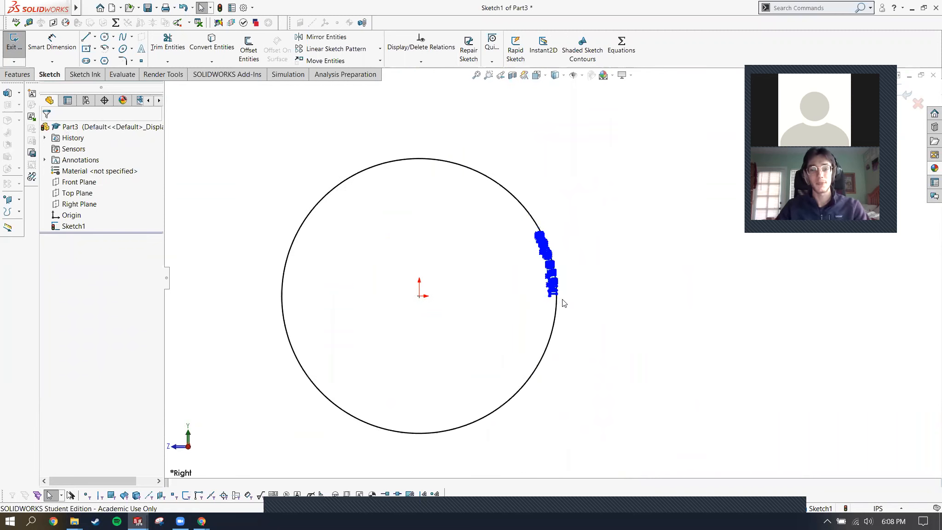
scroll(566, 253, down, 5)
scroll(628, 246, down, 5)
scroll(632, 326, up, 10)
scroll(507, 351, down, 2)
key(alt+Tab)
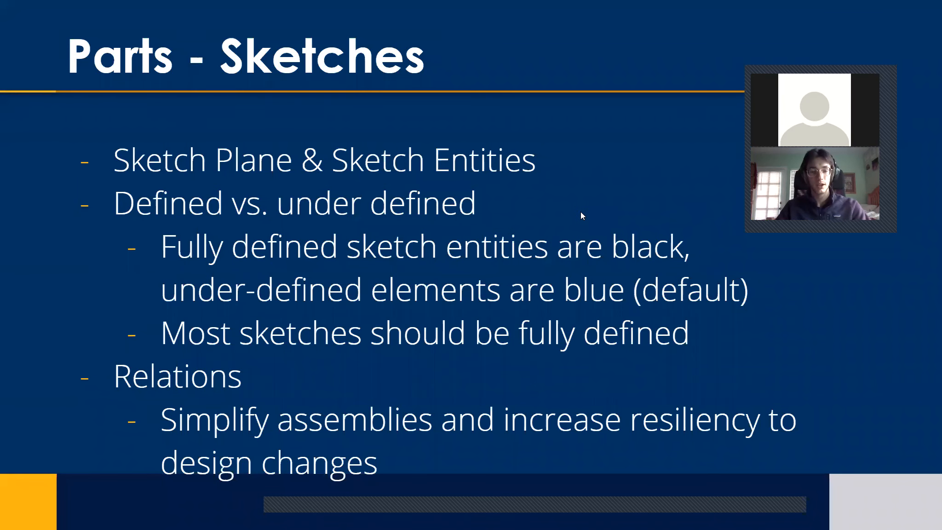
key(alt+Tab)
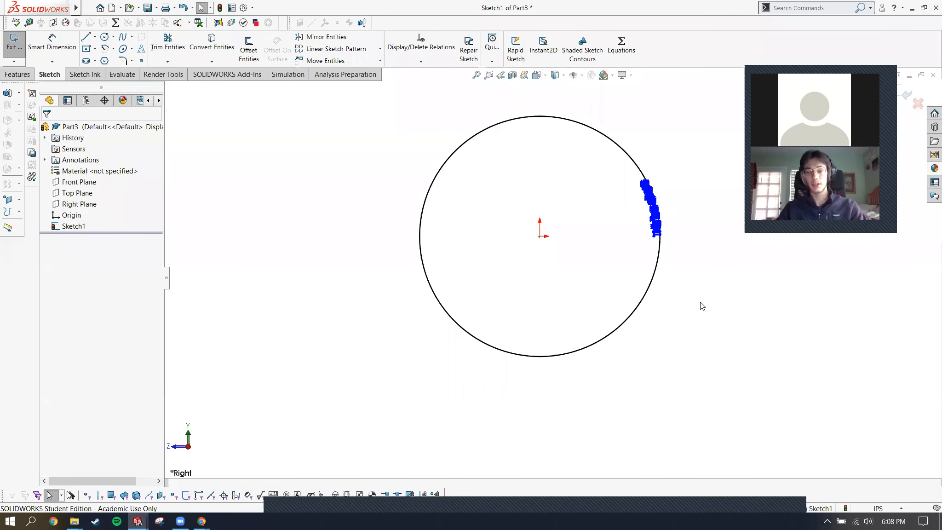
Window-select all the dissolved text entities beside the circle's edge and clear the selection.
scroll(662, 305, down, 10)
scroll(619, 256, up, 5)
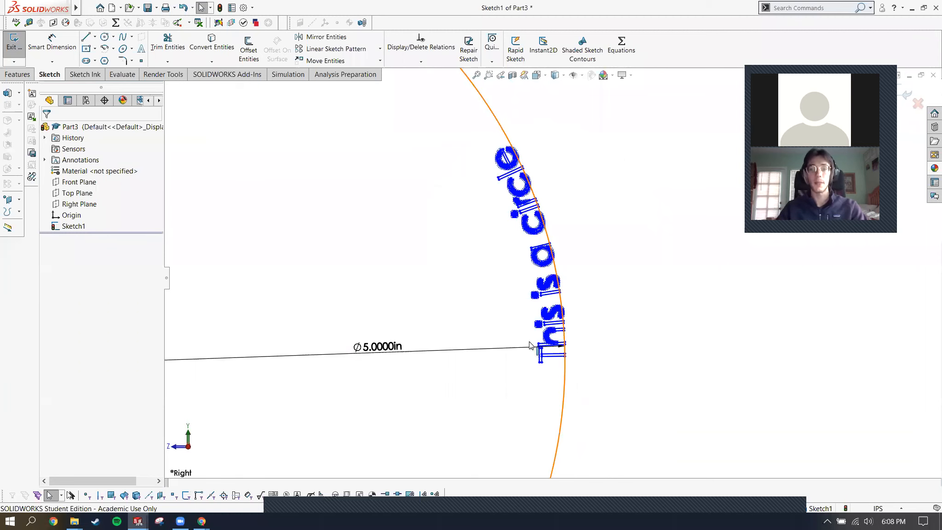
drag(454, 122, 693, 392)
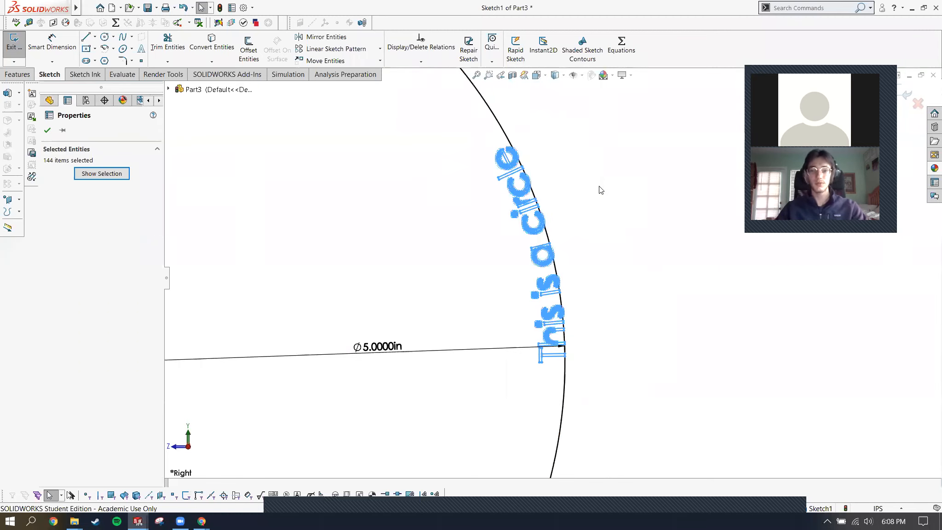
scroll(603, 225, up, 5)
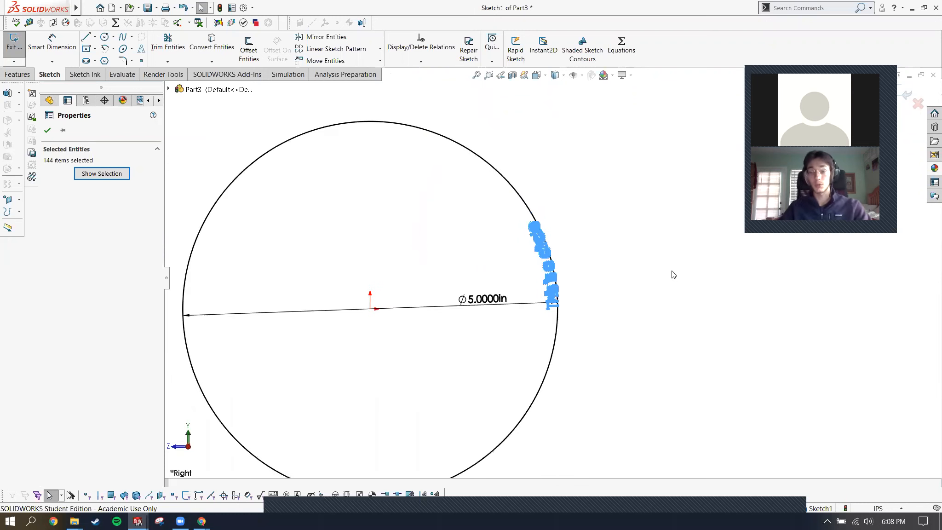
key(Escape)
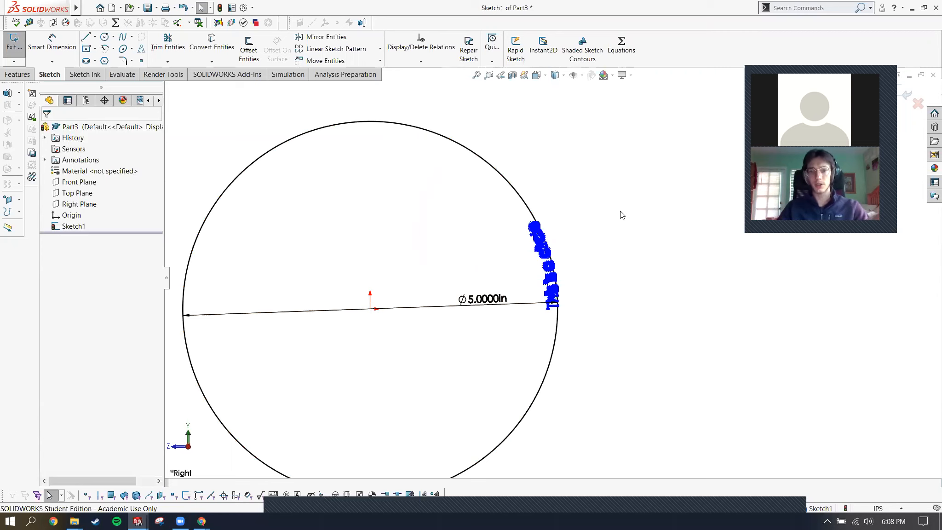
Compare a window selection enclosing only the dissolved text with a crossing selection that also catches the circle and its dimension, and clear the selection.
drag(708, 231, 580, 141)
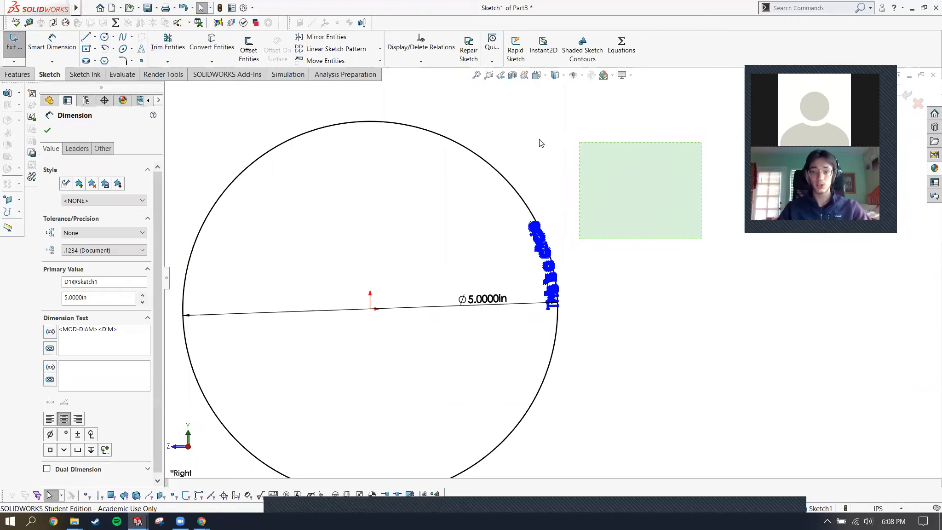
click(478, 124)
drag(494, 135, 621, 391)
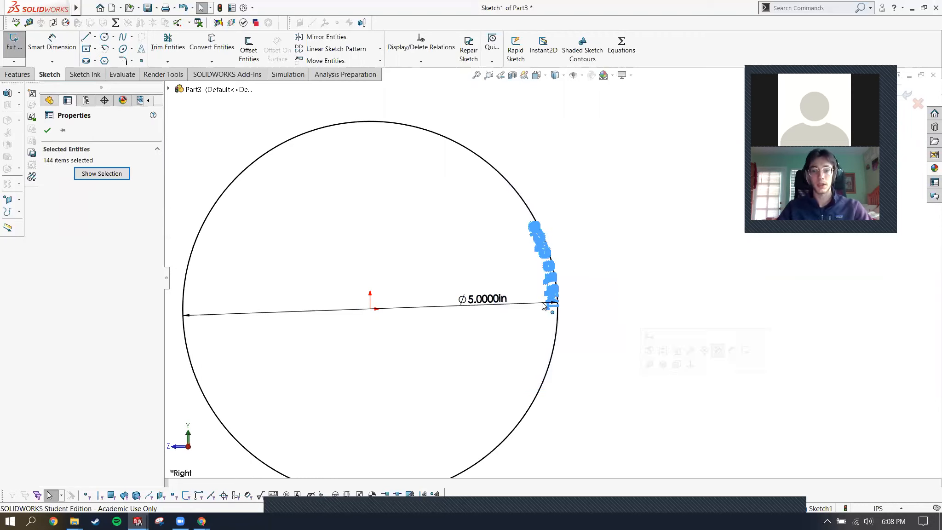
scroll(546, 272, down, 5)
scroll(515, 248, down, 3)
scroll(522, 248, up, 5)
scroll(515, 242, up, 3)
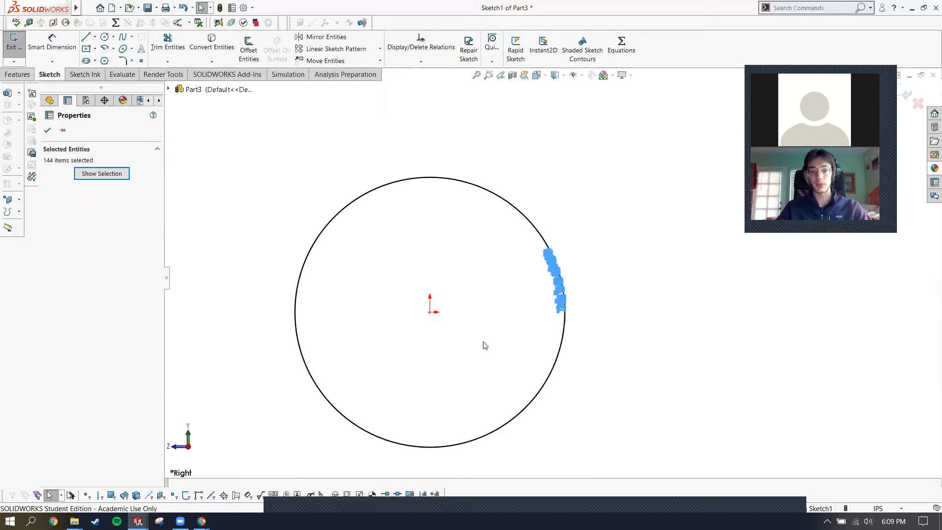
drag(675, 366, 508, 202)
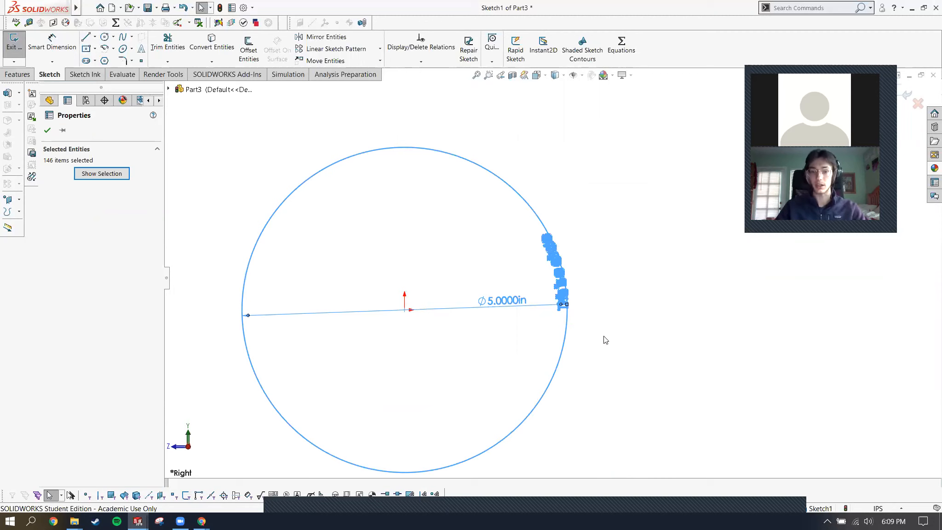
key(Escape)
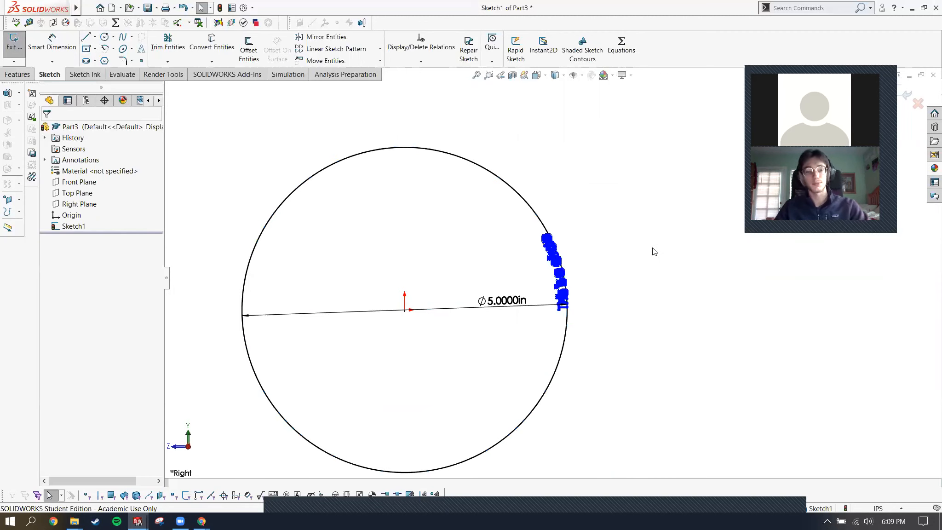
Check the Parts - Sketches slide again, return to the sketch and delete all the dissolved text entities.
key(alt+Tab)
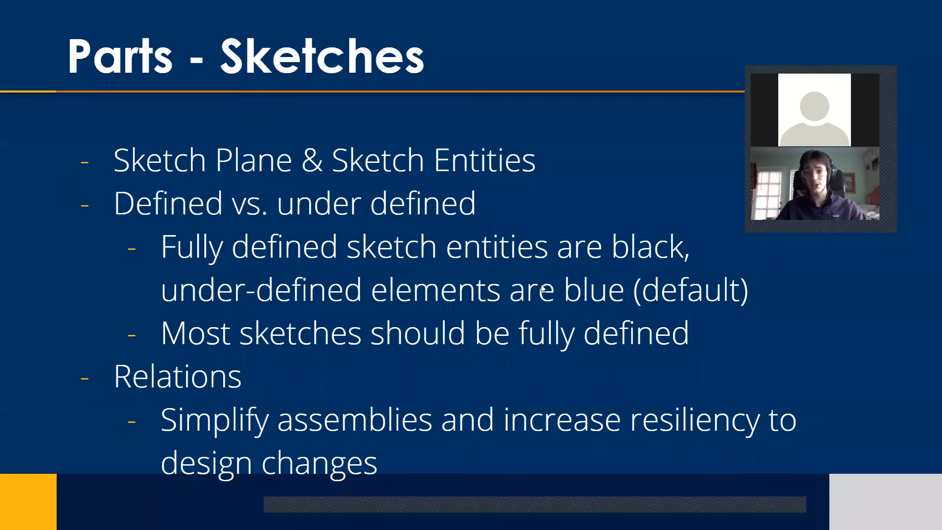
key(alt+Tab)
key(ctrl+z)
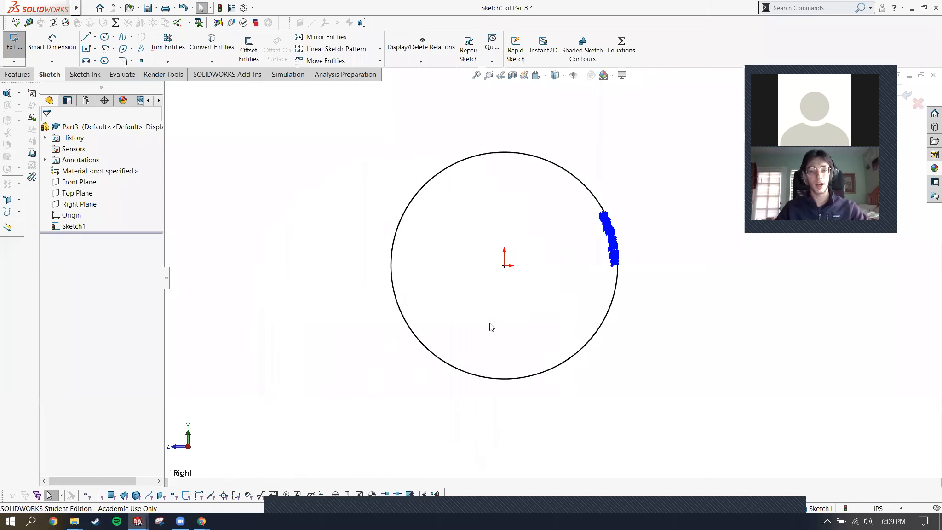
key(ctrl+y)
drag(641, 168, 765, 309)
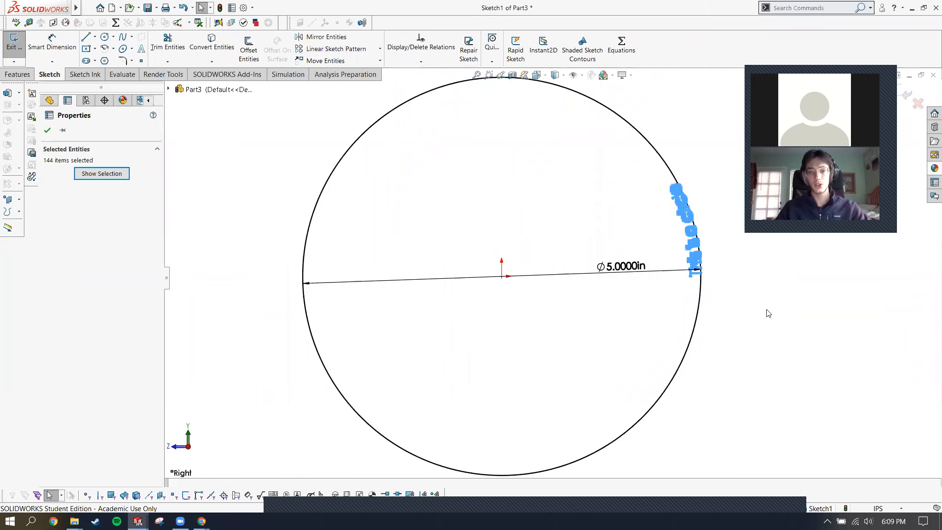
key(Delete)
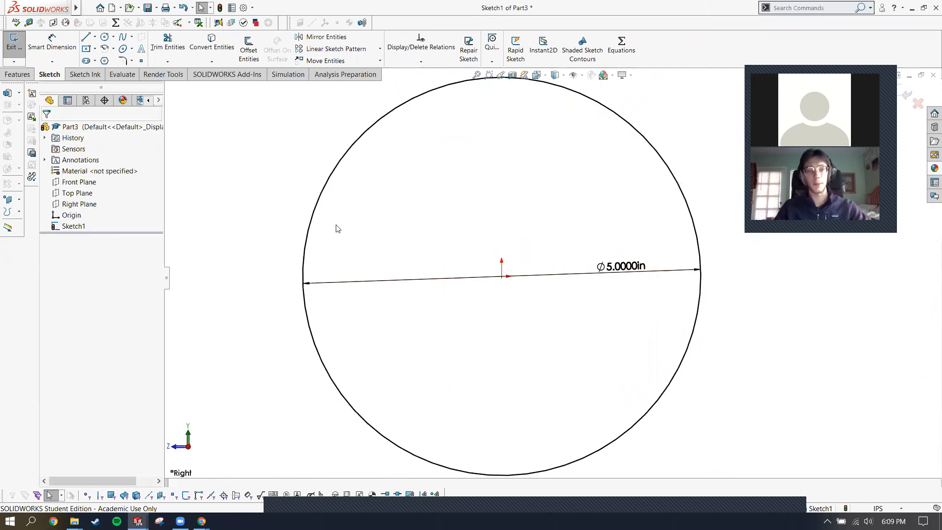
Sketch a corner rectangle from the origin up and left to the edge of the 5 in circle.
click(95, 49)
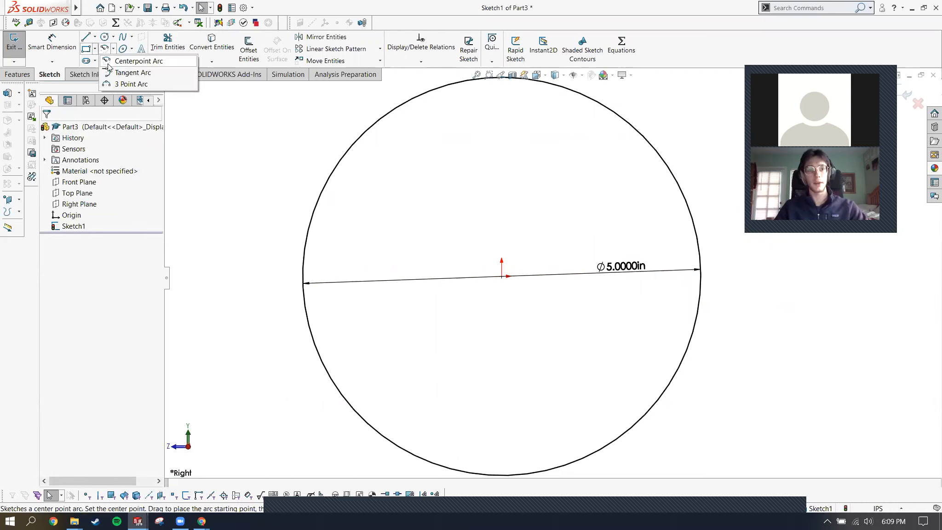
click(128, 64)
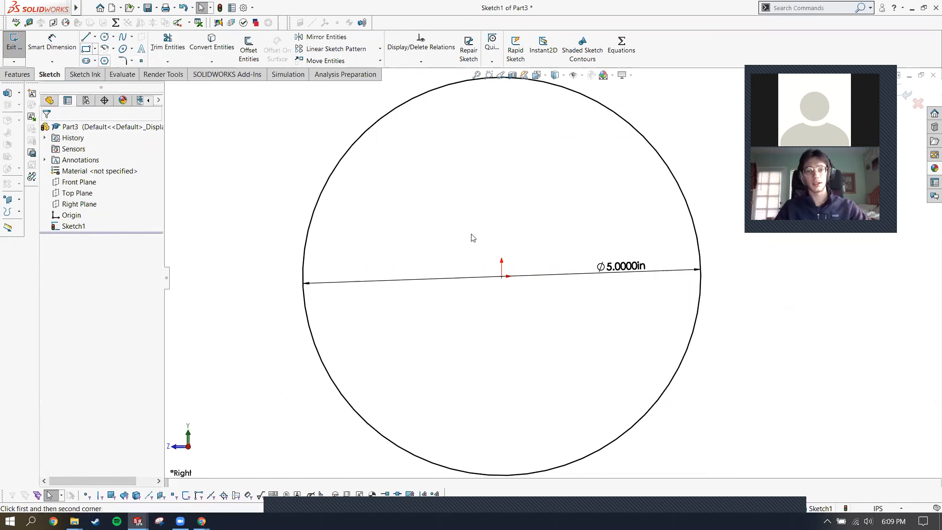
click(502, 276)
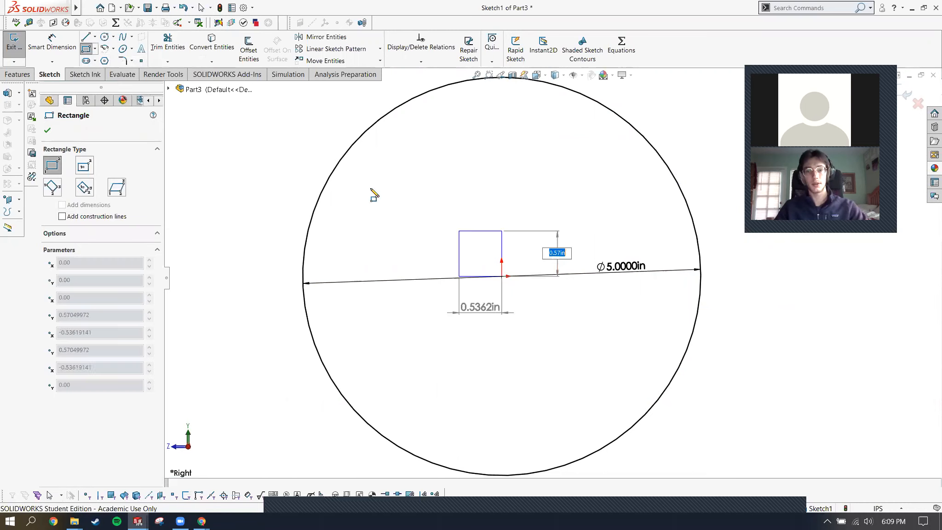
click(341, 164)
key(Escape)
Sketch a circle about 0.56 in in diameter inside the rectangle, near its middle.
right_drag(407, 205, 485, 213)
click(419, 210)
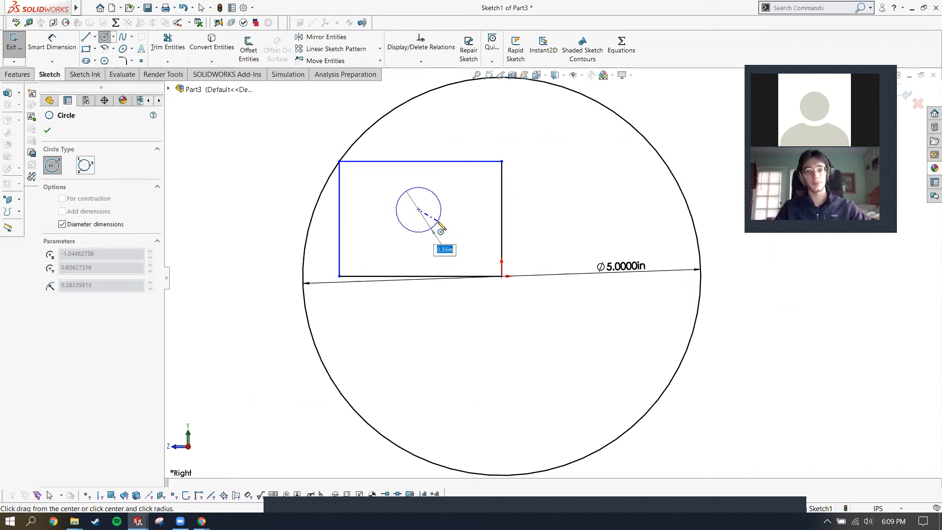
click(440, 225)
Dimension the horizontal distance between the small circle's centre and the upper corner of the rectangle above the origin.
right_drag(572, 130, 546, 216)
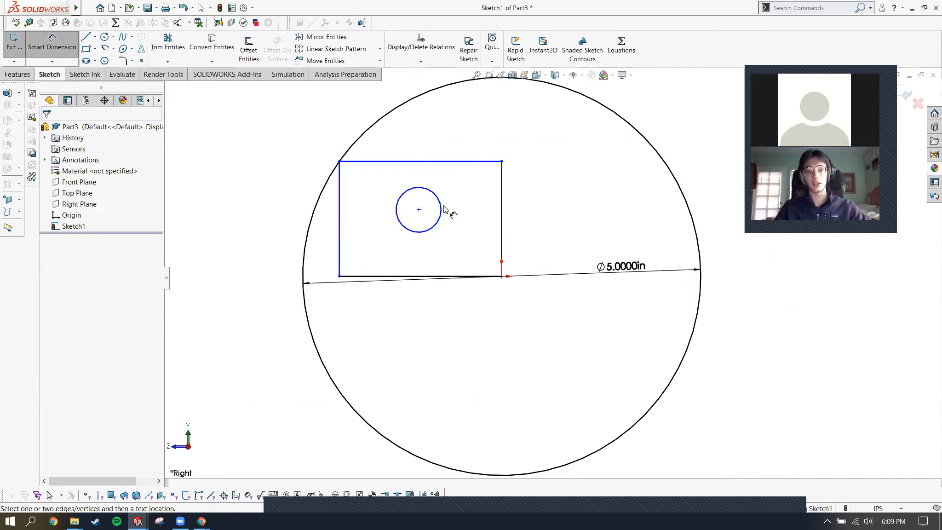
click(418, 210)
key(Escape)
click(501, 165)
click(551, 139)
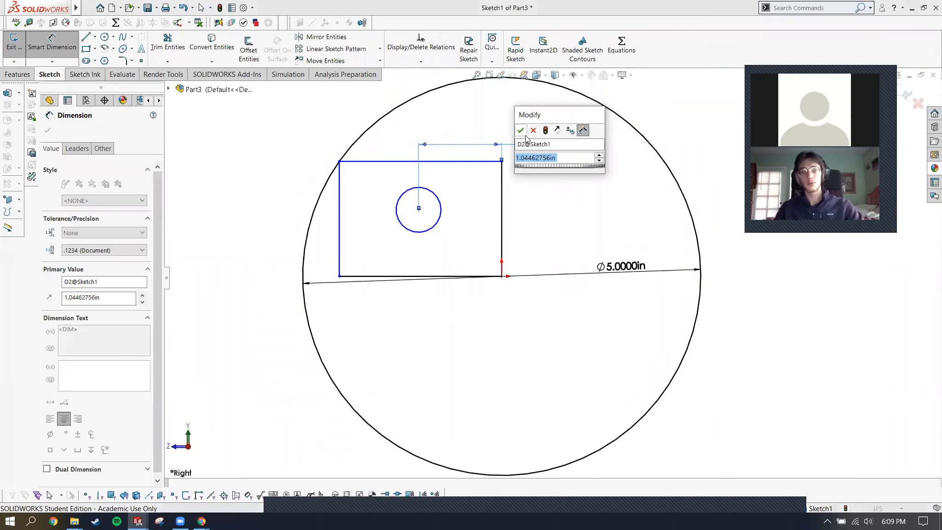
click(520, 130)
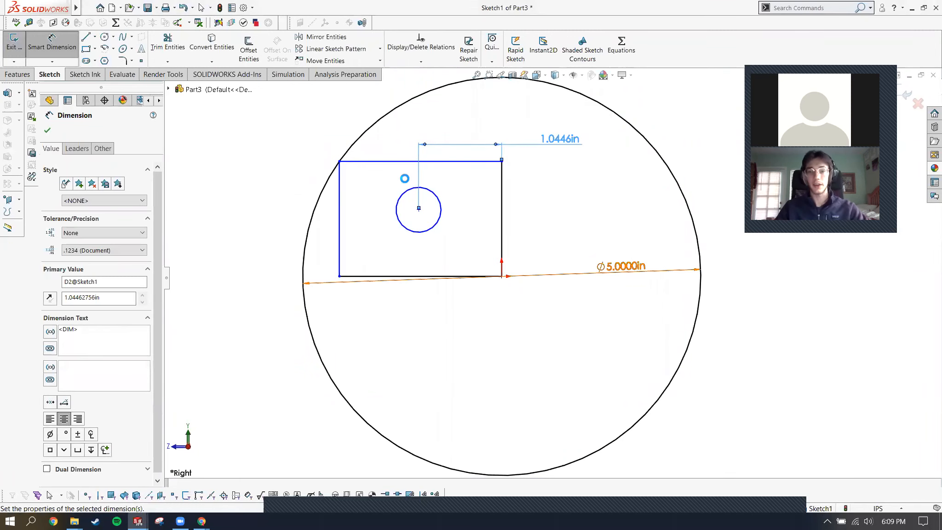
Dimension the length of the rectangle's upper edge and set it to 1 in.
click(374, 161)
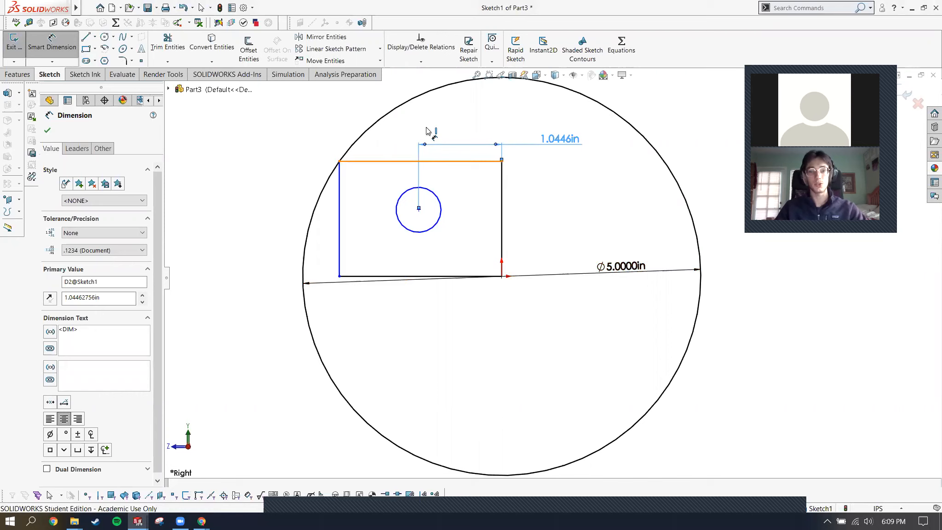
click(528, 115)
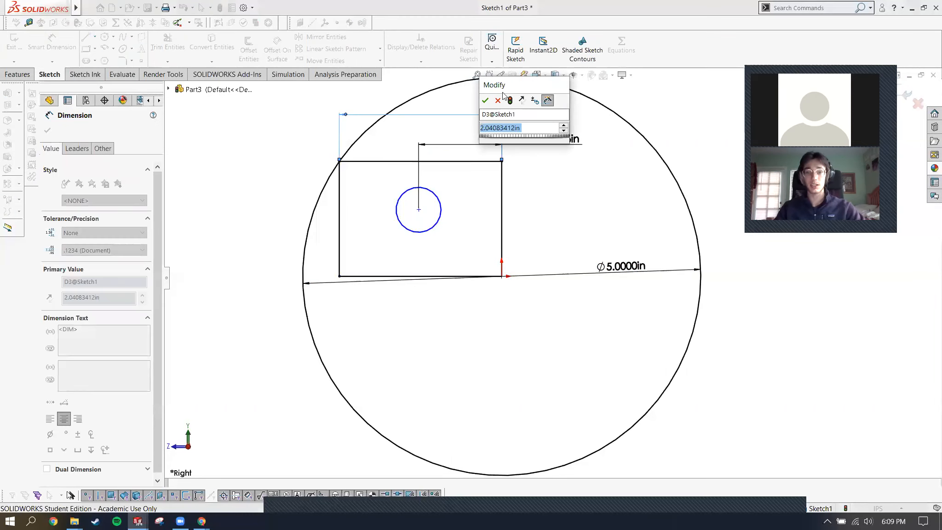
click(490, 100)
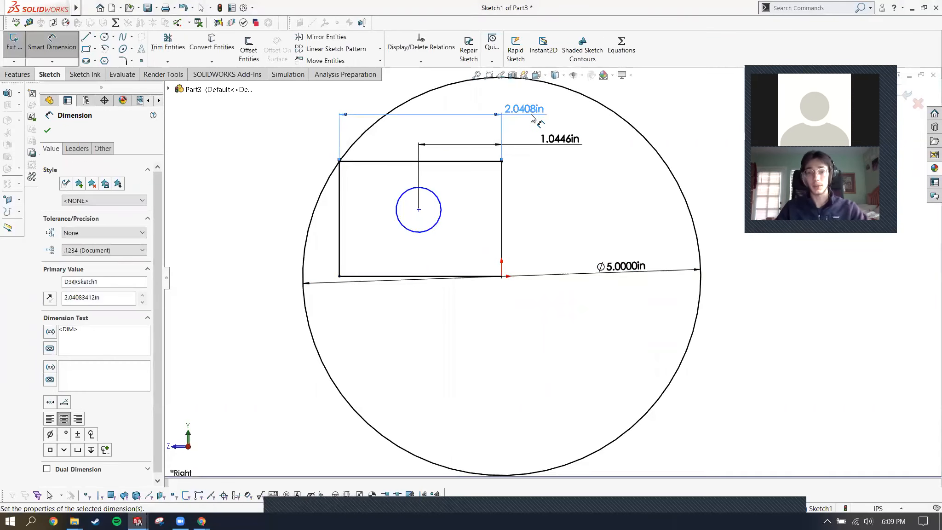
double_click(529, 112)
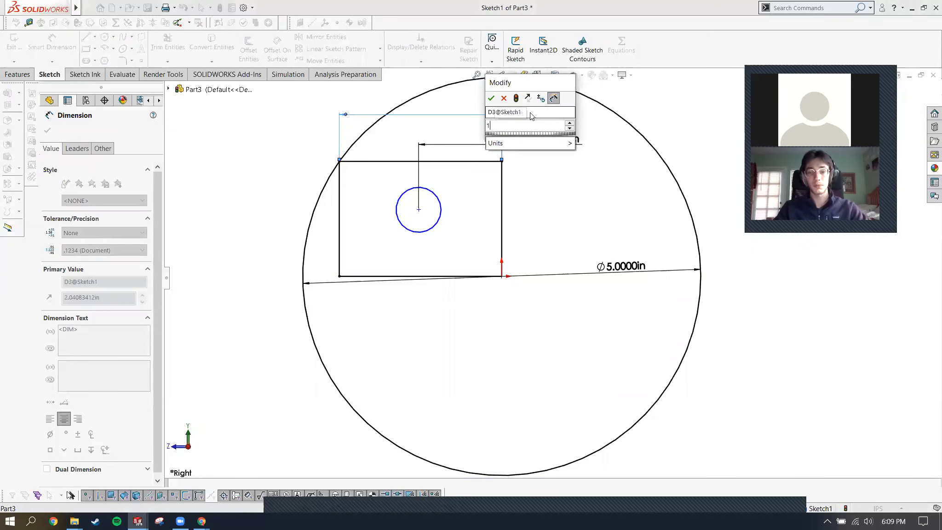
key(Return)
key(ctrl+z)
key(Escape)
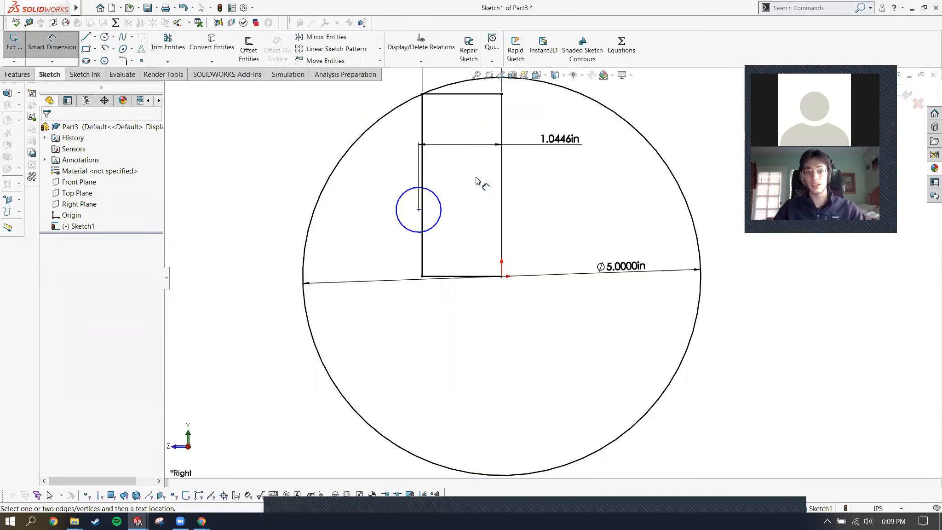
Delete the horizontal dimension between the small circle's centre and the rectangle's corner.
click(418, 210)
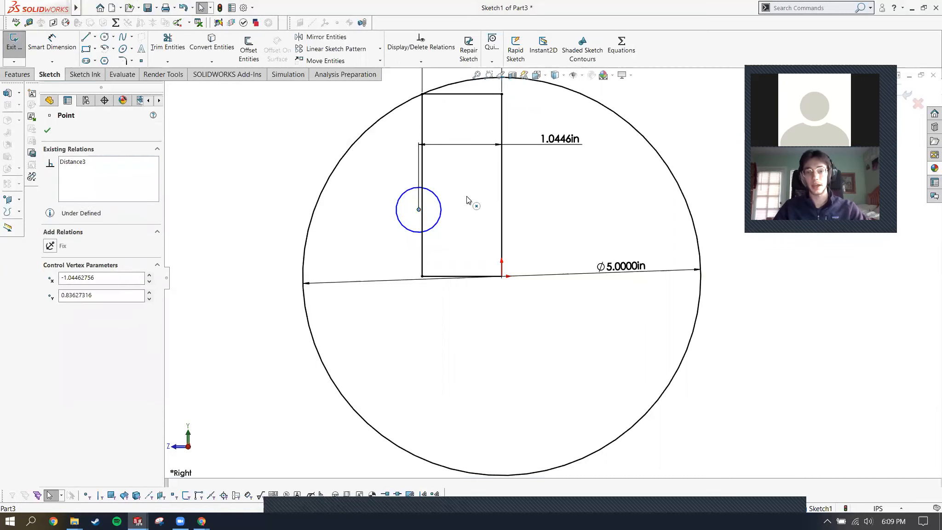
click(560, 123)
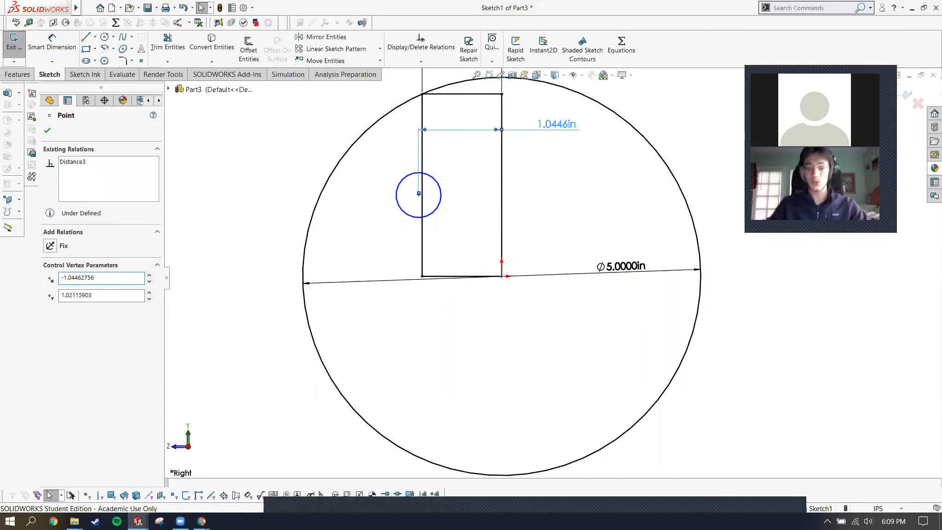
key(Delete)
Add a vertical relation between the rectangle's upper-edge midpoint and the small circle's centre, and test it by moving the circle.
scroll(502, 154, up, 1)
scroll(485, 147, down, 1)
scroll(607, 179, up, 1)
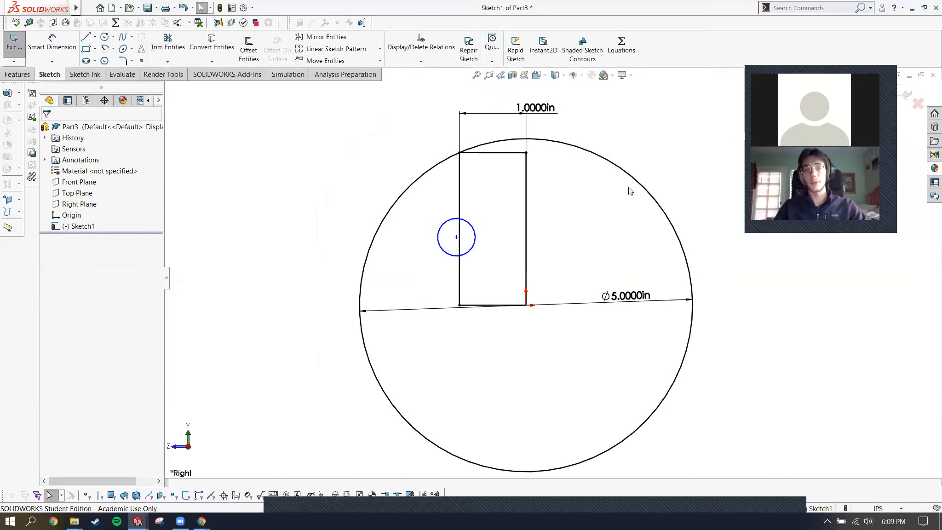
scroll(644, 191, down, 1)
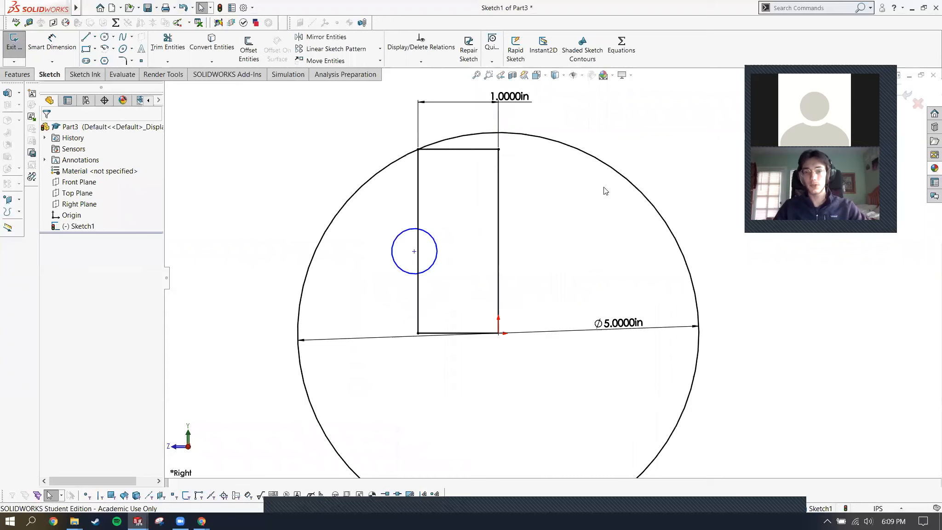
click(455, 150)
right_click(455, 150)
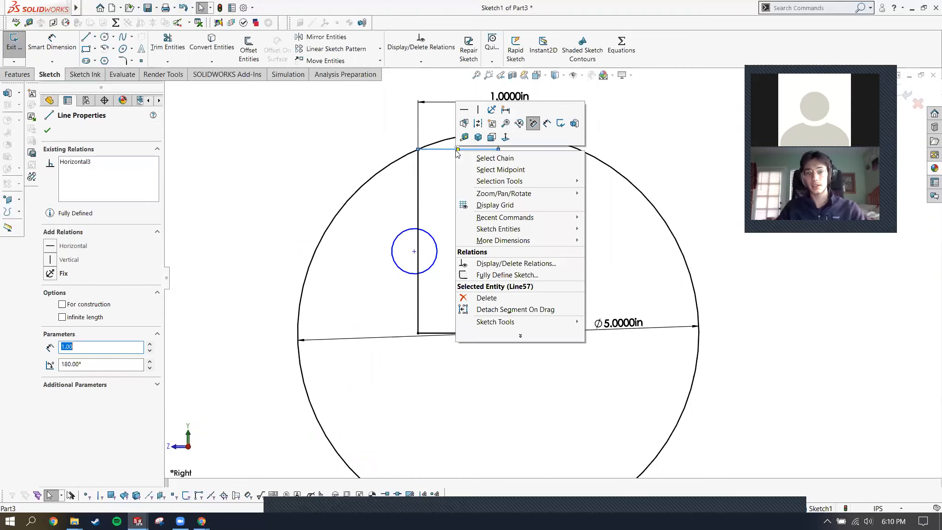
click(536, 169)
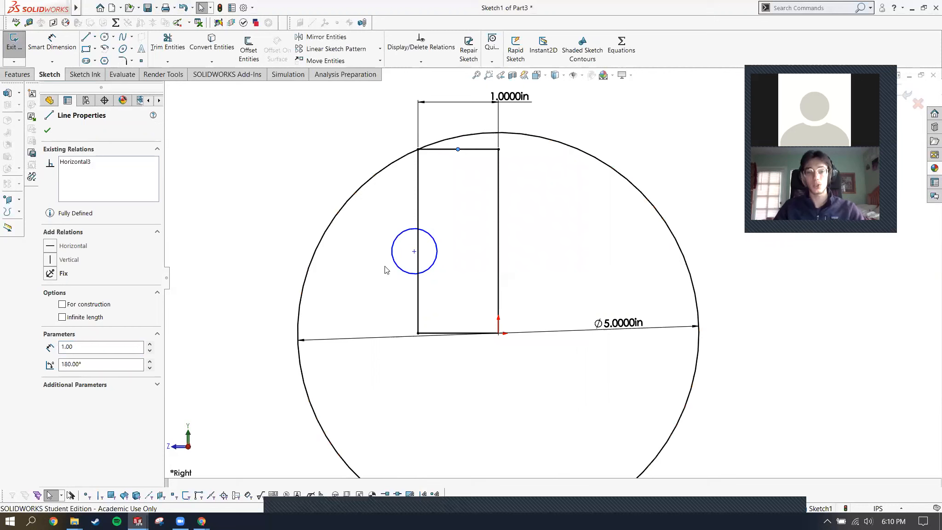
ctrl+click(414, 251)
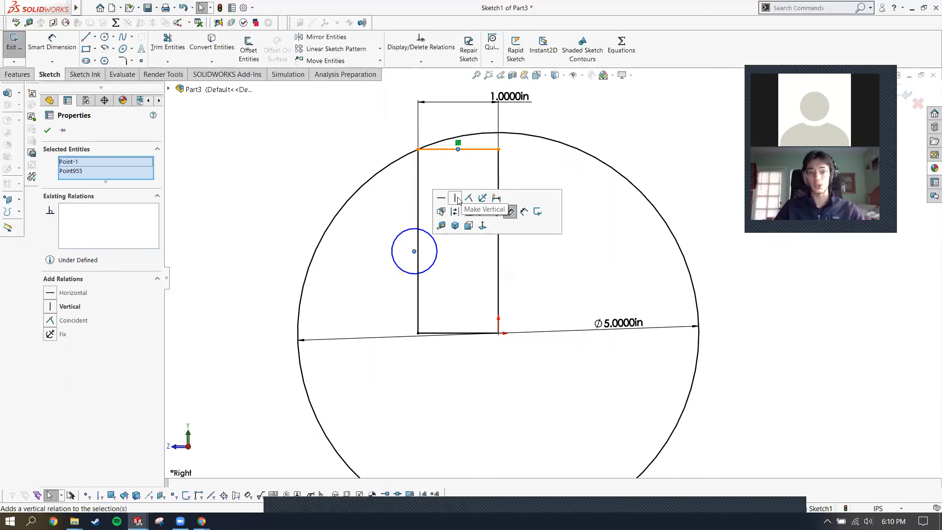
click(457, 199)
click(564, 199)
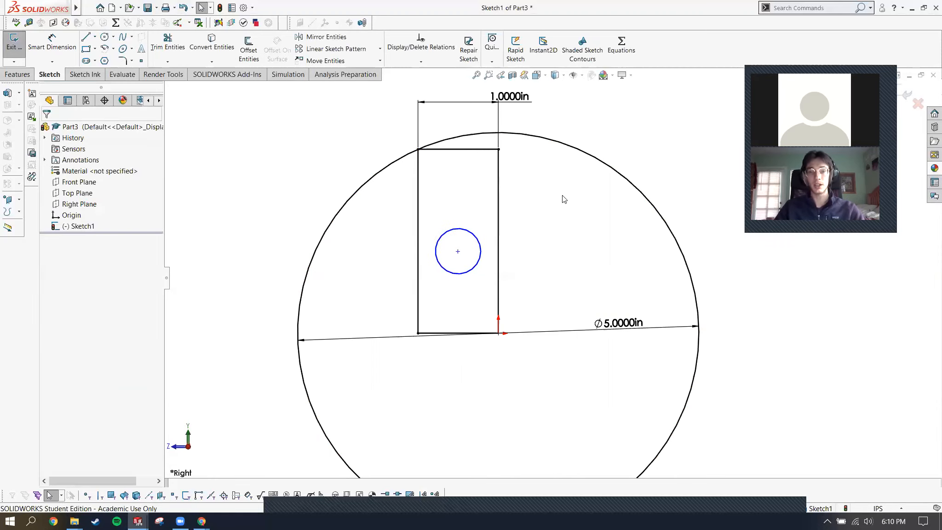
mouse_move(458, 252)
mouse_down()
mouse_move(469, 250)
mouse_move(479, 280)
mouse_move(470, 263)
mouse_up()
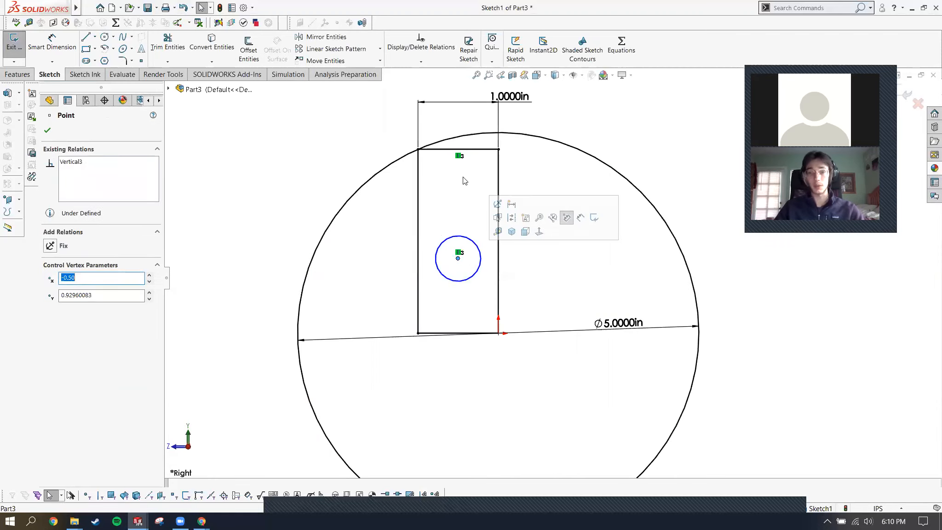
Set the rectangle's width to 2 in and move the small circle up near the rectangle's middle.
click(509, 97)
double_click(515, 96)
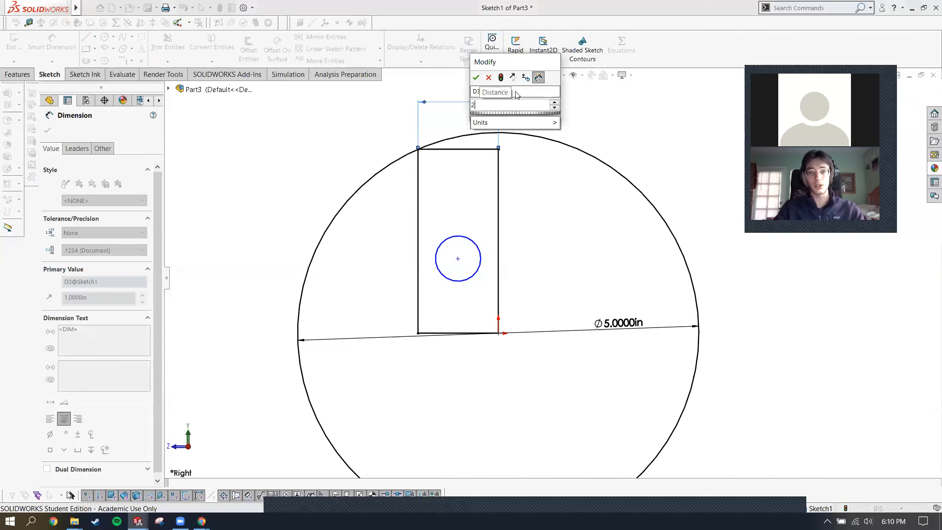
text(2)
key(Return)
key(Escape)
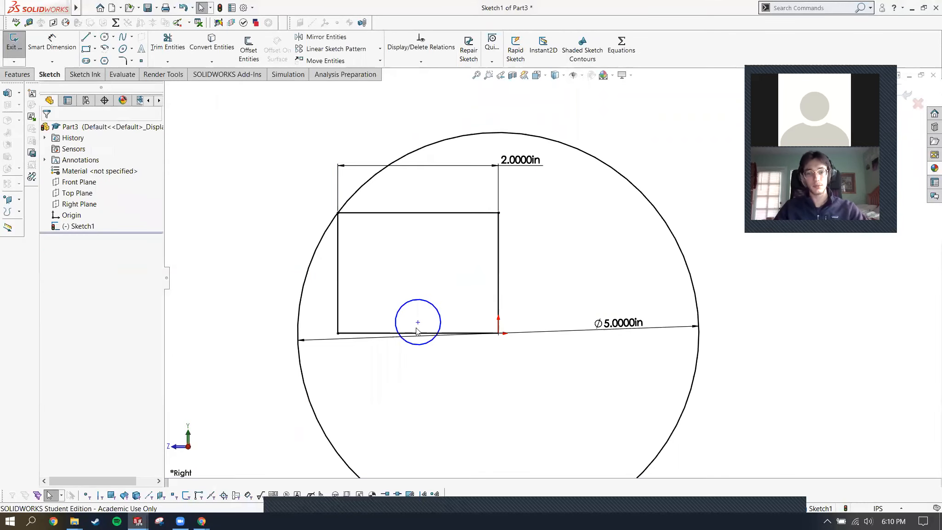
drag(417, 323, 418, 277)
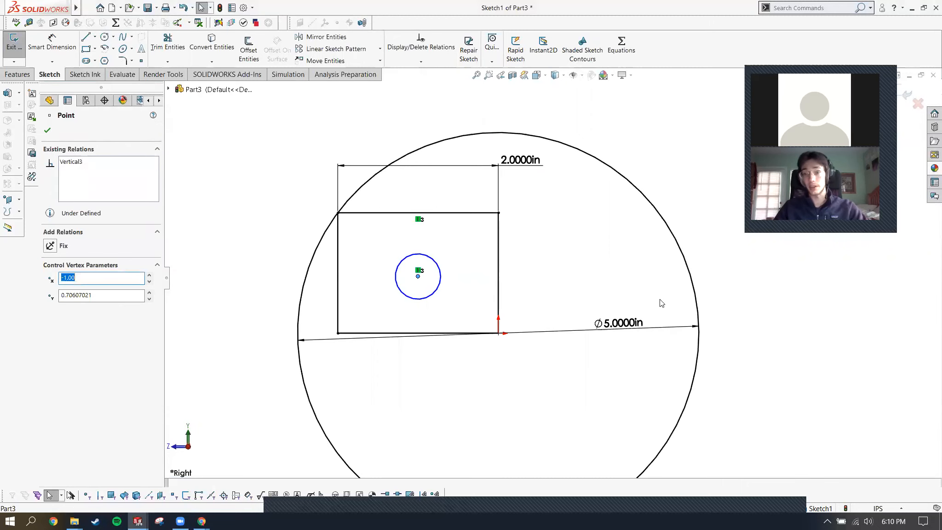
click(660, 303)
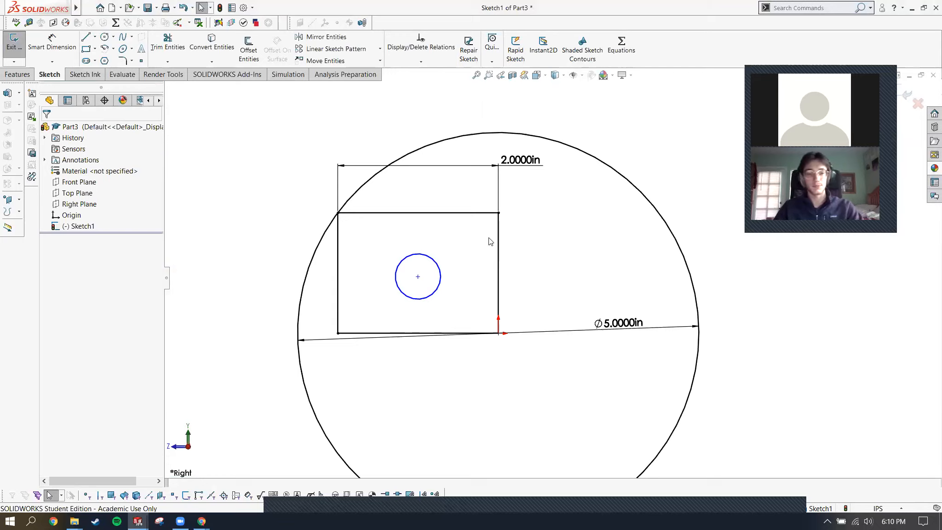
Switch to the presentation, read the Parts - Bodies slide and return to the sketch in SolidWorks.
key(alt+Tab)
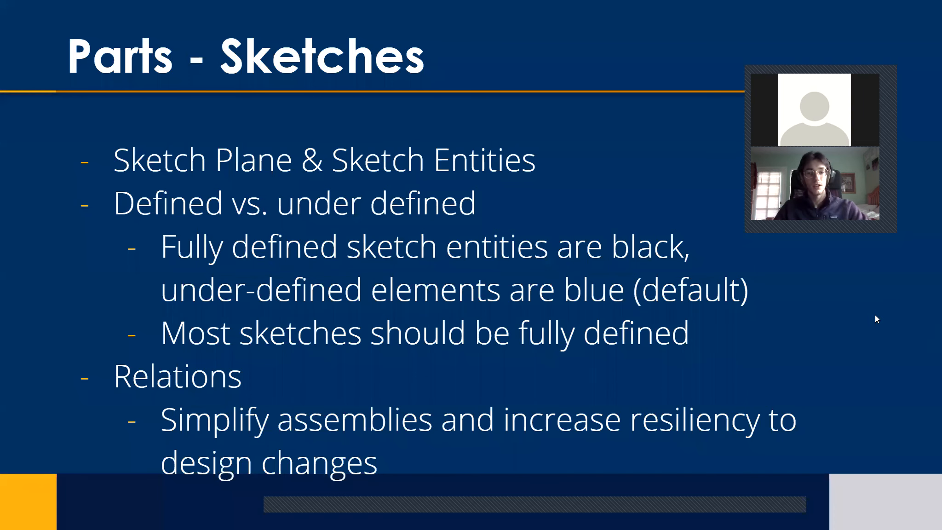
key(Right)
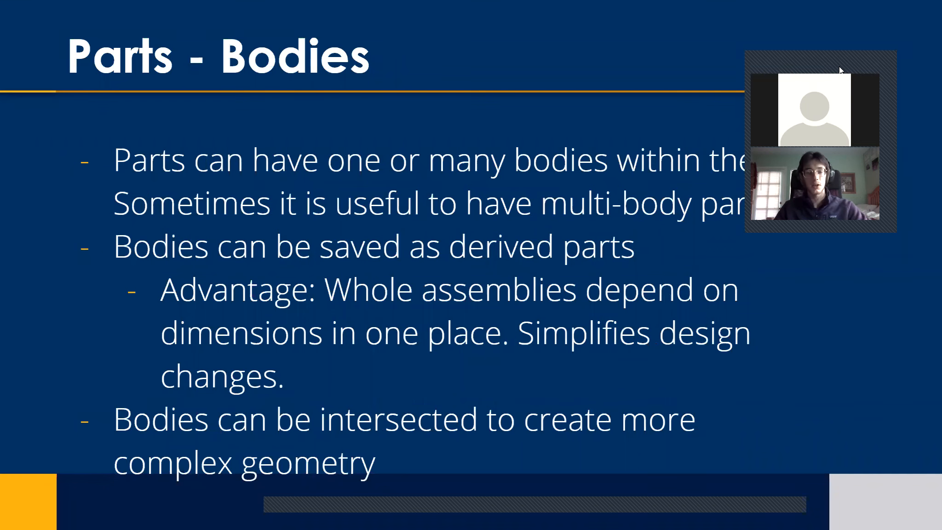
drag(840, 70, 891, 40)
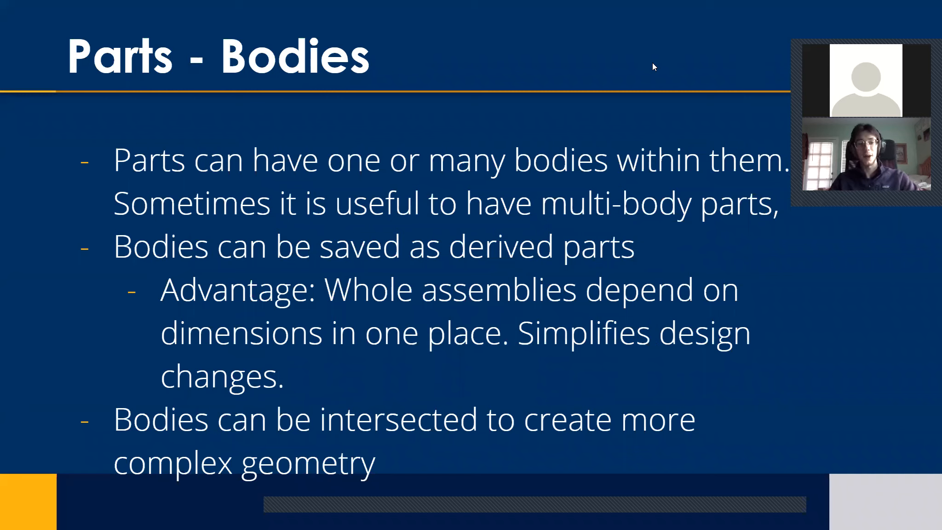
key(alt+Tab)
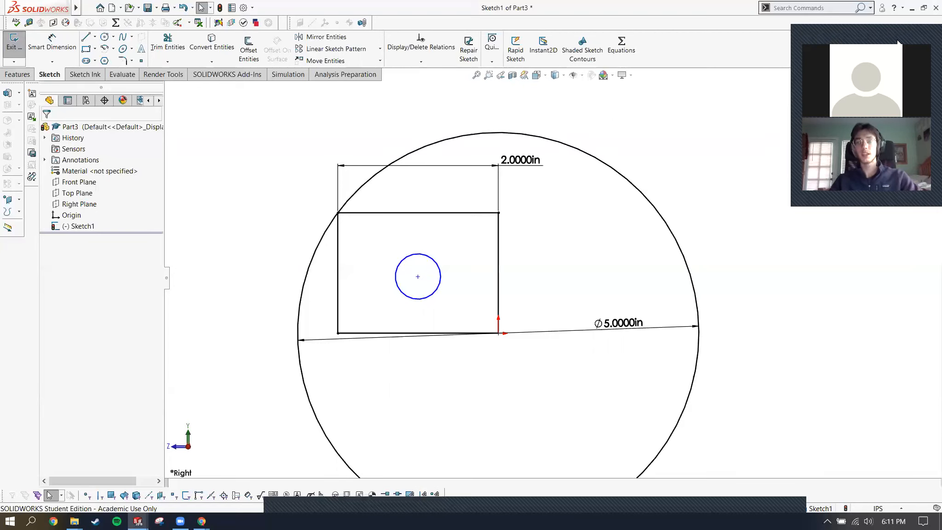
drag(897, 41, 853, 173)
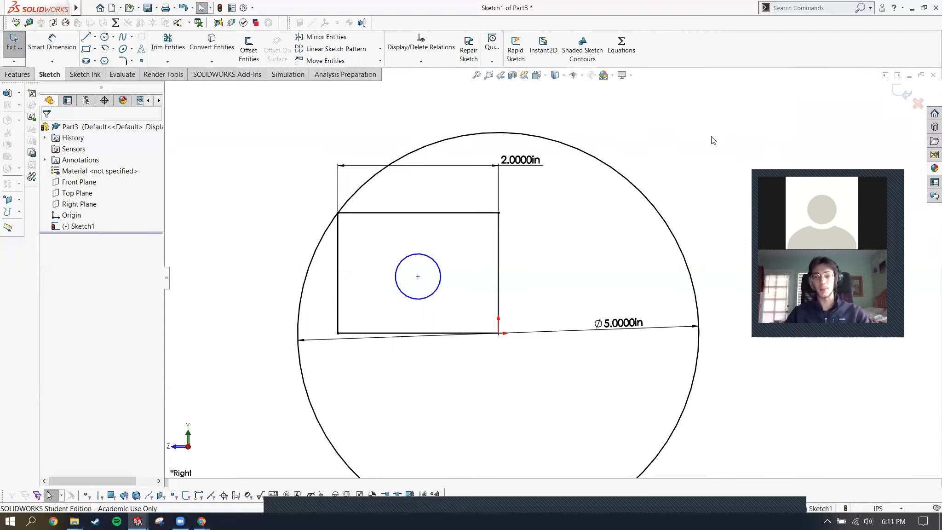
Exit the sketch and open the ReuleauxSolid part from the Making folder inside Documents > CAD.
click(905, 95)
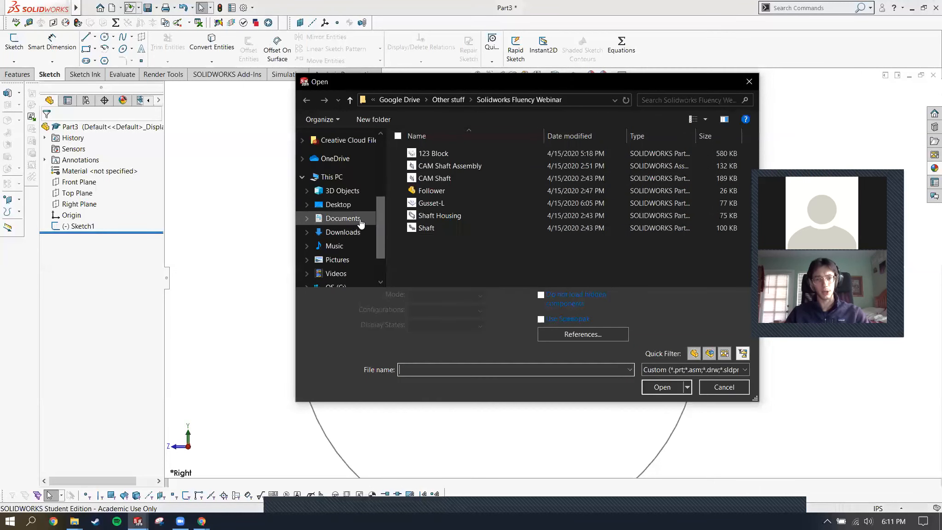
scroll(341, 216, up, 5)
click(345, 165)
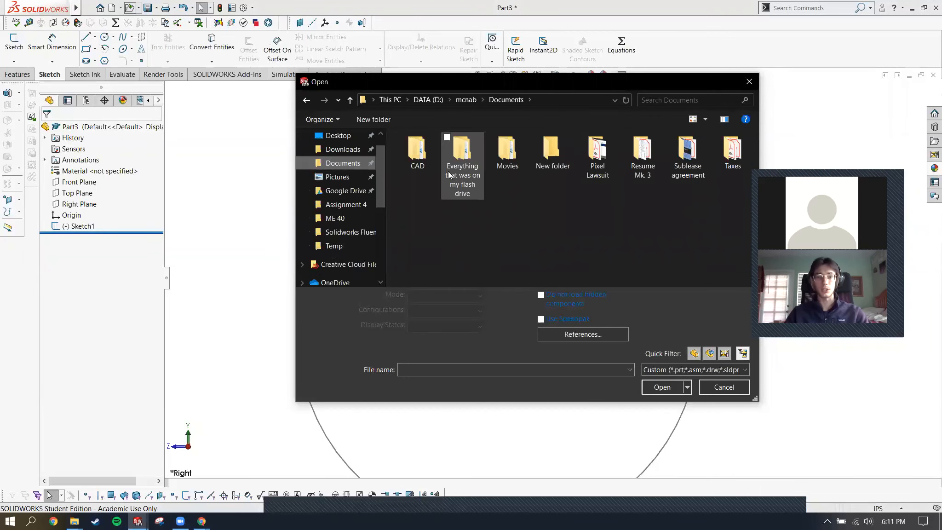
double_click(416, 150)
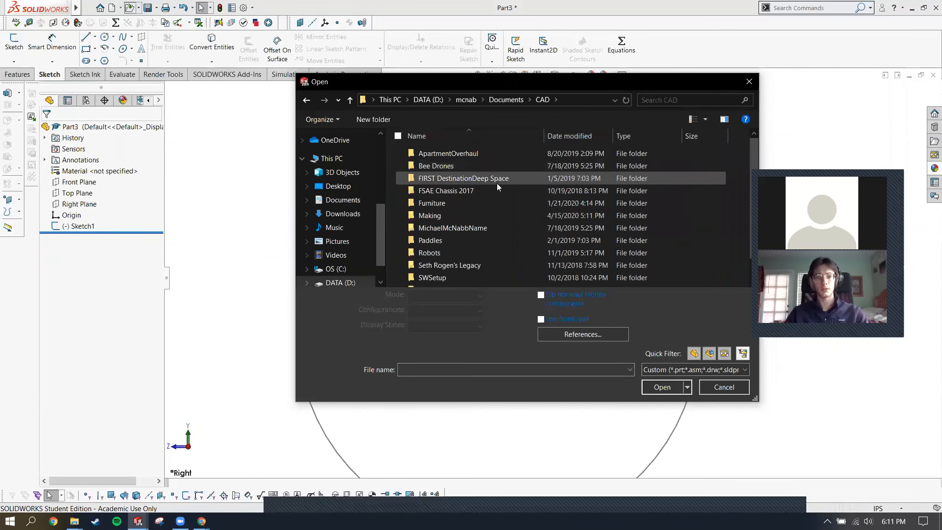
double_click(484, 212)
scroll(482, 191, down, 10)
scroll(527, 202, down, 15)
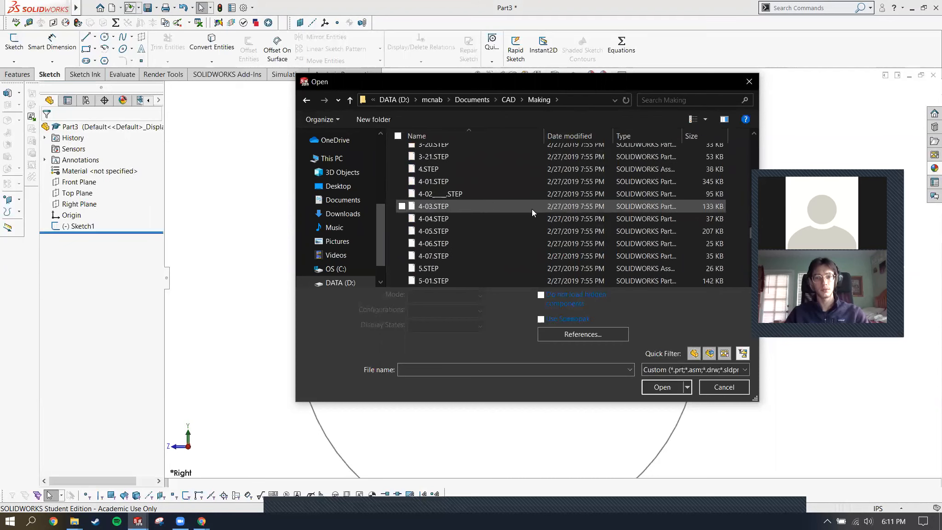
double_click(511, 268)
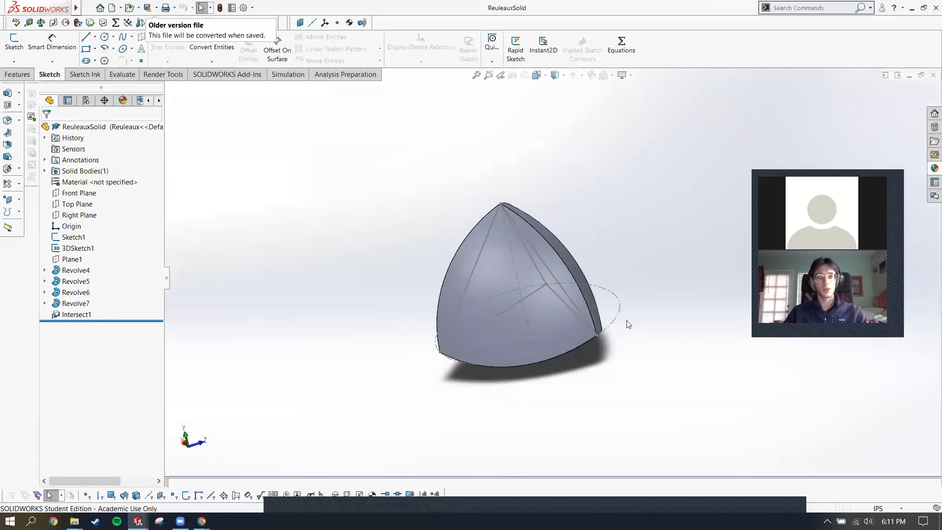
Hide the sketch geometry displayed on and around the Reuleaux solid.
middle_drag(577, 275, 547, 255)
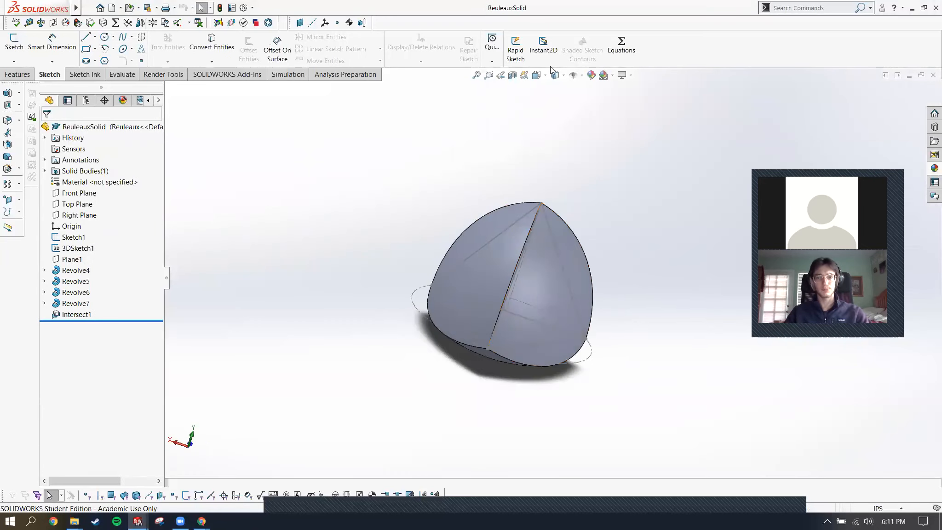
click(582, 76)
click(583, 166)
click(682, 175)
middle_drag(614, 231, 629, 228)
Roll the feature history back to just after Revolve6 and forward past Revolve7 to examine the overlapping spherical bodies.
drag(128, 321, 98, 298)
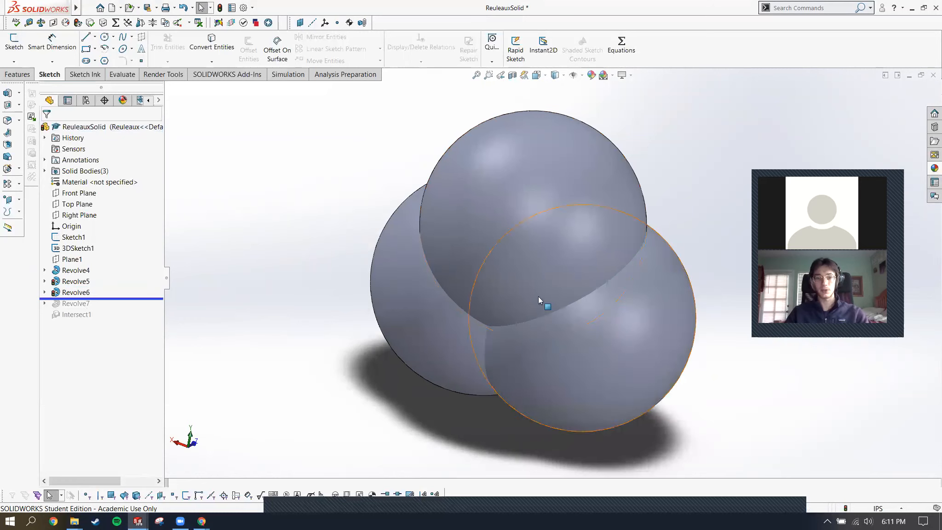
drag(143, 299, 143, 310)
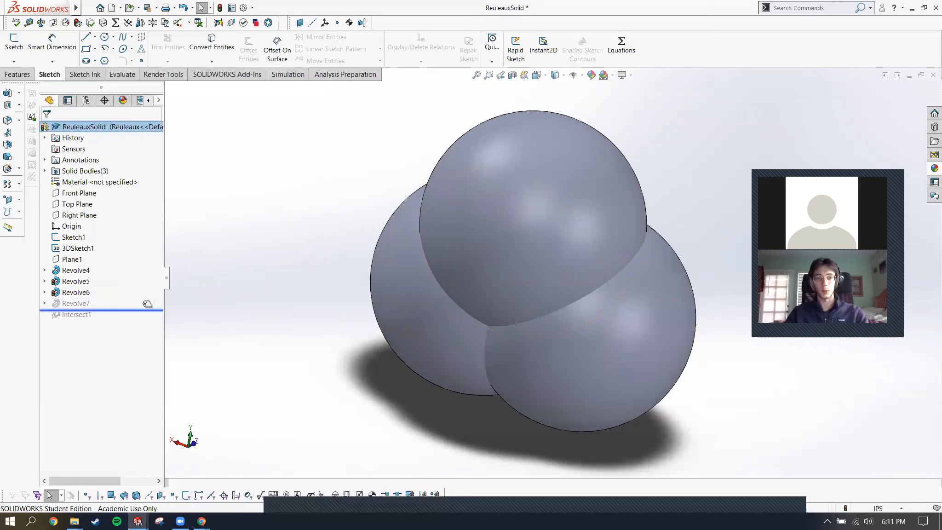
middle_drag(490, 280, 453, 271)
Roll the feature history forward past Intersect1 to restore the Reuleaux solid.
drag(123, 307, 122, 319)
right_click(72, 315)
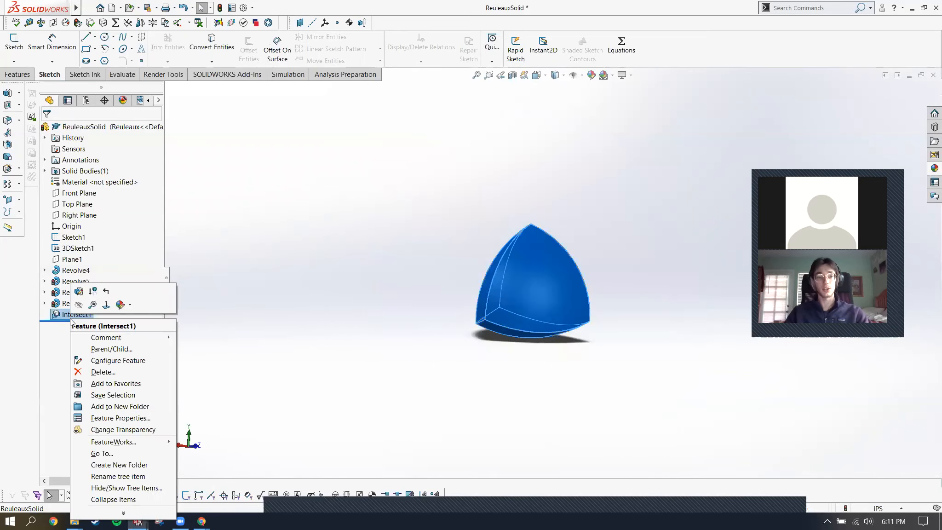
click(411, 184)
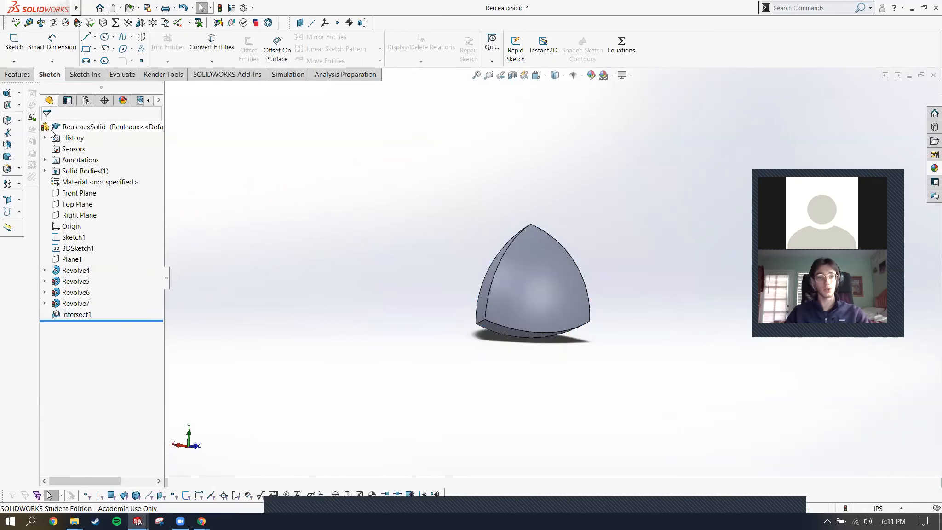
click(18, 75)
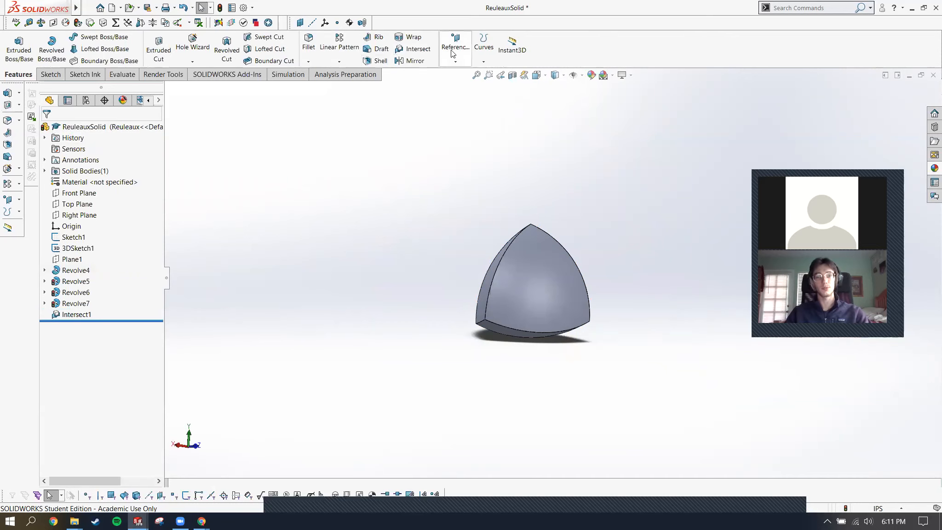
click(419, 50)
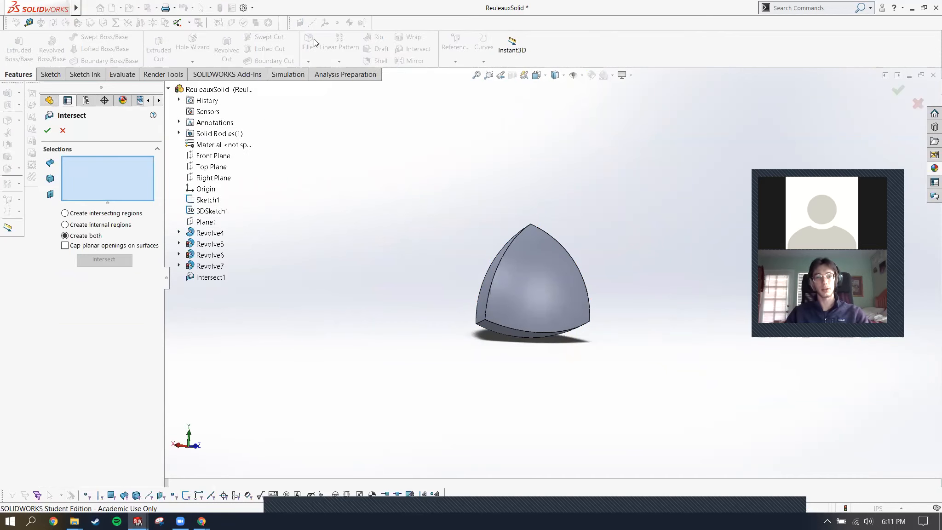
click(63, 131)
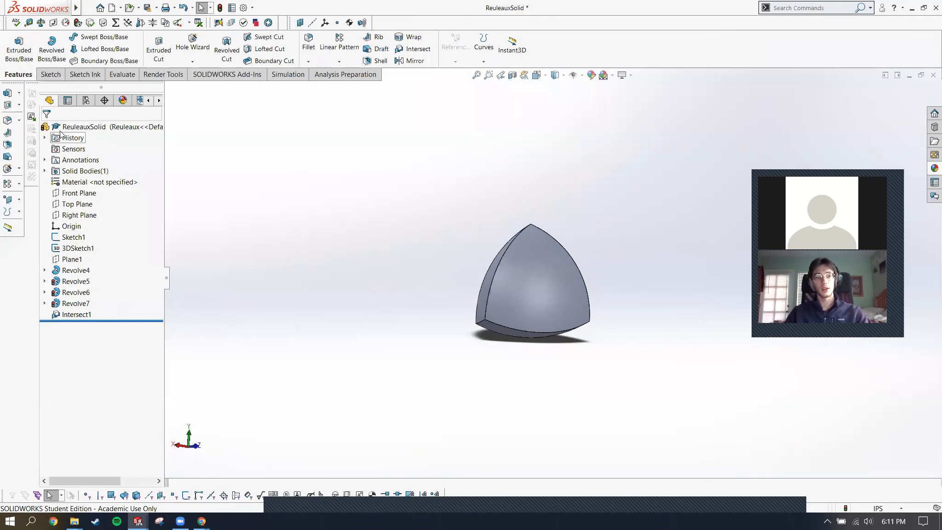
click(494, 277)
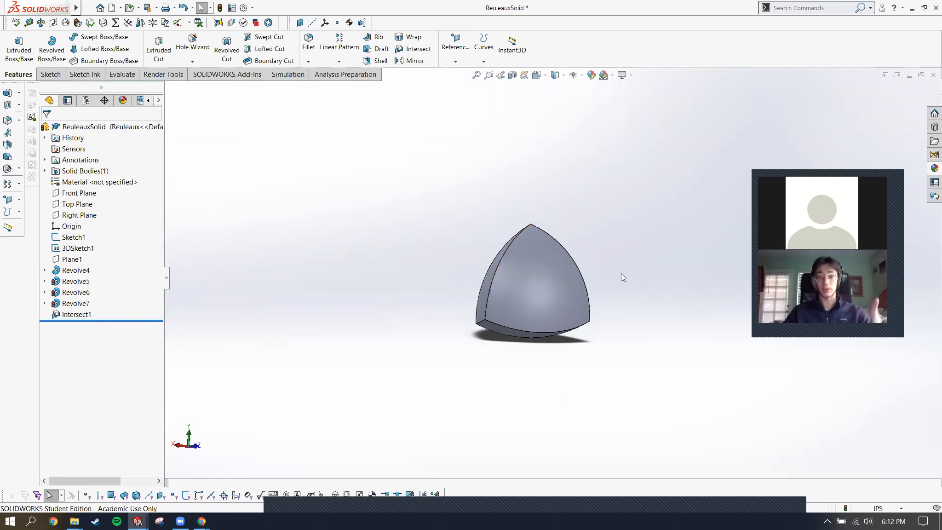
right_click(74, 315)
click(81, 288)
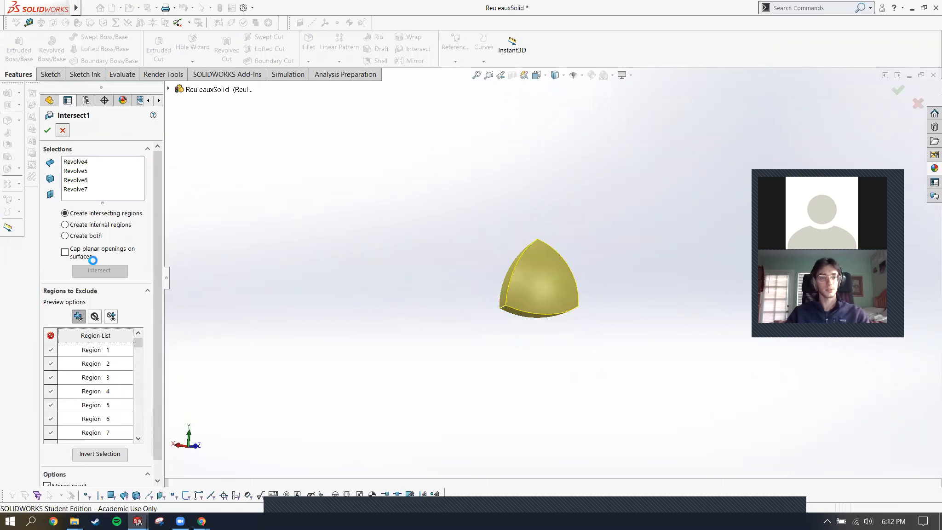
key(Escape)
Delete the Intersect1 feature from the ReuleauxSolid part.
right_click(72, 316)
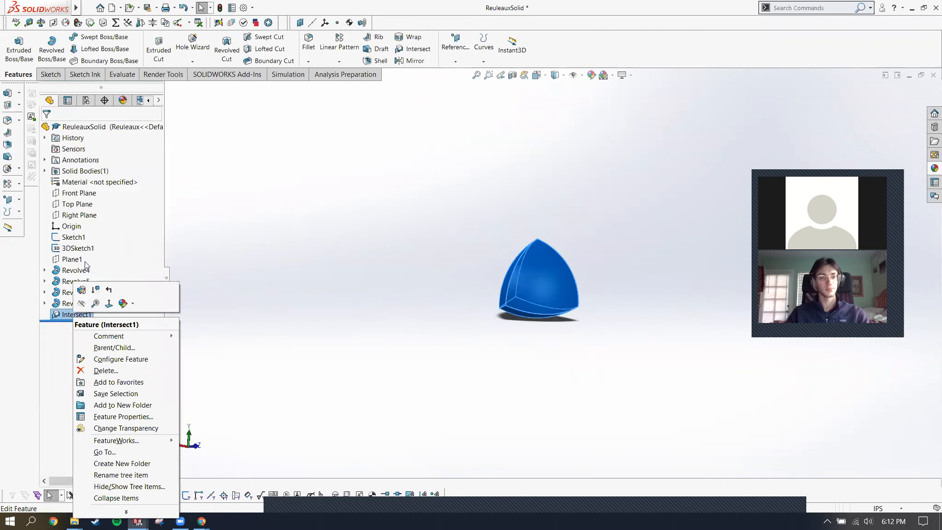
click(105, 371)
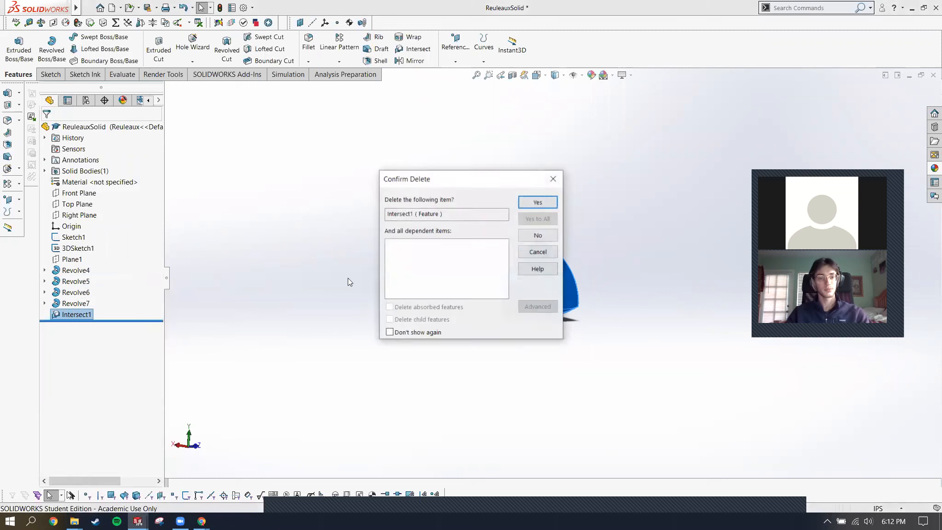
click(536, 202)
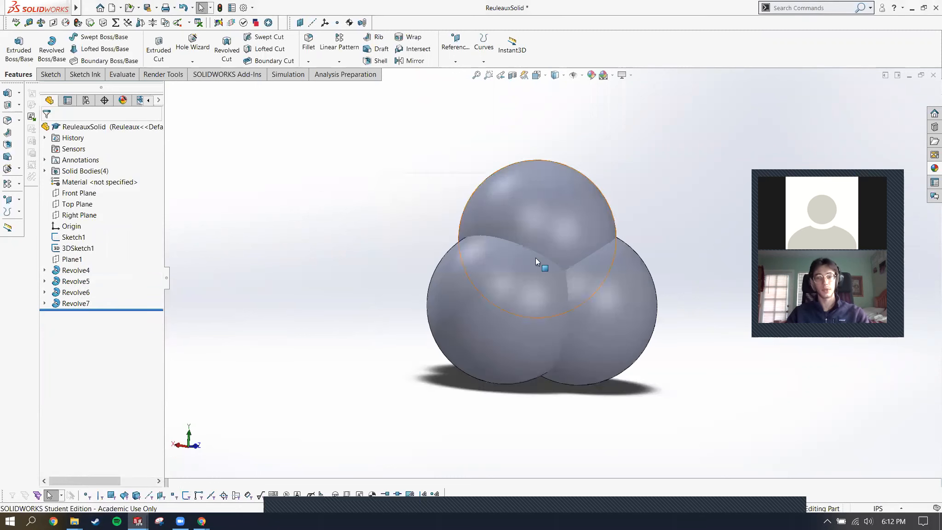
Highlight the Revolve4, Revolve5, Revolve6 and Revolve7 features in turn to identify the four spherical bodies.
click(76, 269)
click(72, 281)
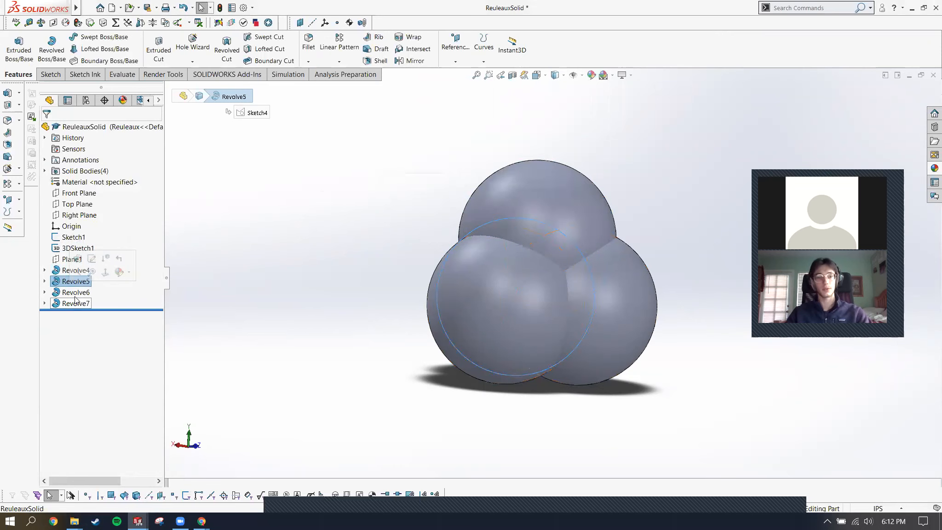
click(74, 292)
click(76, 304)
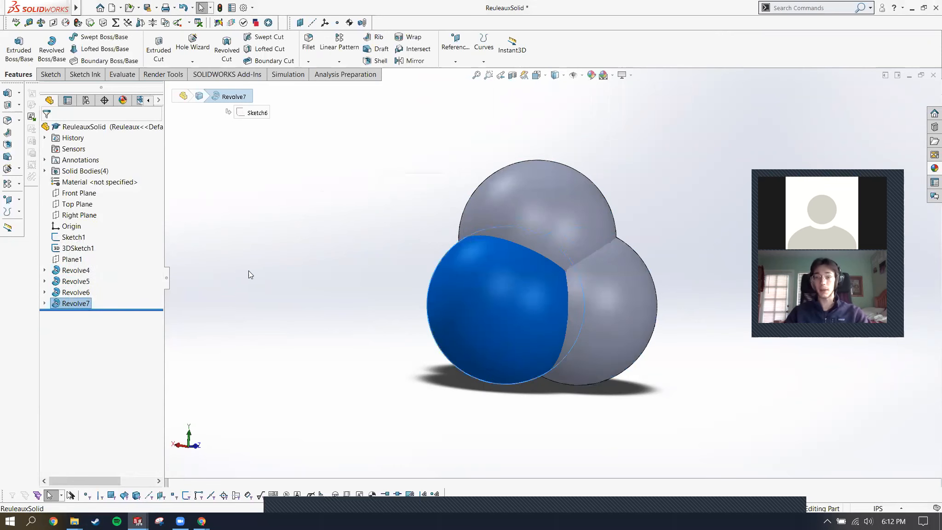
click(294, 251)
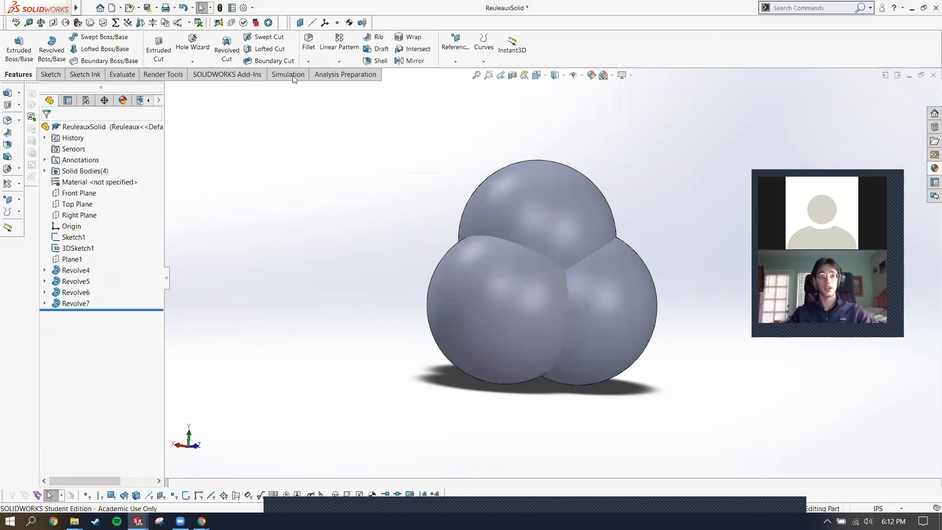
Start an Intersect of the four spherical bodies Revolve4 to Revolve7 with Create both, and compute their regions.
click(416, 49)
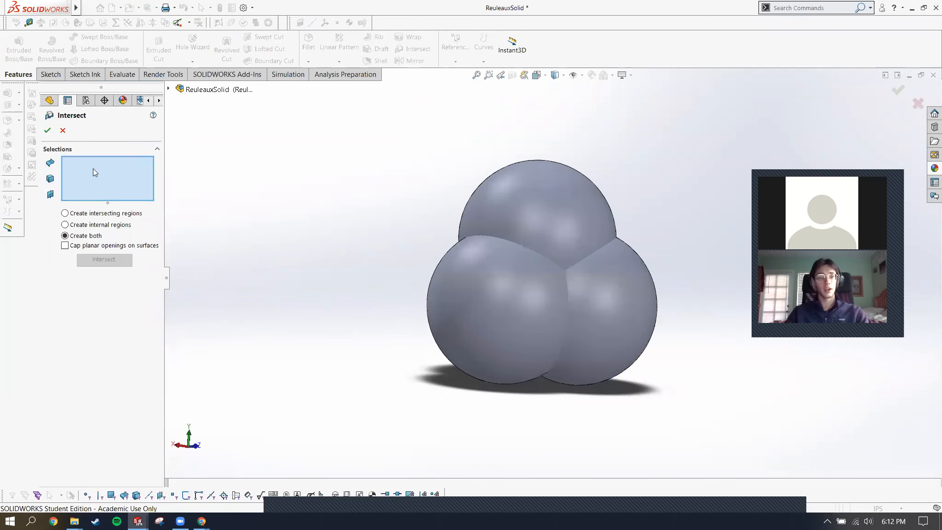
click(516, 245)
click(519, 294)
click(607, 310)
middle_drag(473, 308, 557, 300)
click(491, 298)
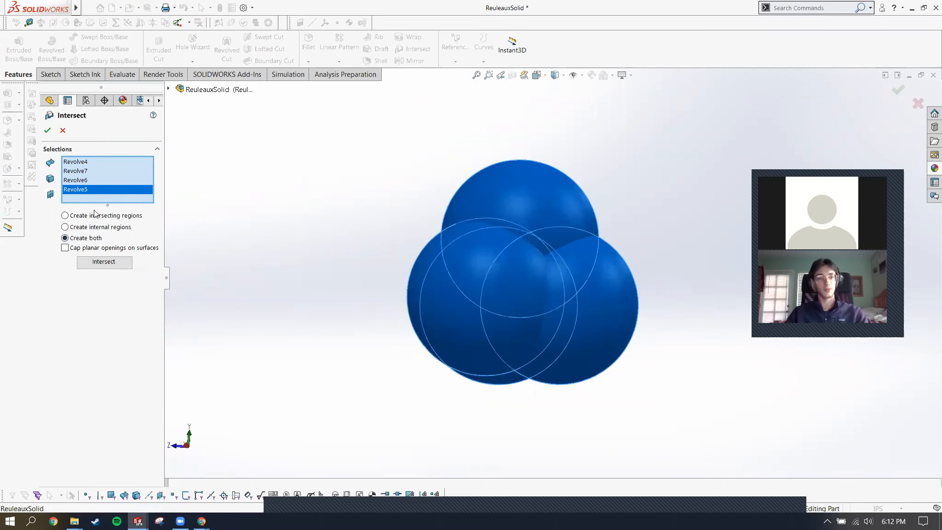
click(116, 266)
Exclude the outer regions of the intersected spheres one by one, keeping only the central Reuleaux region.
middle_drag(590, 263, 536, 209)
click(536, 209)
click(600, 248)
click(502, 297)
middle_drag(501, 297, 499, 255)
click(472, 278)
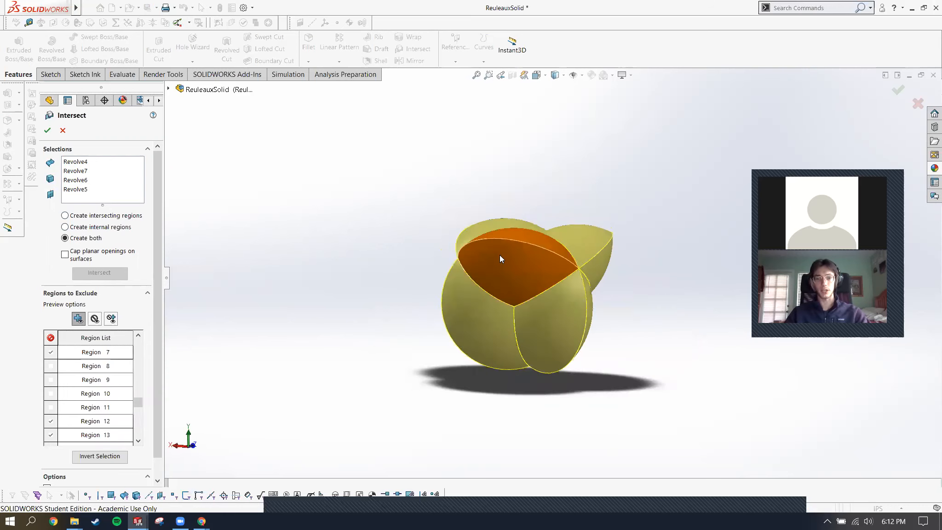
click(499, 255)
click(587, 250)
click(548, 308)
mouse_move(548, 308)
middle_down()
mouse_move(479, 250)
mouse_move(484, 229)
mouse_move(550, 308)
mouse_move(626, 298)
mouse_move(454, 309)
mouse_move(539, 300)
mouse_move(635, 379)
mouse_move(552, 316)
middle_up()
click(454, 310)
middle_drag(525, 268, 489, 284)
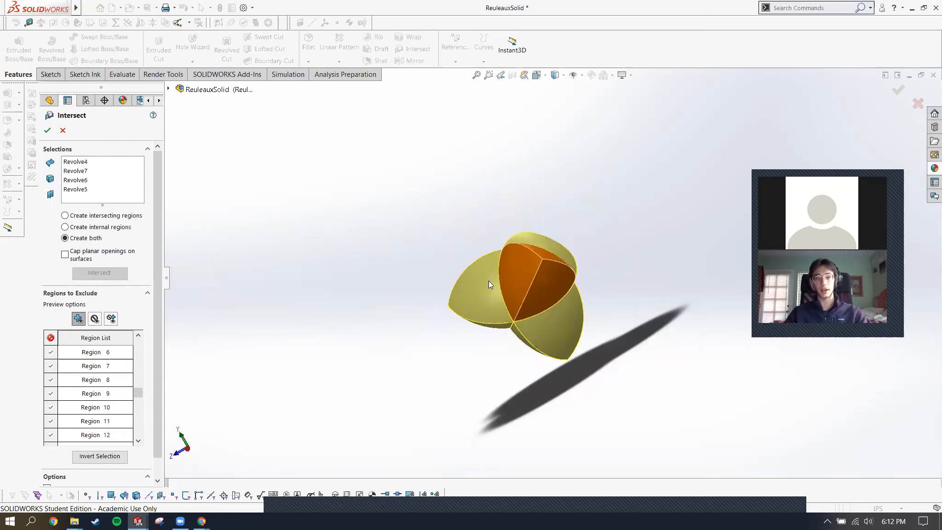
click(551, 254)
click(567, 334)
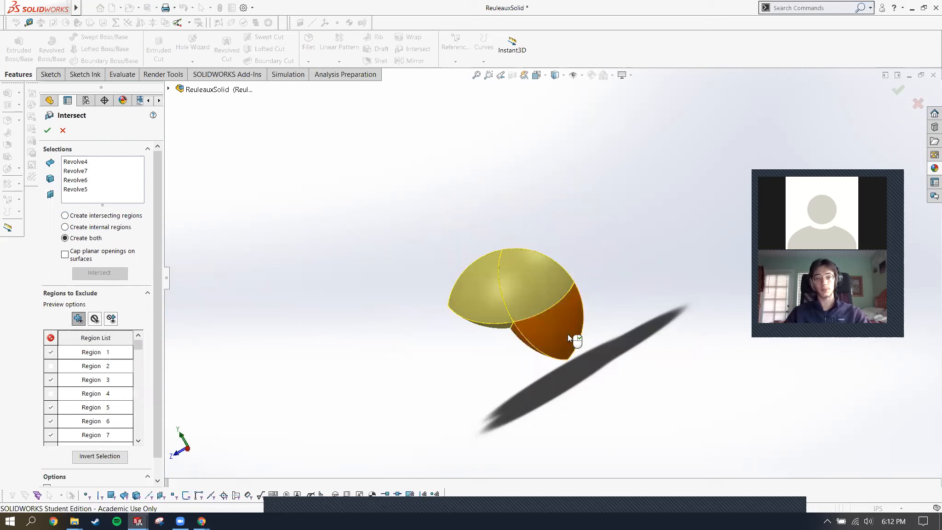
click(451, 301)
middle_drag(539, 313, 660, 300)
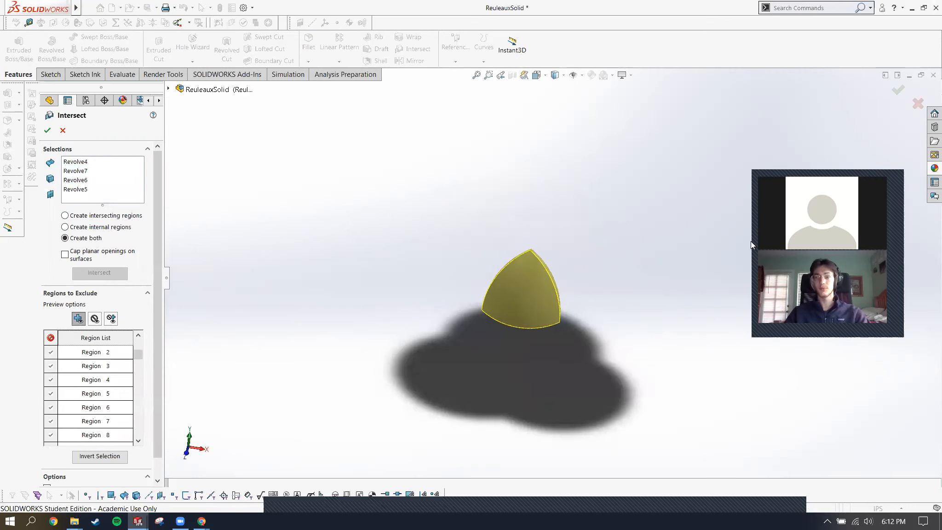
Invert the excluded-region selection, invert it back, and accept the Intersect feature.
scroll(109, 237, down, 1)
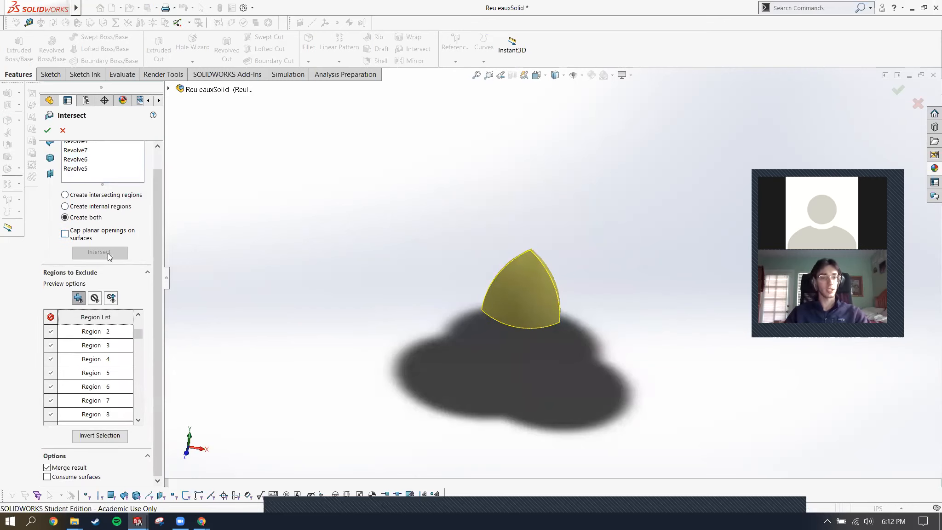
click(111, 435)
click(111, 436)
key(Return)
Switch to the presentation to review the Parts - Bodies slide and move on from it.
key(alt+Tab)
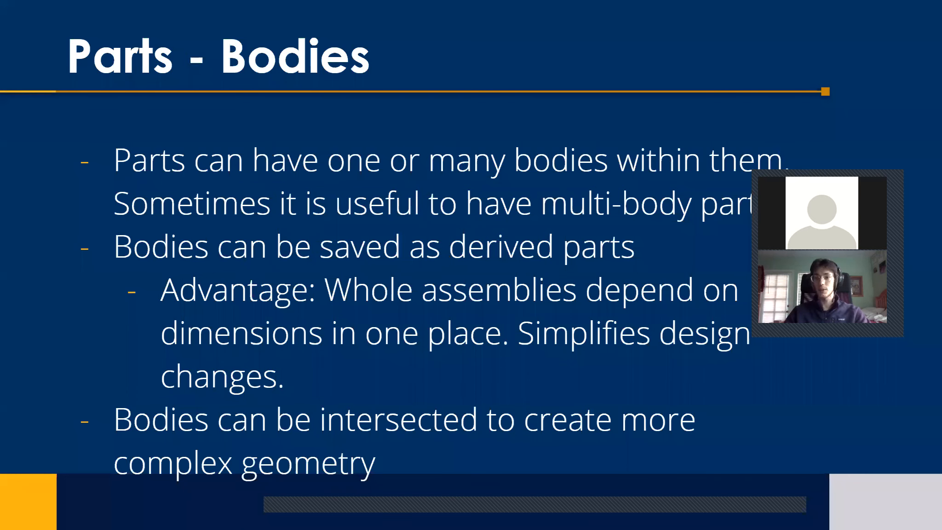
drag(835, 173, 870, 260)
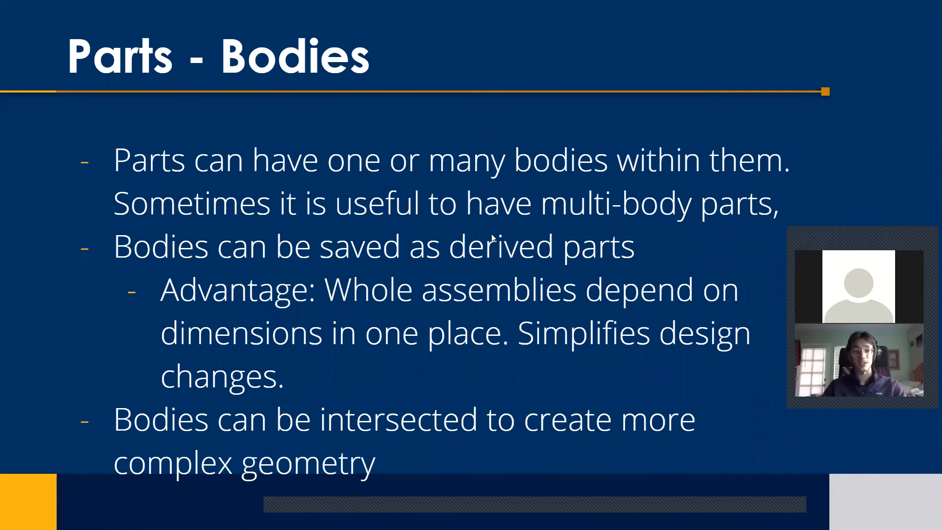
click(552, 217)
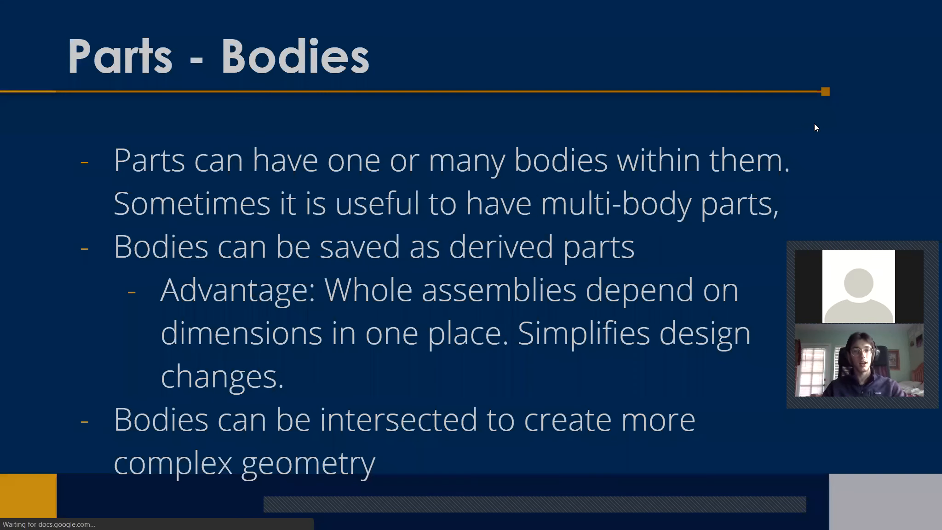
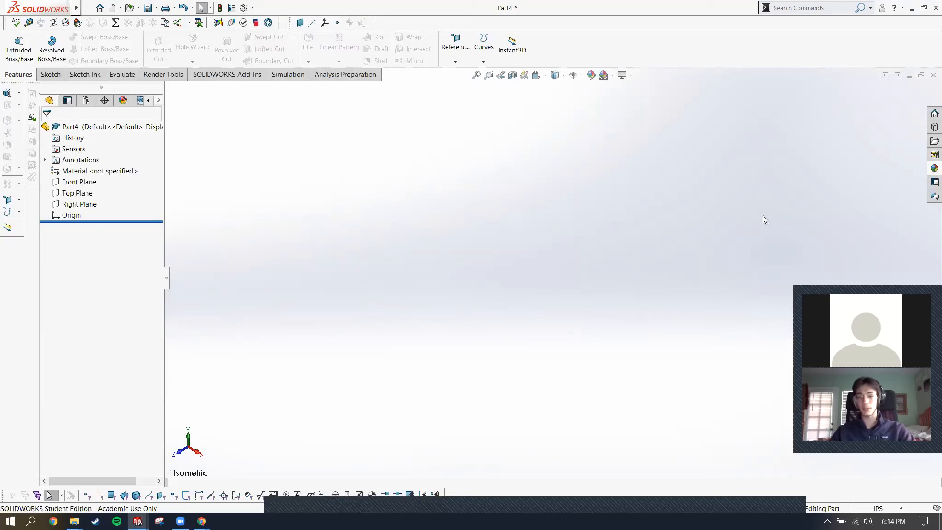
Set the primary dimension precision in the new part's document properties to three decimal places (.123).
click(245, 10)
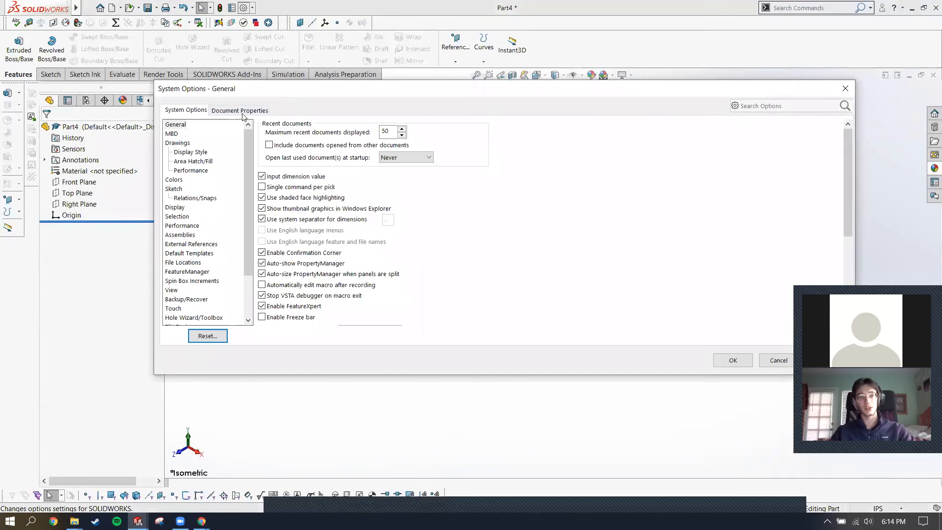
click(242, 110)
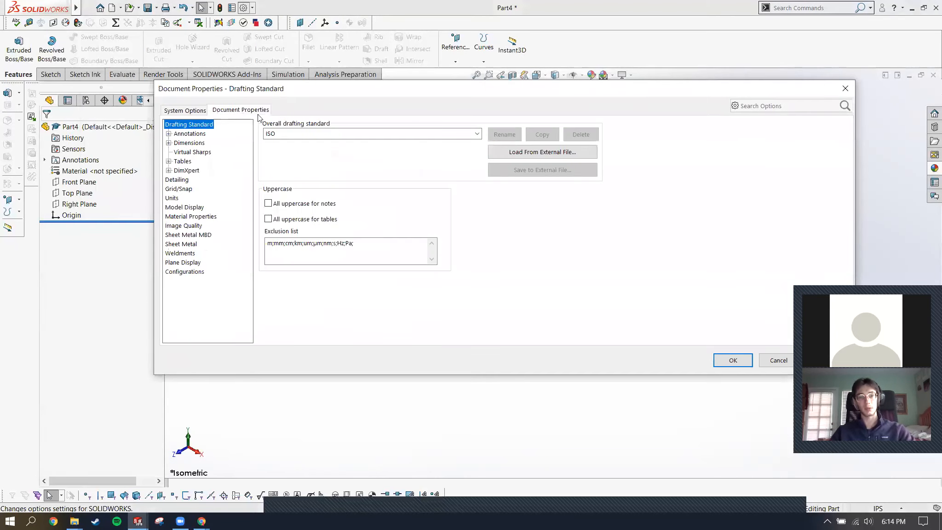
click(188, 143)
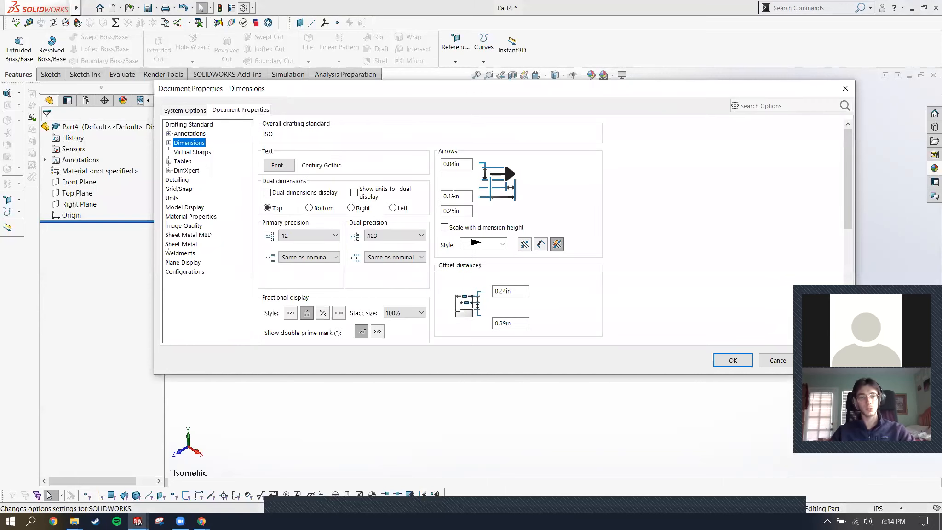
click(301, 234)
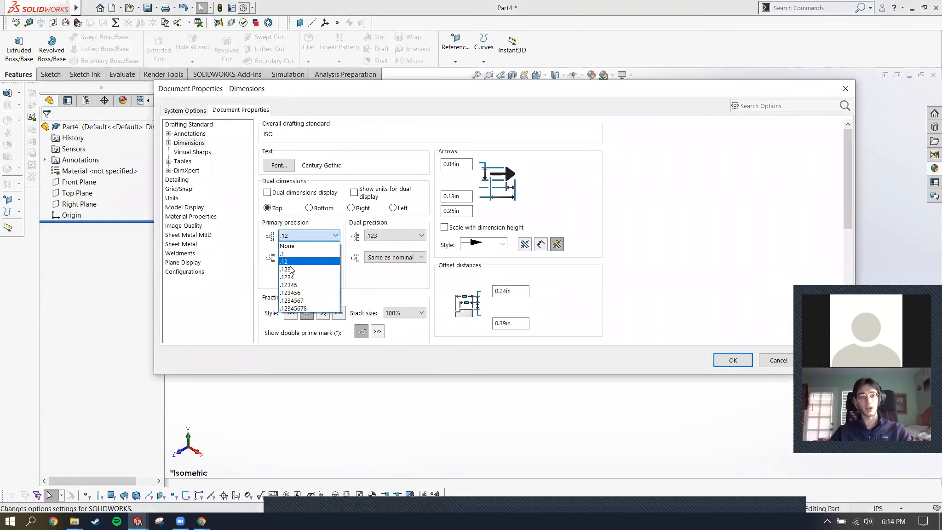
click(299, 277)
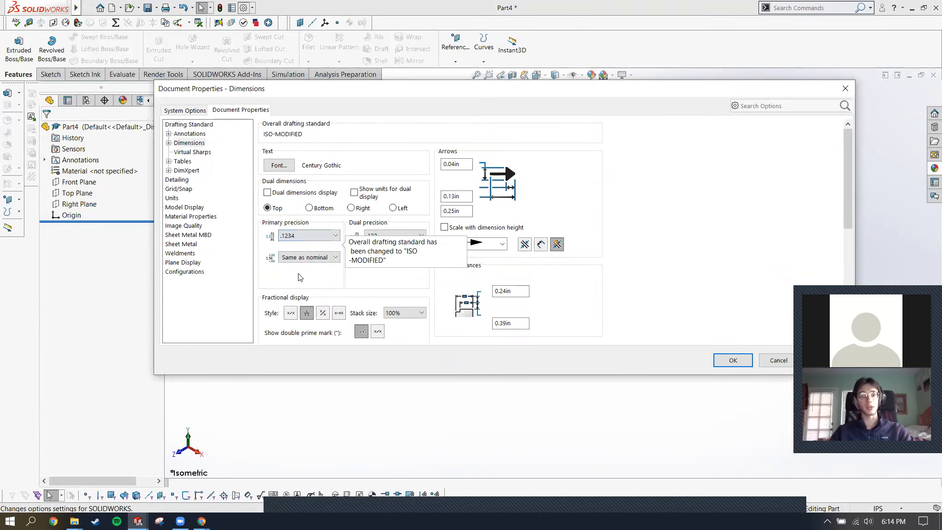
click(297, 235)
click(295, 269)
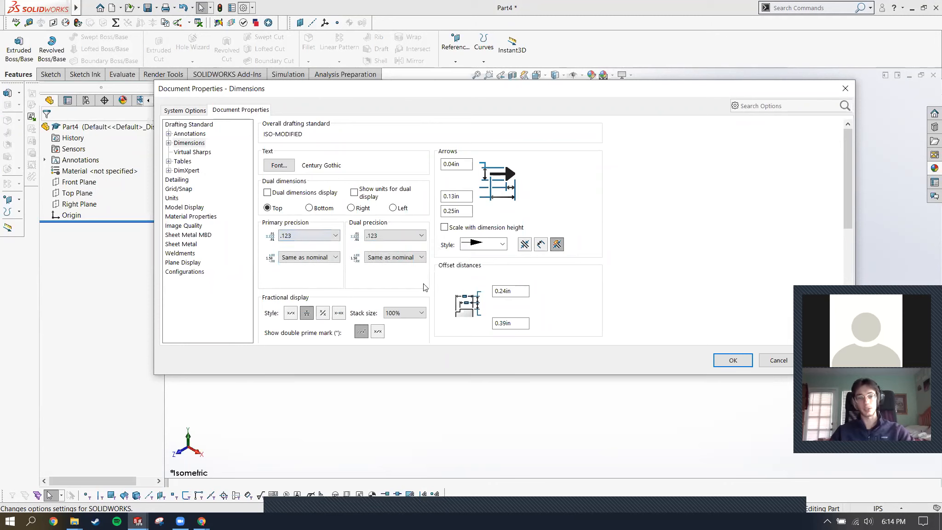
click(737, 361)
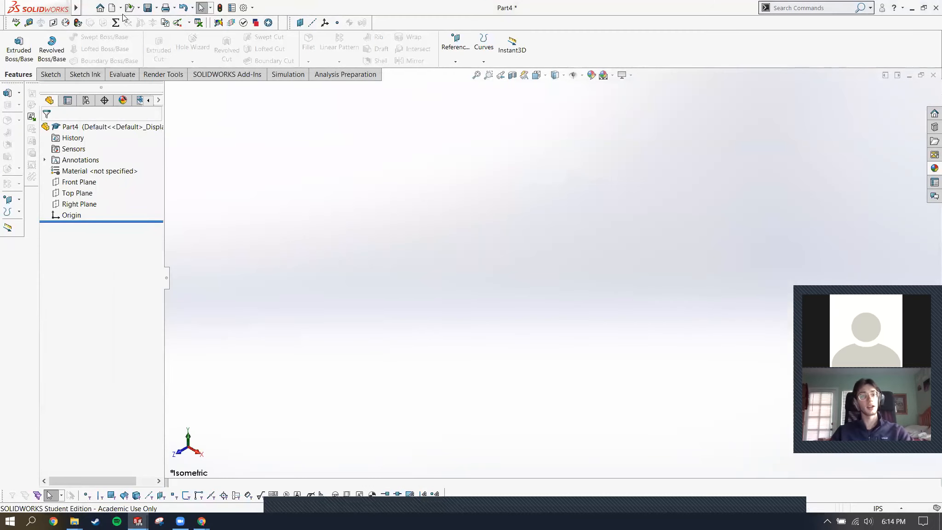
Save the part as a Part Templates (*.prtdot) file named "3 precision" in the templates folder.
click(156, 7)
click(168, 30)
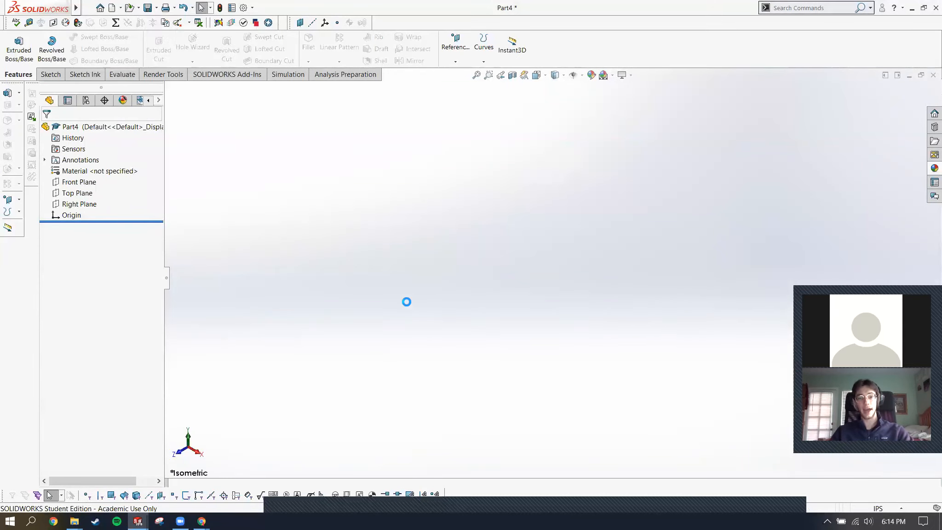
click(369, 313)
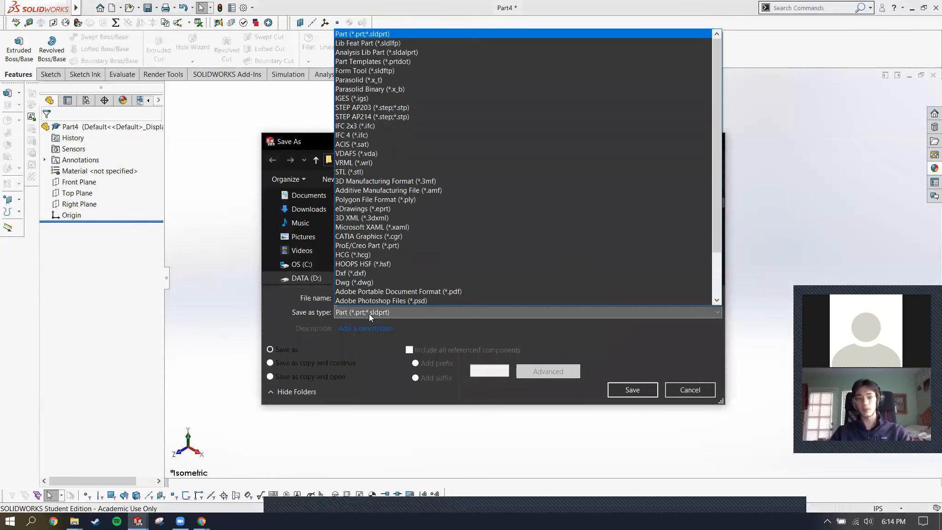
click(376, 61)
text(3 precision)
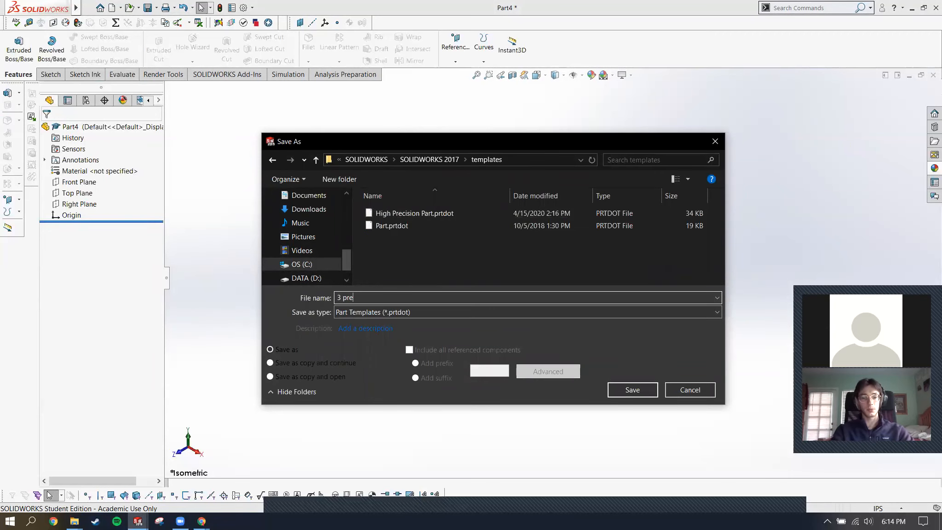
click(631, 389)
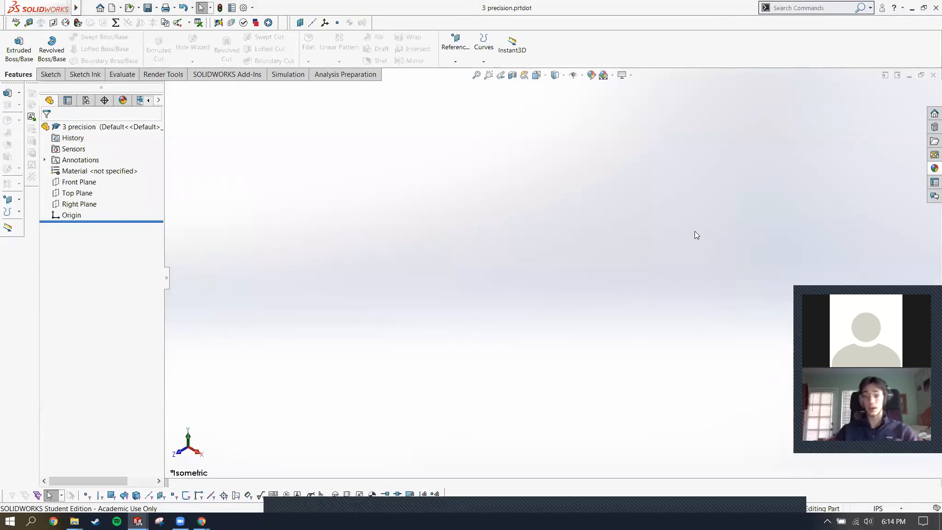
Look through the new-document templates, select the "3 precision" template, and cancel without creating a document.
click(112, 8)
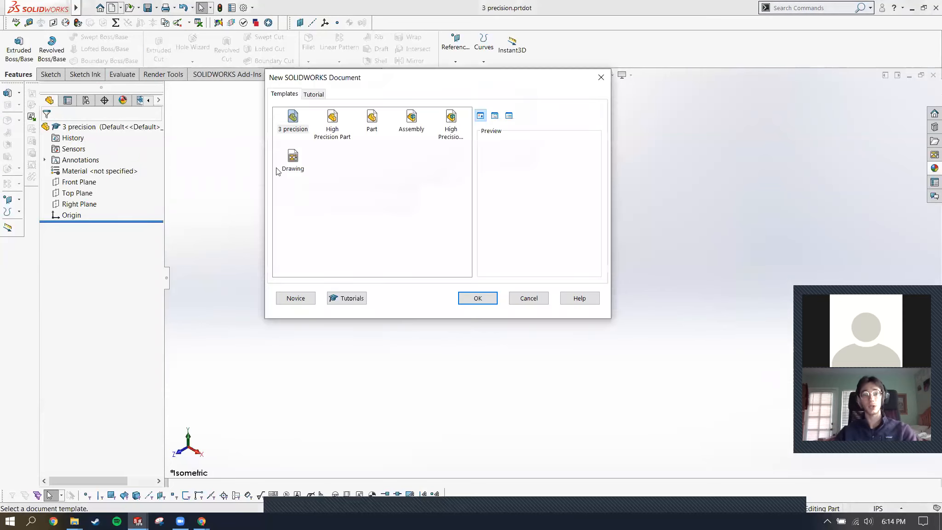
click(297, 125)
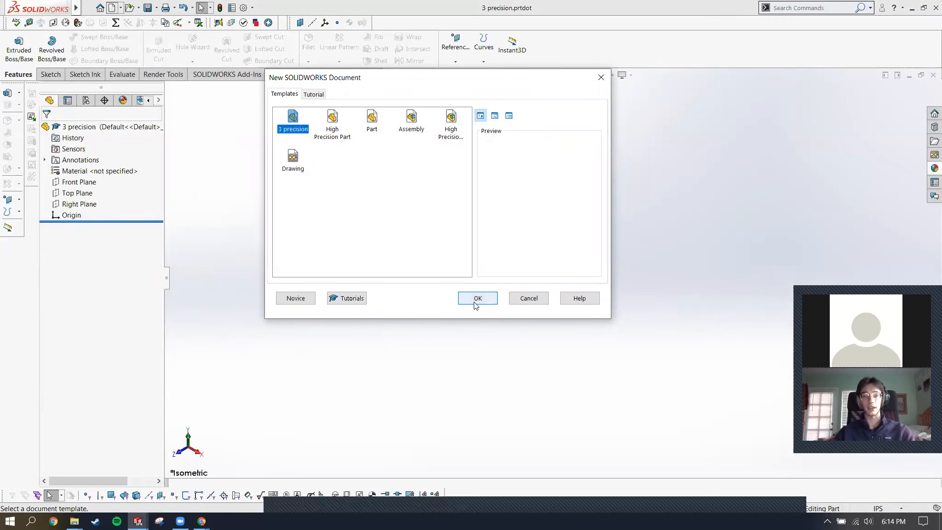
click(519, 299)
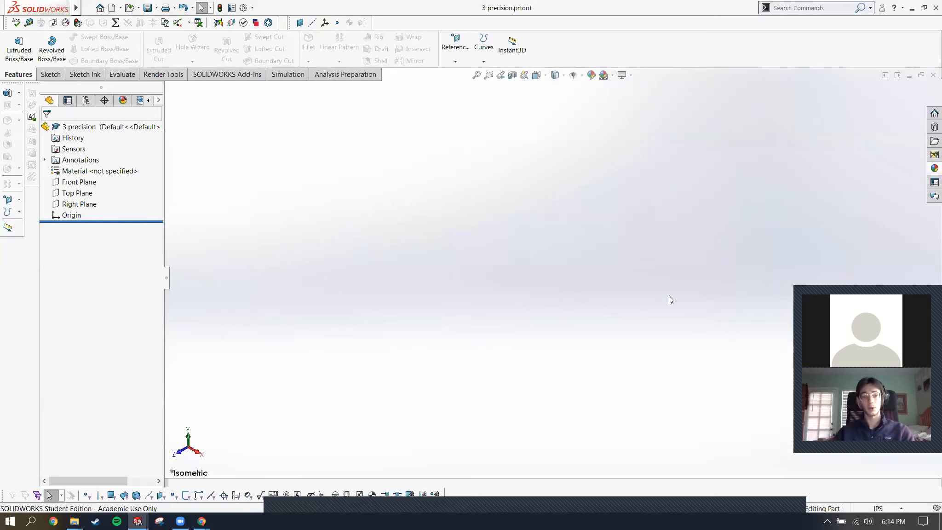
right_click(119, 175)
click(480, 228)
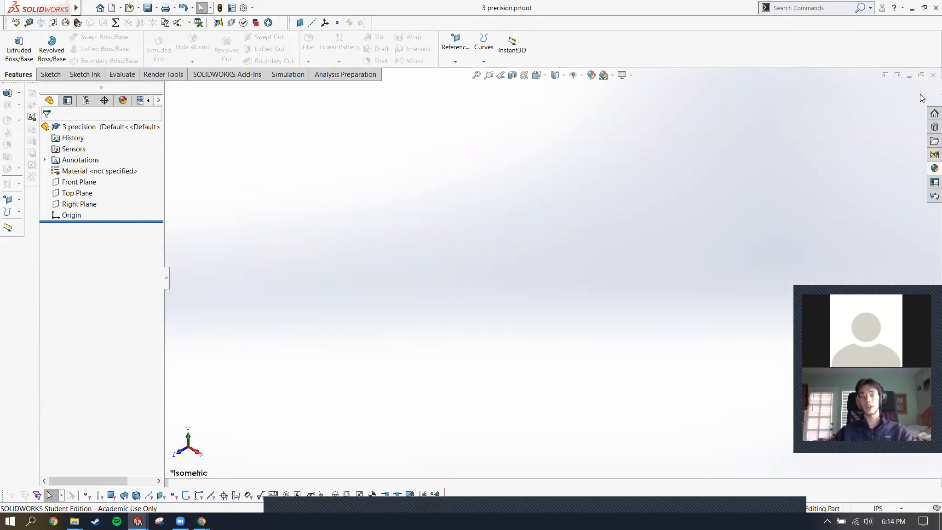
Close the "3 precision" template document, switch to the presentation and move on from the Parts - Templates slide.
click(932, 75)
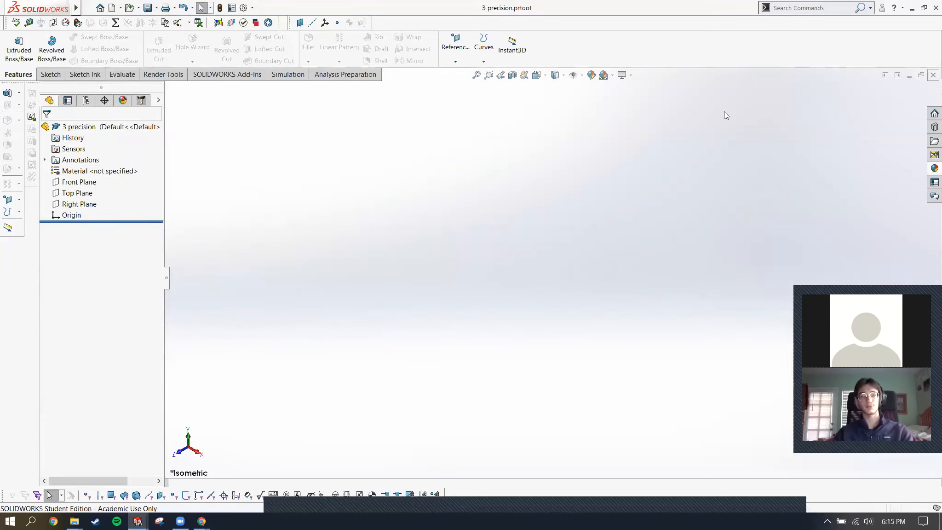
key(alt+Tab)
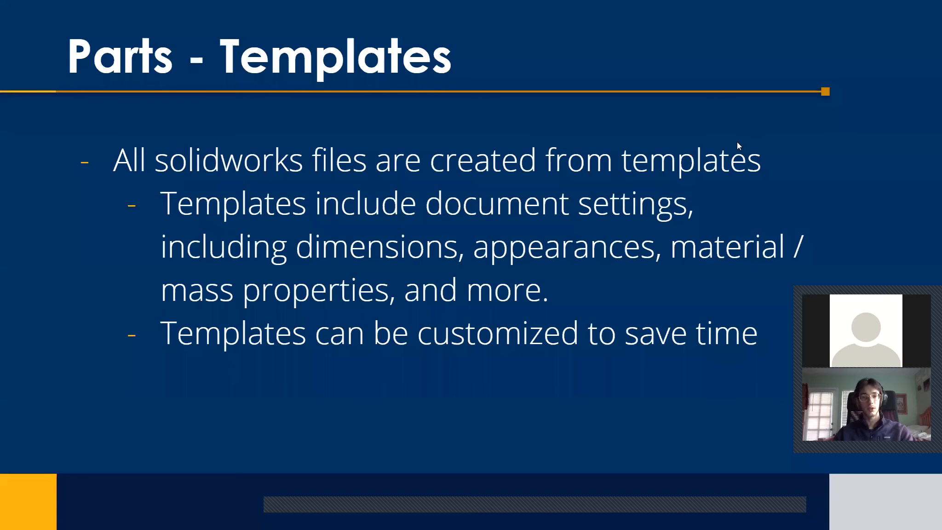
click(739, 144)
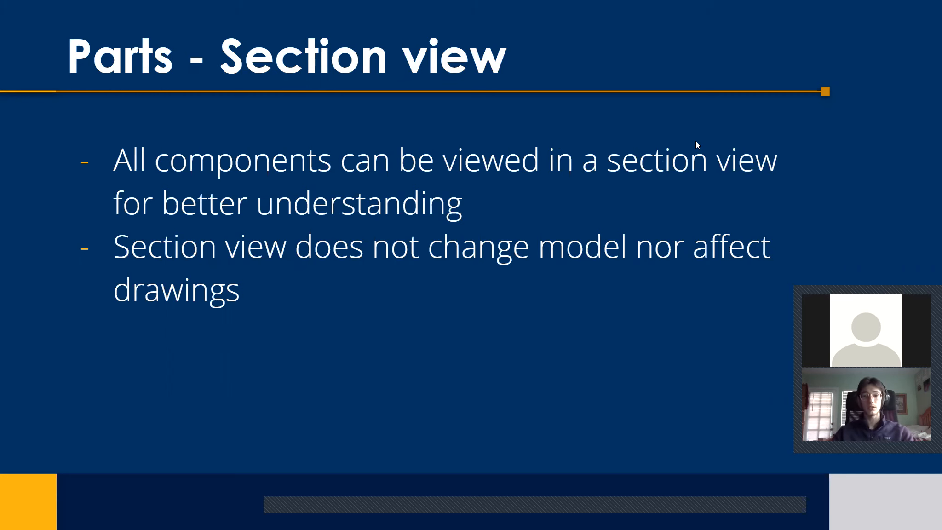
Switch back to SolidWorks and close the Part3 document.
key(alt+Tab)
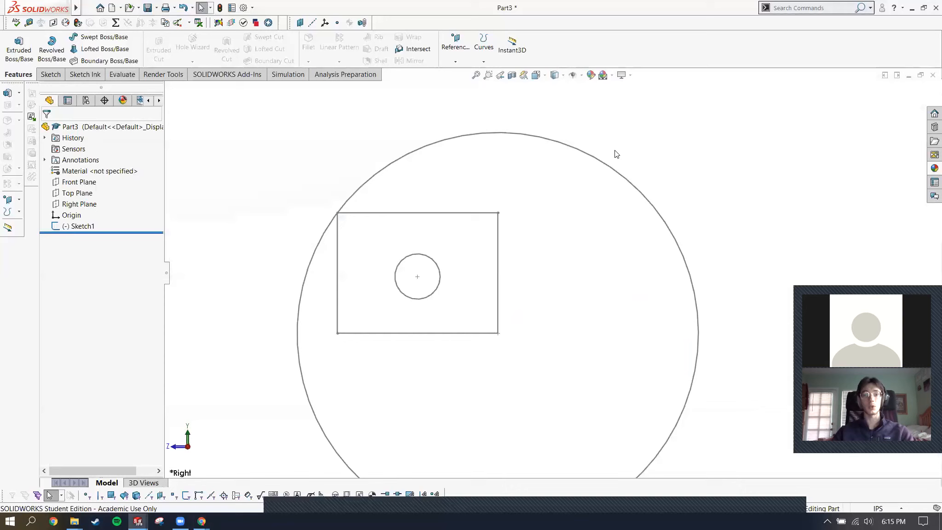
click(932, 75)
click(470, 270)
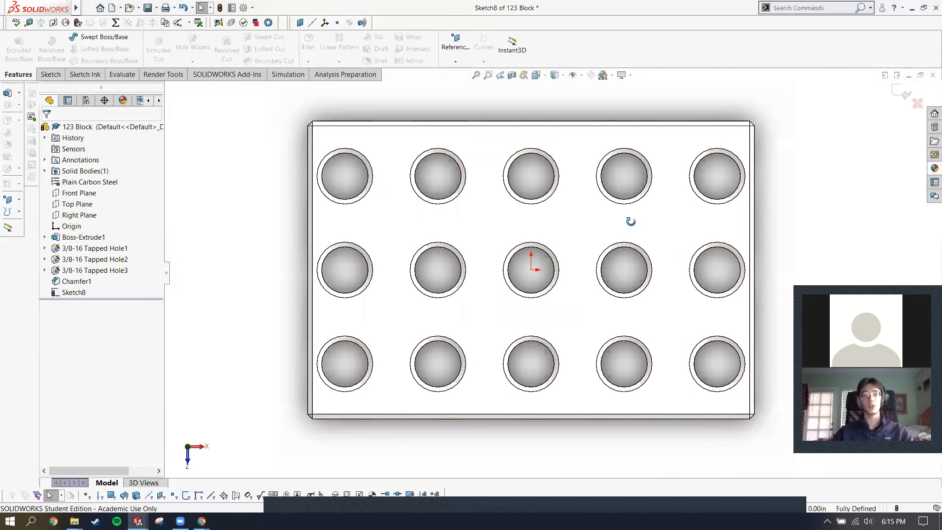
Section the 123 Block parallel to its large holed face at a -0.40 in offset, accept it, and examine the internal holes.
middle_drag(630, 221, 598, 161)
scroll(529, 224, up, 4)
key(ctrl+7)
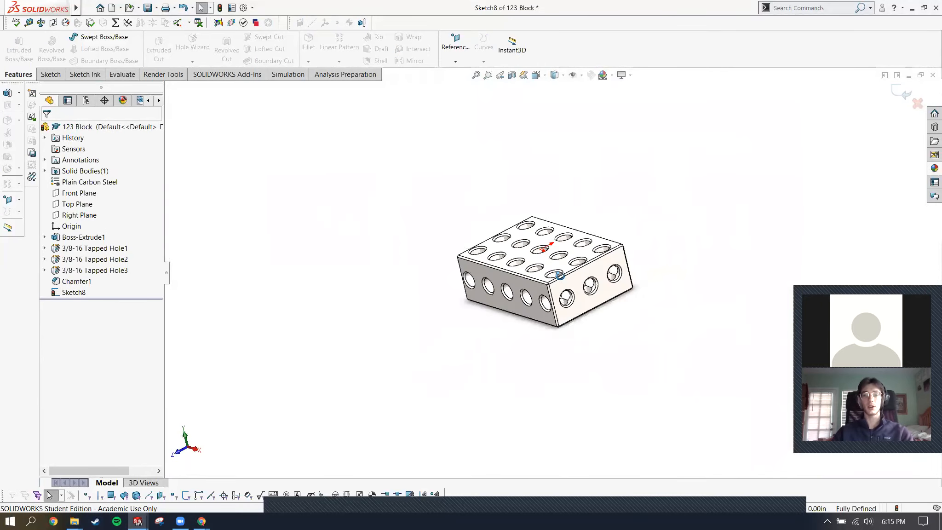
middle_drag(502, 244, 506, 85)
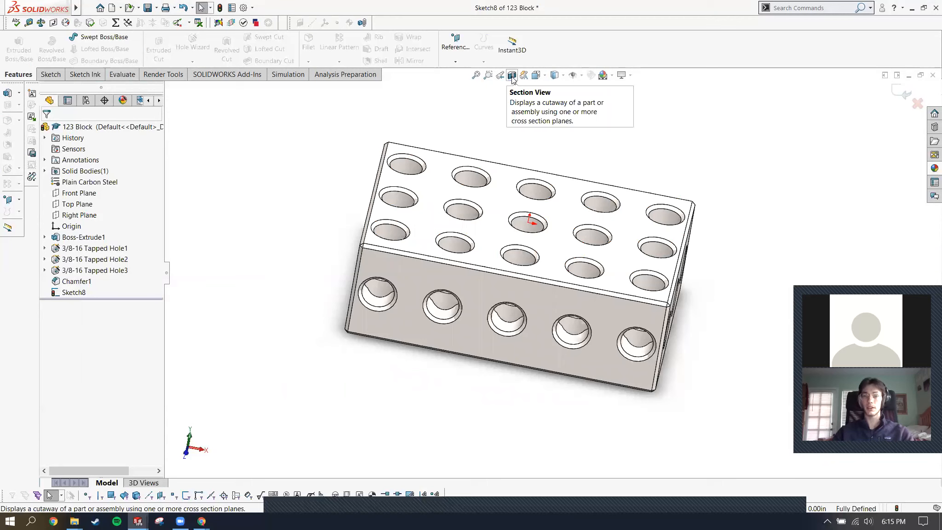
click(512, 76)
middle_drag(497, 193, 460, 198)
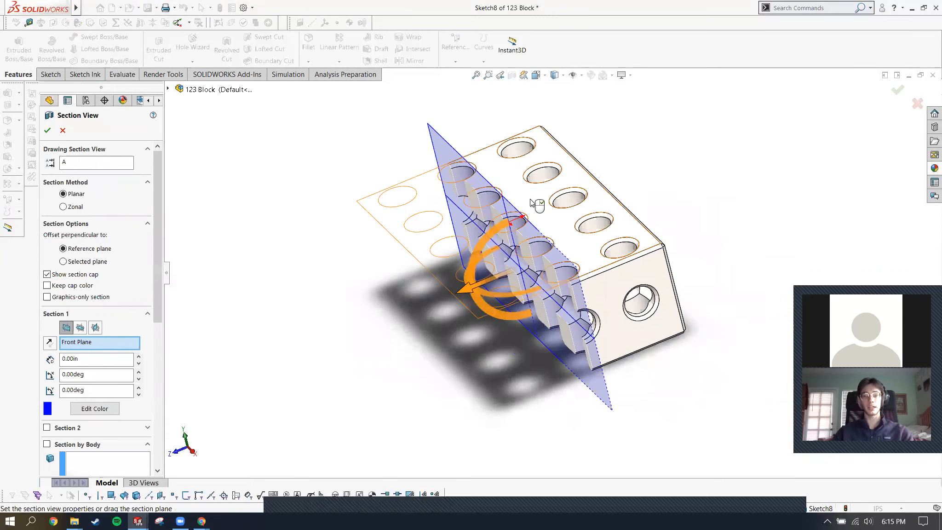
click(681, 232)
middle_drag(681, 232, 548, 149)
drag(552, 162, 537, 204)
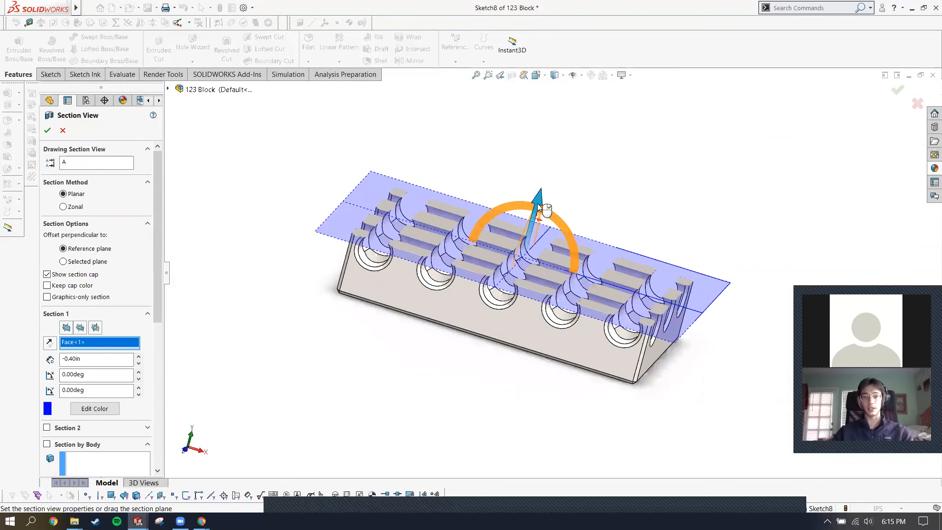
click(898, 90)
middle_drag(649, 163, 562, 286)
scroll(481, 295, down, 5)
scroll(482, 294, up, 5)
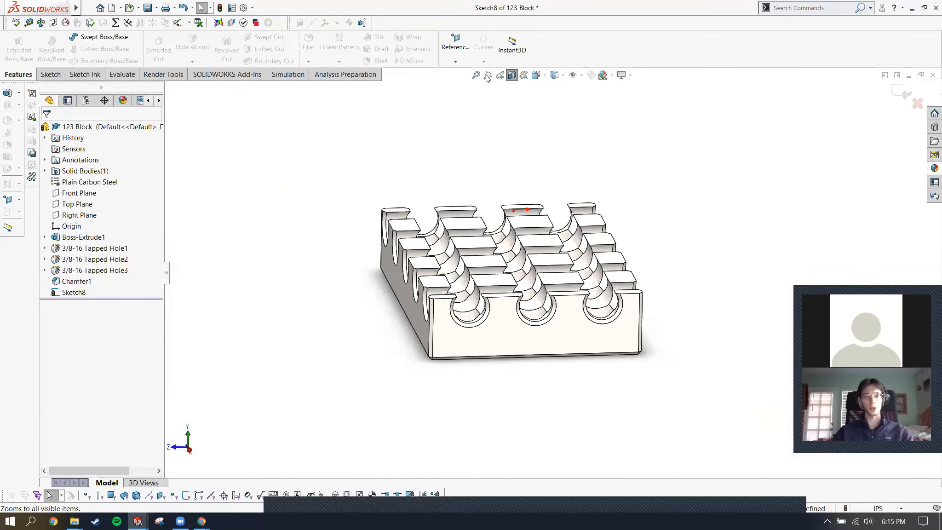
Turn off the section view, section the block again with the plane tilted to about 341 degrees, and examine the angled cut.
click(513, 75)
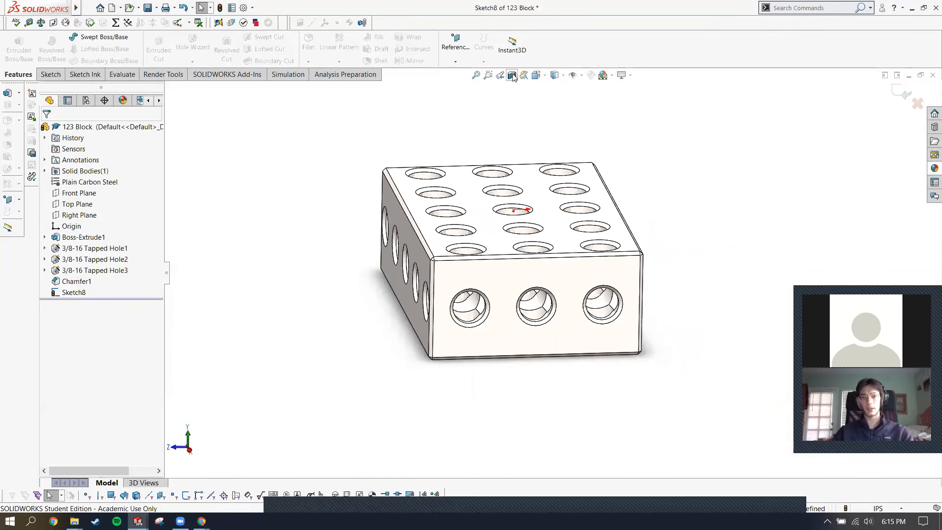
drag(545, 205, 581, 216)
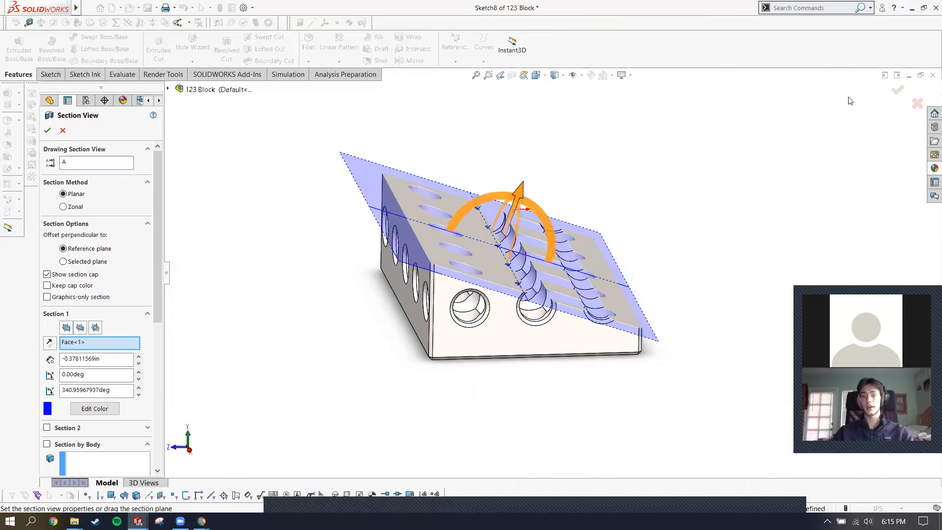
click(897, 90)
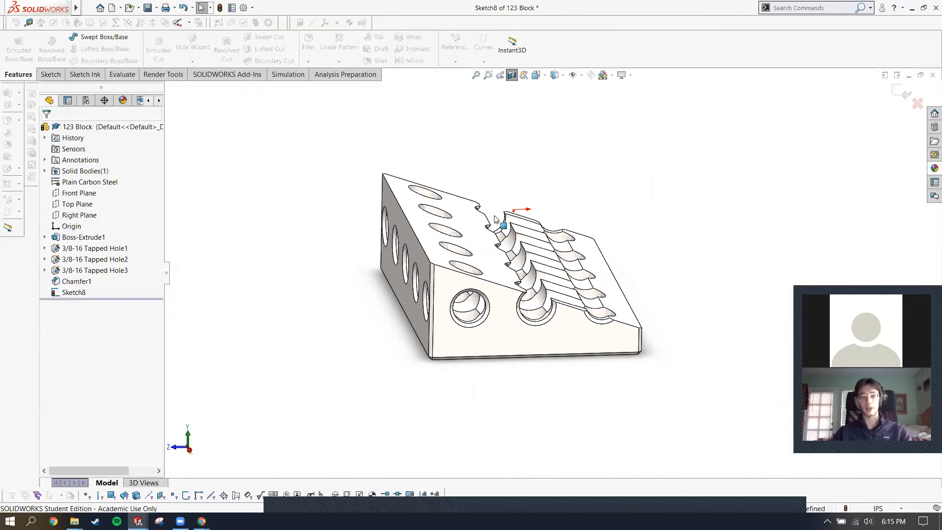
key(shift+Left)
key(shift+Left)
scroll(481, 280, down, 6)
middle_drag(464, 280, 573, 184)
scroll(480, 280, up, 5)
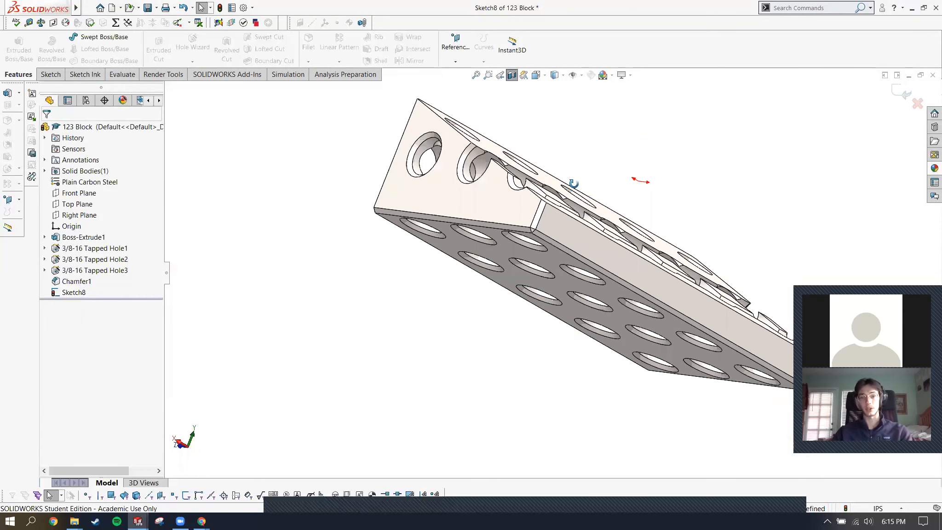
middle_drag(650, 226, 652, 281)
Exit the block's open sketch, advance the presentation to the Parts - Demo (1-2-3 Block) slide, and return to SolidWorks.
click(898, 92)
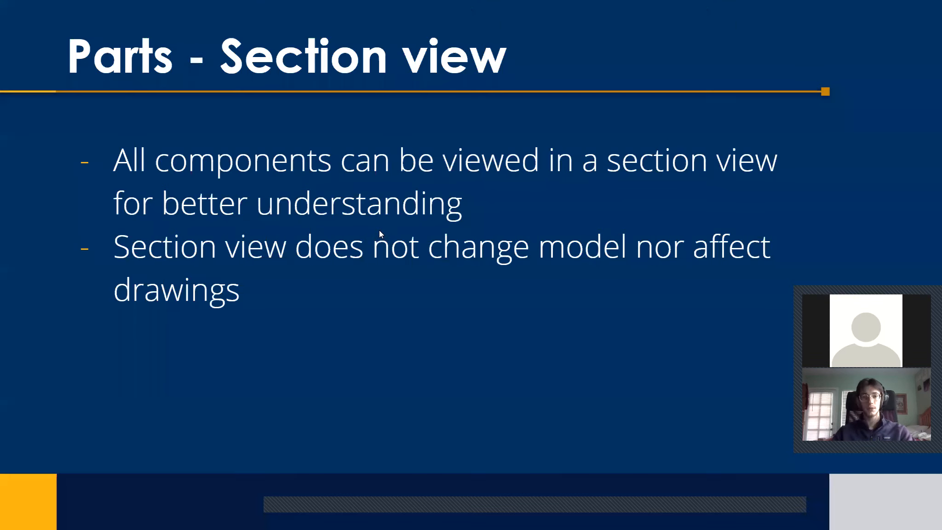
click(595, 182)
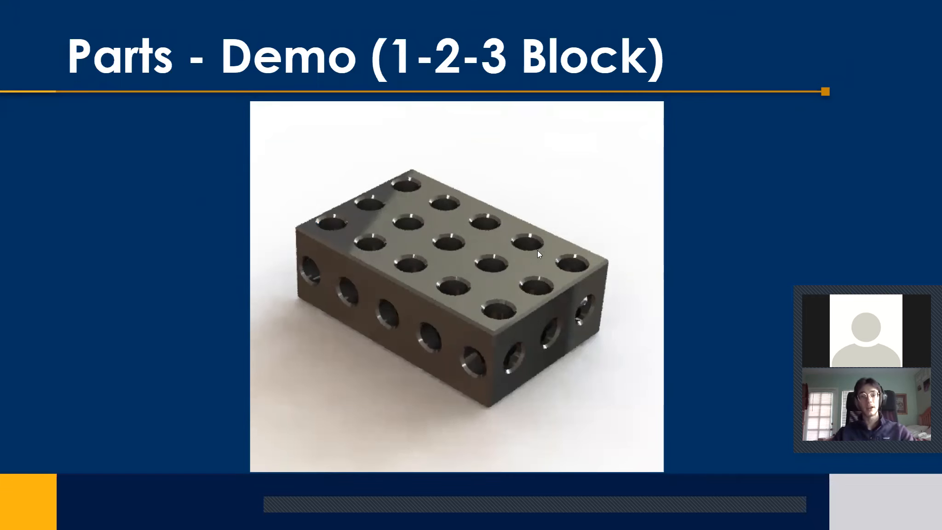
key(alt+Tab)
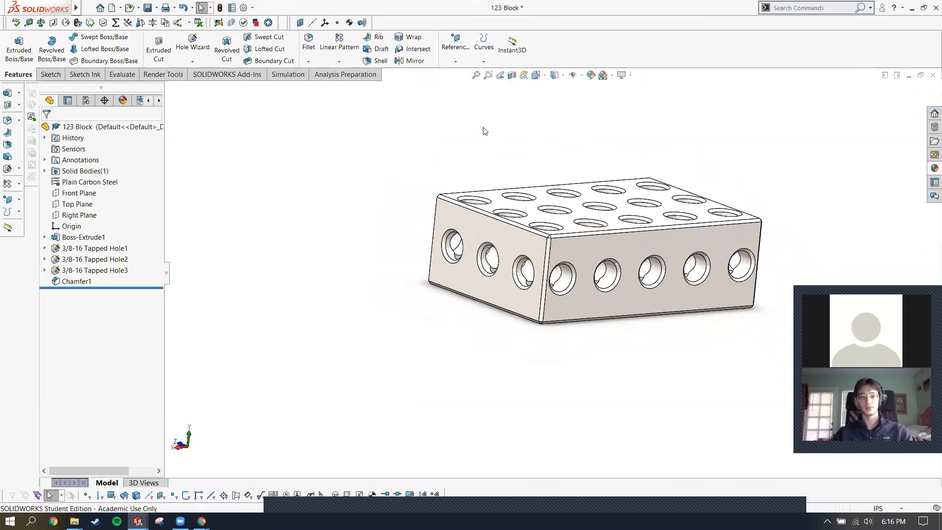
Create a new part from the High Precision Part template.
click(111, 8)
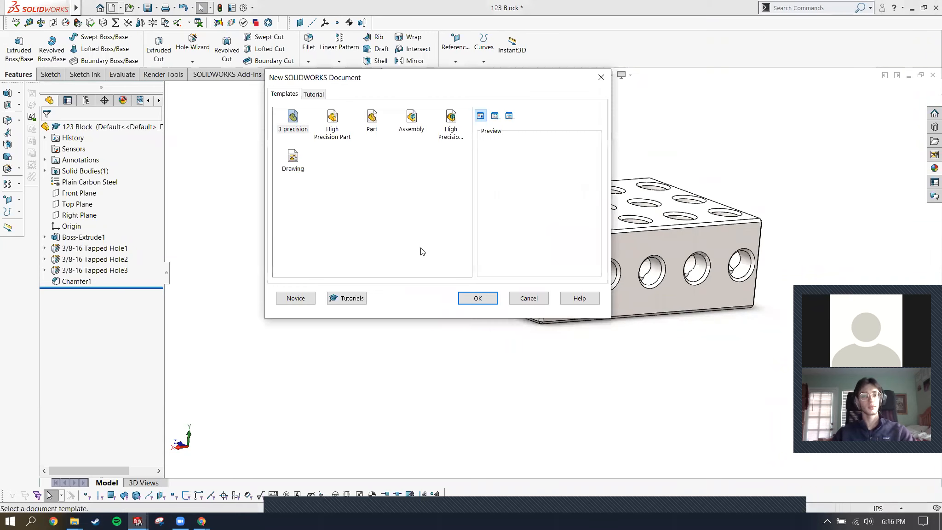
click(331, 121)
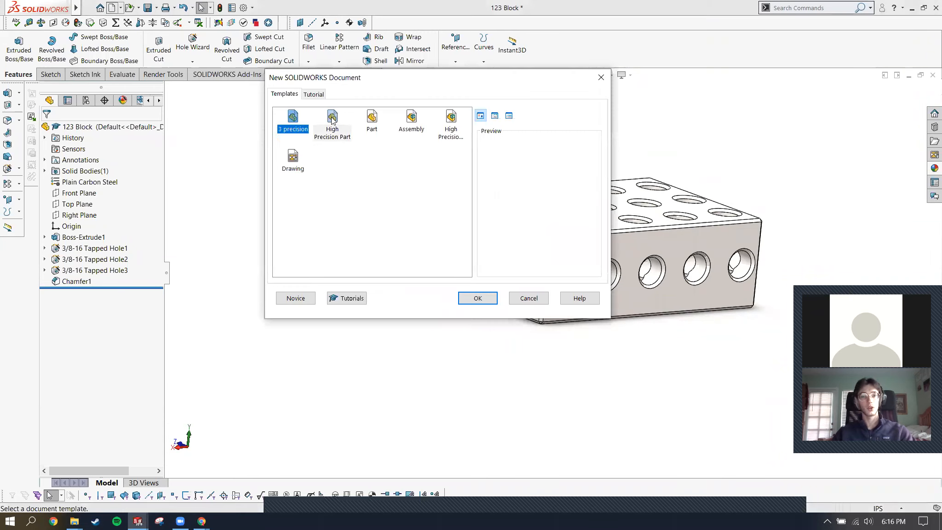
click(477, 298)
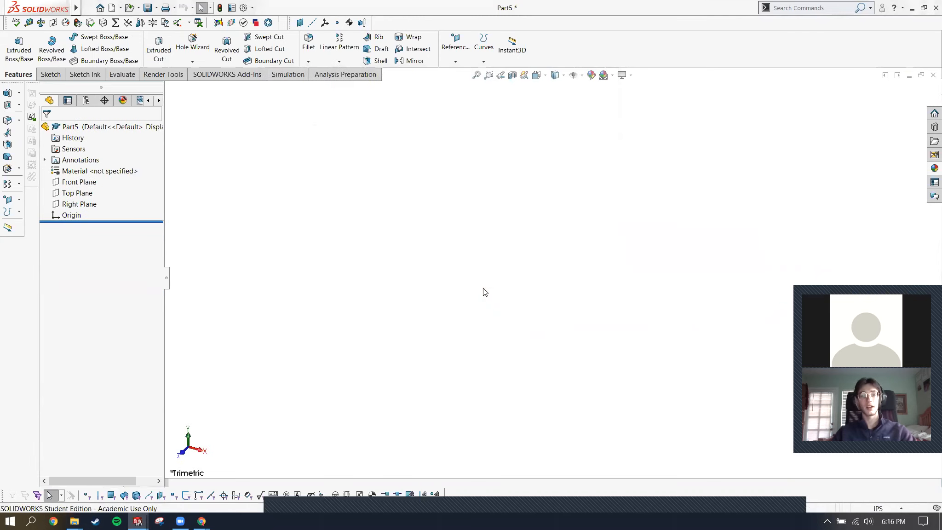
Start an extruded boss on the Top Plane and sketch a center rectangle at the origin, 2 in high and 3 in wide.
click(51, 74)
click(11, 75)
click(19, 49)
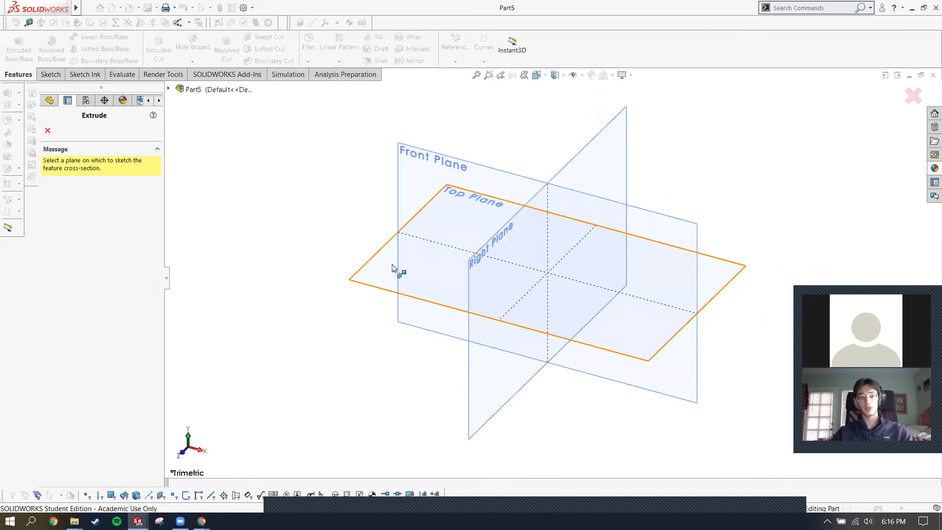
click(392, 265)
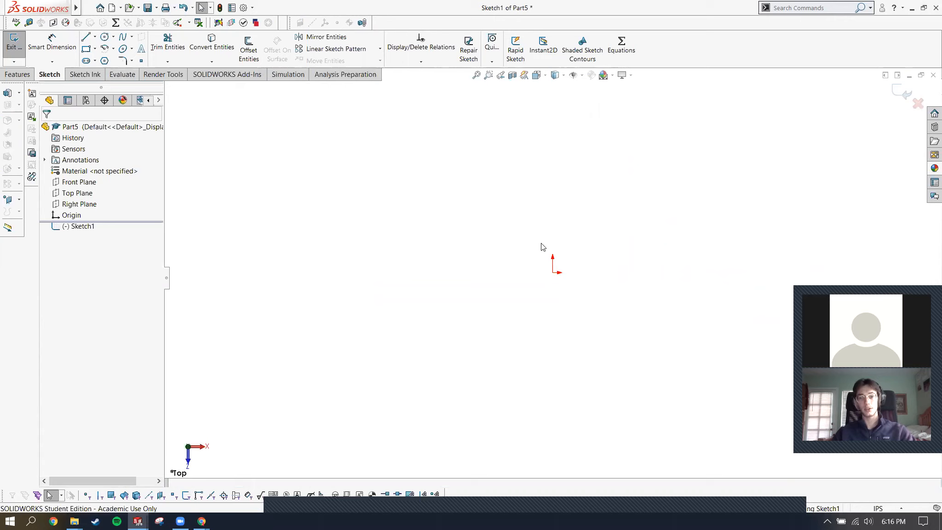
key(s)
click(562, 278)
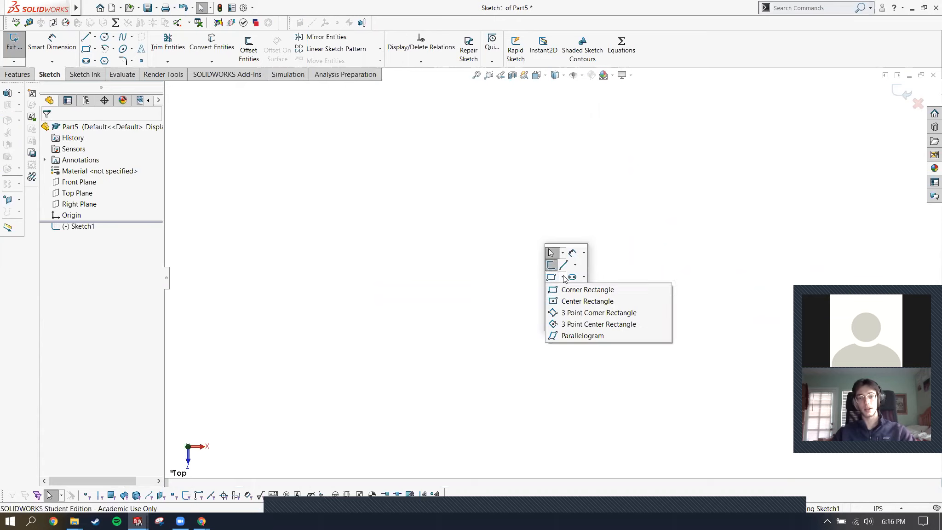
click(570, 298)
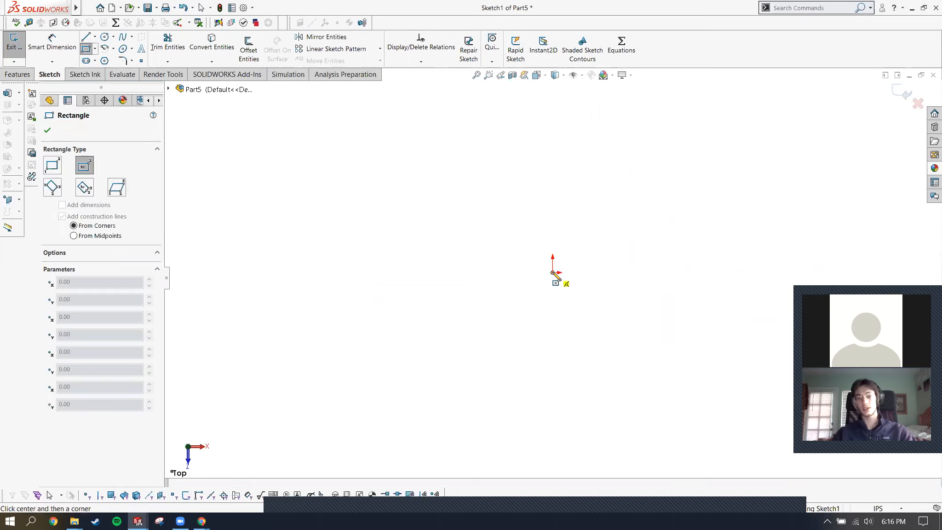
click(554, 273)
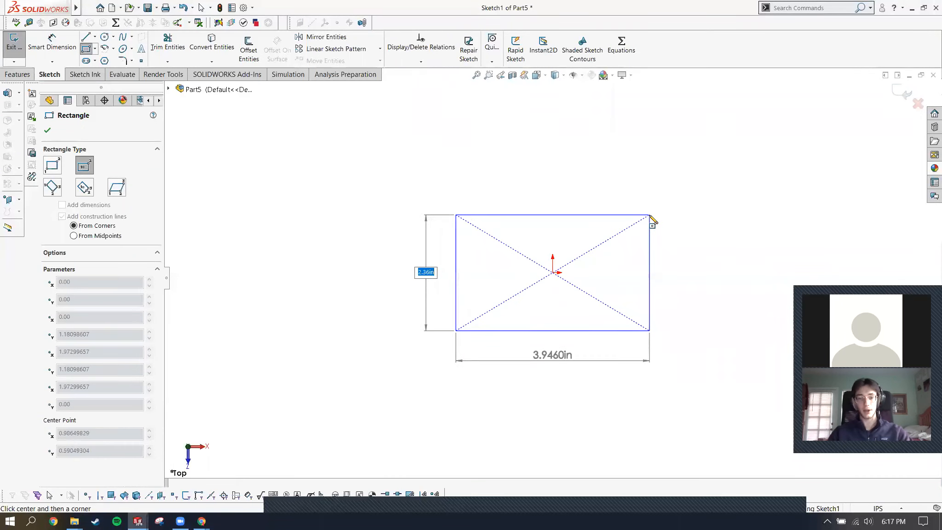
text(2)
key(Tab)
text(3)
key(Return)
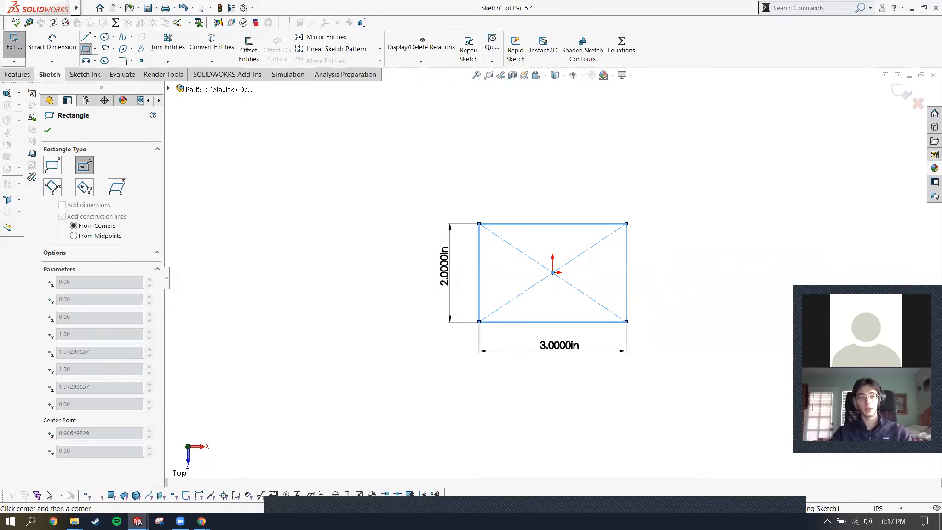
key(f)
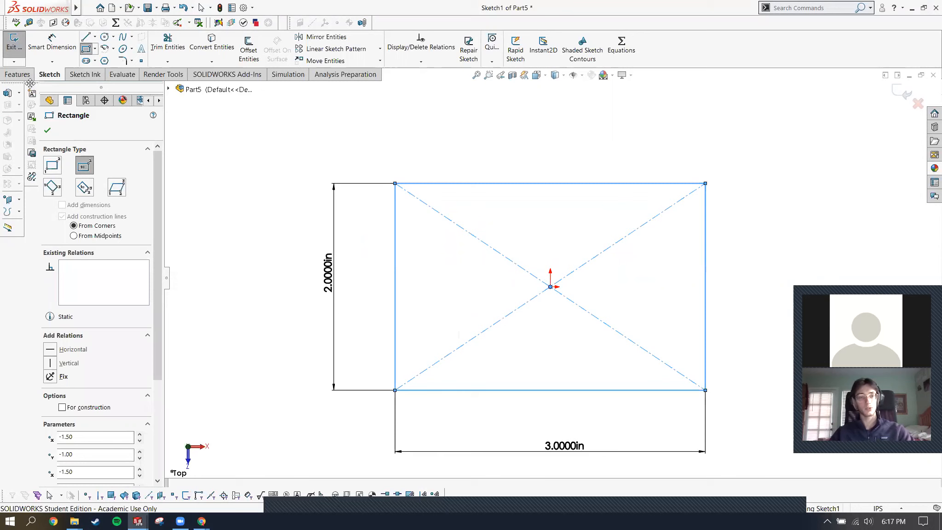
Extrude the rectangle 1 in with the Mid Plane end condition.
click(14, 44)
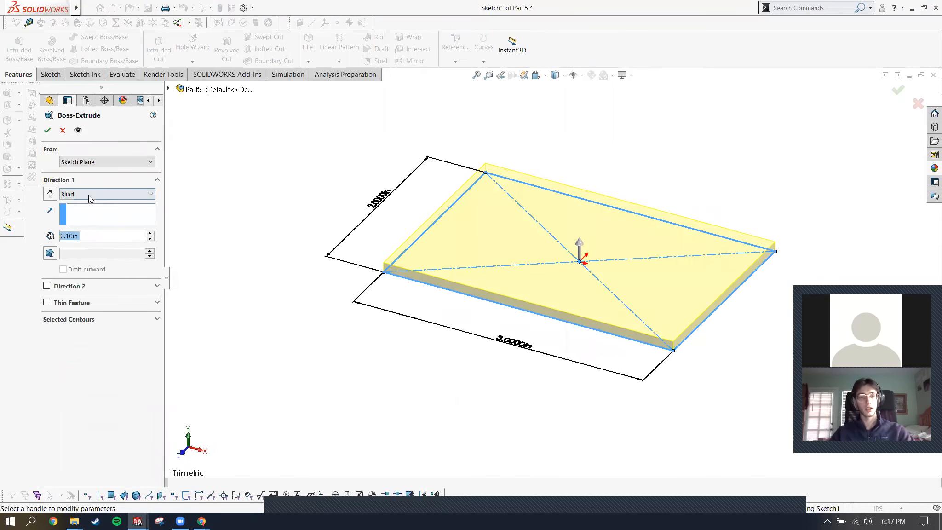
click(89, 195)
click(73, 243)
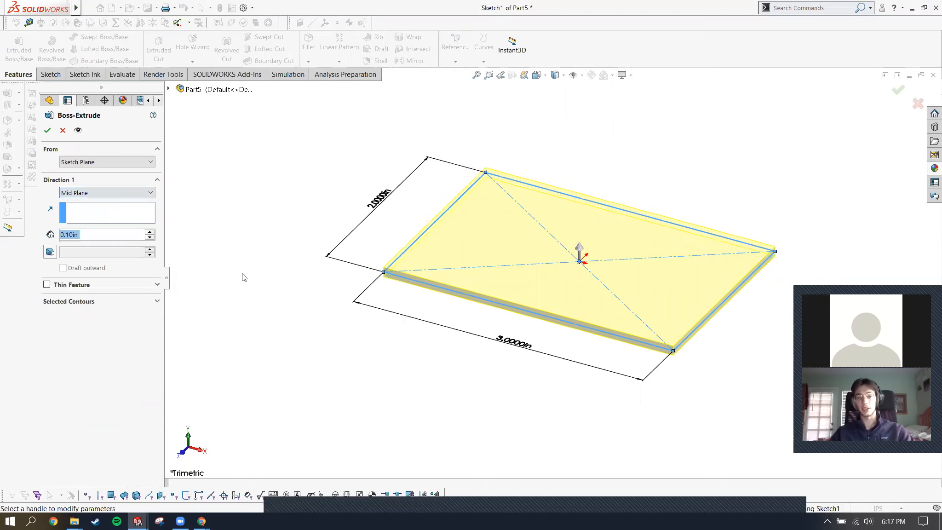
text(1in)
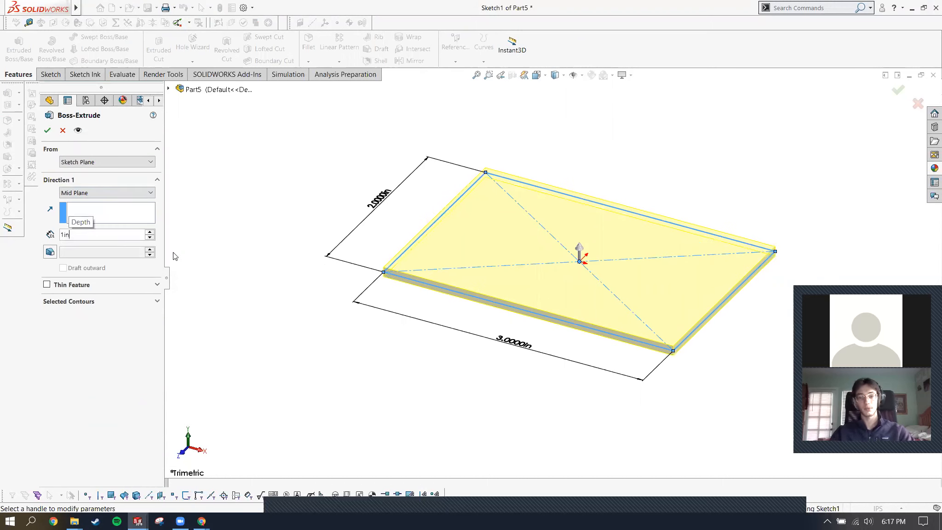
click(46, 131)
middle_drag(608, 261, 623, 241)
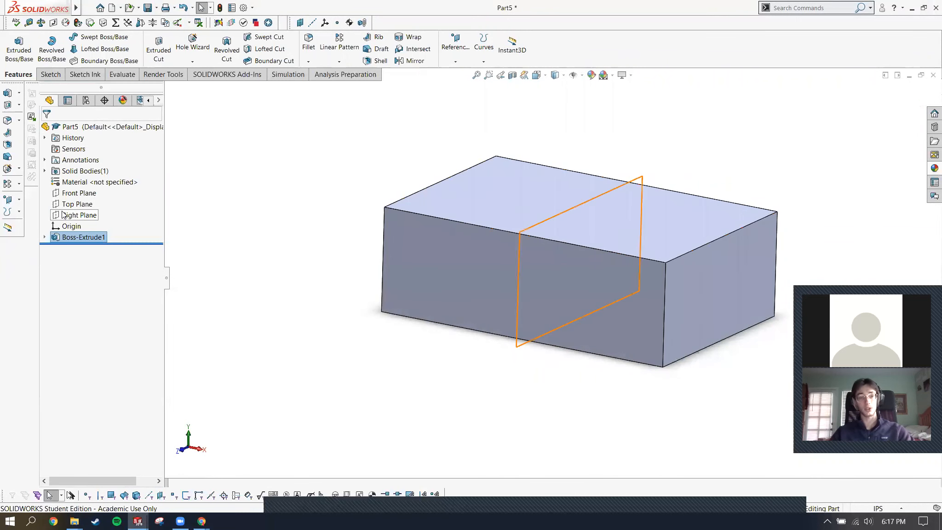
Show the Front, Top and Right planes and check how they pass through the middle of the block.
click(78, 215)
shift+click(57, 195)
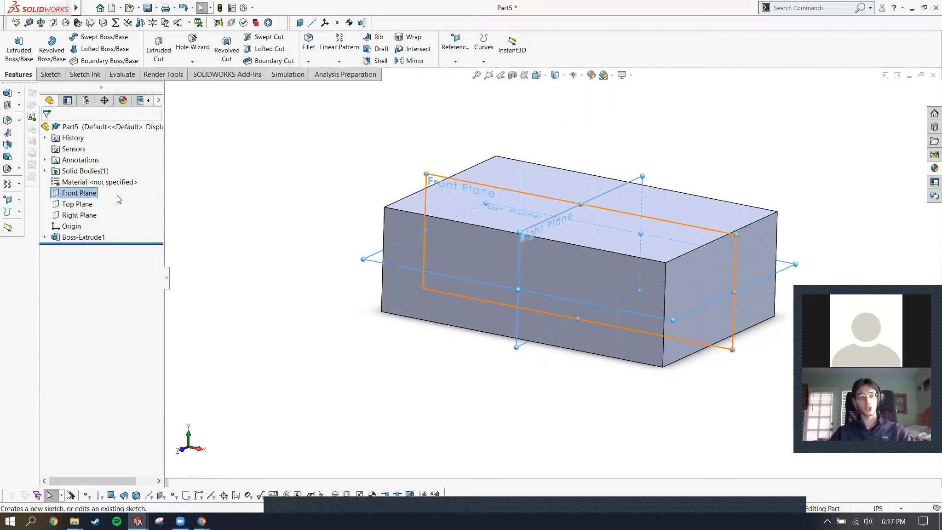
click(441, 378)
middle_drag(441, 378, 595, 269)
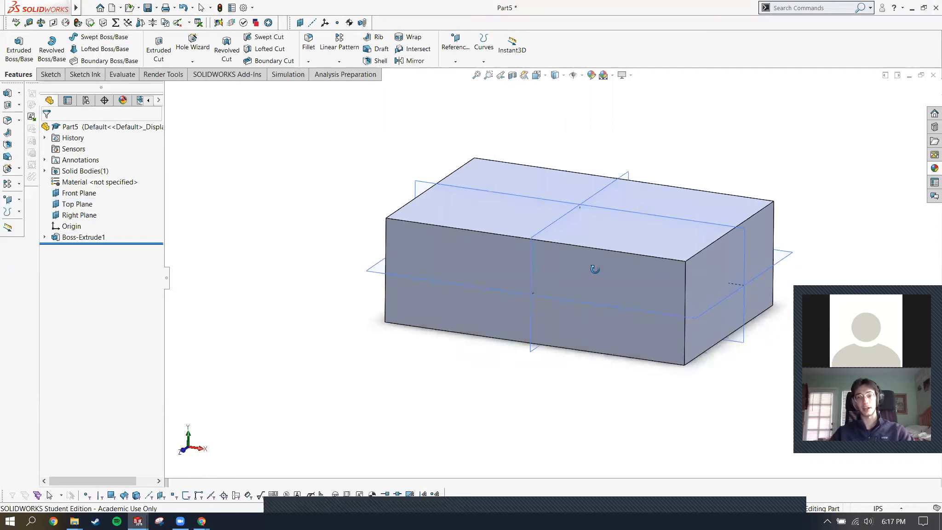
Hide the Front, Top and Right planes again.
click(70, 213)
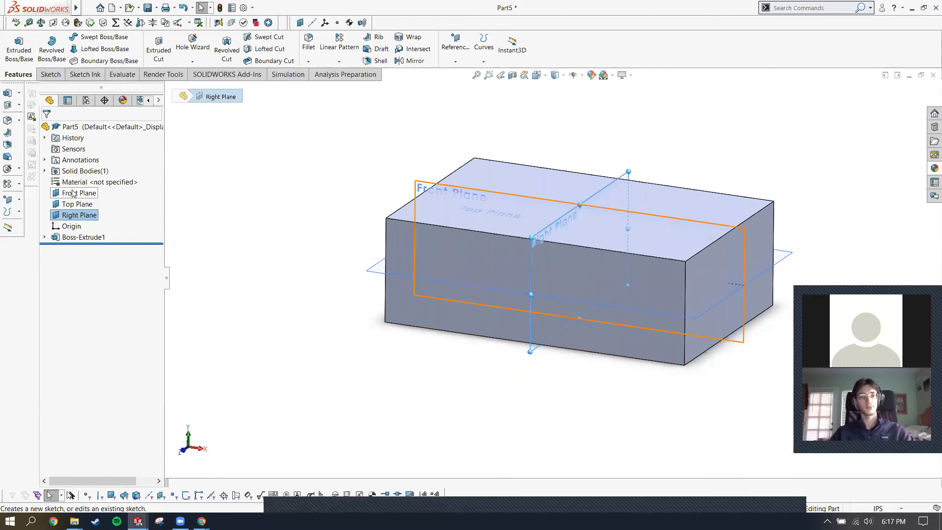
shift+click(83, 193)
right_click(103, 194)
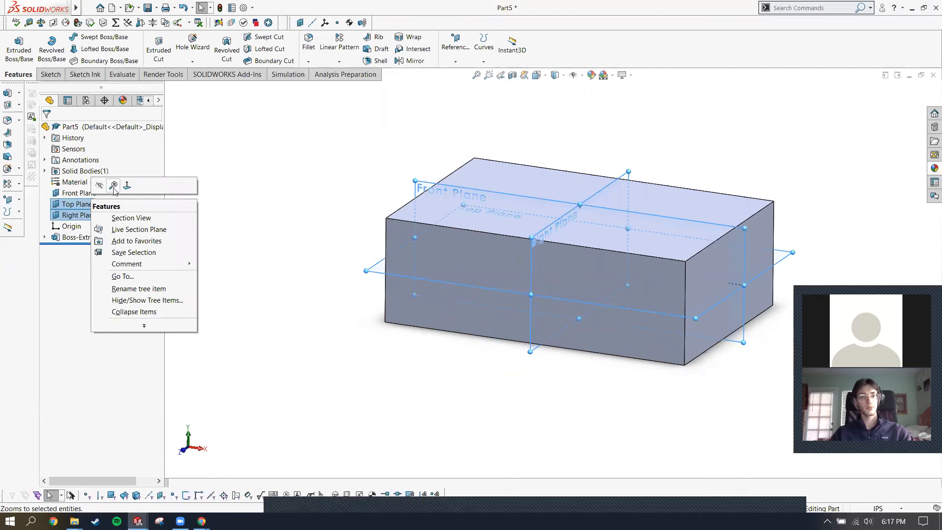
click(115, 183)
middle_drag(300, 168, 580, 292)
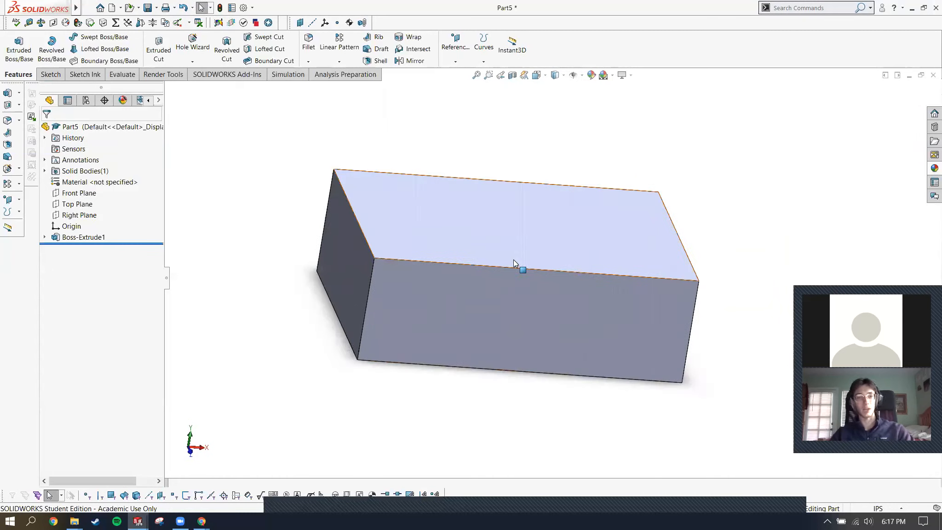
middle_drag(513, 259, 473, 250)
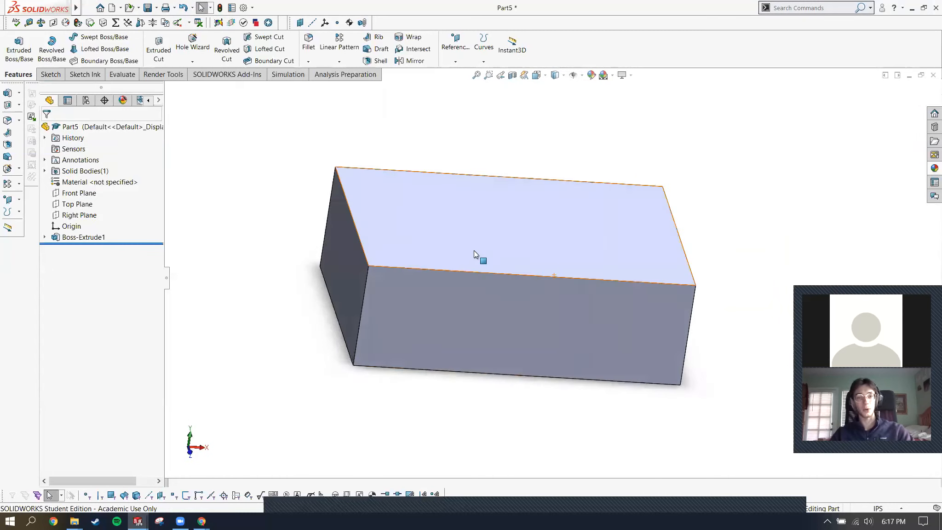
Start the Hole Wizard and place a single hole near the upper-left corner of the block's top face.
click(195, 48)
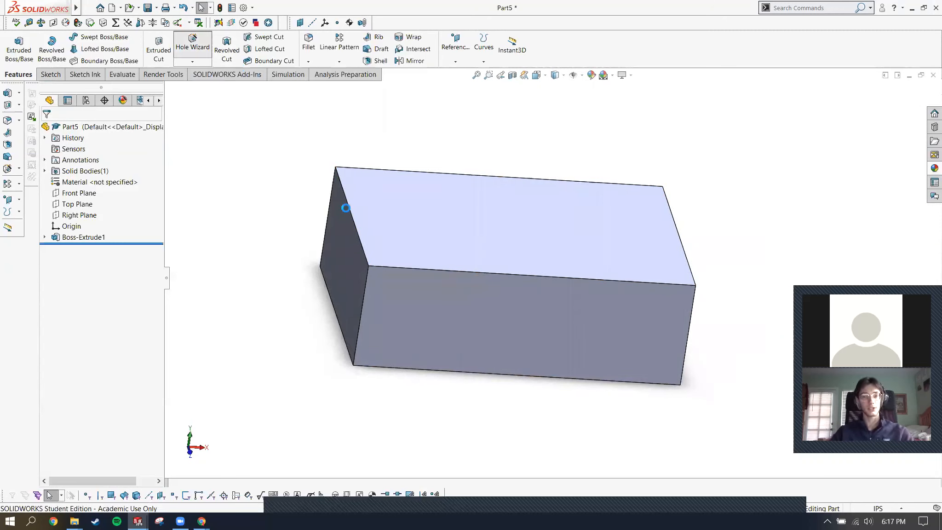
click(95, 150)
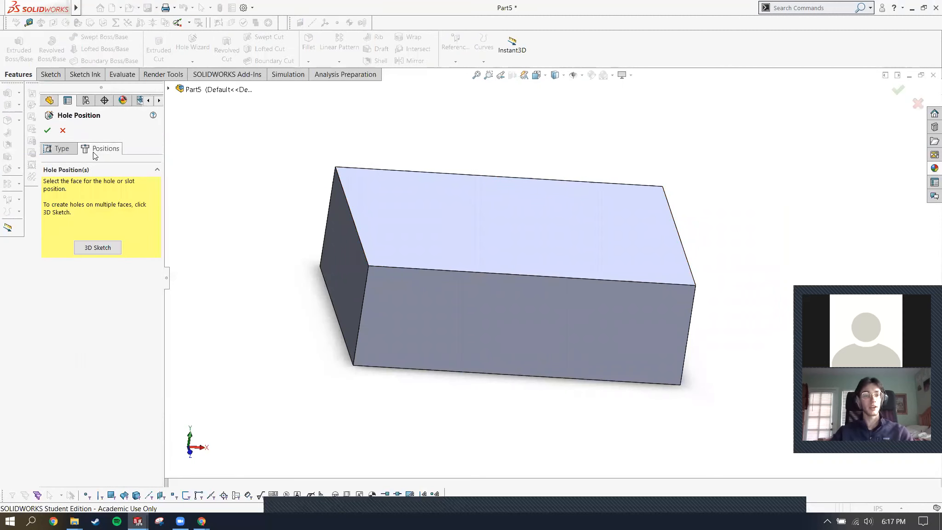
click(472, 210)
mouse_move(474, 210)
middle_down()
mouse_move(487, 258)
mouse_move(479, 210)
mouse_move(483, 242)
mouse_move(481, 232)
middle_up()
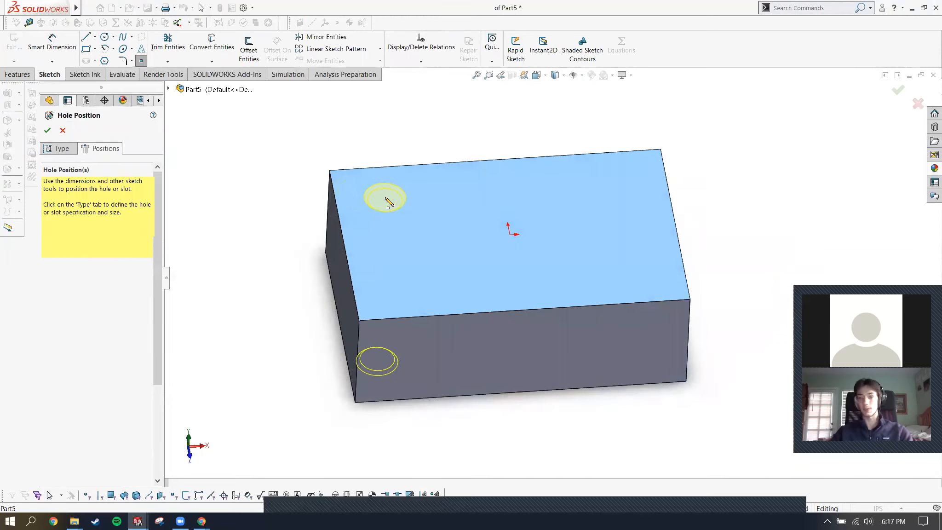
click(393, 205)
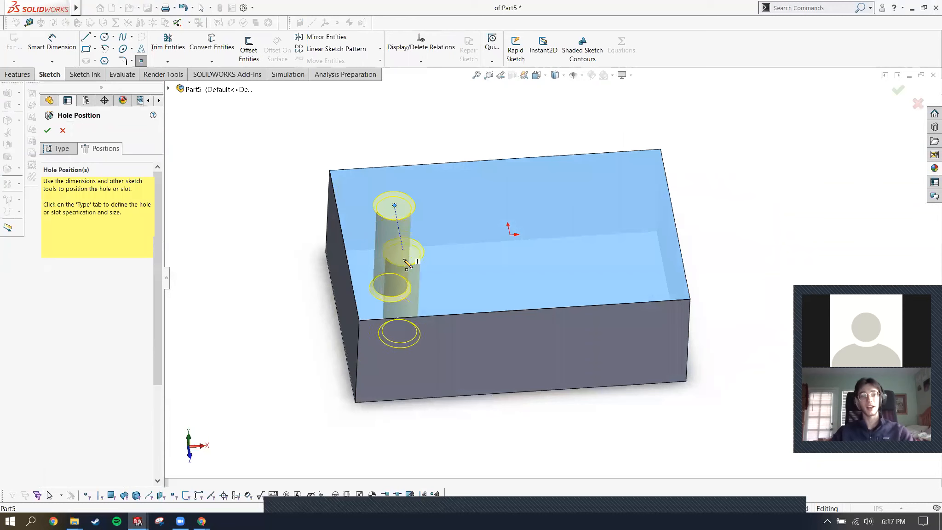
key(Escape)
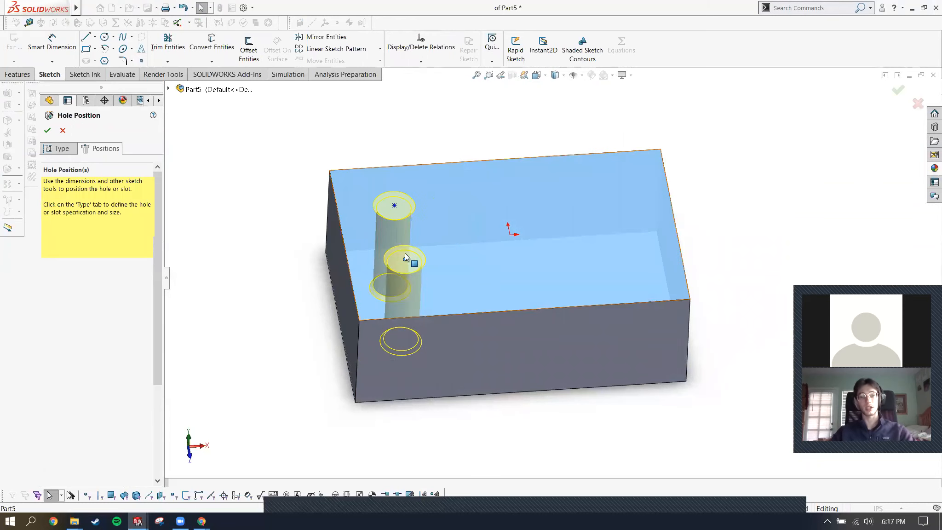
View the face straight on and dimension the hole's center 0.25 in from the face's upper edge.
middle_drag(435, 242, 441, 346)
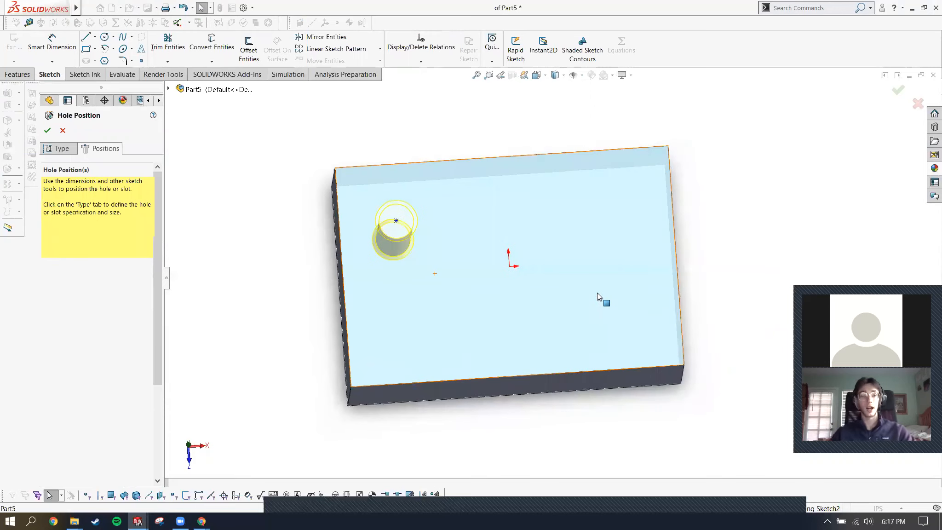
right_drag(284, 299, 386, 199)
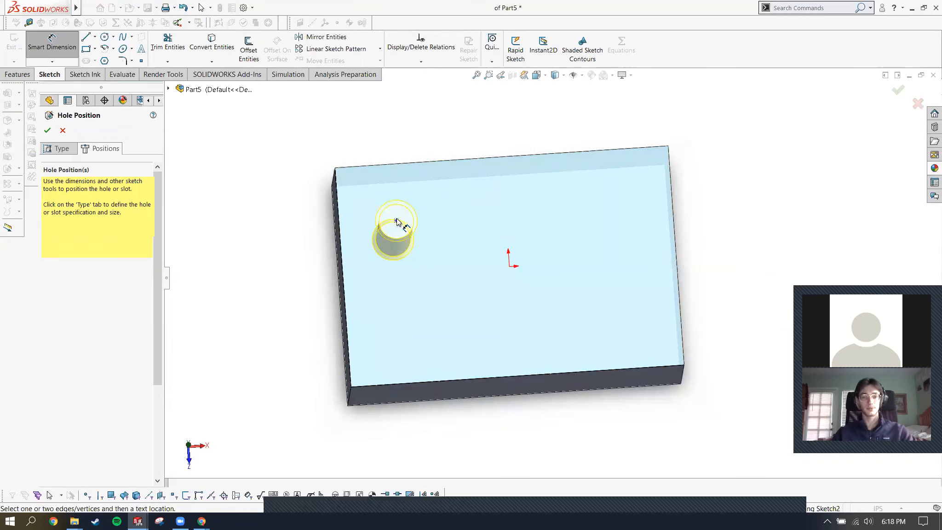
right_click(399, 185)
click(449, 172)
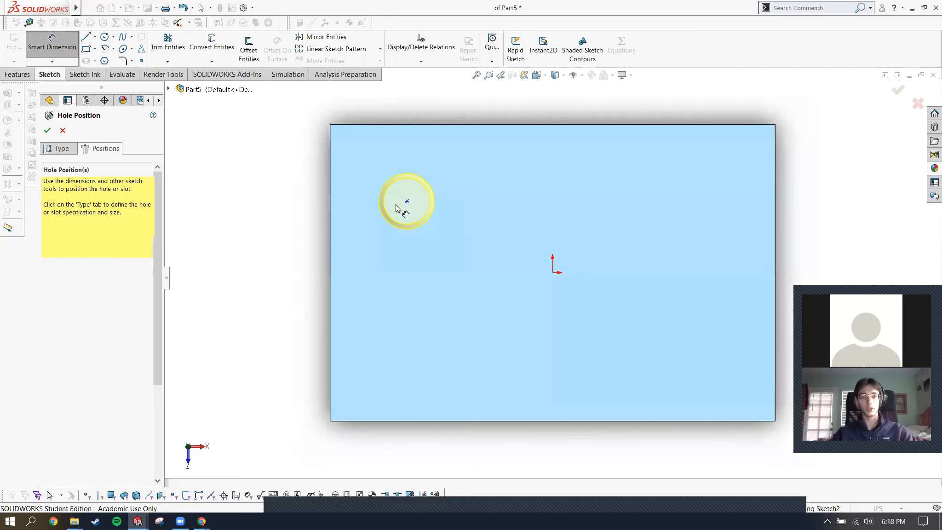
click(404, 126)
click(289, 166)
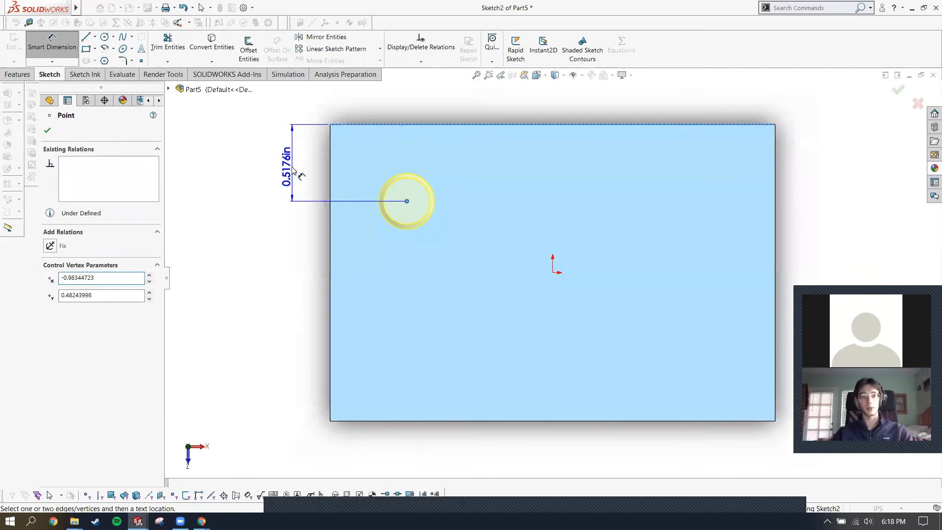
text(0.25)
key(Return)
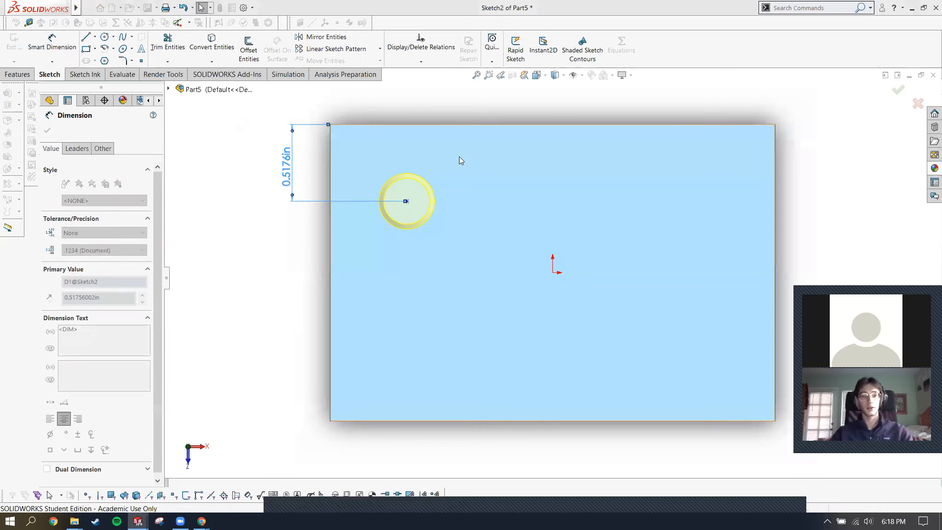
Dimension the hole's center 0.25 in from the left edge of the face.
click(406, 162)
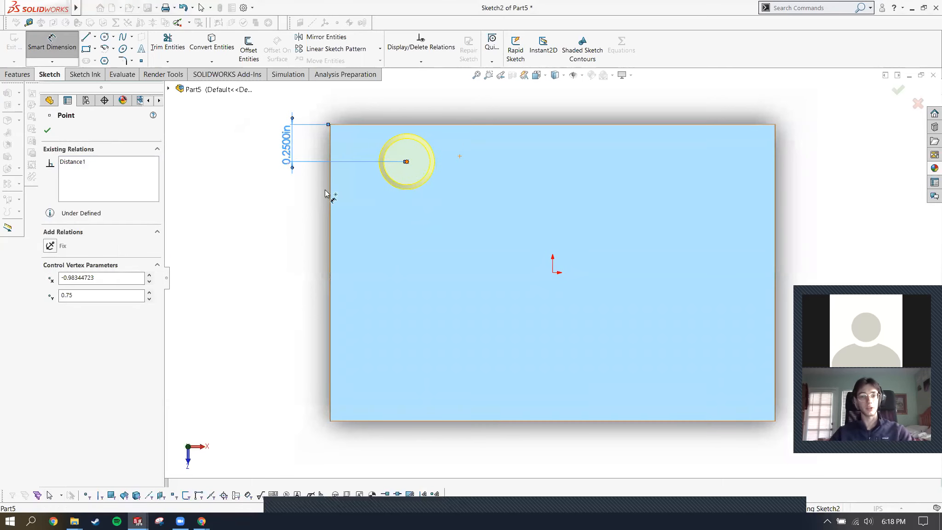
click(329, 190)
click(363, 119)
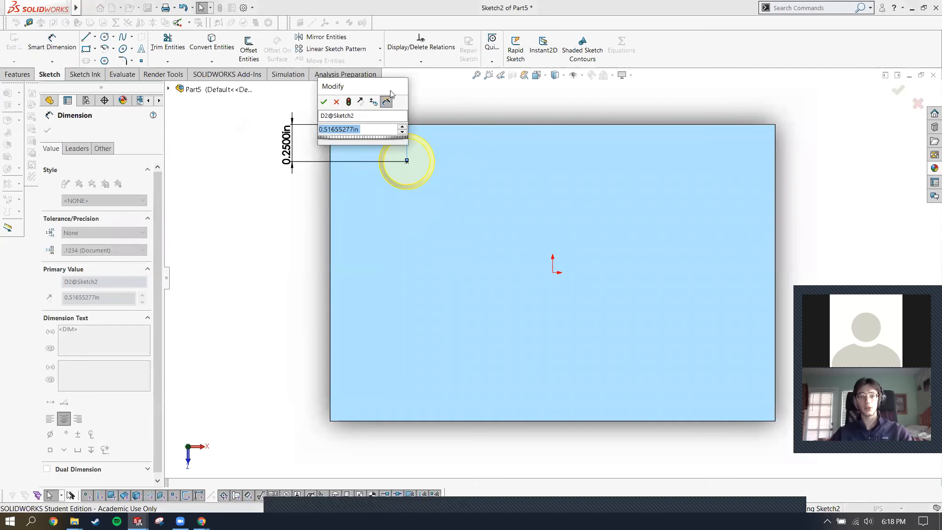
drag(389, 90, 672, 139)
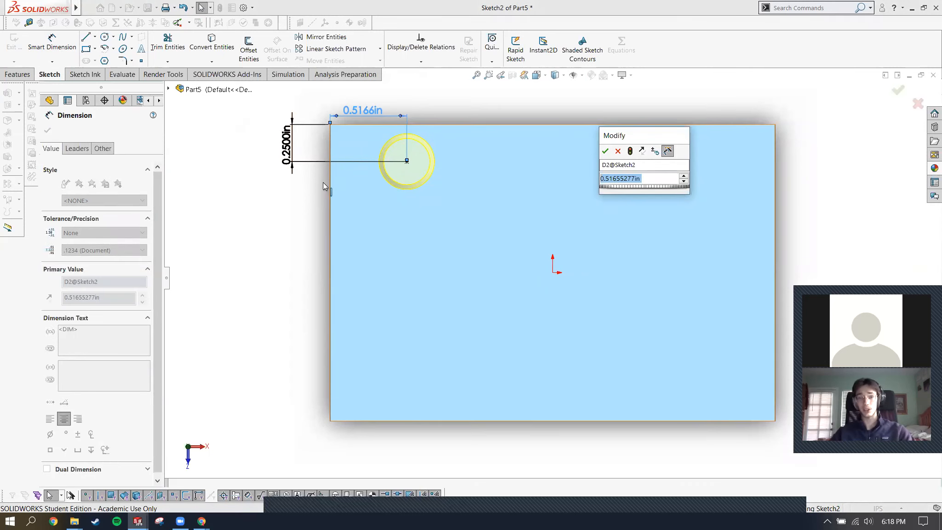
text(0.25)
key(Return)
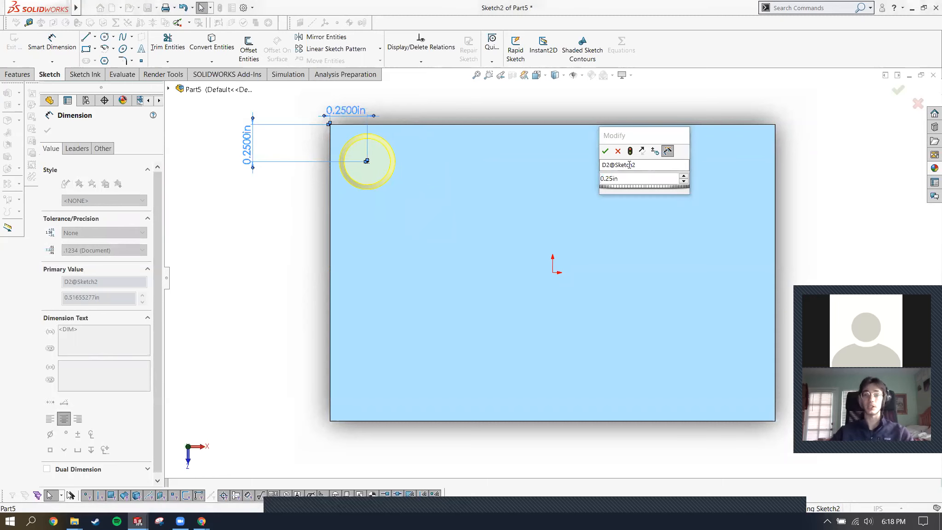
click(376, 212)
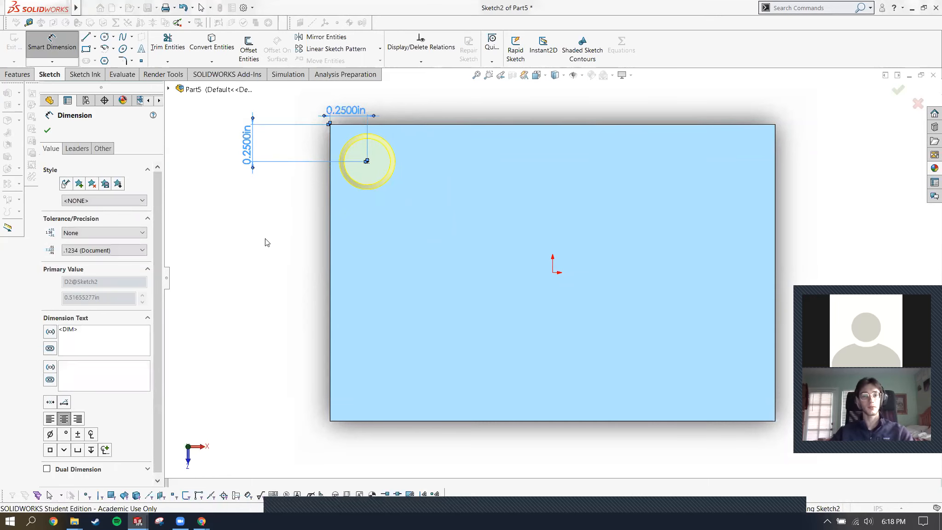
click(281, 208)
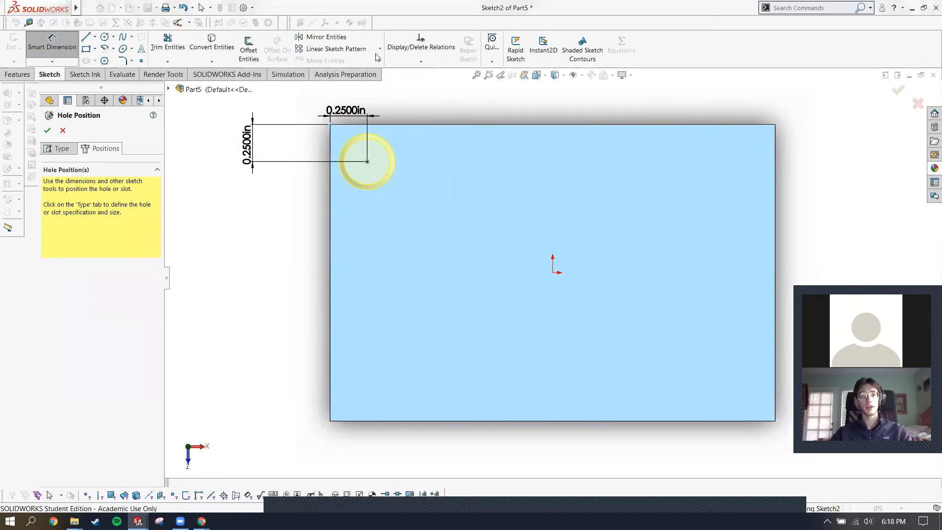
Start a linear sketch pattern of the hole's center point with 5 instances along X and 3 along Y.
click(361, 50)
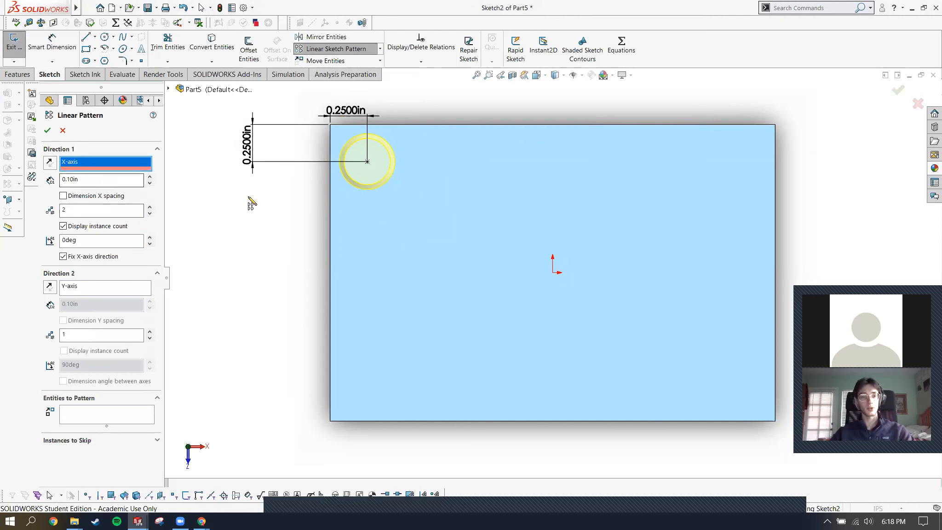
click(99, 421)
click(367, 161)
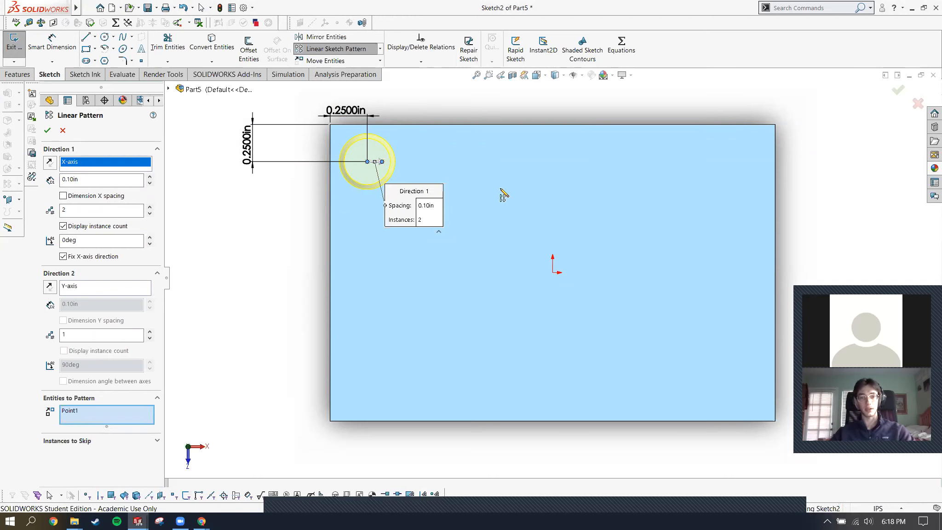
click(150, 208)
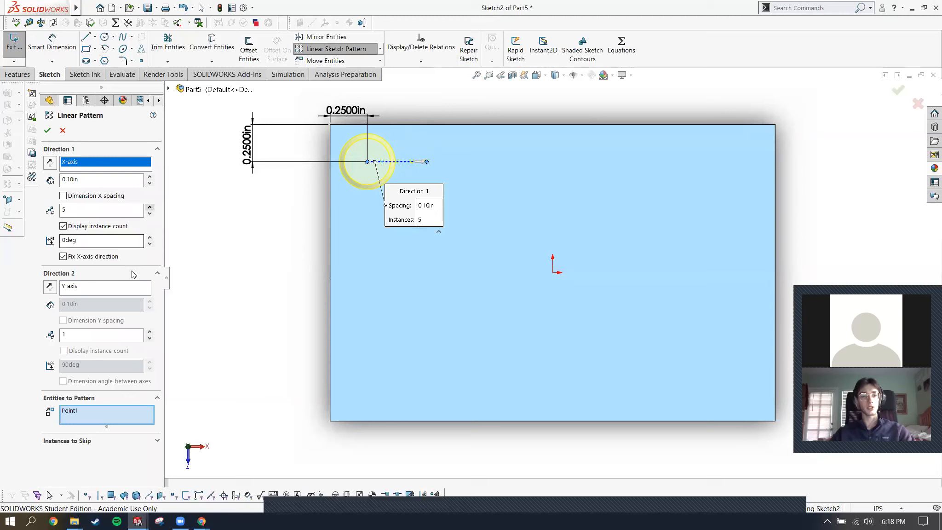
click(150, 332)
click(150, 332)
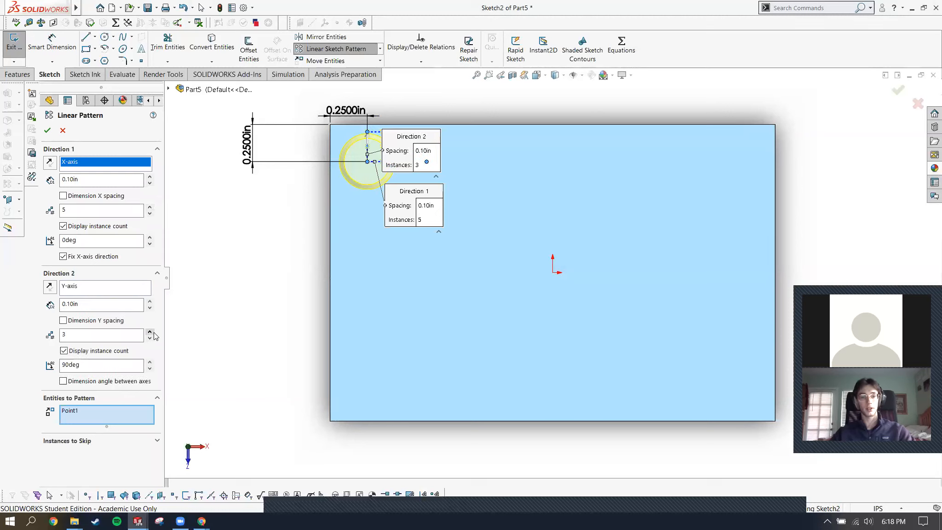
Set the pattern's X spacing to 0.625 in.
double_click(67, 184)
text(.625)
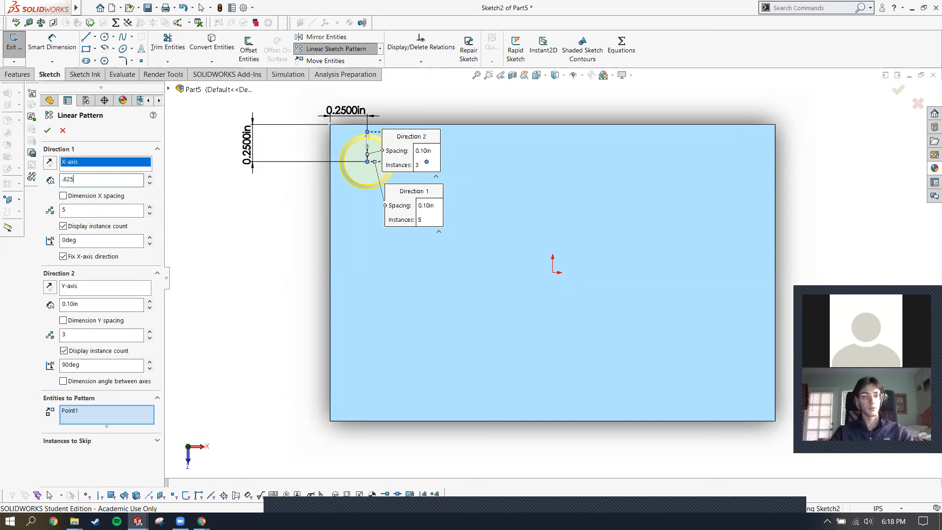
key(Return)
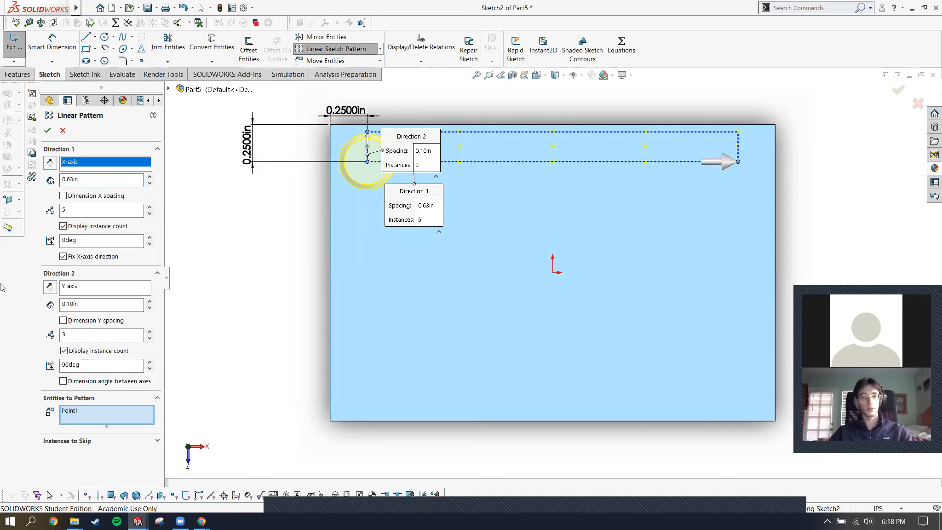
Reverse the pattern's Y direction into the block, set the Y spacing to 0.75 in and accept the pattern.
click(81, 306)
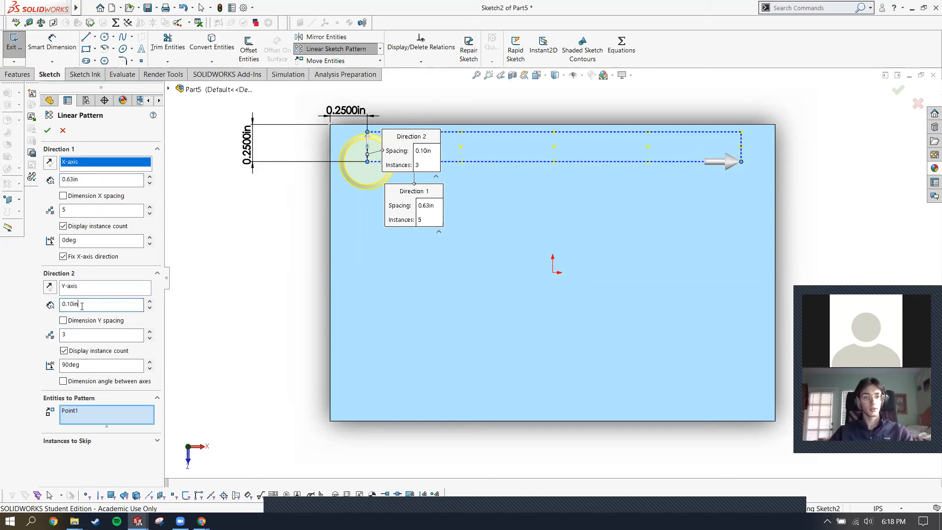
key(Left)
key(Left)
key(BackSpace)
text(62)
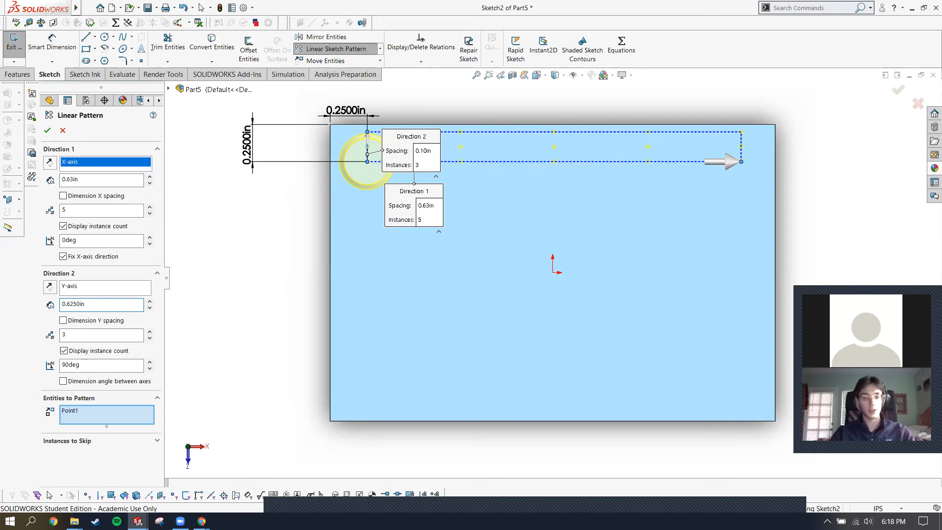
click(49, 286)
key(f)
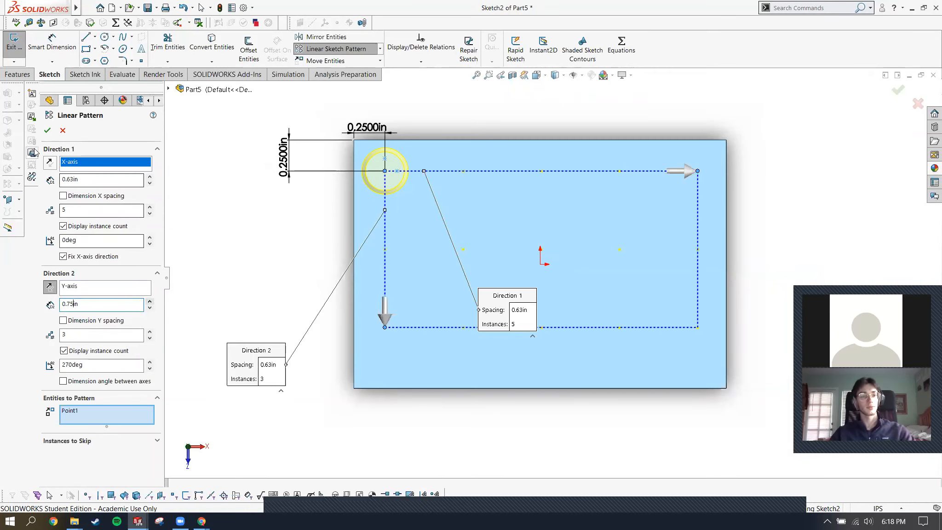
click(47, 132)
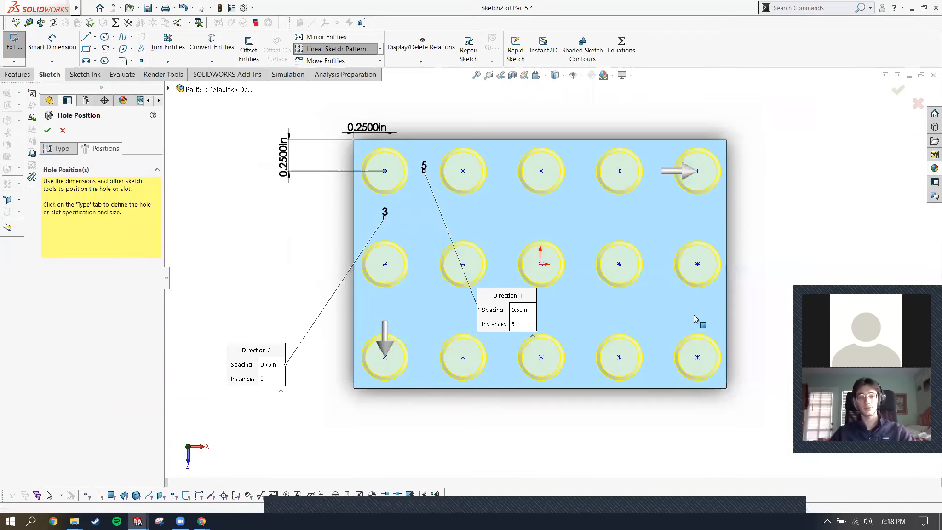
Examine the patterned holes and their specification, including hole type, standard, size, end condition, thread and countersink options.
middle_drag(693, 315, 723, 278)
middle_drag(662, 283, 607, 285)
click(51, 149)
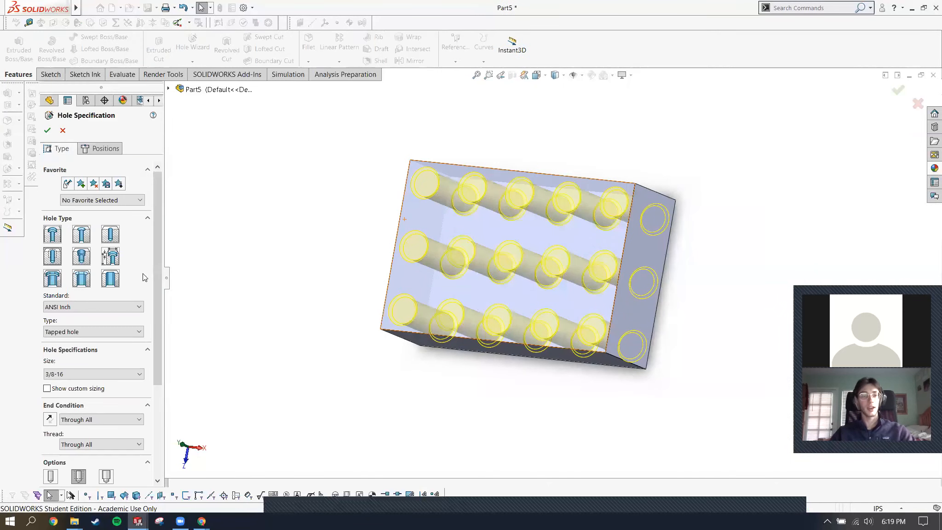
scroll(137, 262, down, 3)
scroll(123, 258, up, 3)
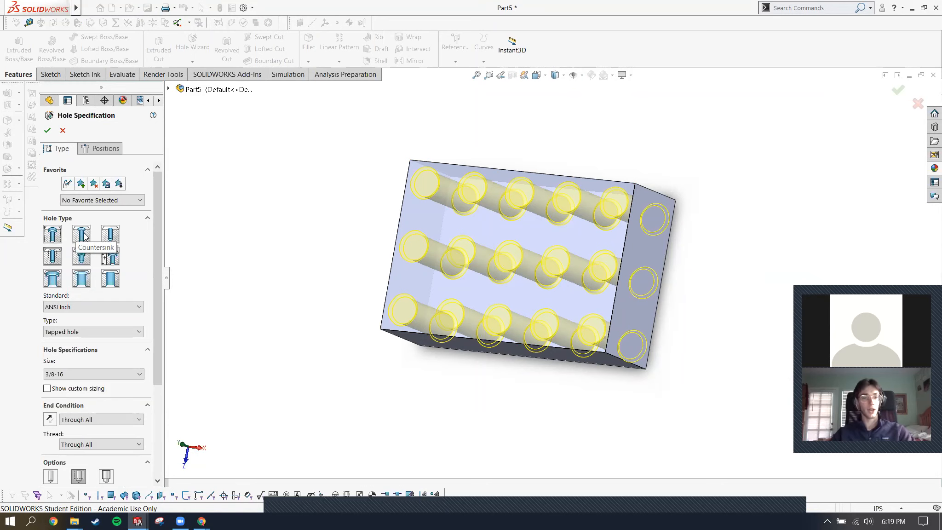
scroll(138, 263, down, 3)
scroll(78, 267, up, 3)
scroll(94, 266, down, 3)
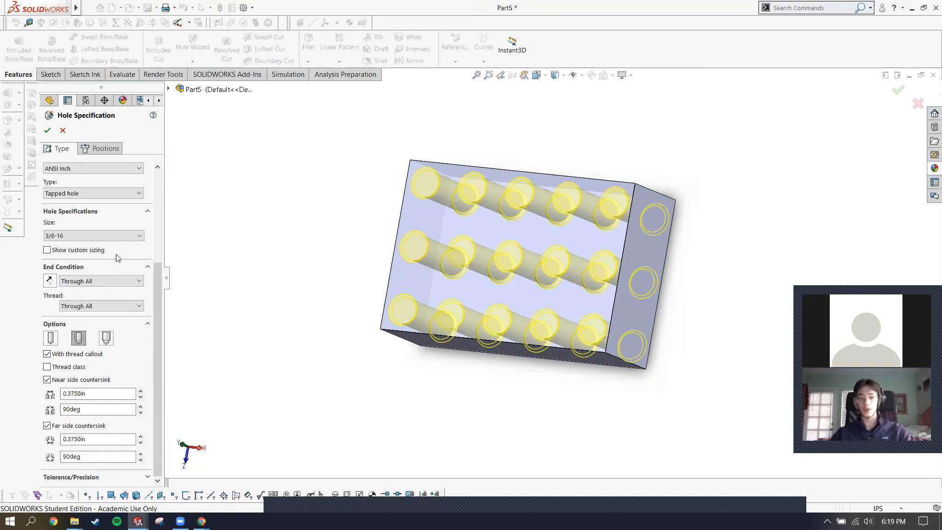
Try the #8-32 size for the block's tapped holes.
click(74, 234)
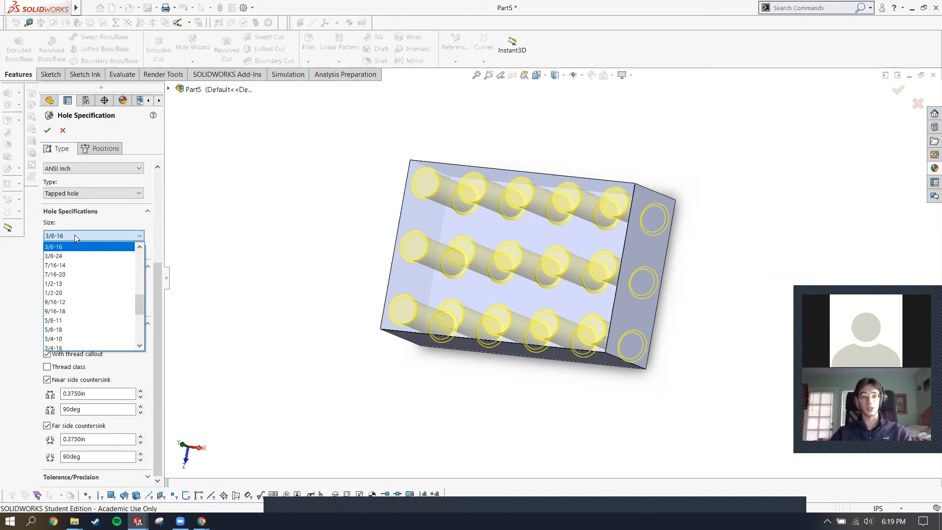
scroll(67, 285, up, 5)
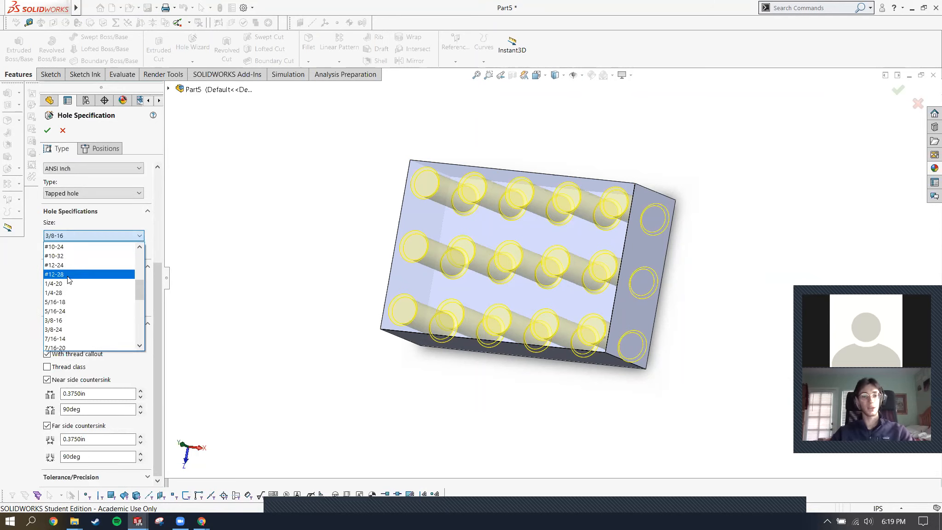
click(71, 302)
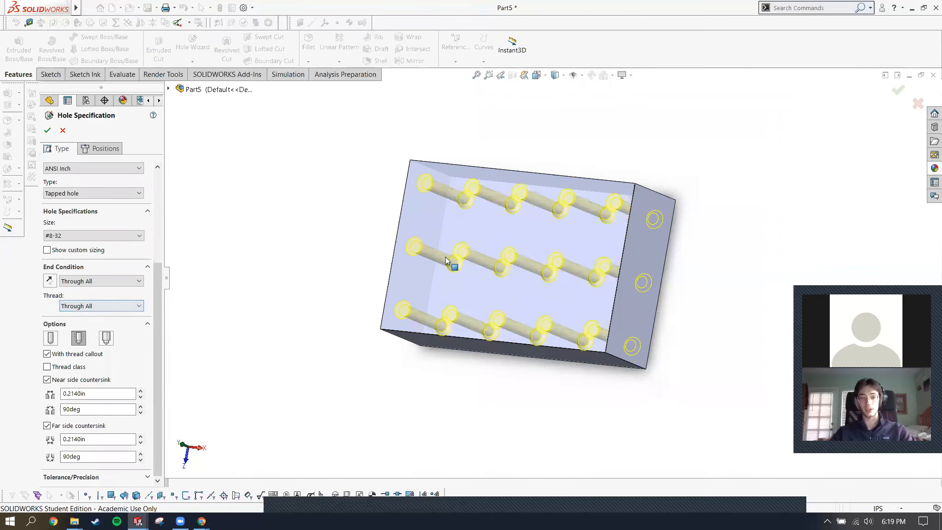
middle_drag(529, 266, 557, 263)
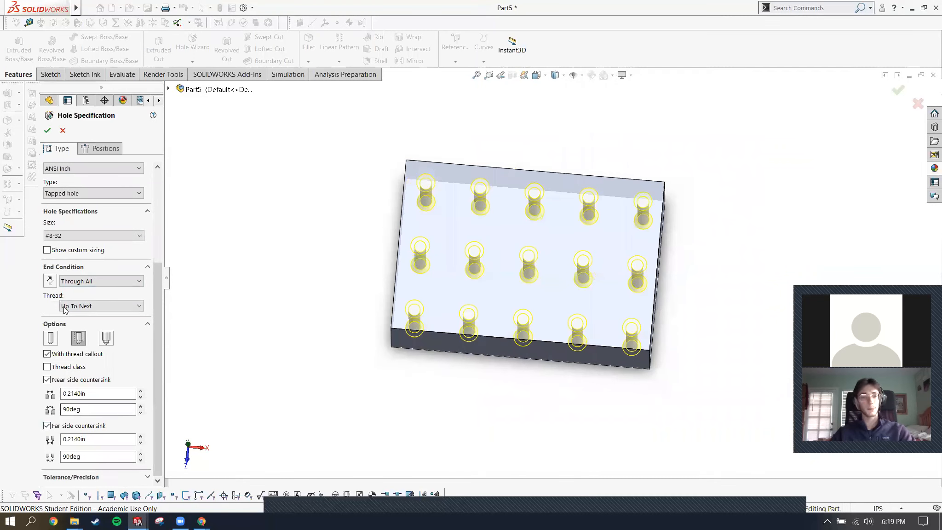
Set the tapped hole size to 3/8-16 and accept the hole feature.
click(85, 236)
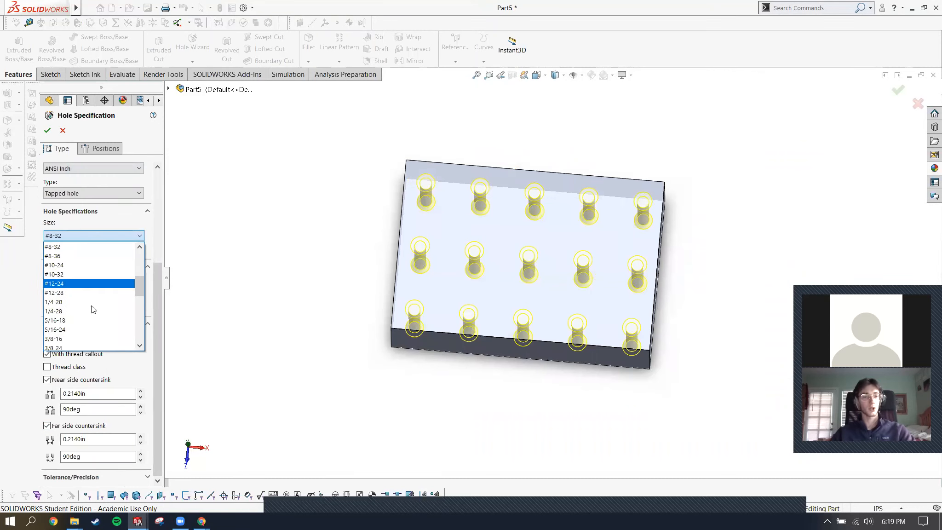
click(69, 339)
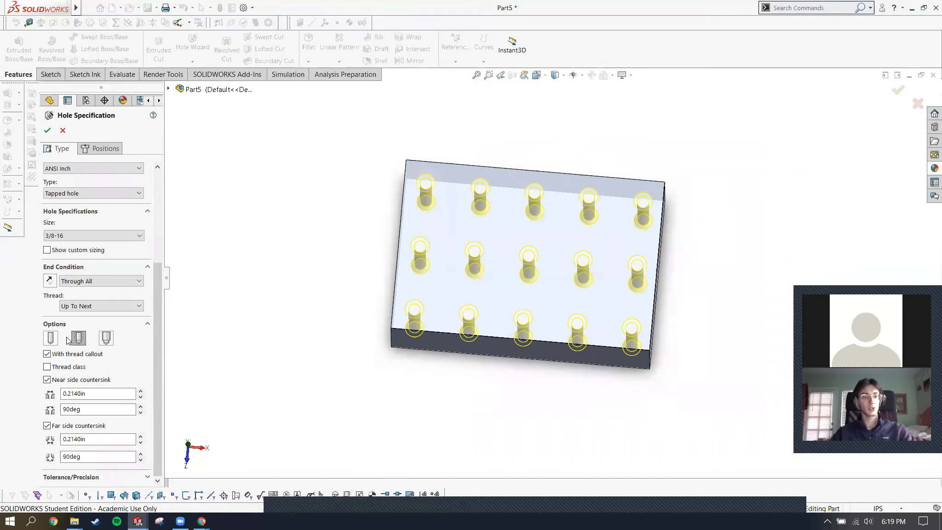
middle_drag(488, 264, 475, 216)
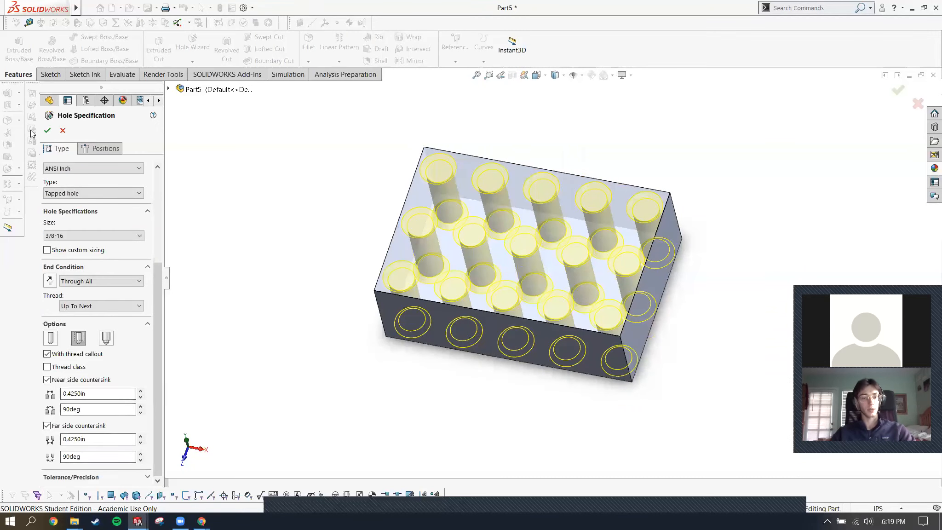
click(47, 130)
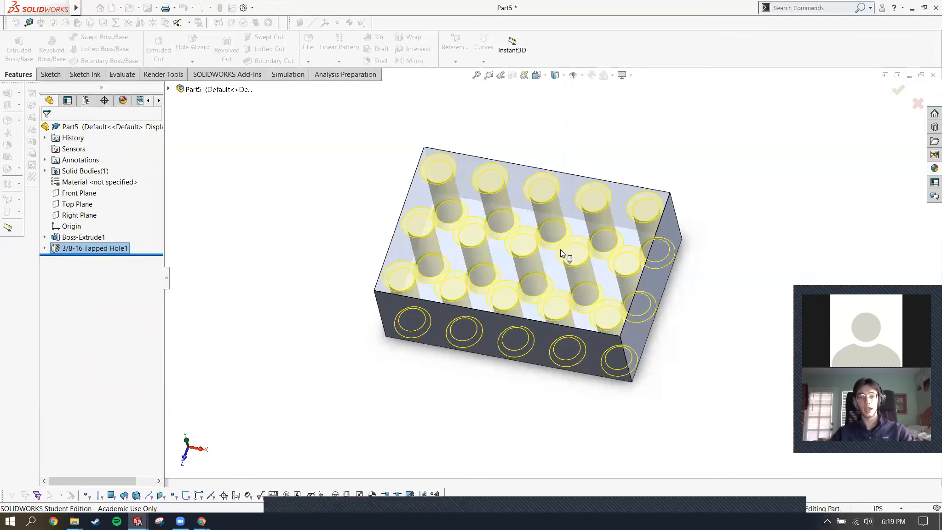
Examine the tapped holes and their countersinks from both sides of the block.
middle_drag(582, 273, 485, 294)
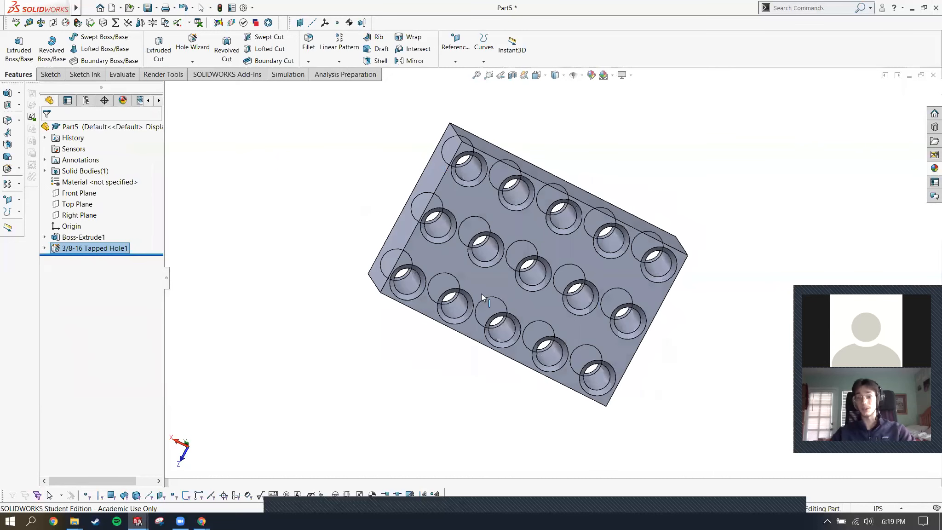
scroll(607, 292, down, 3)
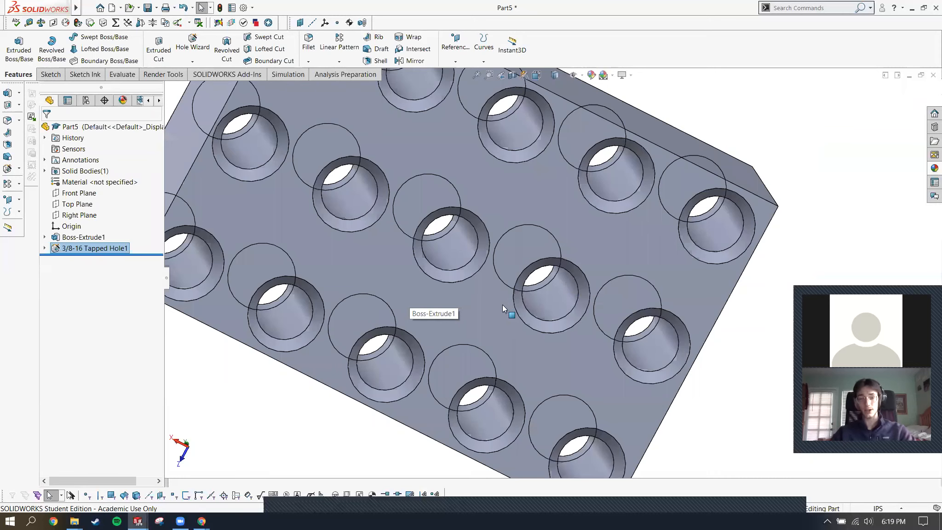
middle_drag(621, 276, 629, 281)
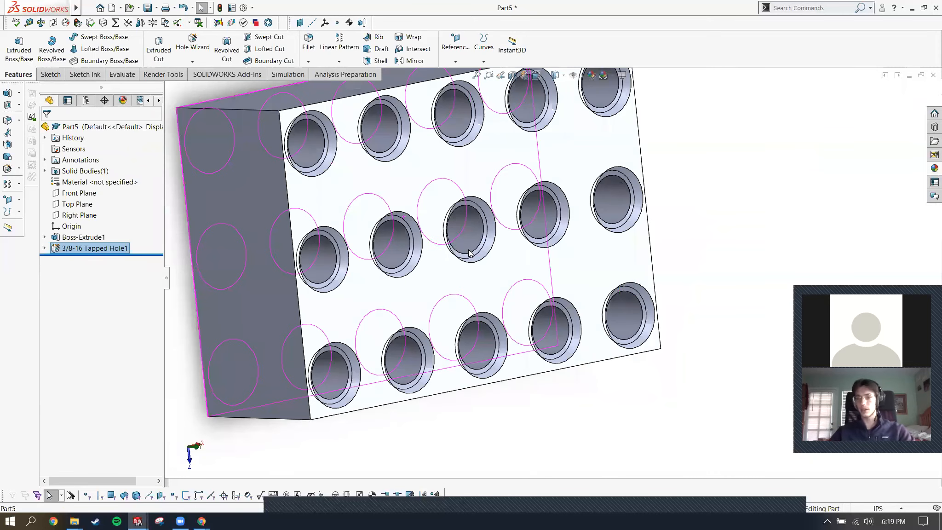
key(ctrl+1)
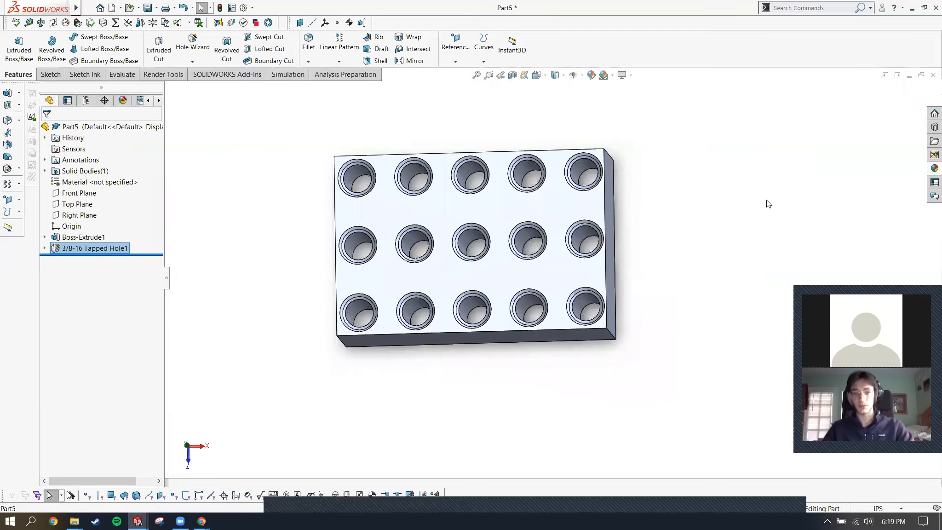
middle_drag(656, 235, 637, 233)
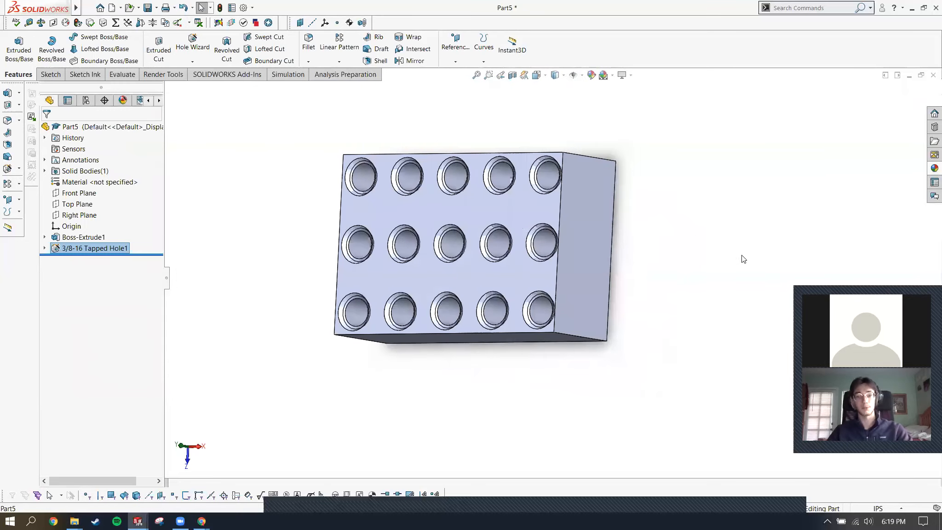
middle_drag(740, 258, 754, 260)
Switch to the Google Slides presentation, advance to the Assemblies slide and return to SolidWorks.
key(alt+Tab)
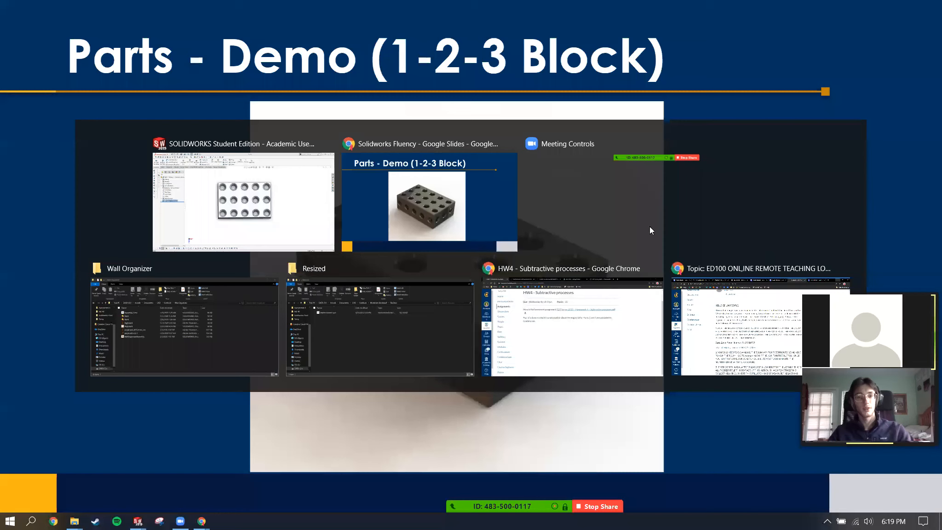
key(Right)
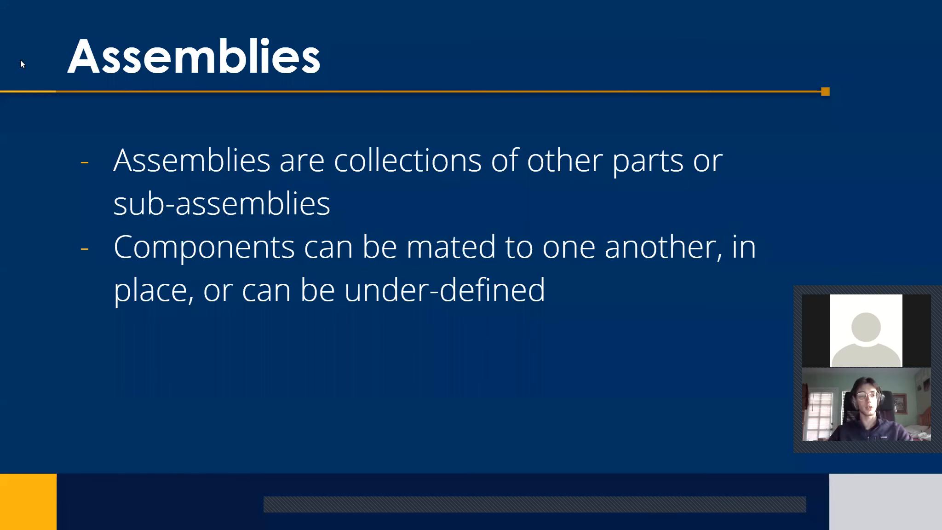
key(alt+Tab)
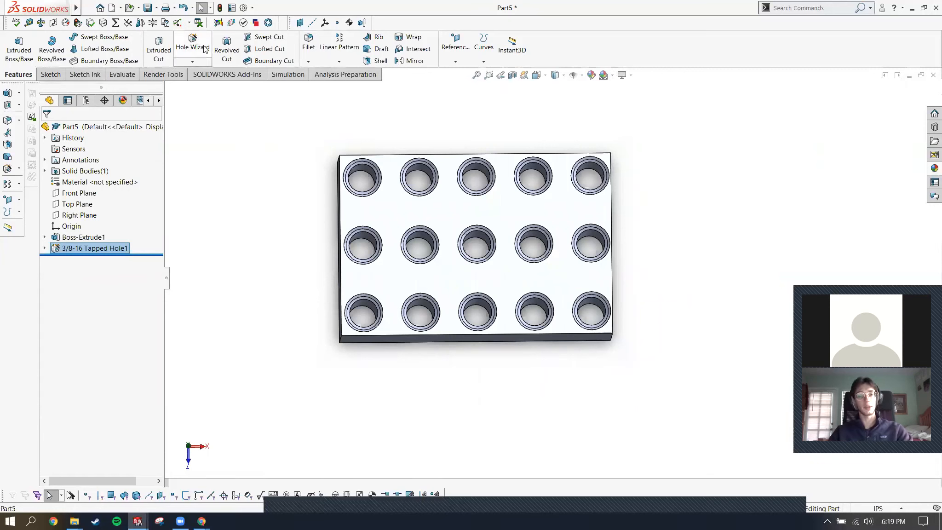
Open the Hole Wizard and cancel it, and search for "hole" with the search scope set to Commands.
click(189, 49)
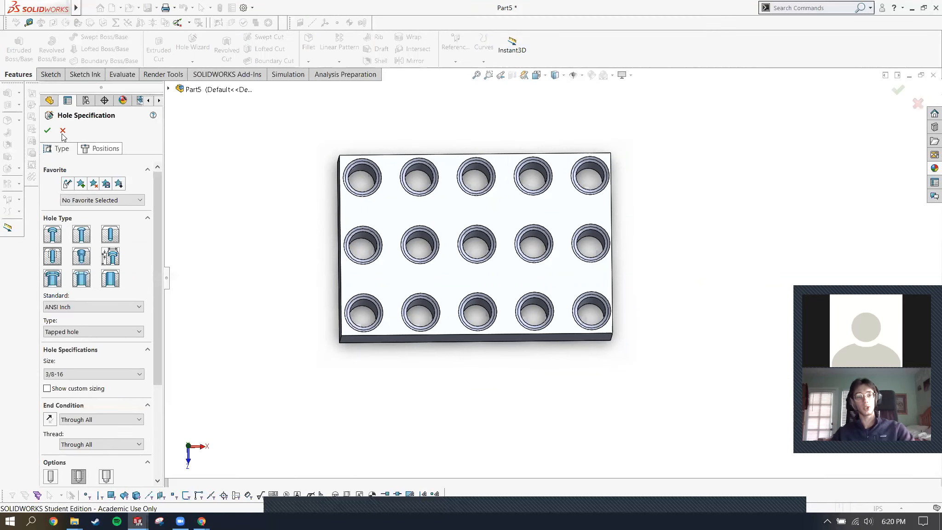
click(63, 131)
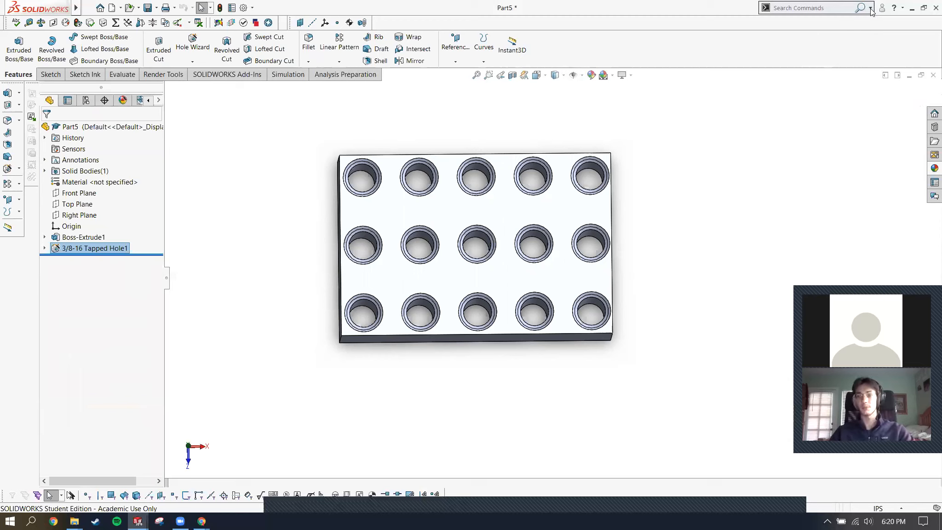
click(848, 10)
text(hole)
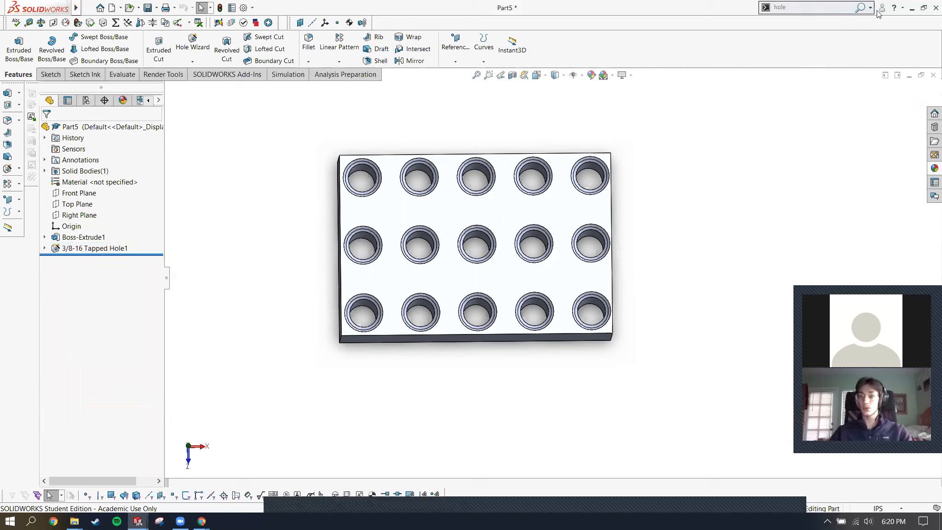
click(870, 8)
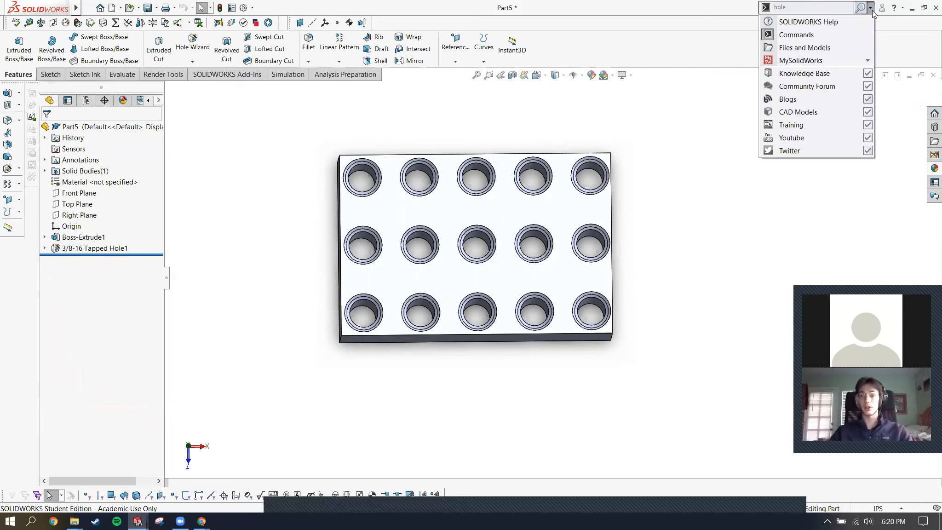
click(828, 37)
Open CAM Shaft Assembly from the Solidworks Fluency Webinar folder, also opening any referenced documents which have changed.
key(alt+Tab)
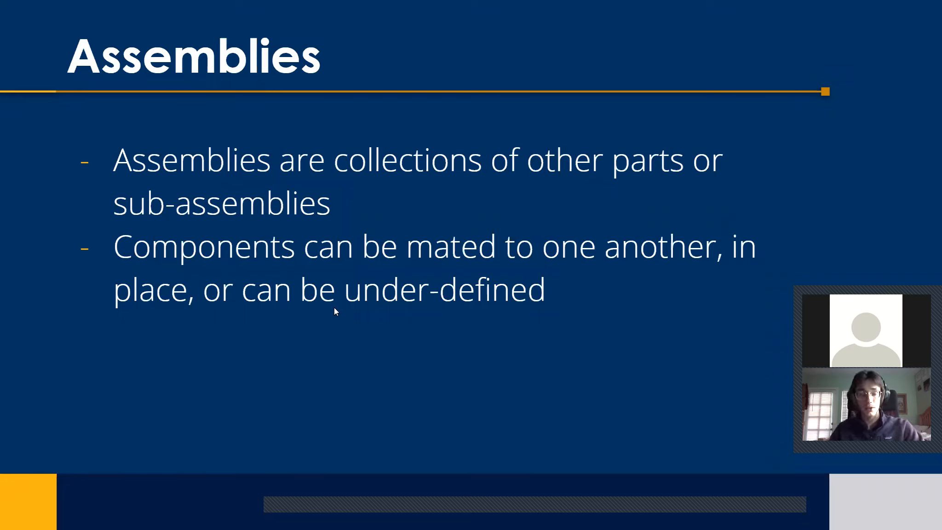
key(alt+Tab)
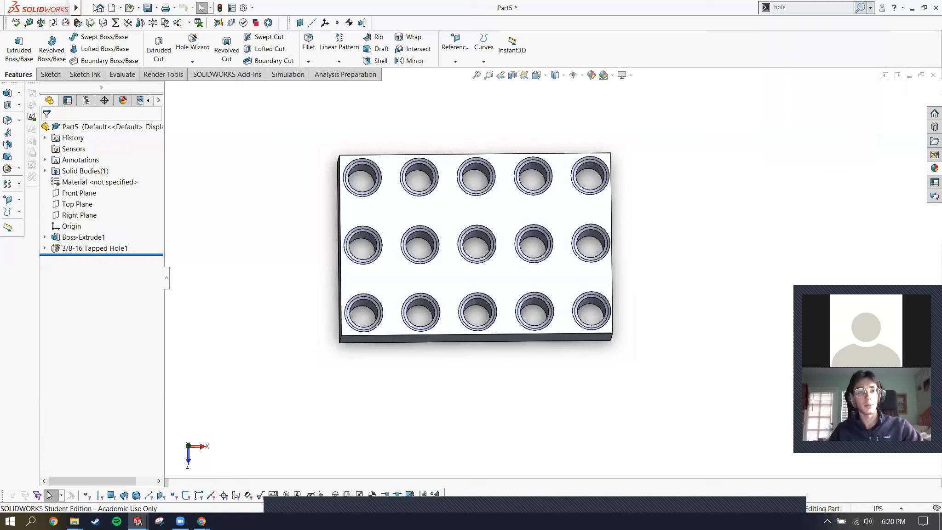
click(129, 10)
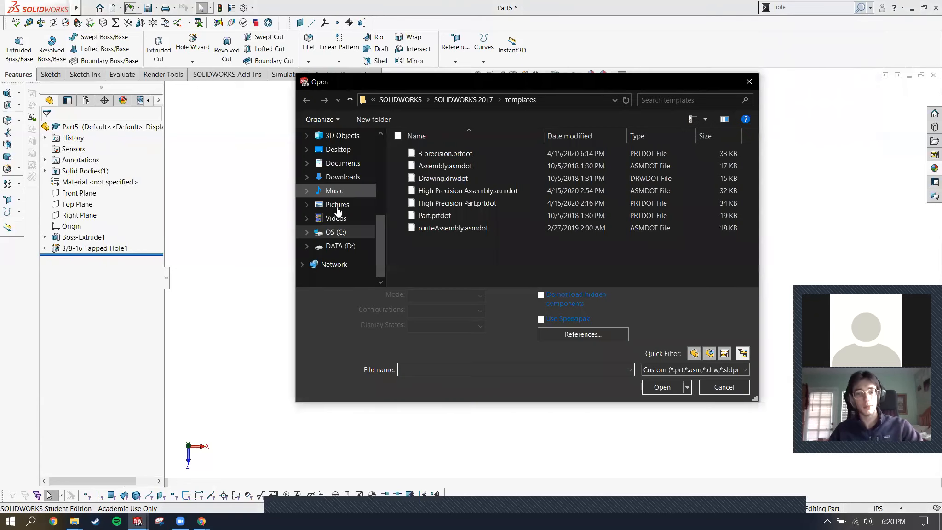
scroll(357, 158, up, 3)
scroll(356, 184, up, 1)
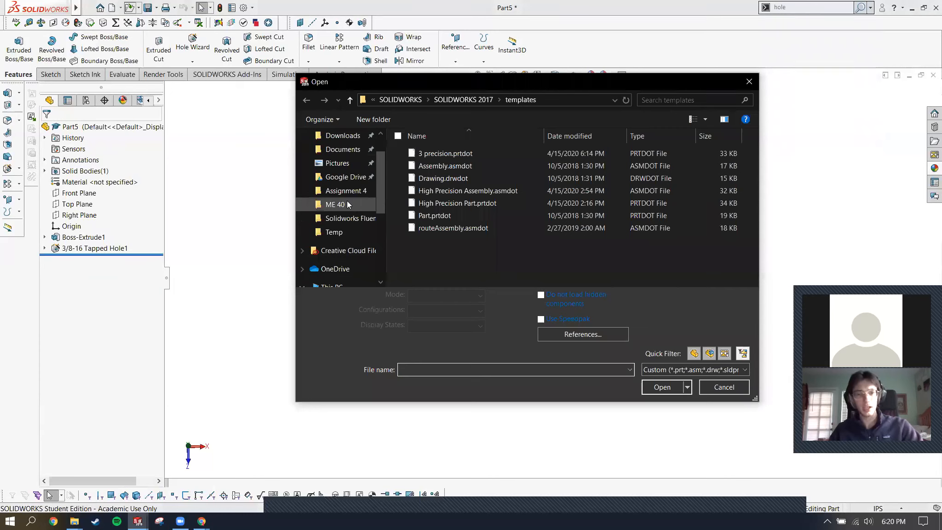
click(347, 204)
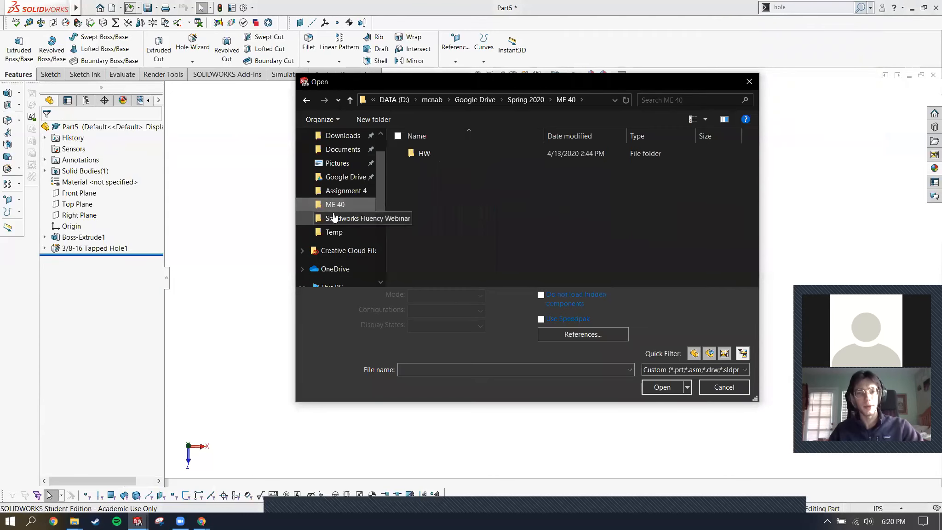
click(347, 218)
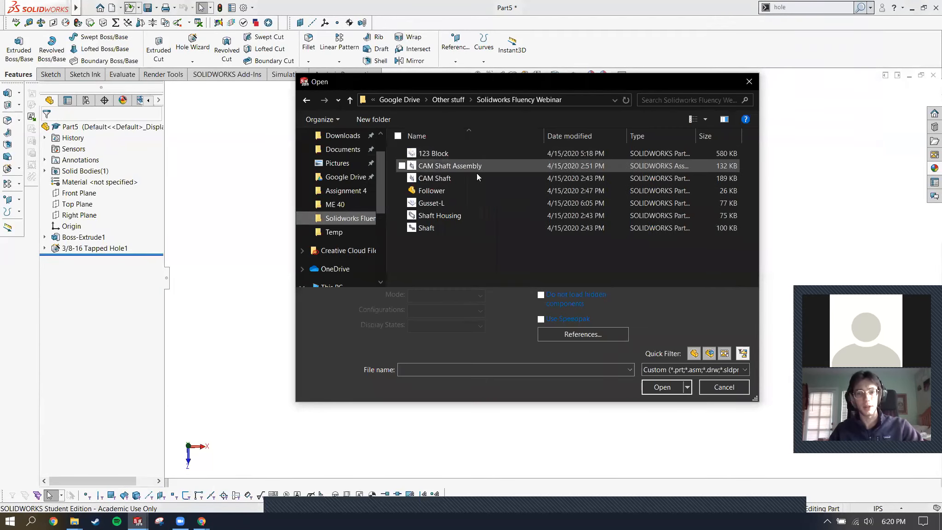
click(477, 178)
double_click(475, 165)
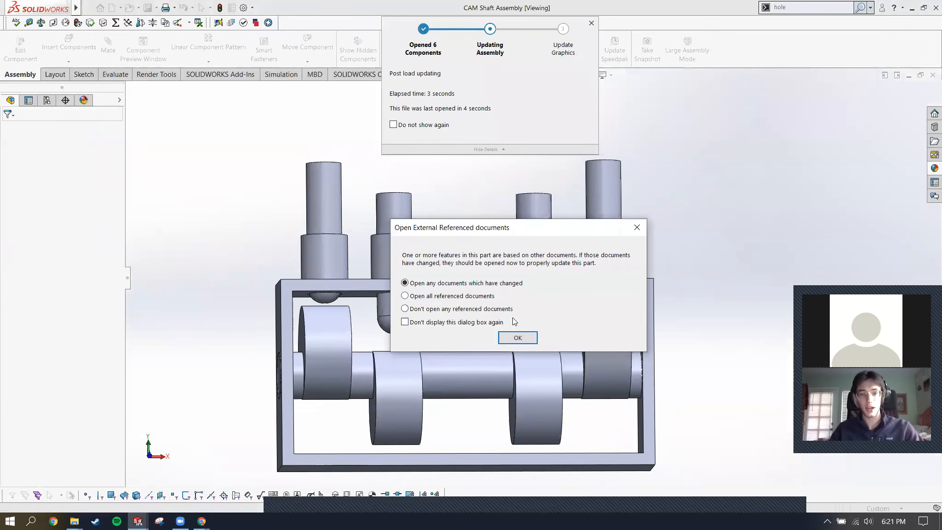
click(517, 337)
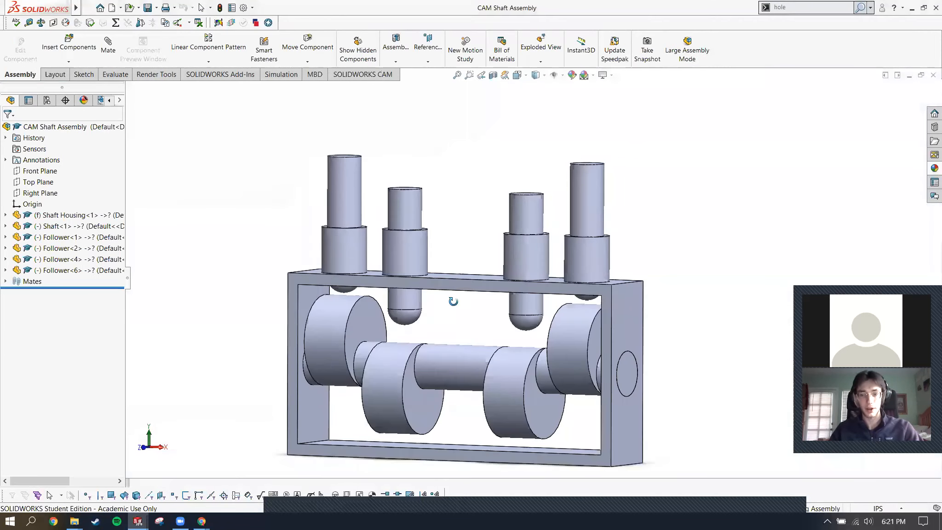
Inspect the assembly and its components, from the Shaft Housing to the last Follower in the component list.
scroll(536, 346, down, 2)
drag(535, 346, 380, 258)
scroll(380, 257, up, 2)
click(65, 215)
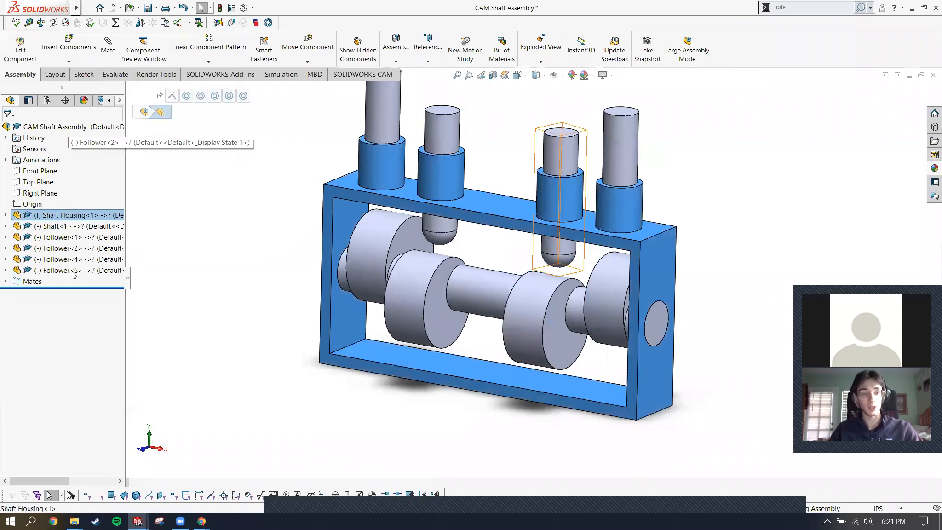
shift+click(74, 270)
click(266, 212)
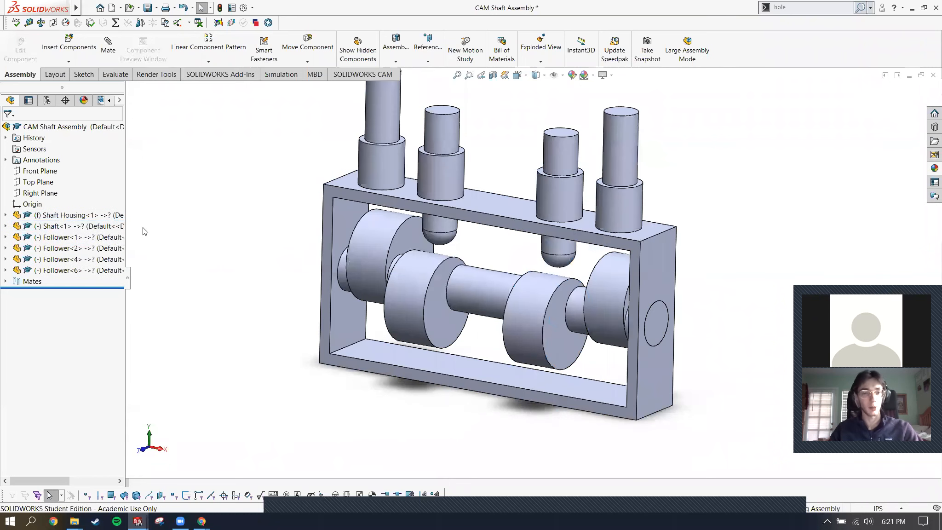
Open the CAM Shaft part and roll its feature history back to just after Boss-Extrude1.
click(130, 7)
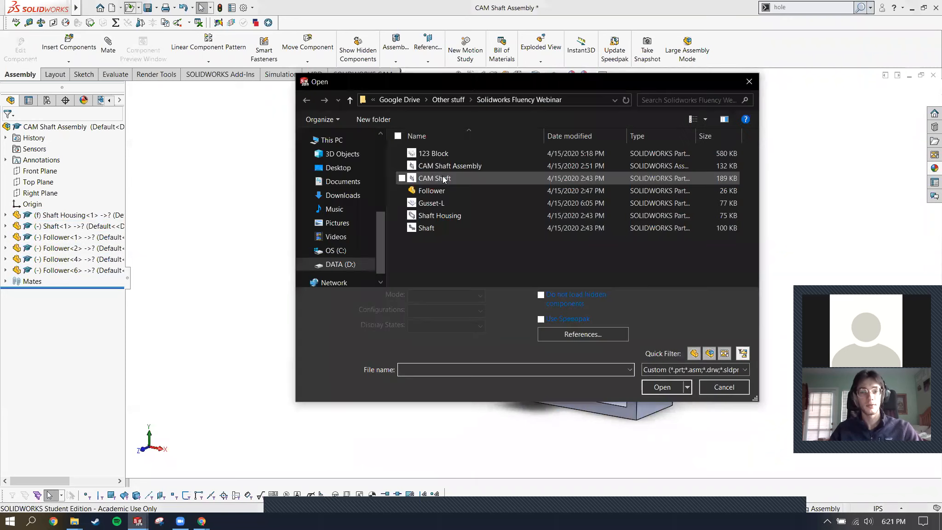
double_click(442, 178)
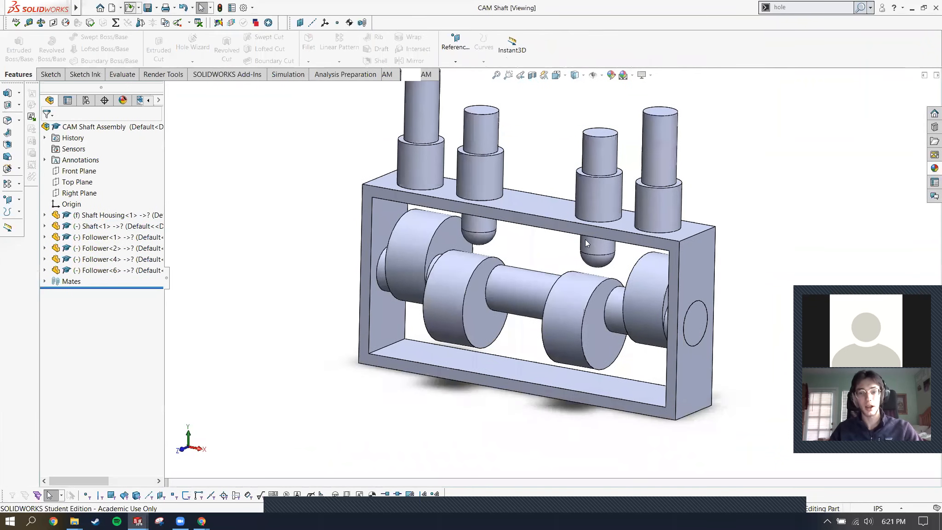
mouse_move(629, 264)
middle_down()
mouse_move(683, 258)
mouse_move(624, 268)
middle_up()
drag(107, 363, 113, 245)
key(ctrl+7)
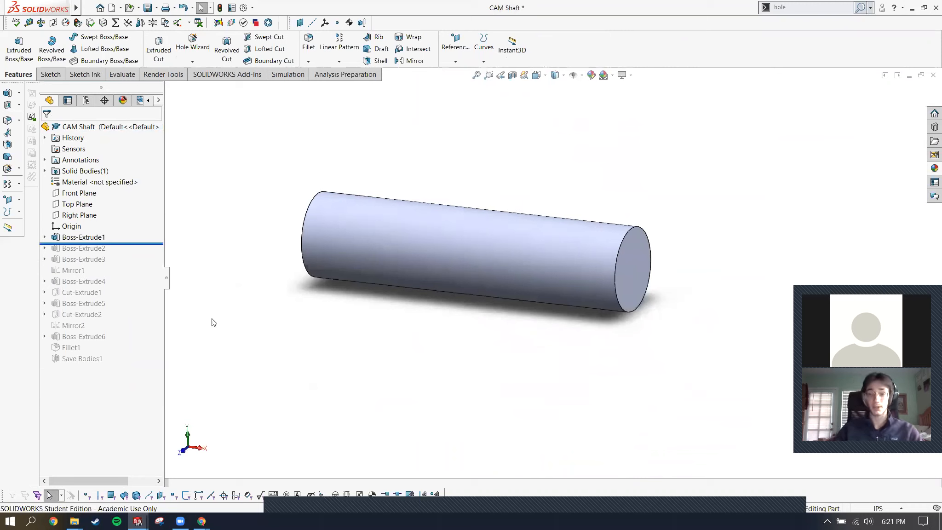
Roll the CAM Shaft's feature history forward past Boss-Extrude2 and Boss-Extrude3, one feature at a time.
drag(113, 243, 114, 254)
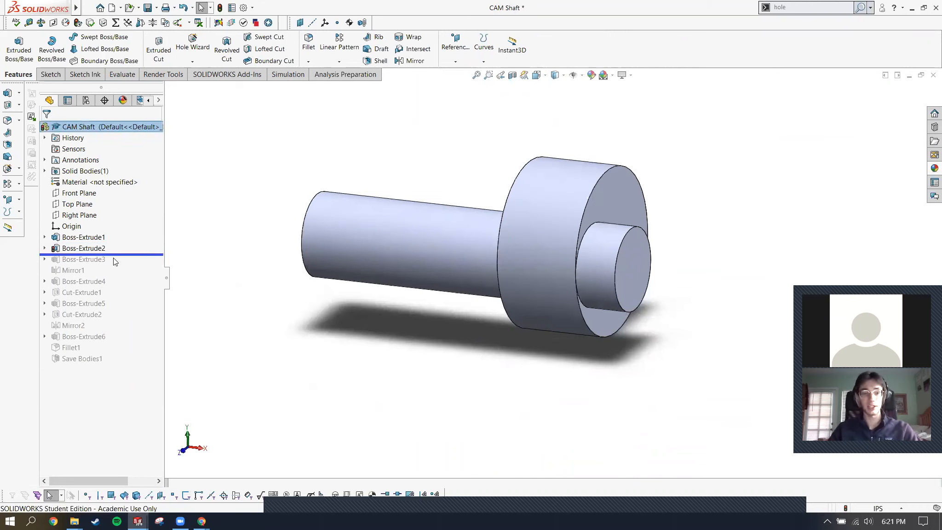
drag(114, 255, 114, 265)
mouse_move(519, 277)
middle_down()
mouse_move(579, 237)
mouse_move(512, 272)
middle_up()
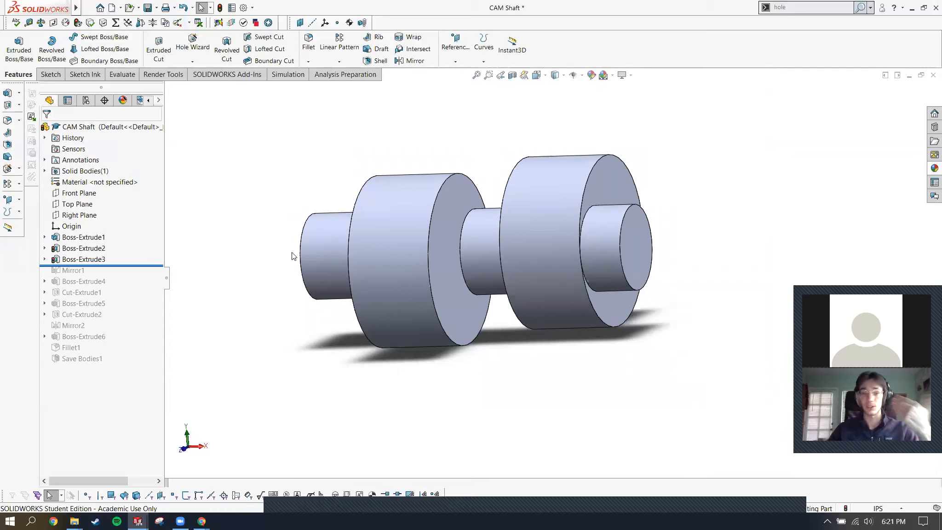
Roll the CAM Shaft's feature history forward past Mirror1 and Boss-Extrude4, one feature at a time.
drag(134, 269, 137, 277)
scroll(451, 308, up, 4)
middle_drag(452, 308, 485, 278)
scroll(485, 278, up, 1)
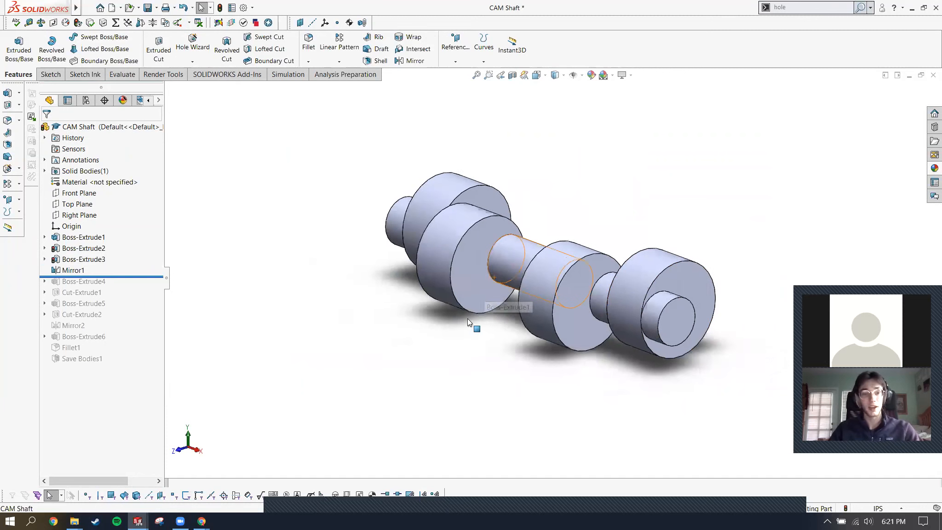
scroll(529, 295, up, 2)
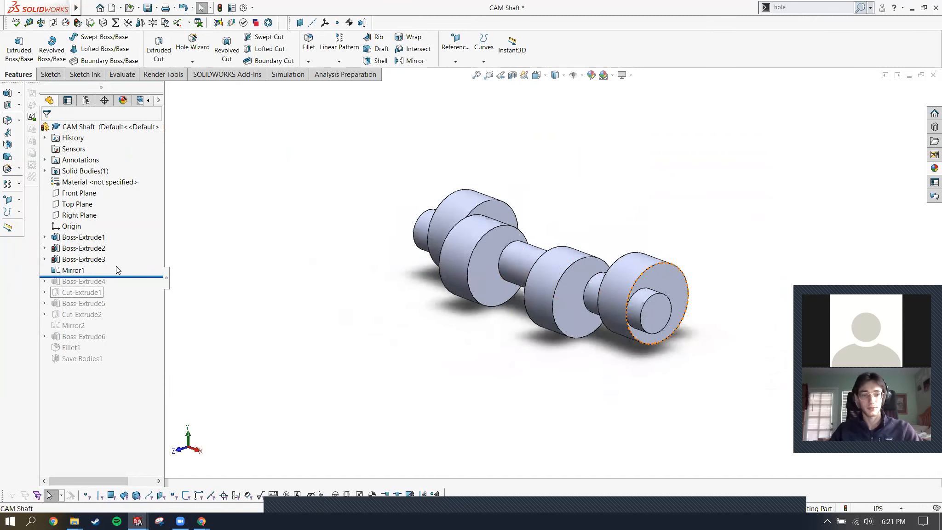
drag(116, 275, 115, 287)
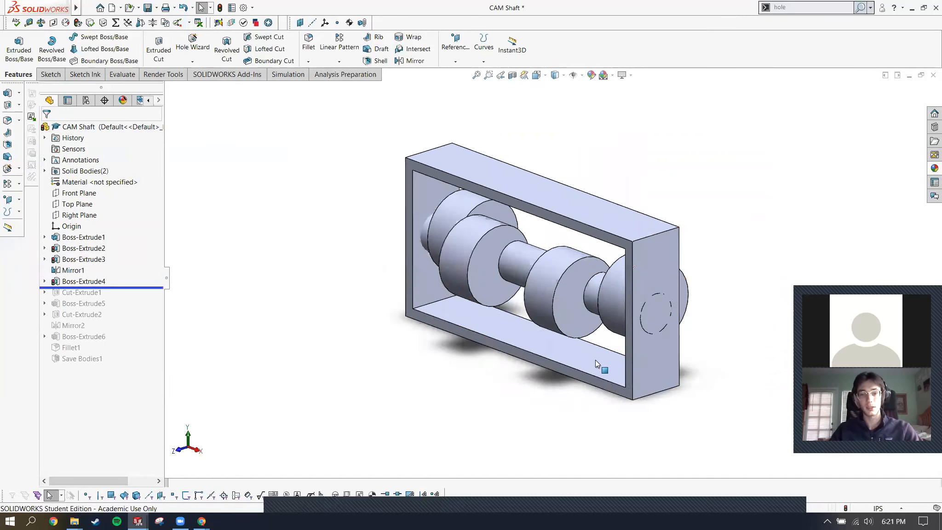
middle_drag(595, 359, 547, 316)
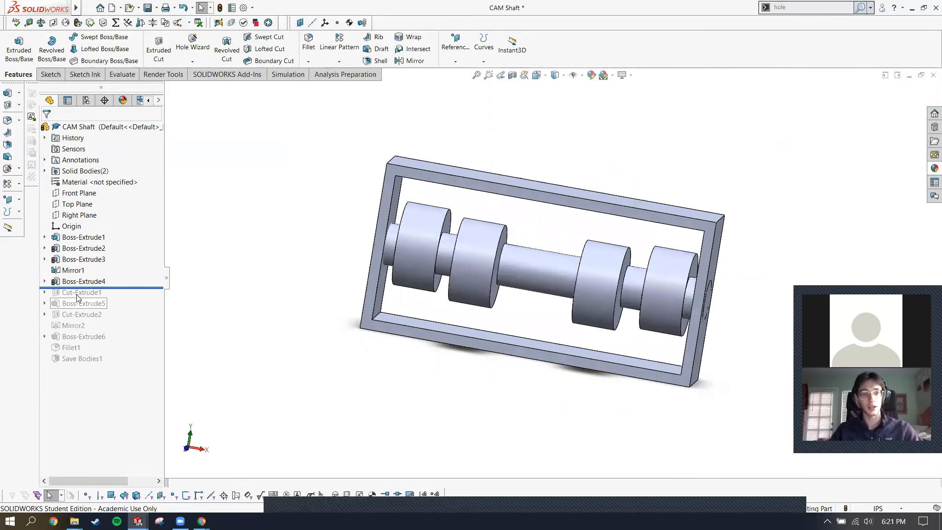
Edit the sketch of Boss-Extrude4, set the frame's upper height above the centerline to 0.875 in, and exit the sketch.
right_click(83, 281)
click(104, 252)
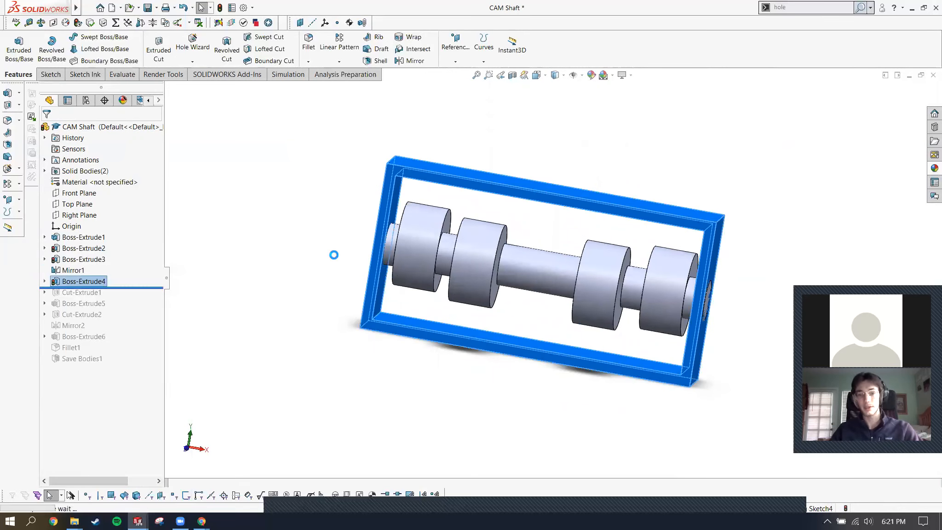
mouse_move(519, 232)
middle_down()
mouse_move(523, 205)
mouse_move(538, 218)
mouse_move(518, 231)
middle_up()
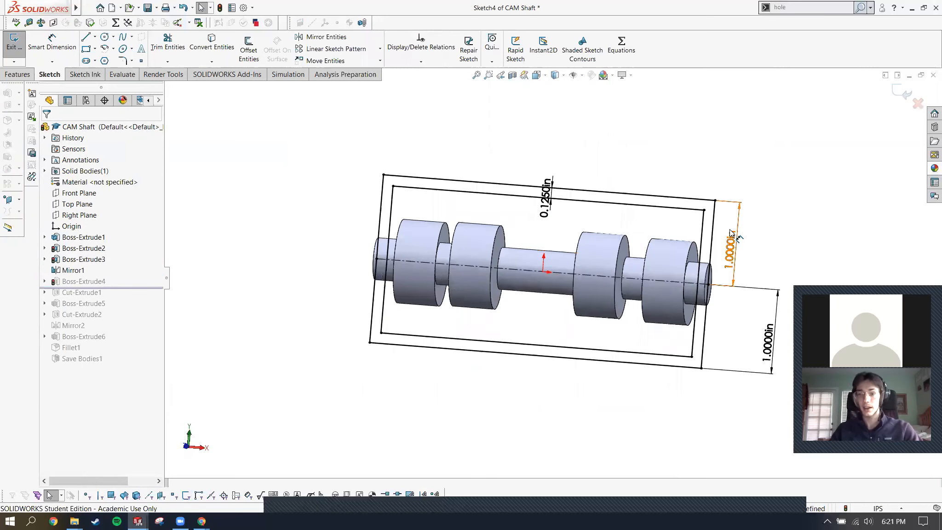
double_click(739, 253)
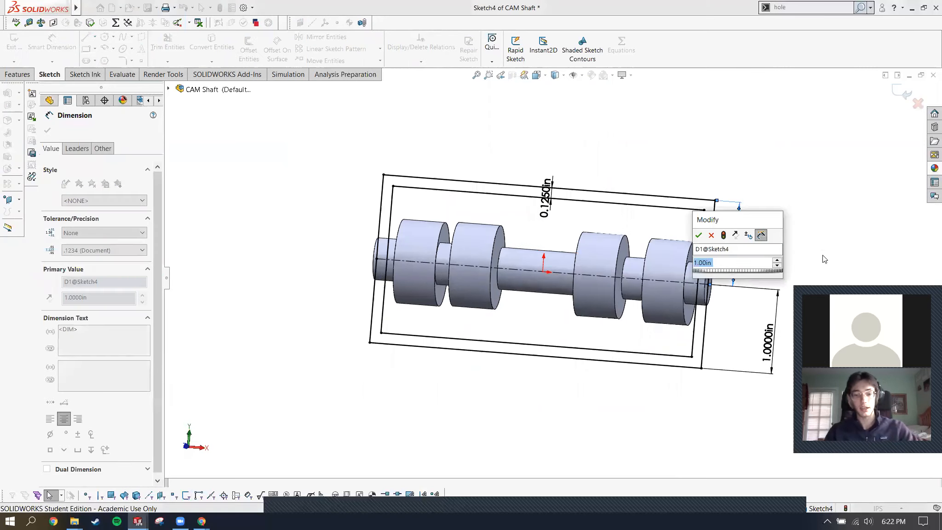
text(.875)
key(Return)
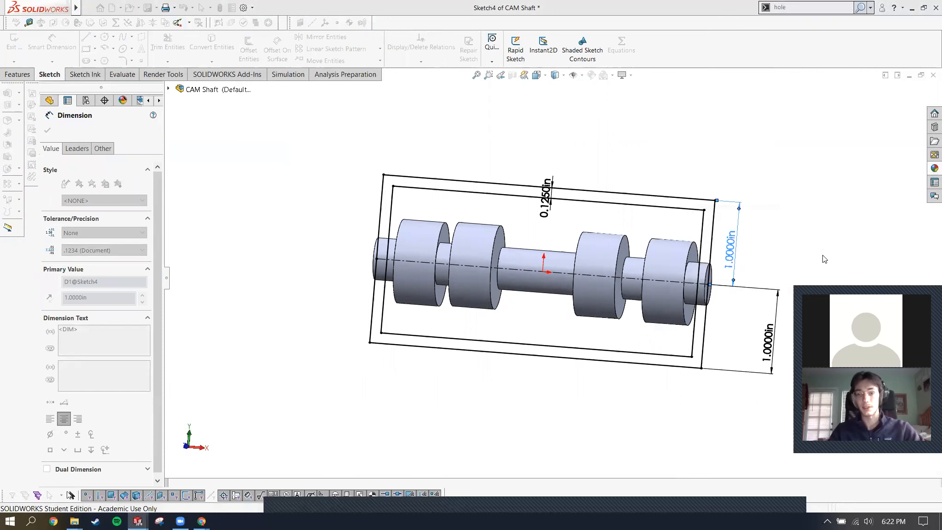
key(Escape)
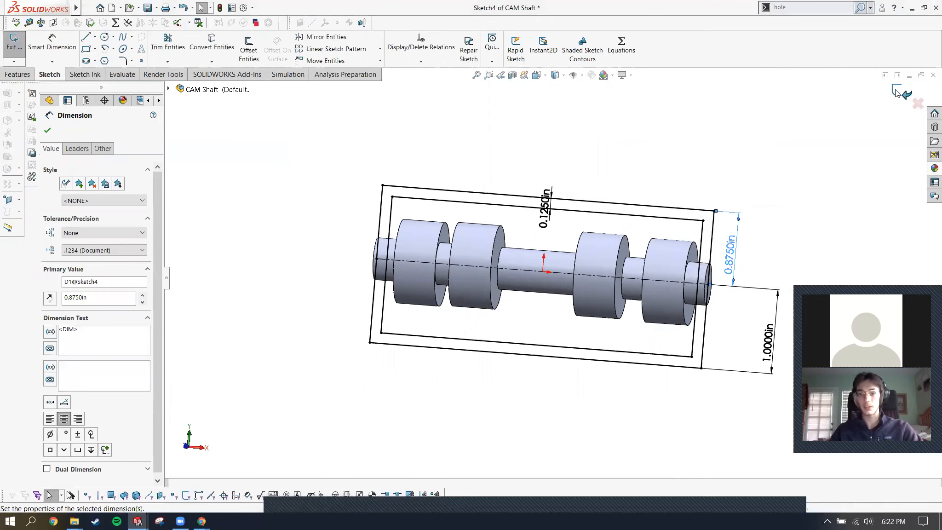
mouse_move(781, 212)
middle_down()
mouse_move(718, 210)
mouse_move(769, 192)
mouse_move(769, 210)
middle_up()
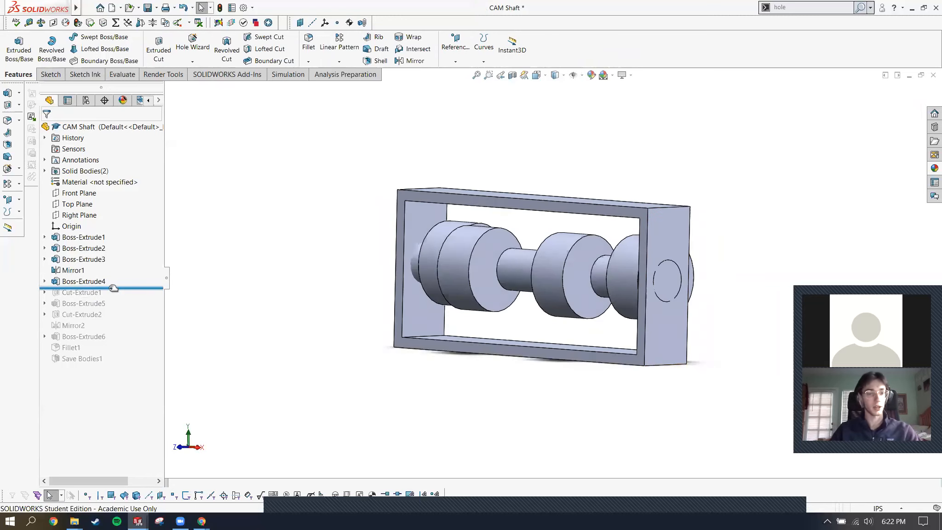
Examine the shaft end in the frame's side wall and roll the feature history forward past Cut-Extrude1.
scroll(597, 193, up, 8)
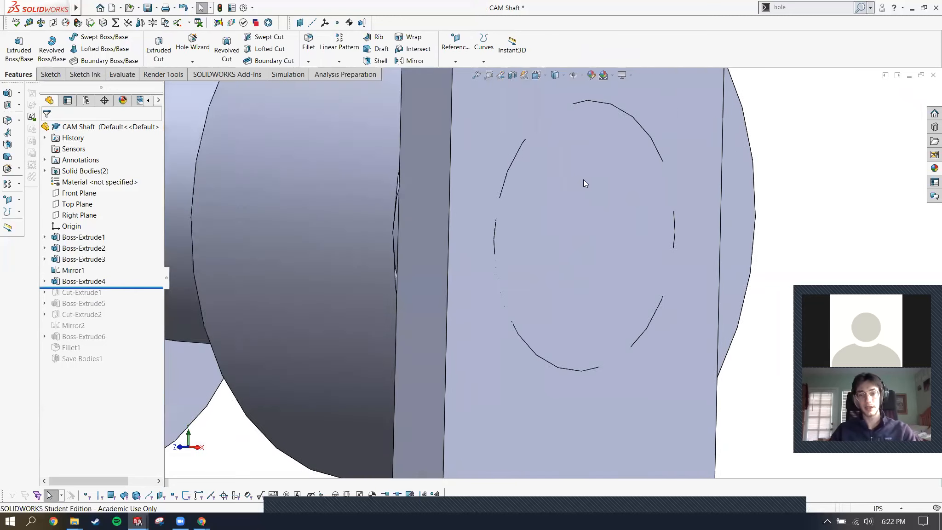
scroll(477, 270, down, 6)
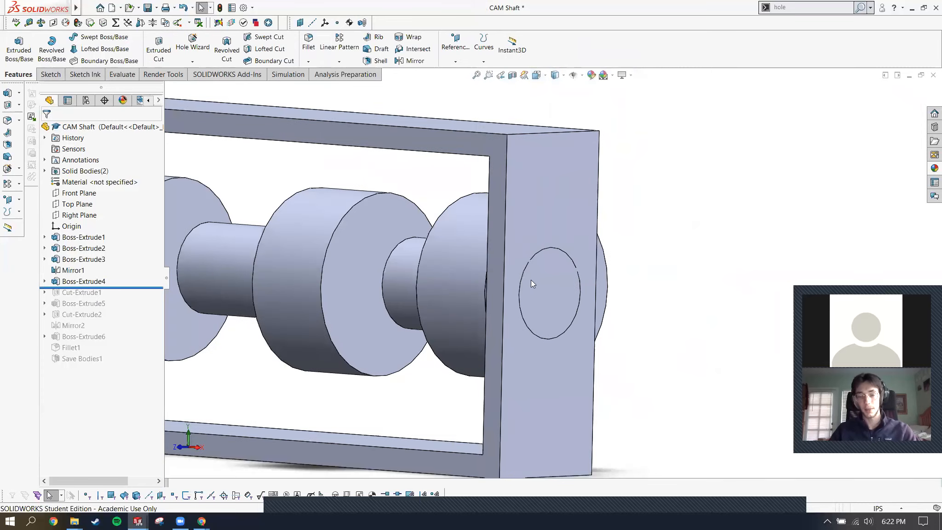
scroll(614, 223, up, 5)
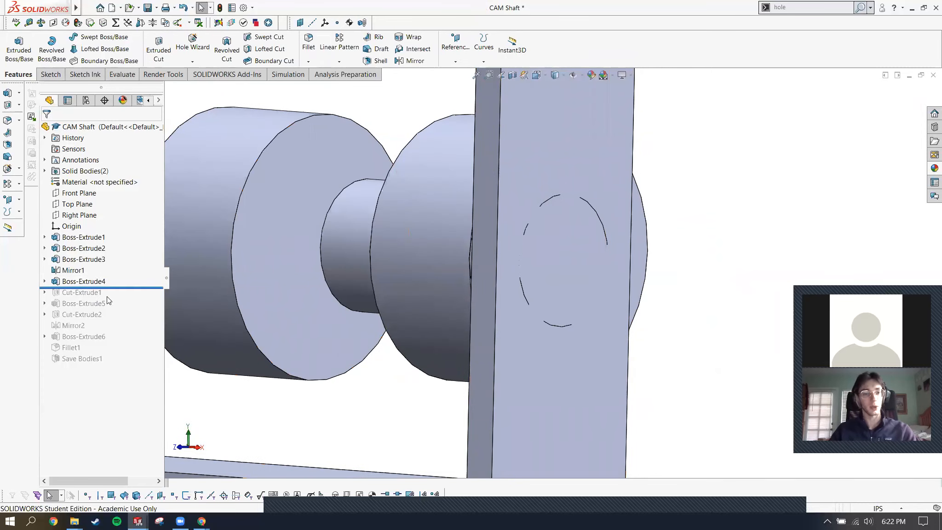
drag(110, 286, 96, 297)
Open Cut-Extrude1 for editing and switch its feature scope to all bodies.
right_click(73, 293)
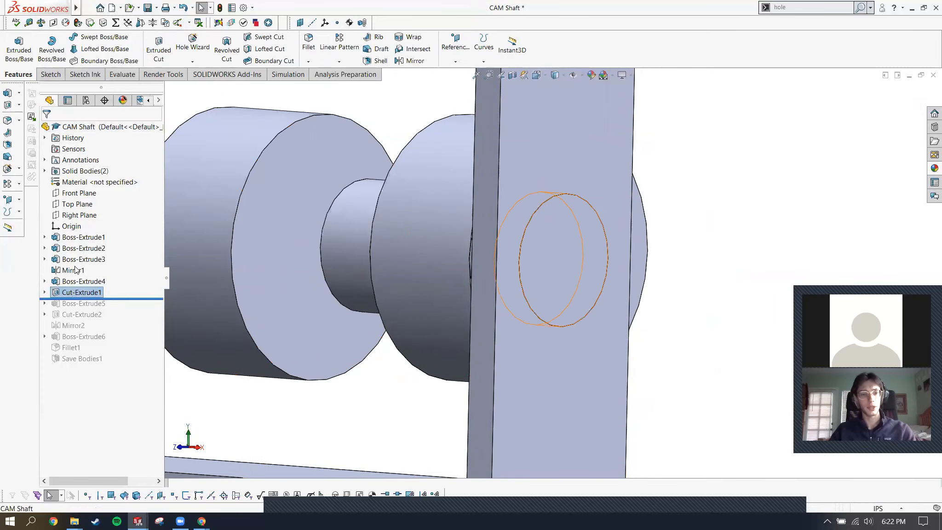
click(81, 261)
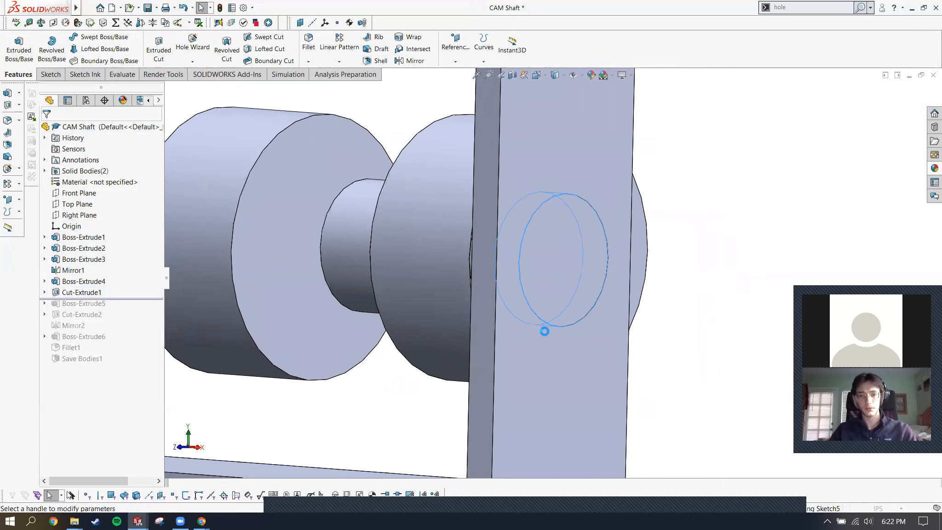
key(f)
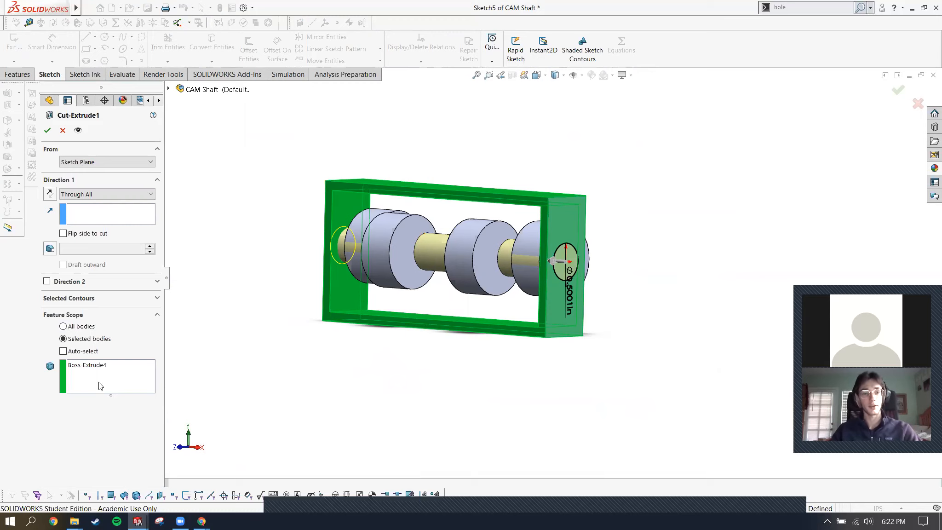
click(63, 326)
scroll(450, 255, down, 5)
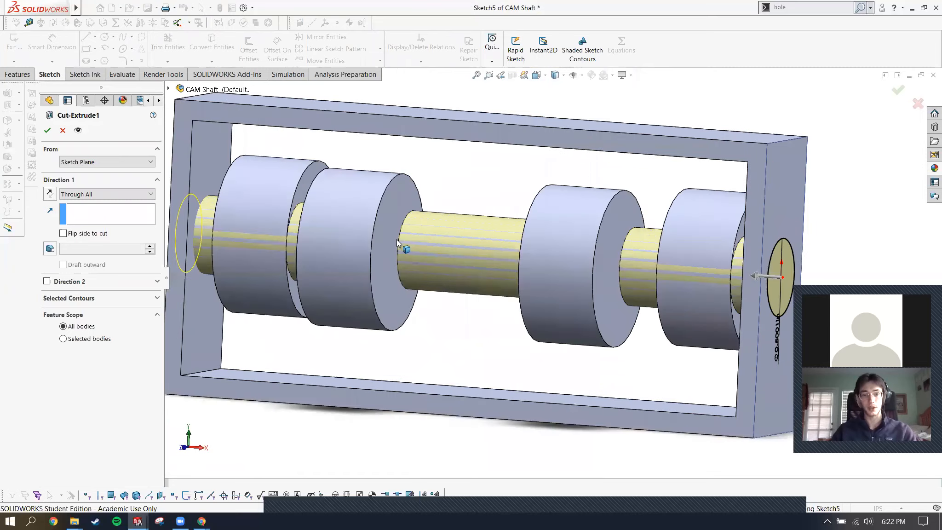
scroll(425, 258, down, 3)
key(f)
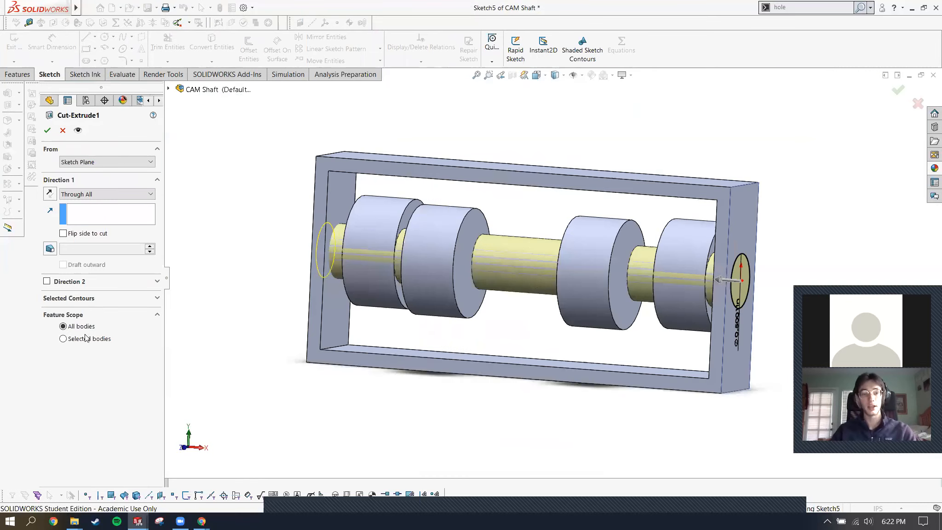
Restrict Cut-Extrude1's feature scope to selected bodies, choosing only the rectangular frame body, and accept the feature.
click(82, 339)
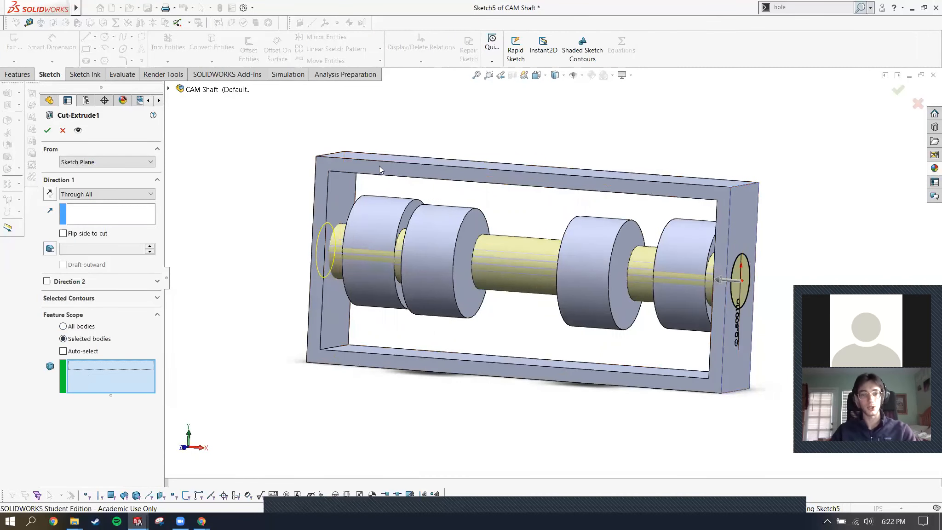
click(364, 168)
middle_drag(506, 281, 473, 290)
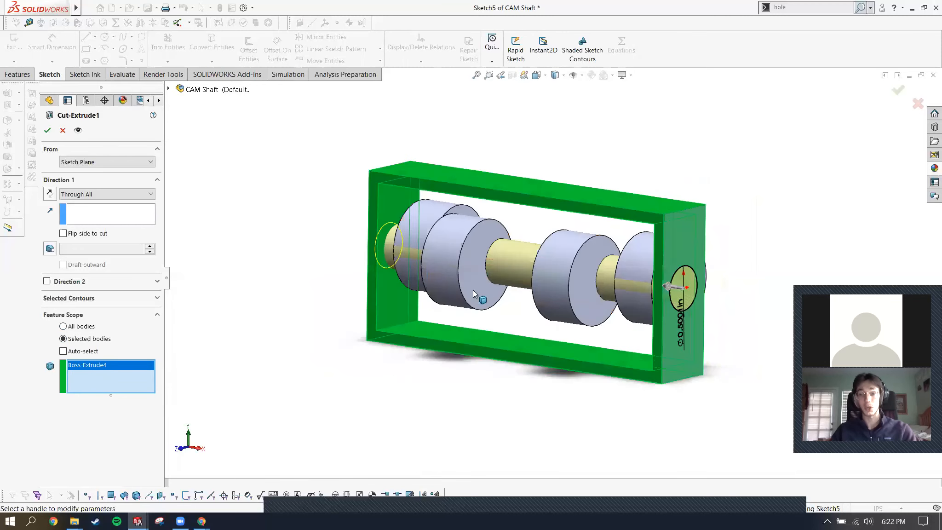
click(48, 130)
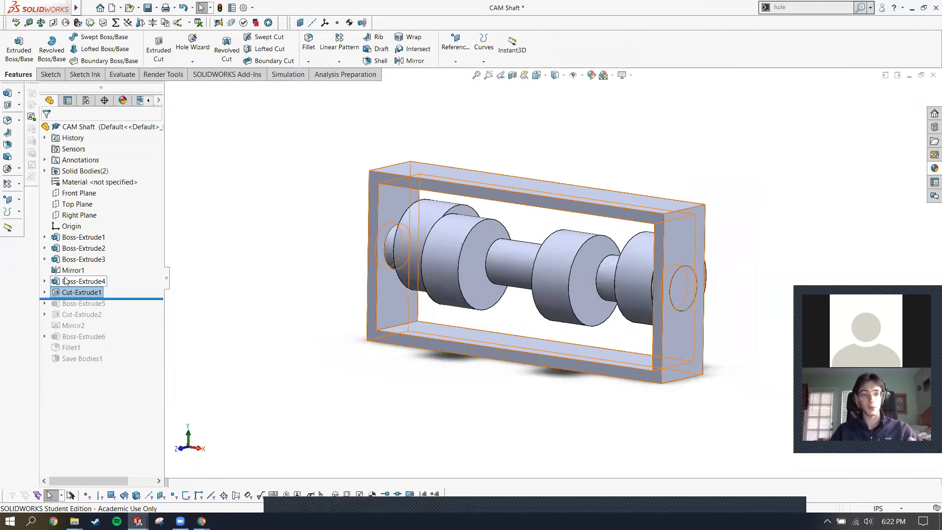
Inspect the part's separate solid bodies by selecting the frame and each entry in the expanded Solid Bodies folder.
click(579, 198)
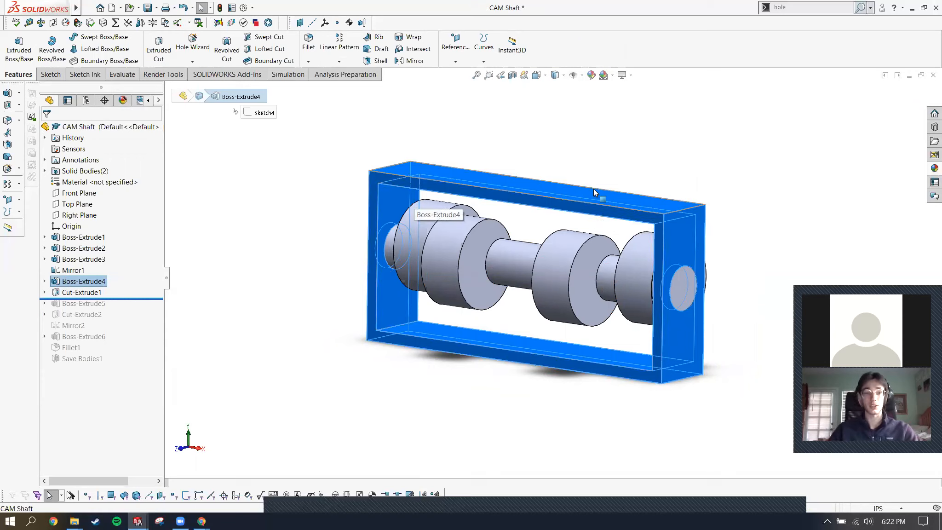
click(45, 170)
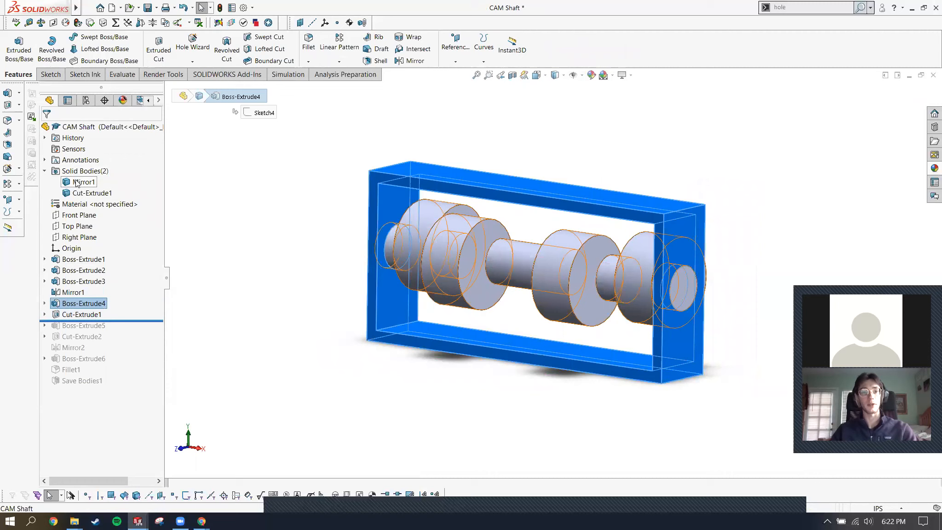
click(77, 182)
click(73, 193)
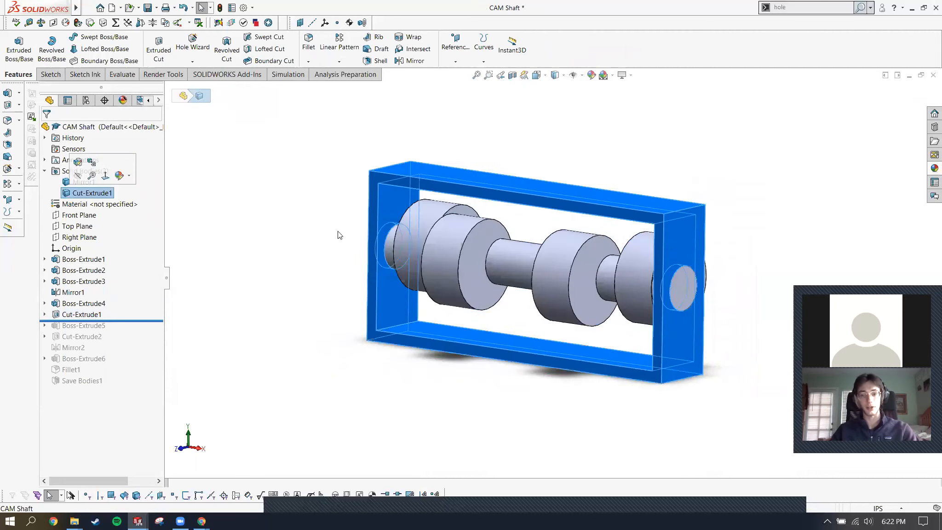
click(260, 261)
Roll the feature history forward past Boss-Extrude5 and examine the two hollow cylinders on top of the frame.
drag(128, 322, 122, 329)
middle_drag(509, 296, 558, 297)
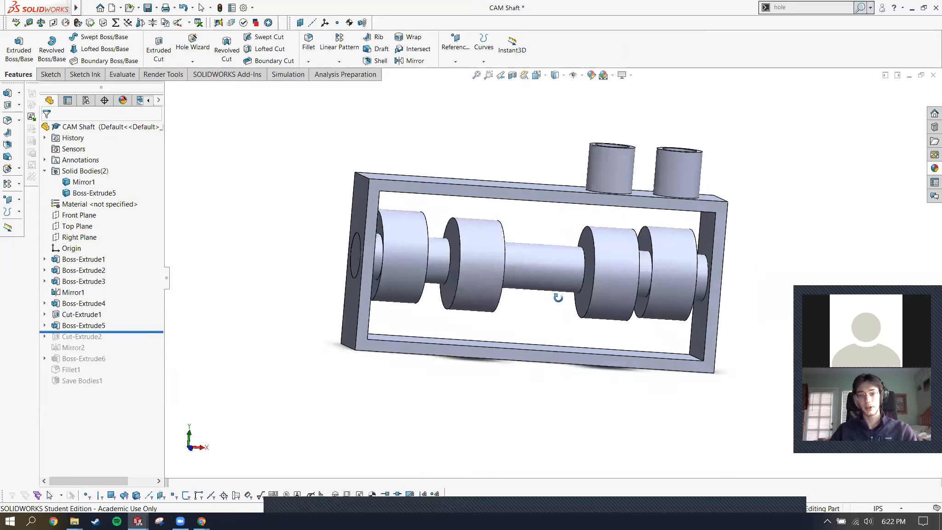
scroll(657, 169, down, 5)
middle_drag(599, 216, 586, 378)
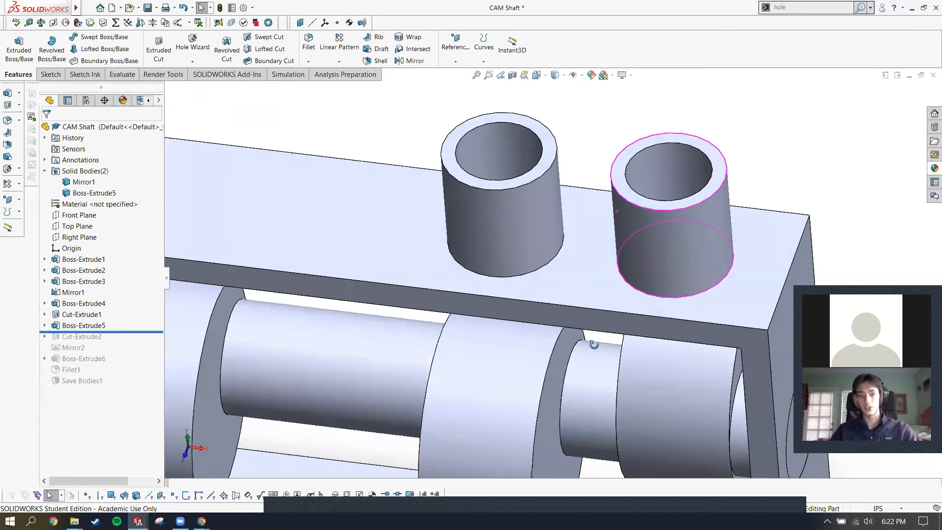
middle_drag(593, 345, 570, 237)
middle_drag(555, 172, 457, 223)
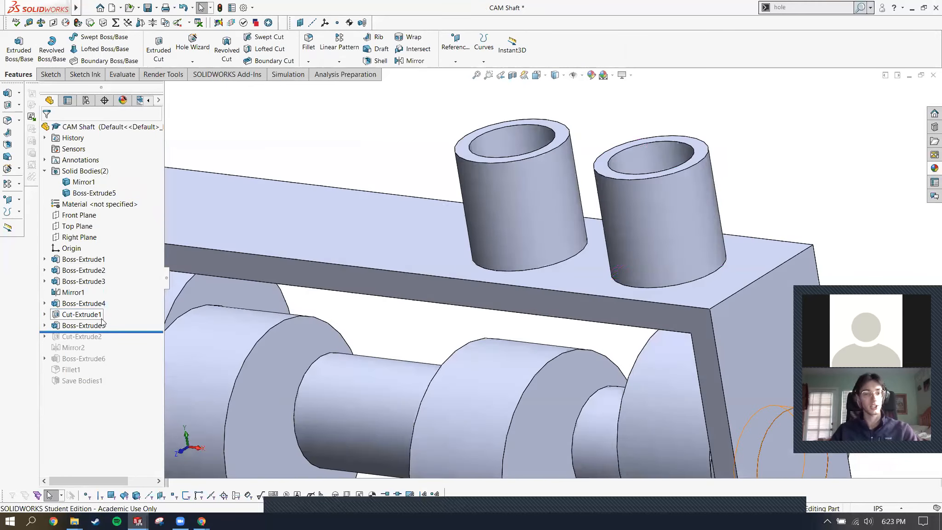
Roll the feature history forward past Cut-Extrude2 and examine the holes through the cylinders and frame.
drag(115, 331, 115, 342)
middle_drag(528, 212, 599, 276)
key(f)
scroll(626, 205, down, 5)
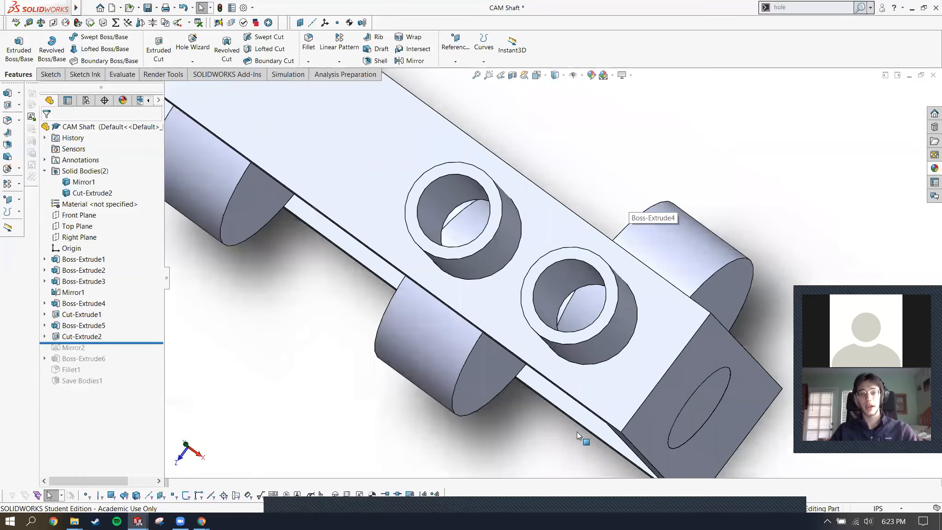
middle_drag(625, 205, 555, 214)
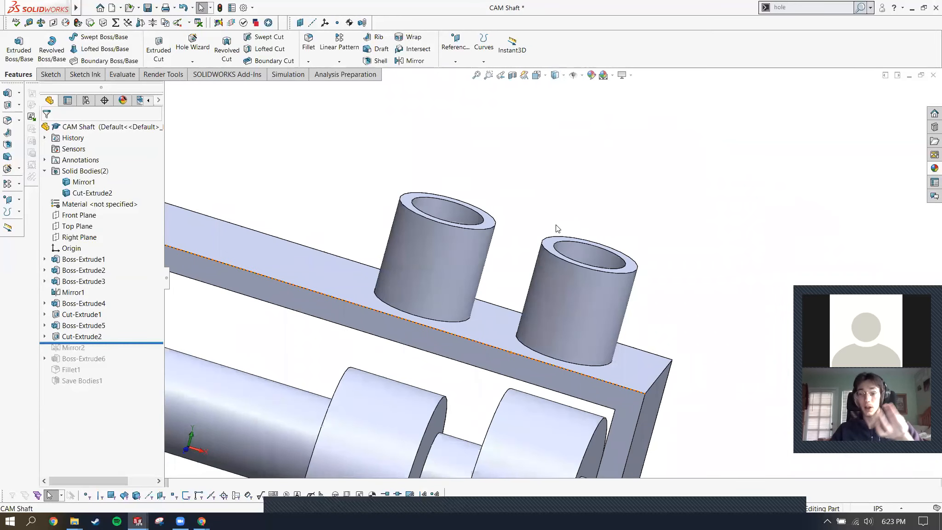
Roll the feature history forward past Mirror2.
scroll(414, 224, up, 6)
mouse_move(316, 348)
middle_down()
mouse_move(292, 274)
mouse_move(327, 335)
middle_up()
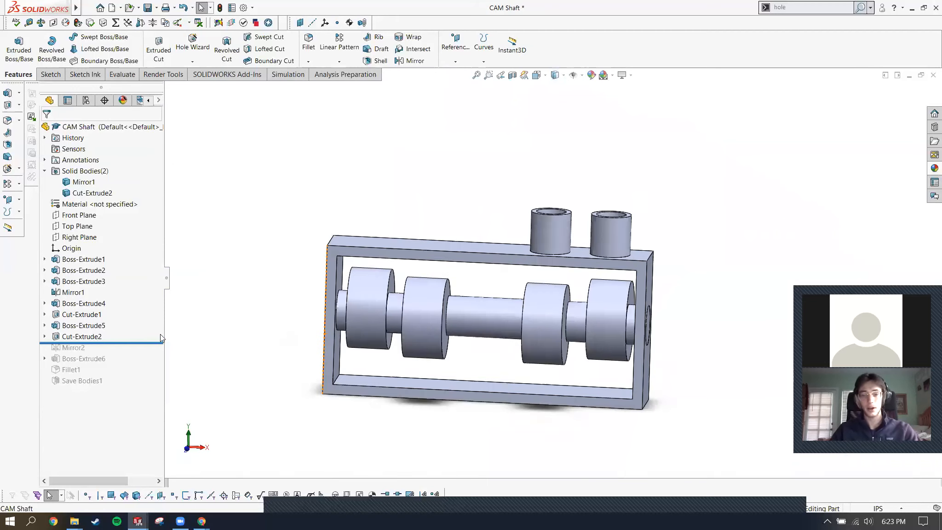
drag(139, 342, 135, 353)
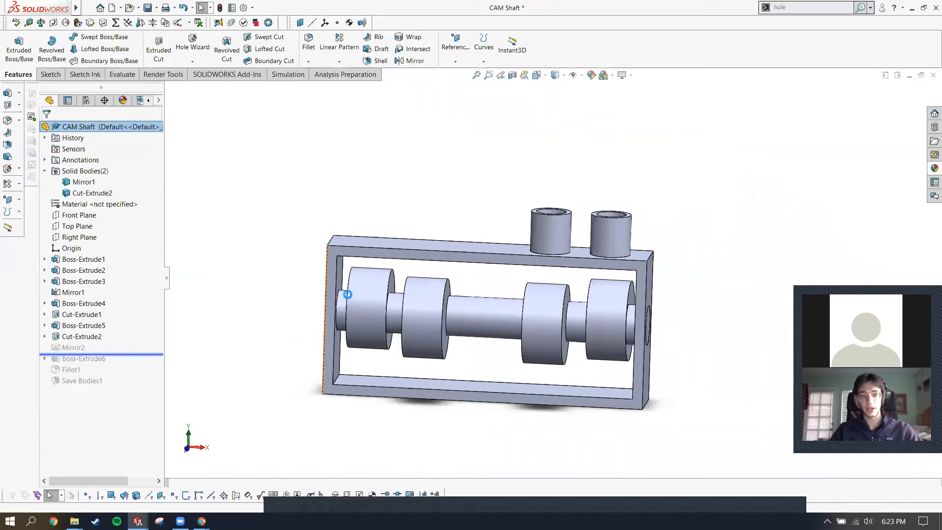
Roll the feature history forward past Boss-Extrude6 and Fillet1, inspecting the frame's bored holes and the follower.
middle_drag(465, 237, 464, 316)
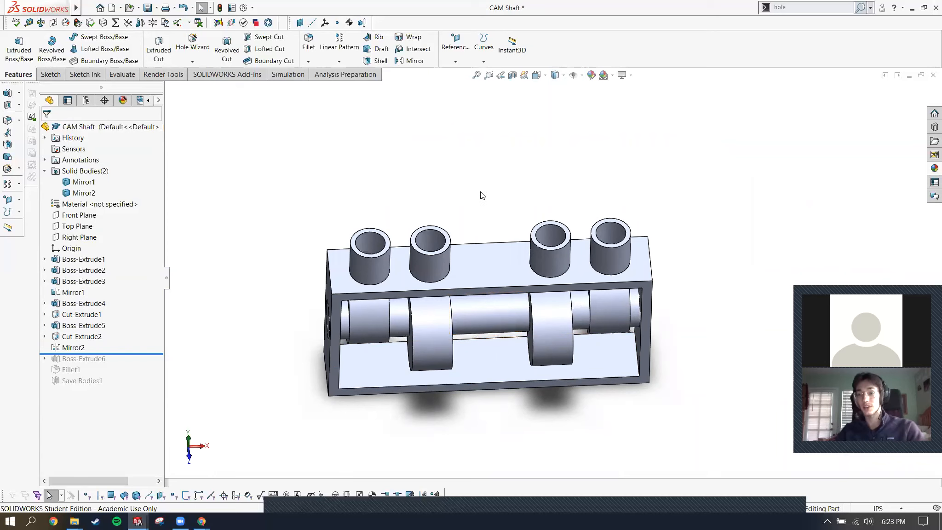
drag(126, 350, 124, 362)
middle_drag(545, 274, 556, 201)
scroll(555, 201, down, 3)
scroll(620, 324, up, 5)
drag(100, 375, 100, 387)
scroll(624, 329, down, 5)
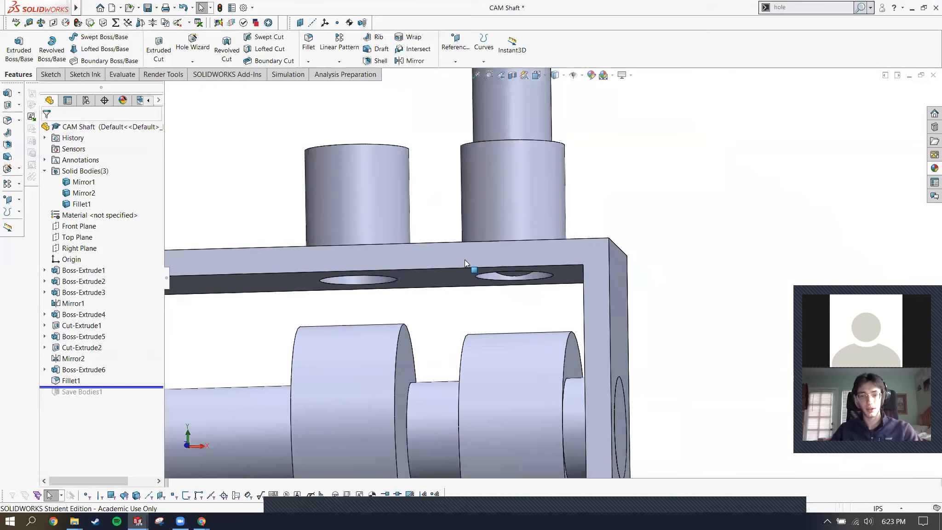
mouse_move(564, 315)
middle_down()
mouse_move(568, 216)
mouse_move(559, 214)
mouse_move(557, 324)
middle_up()
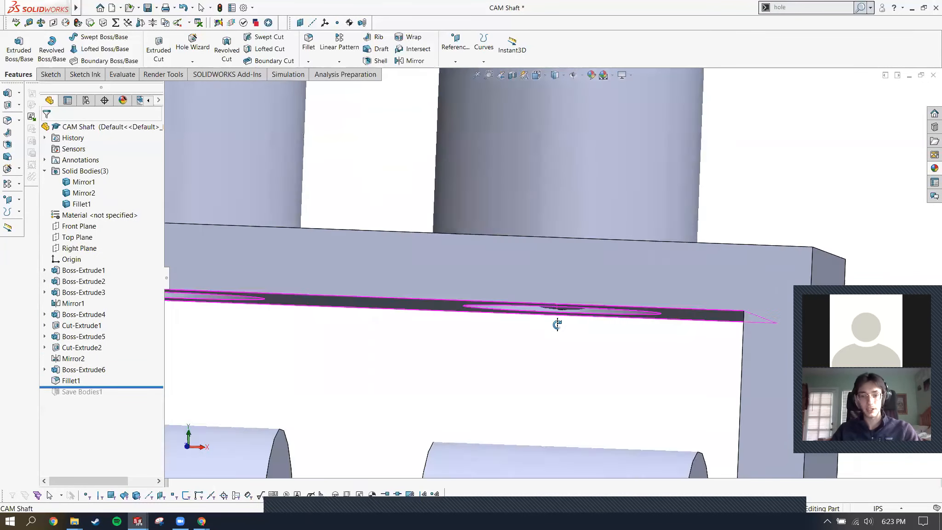
scroll(552, 330, up, 8)
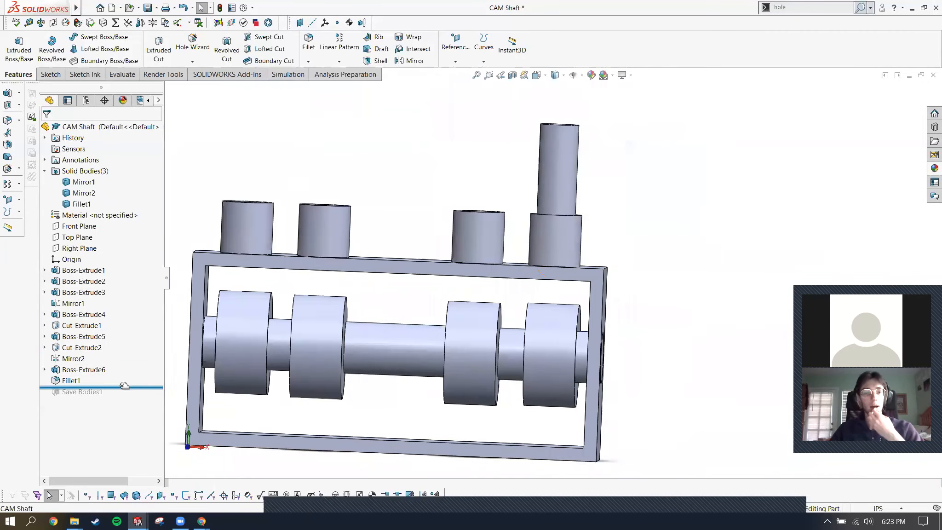
Roll the feature history forward past Save Bodies1 and highlight each of the saved solid bodies.
drag(141, 386, 142, 397)
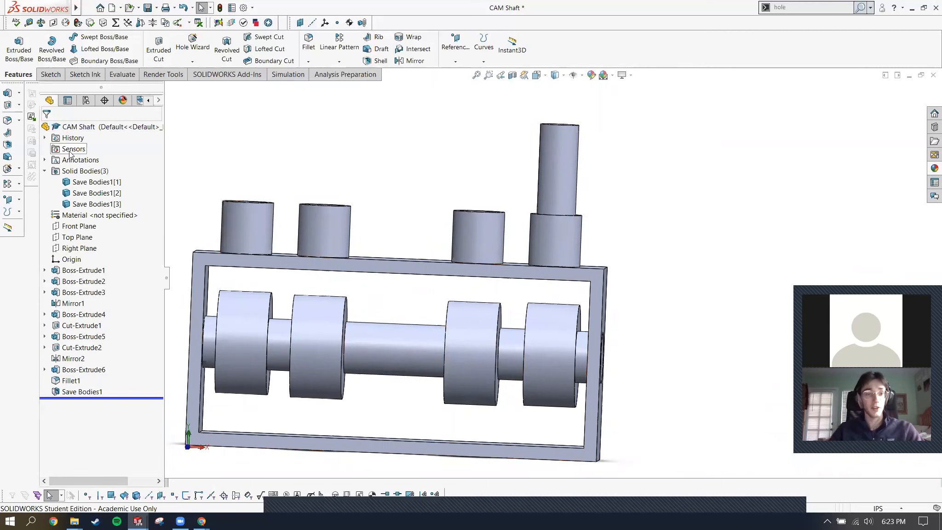
click(83, 182)
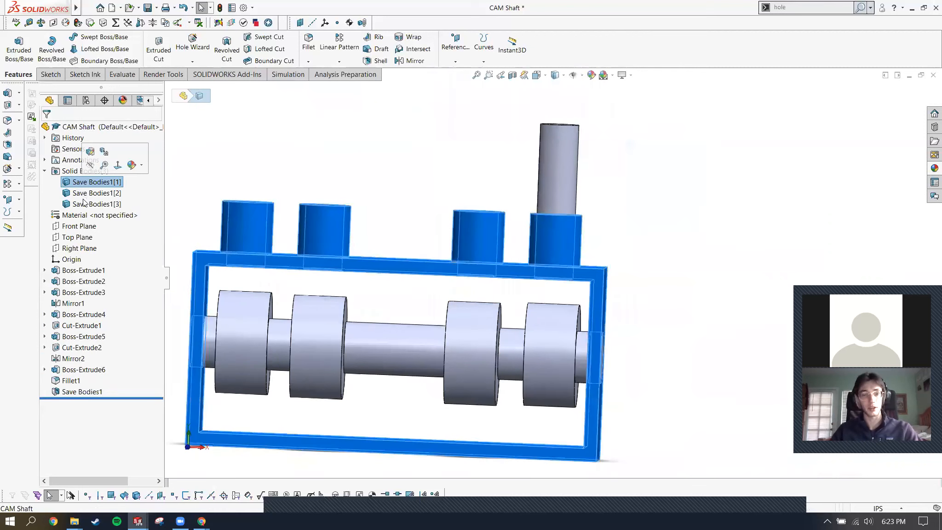
click(83, 204)
click(83, 193)
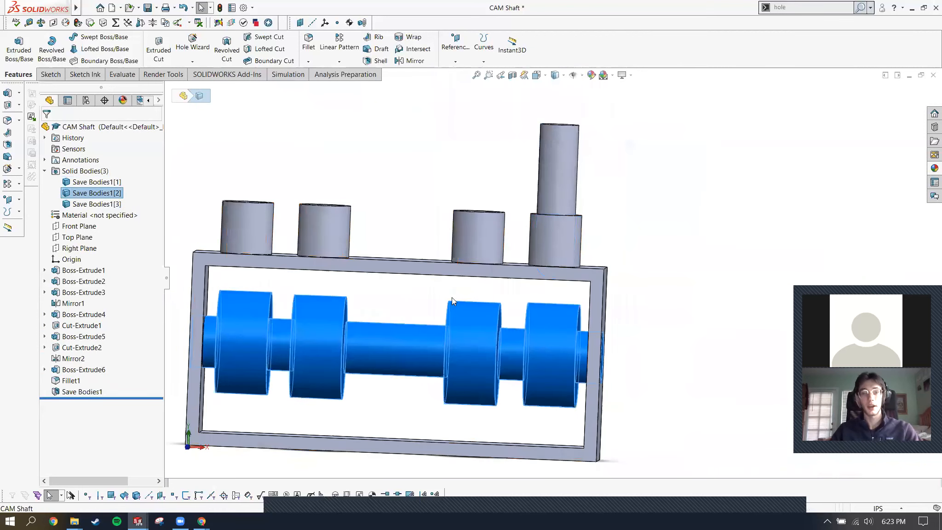
click(210, 167)
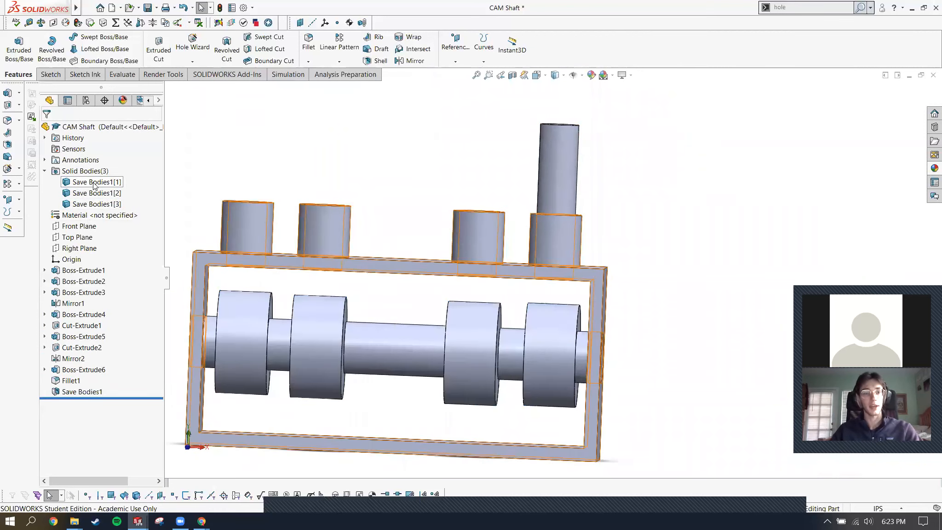
Roll the feature history back to just before Save Bodies1 and start the Save Bodies command.
drag(91, 397, 91, 387)
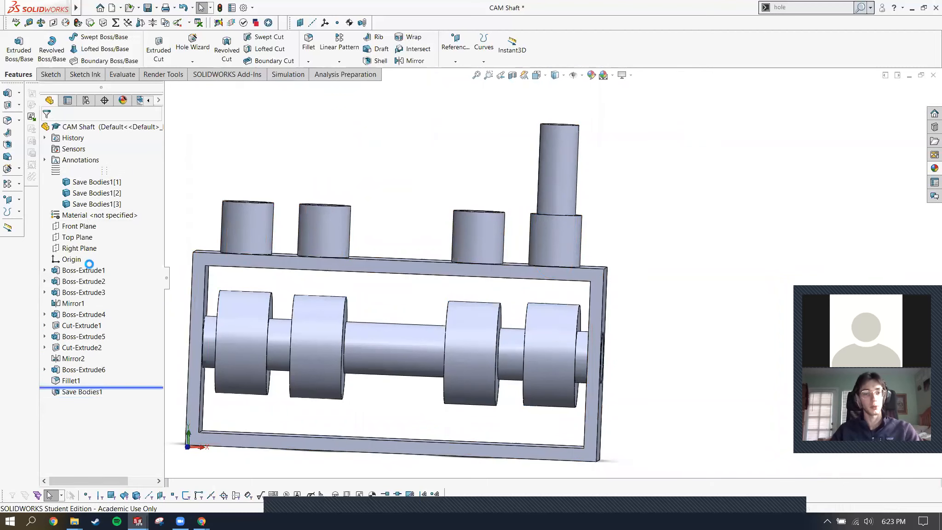
right_click(93, 183)
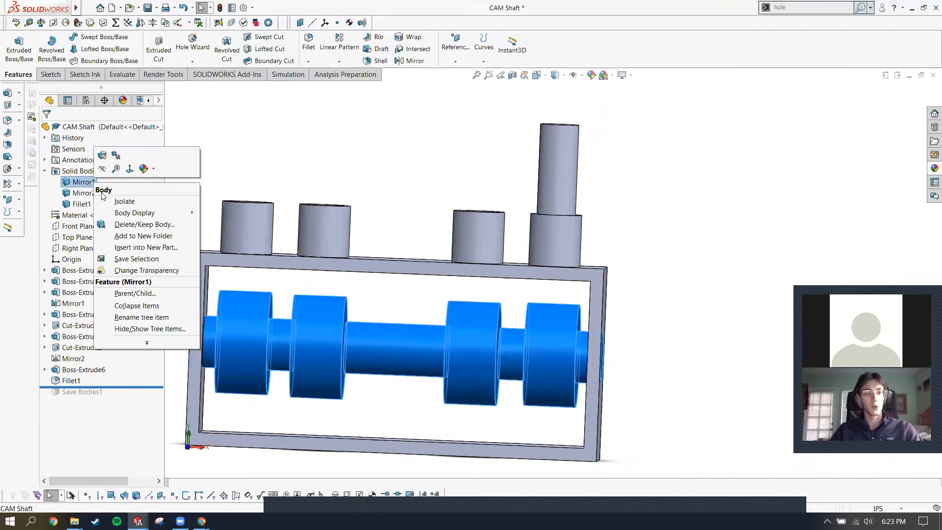
click(288, 137)
click(811, 12)
text(s)
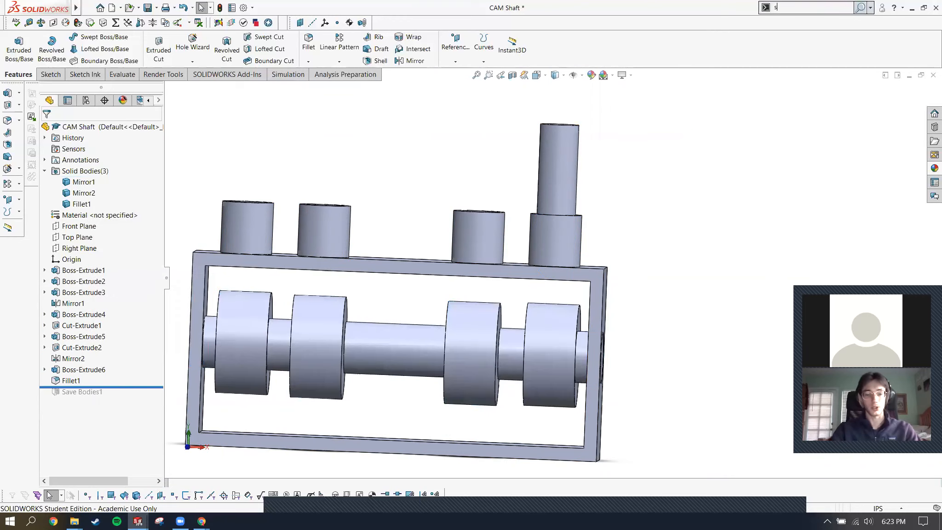
text(ave)
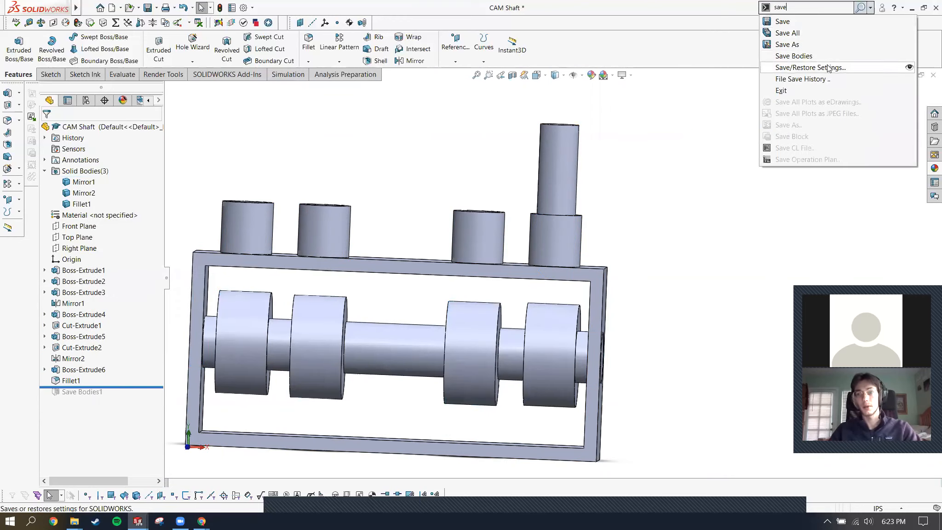
click(827, 56)
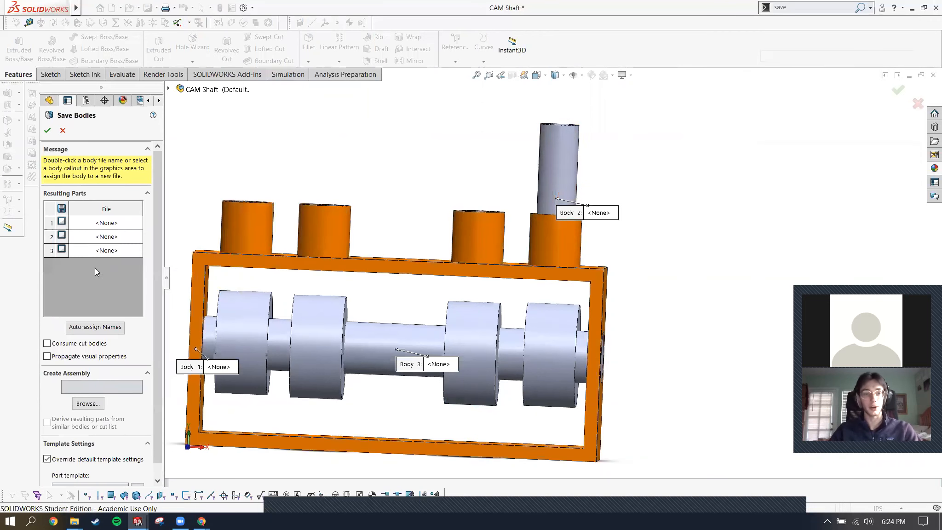
Save the housing, follower and shaft bodies as separate part files, keeping their default file names.
click(62, 222)
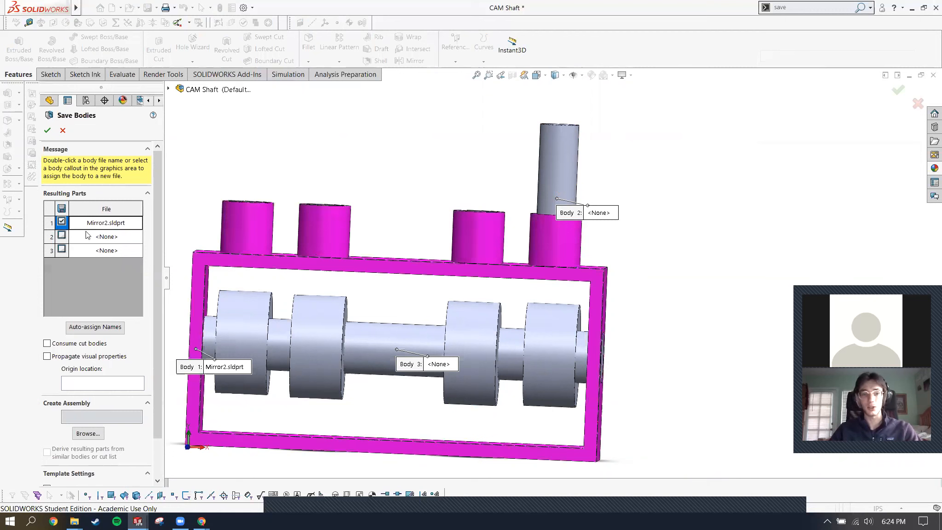
click(62, 236)
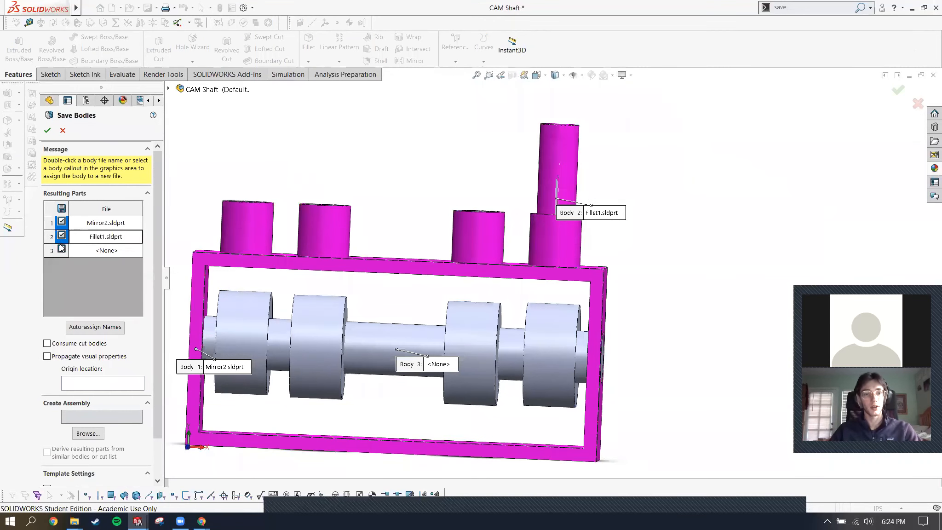
click(62, 249)
double_click(102, 222)
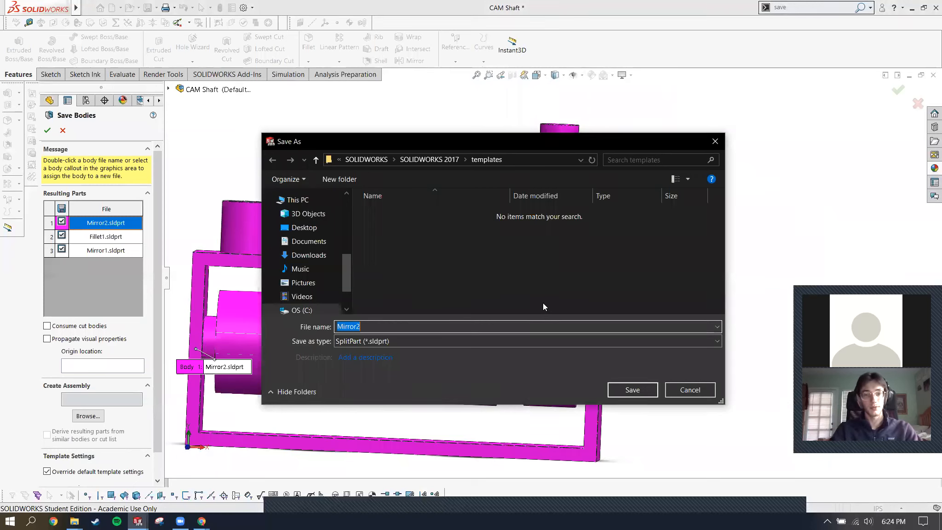
click(690, 388)
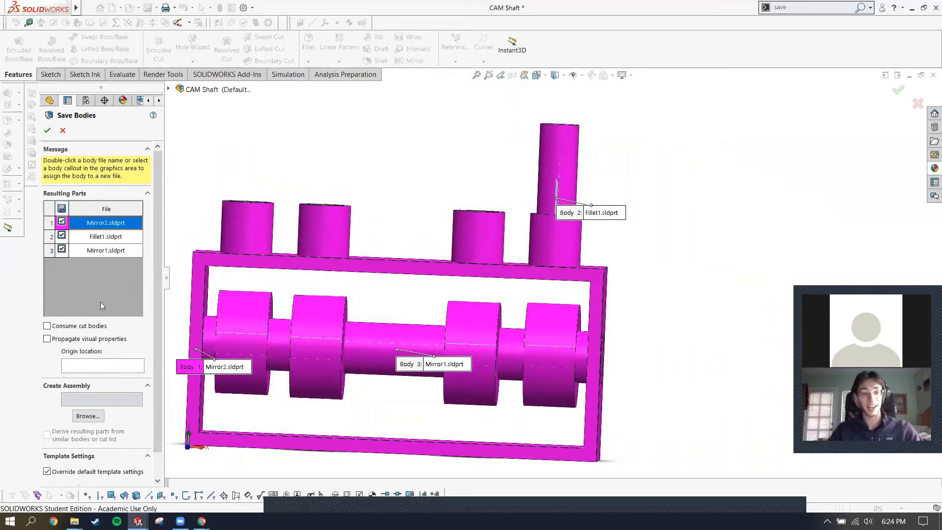
click(48, 131)
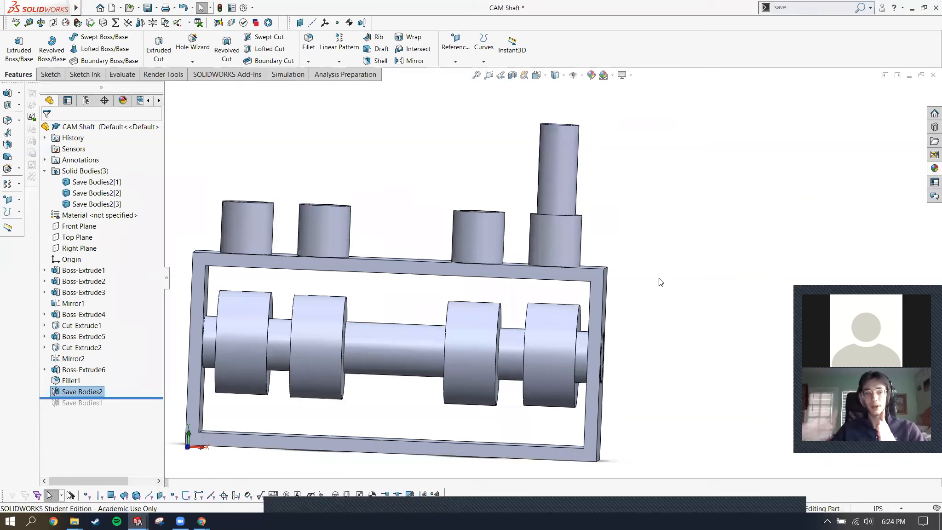
Roll the feature history forward to the end and delete the duplicate Save Bodies2 feature.
drag(152, 398, 89, 410)
click(90, 392)
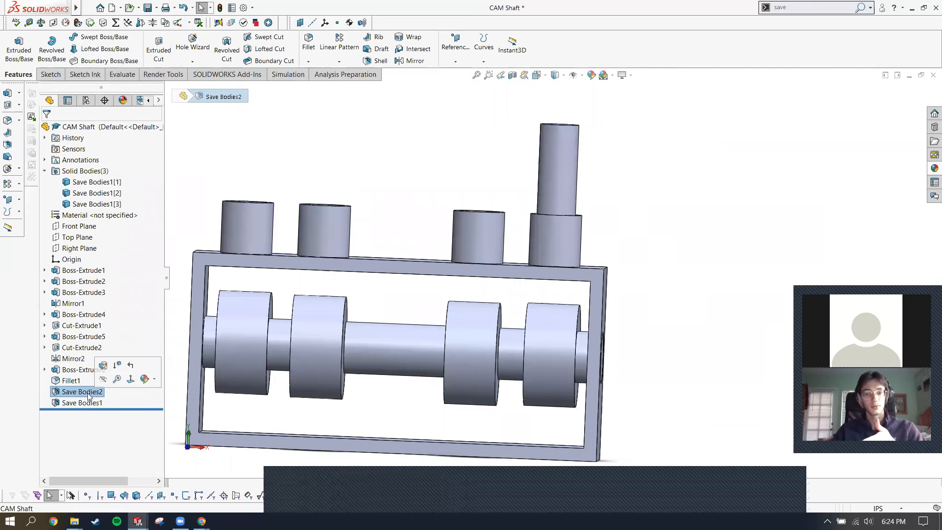
right_click(104, 391)
click(121, 370)
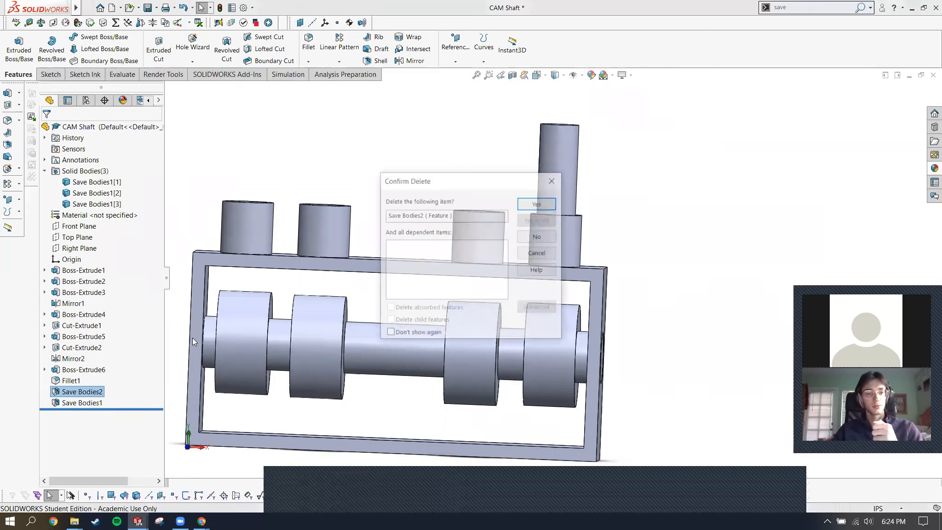
click(522, 205)
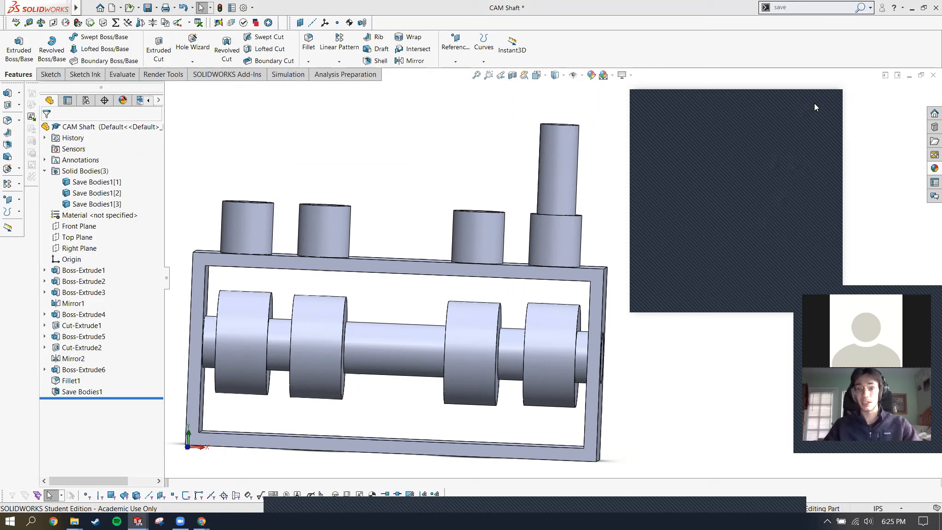
click(81, 271)
click(100, 249)
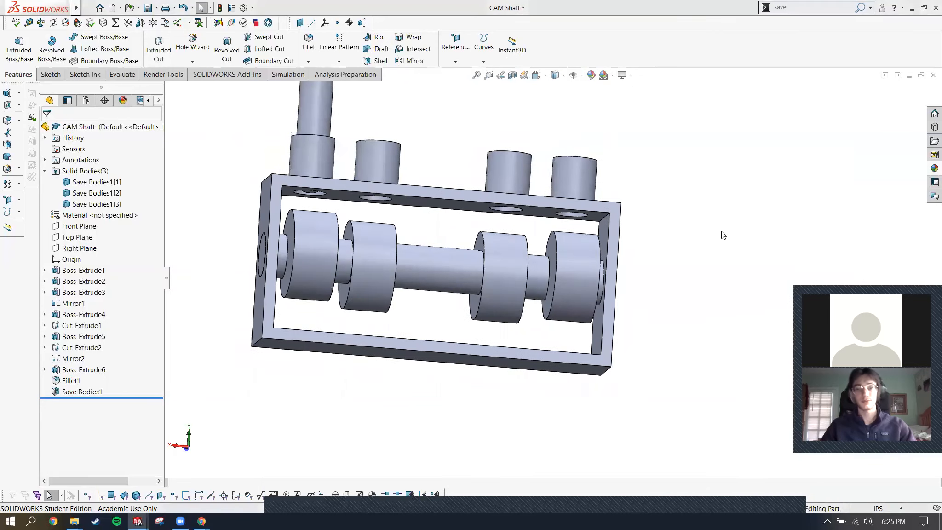
scroll(345, 244, up, 2)
middle_drag(345, 244, 290, 251)
middle_drag(354, 110, 367, 151)
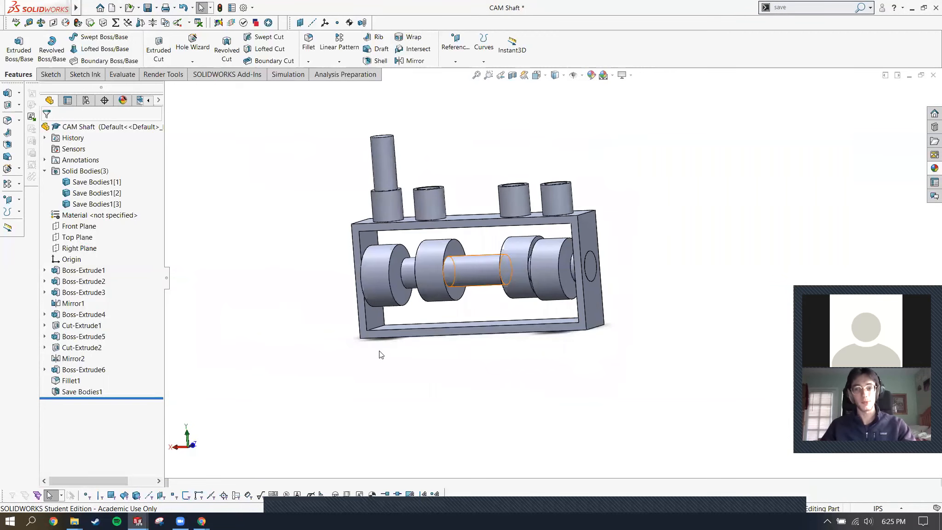
Create a new document from the Assembly template.
click(111, 8)
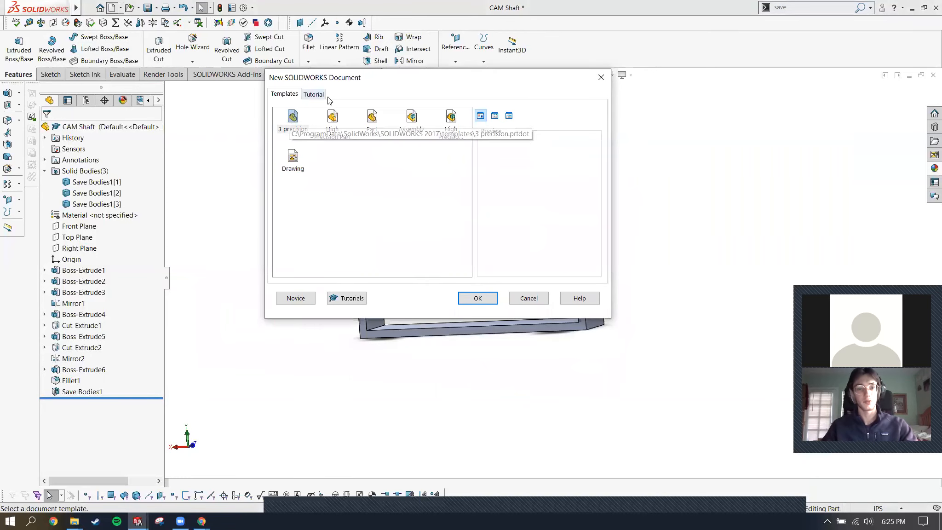
click(414, 115)
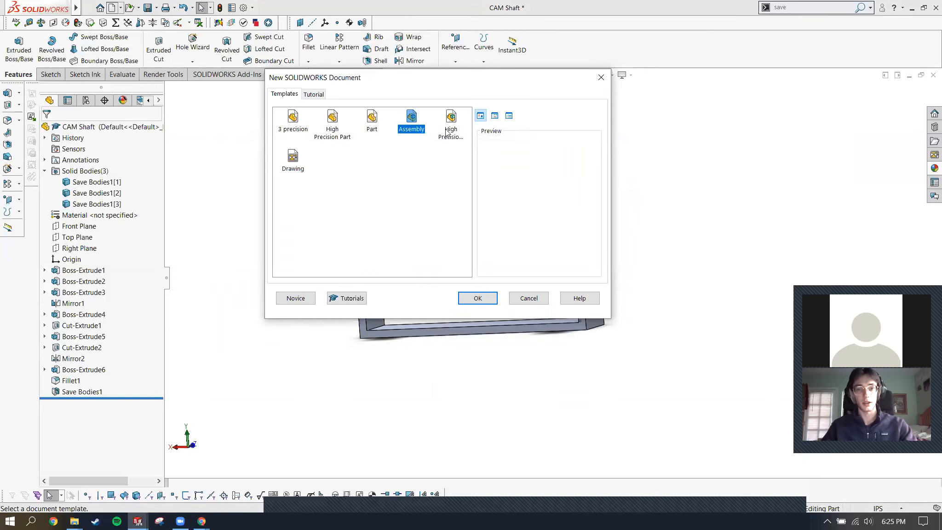
click(477, 298)
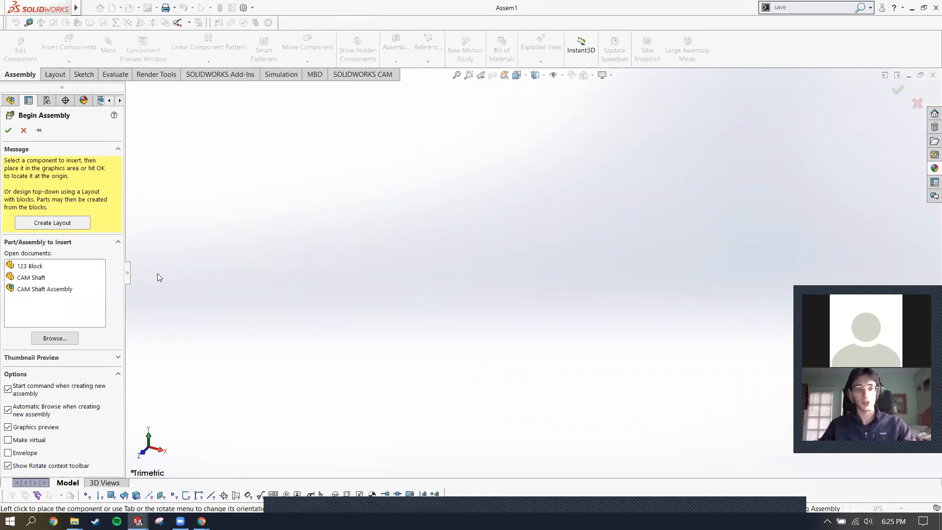
Insert the Shaft part from the Solidworks Fluency Webinar folder as the first component, located at the assembly origin.
click(55, 338)
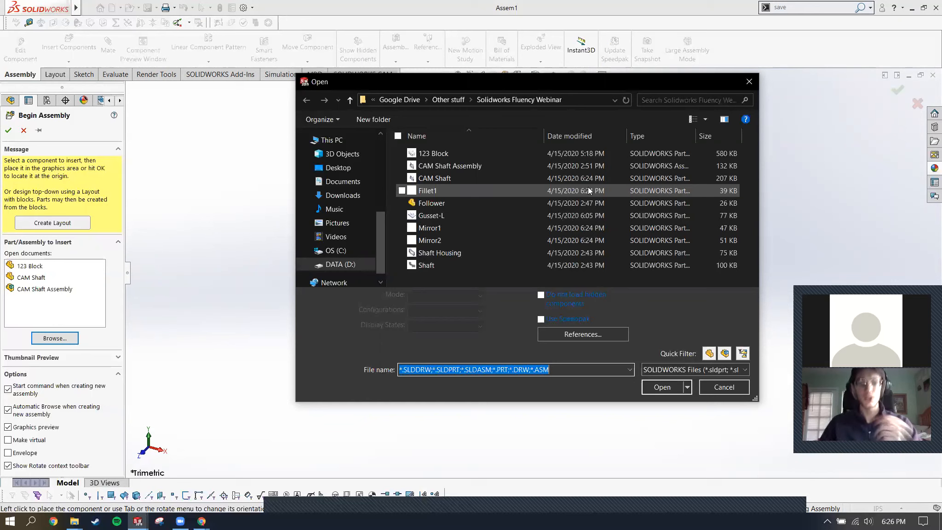
click(494, 265)
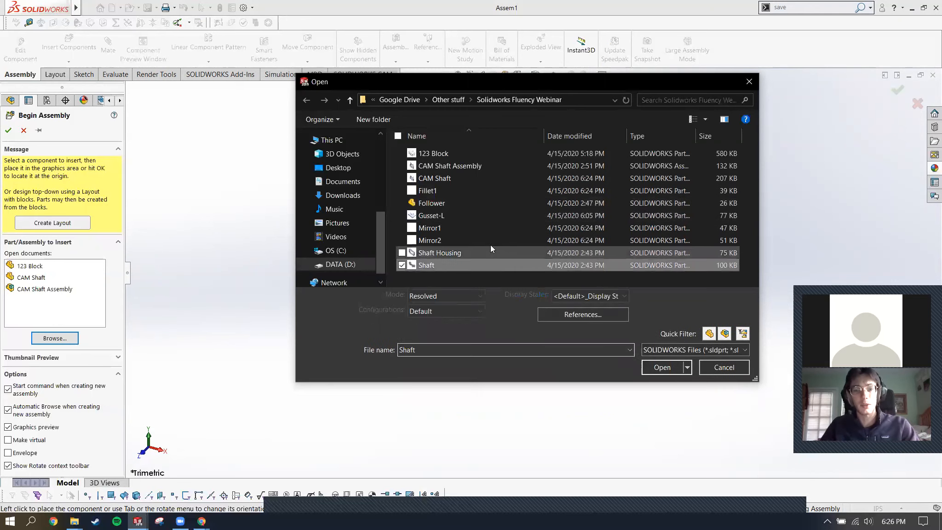
click(661, 368)
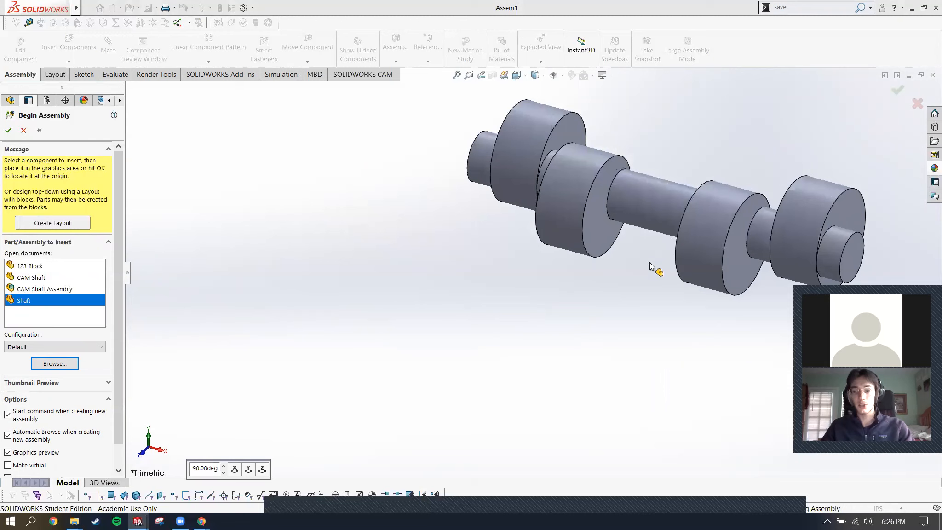
click(7, 130)
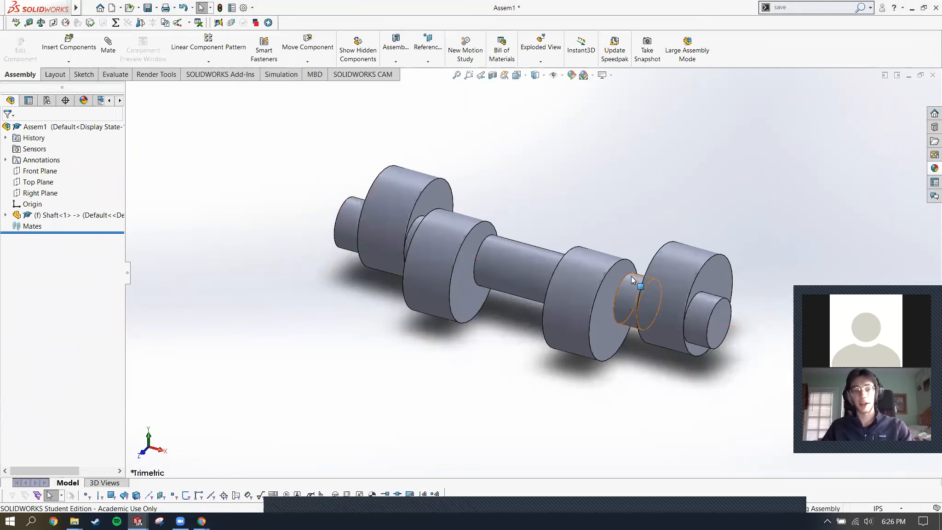
Try to move the fixed shaft component in the assembly.
click(38, 215)
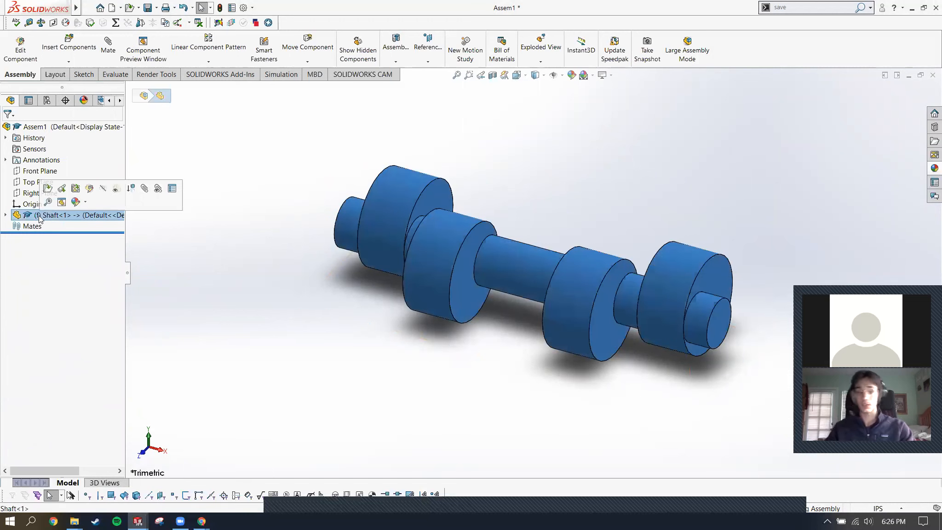
click(481, 230)
drag(575, 282, 438, 167)
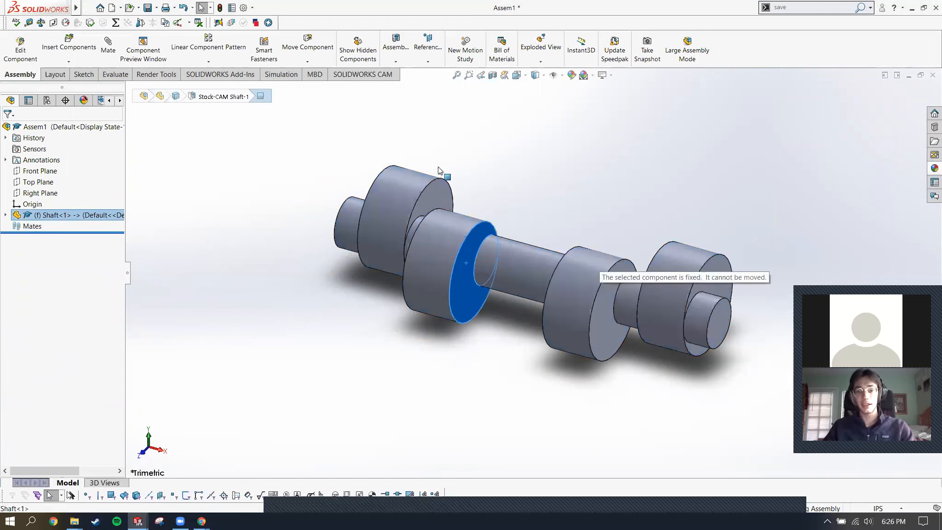
drag(415, 262, 672, 183)
click(672, 187)
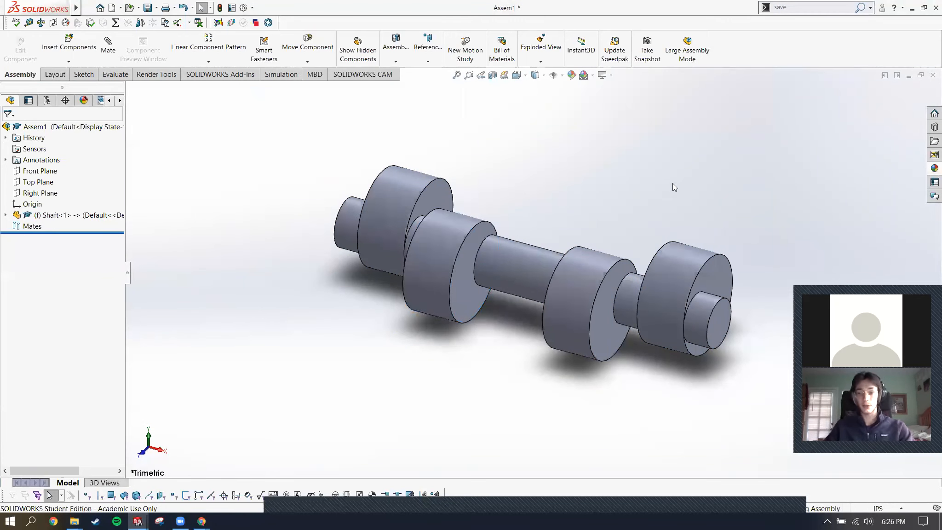
Insert the Shaft Housing part from the Solidworks Fluency Webinar folder, located at the assembly origin.
click(65, 45)
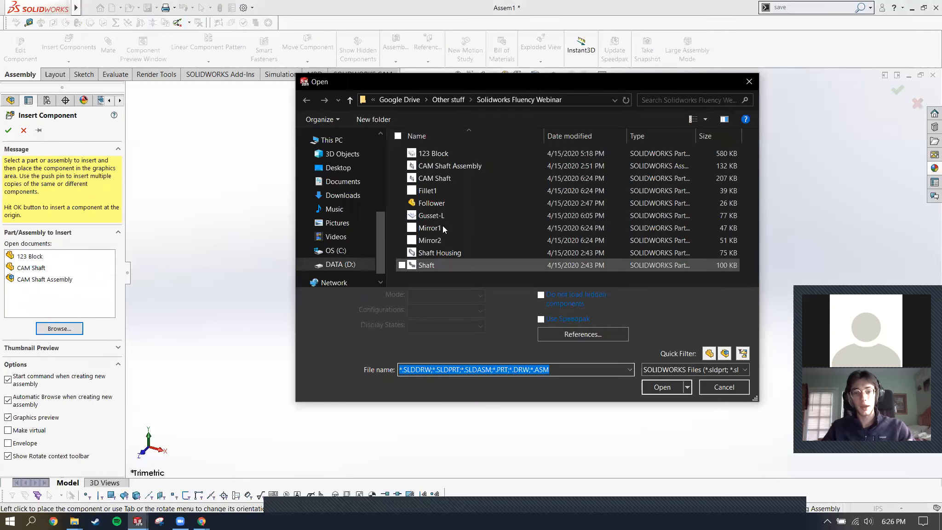
click(446, 253)
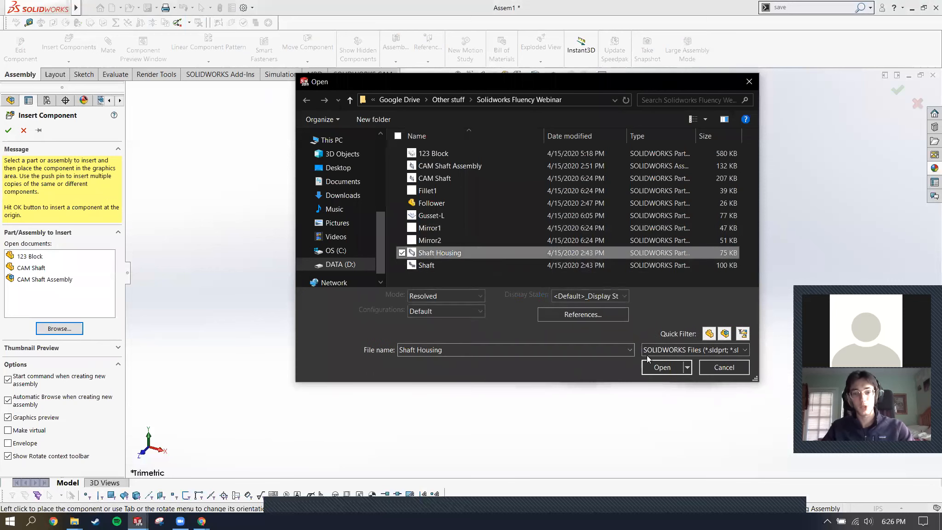
click(662, 386)
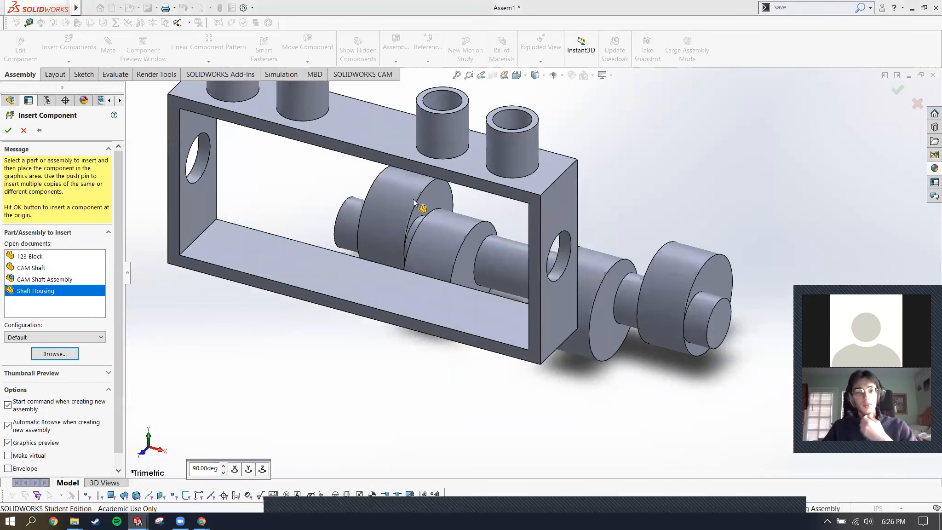
click(8, 131)
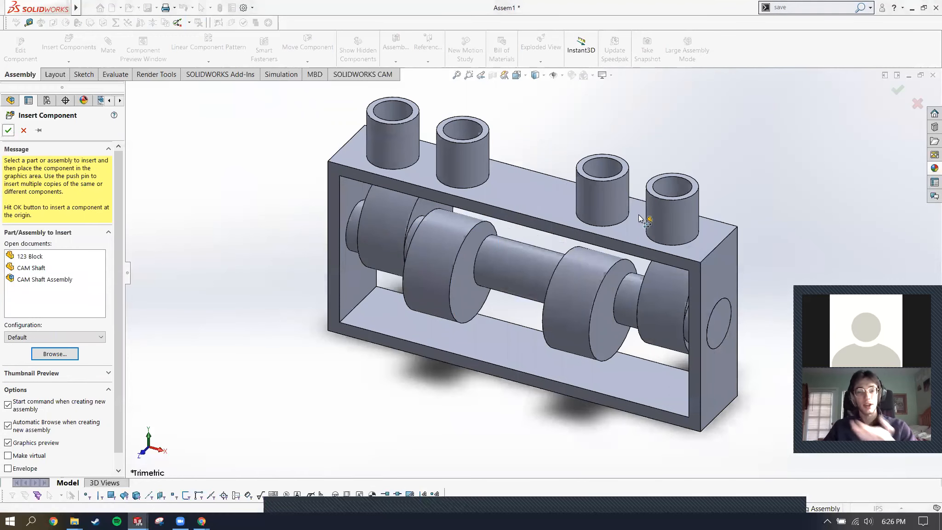
click(660, 293)
Set the fixed Shaft component to Float and move it partly out of the housing.
click(444, 276)
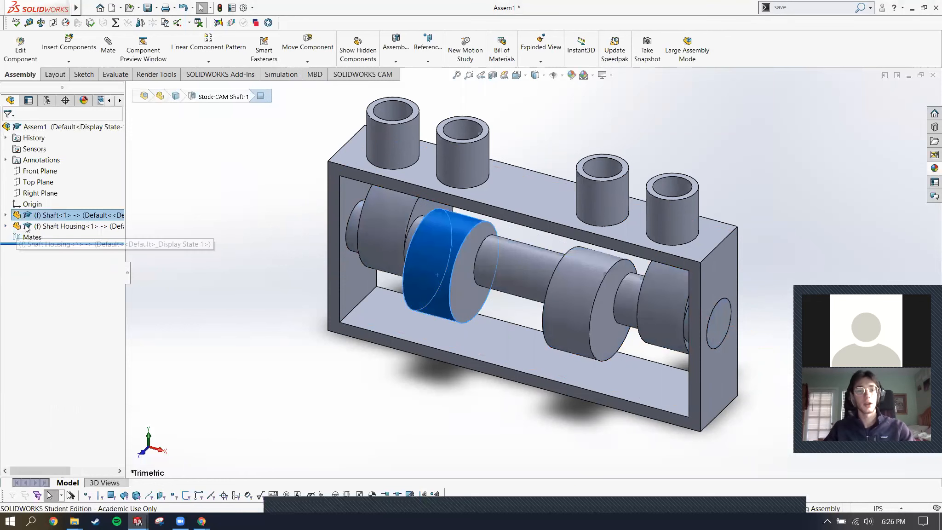
right_click(40, 218)
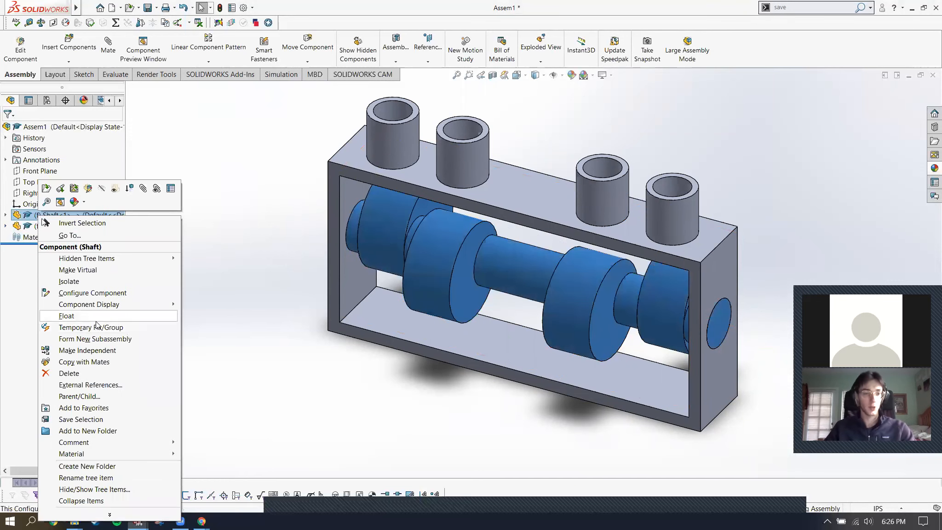
click(97, 316)
drag(384, 287, 260, 289)
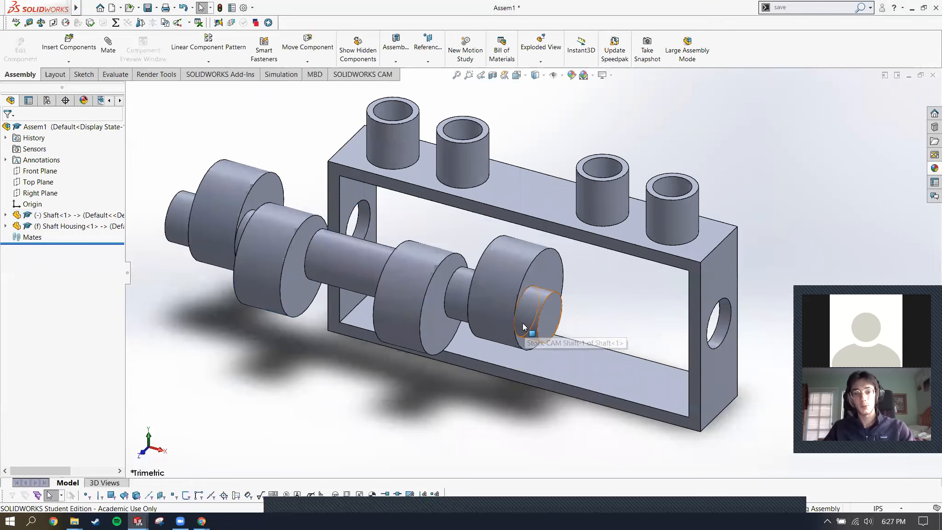
Add a concentric mate between the shaft's cylindrical end journal and the round hole in the housing's end wall.
click(547, 320)
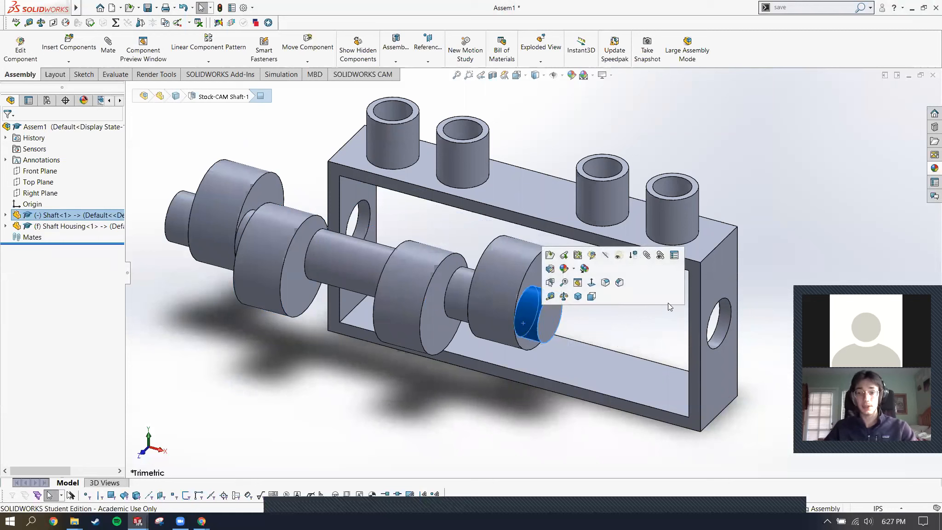
click(525, 321)
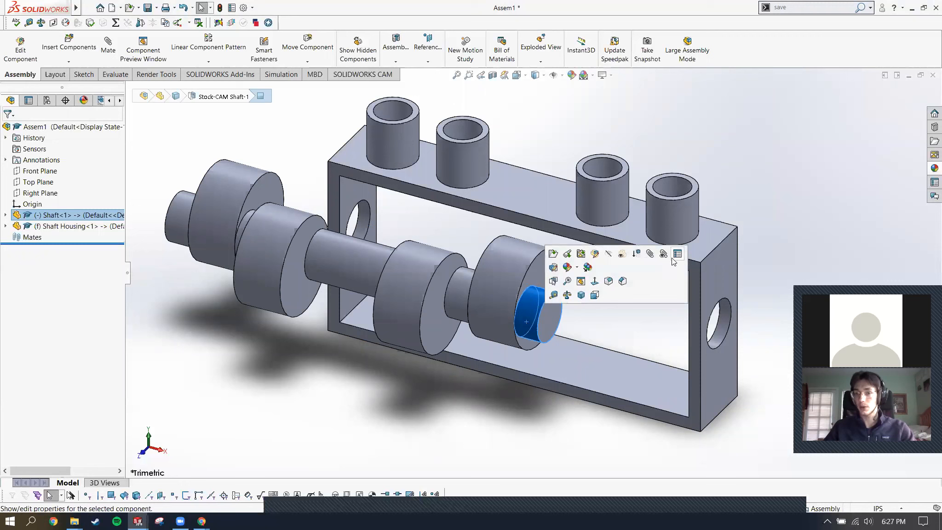
click(650, 256)
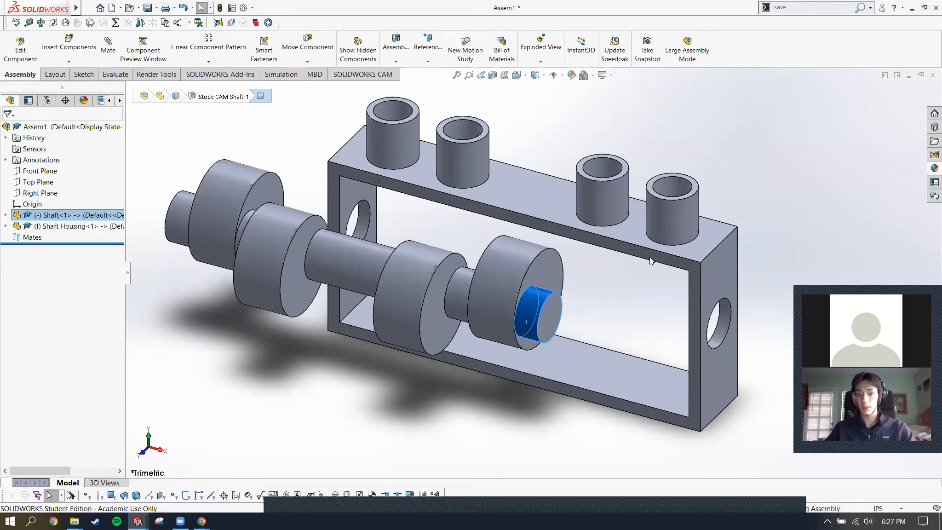
scroll(618, 342, down, 2)
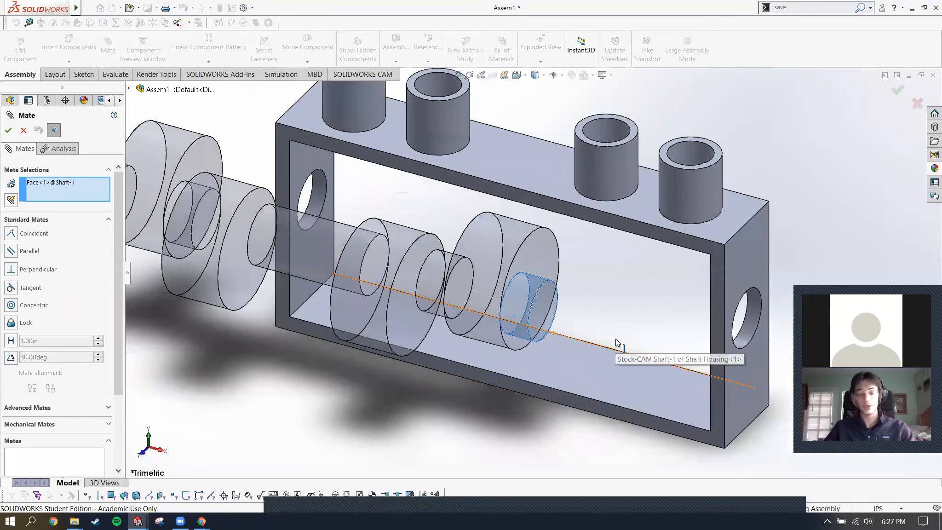
scroll(668, 343, up, 2)
scroll(668, 319, down, 5)
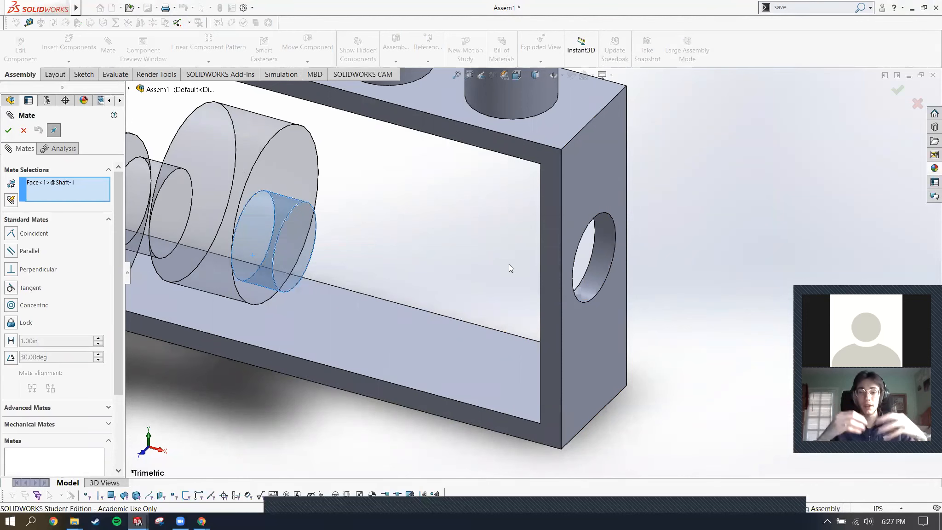
click(599, 259)
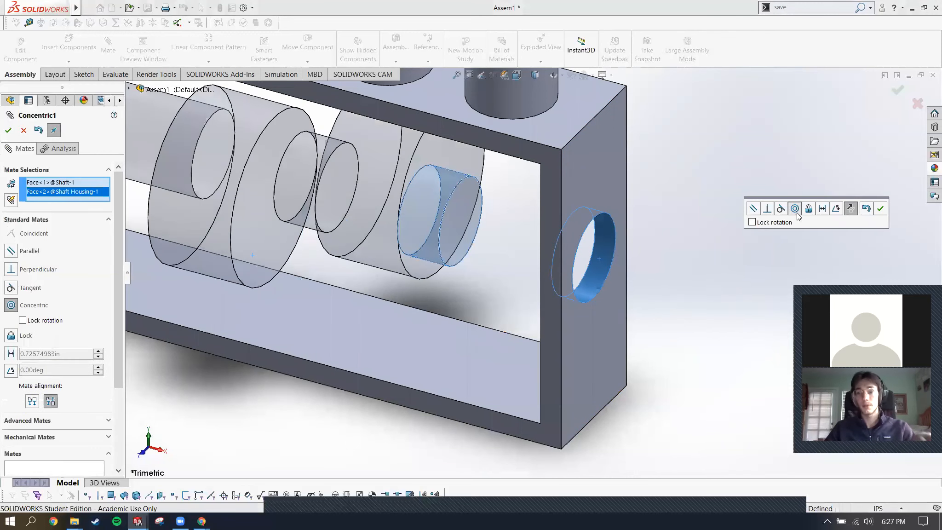
click(879, 209)
Add a coincident mate between the shaft's flat end face and the housing's outer end face.
drag(519, 233, 584, 245)
click(587, 244)
click(588, 177)
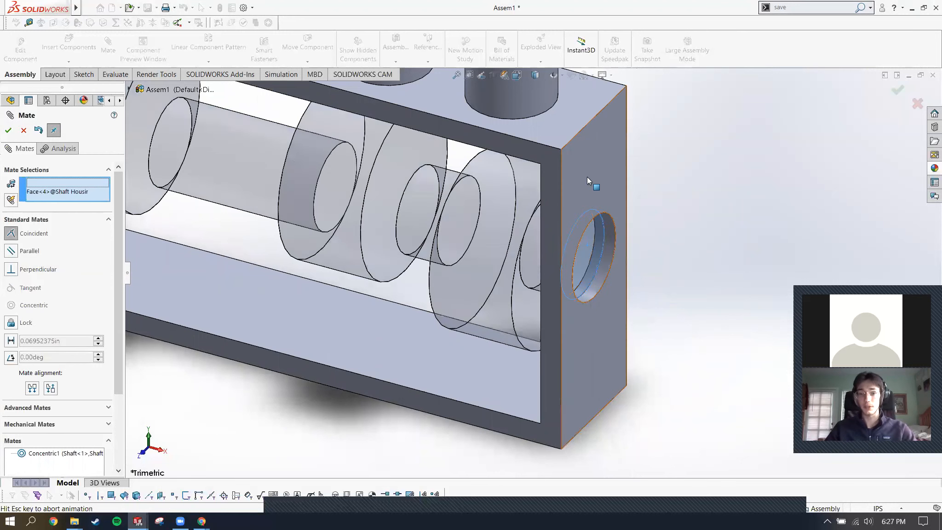
click(842, 196)
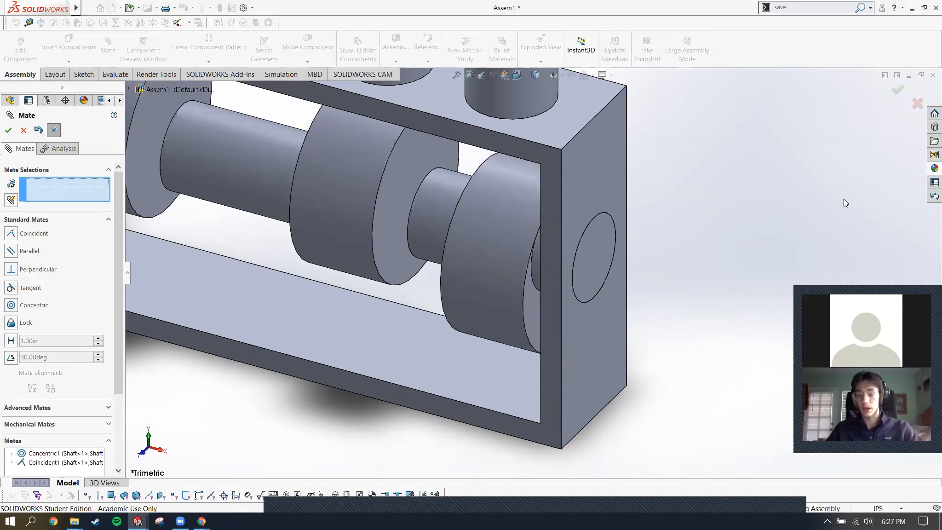
Examine how the mated shaft sits in both housing holes, and close the Mate command.
scroll(579, 244, down, 6)
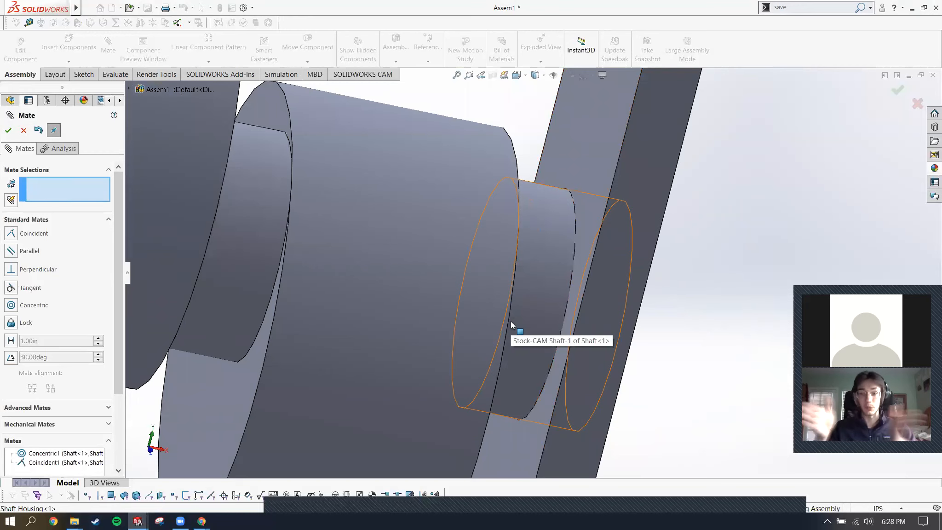
scroll(511, 321, up, 8)
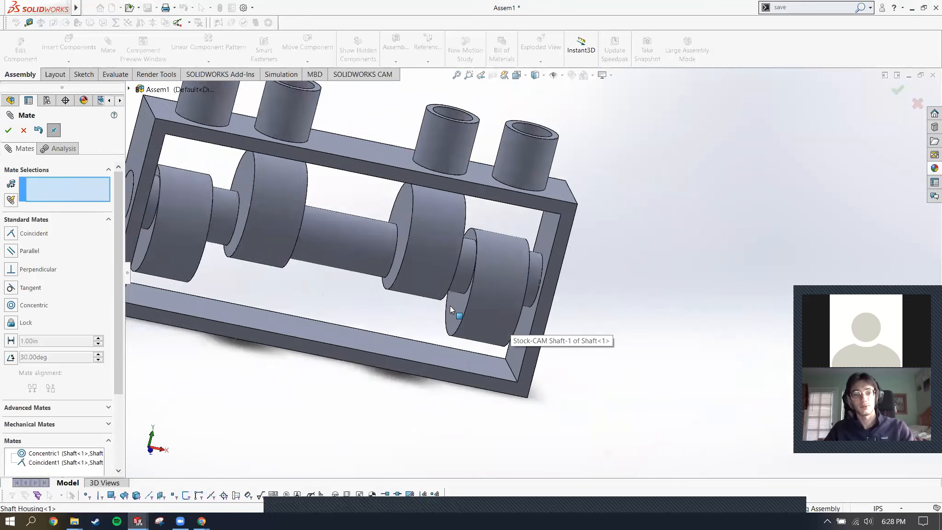
scroll(449, 305, up, 5)
middle_drag(368, 271, 412, 249)
scroll(635, 332, down, 4)
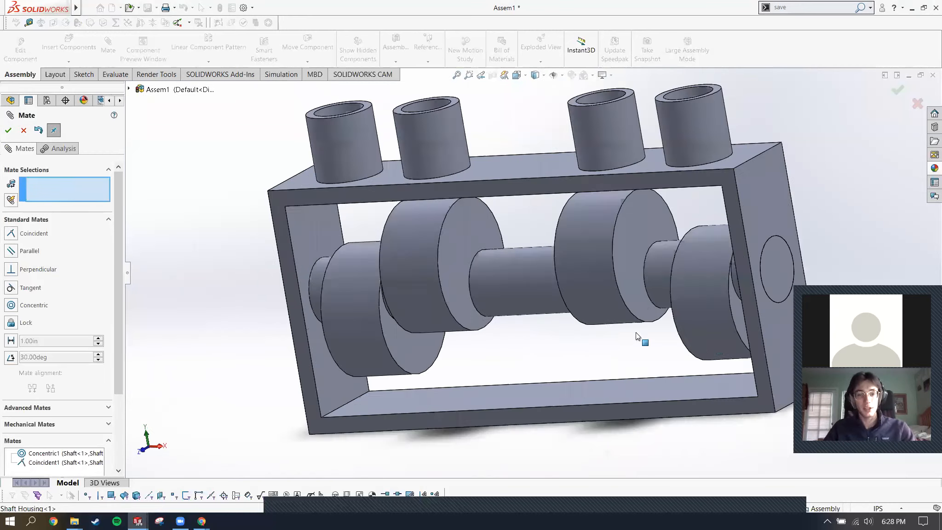
scroll(621, 285, up, 2)
scroll(580, 248, down, 5)
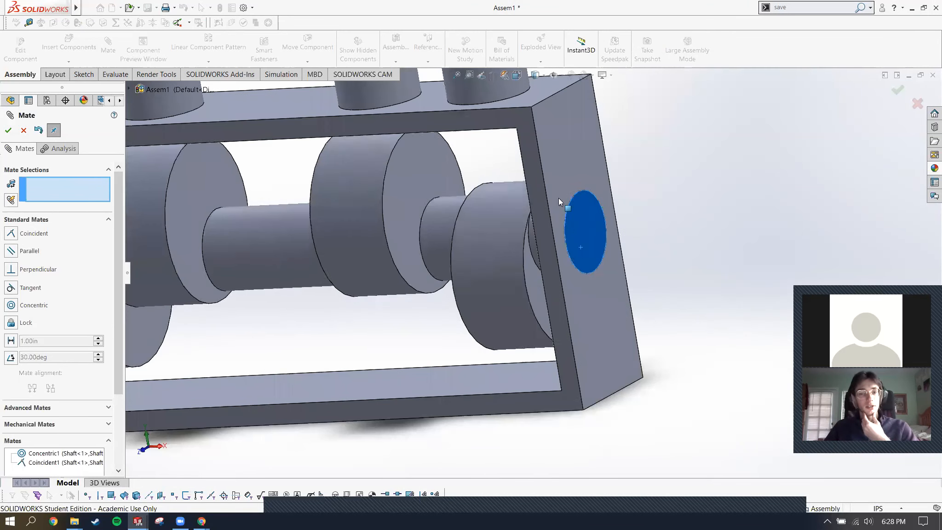
scroll(590, 267, up, 6)
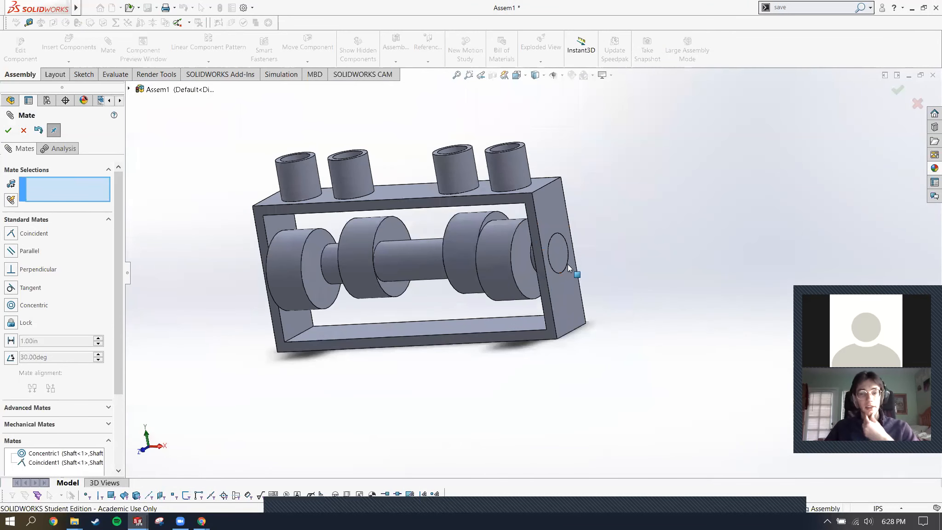
scroll(568, 268, down, 5)
drag(538, 248, 276, 257)
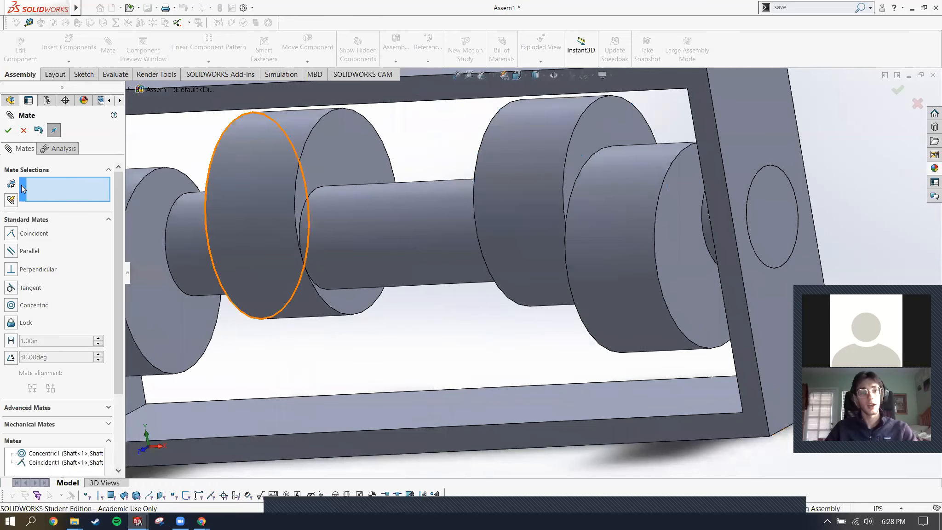
click(23, 130)
Rotate the shaft about its axis inside the housing to test its remaining freedom of motion.
scroll(445, 252, up, 5)
scroll(479, 222, down, 2)
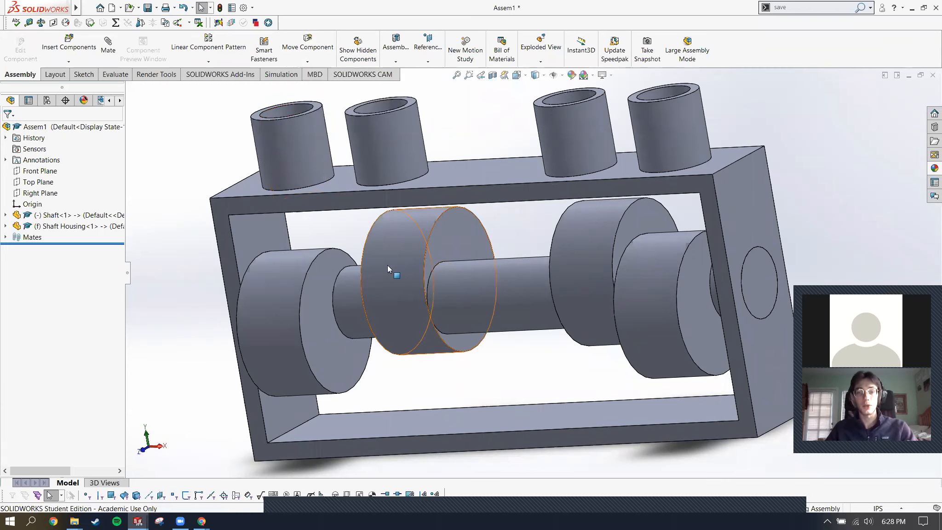
drag(376, 269, 350, 206)
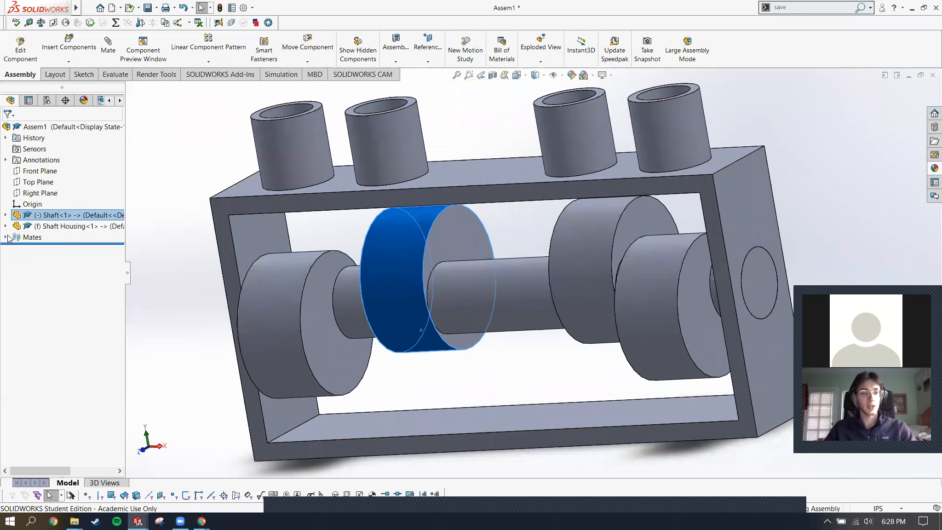
Suppress both the Concentric1 and Coincident1 mates between the shaft and the housing.
click(6, 237)
click(45, 248)
shift+click(58, 259)
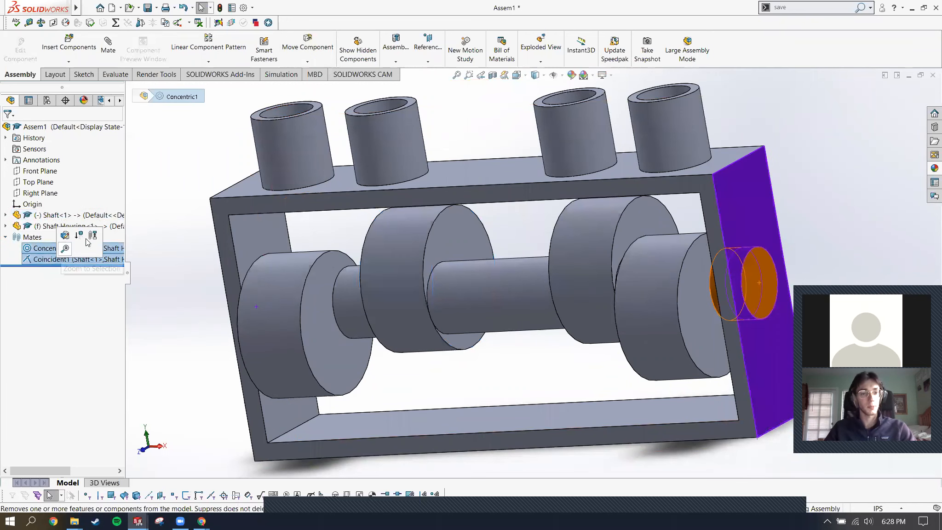
click(86, 239)
scroll(521, 241, up, 3)
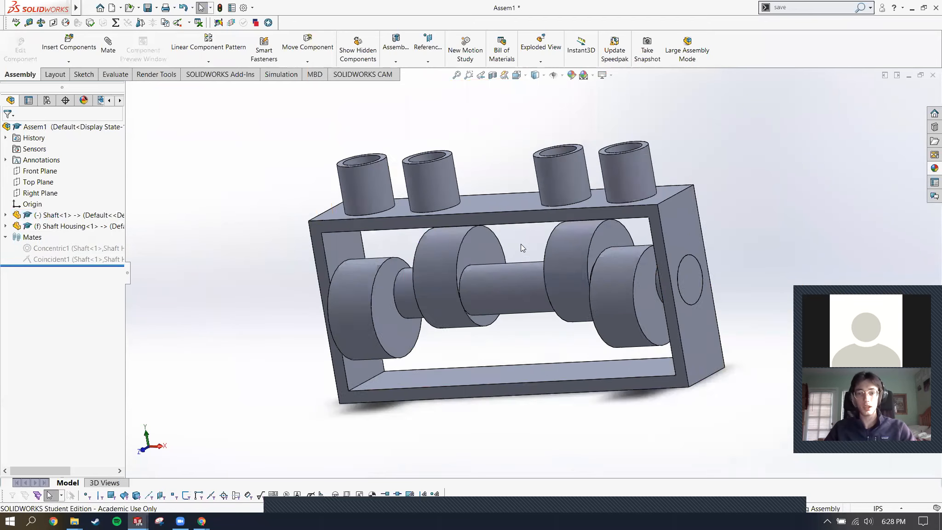
Move the unconstrained shaft out above the housing and rotate it to a steep upright angle.
drag(483, 302, 361, 119)
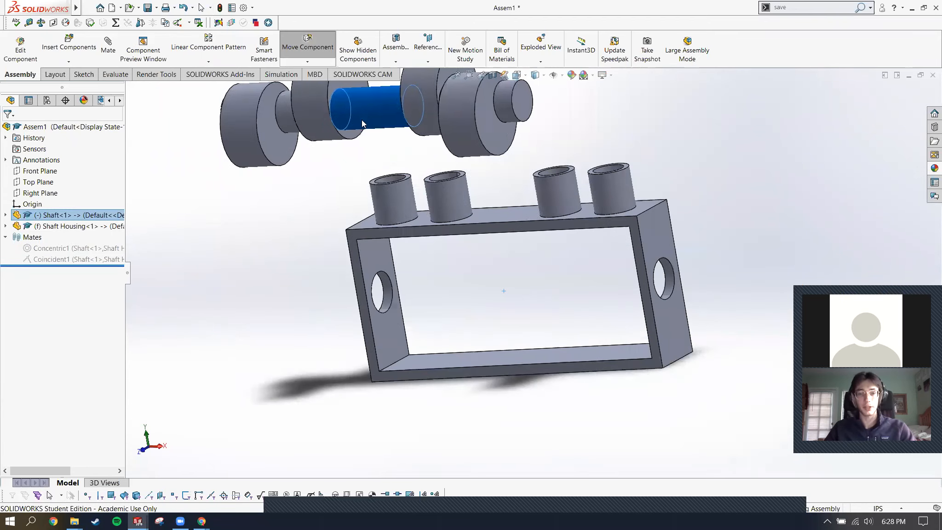
scroll(511, 273, up, 2)
middle_drag(511, 273, 352, 176)
right_drag(352, 176, 496, 200)
drag(496, 200, 419, 216)
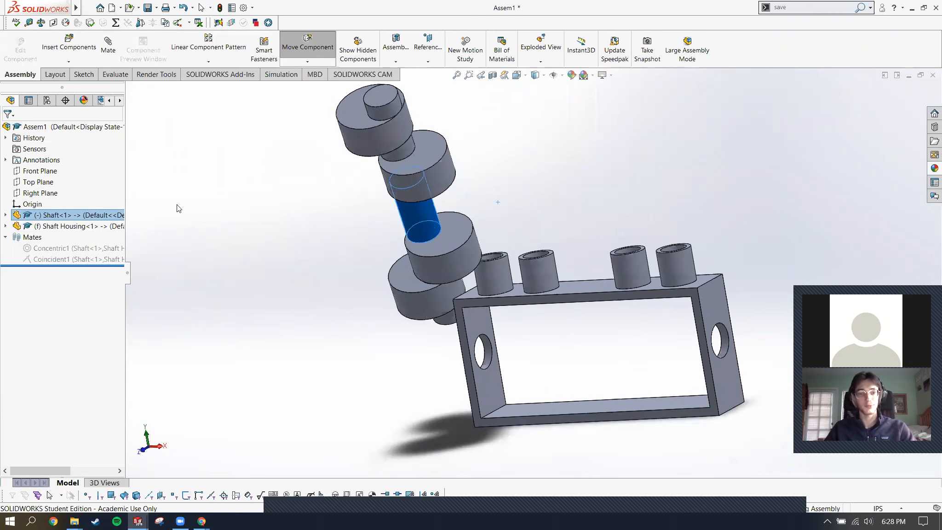
Unsuppress both the Concentric1 and Coincident1 mates.
click(80, 254)
ctrl+click(85, 250)
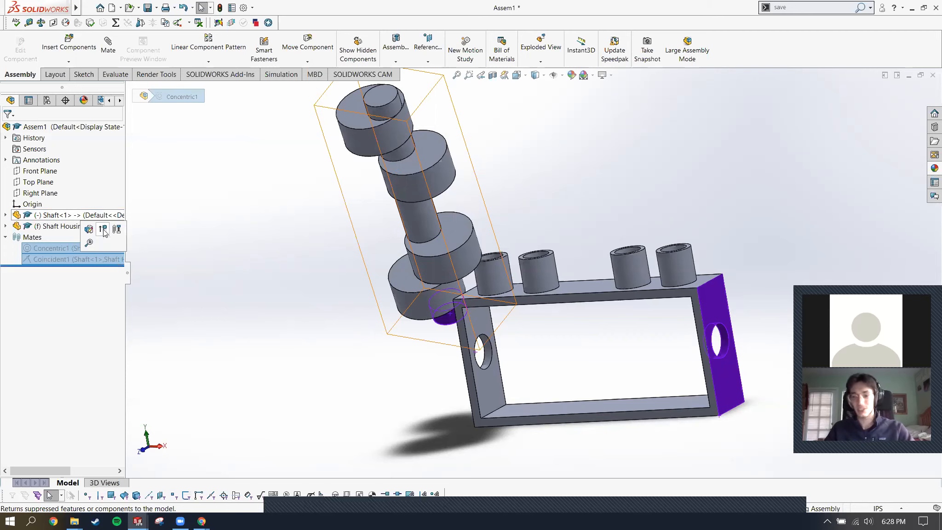
click(104, 232)
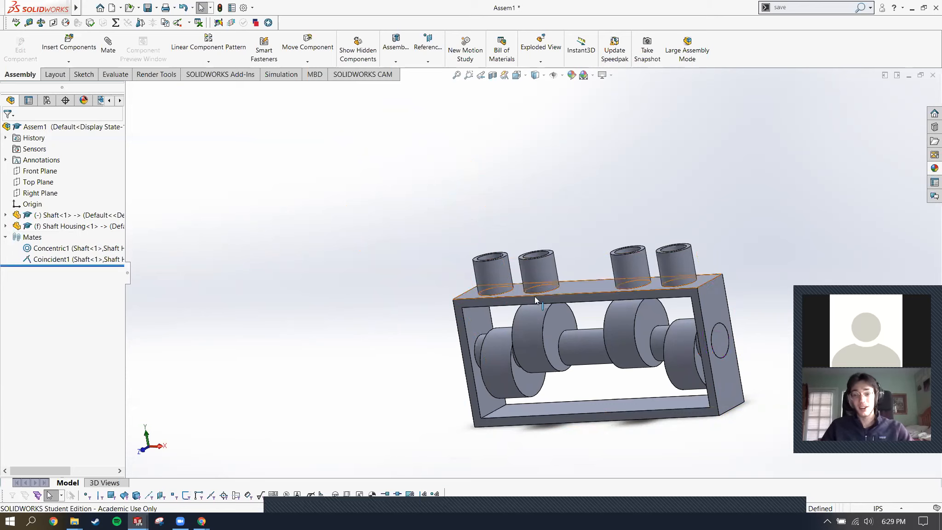
Suppress only the Concentric1 mate and move the shaft up out of the housing holes.
click(54, 249)
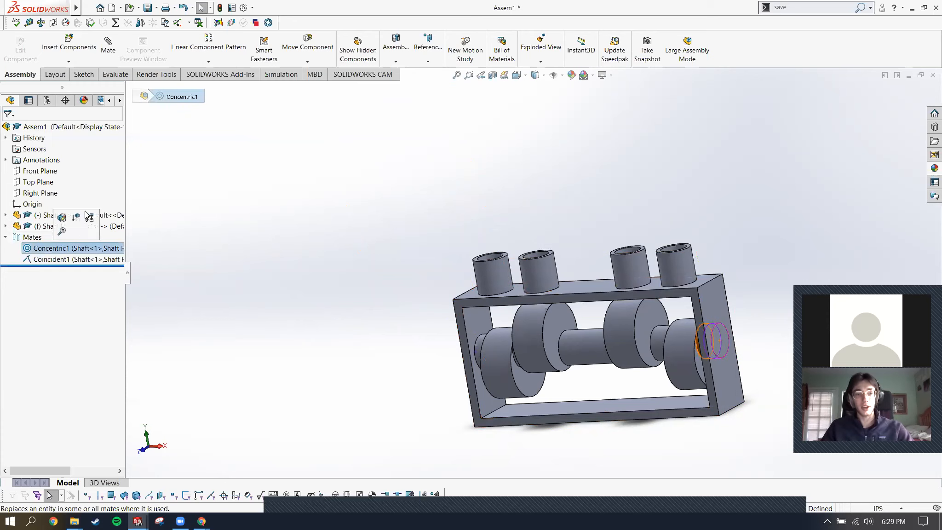
click(88, 218)
drag(617, 346, 501, 280)
Unsuppress the Concentric1 mate to realign the shaft with the housing hole.
right_click(74, 249)
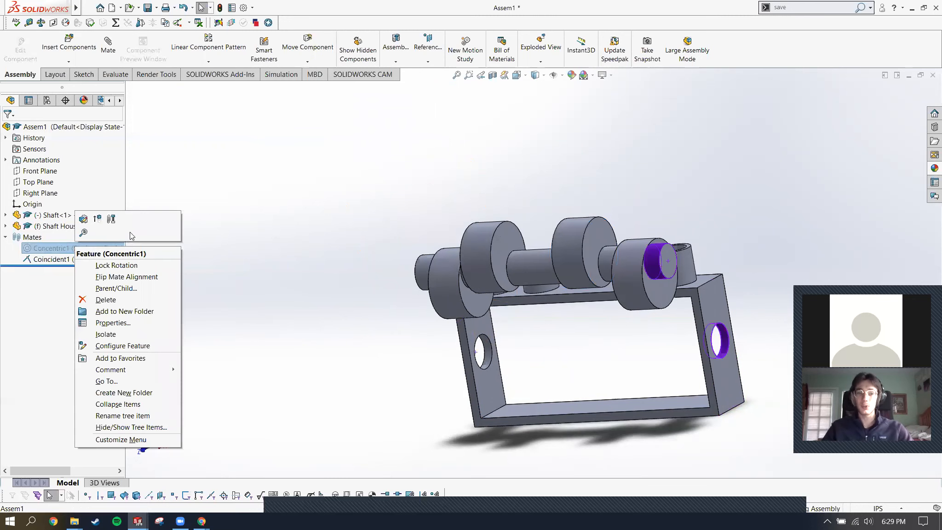
click(97, 218)
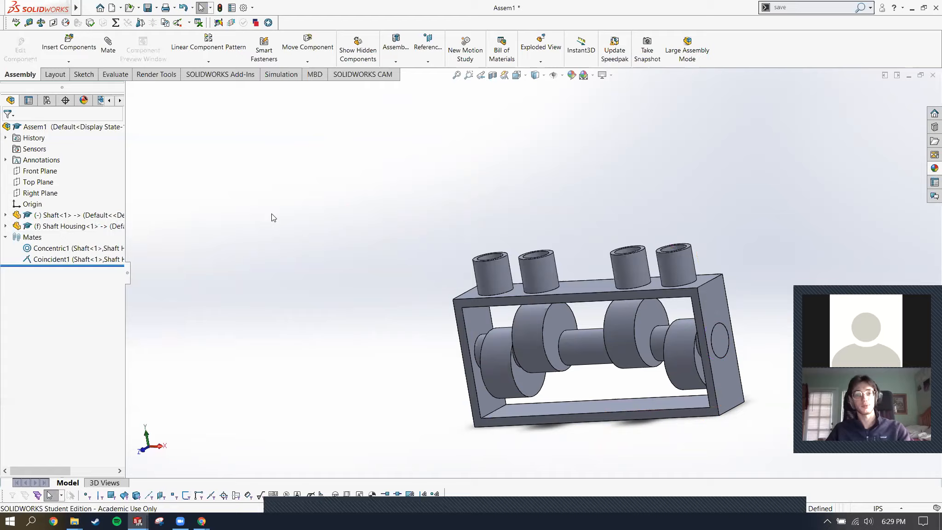
key(alt+Tab)
Examine which shaft and housing faces the Coincident1 mate references, viewing the assembly from the front.
middle_drag(540, 215, 560, 281)
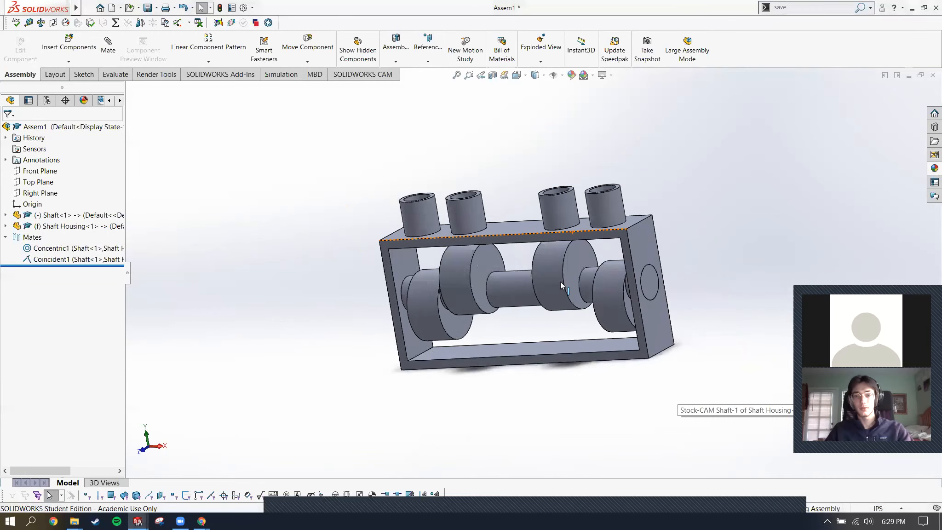
click(48, 260)
middle_drag(499, 270, 498, 204)
scroll(516, 281, down, 3)
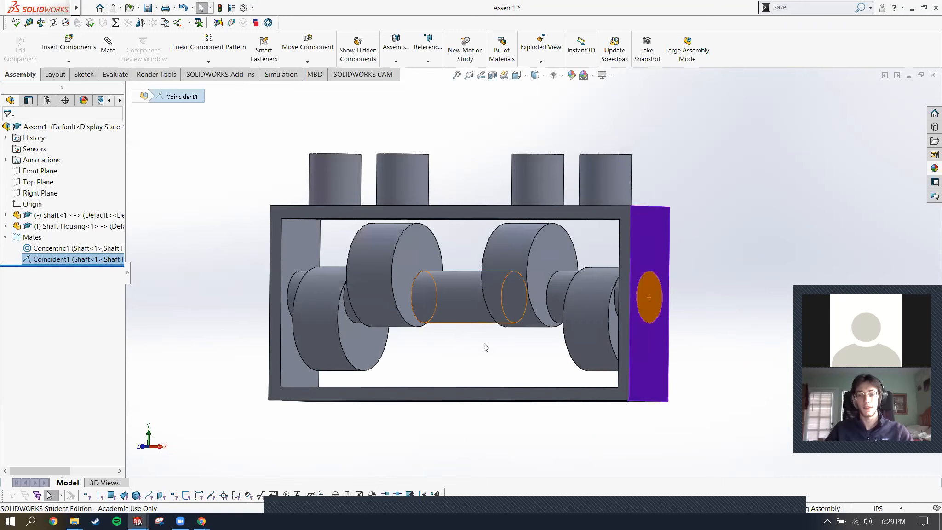
scroll(484, 343, up, 1)
scroll(484, 364, down, 1)
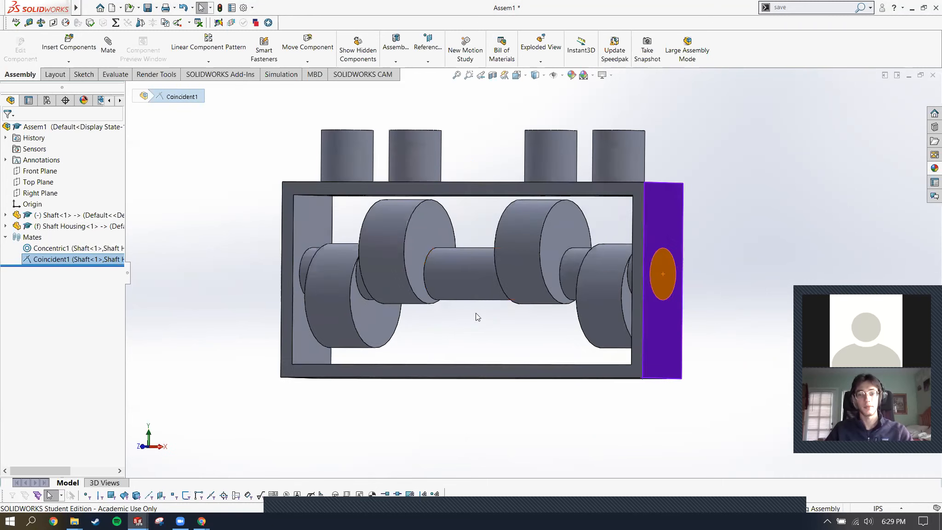
Suppress the Concentric1 mate and slide the shaft sideways, out of line with the housing holes.
key(ctrl+1)
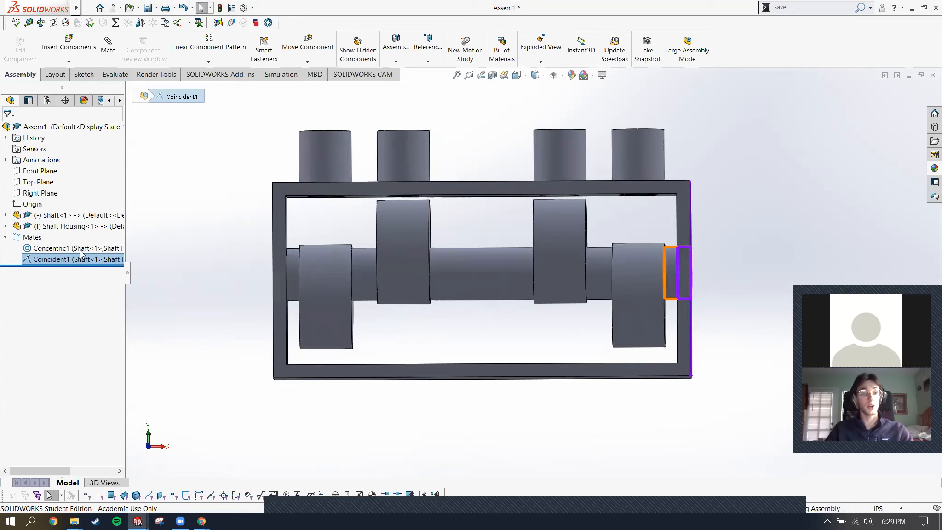
right_click(80, 250)
click(508, 388)
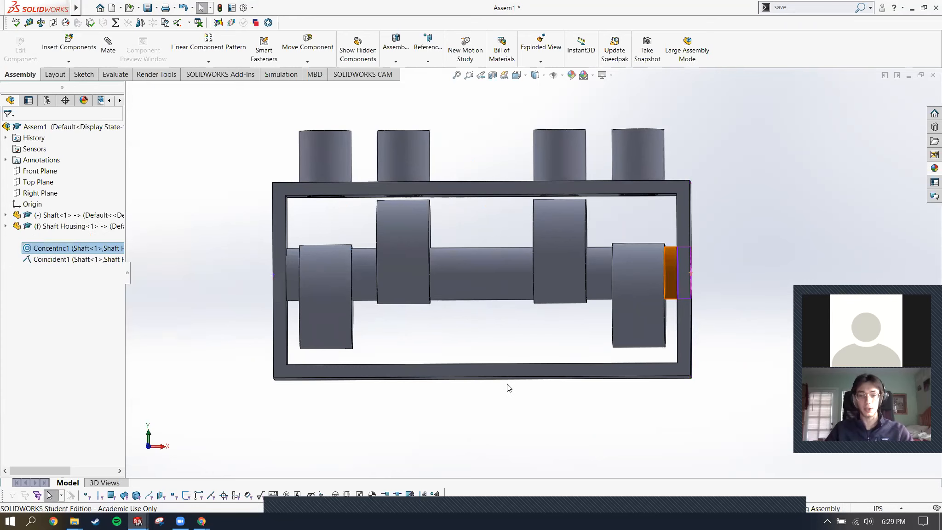
drag(498, 291, 420, 296)
key(ctrl+7)
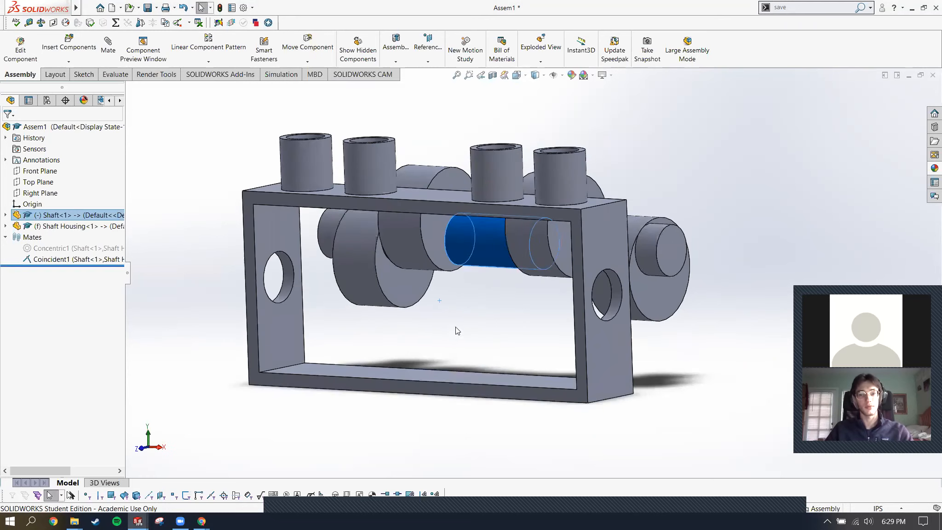
key(ctrl+1)
drag(500, 258, 462, 267)
key(Escape)
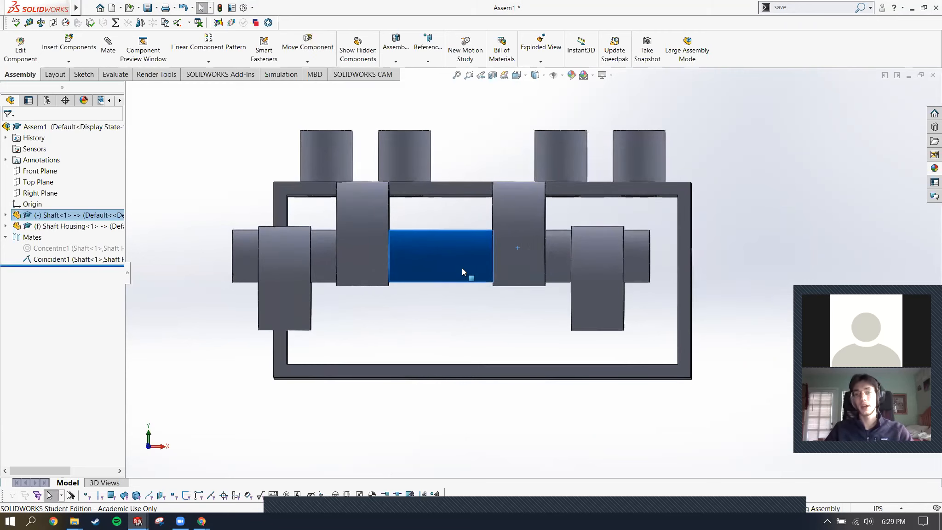
Move the unconstrained shaft far away from the housing and inspect the gap between them.
click(728, 258)
middle_drag(617, 254, 591, 275)
scroll(594, 258, up, 8)
drag(503, 266, 416, 249)
middle_drag(557, 300, 538, 236)
scroll(213, 313, down, 8)
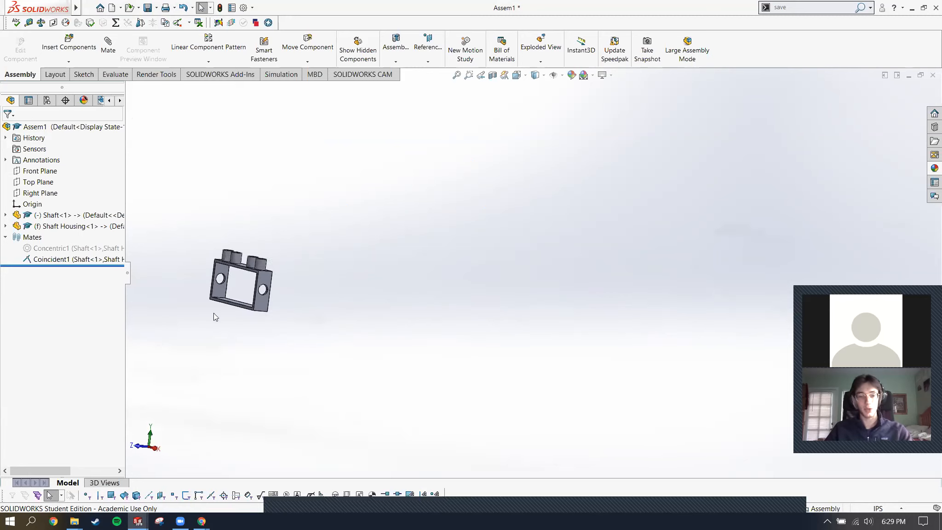
scroll(314, 299, up, 2)
scroll(313, 295, up, 6)
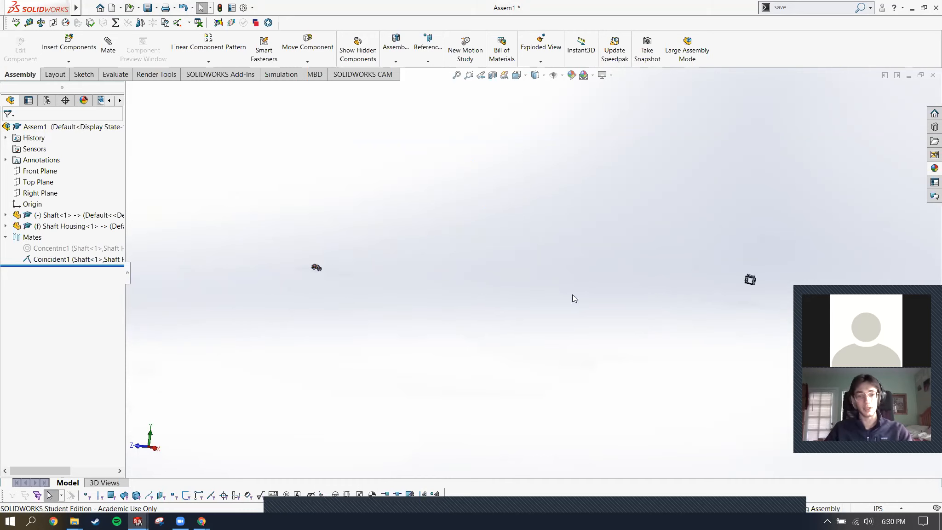
Bring the shaft back inside the housing frame, positioning it as seen from the front.
middle_drag(335, 325, 417, 328)
key(ctrl+1)
drag(514, 399, 531, 229)
drag(530, 194, 531, 128)
scroll(511, 222, down, 2)
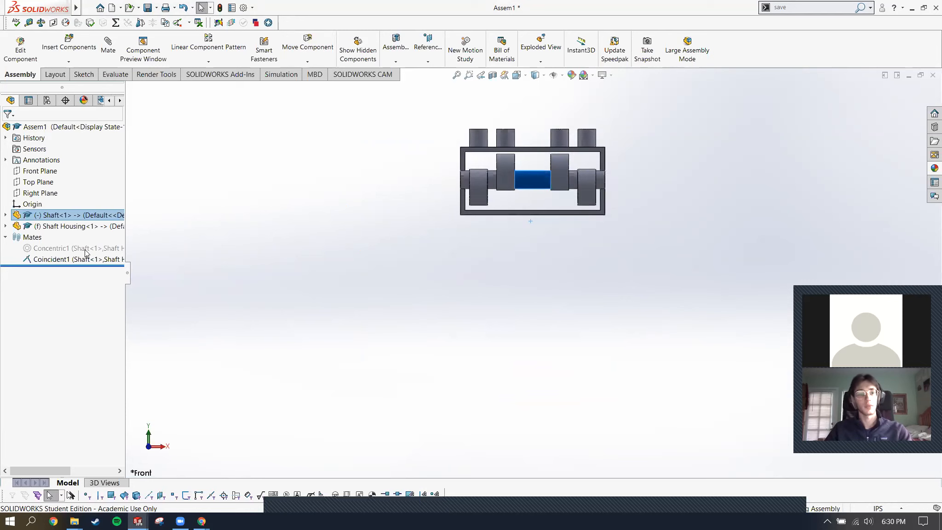
Unsuppress the Concentric1 mate so the shaft realigns with the housing holes.
right_click(85, 252)
click(116, 221)
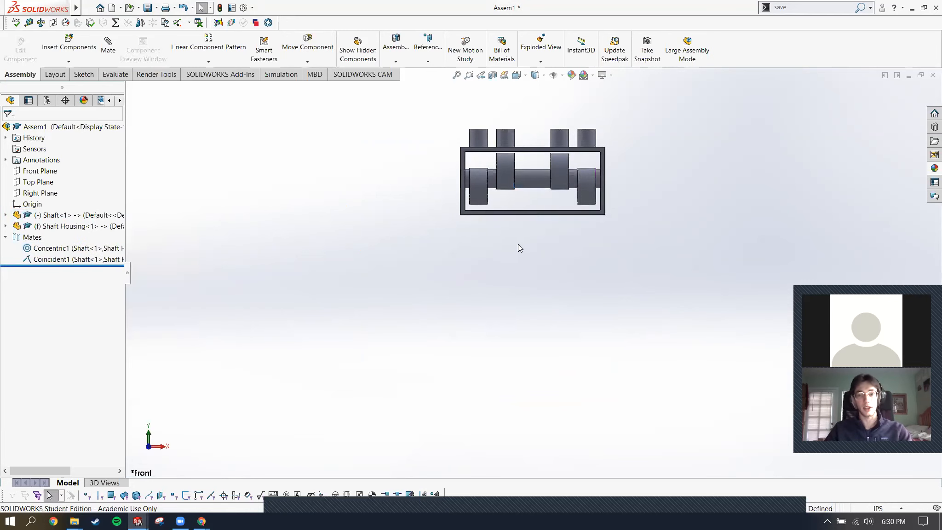
middle_drag(632, 212, 604, 212)
scroll(603, 212, up, 2)
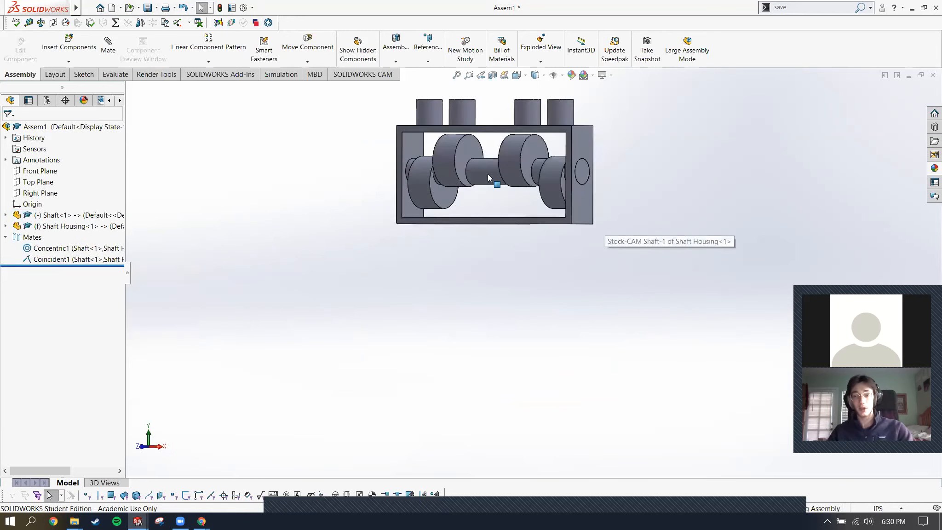
scroll(488, 176, up, 2)
scroll(499, 172, down, 2)
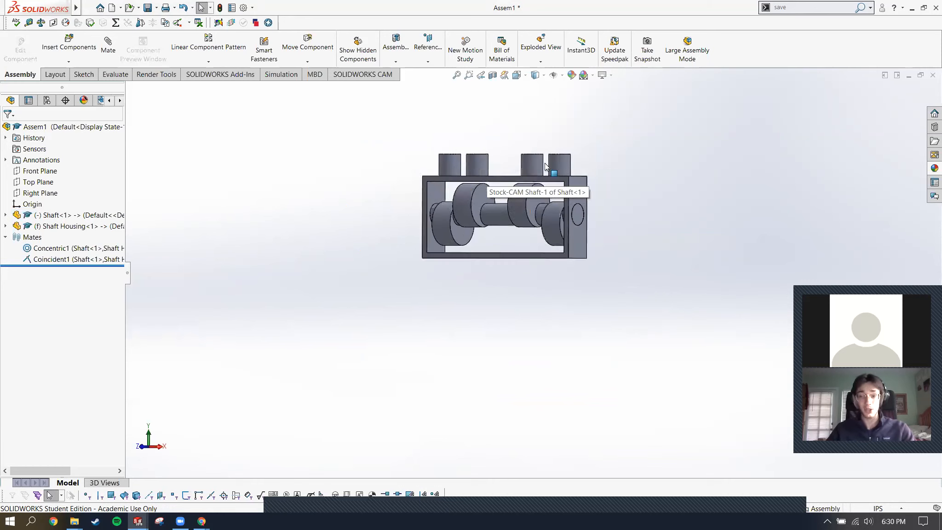
Turn on the perspective display and inspect the assembly from its end face.
click(611, 75)
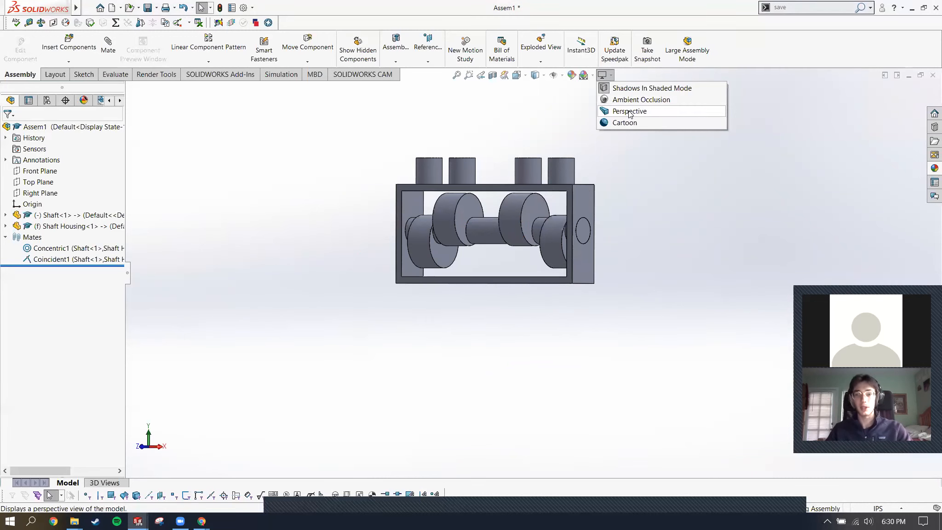
click(628, 112)
scroll(501, 230, down, 8)
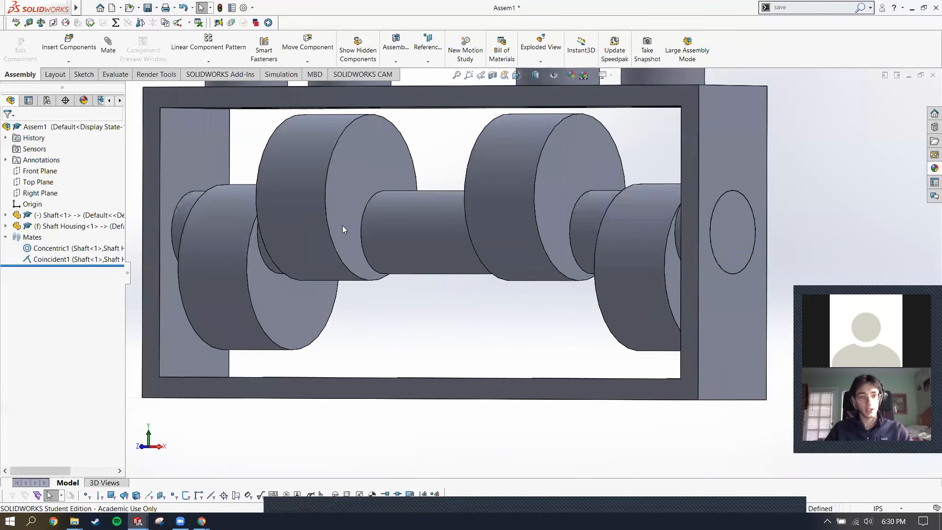
middle_drag(342, 225, 298, 225)
scroll(322, 230, up, 3)
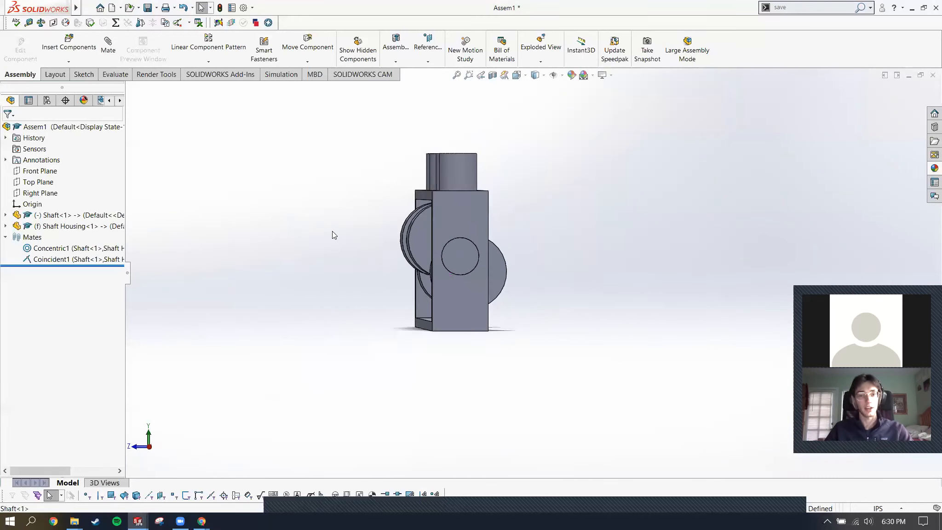
scroll(385, 268, down, 3)
scroll(379, 202, up, 2)
scroll(382, 202, down, 2)
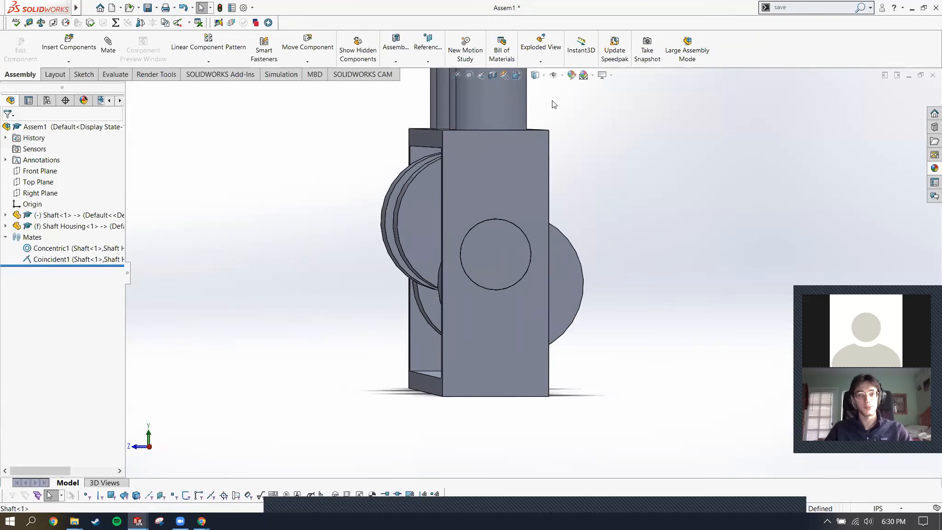
click(603, 75)
click(297, 281)
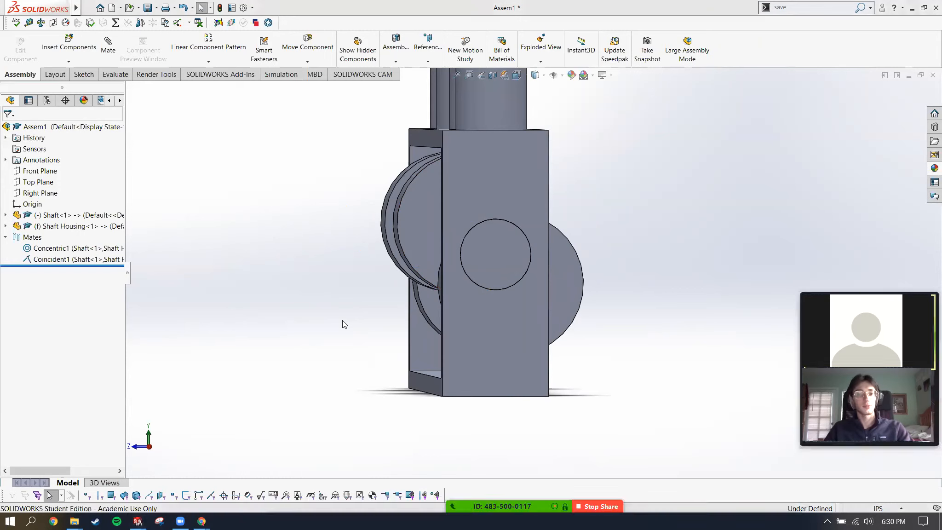
Switch to the Google Slides presentation and advance to the "Assemblies: Moving components" slide.
key(alt+Tab)
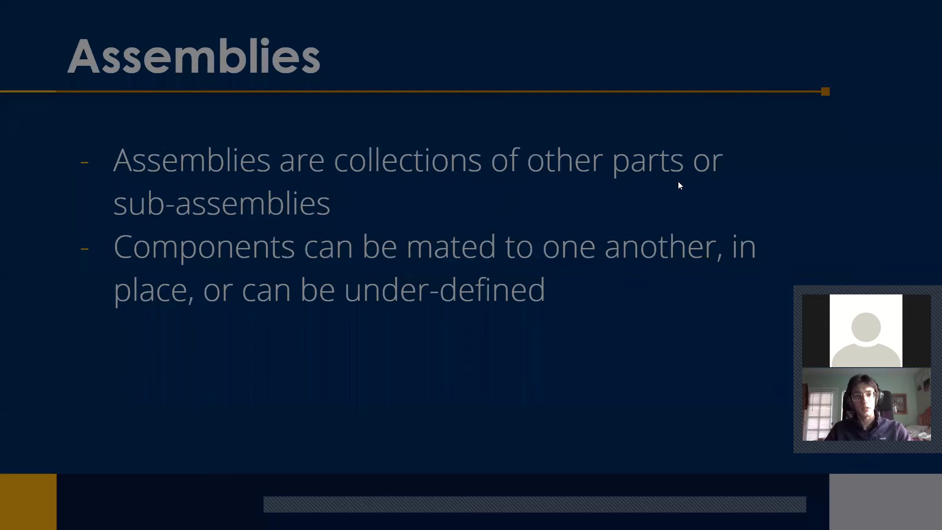
click(678, 182)
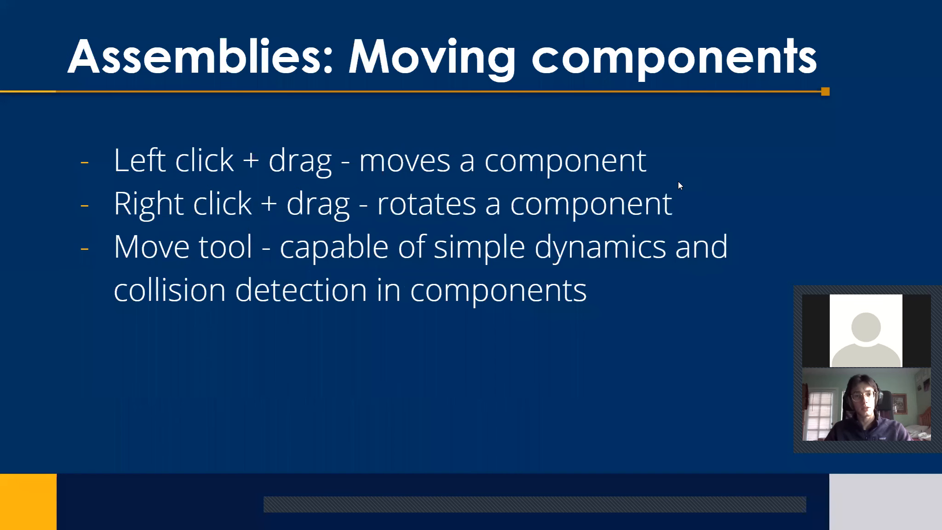
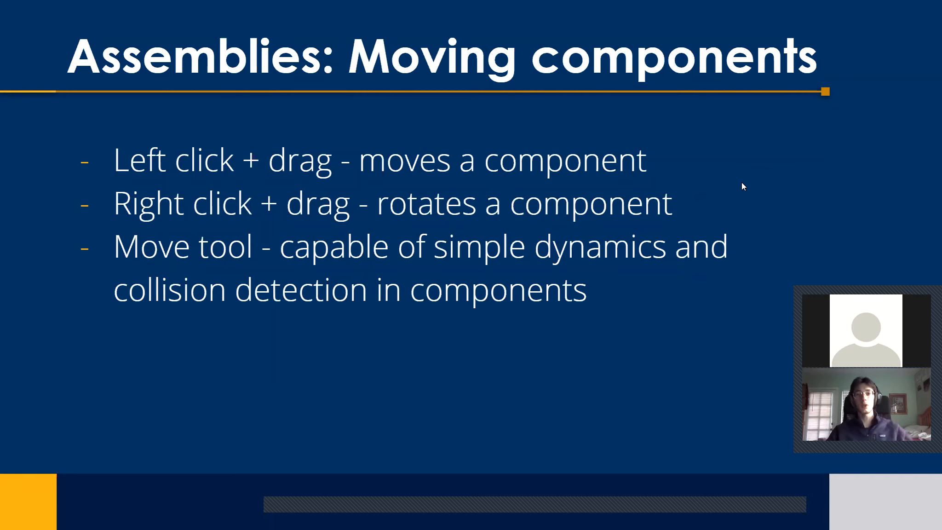
Return to the SOLIDWORKS assembly and rotate the shaft about its axis inside the housing by moving its cam lobes.
key(alt+Tab)
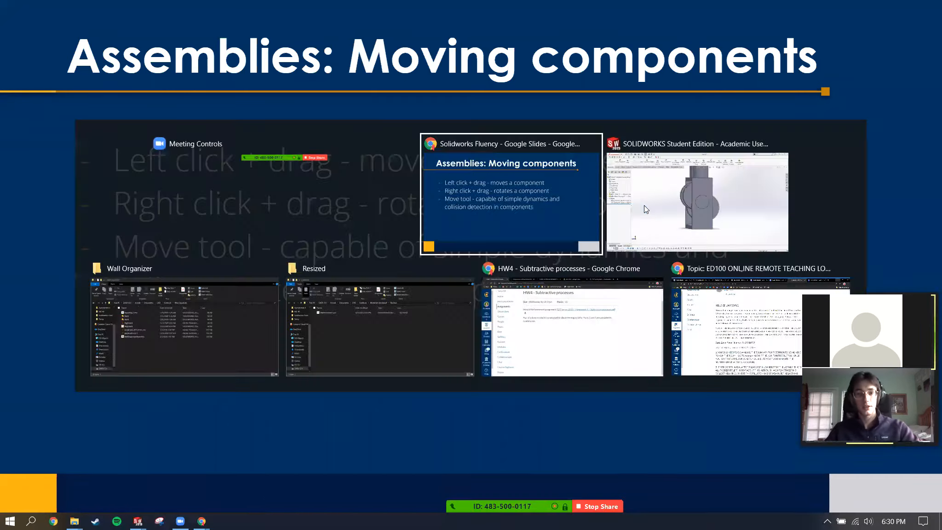
click(535, 223)
key(alt+Tab)
middle_drag(475, 226, 504, 241)
scroll(485, 176, down, 4)
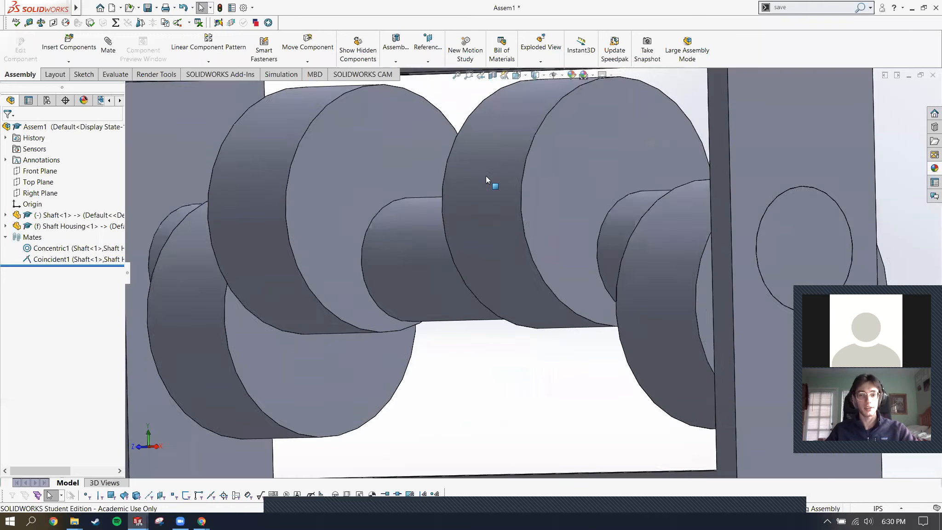
scroll(489, 176, up, 4)
scroll(511, 176, down, 2)
scroll(521, 174, down, 3)
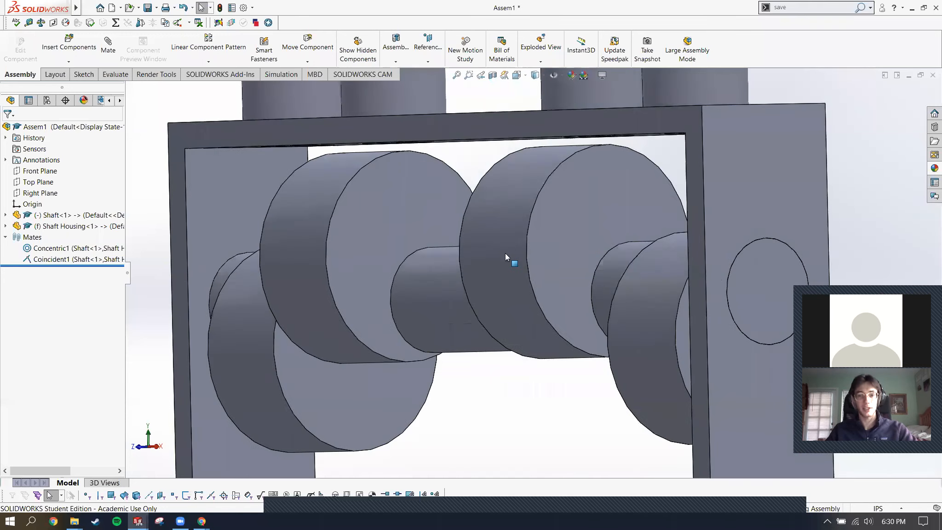
click(524, 190)
drag(524, 230, 610, 232)
drag(558, 290, 617, 222)
key(Escape)
key(f)
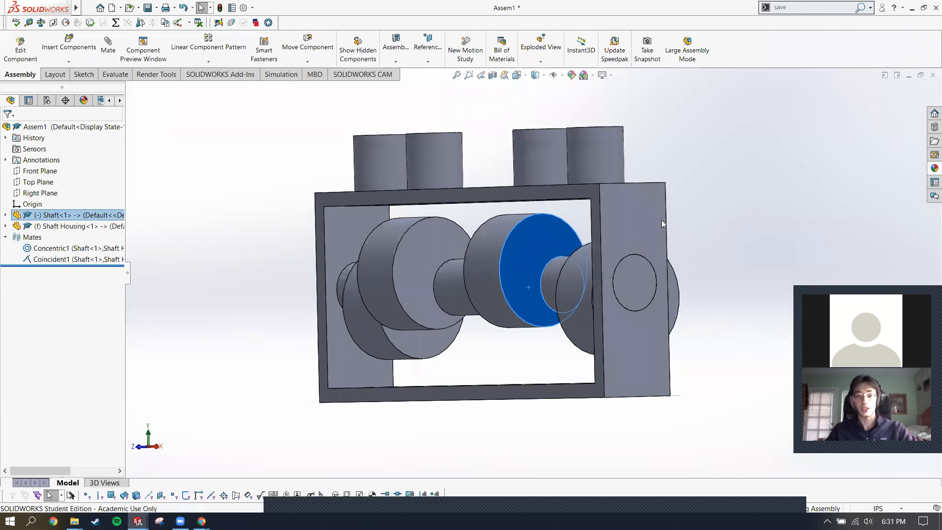
click(107, 350)
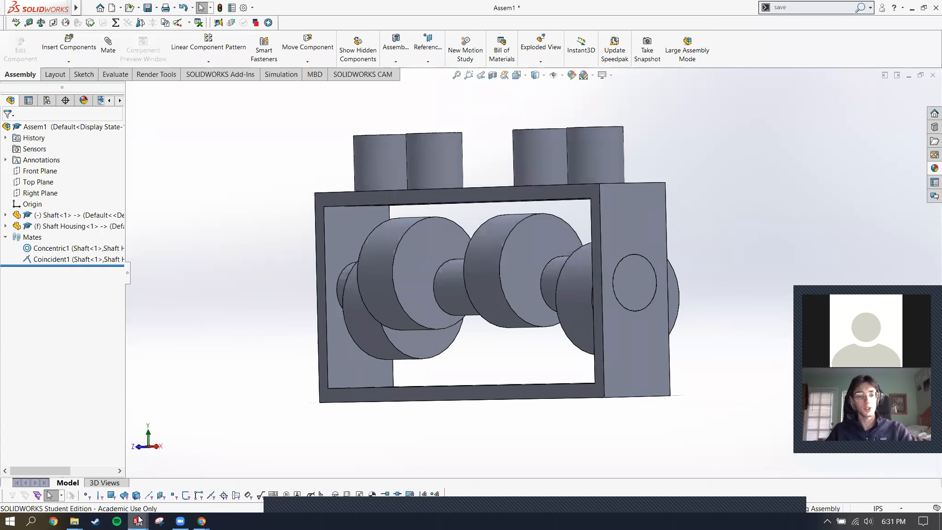
Switch to the CAM Shaft part and select the housing frame to display its dimensions.
mouse_move(138, 520)
click(560, 496)
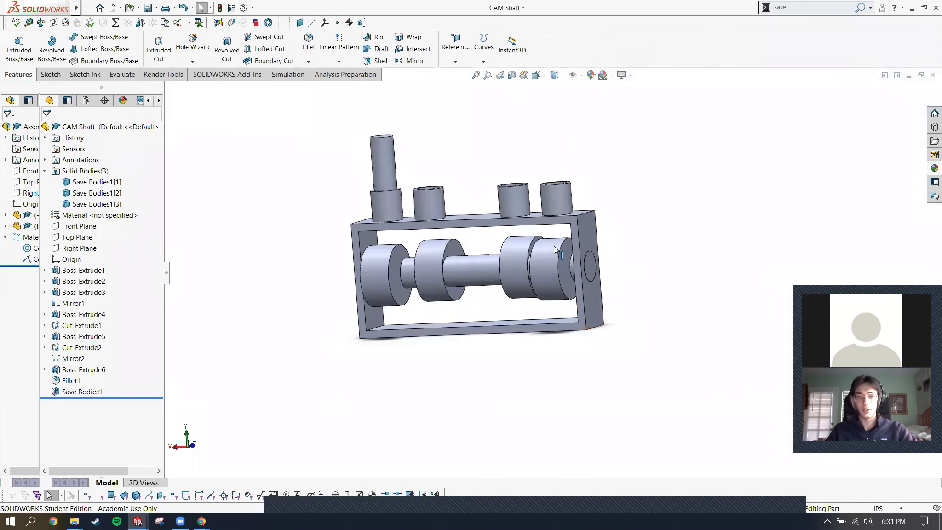
middle_drag(393, 227, 618, 302)
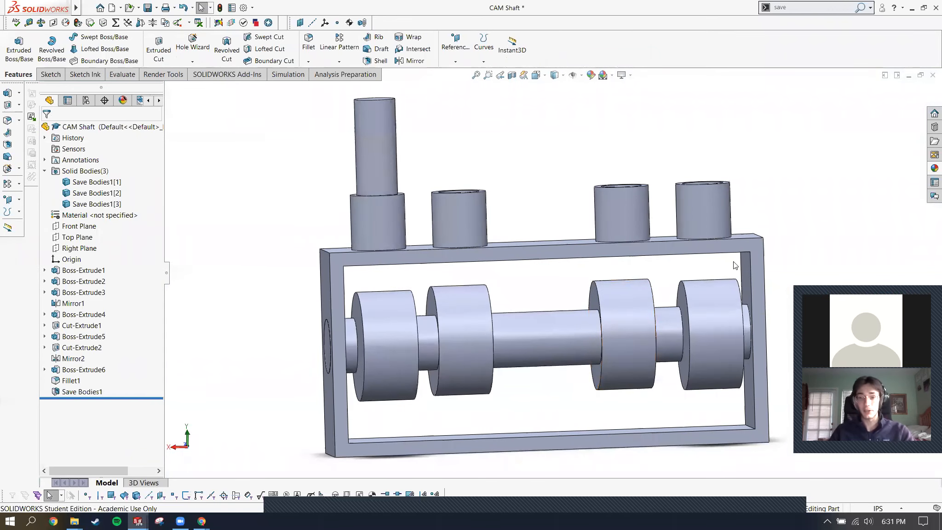
click(755, 275)
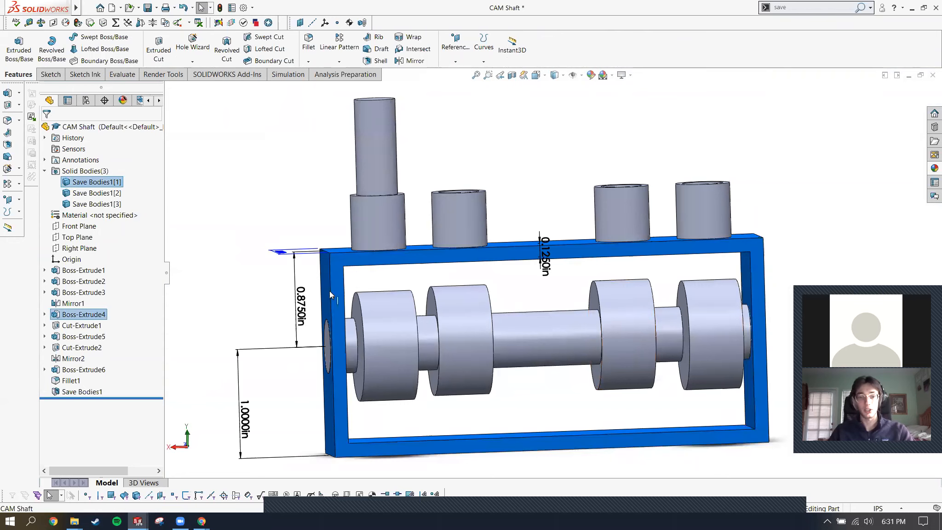
key(f)
mouse_move(478, 276)
middle_down()
mouse_move(473, 303)
mouse_move(473, 271)
middle_up()
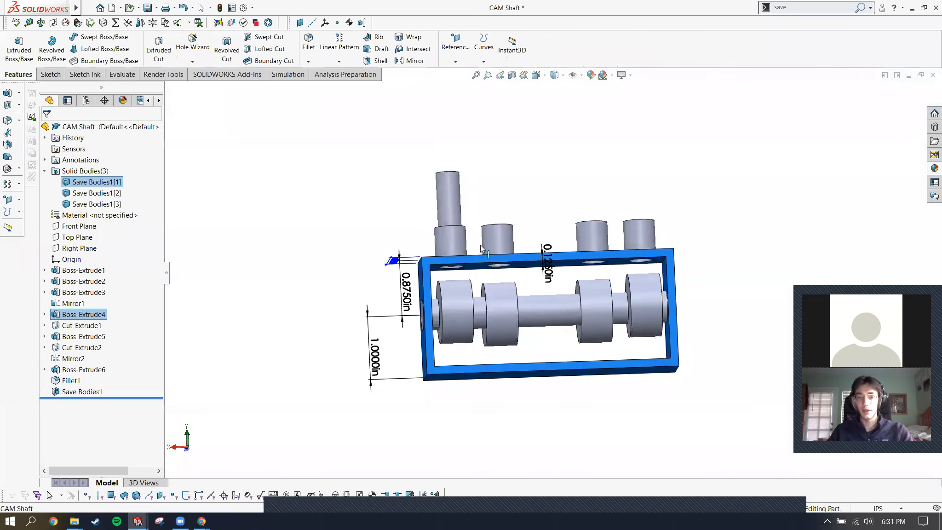
Set the frame's height above the shaft axis to 0.75 in and rebuild the part.
double_click(406, 291)
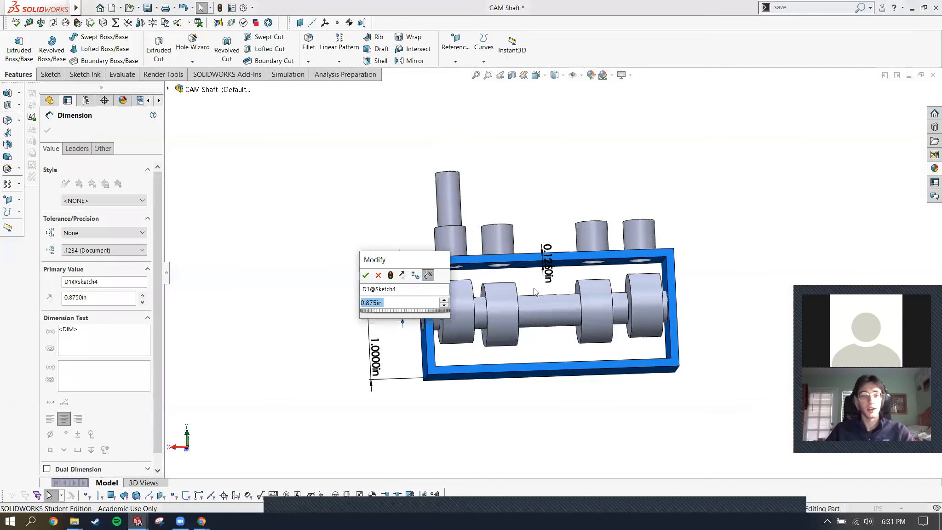
text(.75)
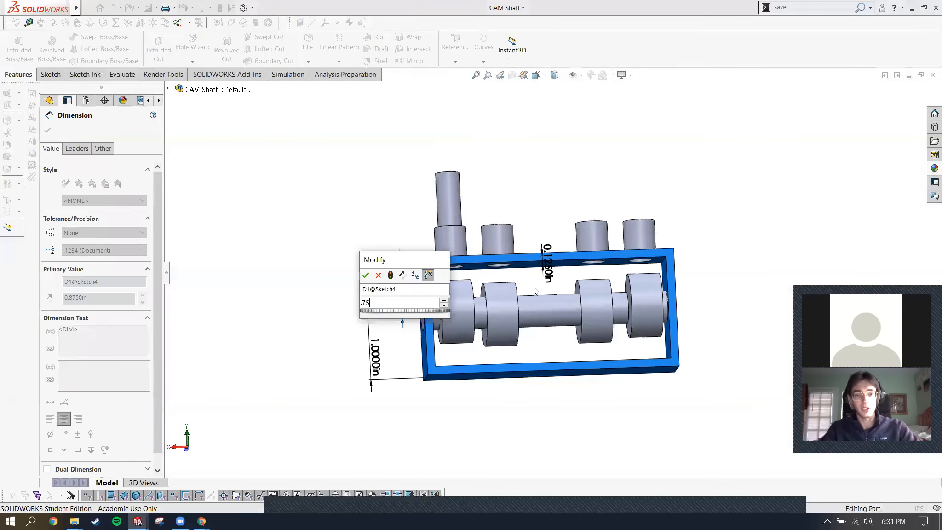
key(Return)
click(607, 170)
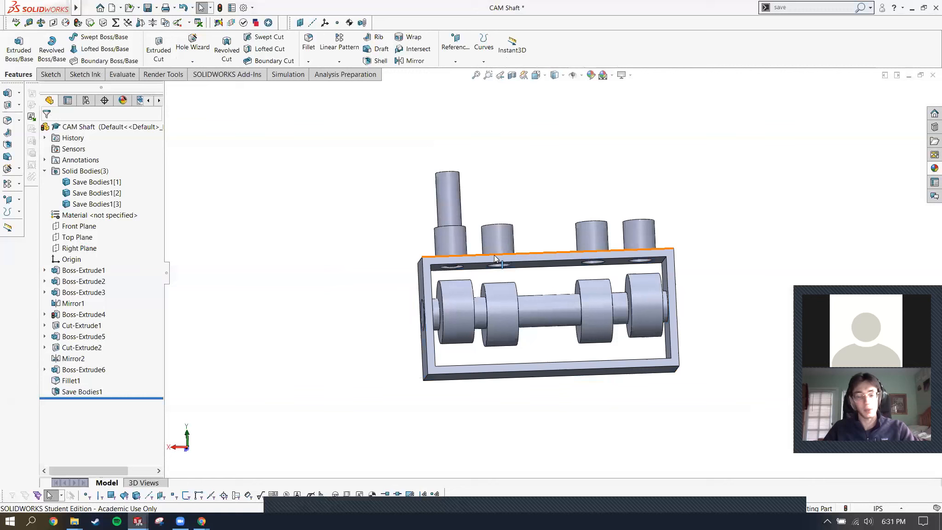
mouse_move(598, 271)
middle_down()
mouse_move(589, 276)
mouse_move(595, 282)
middle_up()
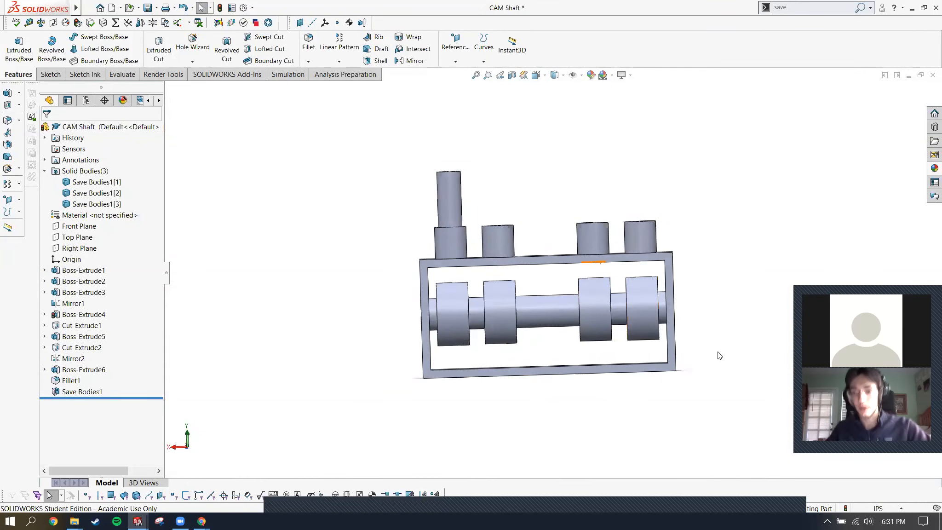
click(220, 10)
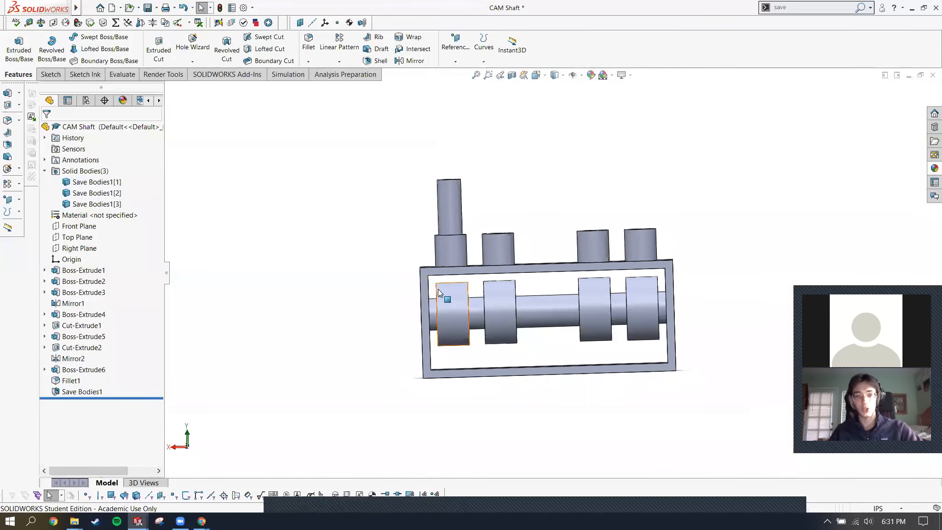
right_click(360, 186)
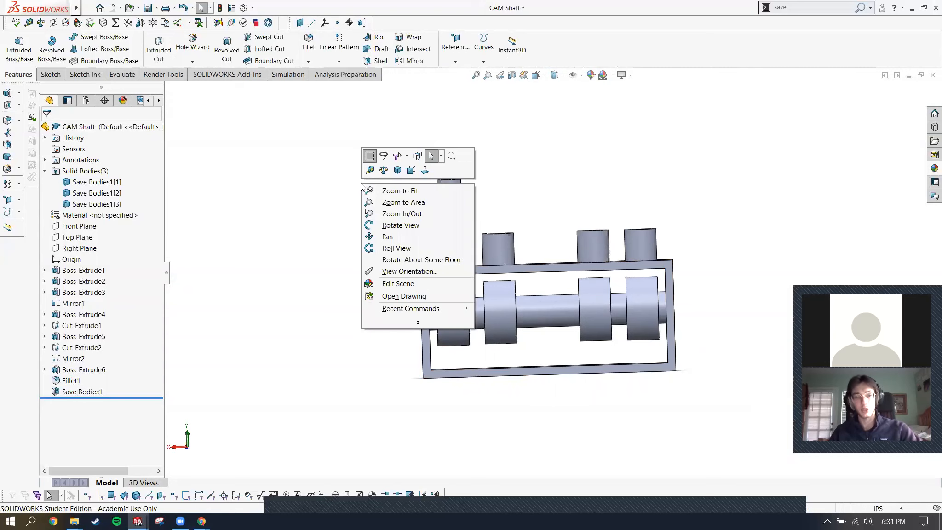
click(243, 338)
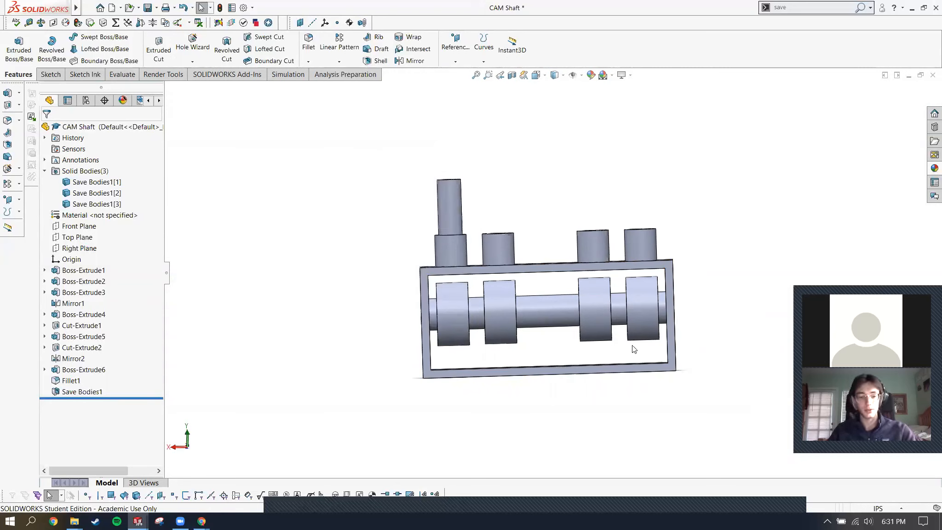
middle_drag(650, 294, 669, 259)
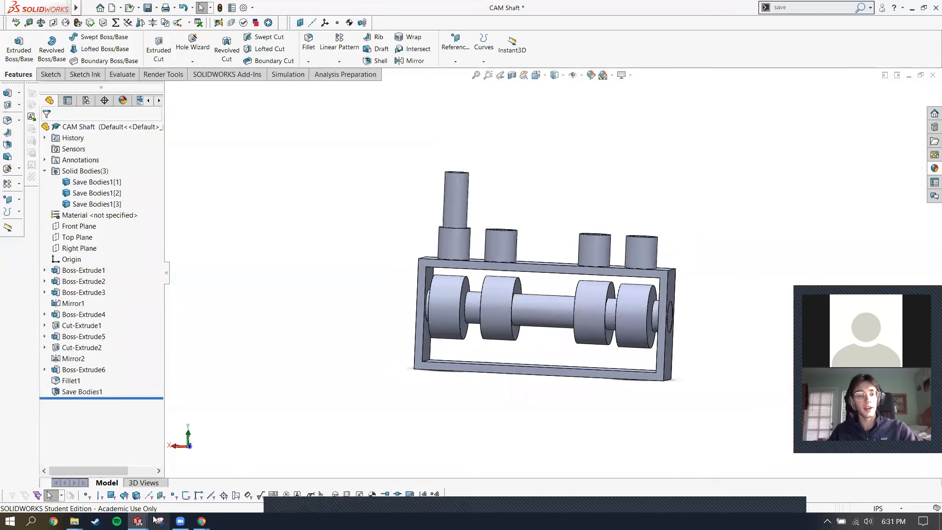
Return to the Assem1 assembly and rotate the shaft inside the housing by moving one of its cam lobes.
mouse_move(138, 520)
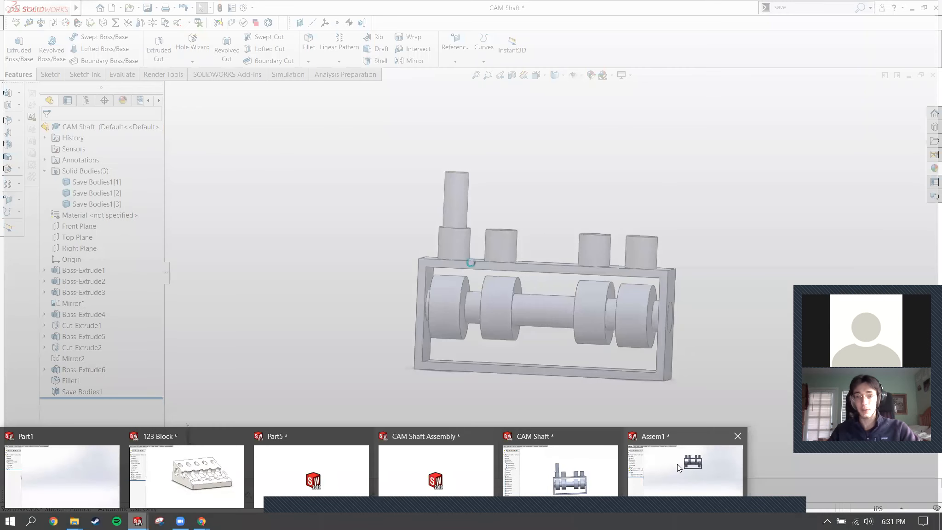
click(677, 463)
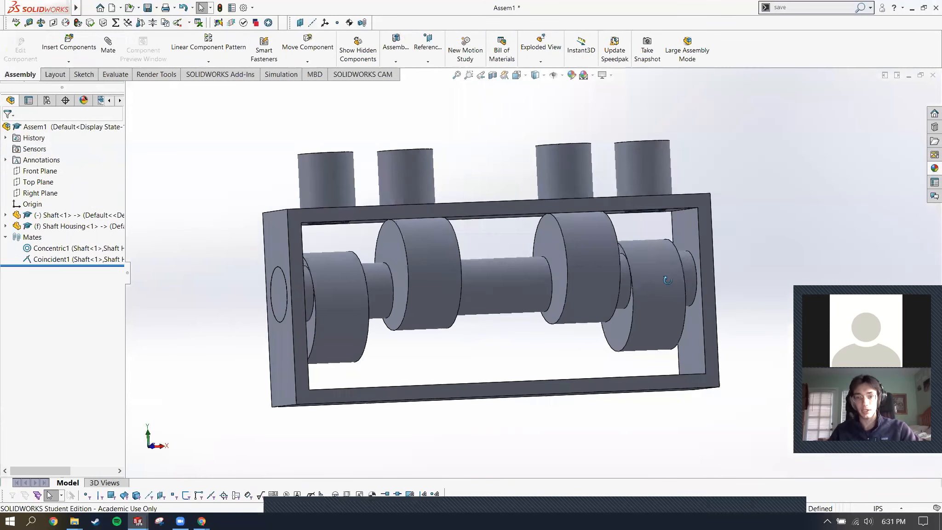
drag(549, 266, 409, 182)
scroll(549, 298, up, 4)
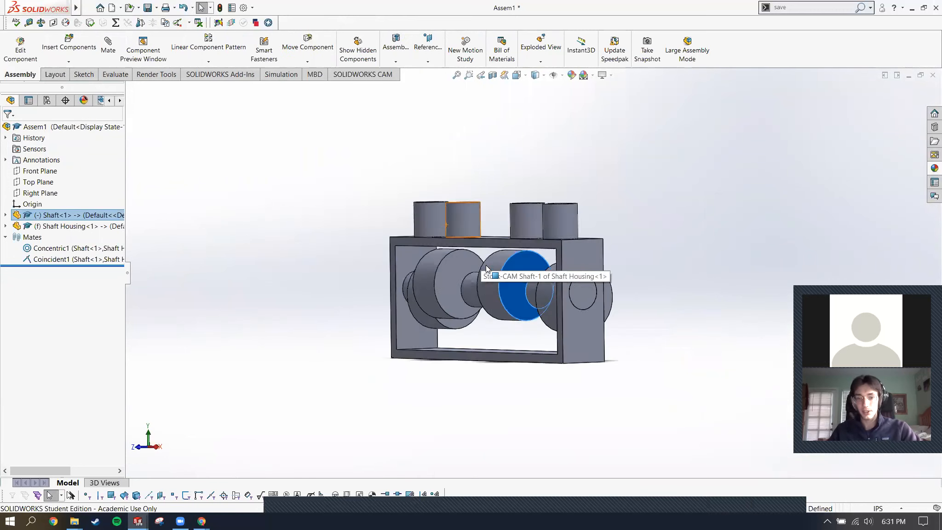
scroll(567, 275, down, 3)
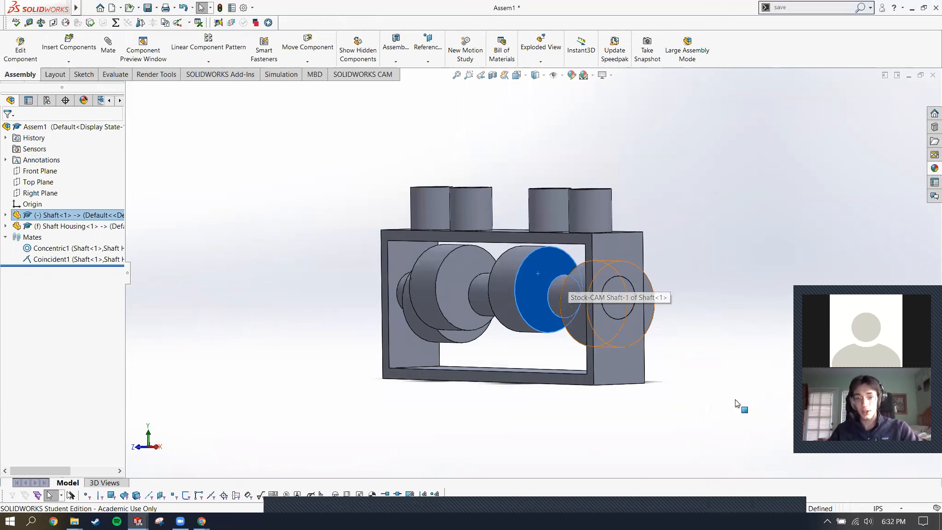
click(333, 135)
Use Move Component with Collision Detection between all components and Stop at collision to rotate the shaft until its cam lobes meet the housing.
click(307, 46)
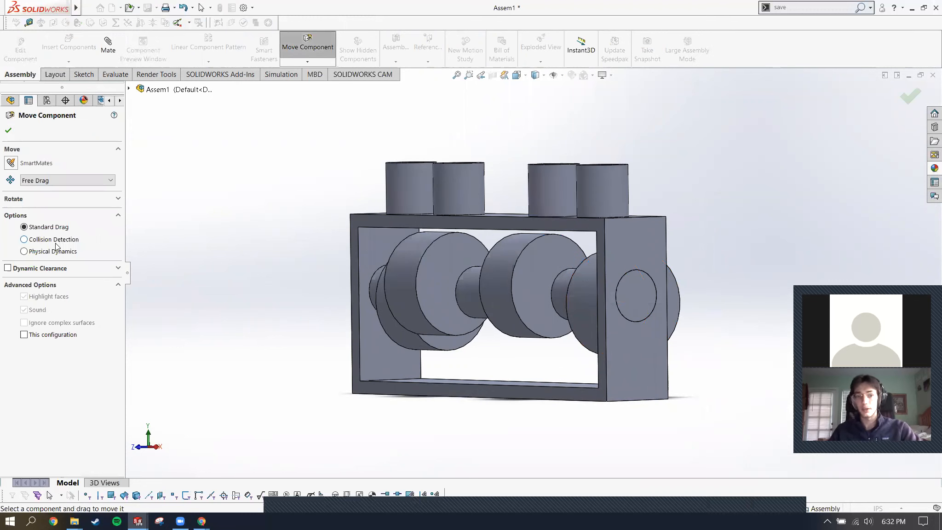
click(58, 244)
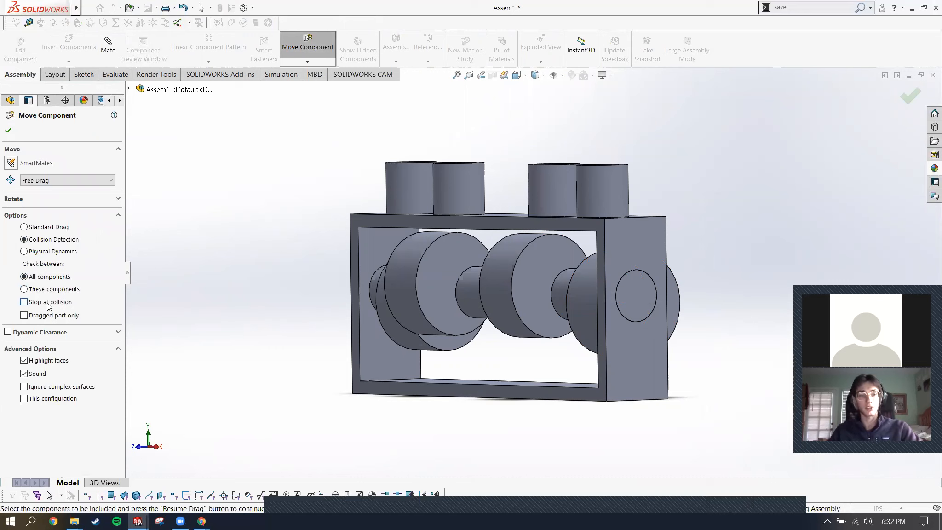
drag(541, 324, 522, 176)
drag(482, 252, 508, 185)
scroll(508, 184, down, 5)
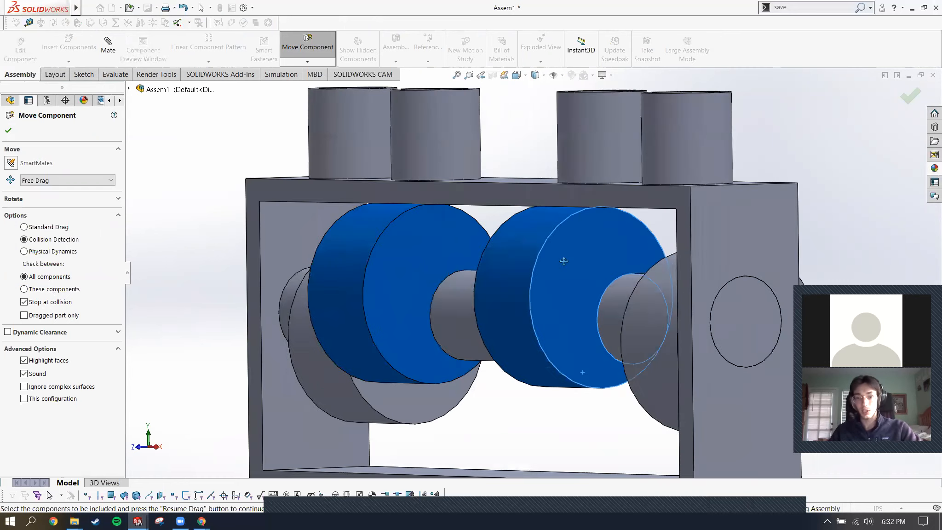
scroll(649, 152, up, 1)
scroll(674, 154, up, 6)
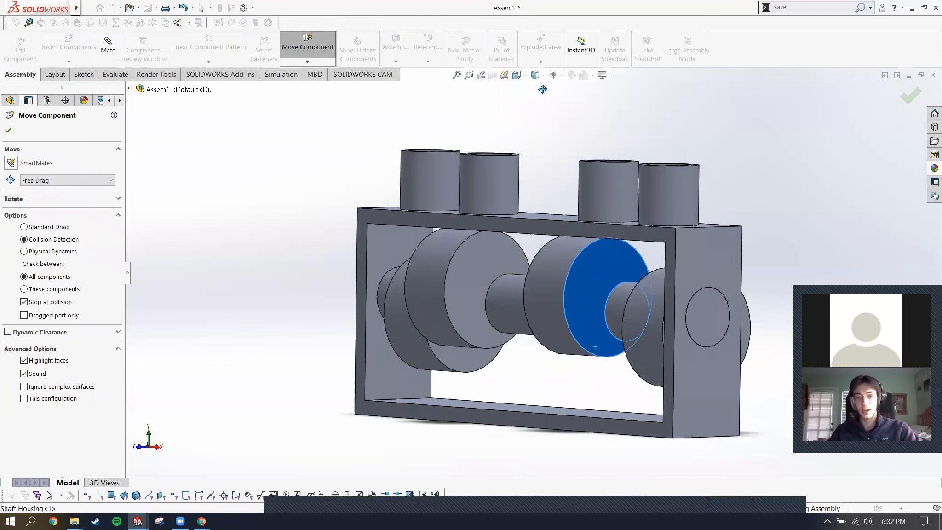
key(Escape)
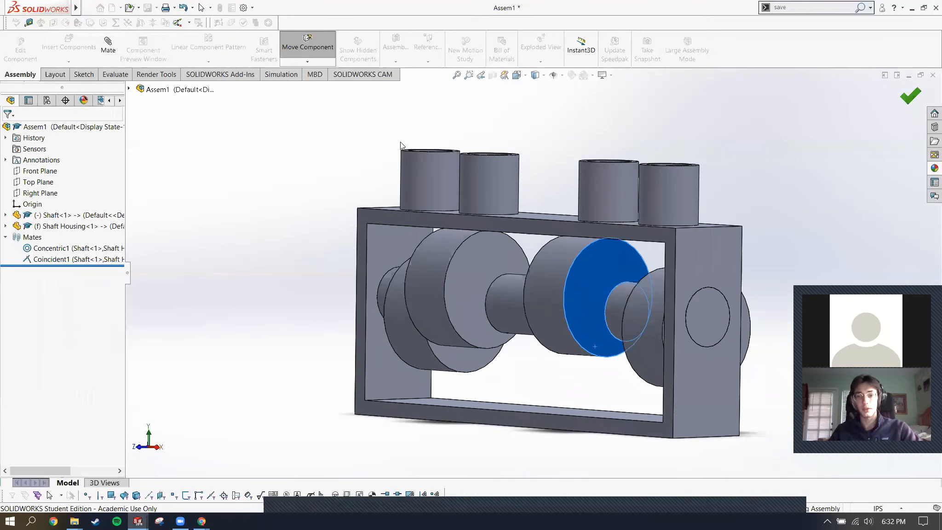
Create a planar section view of the assembly at the side face of the shaft's cam lobe near the housing end.
click(492, 74)
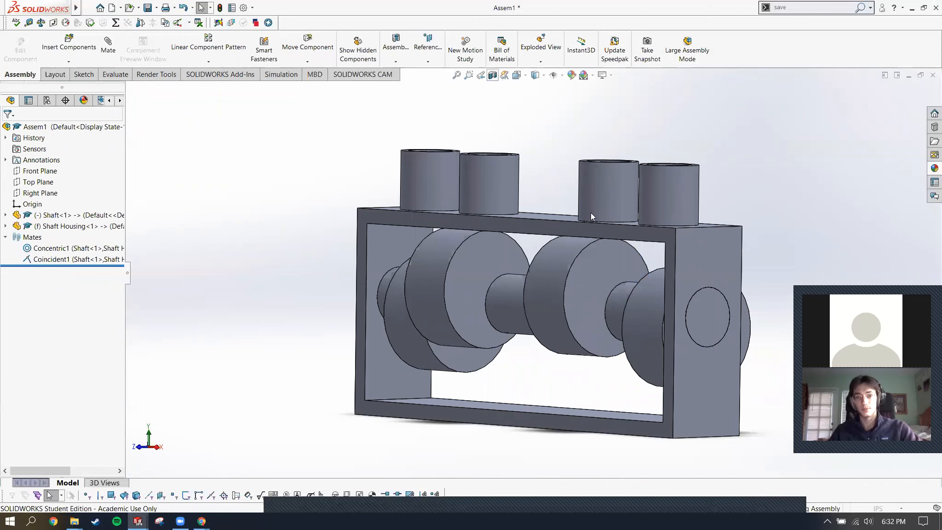
click(636, 269)
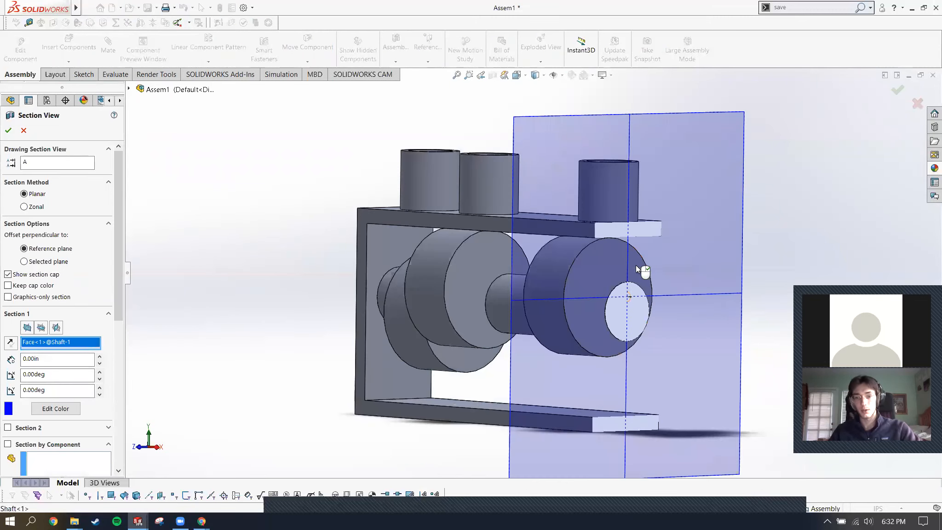
click(898, 90)
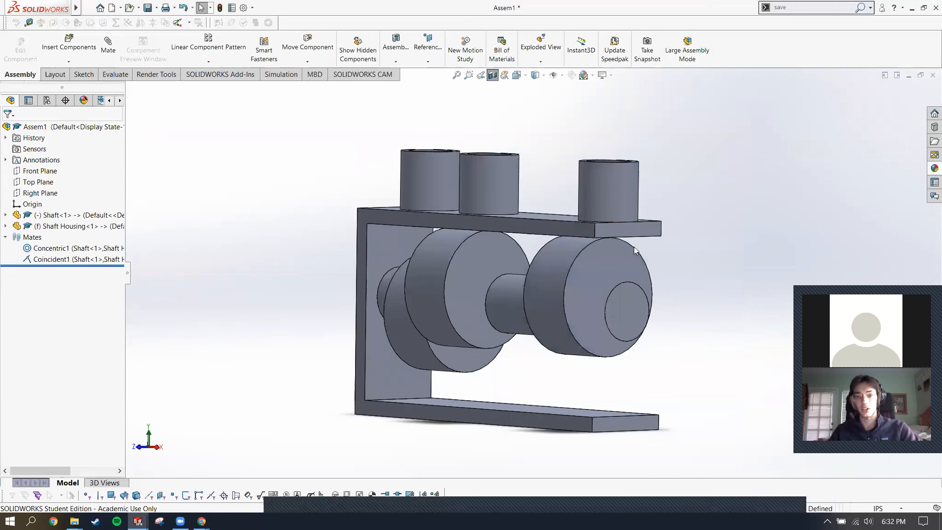
Examine the contact between the sectioned cam lobe and the housing's upper plate, and turn the section view off.
middle_drag(634, 246, 543, 225)
scroll(660, 249, down, 10)
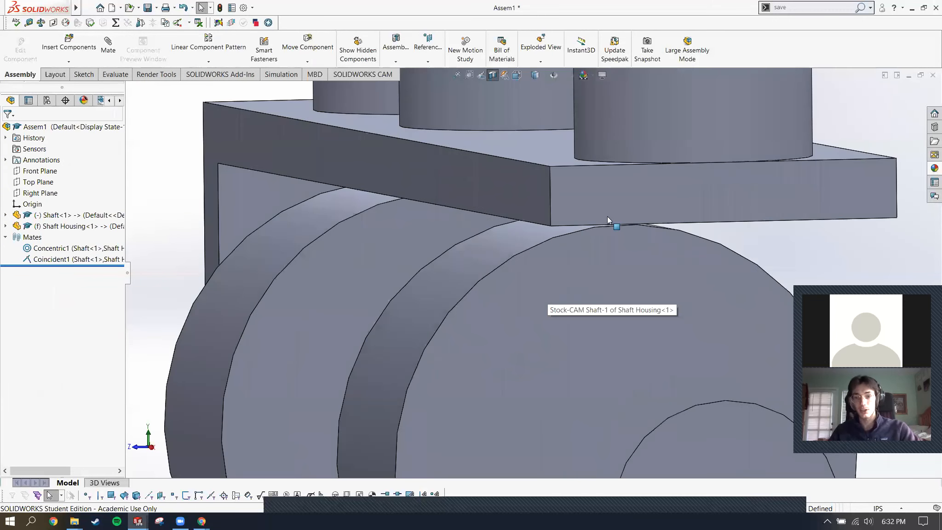
middle_drag(689, 188, 693, 178)
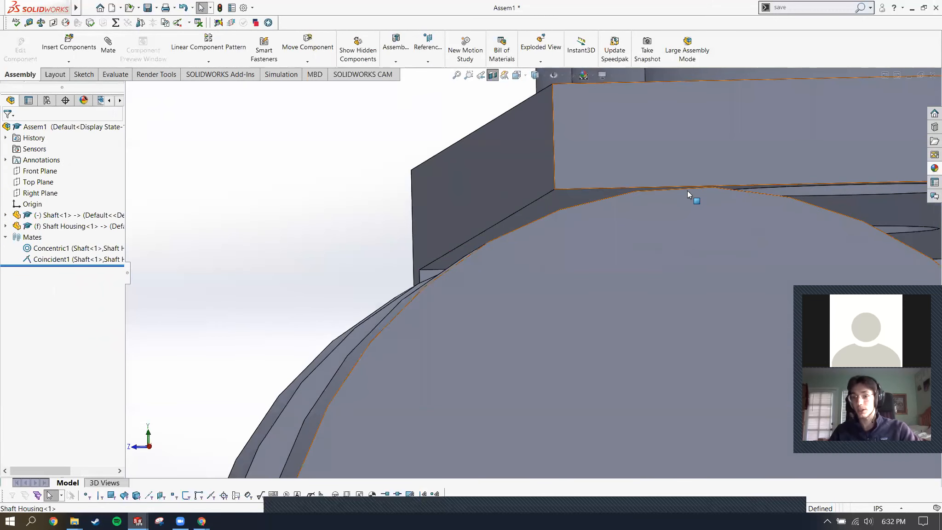
scroll(686, 190, up, 4)
scroll(487, 239, up, 6)
middle_drag(487, 242, 499, 257)
click(492, 75)
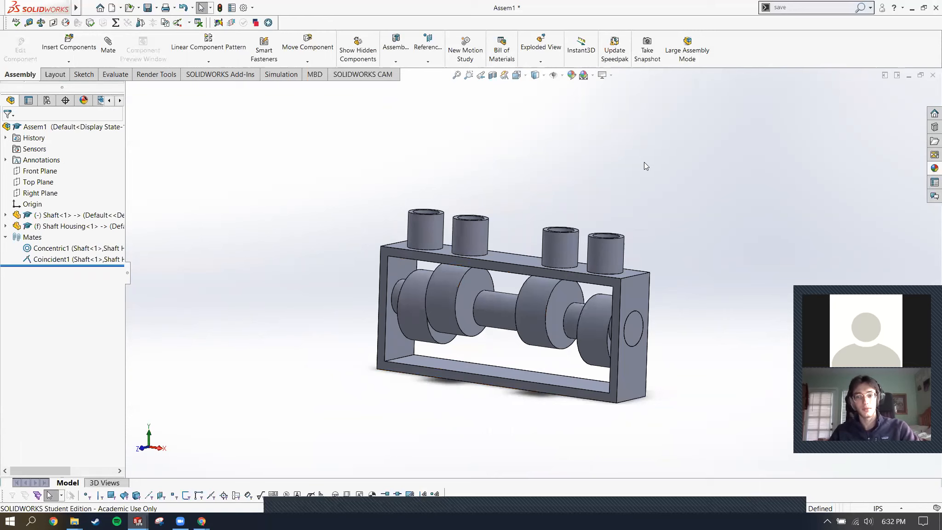
Switch to the presentation, advance to the "Assemblies - Time saving" slide, and return to the SOLIDWORKS assembly.
key(alt+Tab)
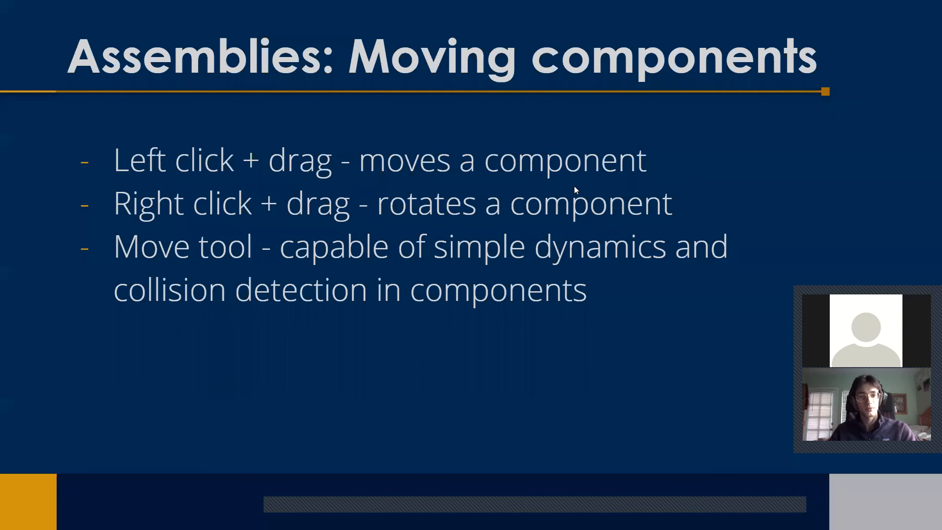
key(Right)
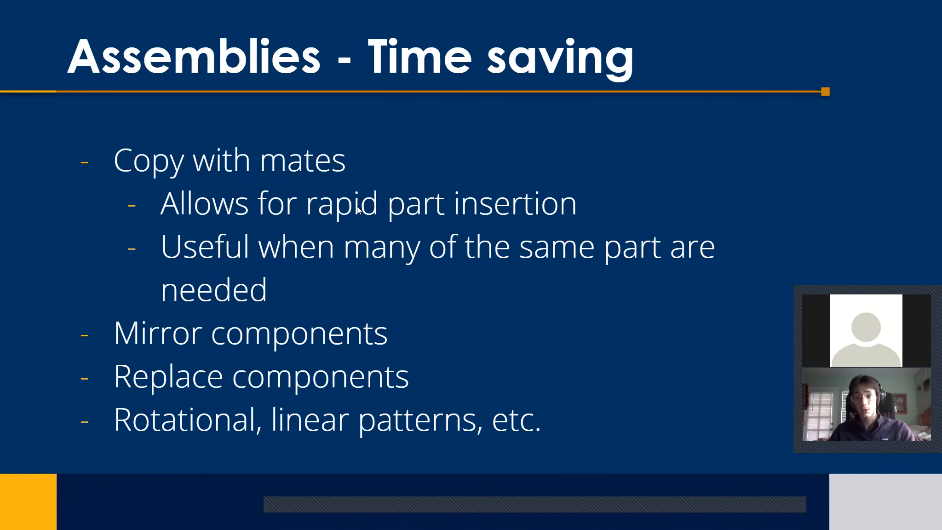
key(alt+Tab)
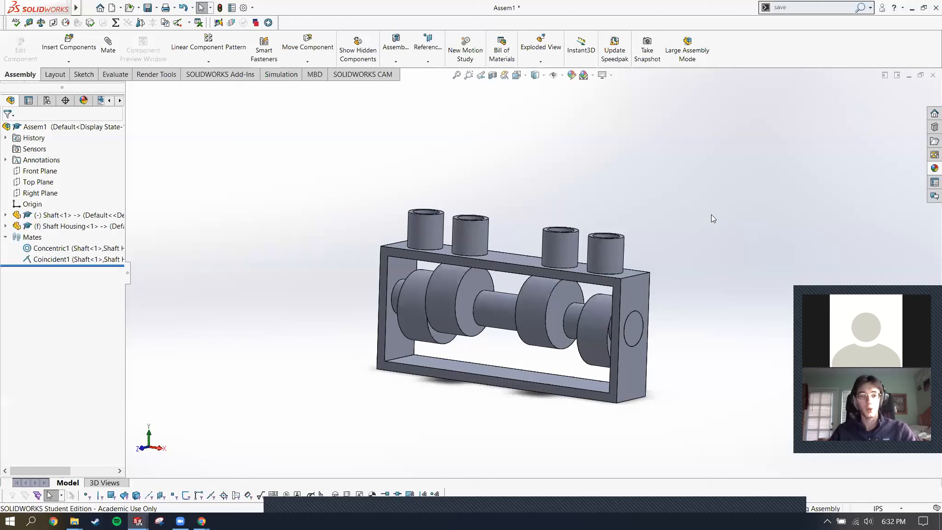
Insert the Follower part into the assembly and place it at the guide tube on the end of the housing.
scroll(508, 307, down, 2)
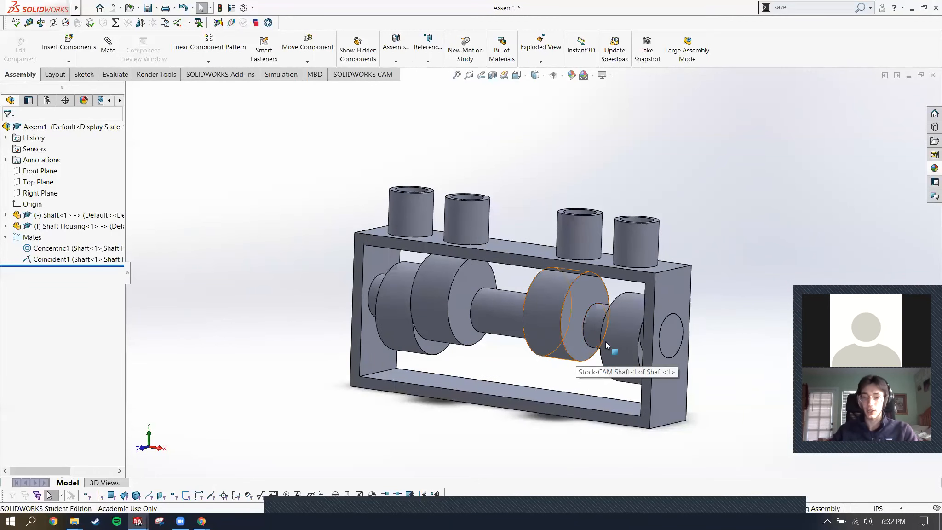
middle_drag(705, 306, 616, 314)
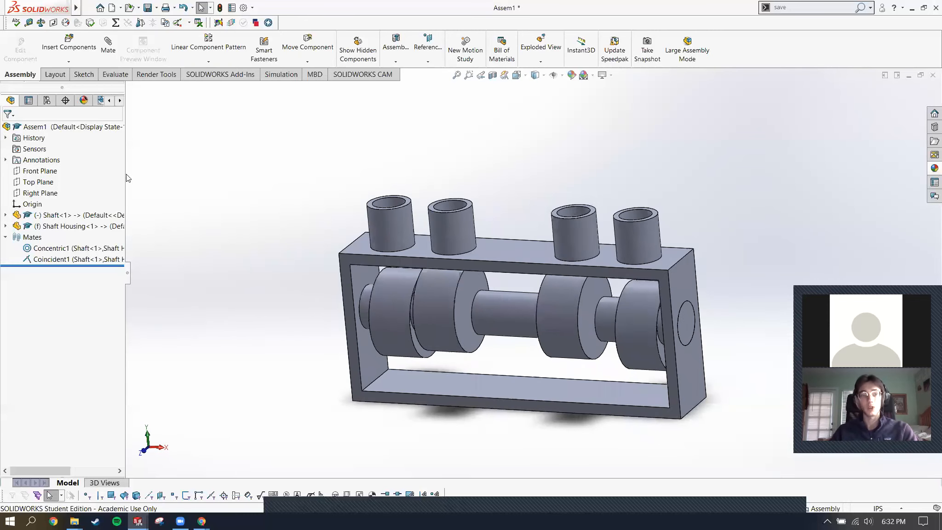
click(69, 46)
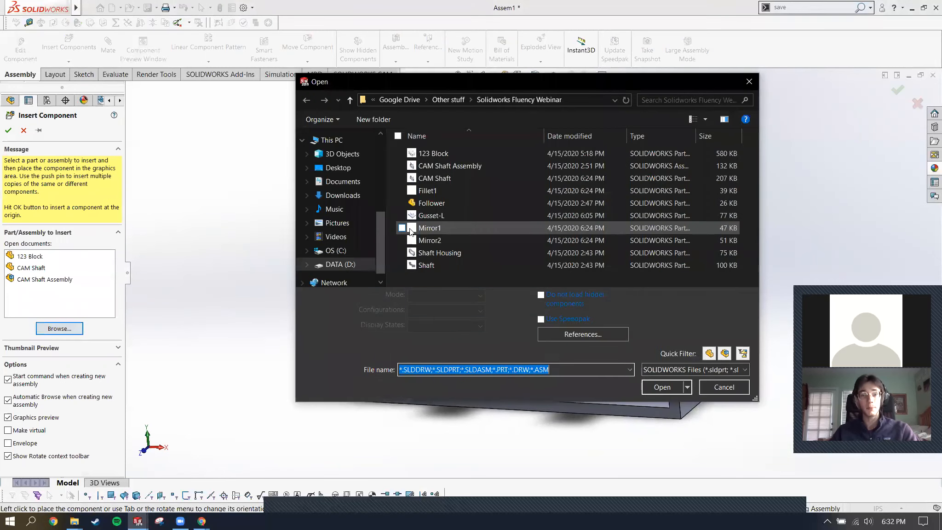
double_click(428, 206)
scroll(639, 198, down, 2)
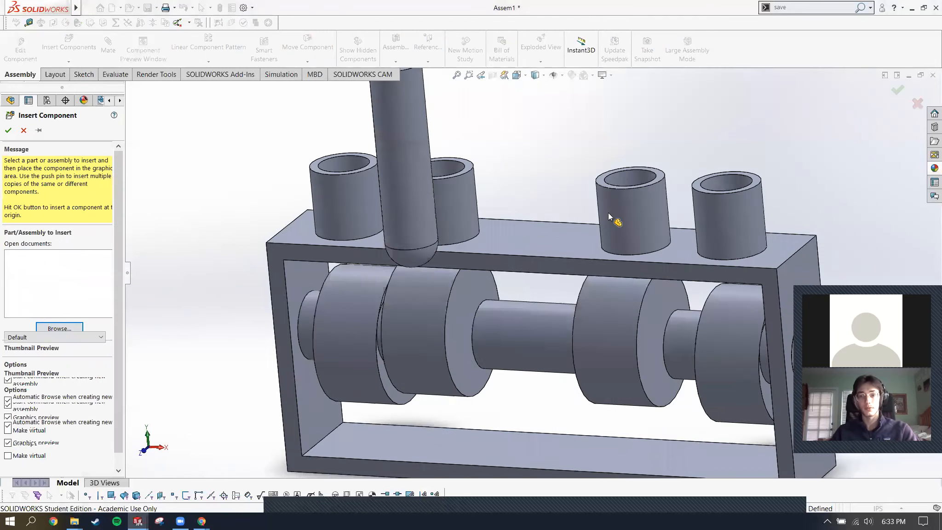
scroll(643, 221, up, 4)
scroll(653, 239, down, 4)
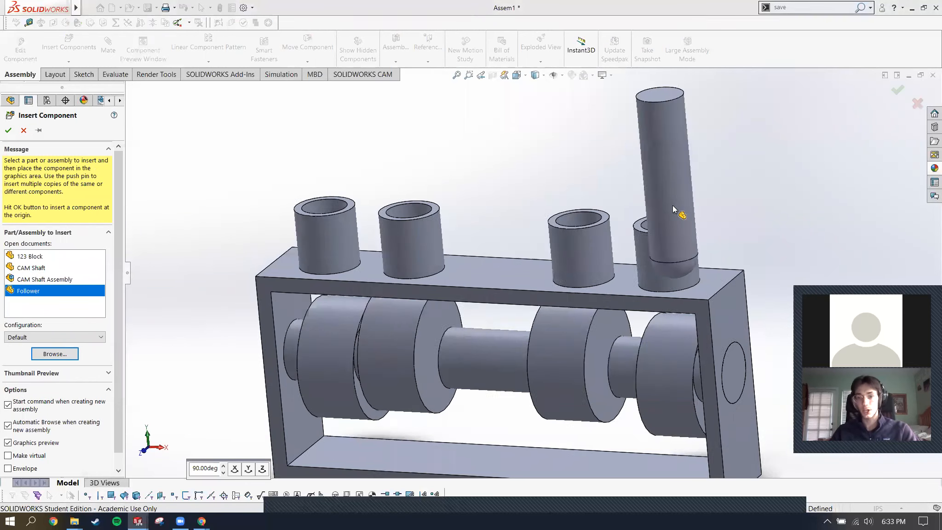
click(684, 246)
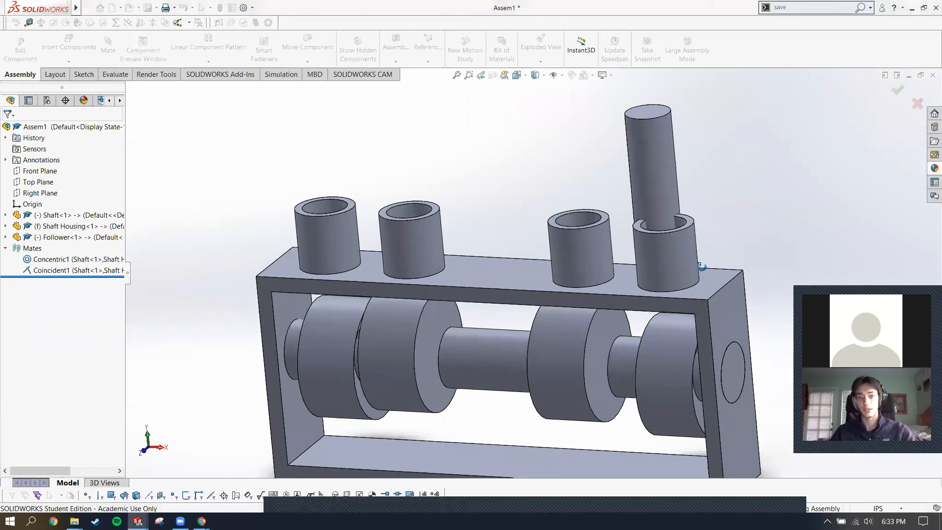
Add a concentric mate between the follower's cylindrical face and the bore of the end guide tube.
scroll(701, 266, up, 3)
middle_drag(701, 265, 514, 261)
scroll(538, 241, down, 4)
click(553, 229)
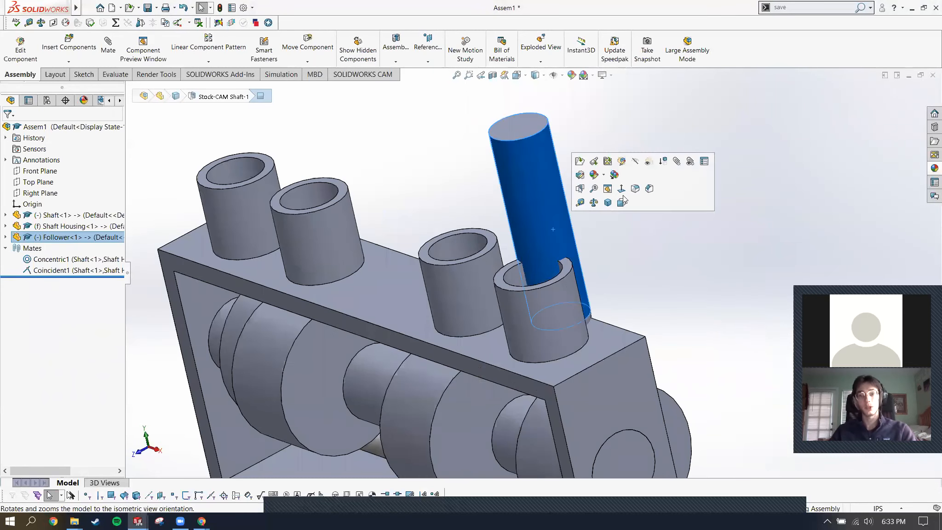
key(m)
click(516, 279)
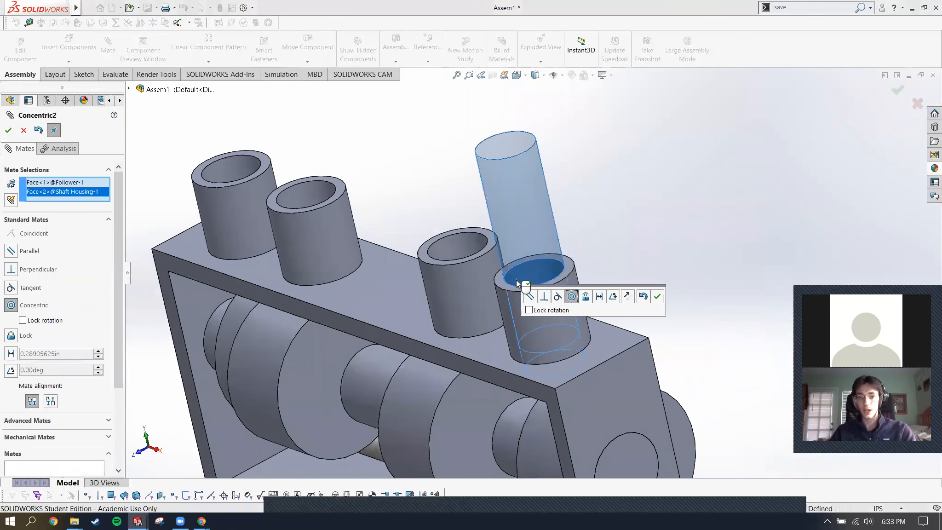
key(Return)
middle_drag(578, 330, 535, 342)
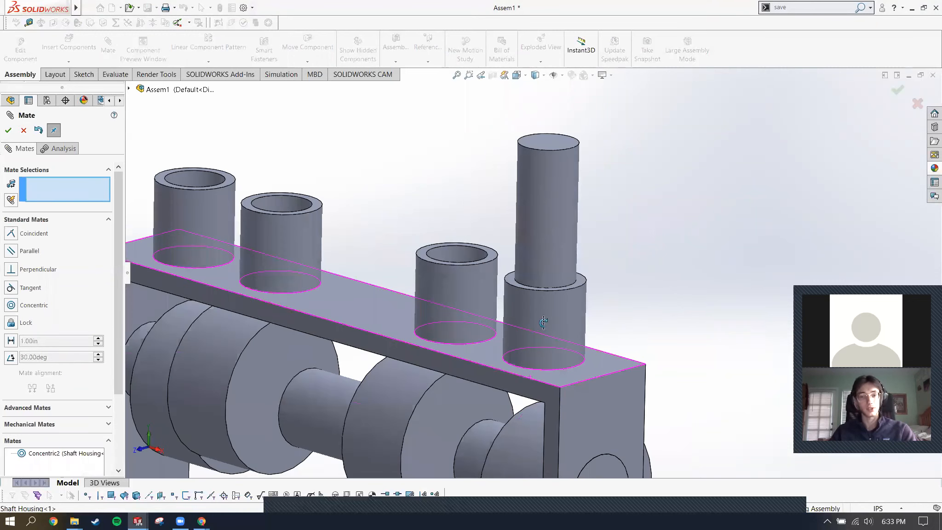
click(10, 131)
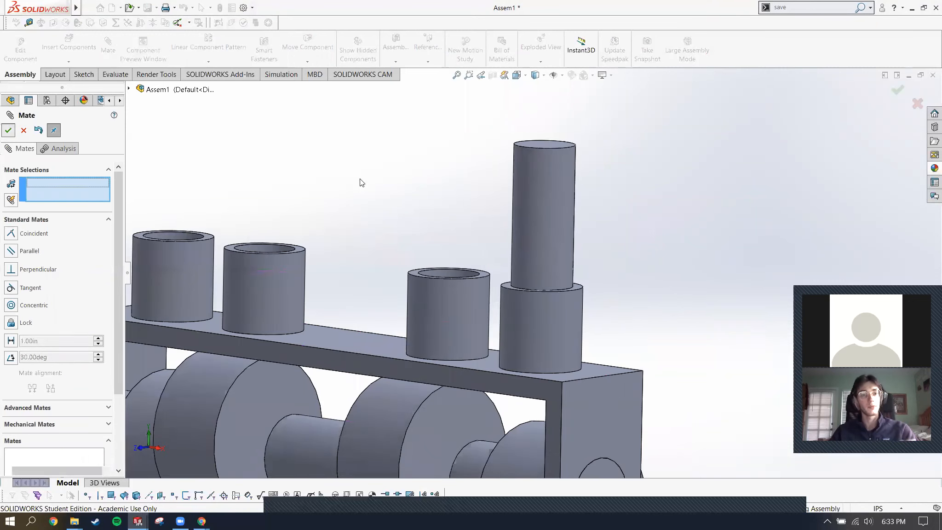
Start Copy with Mates on the follower and place a copy concentric with the bore of the neighbouring guide tube.
scroll(503, 297, up, 3)
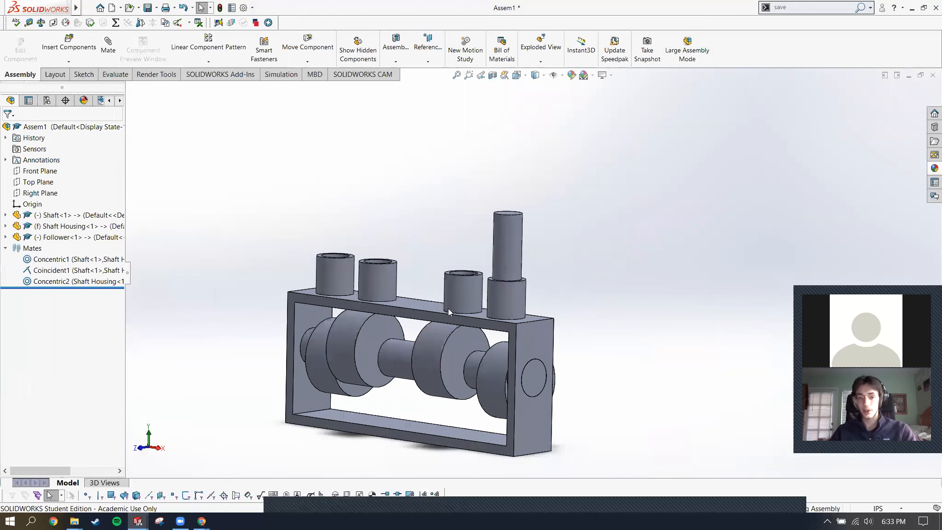
scroll(448, 308, down, 2)
scroll(538, 261, up, 2)
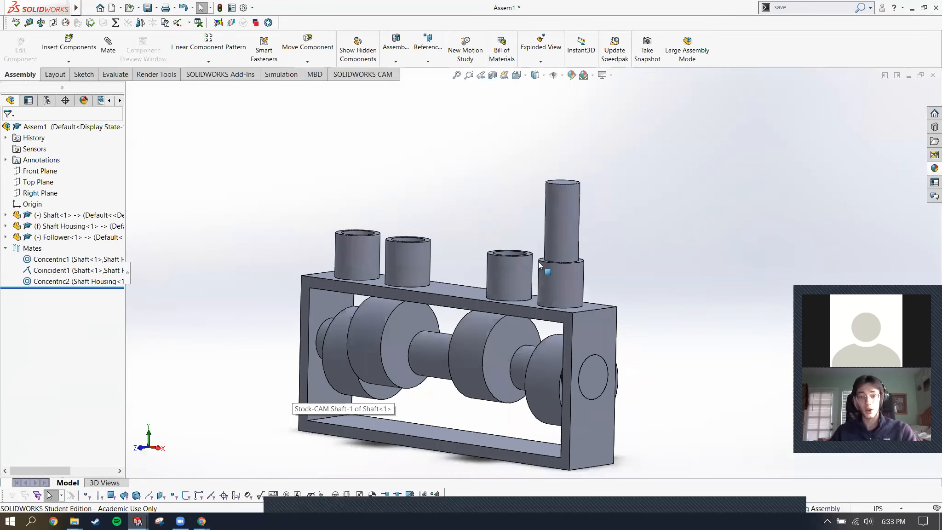
right_click(553, 230)
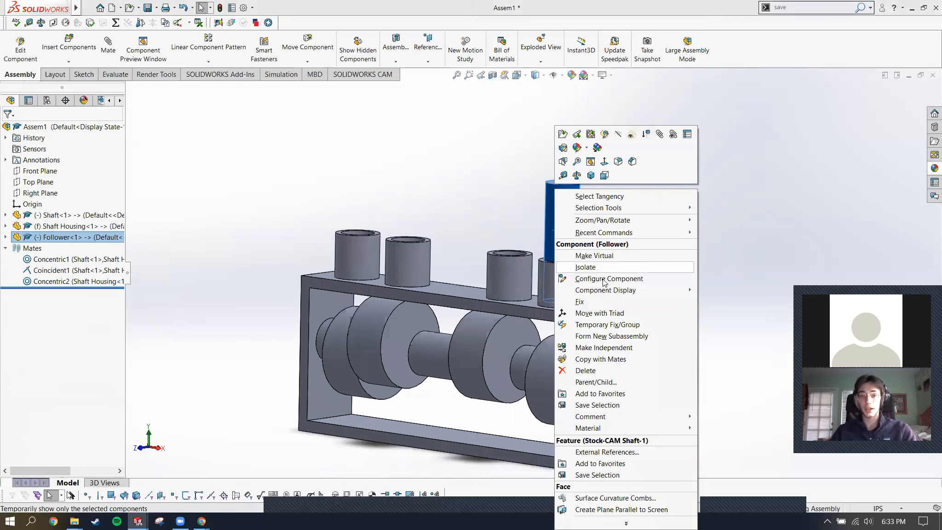
click(610, 359)
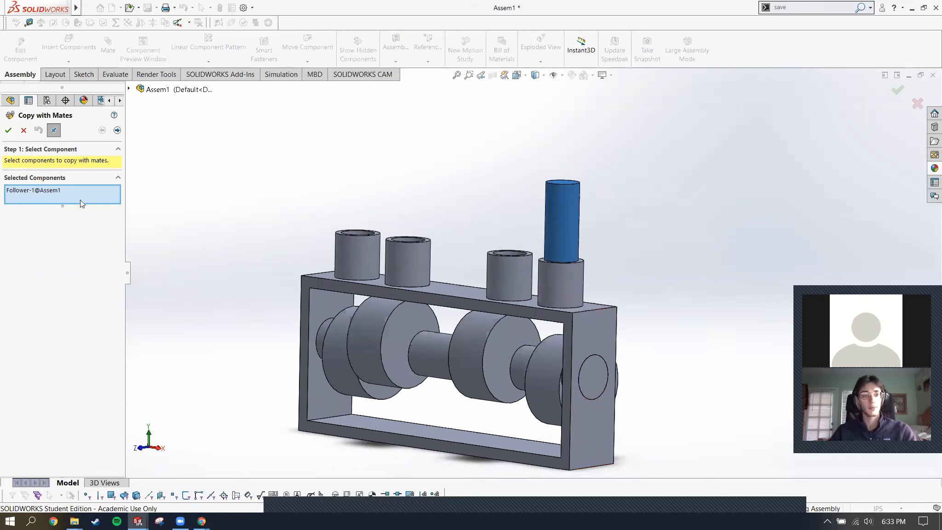
click(117, 130)
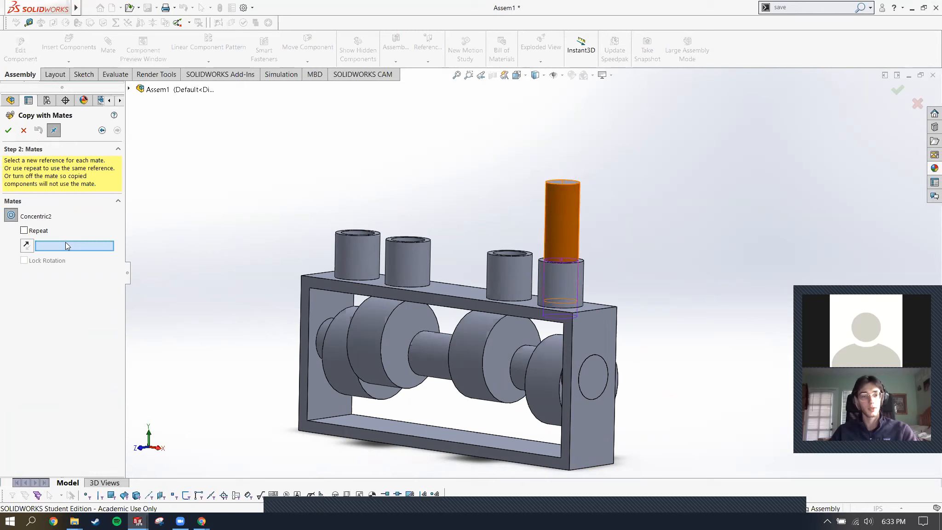
scroll(473, 275, down, 5)
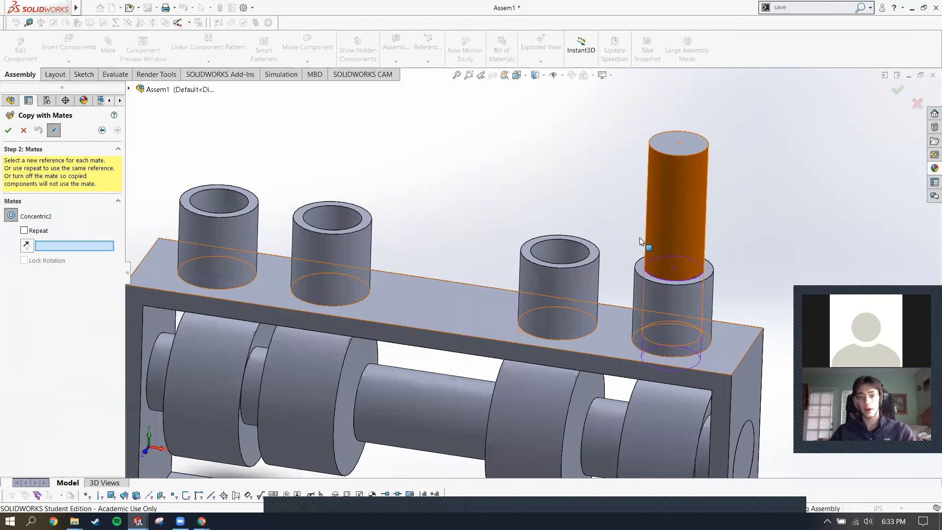
scroll(640, 239, down, 3)
click(641, 240)
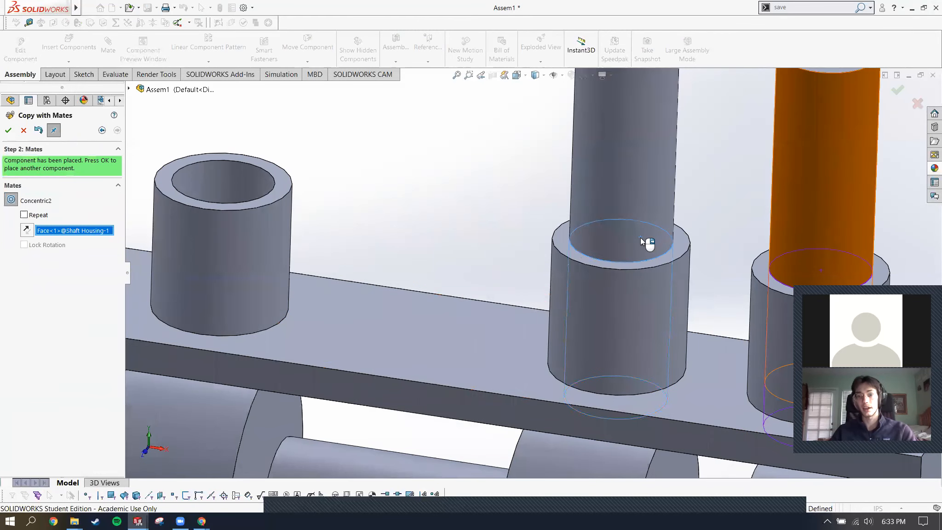
Place follower copies in the bores of the two remaining guide tubes and close Copy with Mates.
click(222, 186)
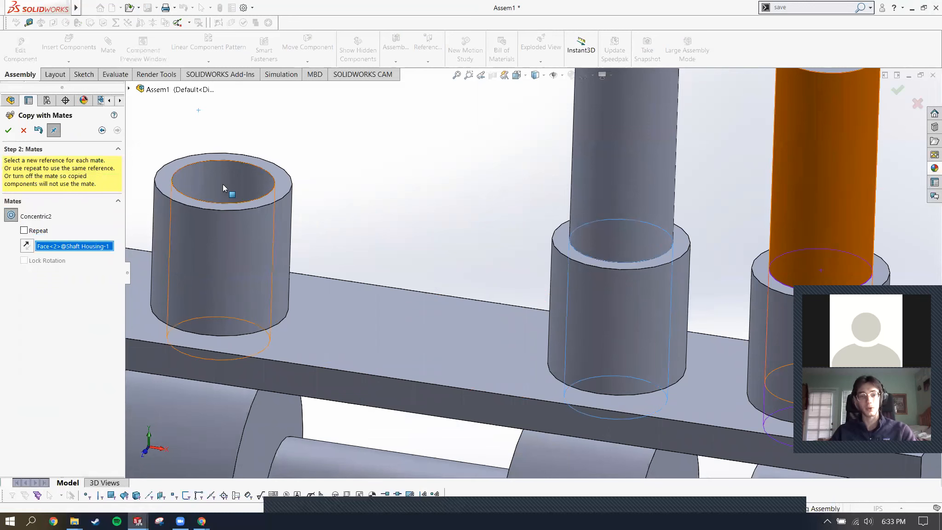
scroll(272, 266, up, 6)
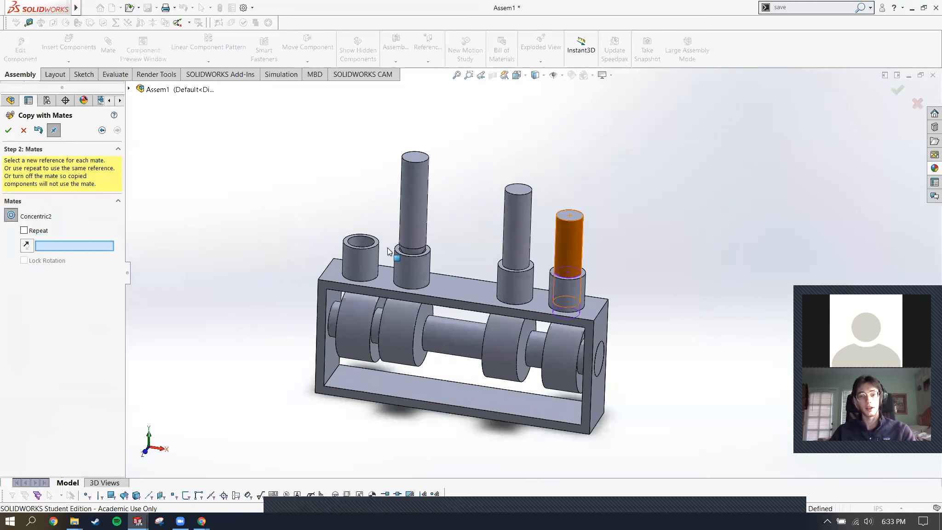
scroll(354, 236, down, 2)
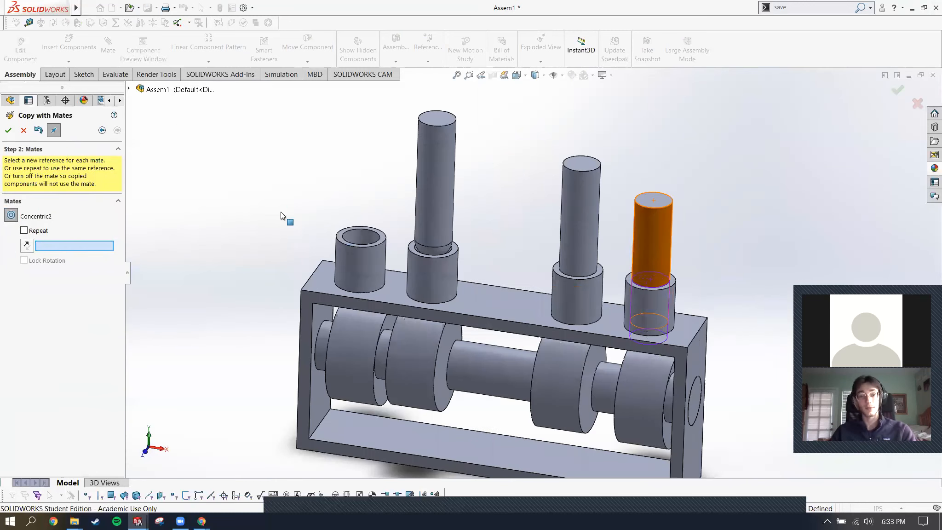
scroll(281, 214, down, 2)
scroll(529, 340, up, 6)
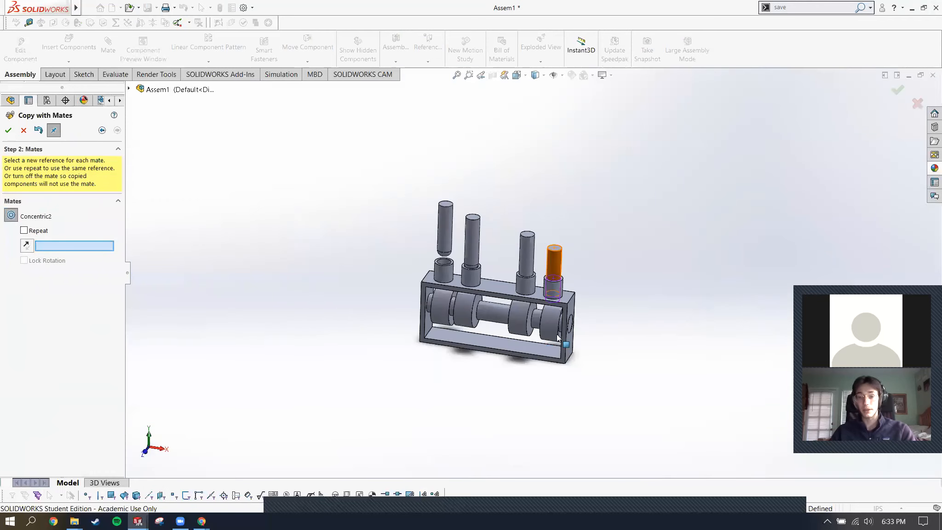
scroll(691, 287, down, 2)
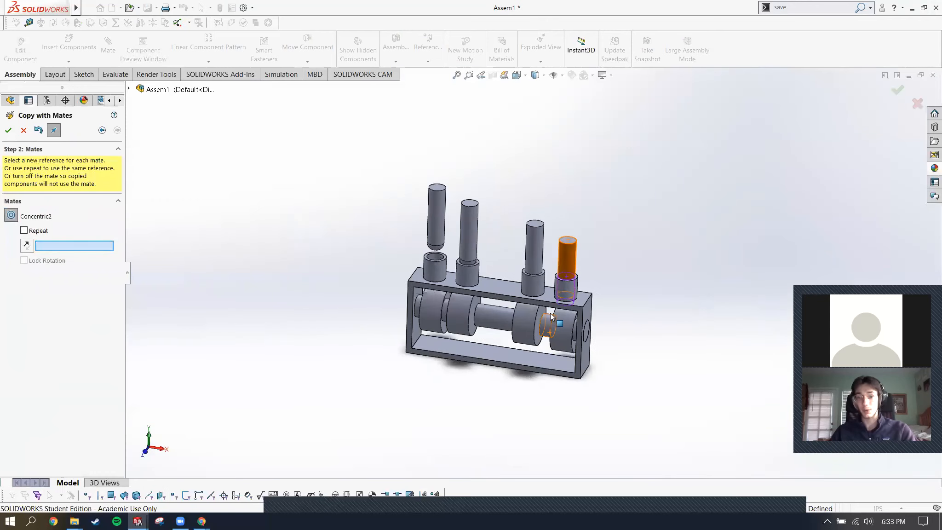
click(902, 94)
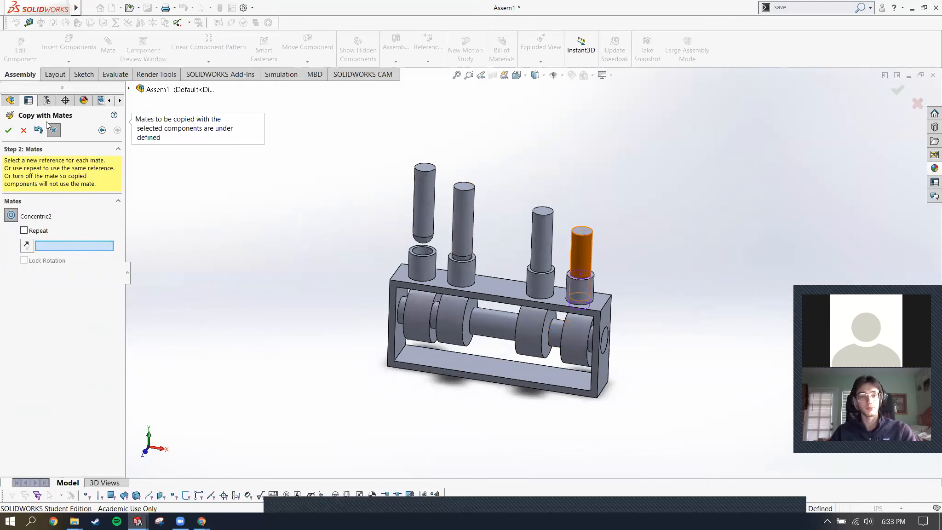
click(22, 130)
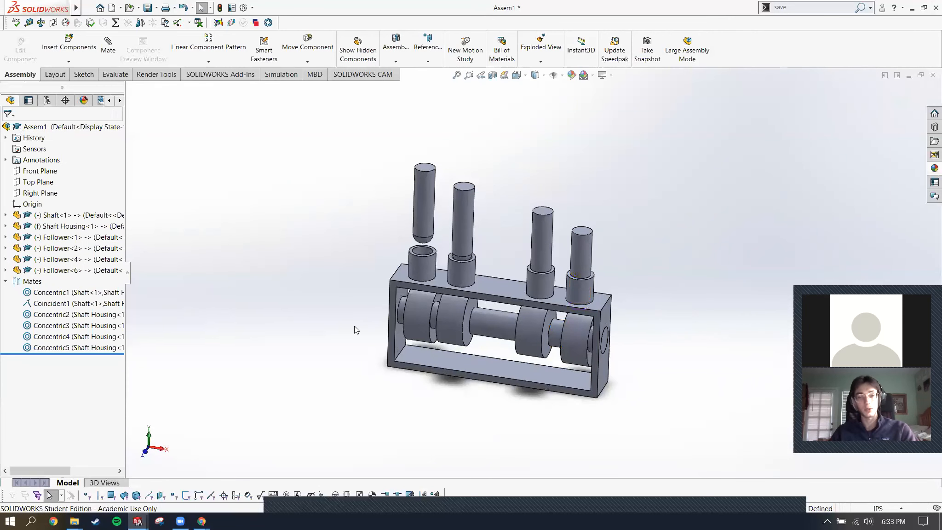
Slide the follower at the far end of the housing down through its guide tube toward its cam, using the front view.
scroll(457, 315, up, 1)
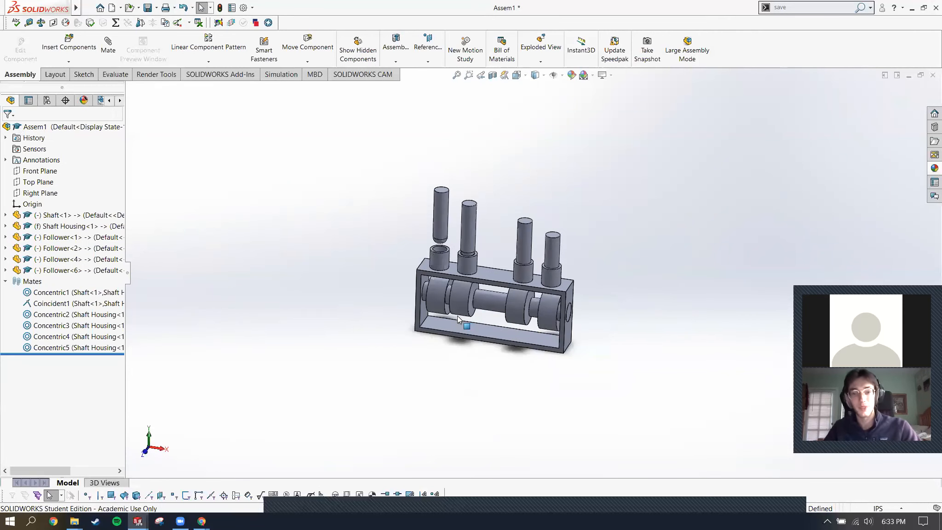
scroll(504, 246, down, 2)
scroll(504, 245, down, 4)
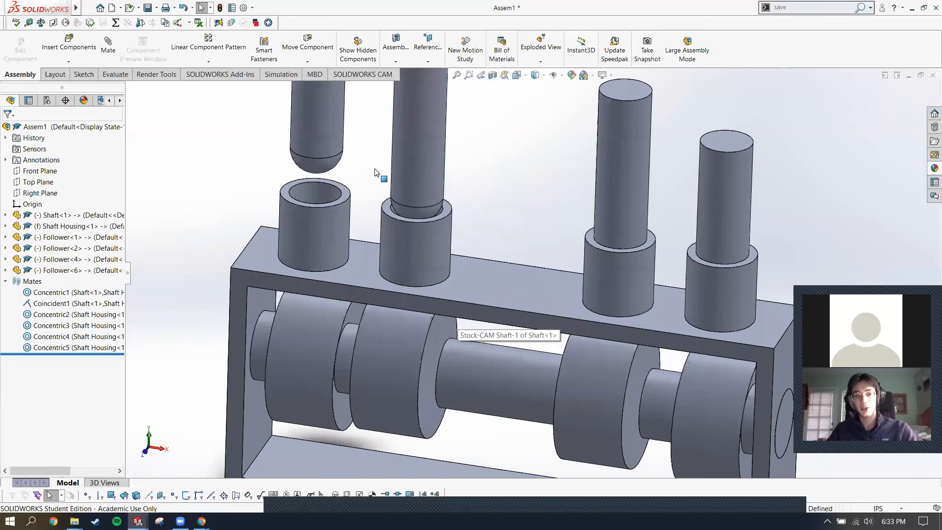
scroll(375, 168, up, 3)
click(375, 168)
drag(381, 418, 372, 356)
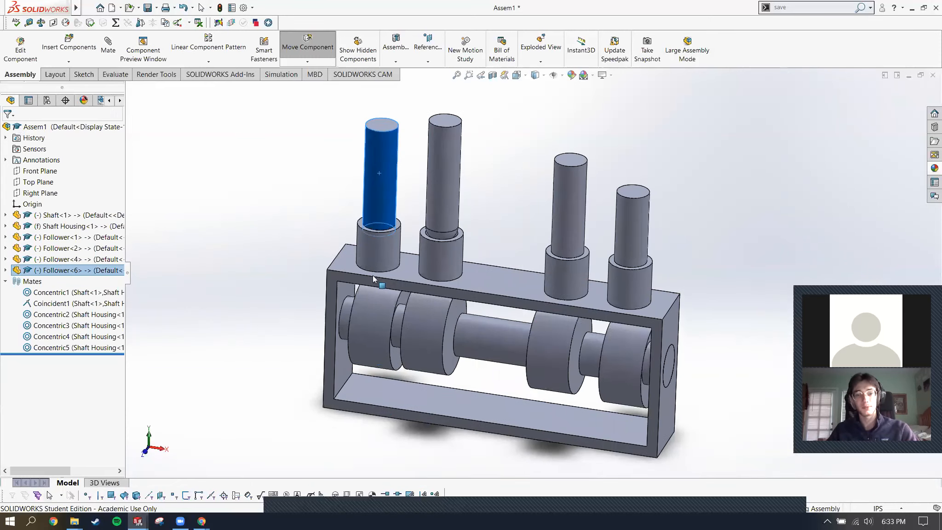
drag(386, 151, 364, 359)
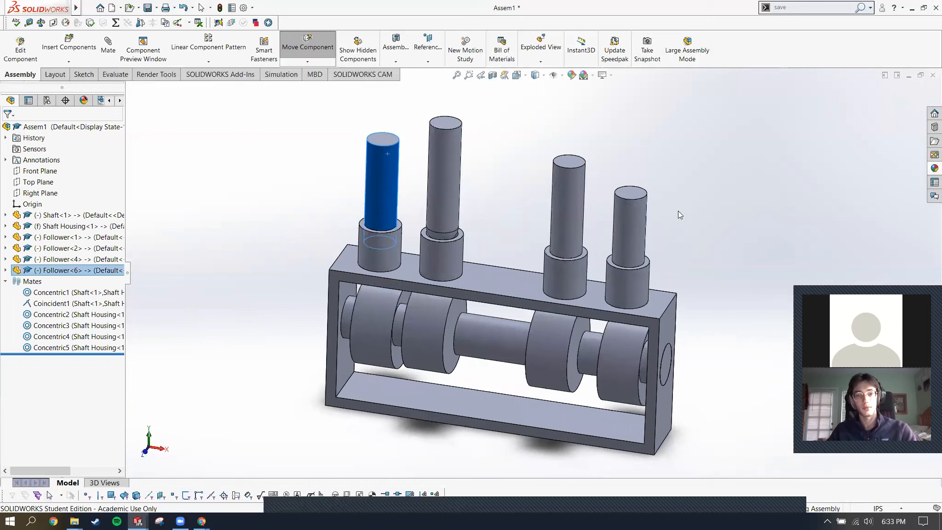
key(ctrl+1)
drag(393, 169, 409, 251)
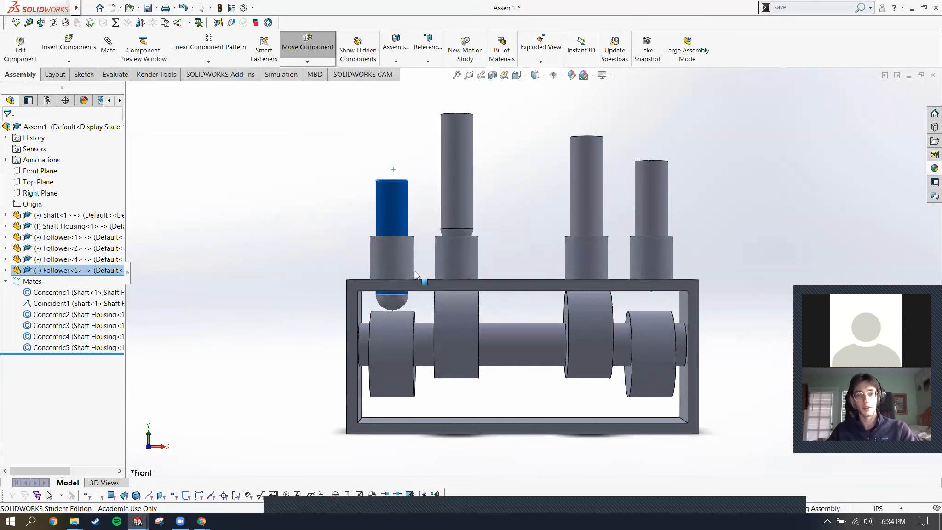
Raise the second follower out of its guide tube and turn off the perspective display.
drag(457, 200, 460, 161)
click(602, 75)
click(639, 111)
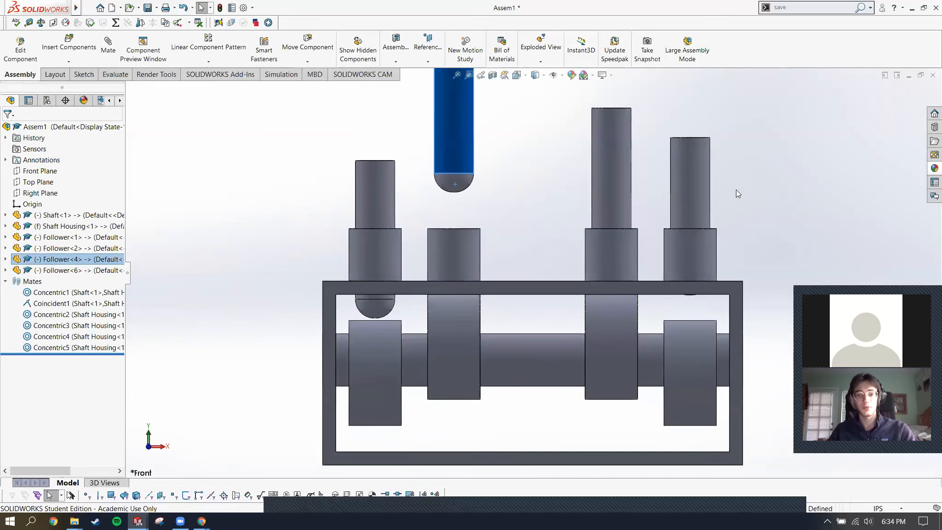
click(735, 190)
scroll(513, 145, up, 2)
drag(478, 188, 479, 228)
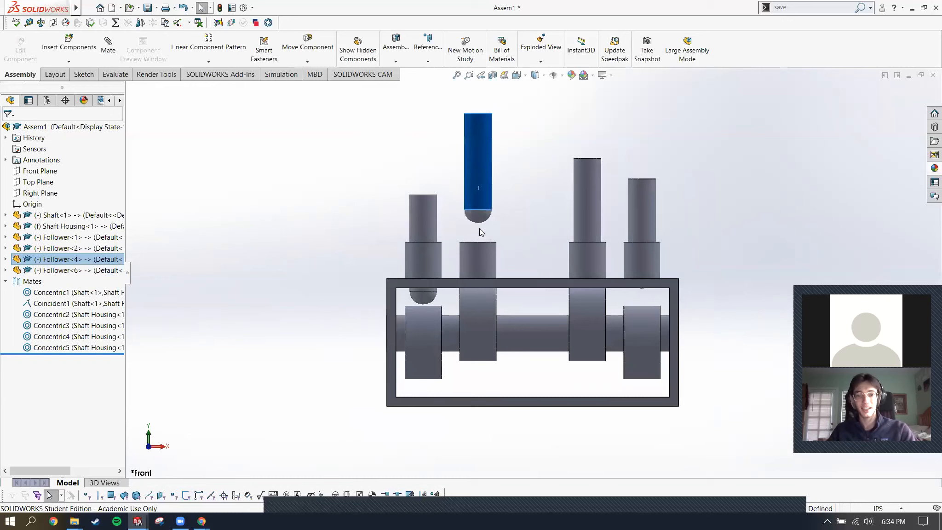
Rotate the cam shaft inside the housing so its lobes turn, leaving no component selected.
drag(590, 345, 490, 292)
scroll(526, 298, down, 2)
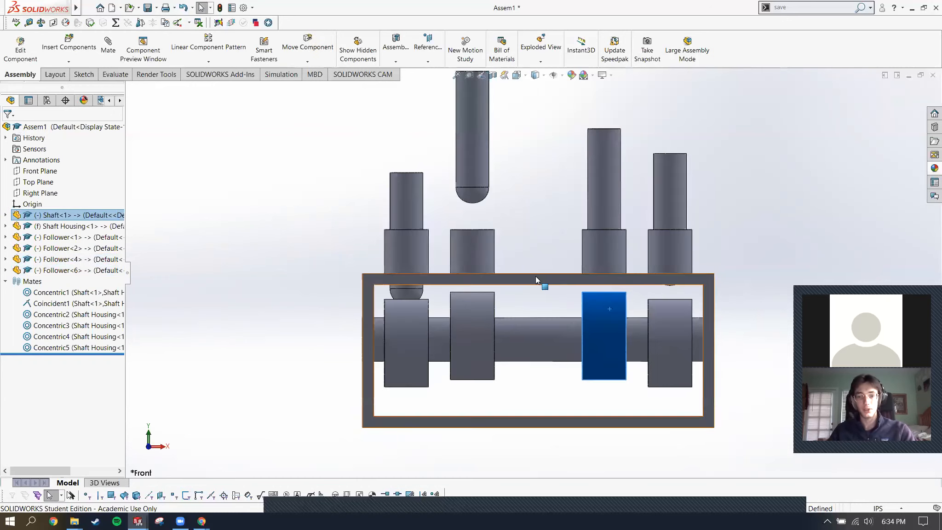
click(536, 278)
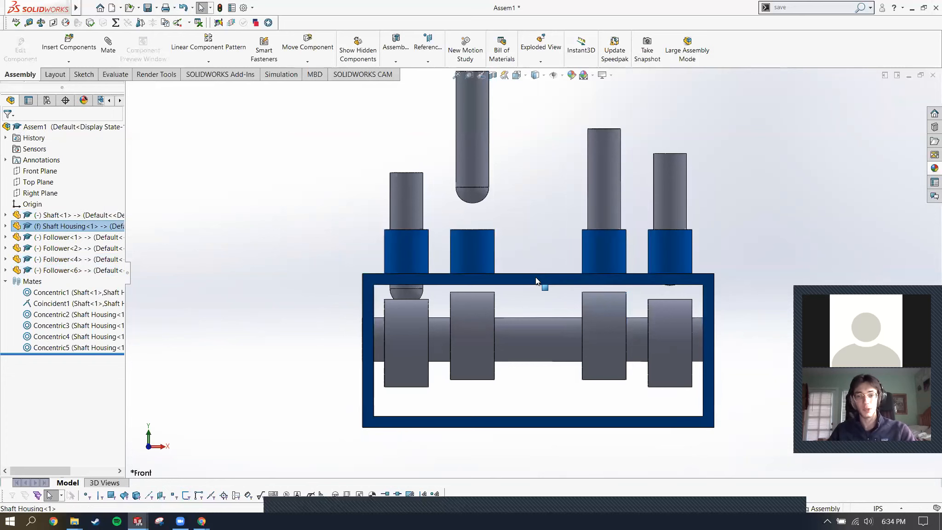
right_click(536, 277)
key(Escape)
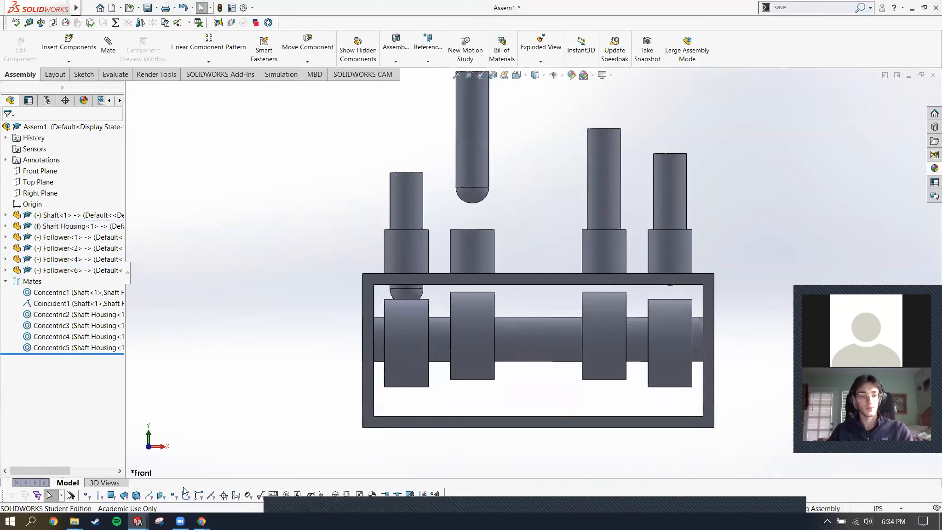
In the CAM Shaft part, set the height from the shaft axis to the housing's upper edge to 1 in and return to Assem1.
mouse_move(143, 519)
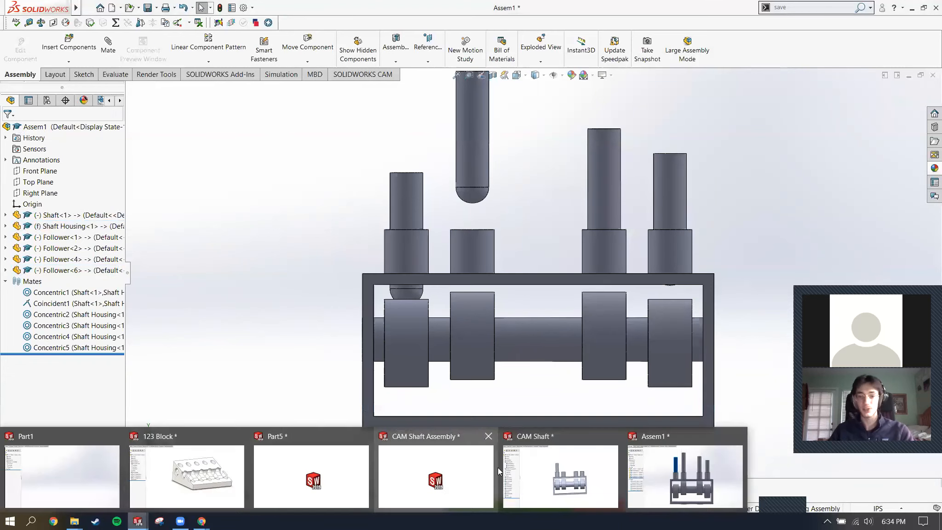
click(598, 474)
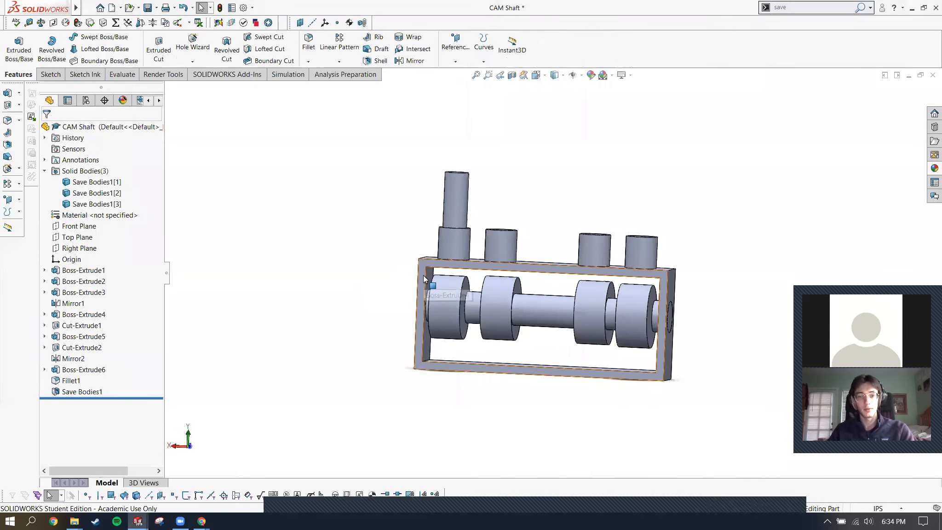
click(422, 275)
double_click(407, 283)
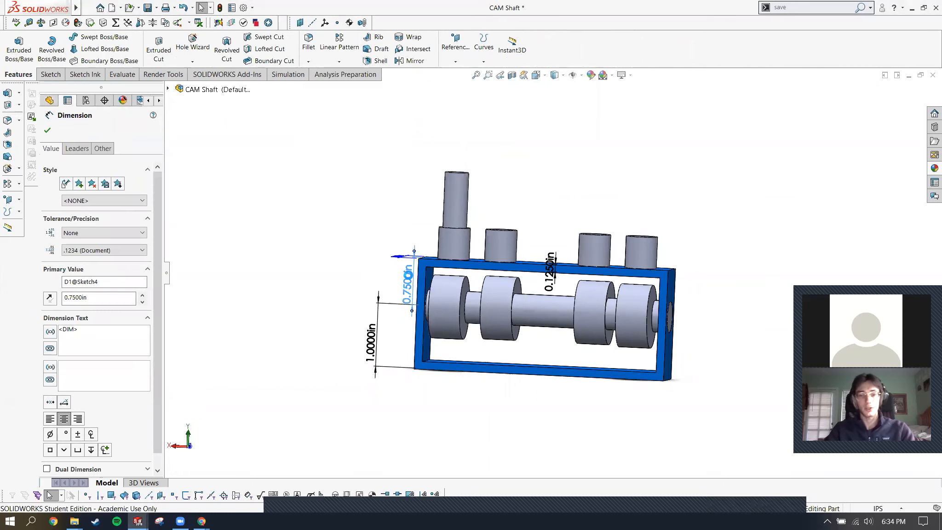
text(1)
key(Return)
click(508, 200)
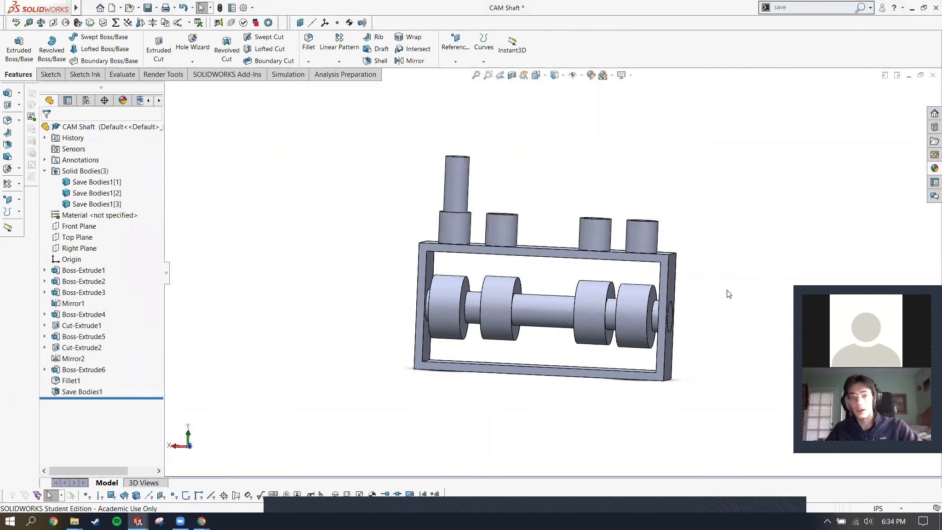
key(alt+Tab)
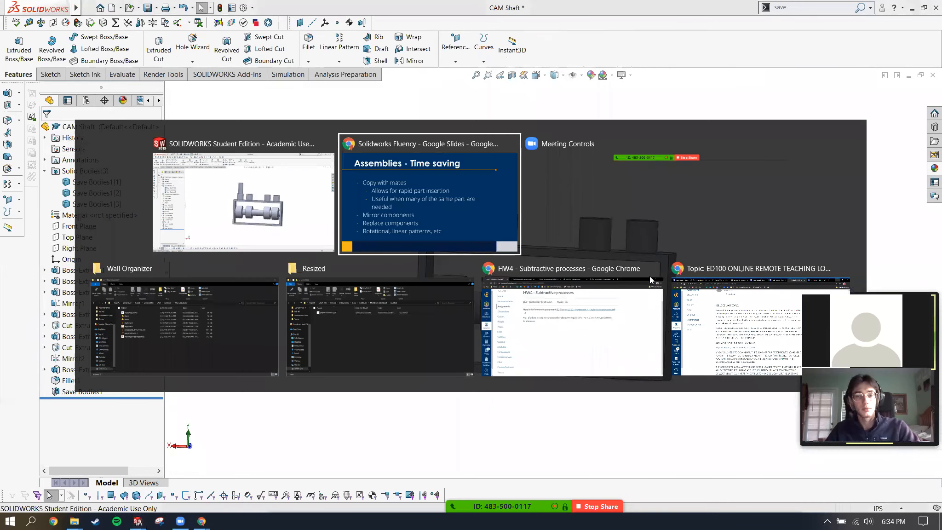
key(Escape)
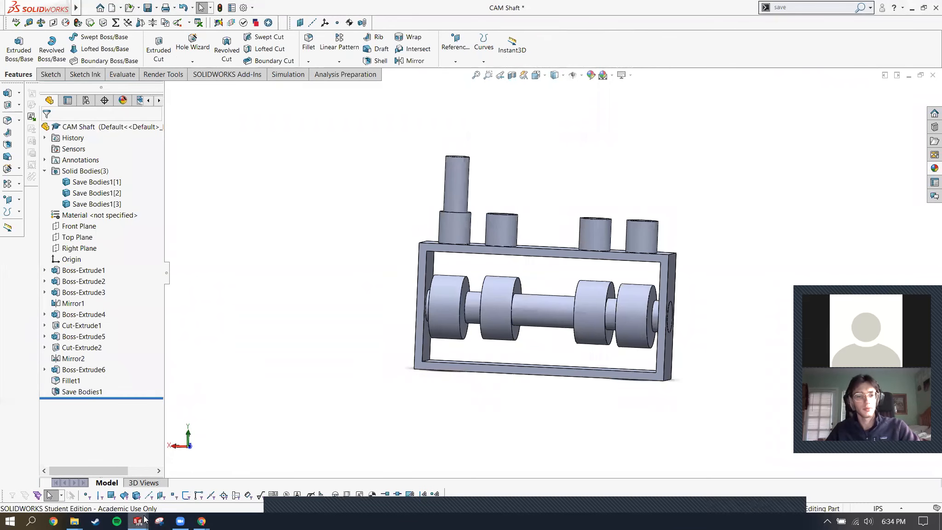
key(ctrl+Tab)
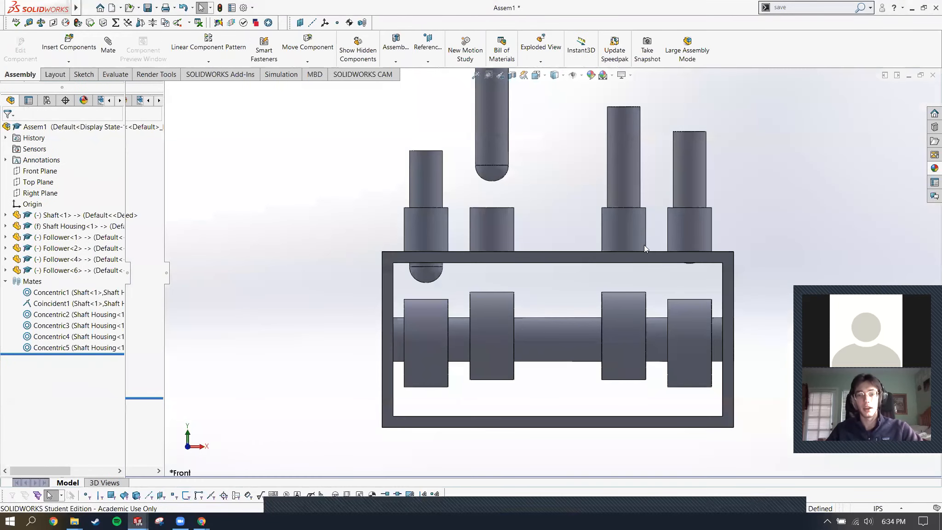
Lower the four followers through their guide tubes so their rounded tips sit inside the housing above the cams.
drag(392, 146, 393, 317)
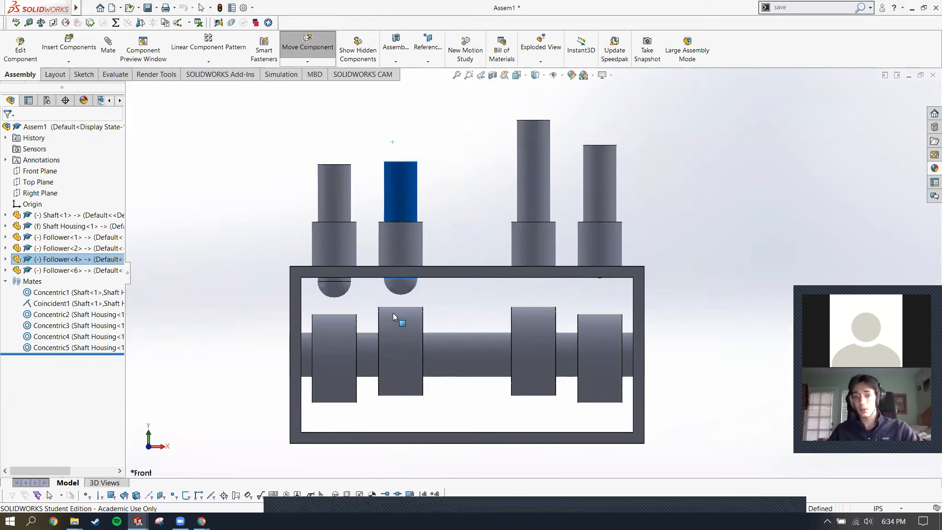
drag(521, 183, 518, 265)
drag(602, 225, 598, 253)
click(337, 206)
drag(338, 206, 337, 213)
click(699, 229)
Fine-tune the followers' heights in an angled view so each rounded tip sits closer to its cam lobe.
middle_drag(626, 244, 597, 248)
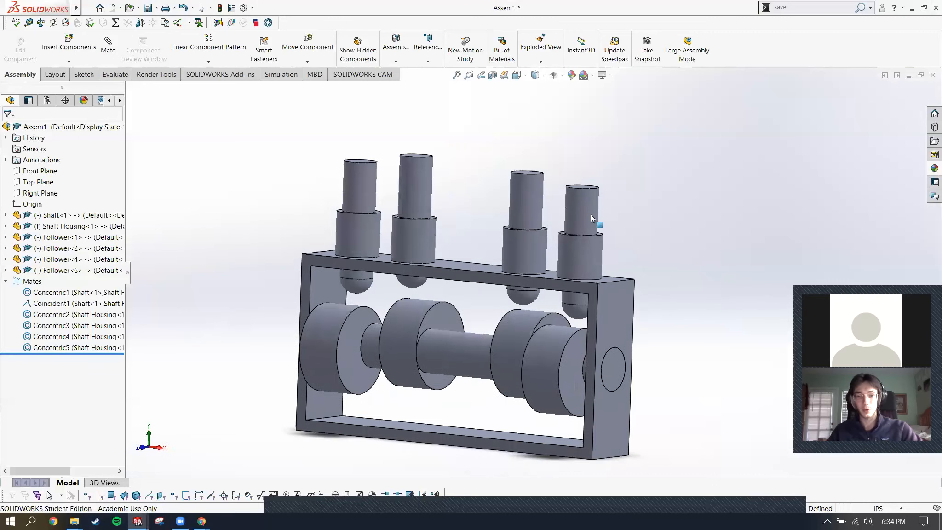
middle_drag(590, 215, 596, 213)
drag(596, 213, 595, 221)
drag(520, 196, 519, 202)
drag(402, 207, 352, 214)
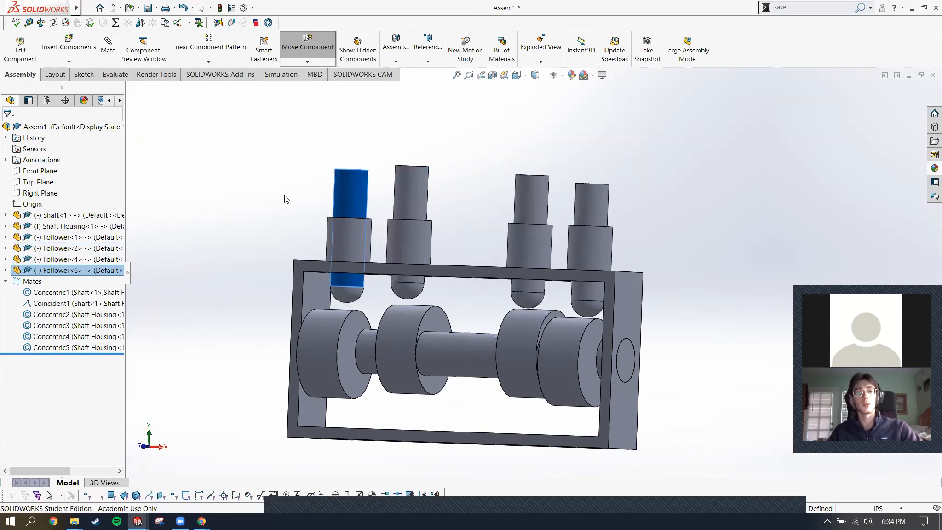
key(Escape)
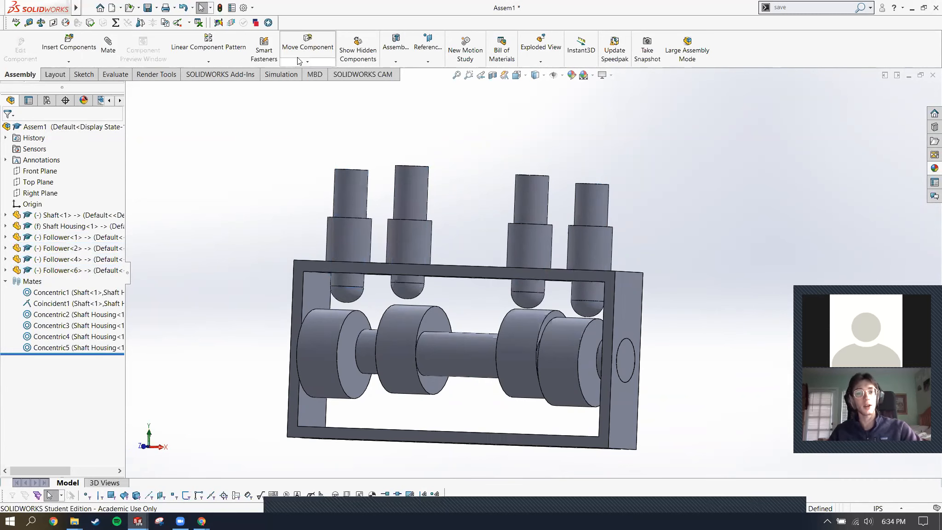
Turn the cam shaft using Move Component with Physical Dynamics between all components so its lobes push the followers upward.
click(324, 51)
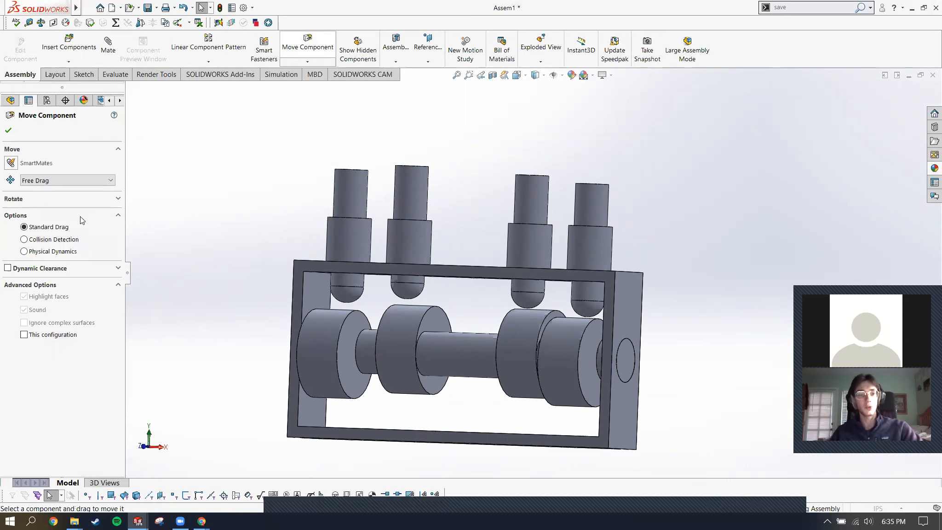
click(44, 251)
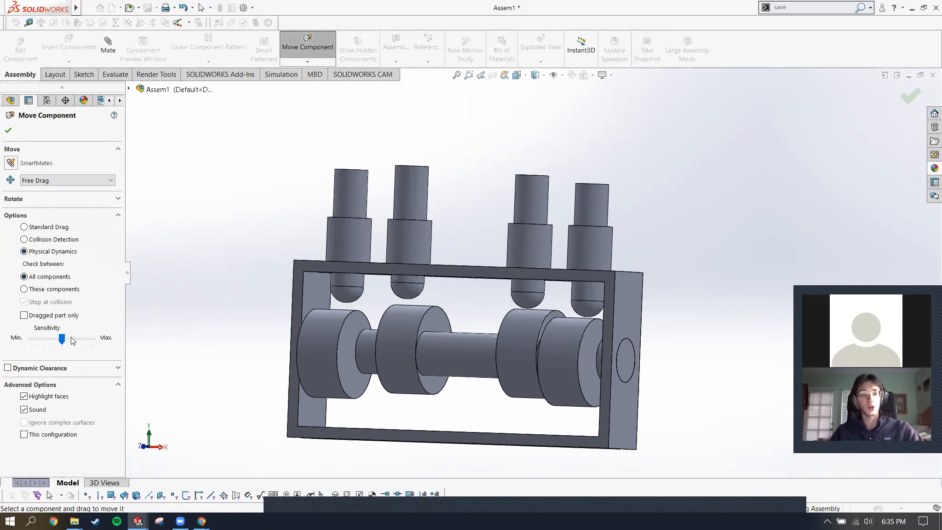
middle_drag(401, 324, 523, 378)
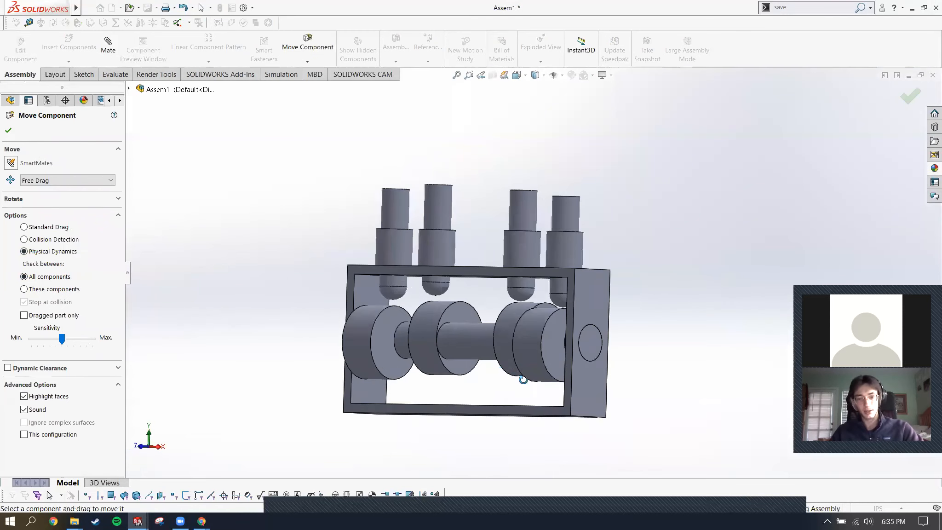
middle_drag(488, 407, 515, 239)
scroll(521, 190, down, 3)
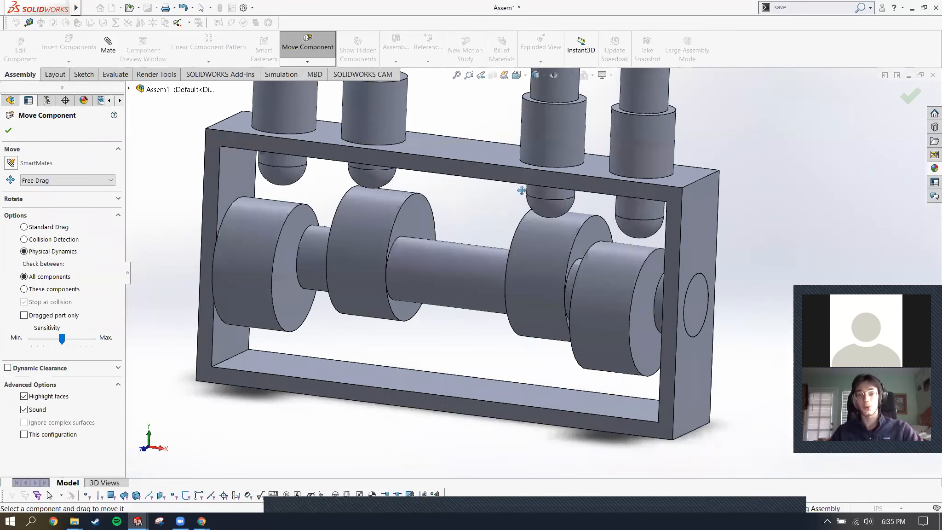
scroll(635, 312, up, 2)
drag(609, 370, 653, 219)
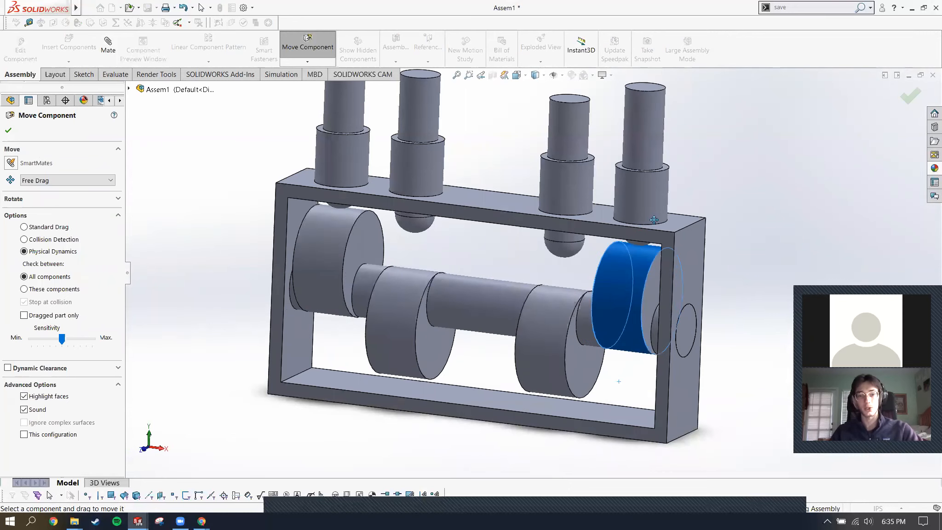
drag(616, 266, 673, 252)
scroll(464, 197, up, 3)
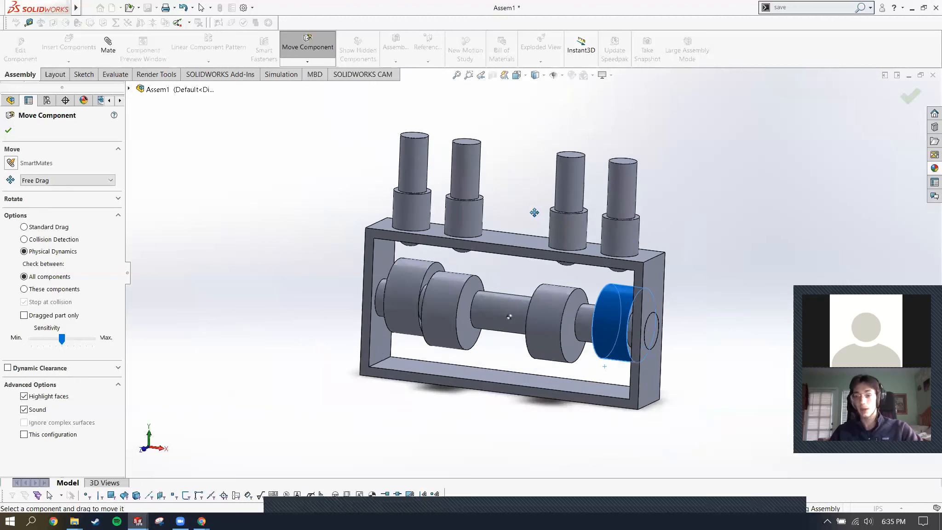
scroll(512, 207, down, 2)
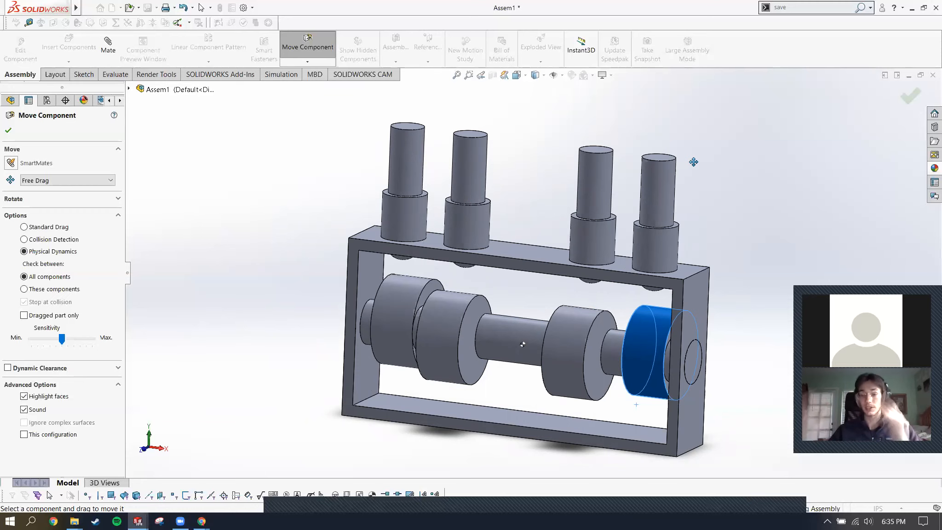
click(327, 41)
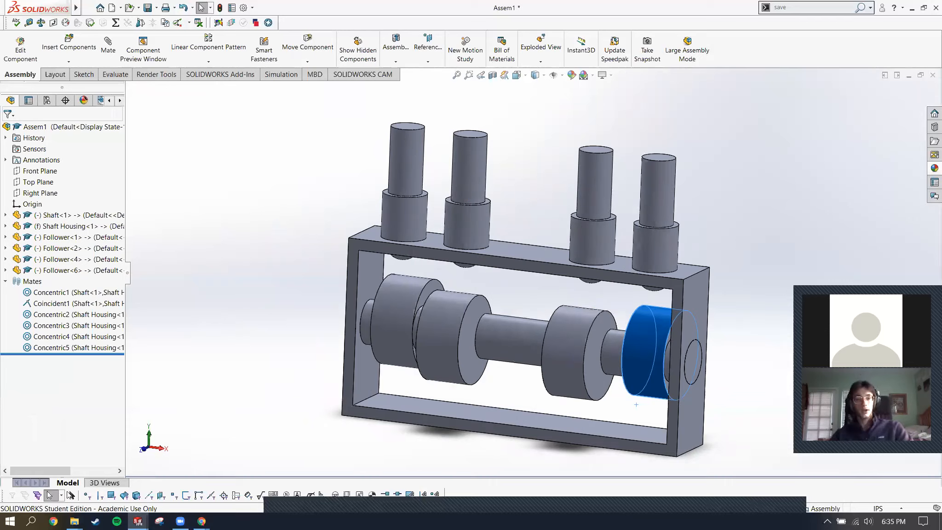
Collapse the Mates folder and highlight the followers to compare the copies with the originals, leaving nothing selected.
key(alt+Tab)
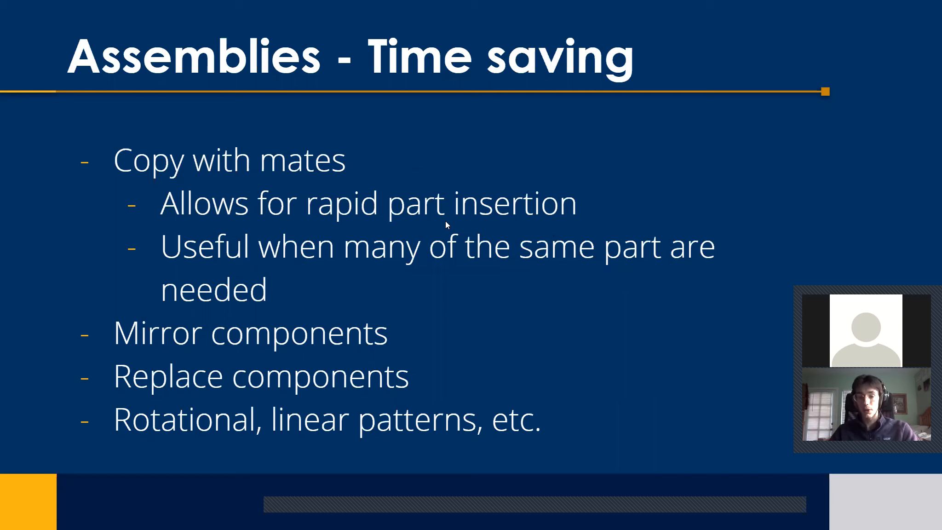
key(alt+Tab)
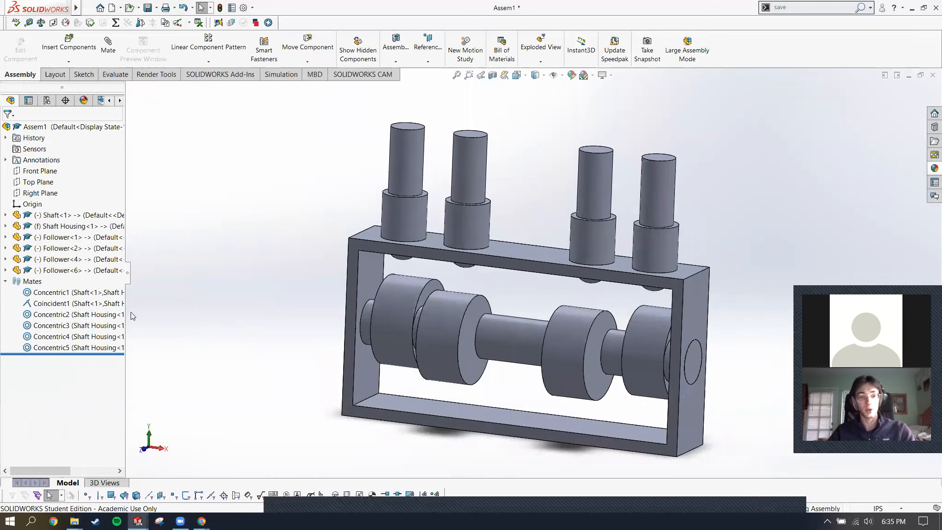
click(5, 281)
click(69, 259)
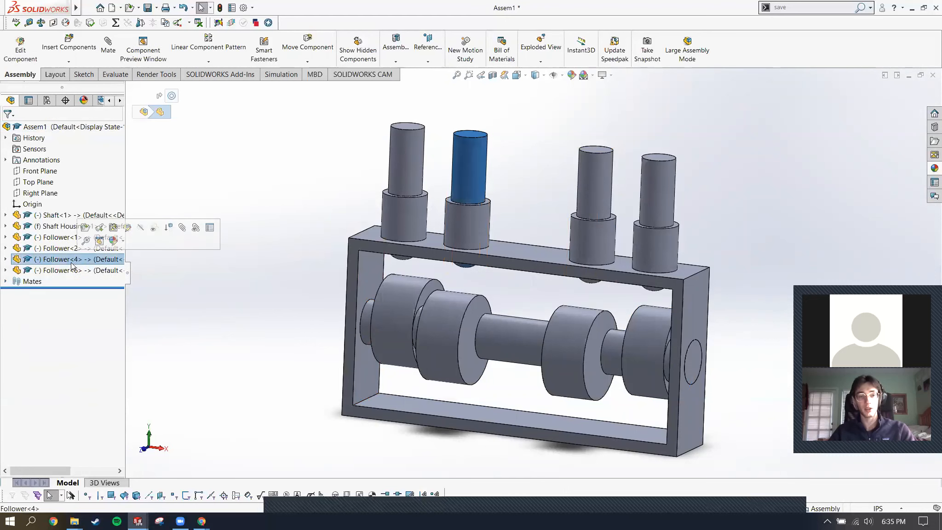
ctrl+click(69, 270)
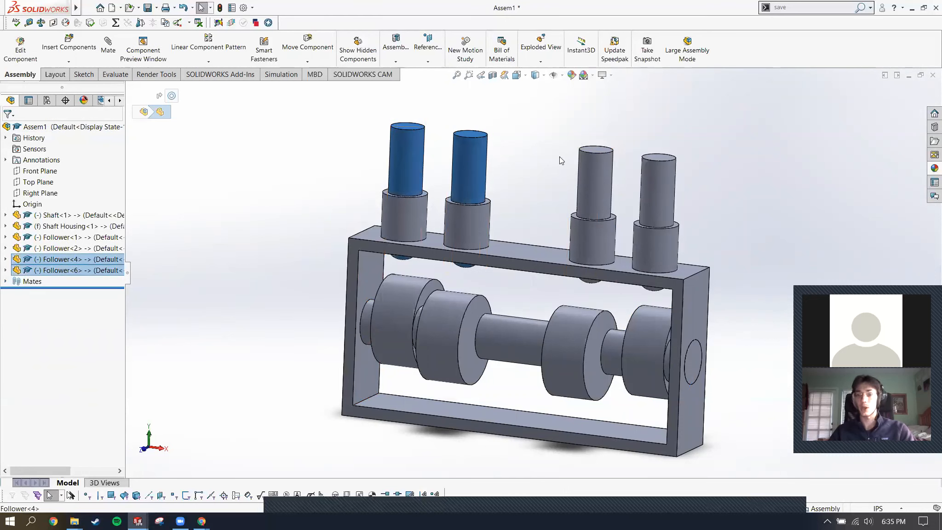
click(663, 177)
click(596, 177)
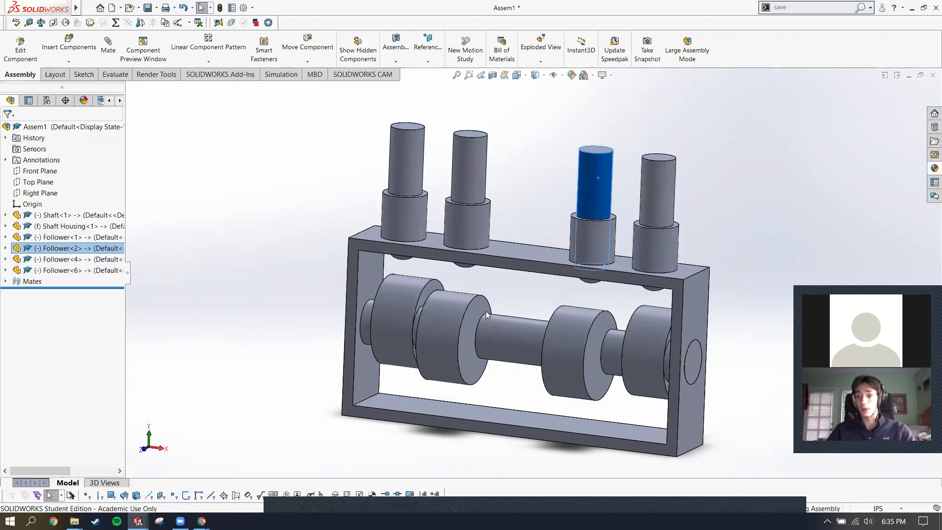
click(523, 219)
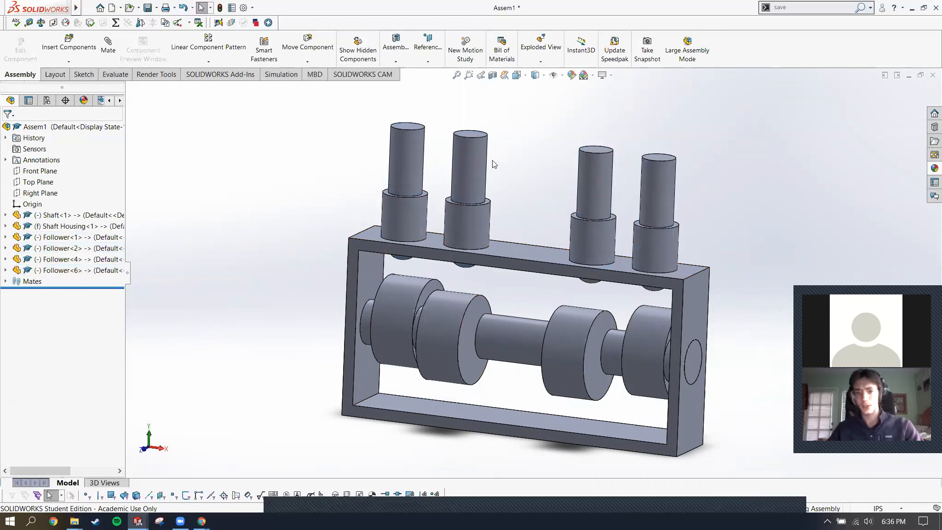
Lower Follower<4> slightly and add a coincident mate between its top face and the top face of Follower<2>.
drag(477, 185, 472, 149)
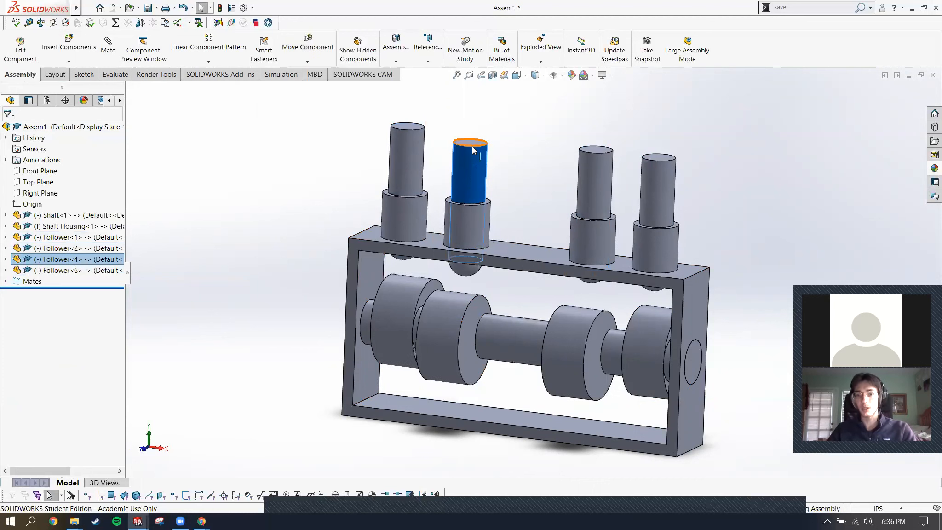
click(473, 146)
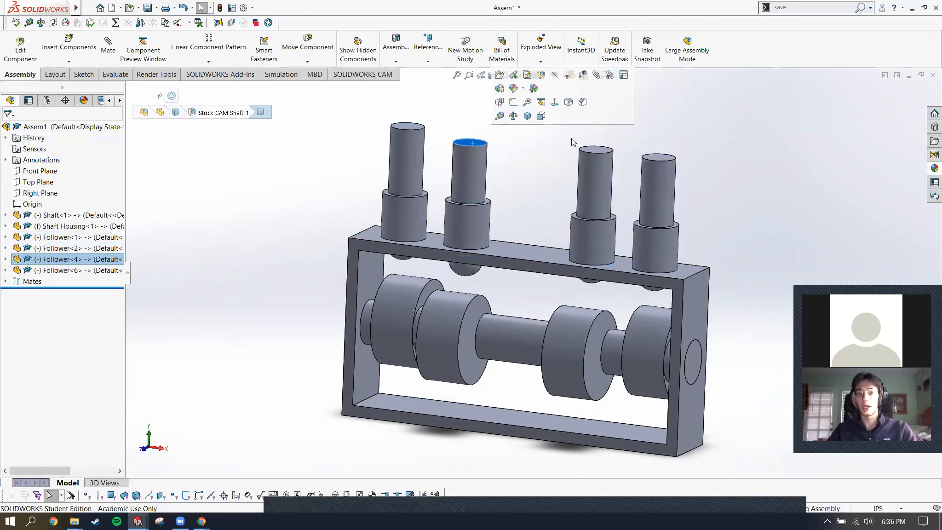
ctrl+click(595, 150)
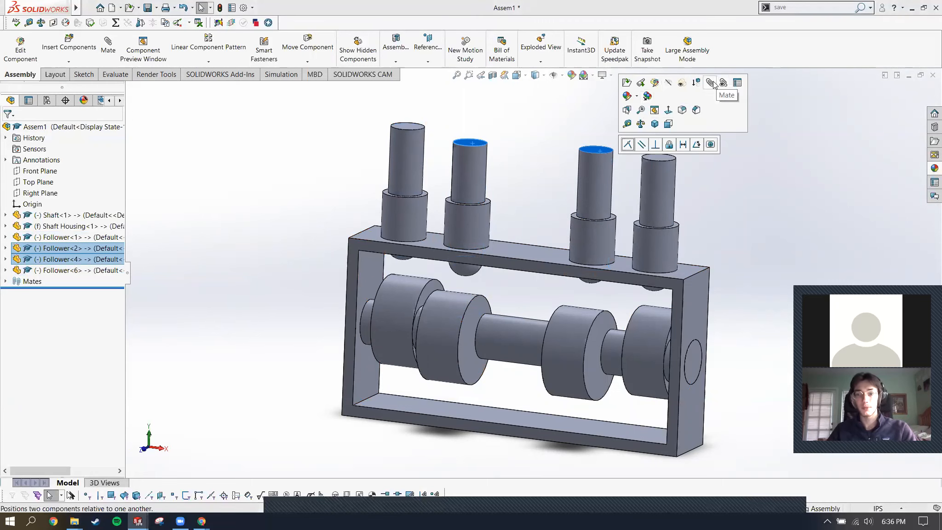
click(108, 46)
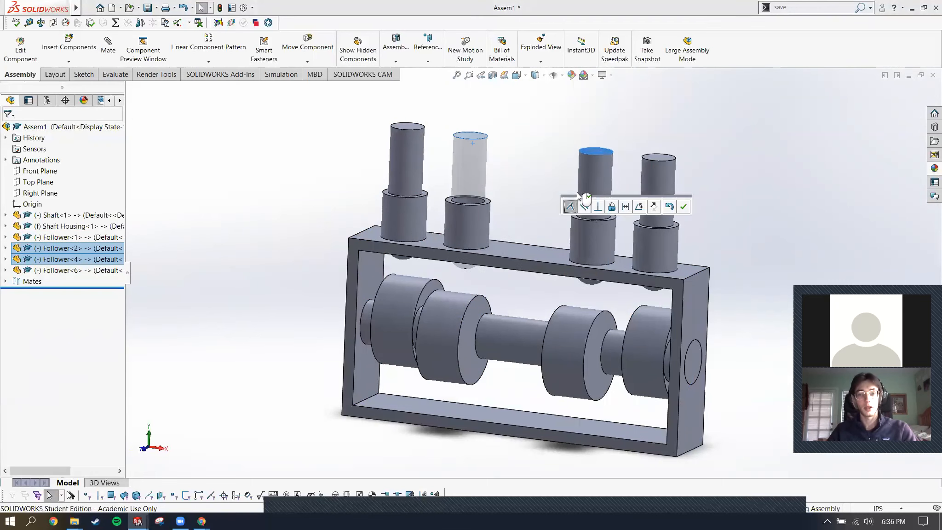
click(683, 209)
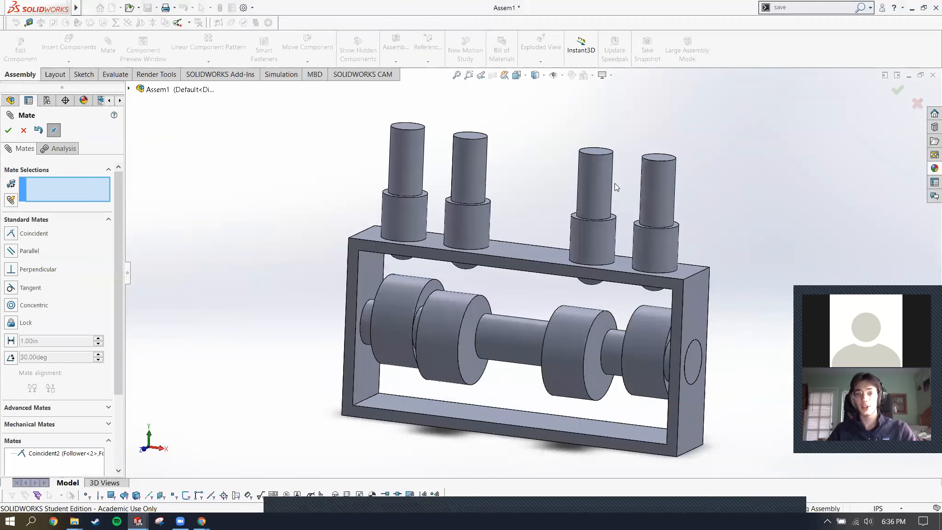
Move Follower<2> down slightly to test that the mated pair travels together, and finish mating.
drag(605, 189, 610, 213)
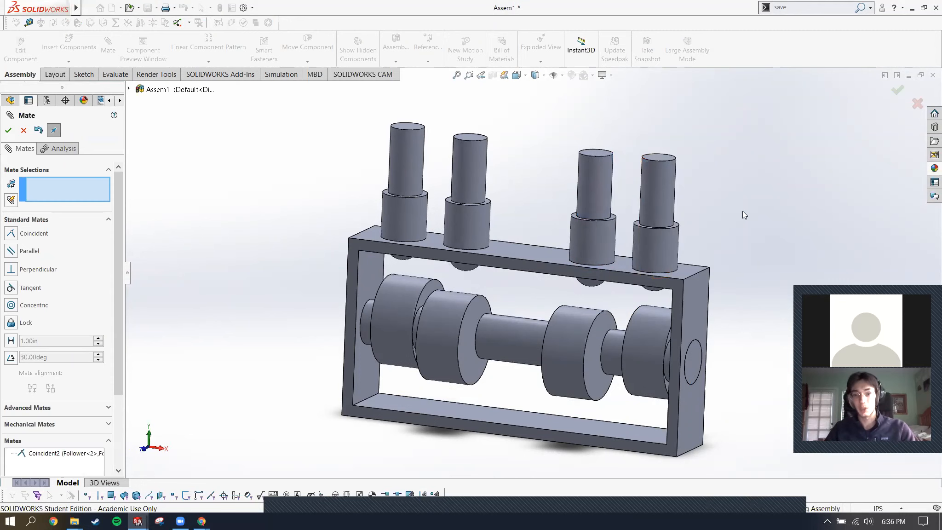
key(alt+Tab)
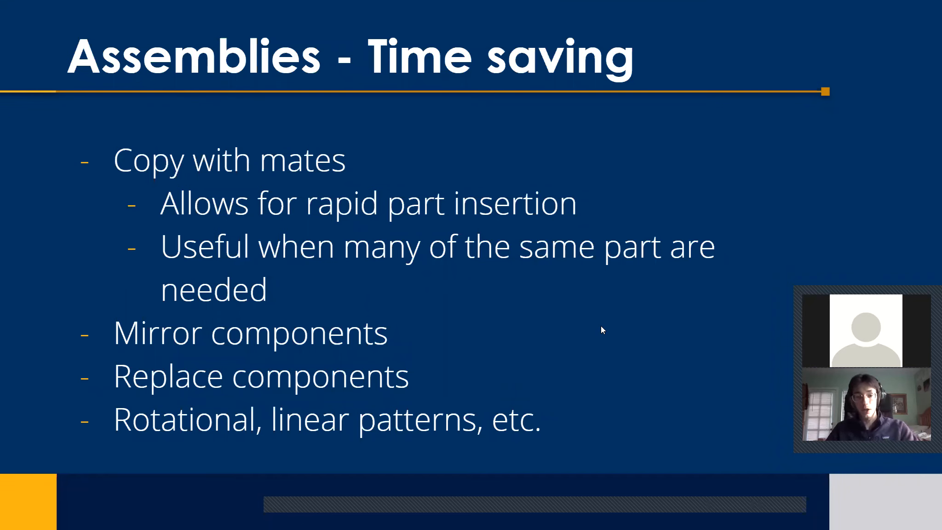
key(alt+Tab)
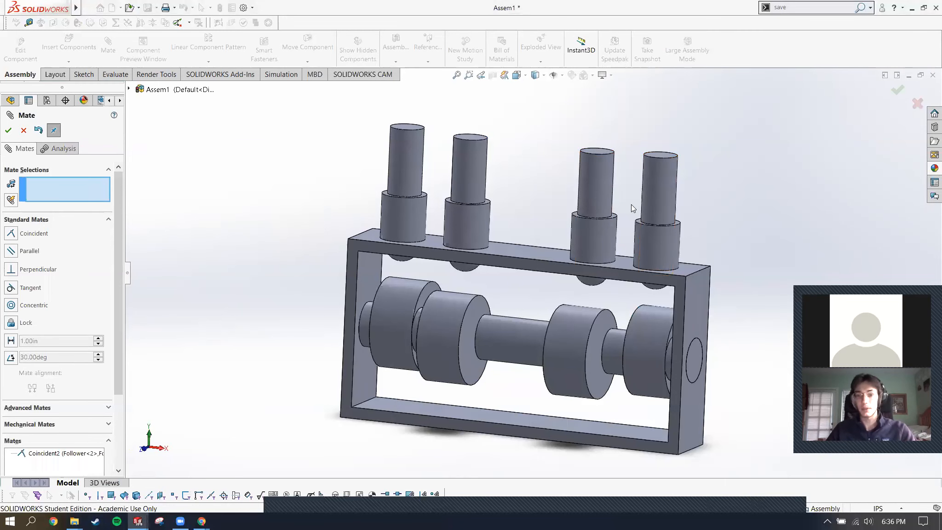
click(896, 88)
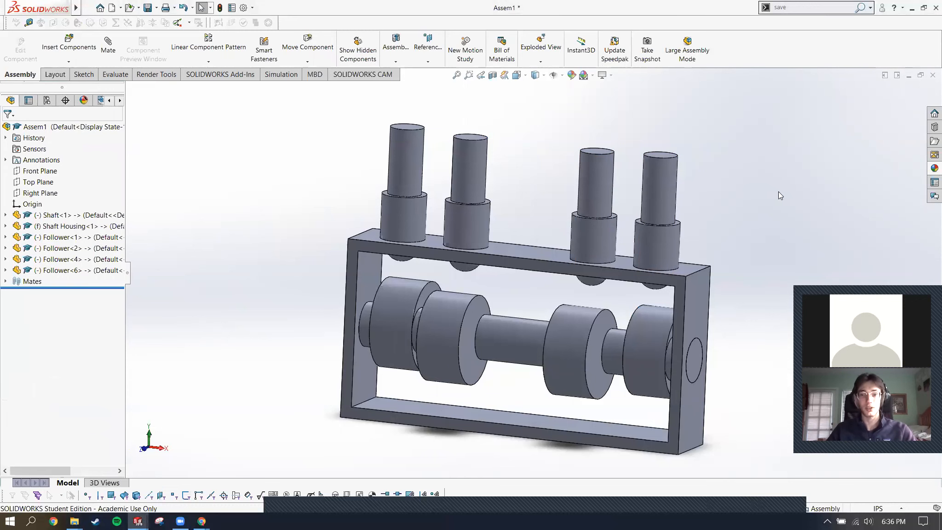
Open the part of Follower<2> in its own window and fit the whole body in view.
right_click(610, 177)
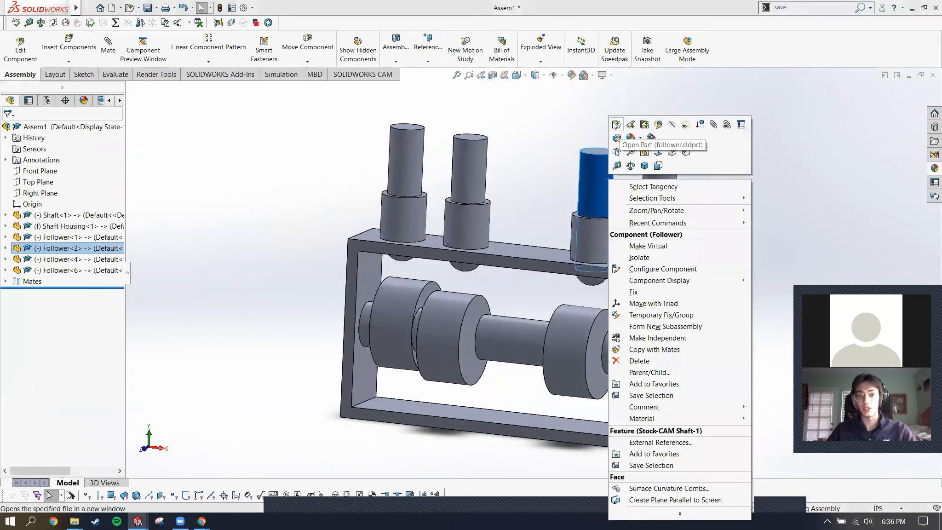
click(616, 124)
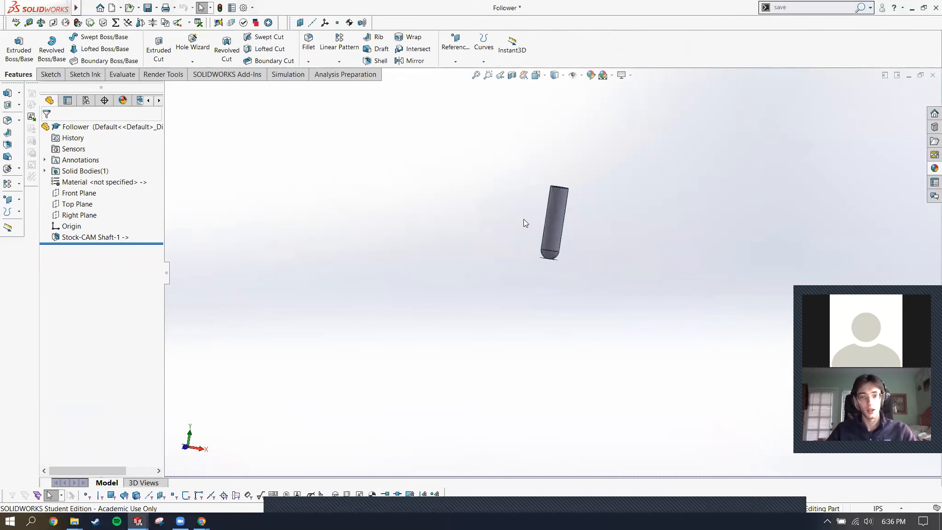
key(f)
mouse_move(550, 311)
middle_down()
mouse_move(519, 266)
mouse_move(541, 313)
middle_up()
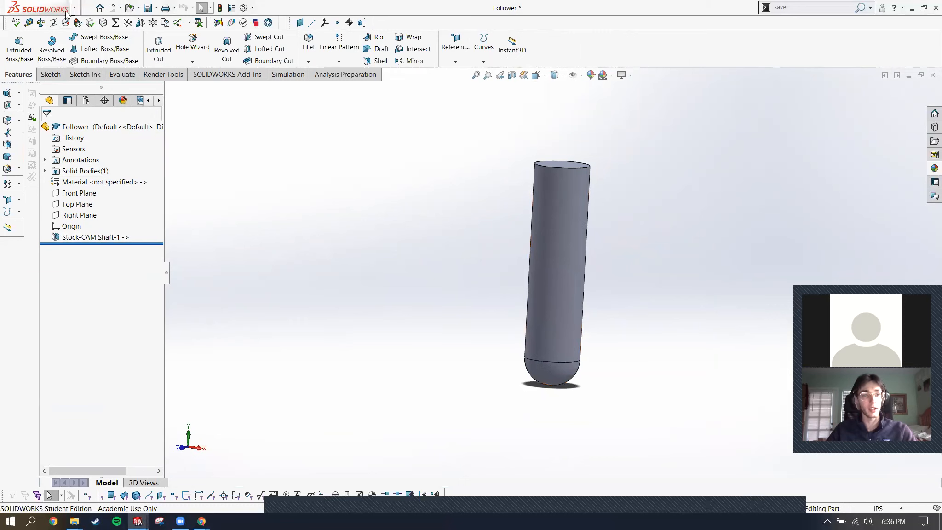
Save the follower part as a copy named Follower2 and open that copy.
click(89, 8)
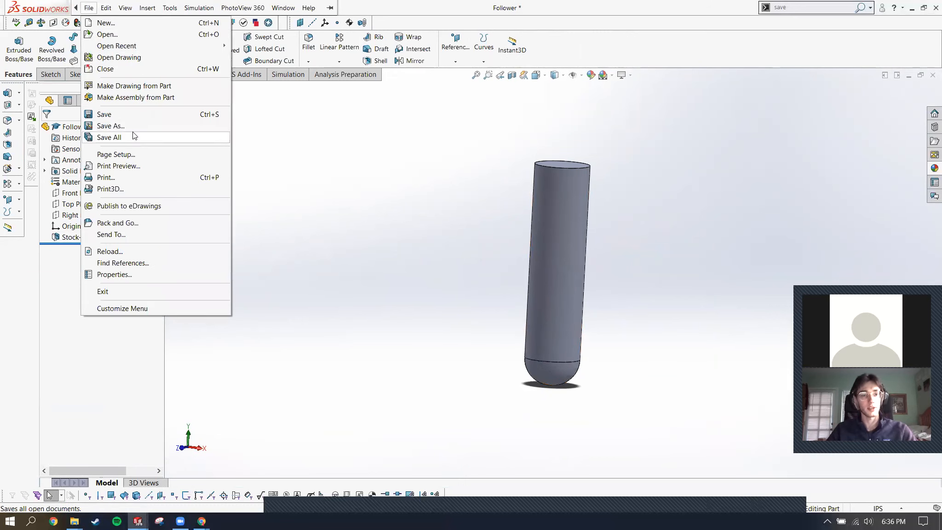
click(133, 126)
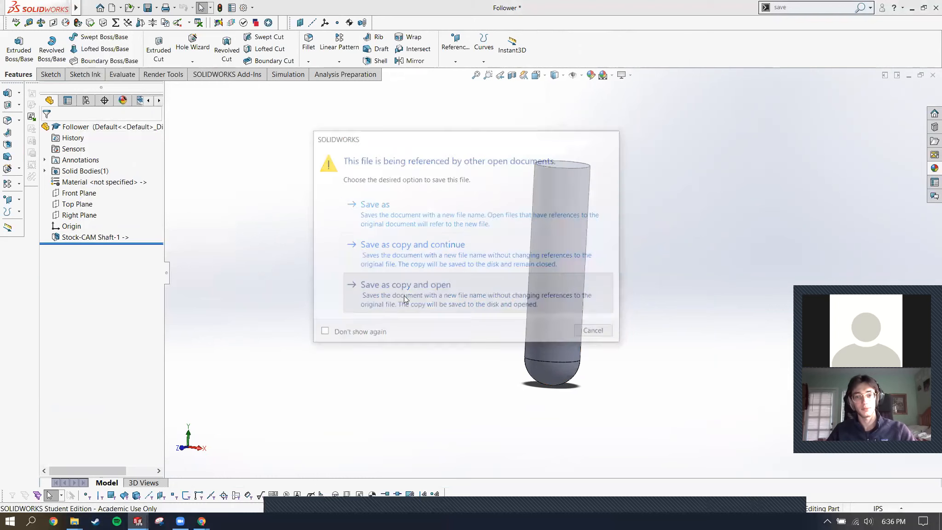
click(404, 299)
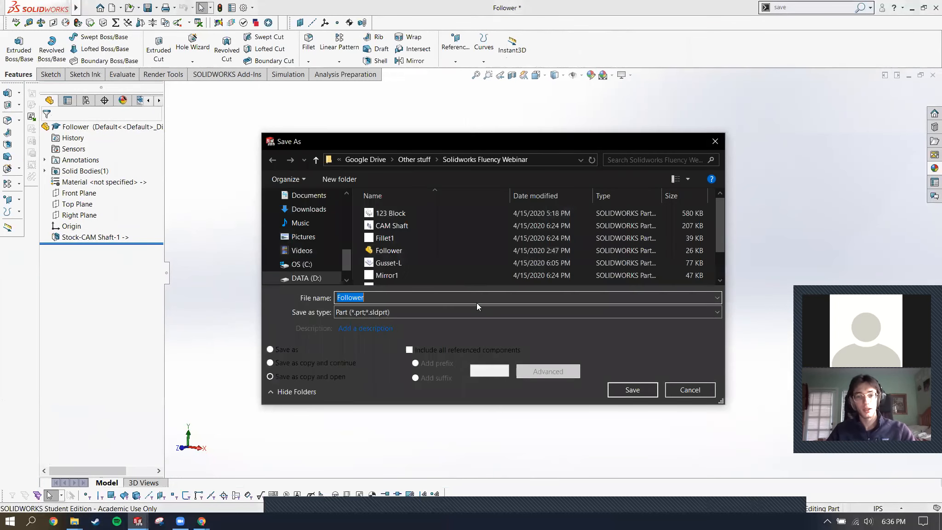
text(2)
click(611, 391)
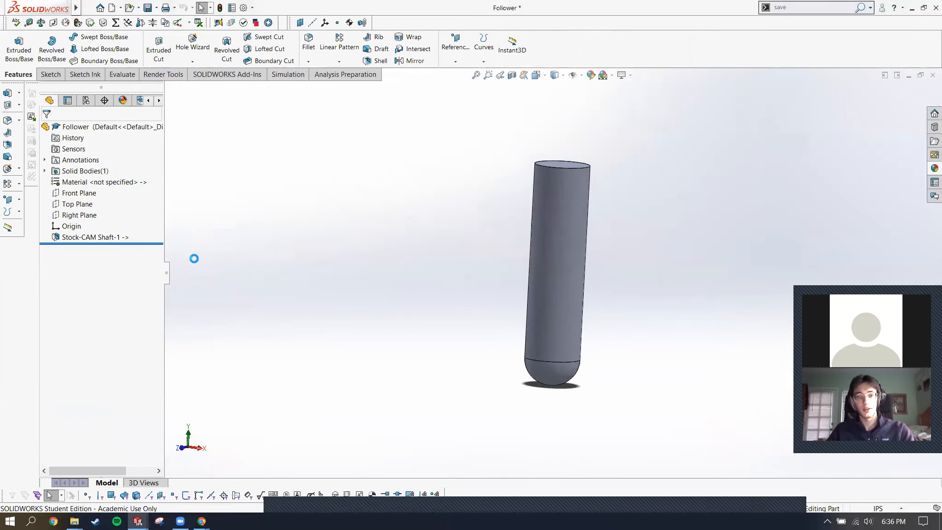
click(491, 277)
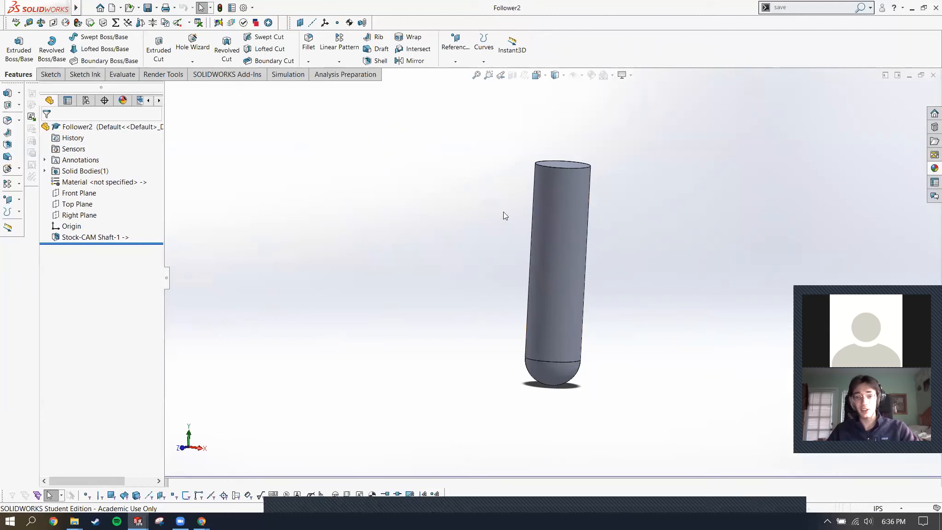
Start a boss extrusion sketch on Follower2's flat top face and draw a centred circle of about 0.68 in radius.
click(18, 49)
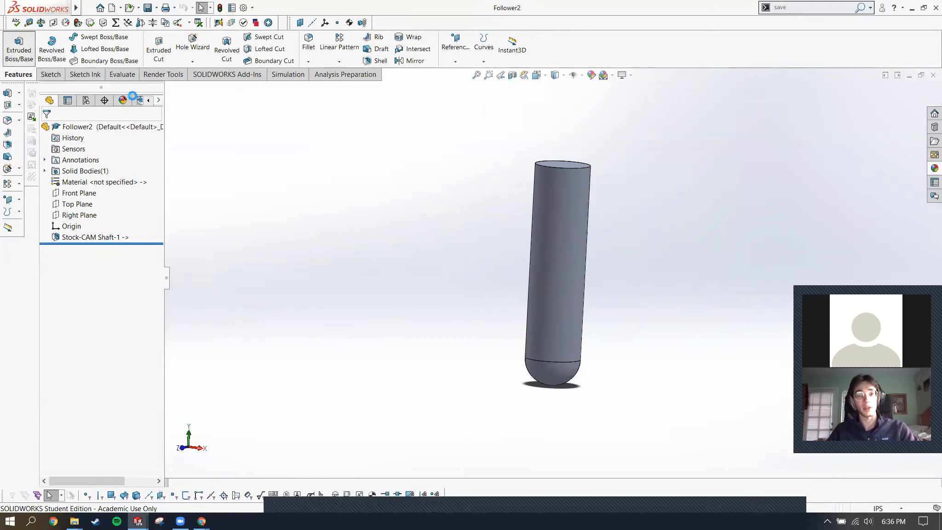
click(551, 189)
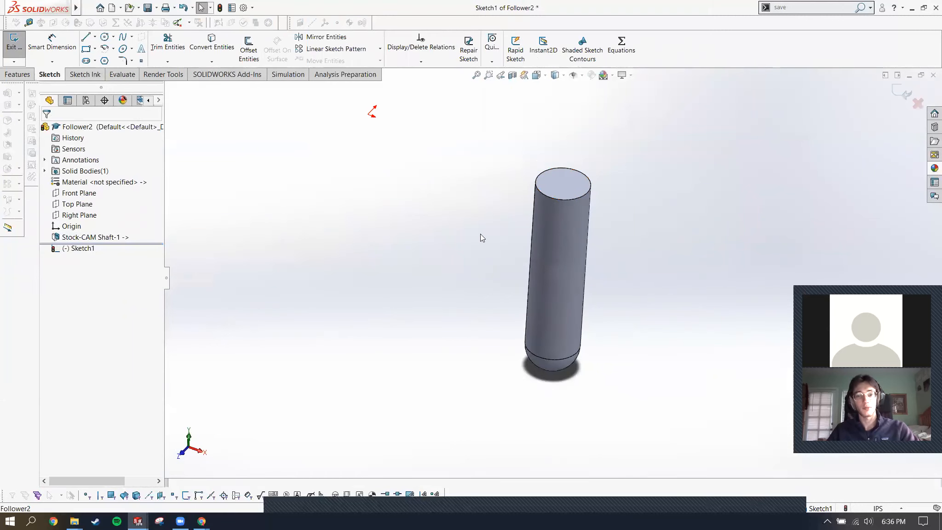
key(c)
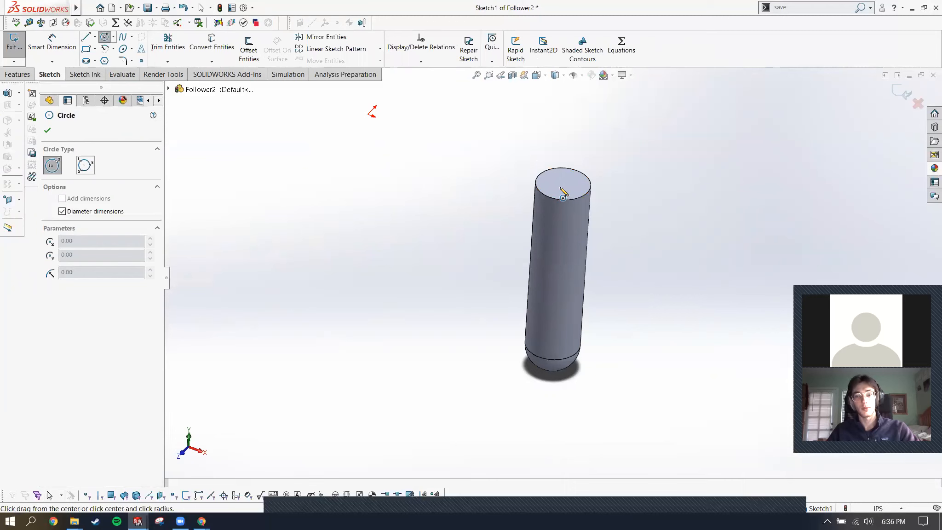
drag(561, 183, 660, 187)
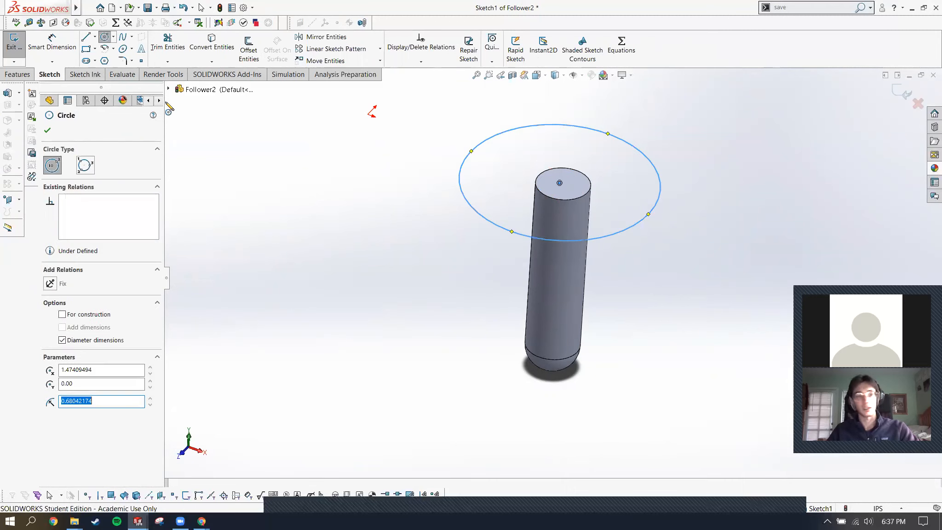
Extrude the circle 0.10 in upward as a disc merged with the follower body, and save Follower2.
click(19, 75)
click(26, 54)
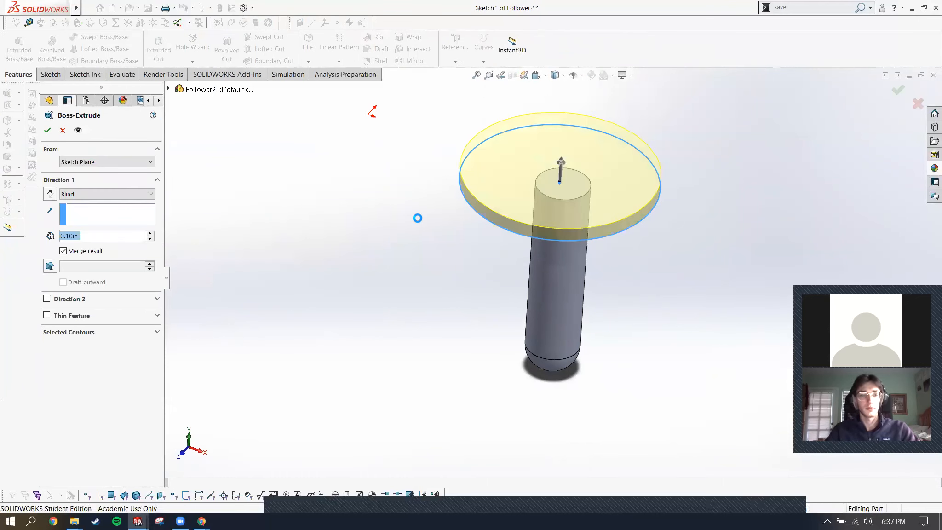
key(Return)
middle_drag(482, 220, 515, 152)
key(ctrl+s)
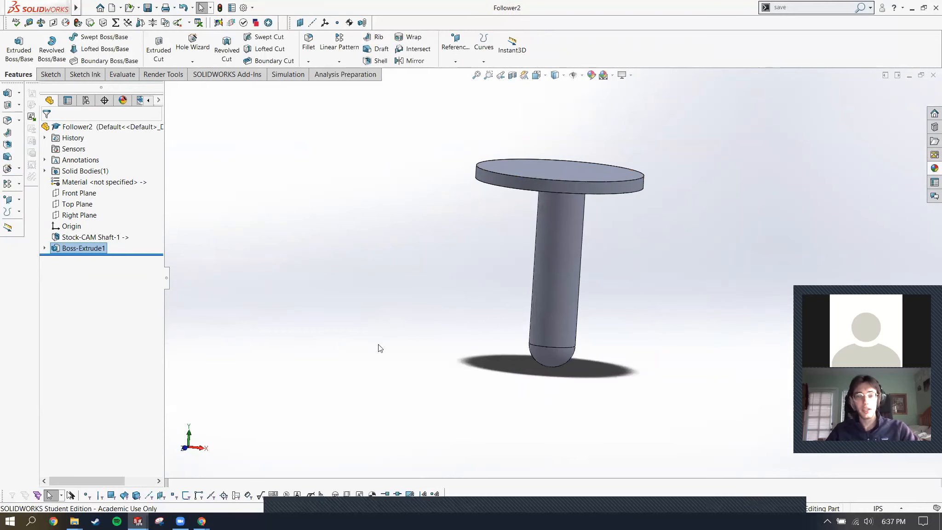
Switch to the Assem1 assembly window and accept updating the assembly with the changed models.
mouse_move(146, 519)
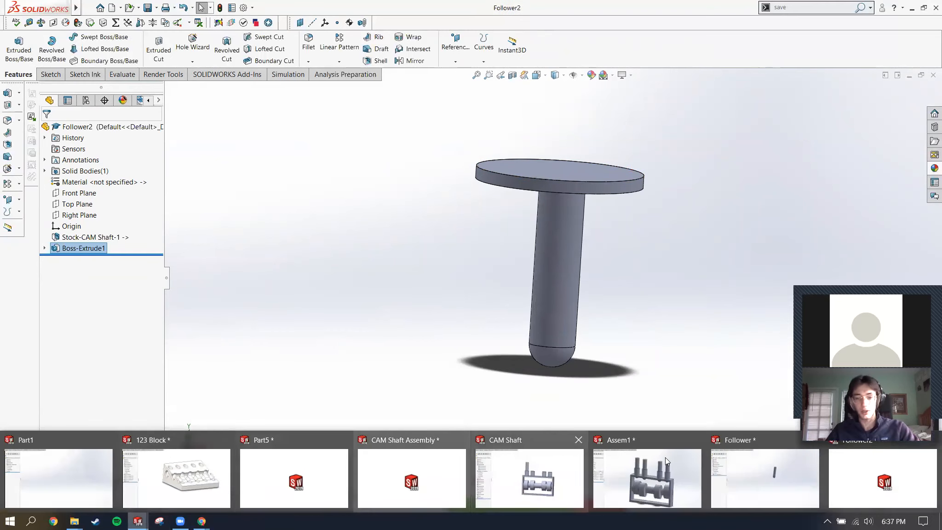
click(661, 483)
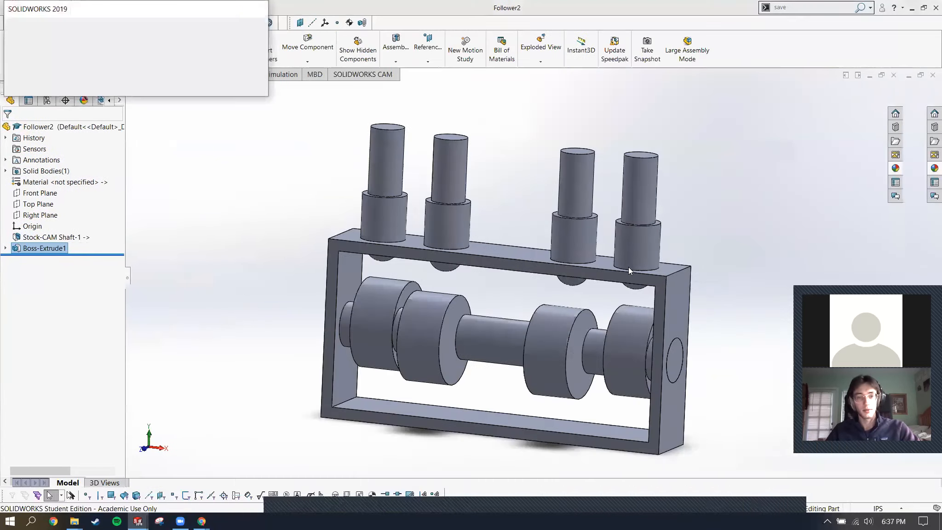
click(88, 66)
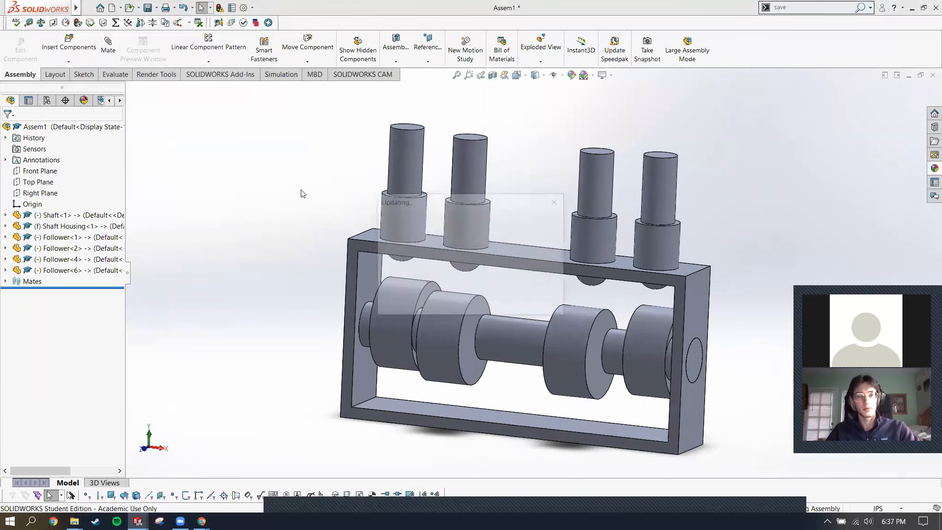
right_click(652, 198)
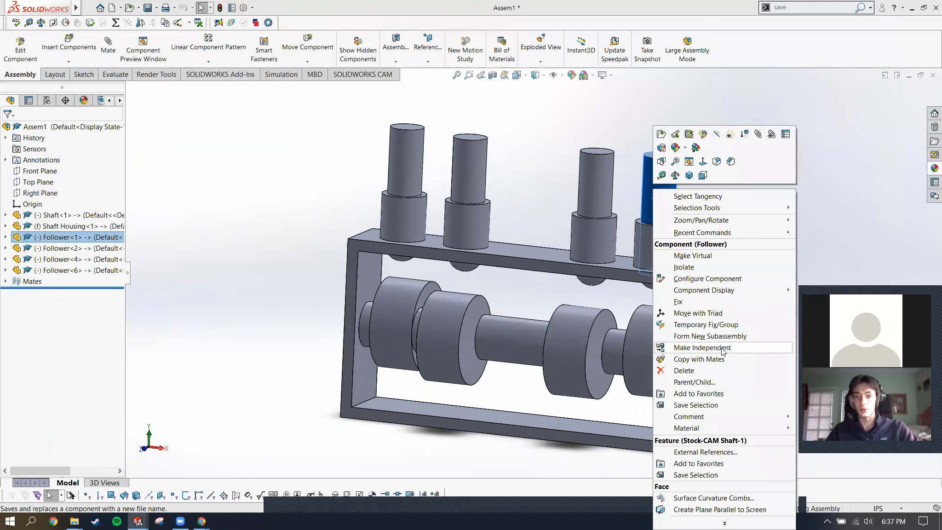
click(160, 298)
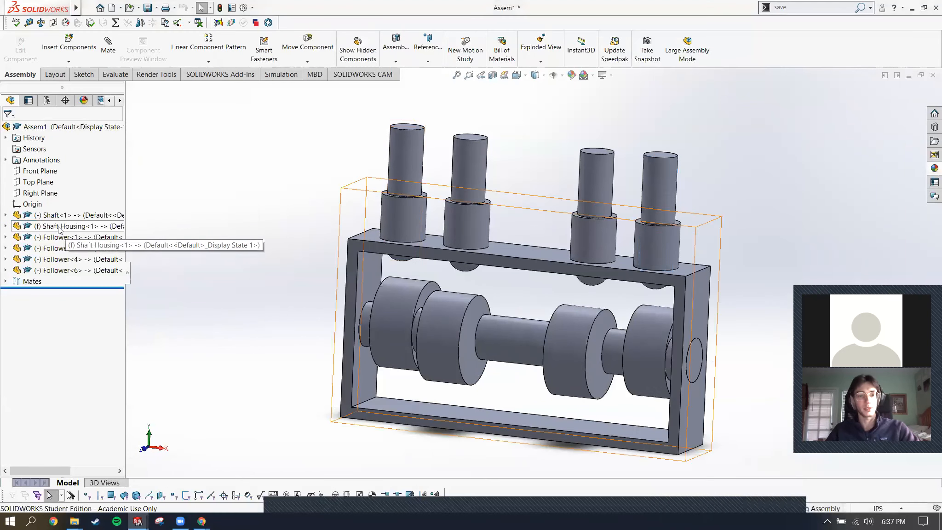
right_click(66, 240)
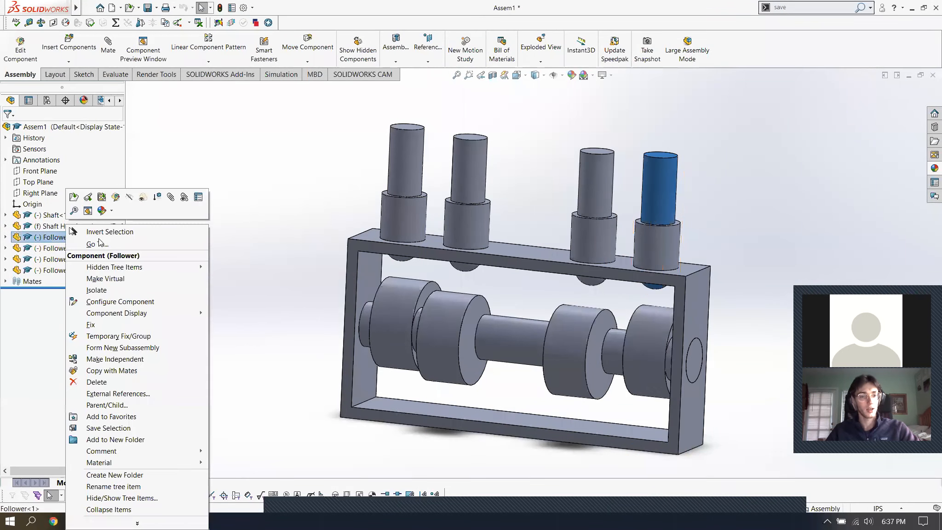
click(220, 288)
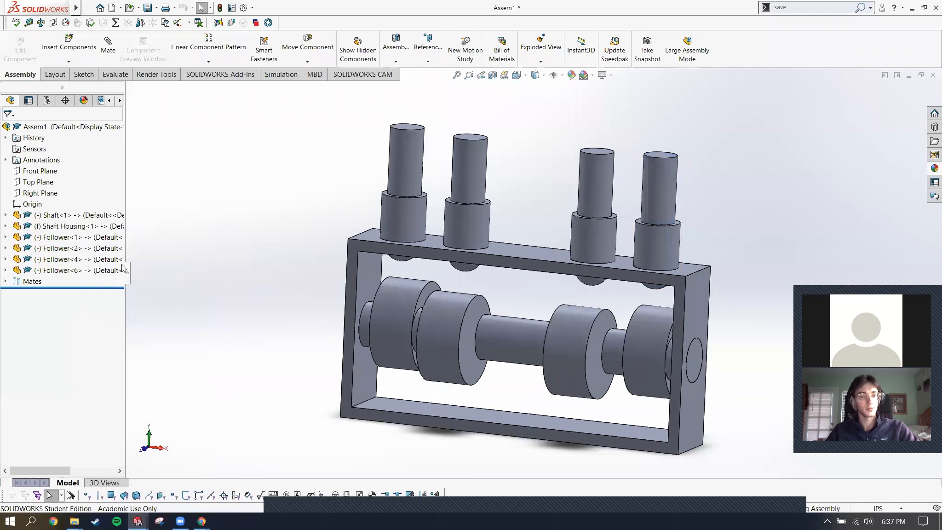
Replace component Follower<6> with Follower2, matching the configuration by name and re-attaching its mates, and accept the mated entities.
click(80, 271)
right_click(81, 271)
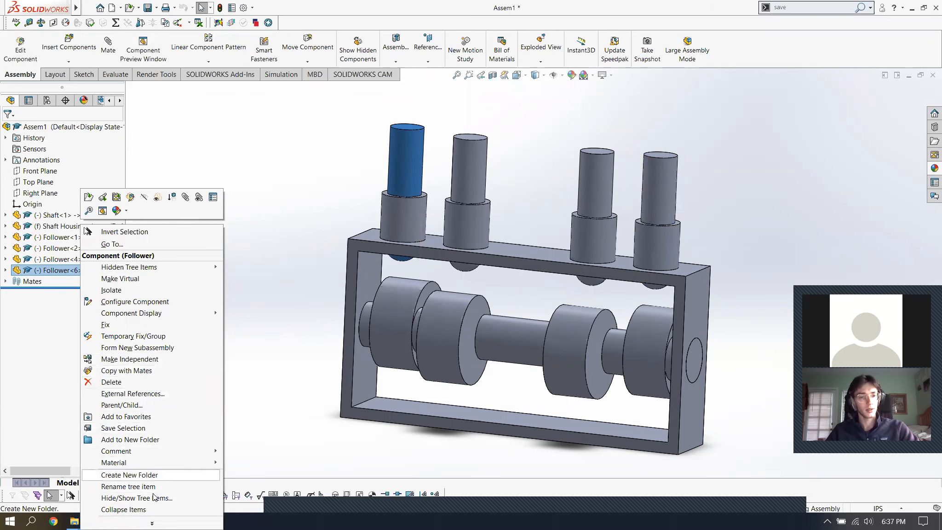
click(154, 523)
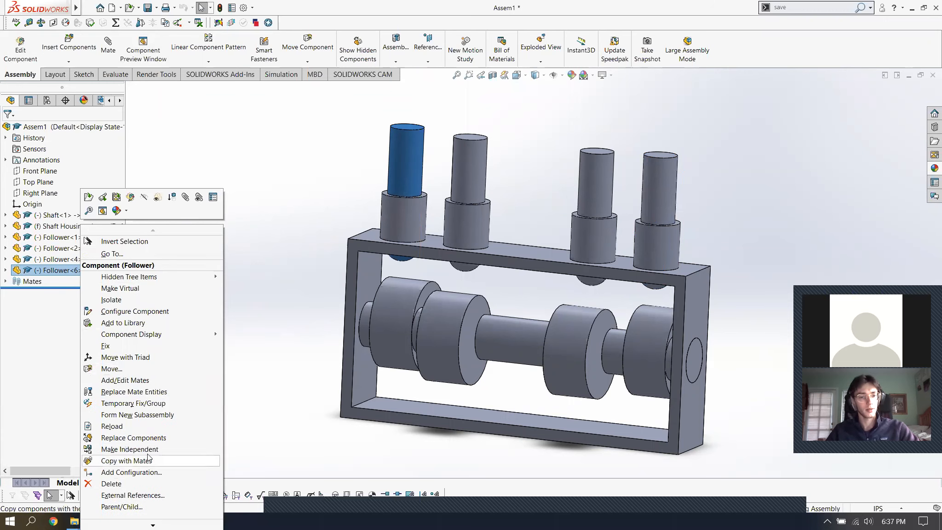
click(147, 438)
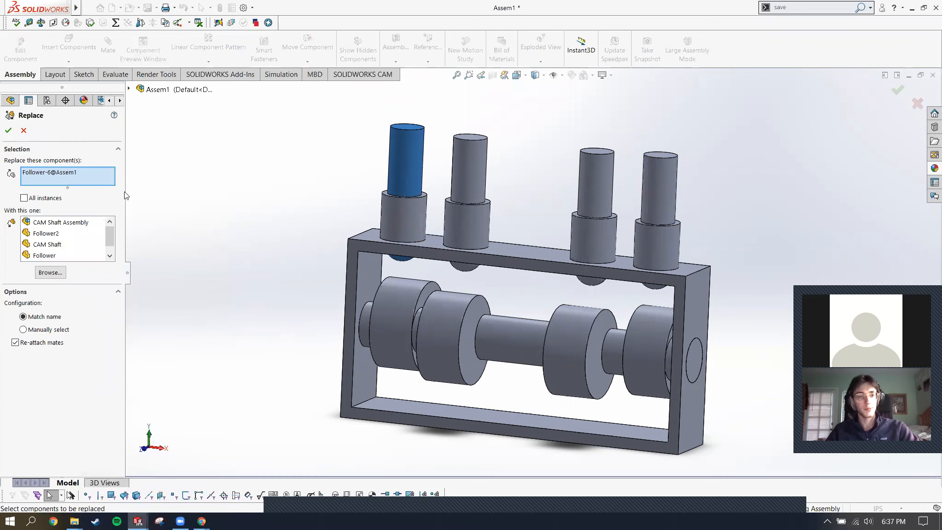
click(57, 237)
click(7, 129)
middle_drag(430, 158, 298, 152)
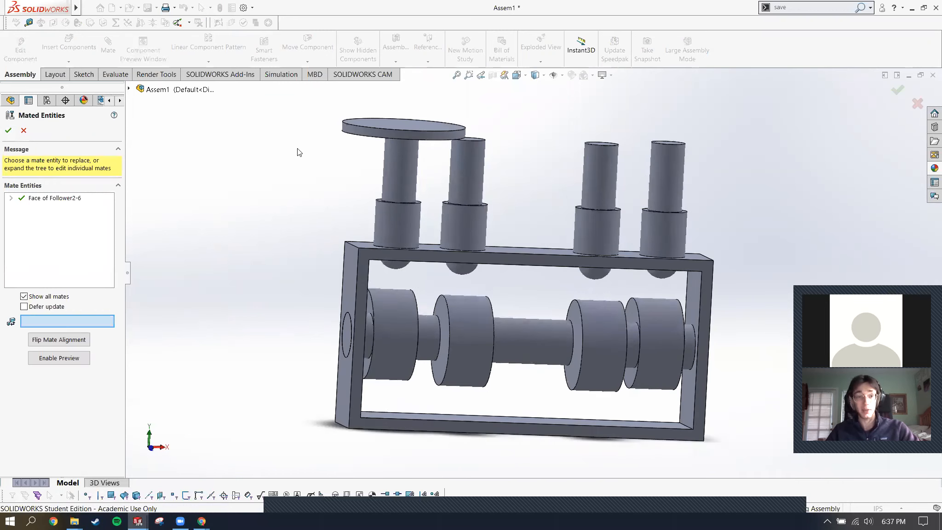
click(8, 130)
Move the replaced Follower2 slightly upward in its housing sleeve to test its re-attached mates, and clear the selection.
drag(411, 258, 393, 243)
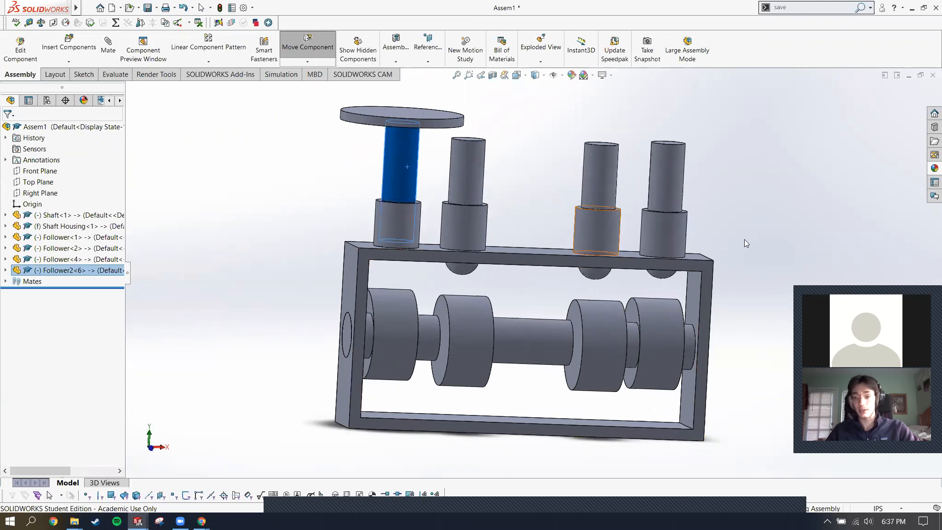
key(Escape)
middle_drag(478, 229, 465, 233)
click(558, 214)
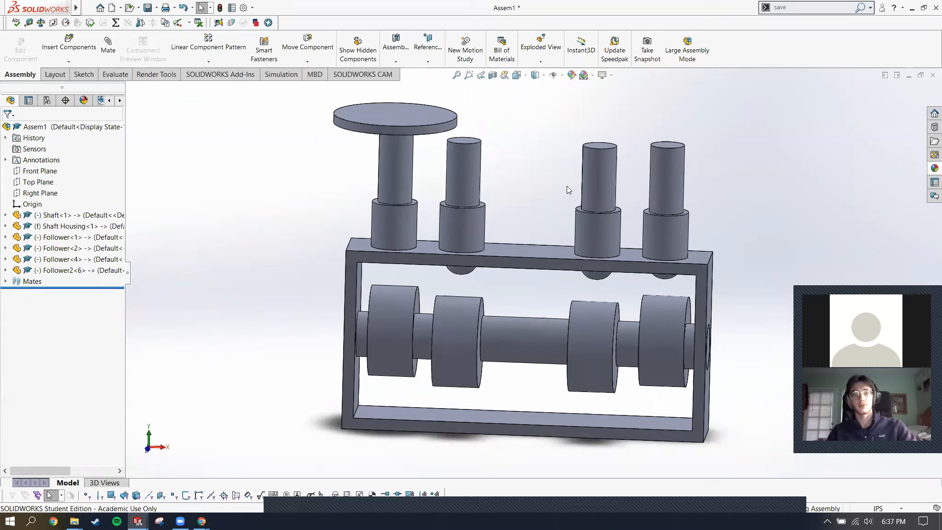
key(alt+Tab)
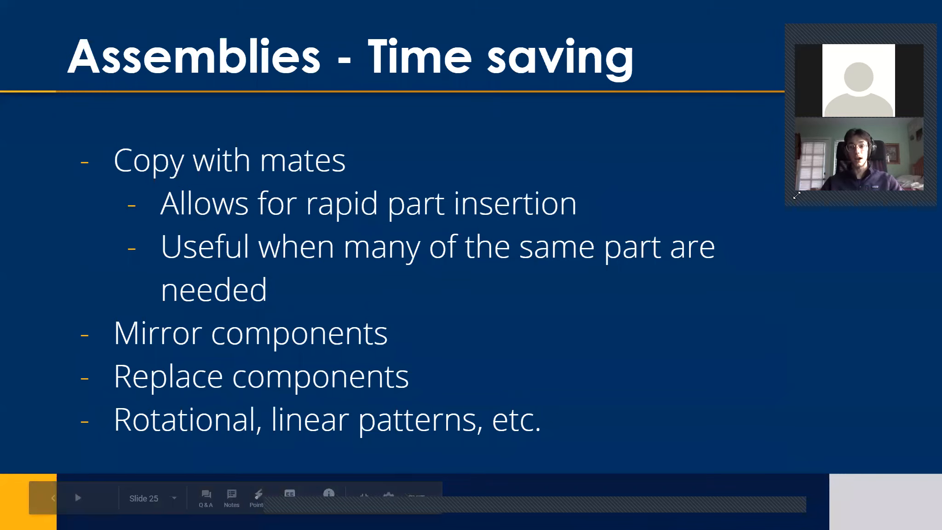
drag(797, 195, 775, 438)
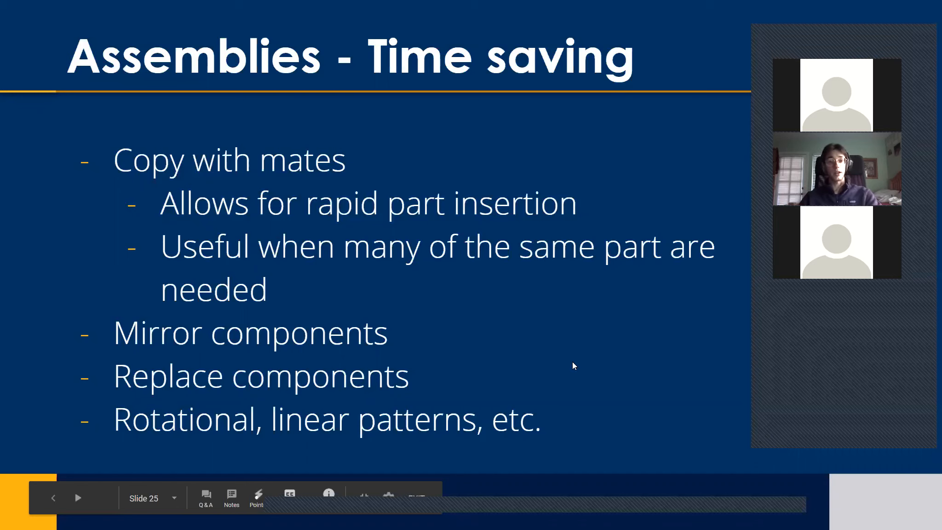
Switch back to SOLIDWORKS, bring up the CAM Shaft part, and delete its Save Bodies1 feature.
key(alt+Tab)
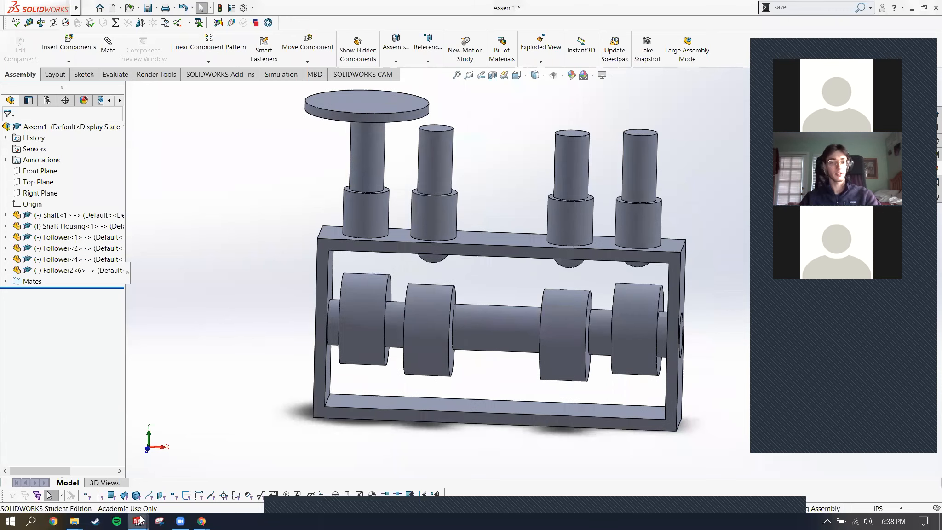
mouse_move(140, 519)
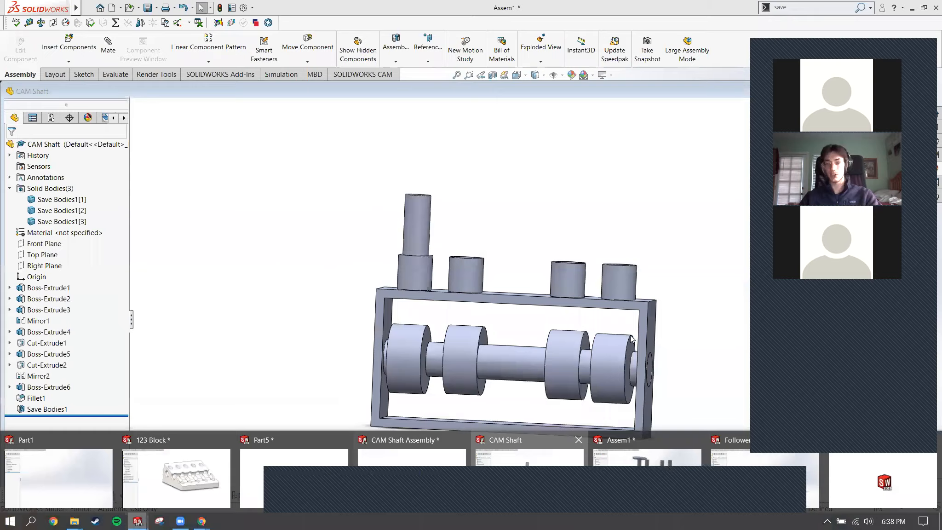
click(529, 478)
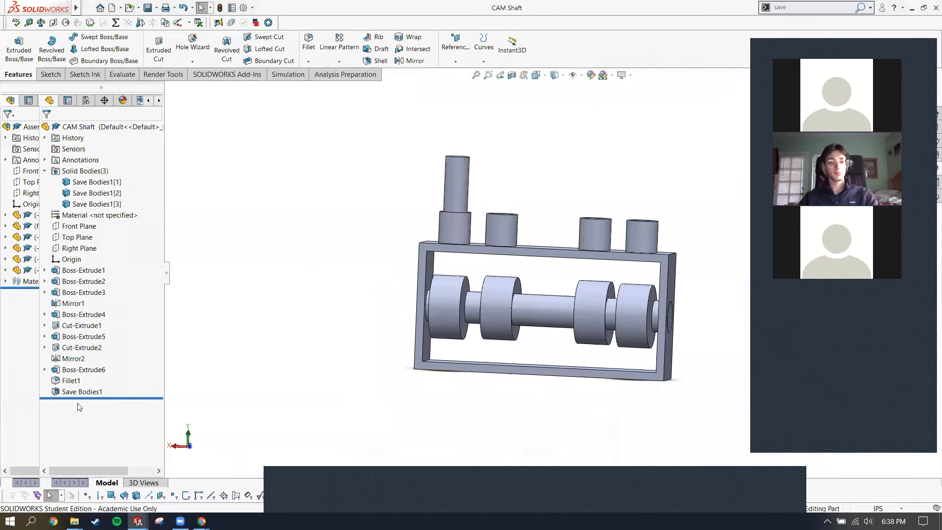
click(82, 391)
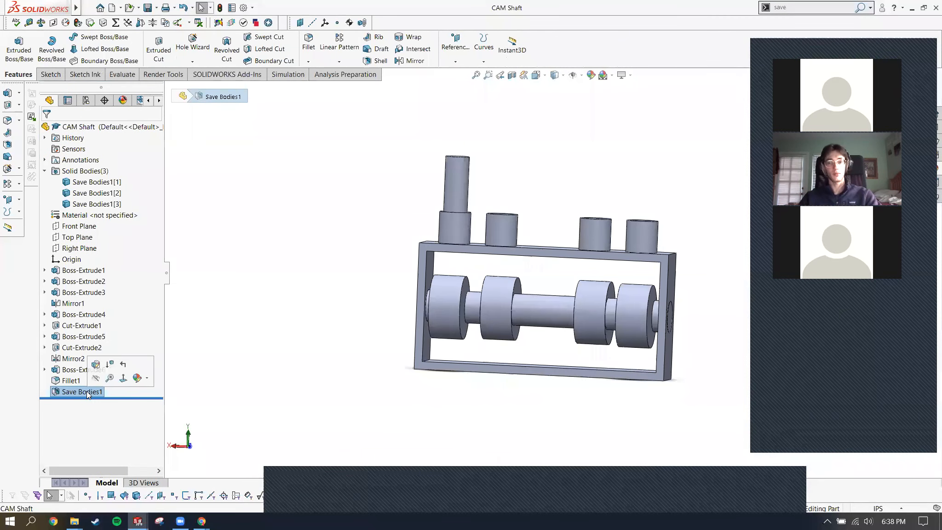
right_click(87, 392)
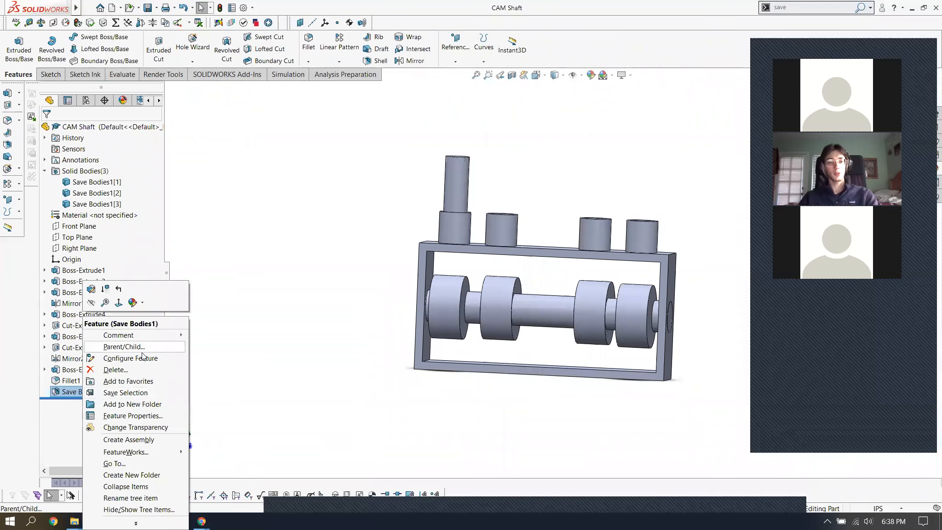
click(115, 369)
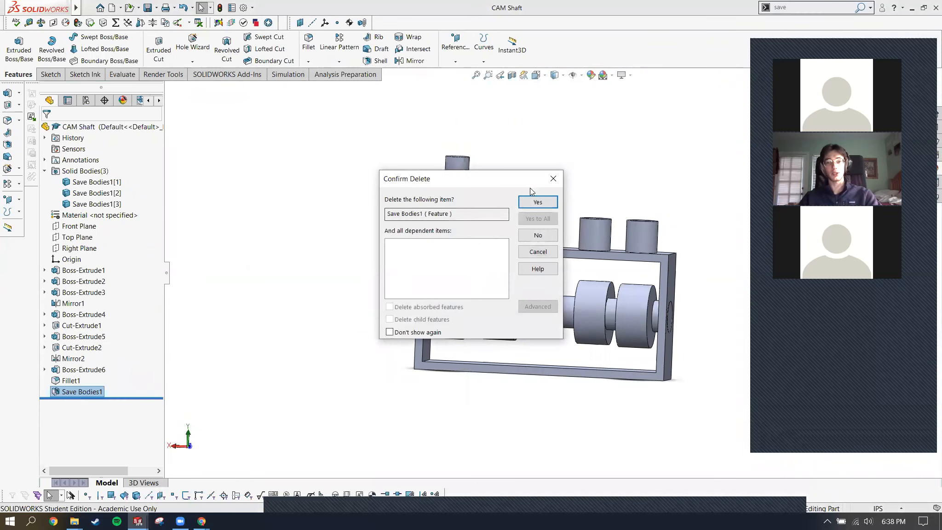
click(536, 202)
middle_drag(619, 184, 624, 269)
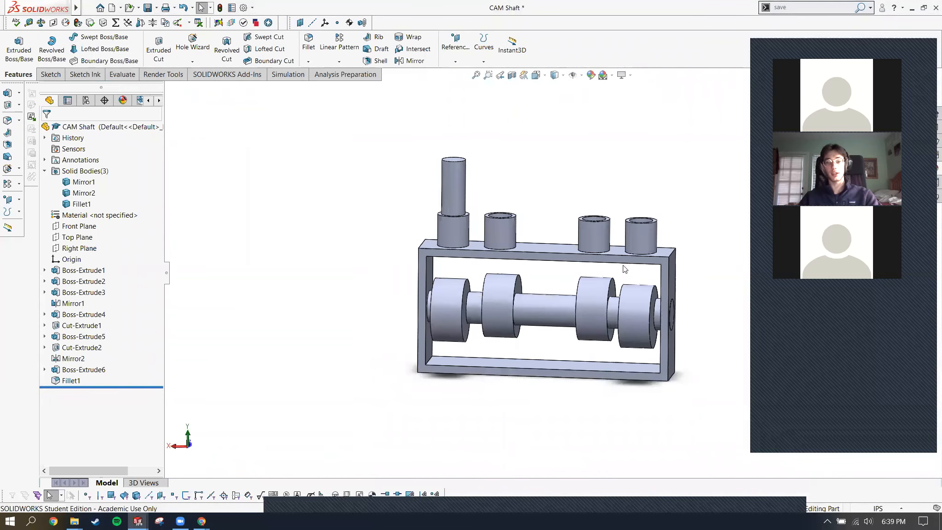
scroll(625, 299, down, 3)
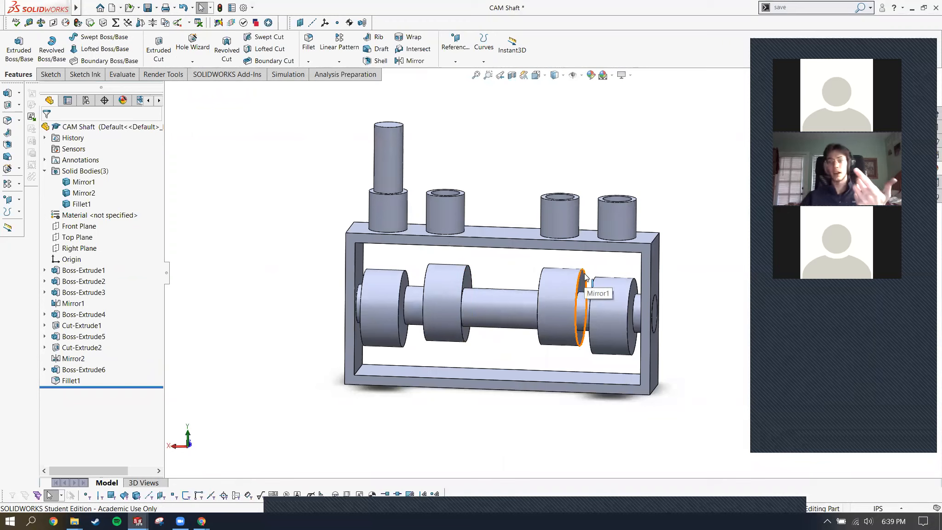
Highlight the three solid bodies of the CAM Shaft part in turn to examine which geometry each covers.
click(72, 182)
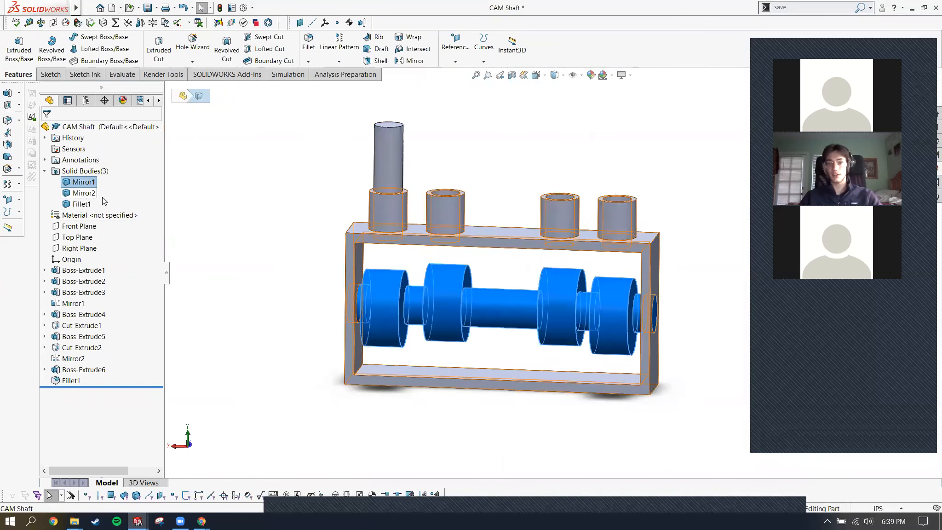
click(85, 193)
click(81, 204)
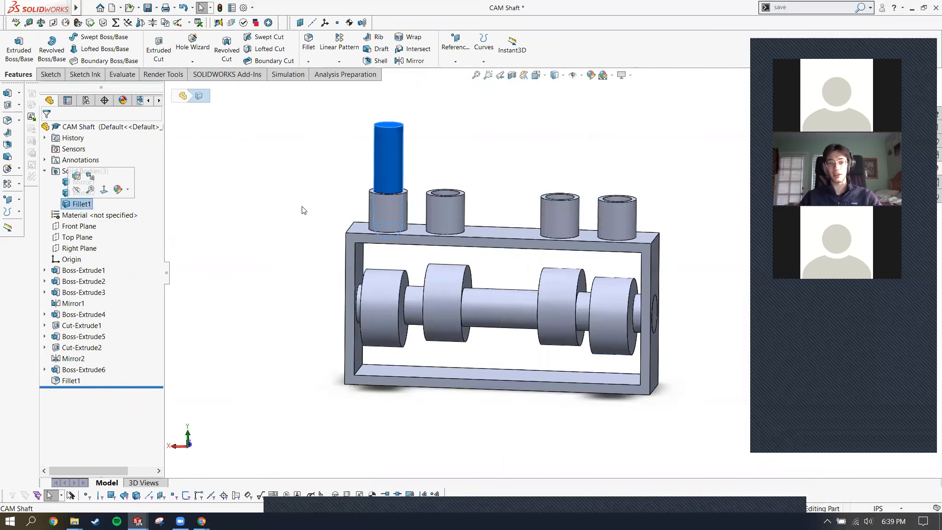
click(530, 178)
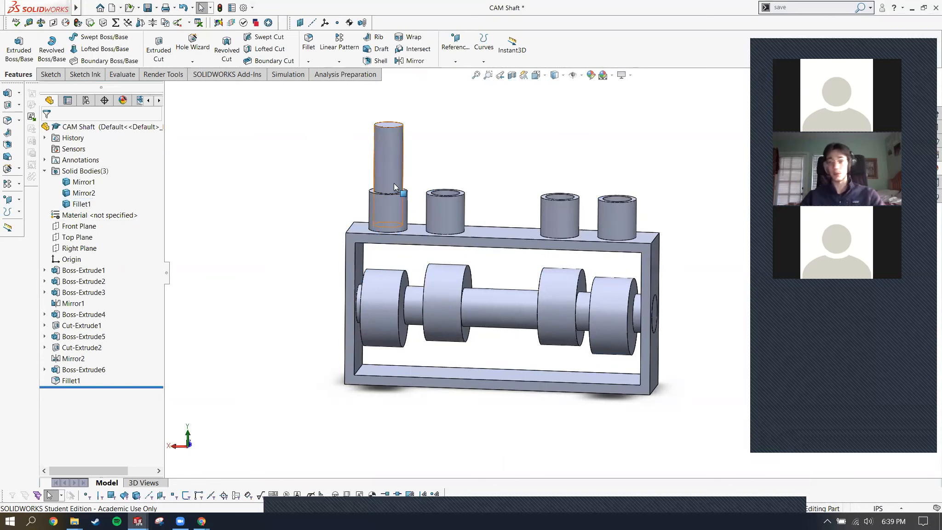
Set the housing frame's lower height dimension, measured from the shaft axis down, to 2 in and rebuild the part.
click(647, 256)
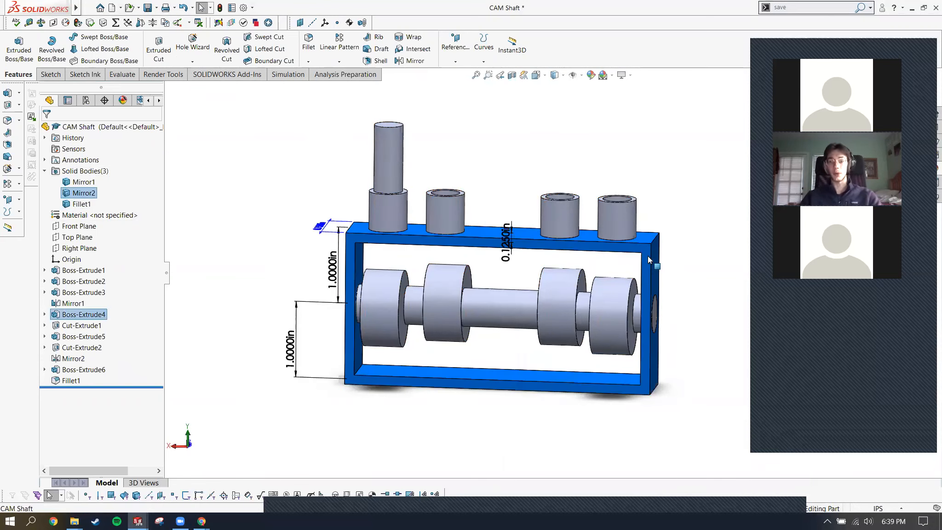
click(290, 345)
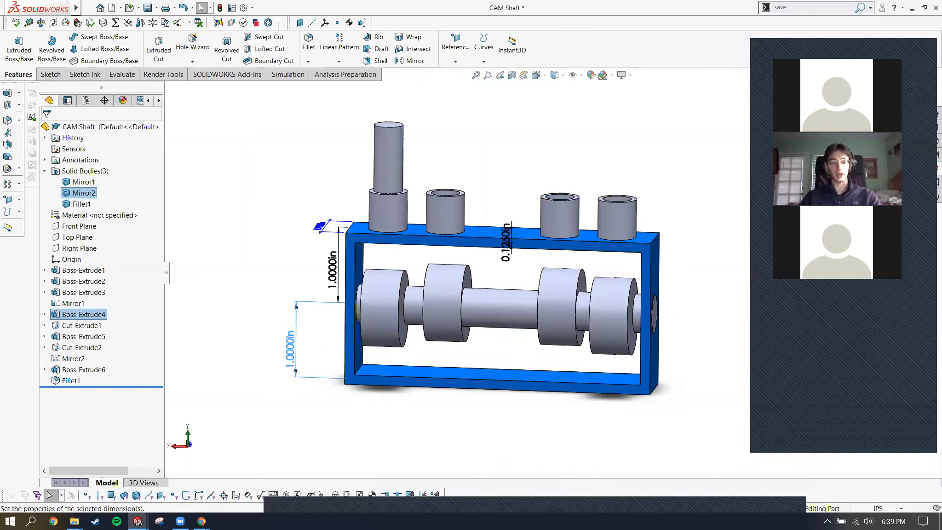
text(2)
key(Return)
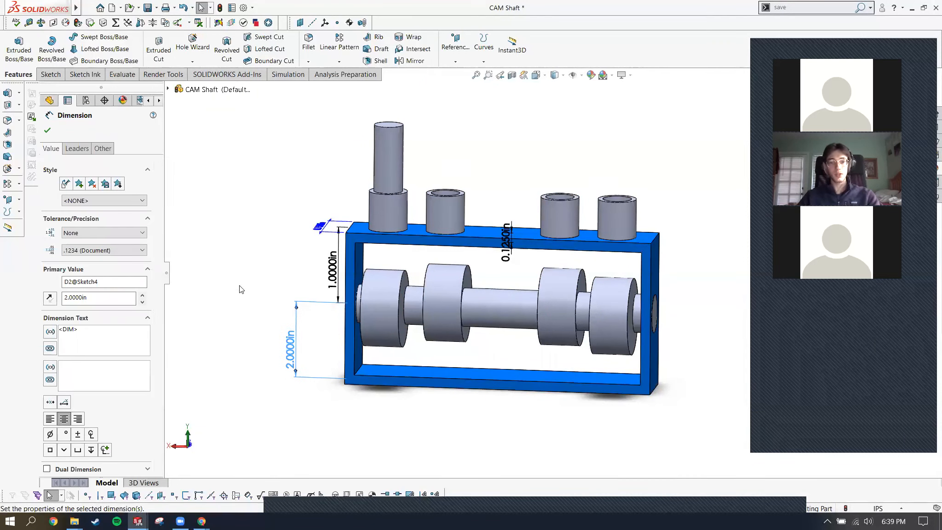
click(291, 218)
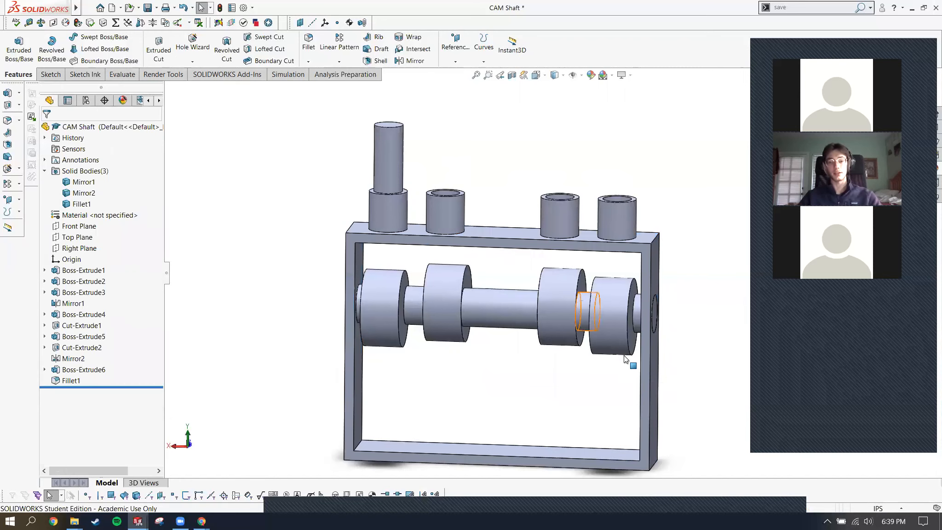
scroll(618, 358, up, 3)
scroll(617, 358, down, 2)
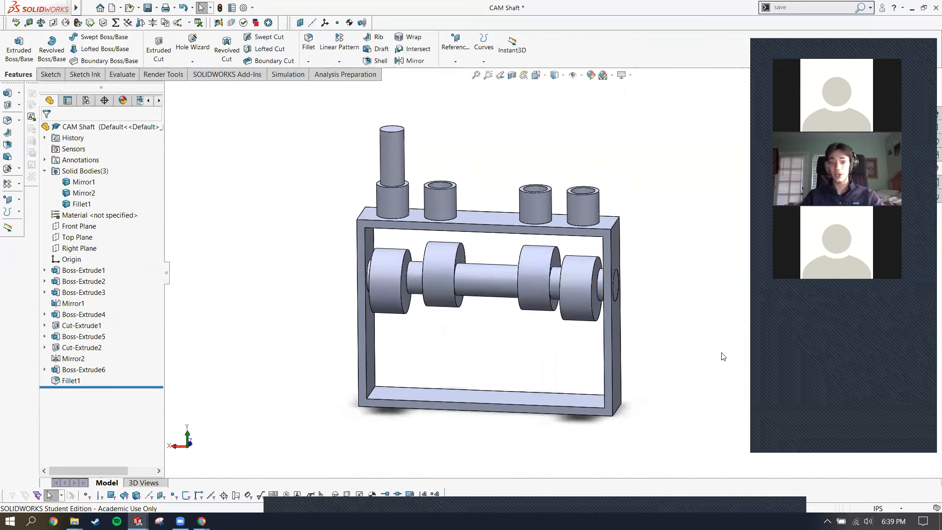
scroll(684, 375, down, 1)
scroll(512, 396, up, 3)
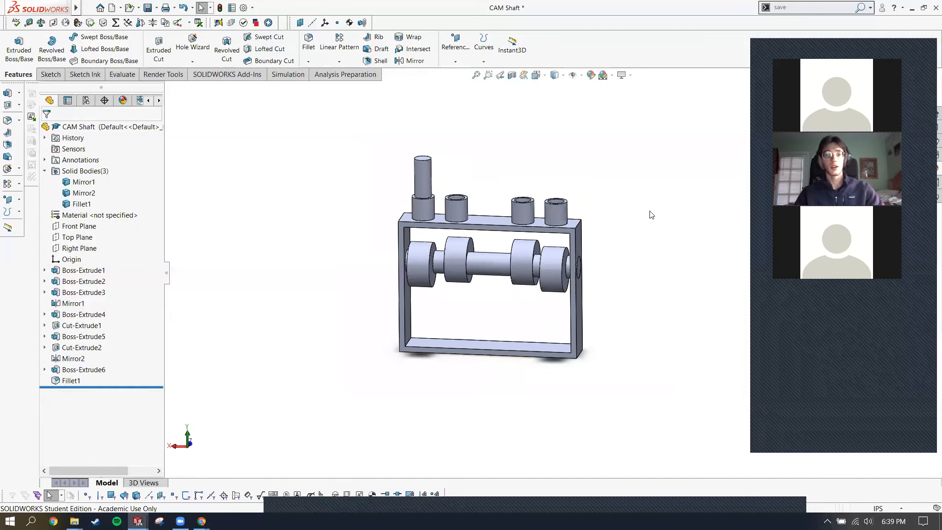
mouse_move(145, 518)
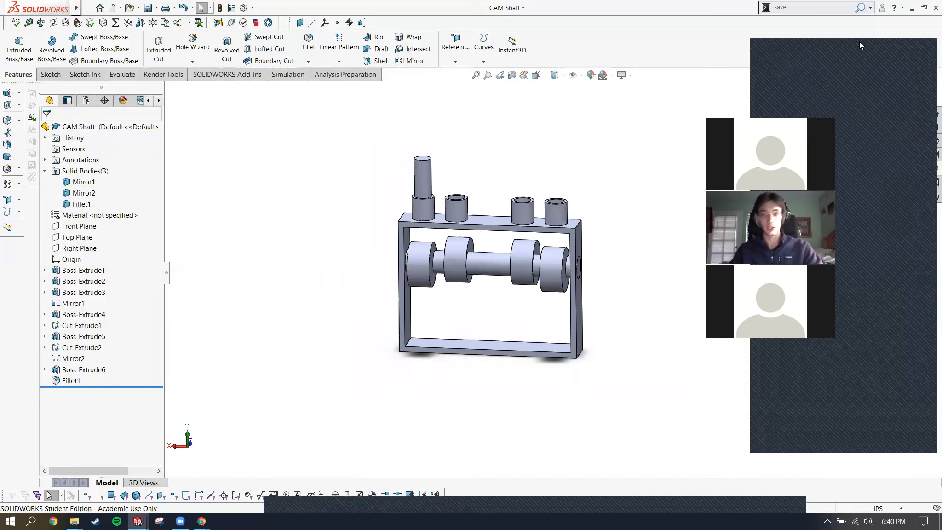
Close the CAM Shaft part without saving the file, keeping its changes in the assembly.
drag(860, 42, 790, 100)
click(932, 75)
click(490, 260)
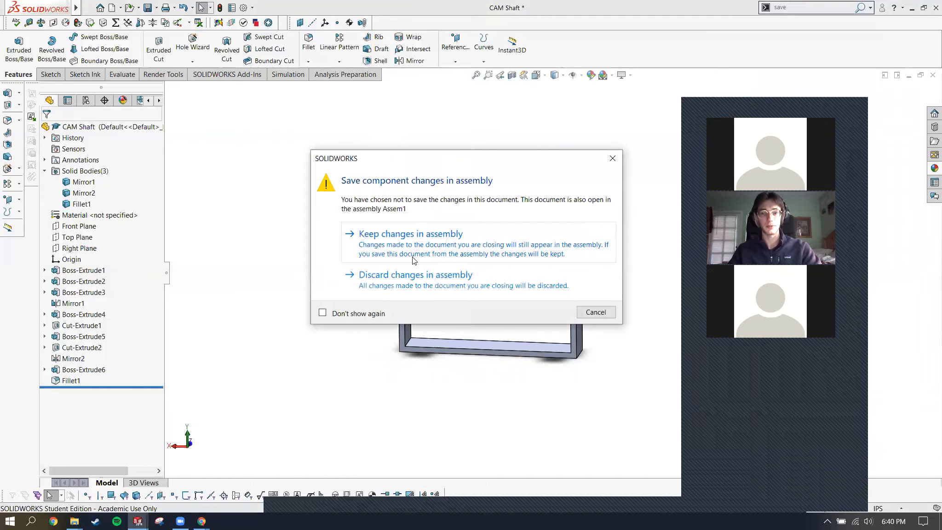
click(413, 260)
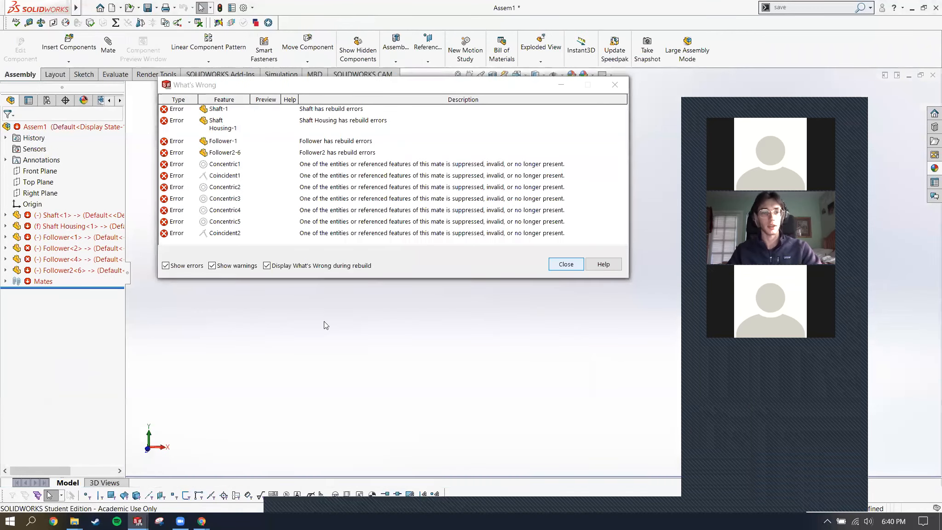
Dismiss the rebuild error report, close the Assem1 assembly without saving, and dismiss the Follower2 error report.
click(566, 264)
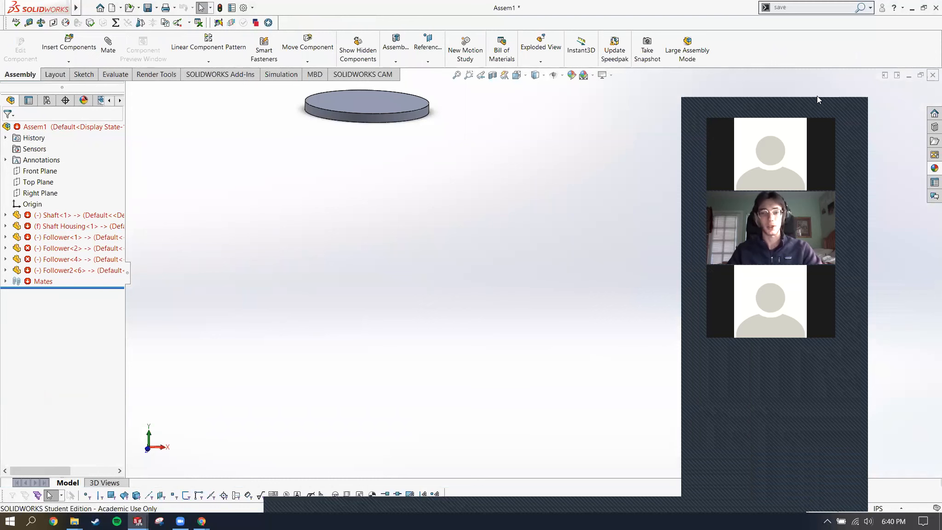
key(ctrl+w)
click(212, 189)
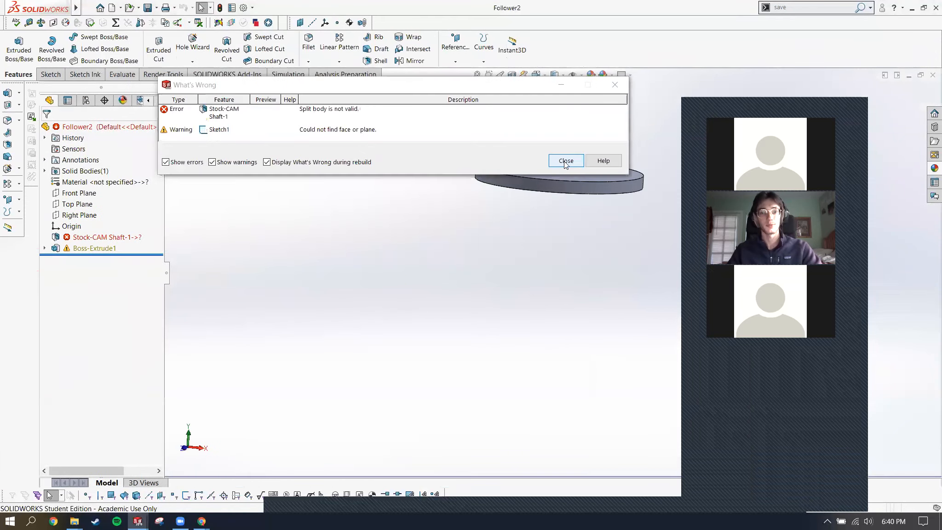
click(565, 161)
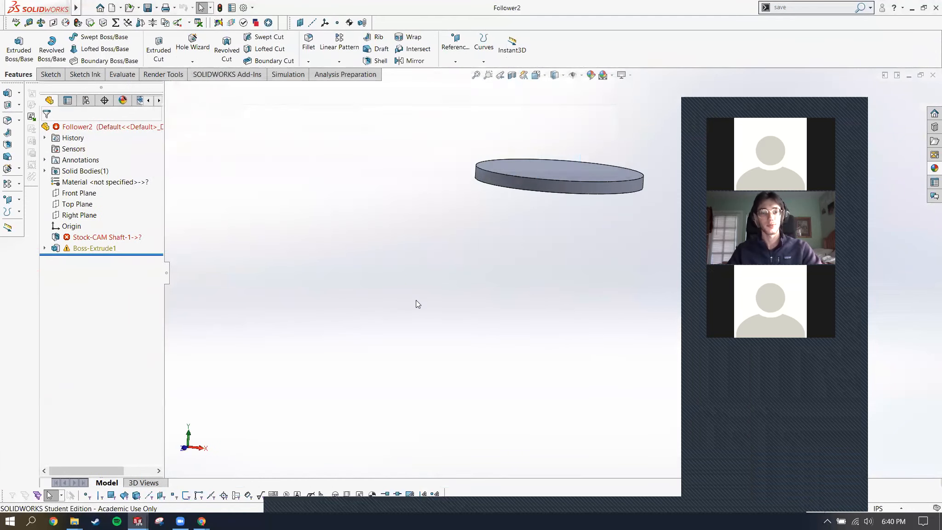
Close the Follower2 and Follower parts without saving, dismissing the error report in between.
click(930, 75)
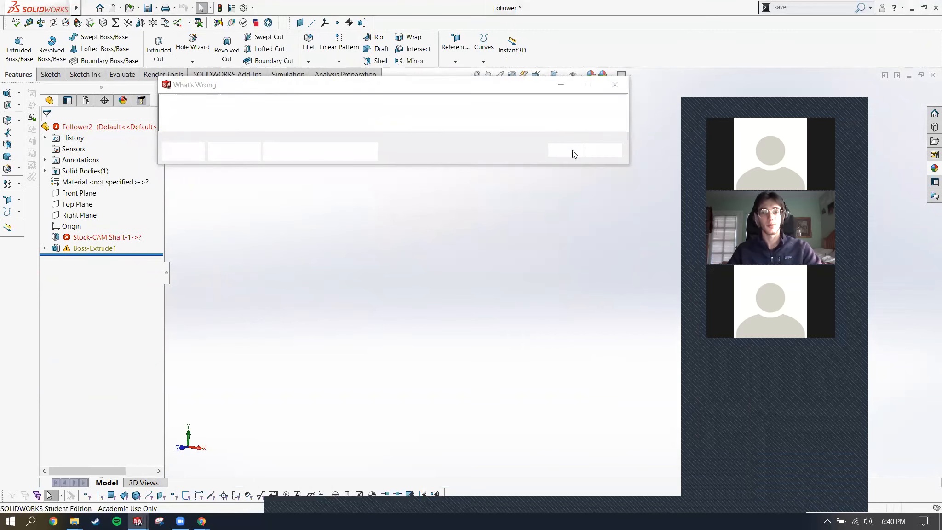
click(564, 150)
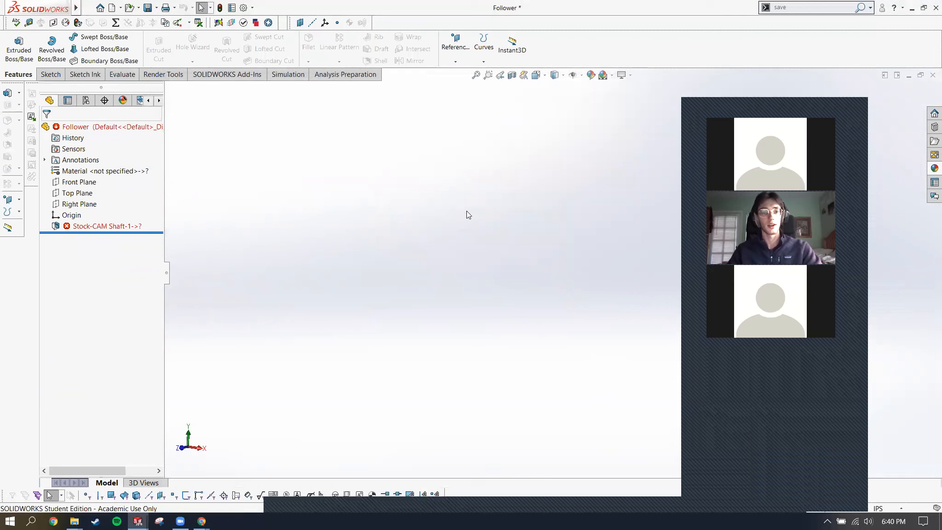
click(932, 75)
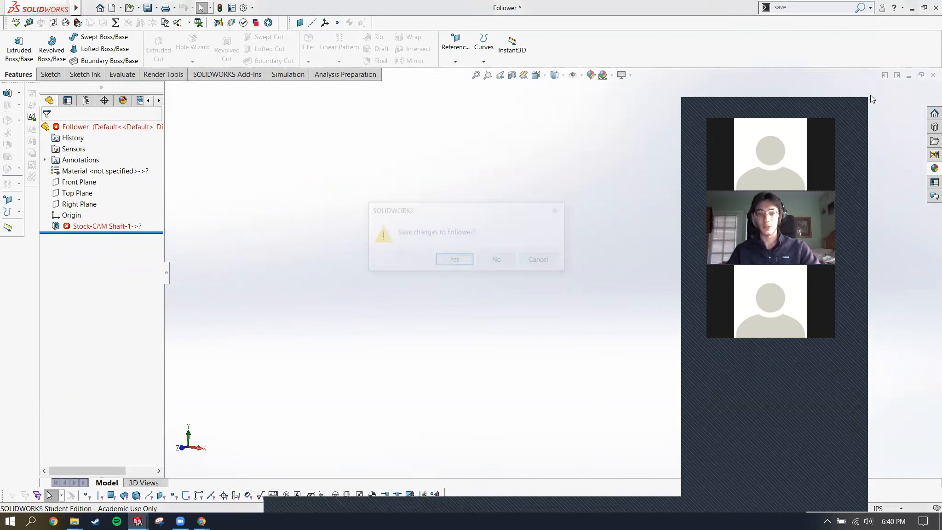
click(504, 263)
click(425, 275)
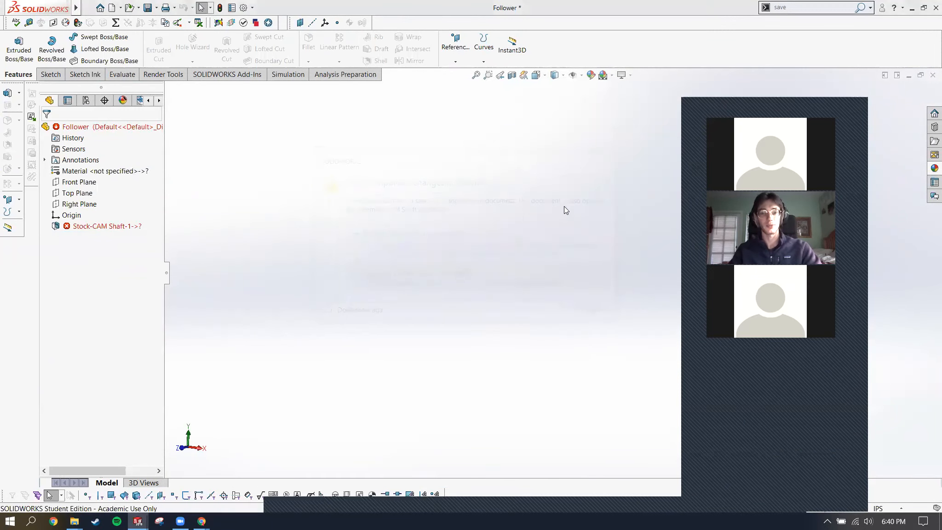
click(514, 334)
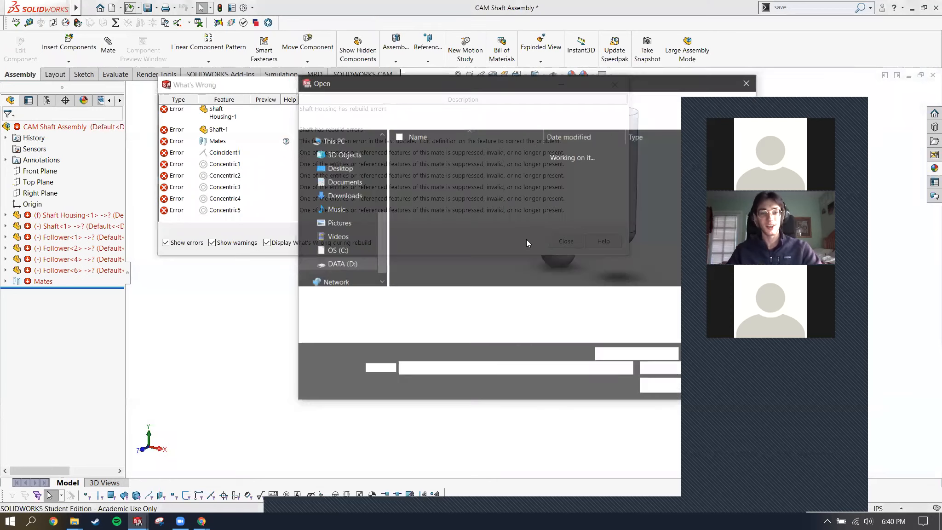
Cancel opening a file and close the CAM Shaft Assembly without saving its modified documents.
drag(526, 87, 412, 70)
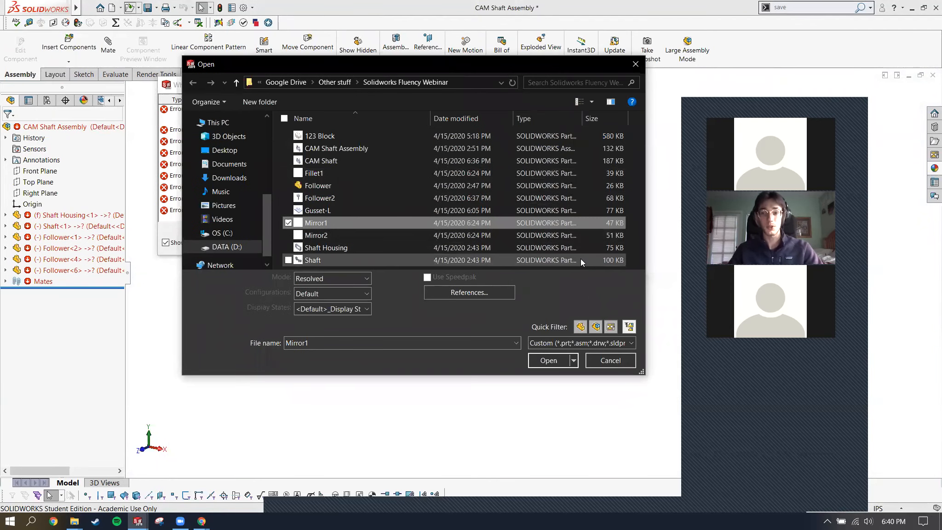
click(609, 362)
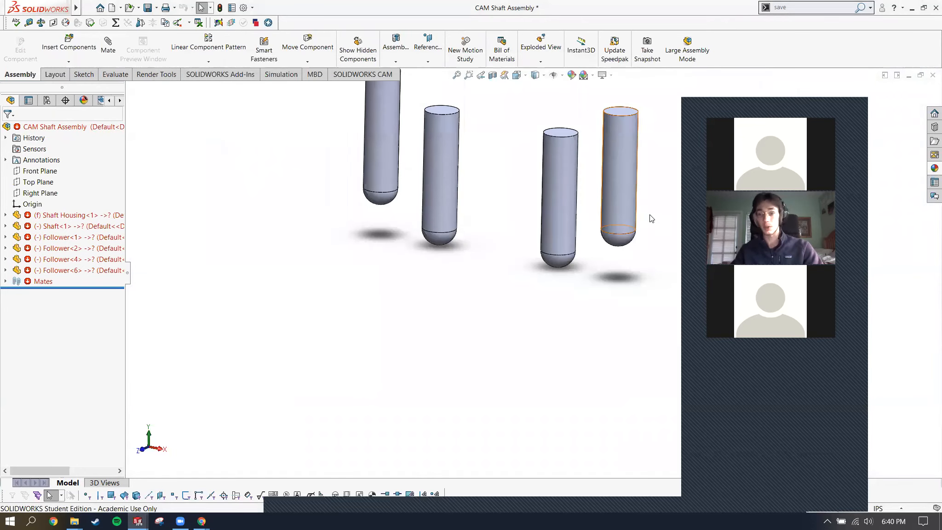
scroll(565, 261, up, 1)
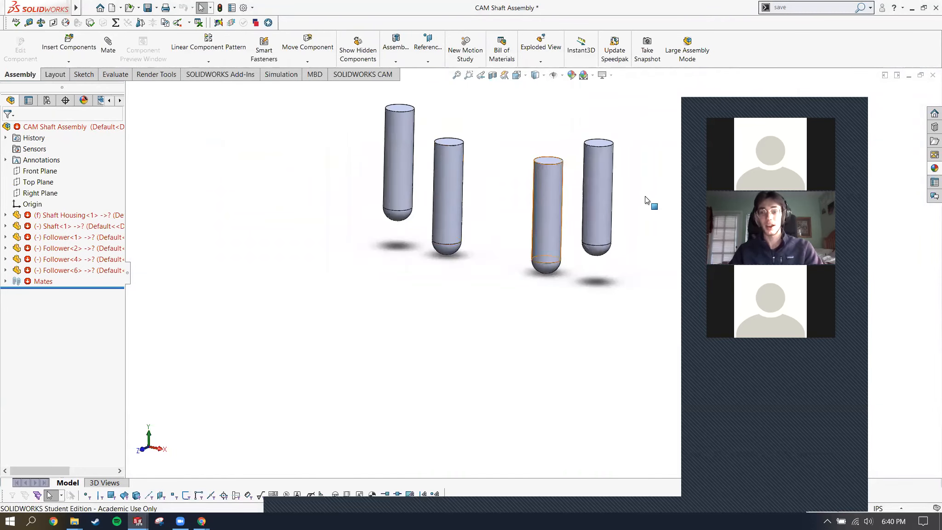
key(ctrl+s)
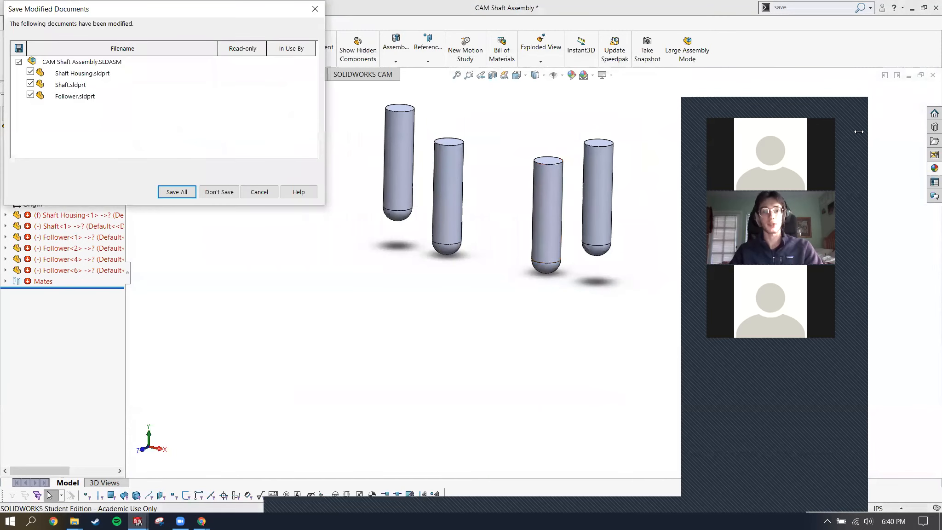
click(225, 193)
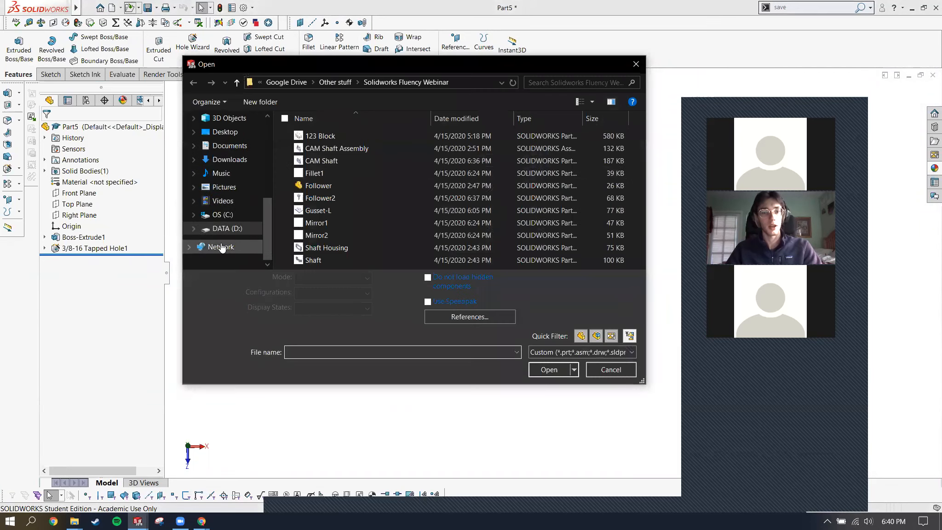
Open the Sketch-correct-size part from the Furniture folder inside Documents > CAD on the DATA (D:) drive.
click(223, 229)
double_click(338, 153)
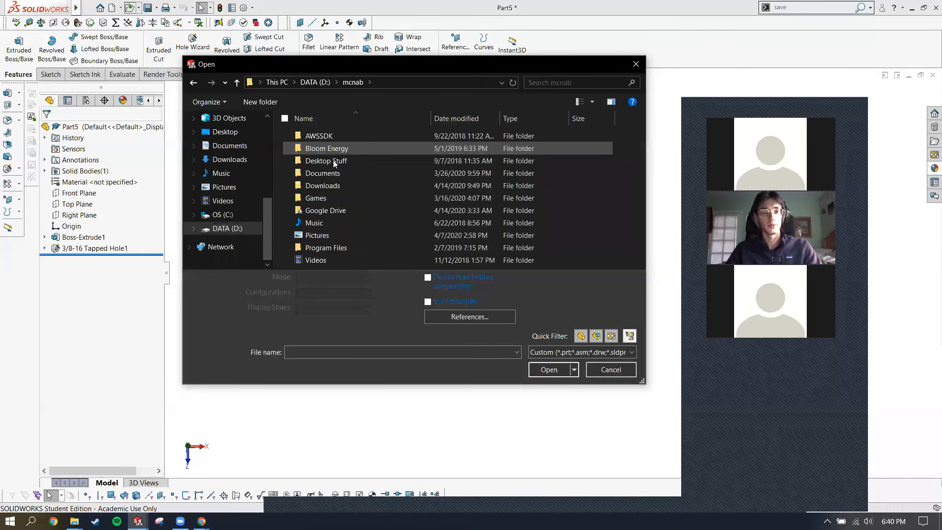
double_click(324, 173)
double_click(312, 136)
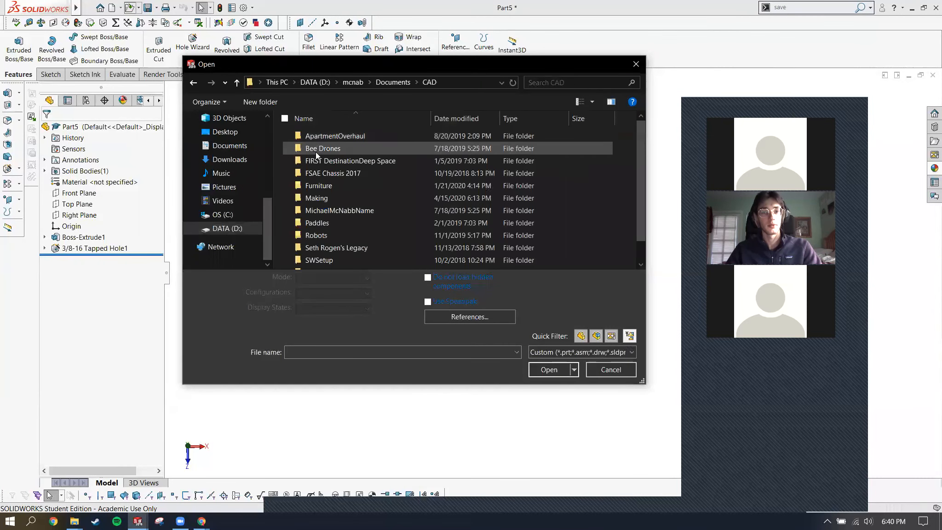
double_click(319, 188)
click(325, 160)
key(Return)
double_click(327, 132)
double_click(331, 131)
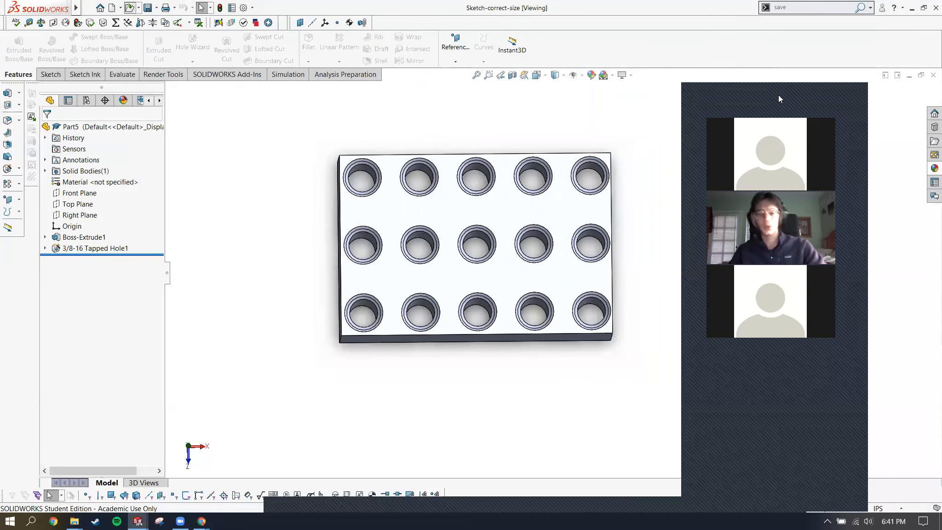
scroll(515, 307, up, 3)
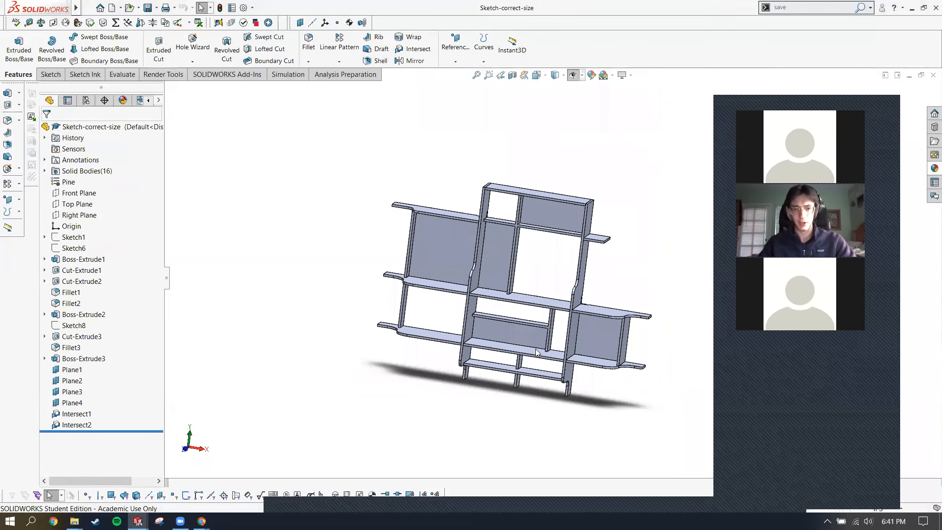
Activate the Colored configuration to examine the shelf's colour scheme, and return to the Default configuration and feature tree.
click(122, 100)
click(86, 100)
double_click(84, 145)
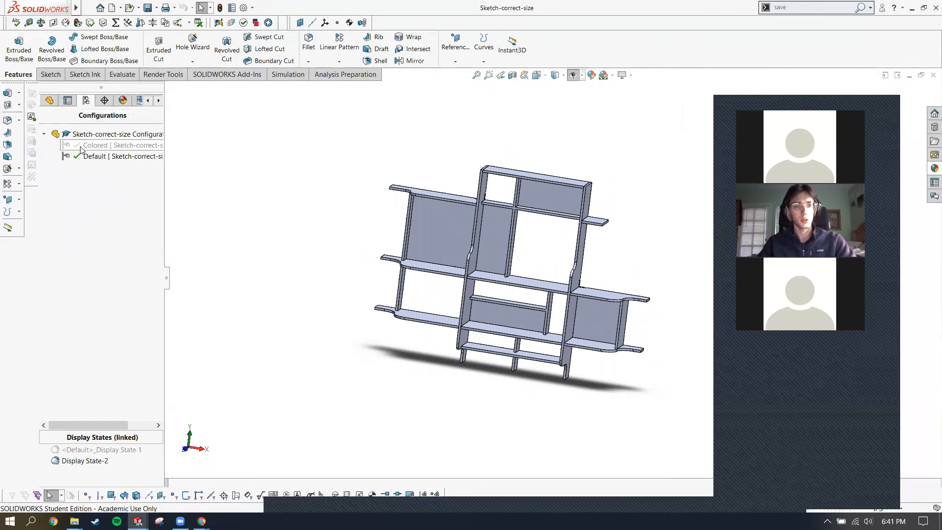
middle_drag(581, 264, 618, 242)
scroll(609, 256, down, 3)
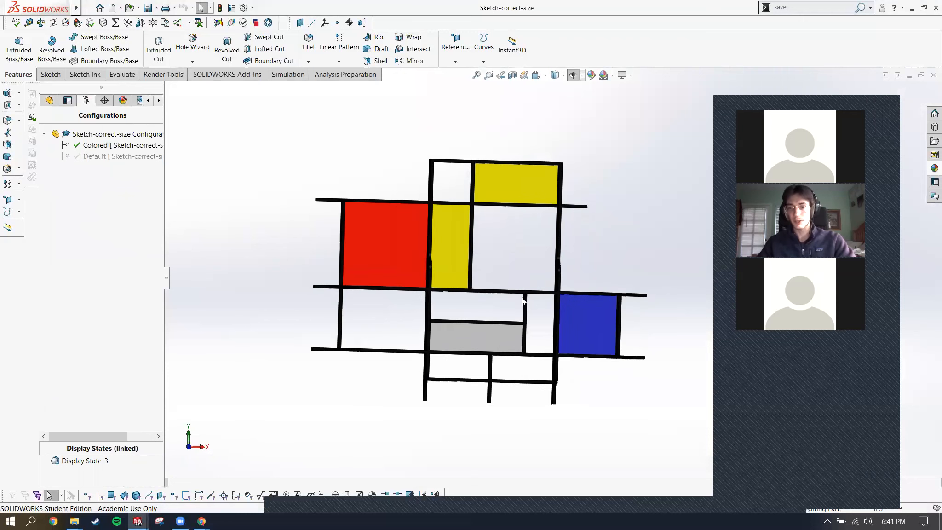
scroll(501, 313, down, 2)
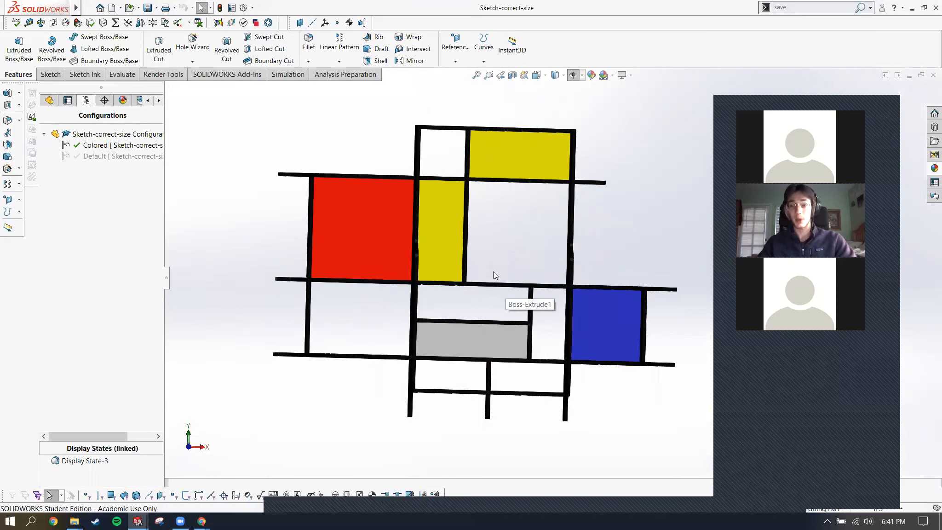
click(129, 155)
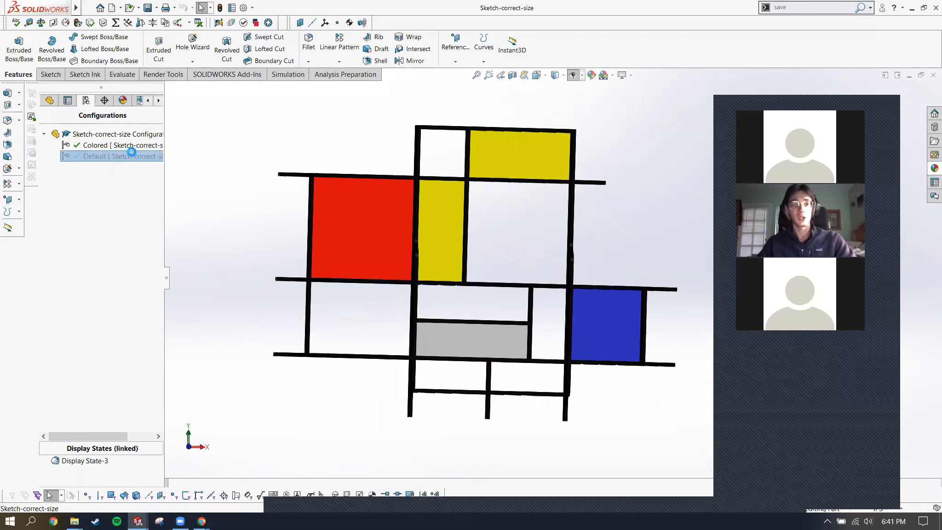
click(51, 101)
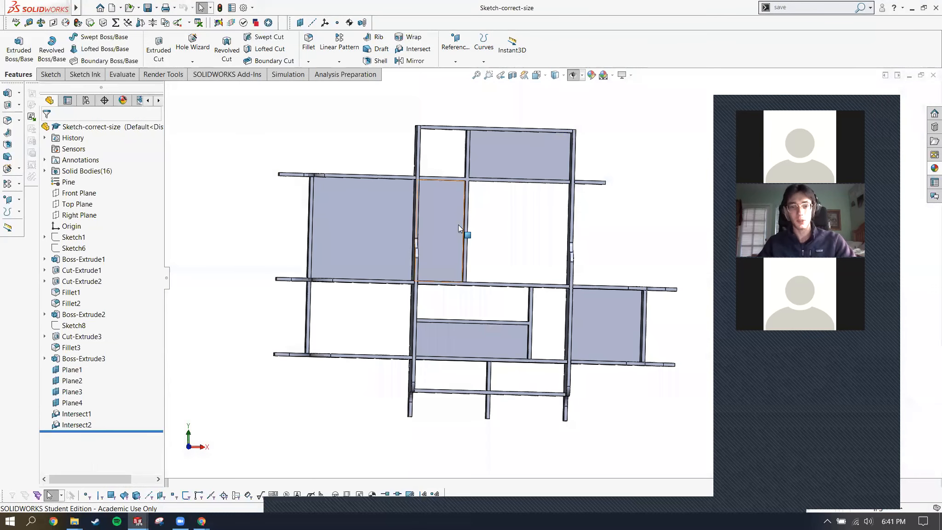
List the shelf's solid bodies to examine how the part is divided, and collapse the list again.
click(45, 171)
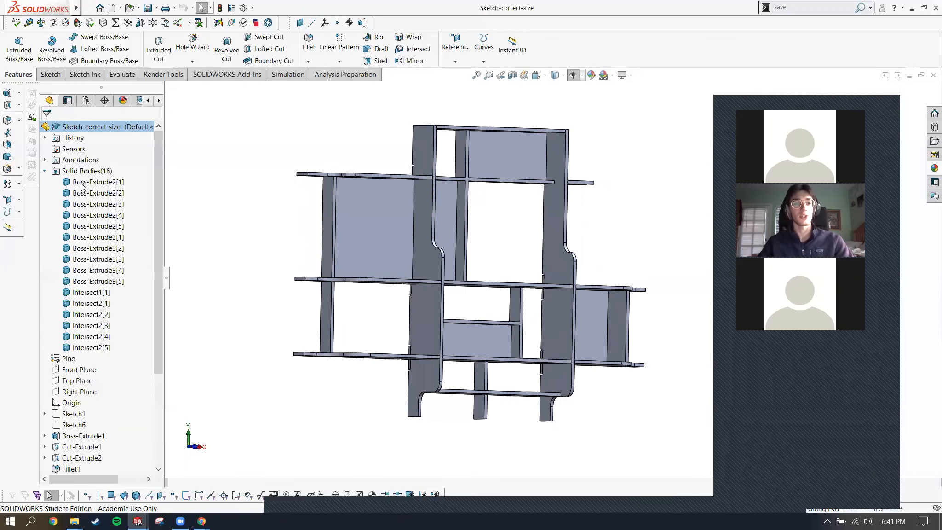
click(397, 259)
click(221, 266)
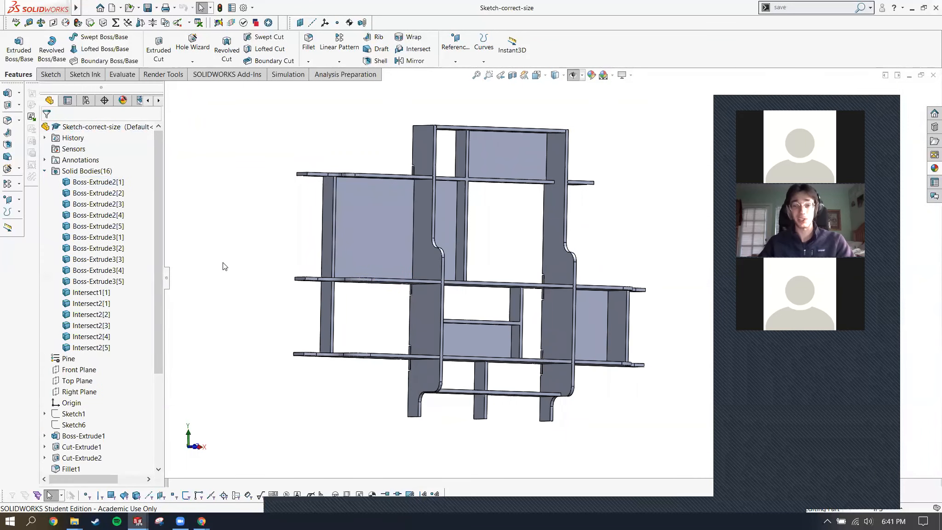
click(46, 172)
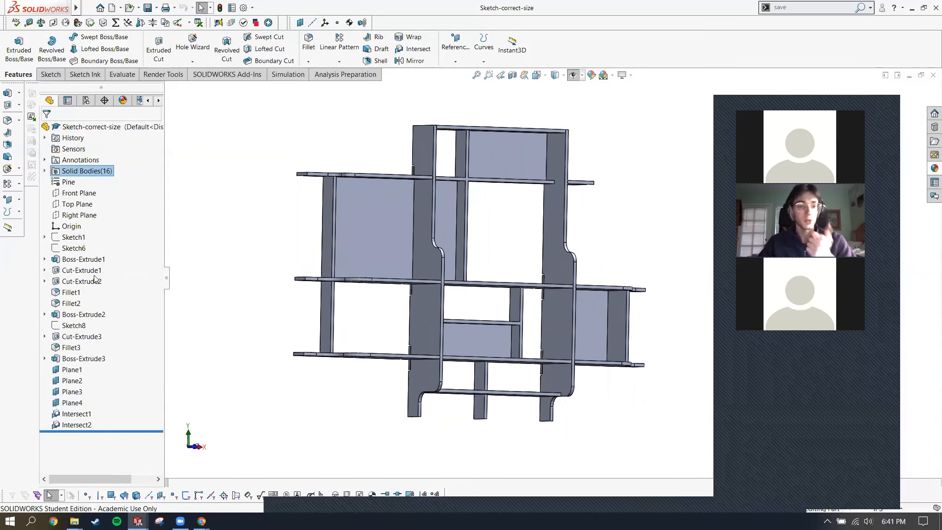
Edit Sketch1 and set the 16 in vertical dimension of the large central compartment to 17 in.
click(69, 237)
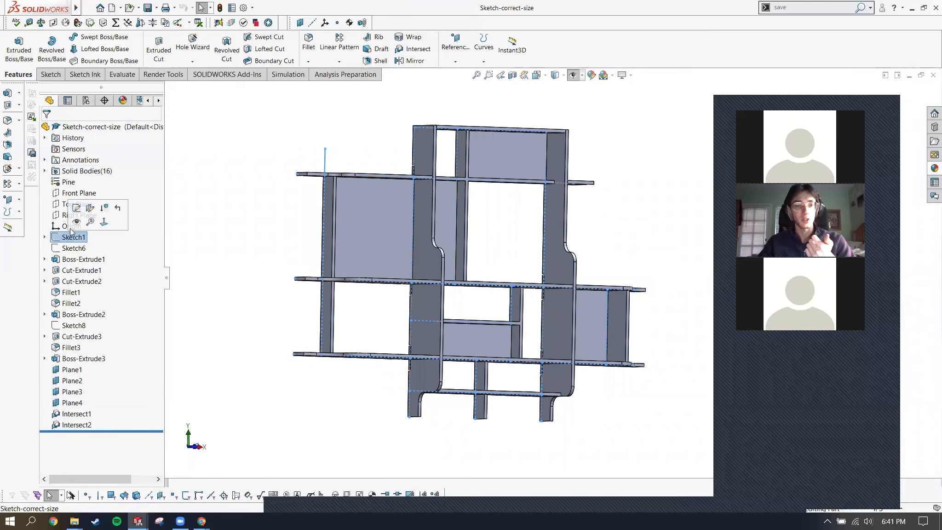
click(81, 209)
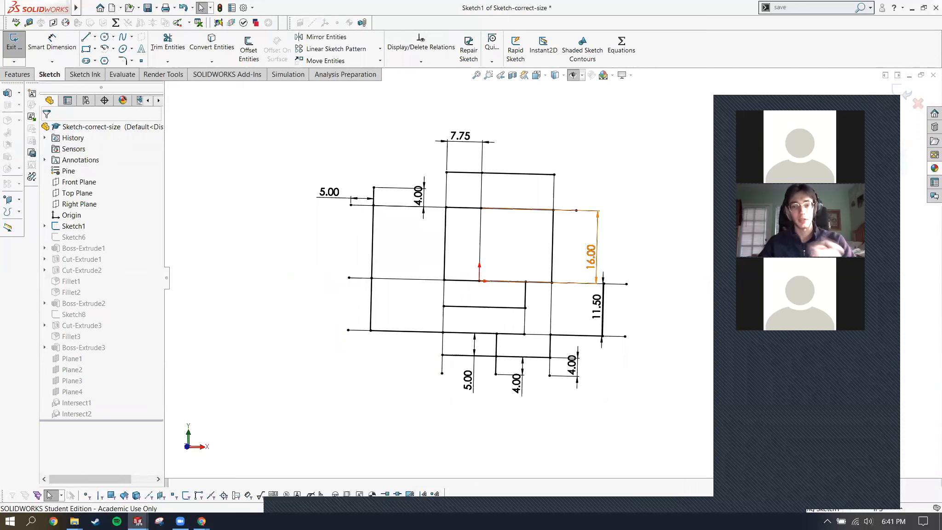
double_click(592, 255)
text(17)
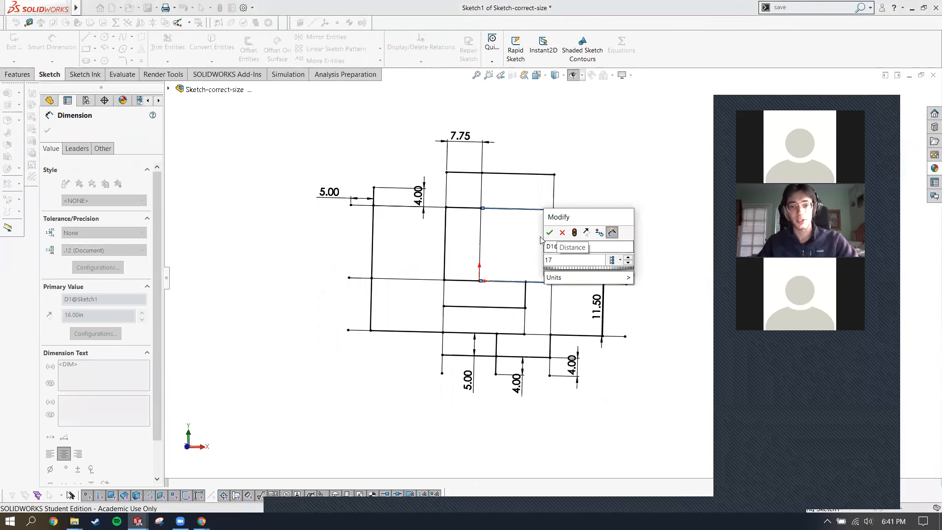
click(549, 232)
click(666, 188)
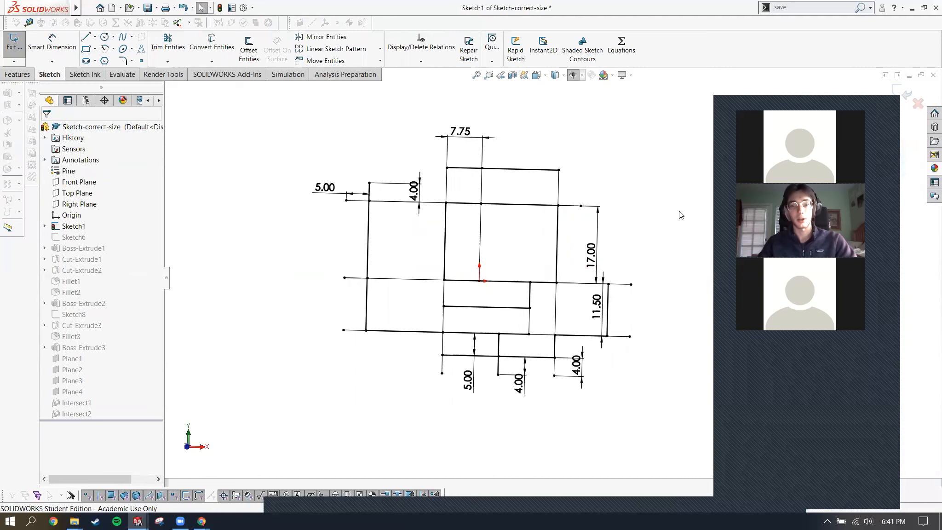
Rebuild the shelf part with the changed layout sketch and dismiss the error report.
key(ctrl+b)
click(532, 270)
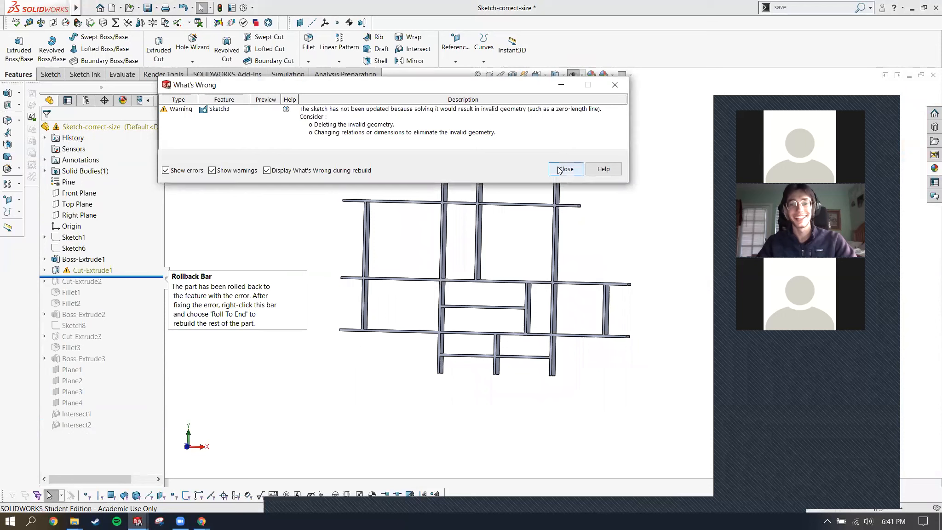
click(564, 170)
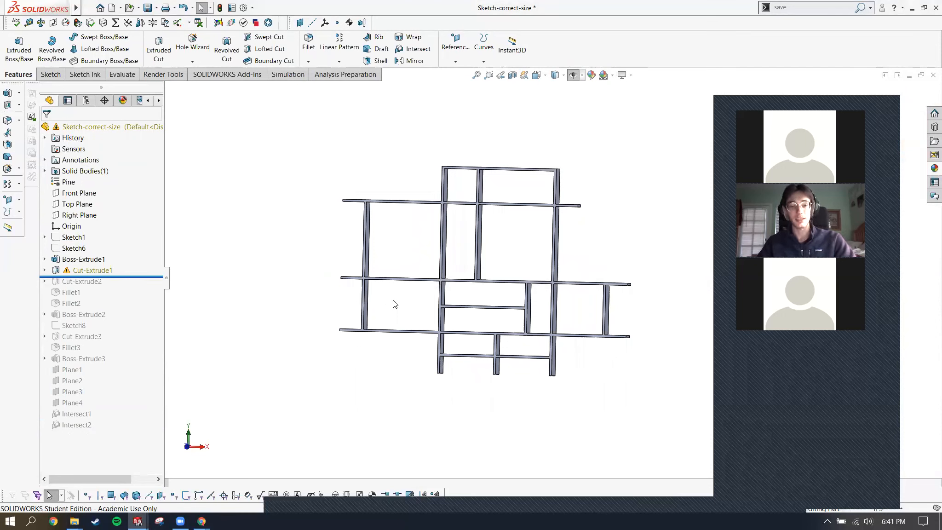
Try to back out of the Sketch1 edit, continuing past the rebuild warning and dismissing the error report.
key(ctrl+z)
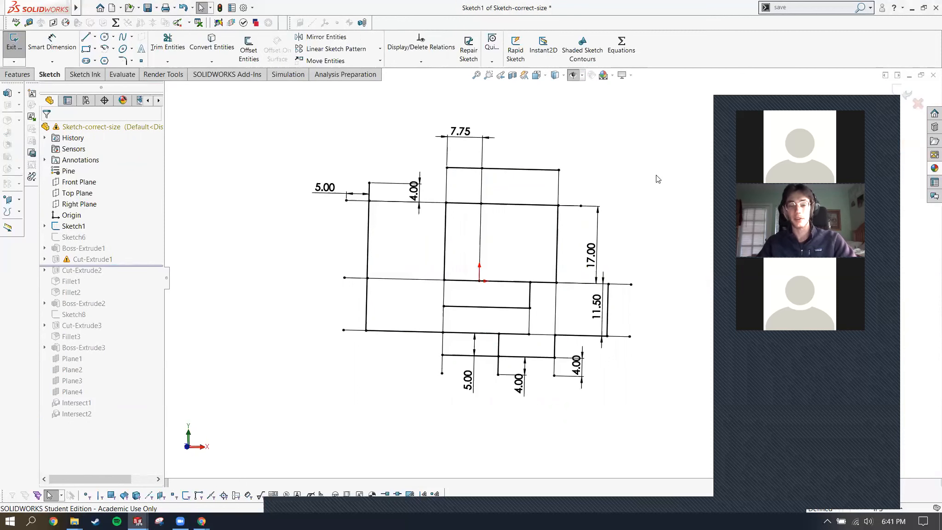
click(815, 98)
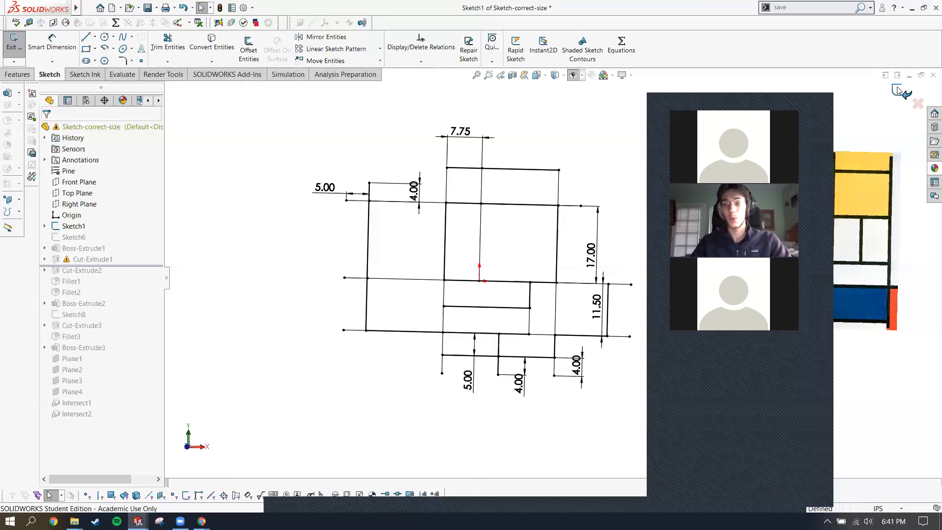
click(917, 103)
click(483, 325)
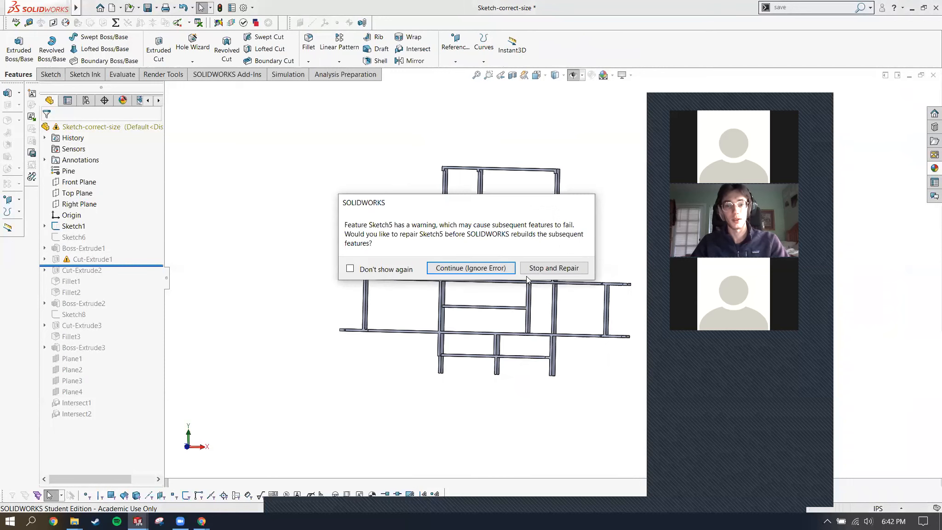
click(497, 269)
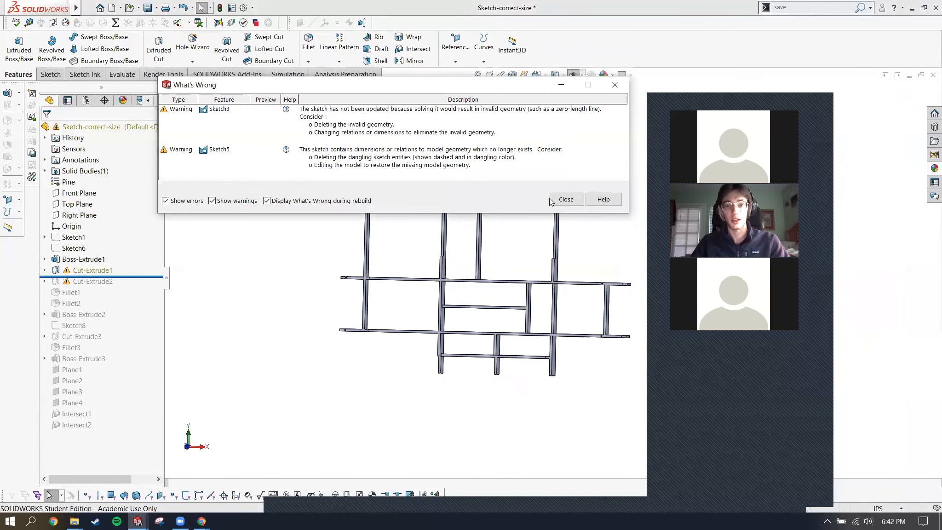
click(552, 197)
Undo the 17 in dimension change in the shelf's Sketch1.
key(ctrl+z)
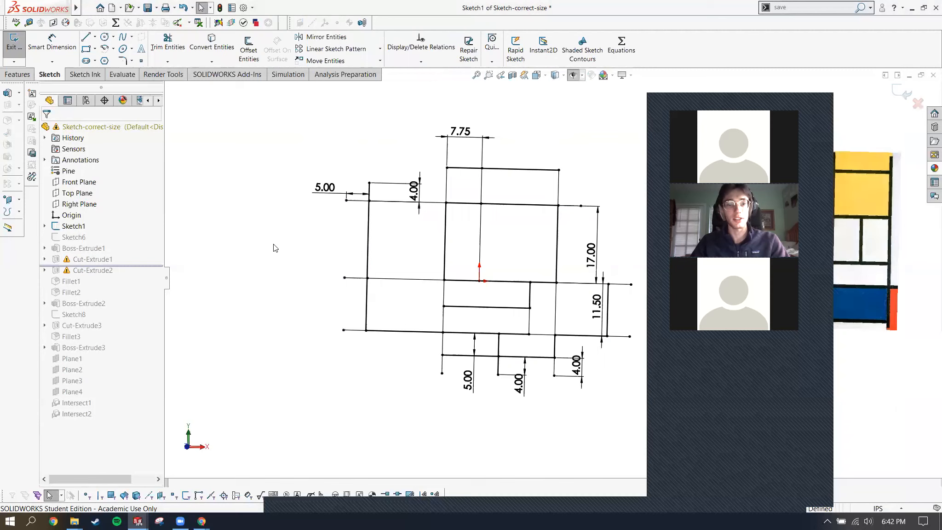
key(ctrl+z)
key(ctrl+z)
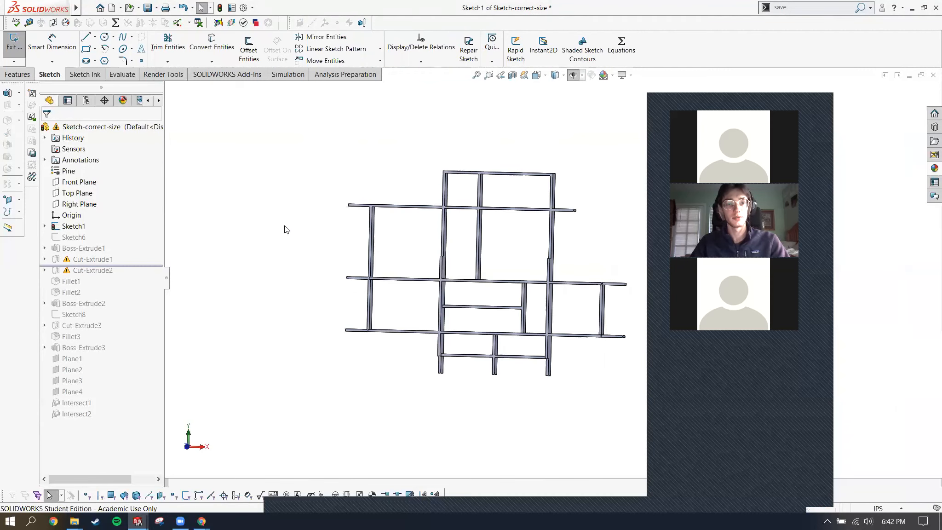
Roll the feature history to just after Cut-Extrude2 and highlight a Boss-Extrude1 face on the shelf frame.
drag(143, 278, 160, 293)
scroll(490, 246, down, 6)
click(477, 209)
scroll(477, 209, up, 5)
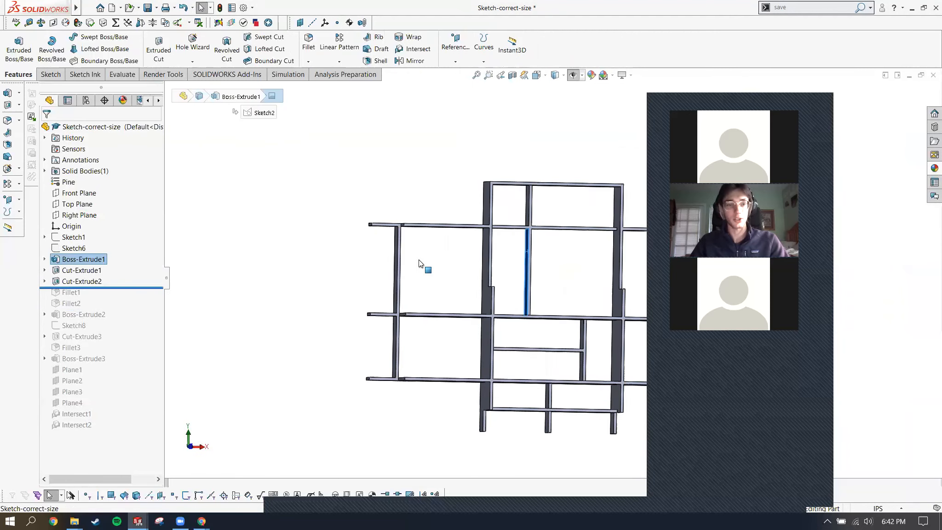
List the solid bodies and highlight the Cut-Extrude2 body to examine how the frame is divided at this stage.
click(44, 171)
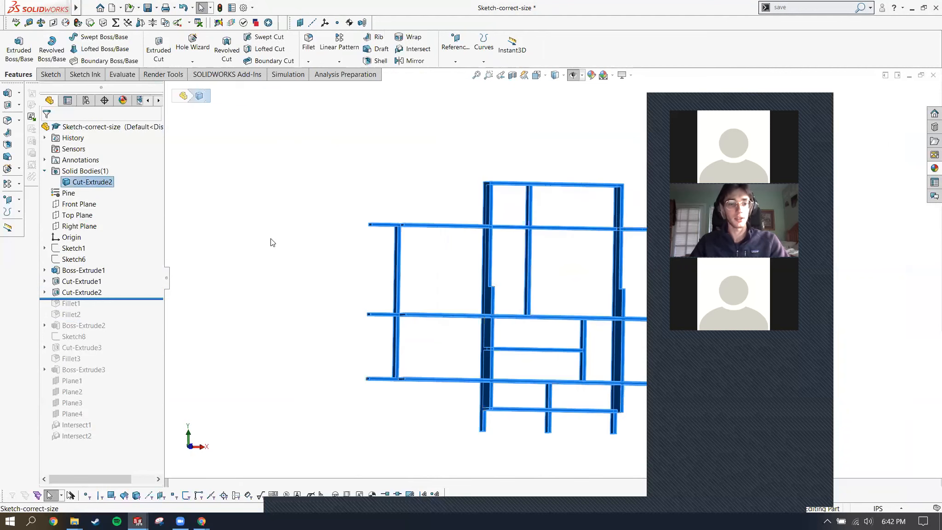
scroll(547, 320, up, 1)
scroll(546, 320, up, 3)
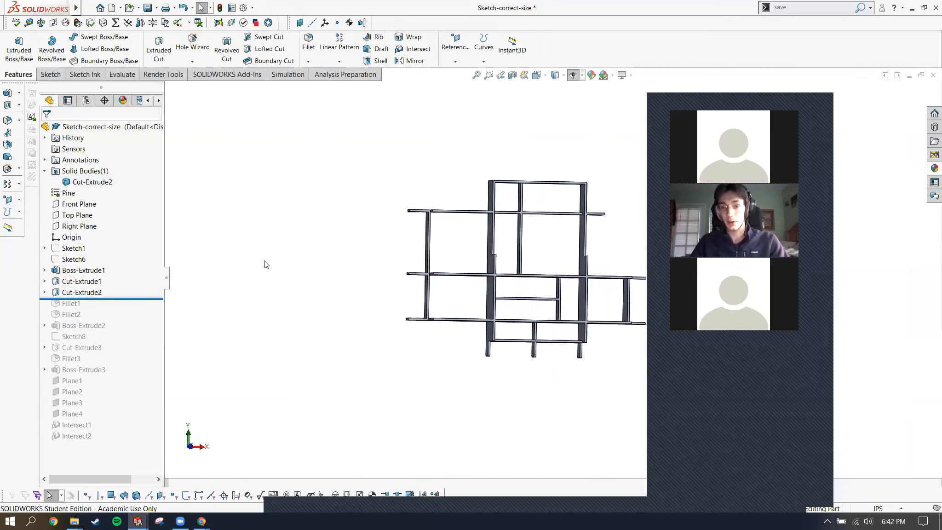
scroll(569, 254, down, 2)
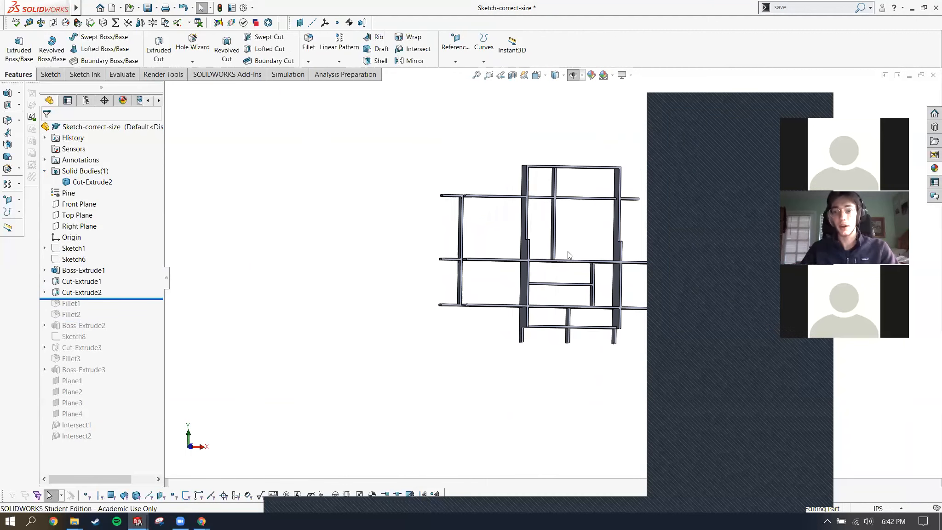
Roll the feature history forward to just after Plane4.
key(f)
drag(109, 300, 94, 421)
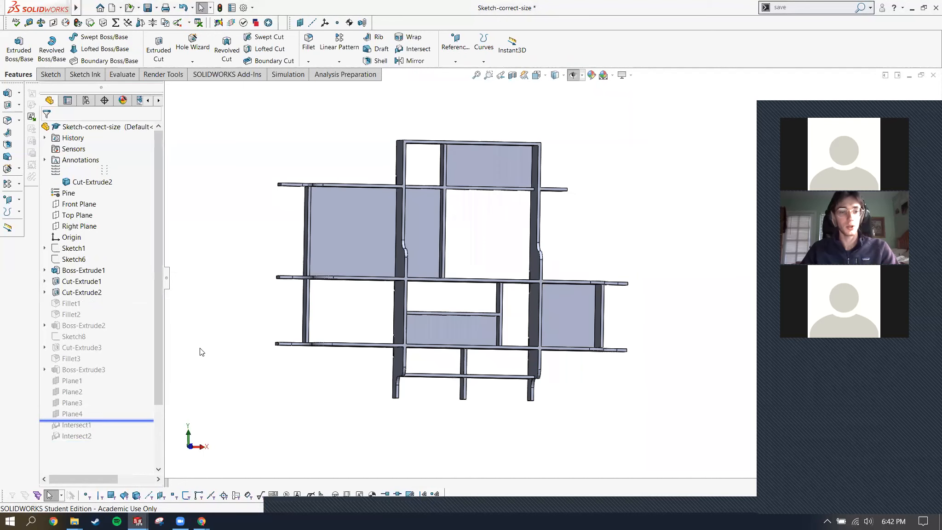
scroll(97, 354, down, 3)
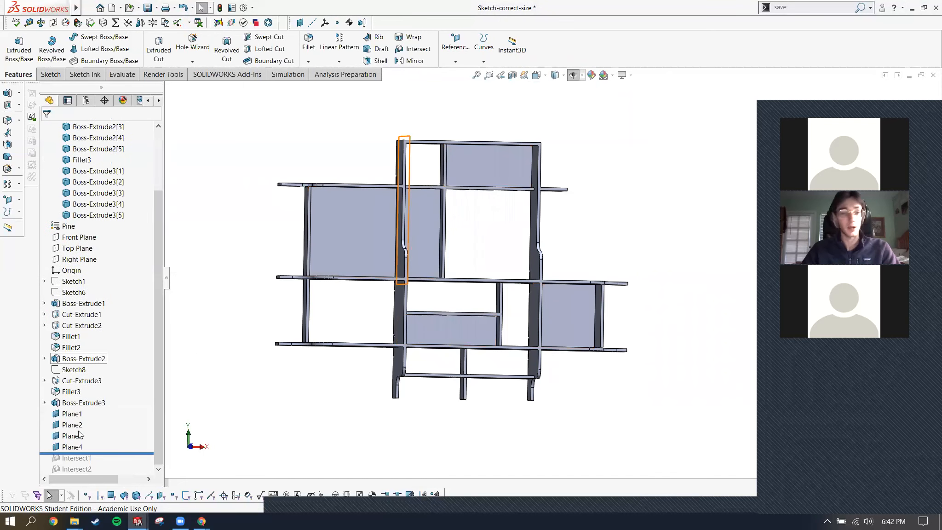
Enlarge the displayed boundary of Plane1 to span the shelf's full height and depth.
click(73, 414)
middle_drag(395, 322, 469, 327)
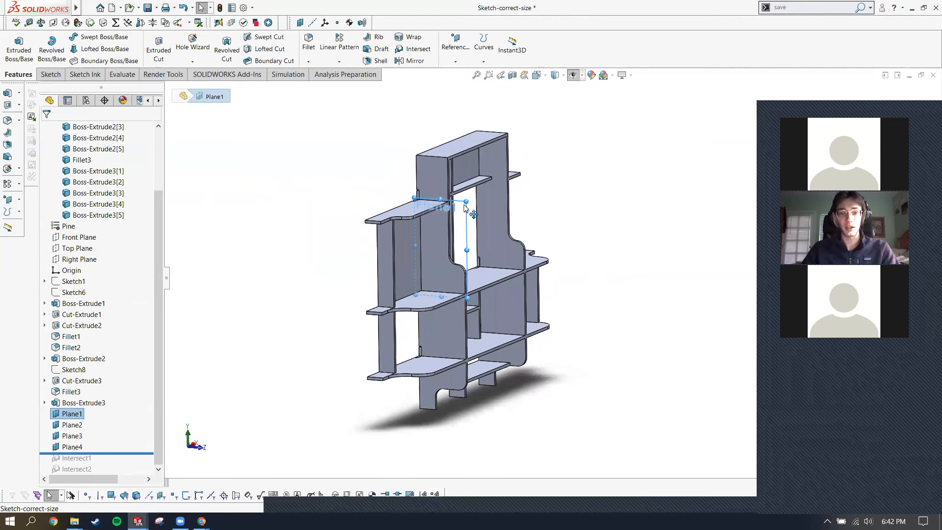
drag(466, 201, 471, 133)
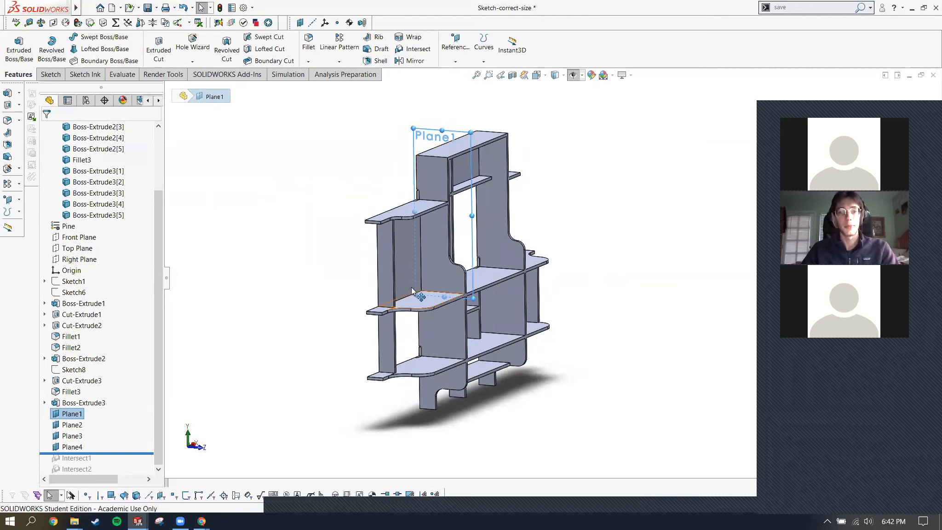
drag(415, 376, 395, 421)
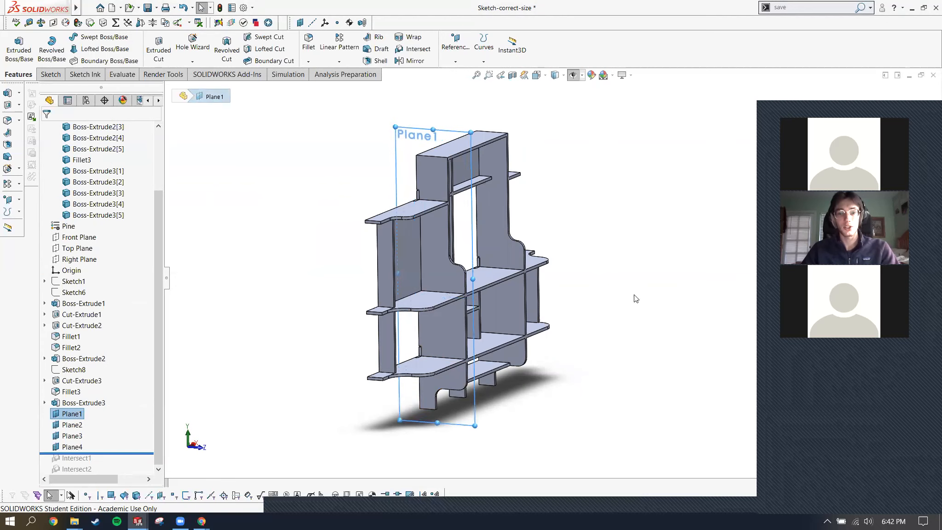
click(634, 298)
middle_drag(461, 297, 393, 294)
click(81, 415)
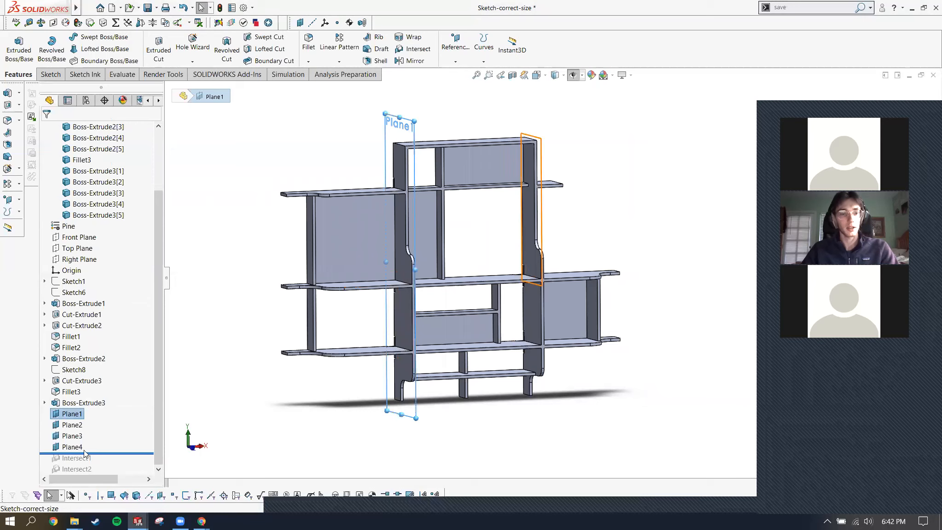
Roll the feature history forward past Intersect1 and highlight that feature to examine where it splits the shelf.
drag(90, 454, 91, 464)
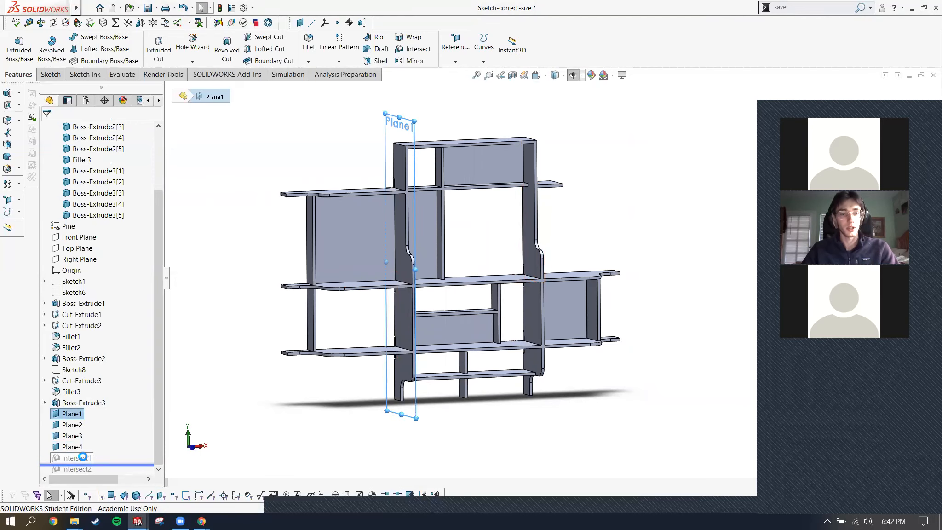
click(76, 457)
middle_drag(467, 300, 447, 331)
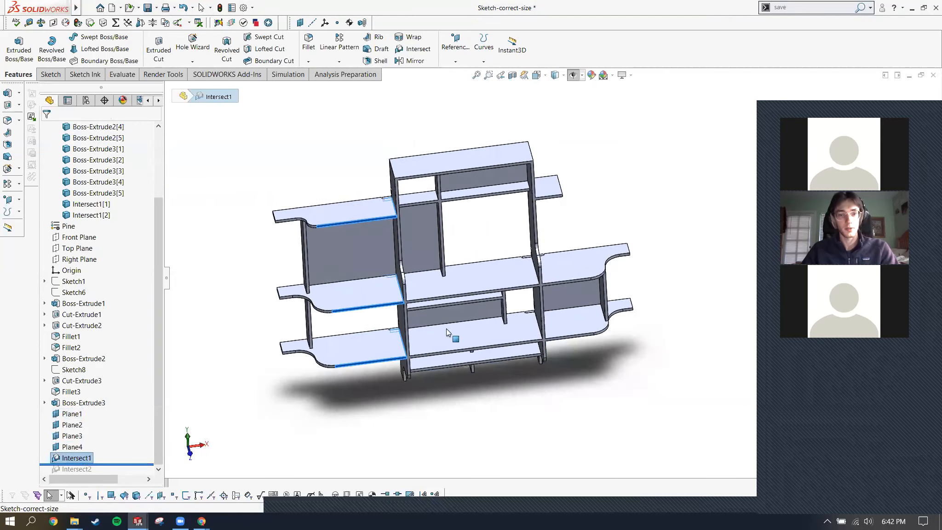
scroll(447, 330, down, 5)
scroll(579, 335, up, 3)
scroll(651, 331, up, 2)
scroll(638, 300, down, 2)
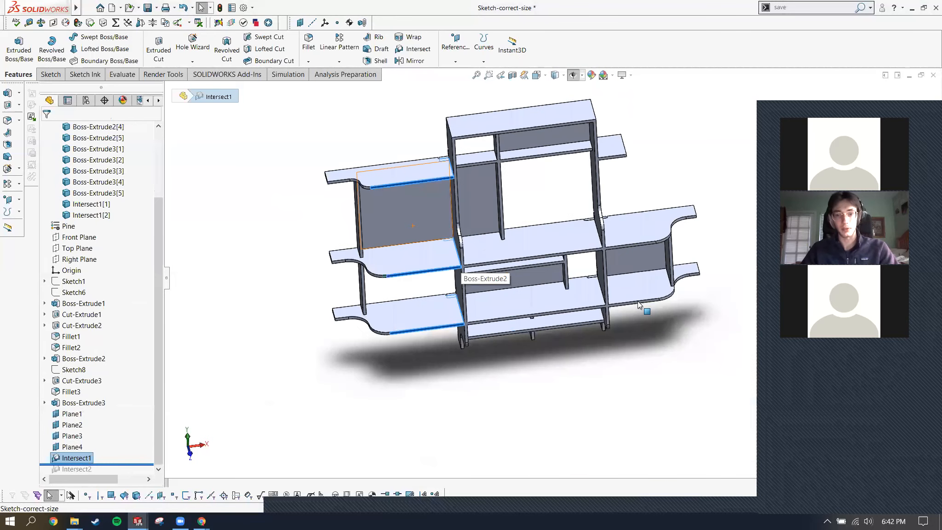
scroll(572, 207, up, 2)
scroll(572, 207, down, 2)
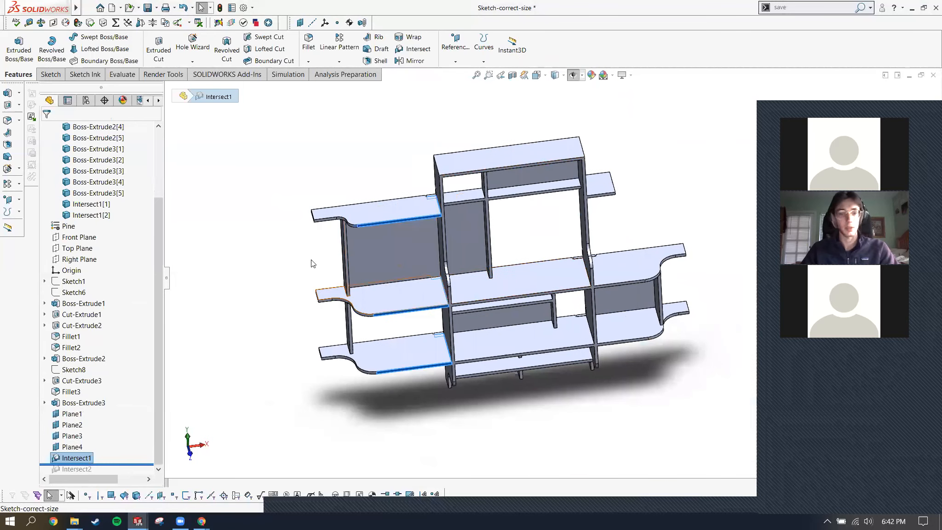
Roll the feature history forward past Intersect2 and highlight the Boss-Extrude2 bodies one after another.
click(112, 465)
drag(114, 464, 111, 469)
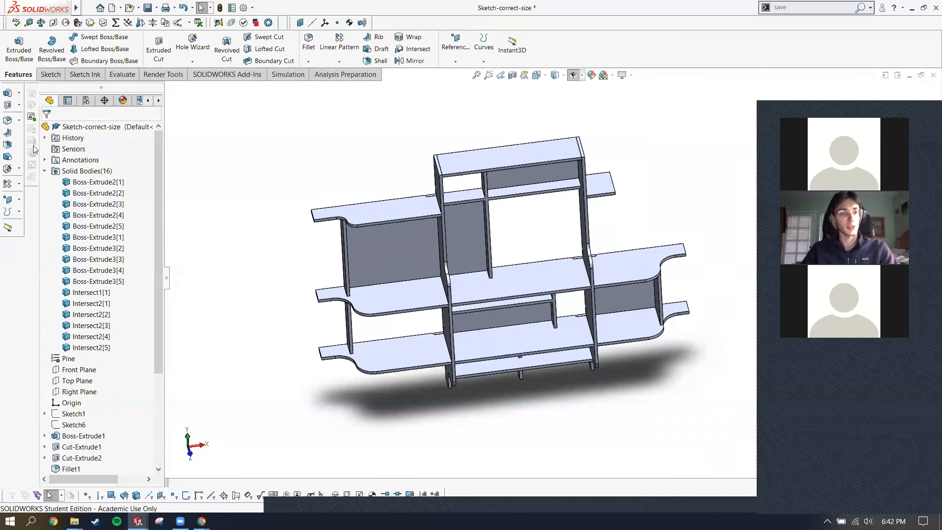
click(98, 182)
middle_drag(506, 166, 541, 163)
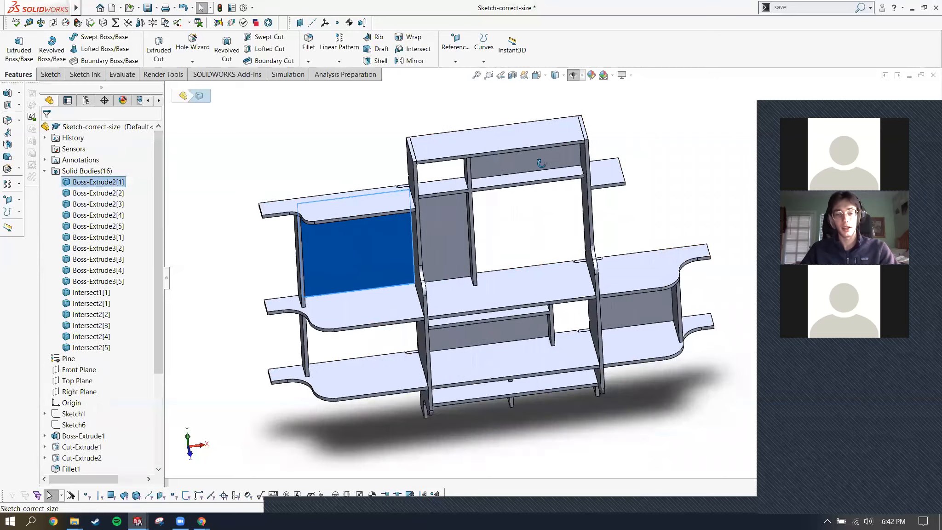
key(ctrl+1)
click(103, 193)
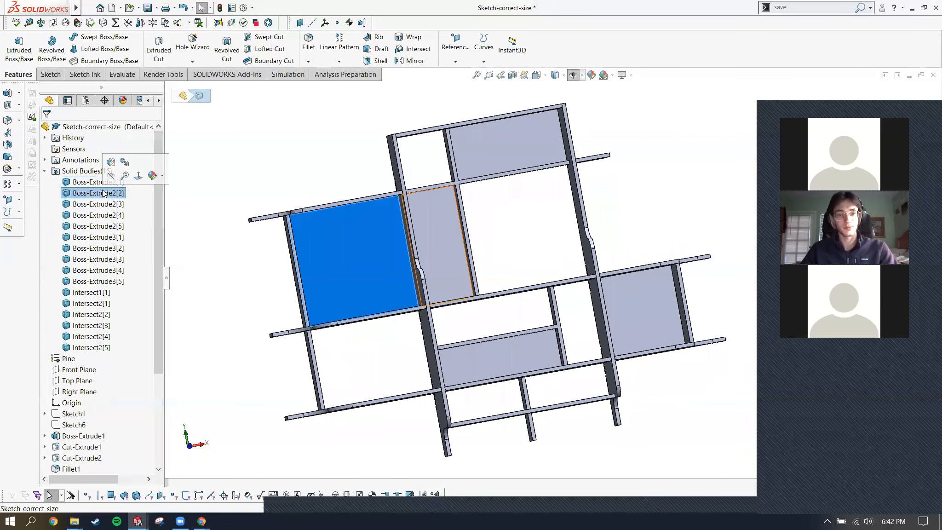
click(96, 204)
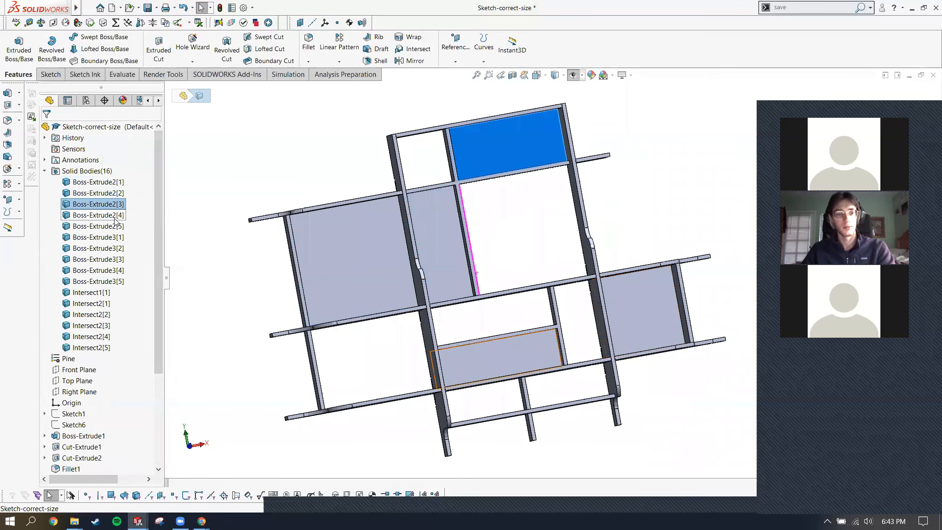
click(97, 214)
click(99, 226)
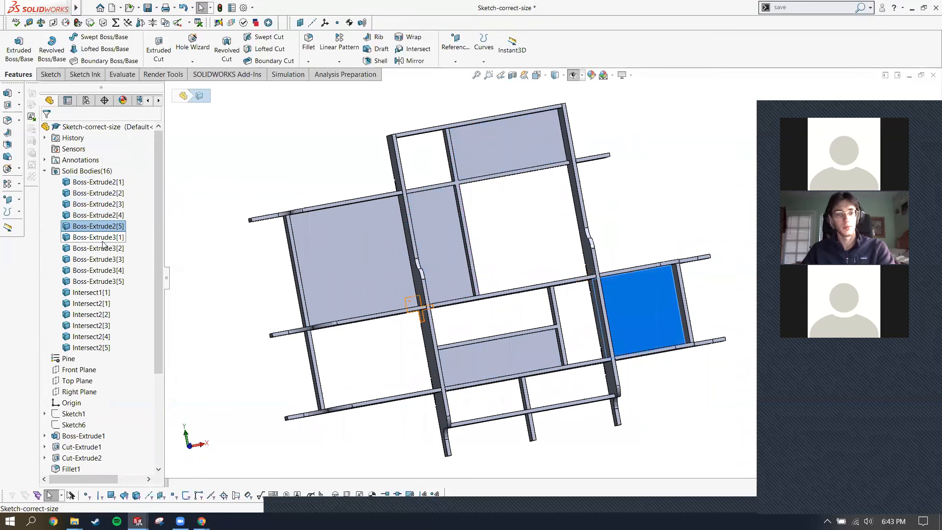
Highlight the Boss-Extrude3 bodies one after another and examine them from the back of the shelf.
click(98, 237)
middle_drag(483, 246, 529, 239)
scroll(522, 292, down, 10)
scroll(522, 292, up, 5)
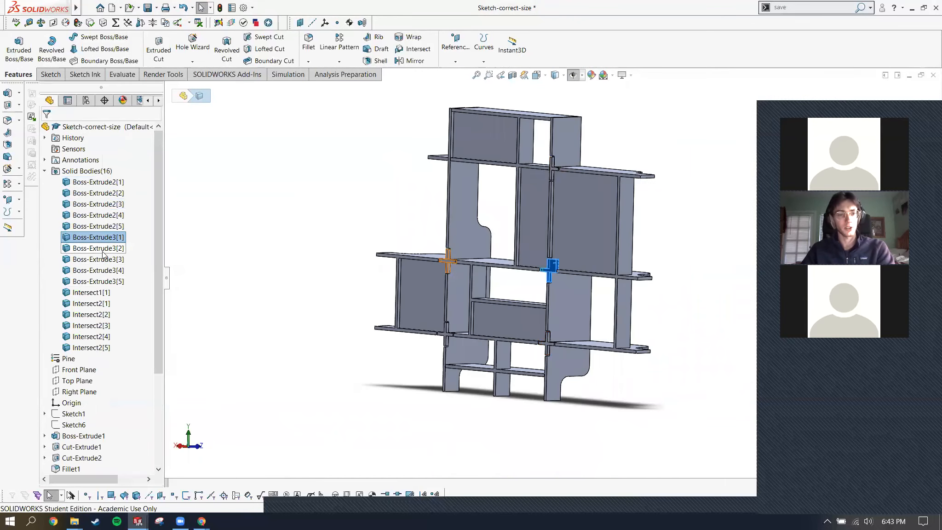
click(98, 248)
click(99, 258)
click(100, 270)
click(100, 281)
Highlight the Intersect1[1] body and examine the side shelf section from several angles.
click(100, 292)
middle_drag(513, 287, 370, 282)
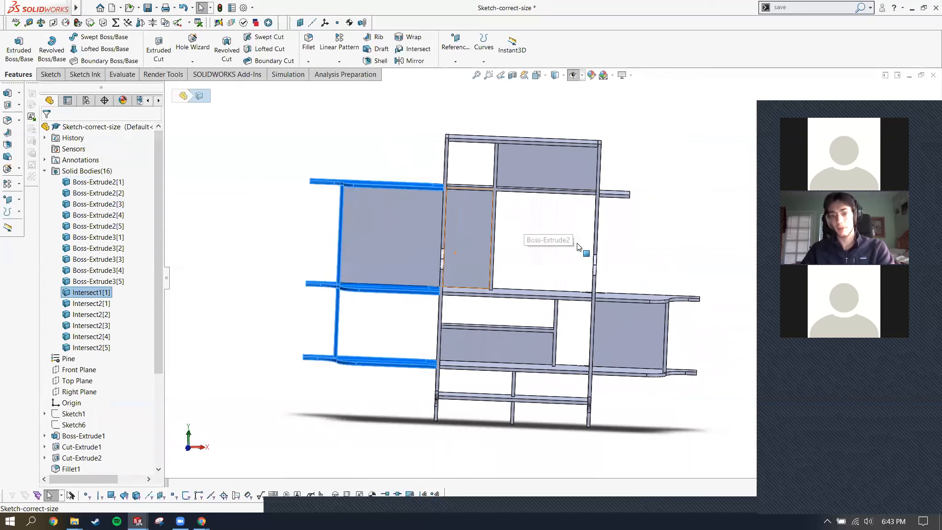
middle_drag(614, 309, 645, 327)
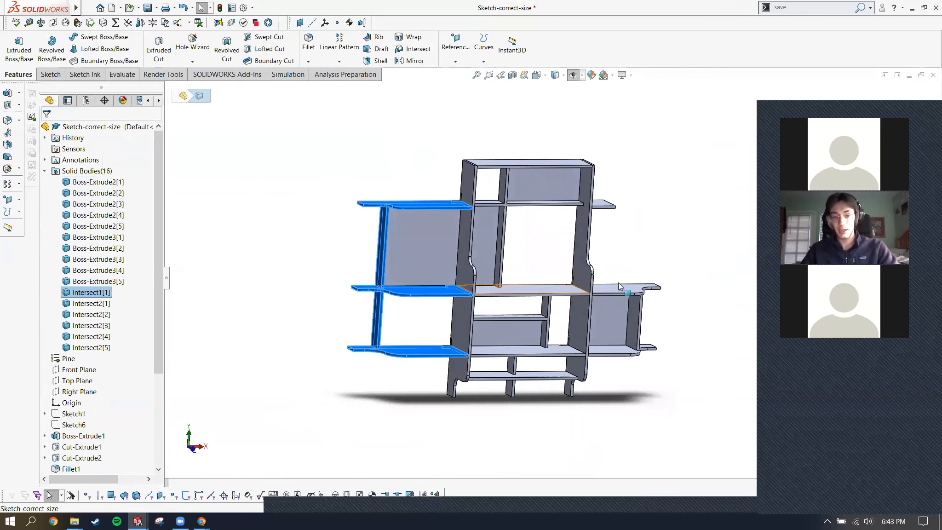
scroll(625, 288, down, 3)
scroll(332, 310, up, 2)
middle_drag(332, 310, 363, 299)
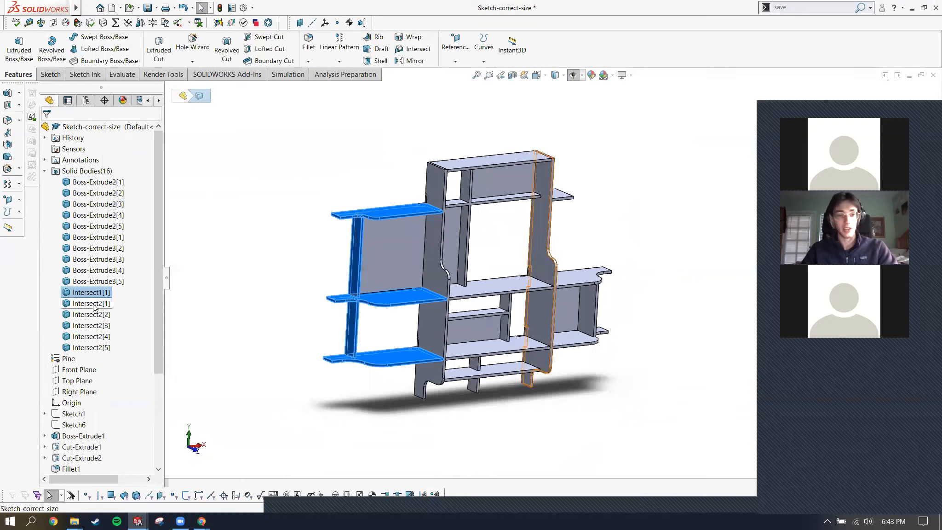
Highlight the bodies Intersect2[1] through Intersect2[4] one after another.
click(115, 304)
click(105, 314)
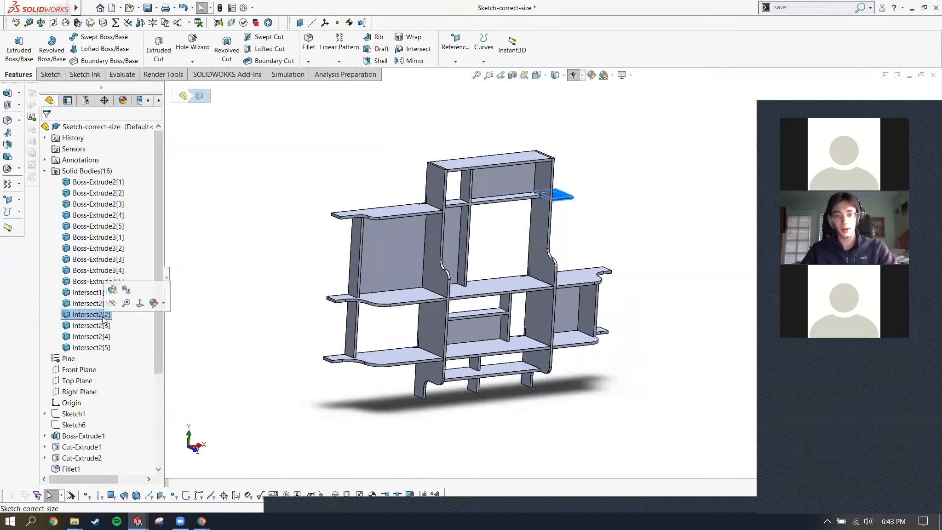
click(88, 325)
click(90, 336)
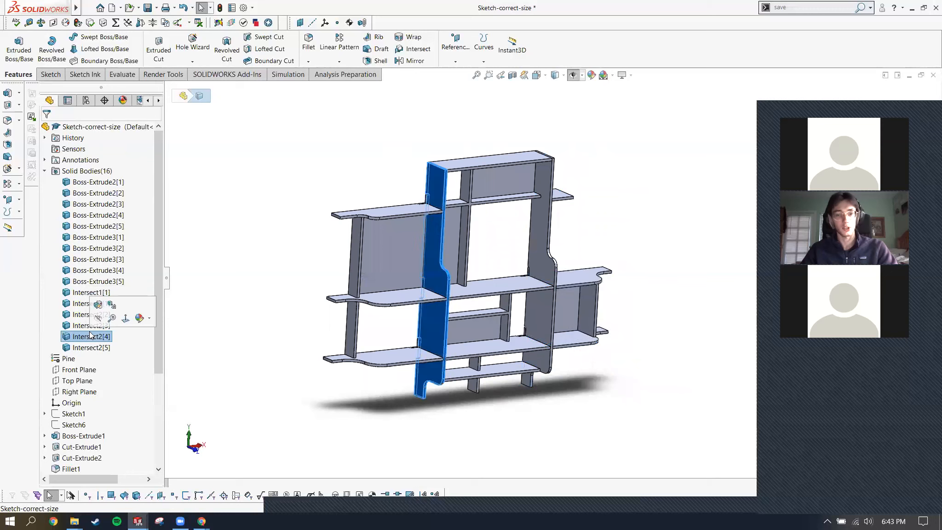
Highlight Intersect2[1], Intersect2[4] and Intersect2[5] together and examine the central frame section.
ctrl+click(91, 347)
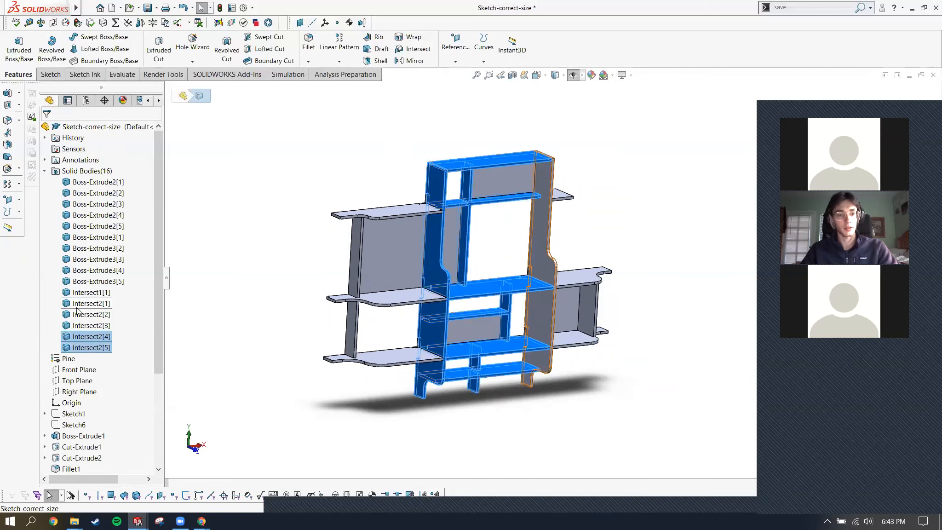
ctrl+click(91, 303)
middle_drag(570, 280, 515, 262)
key(ctrl+1)
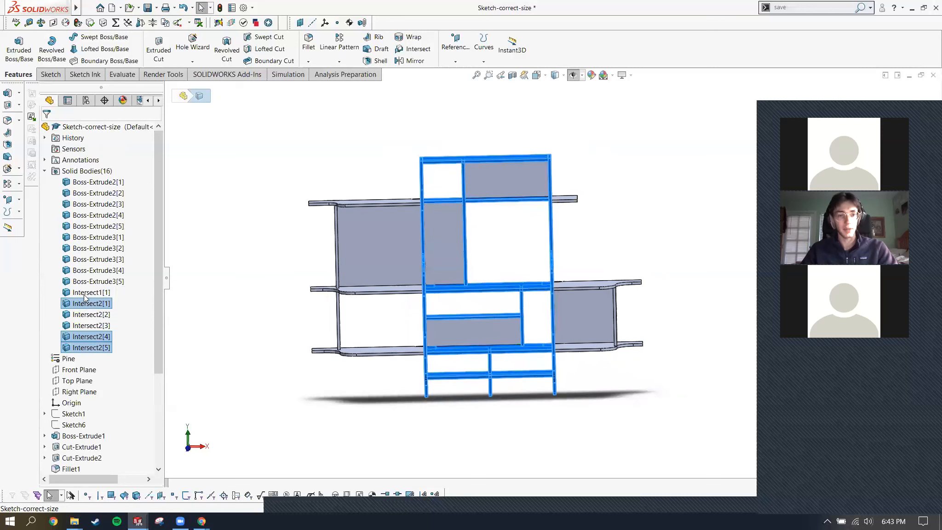
Highlight the side section bodies Intersect1[1] and Intersect2[3] in turn, and clear the selection.
click(84, 294)
click(88, 326)
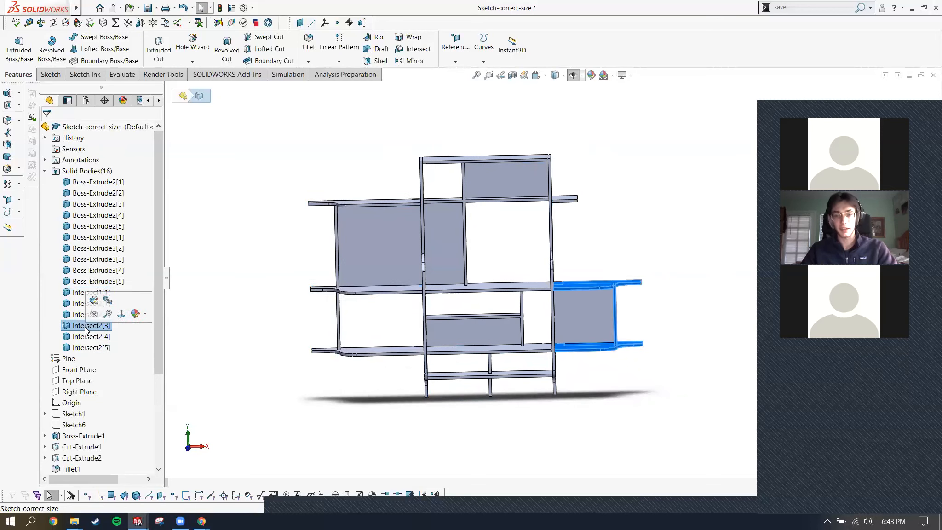
click(680, 200)
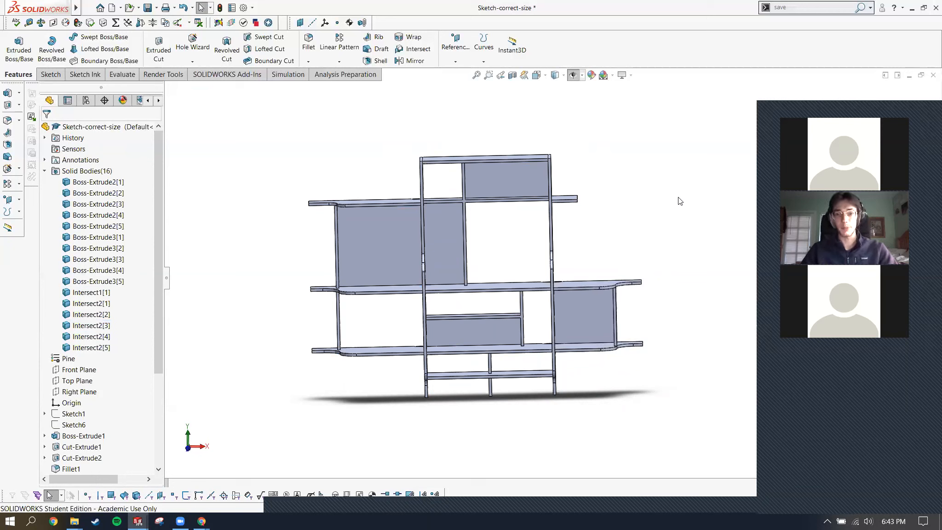